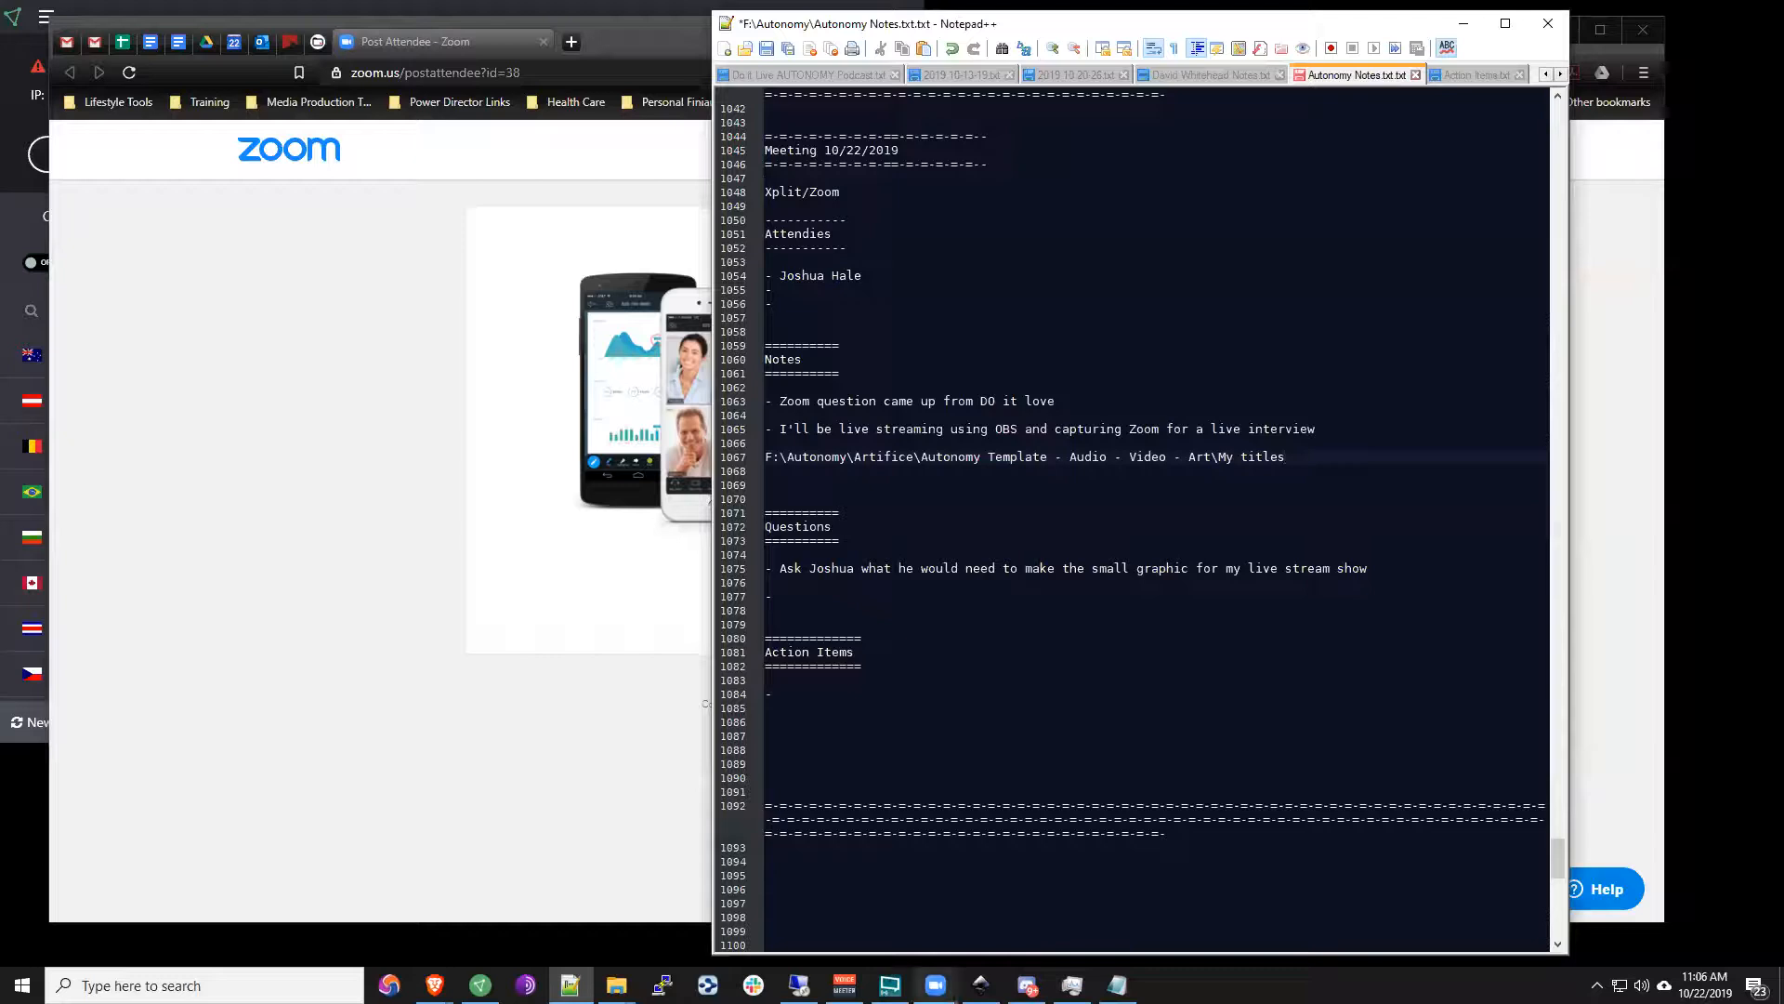
Step: Switch to Zoom's video settings and review the available camera sources without changing the selected one
mouse_move(935, 984)
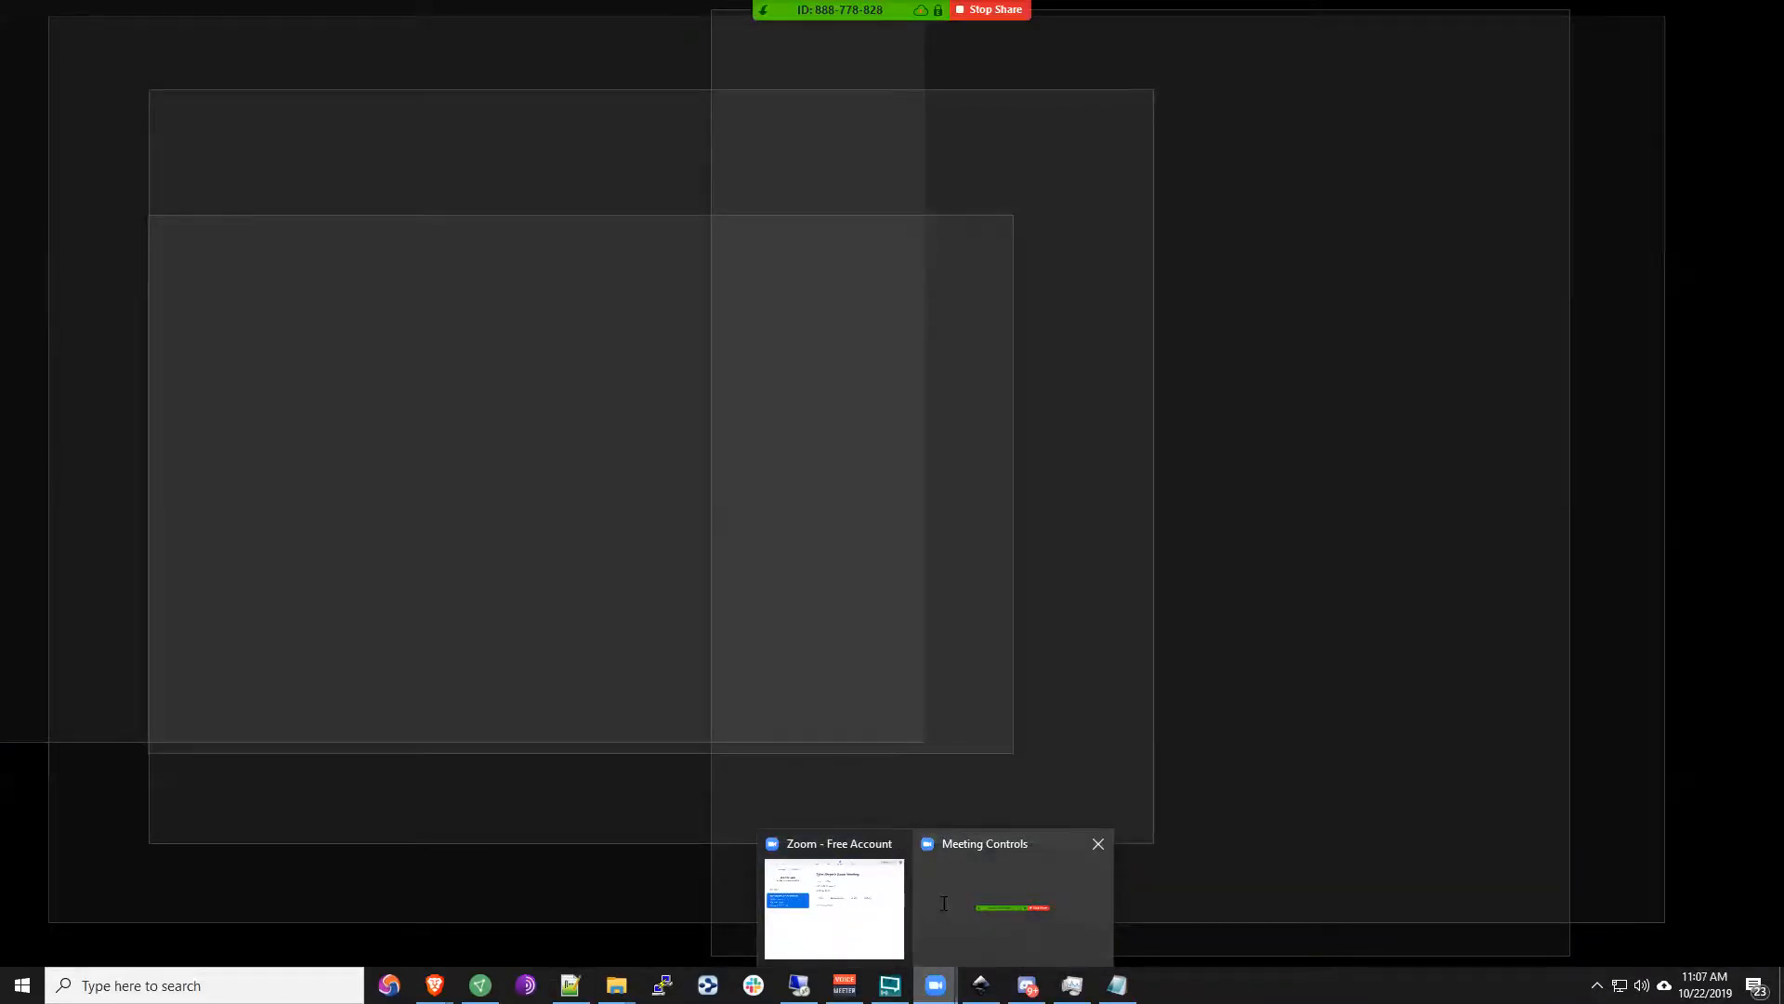
click(941, 907)
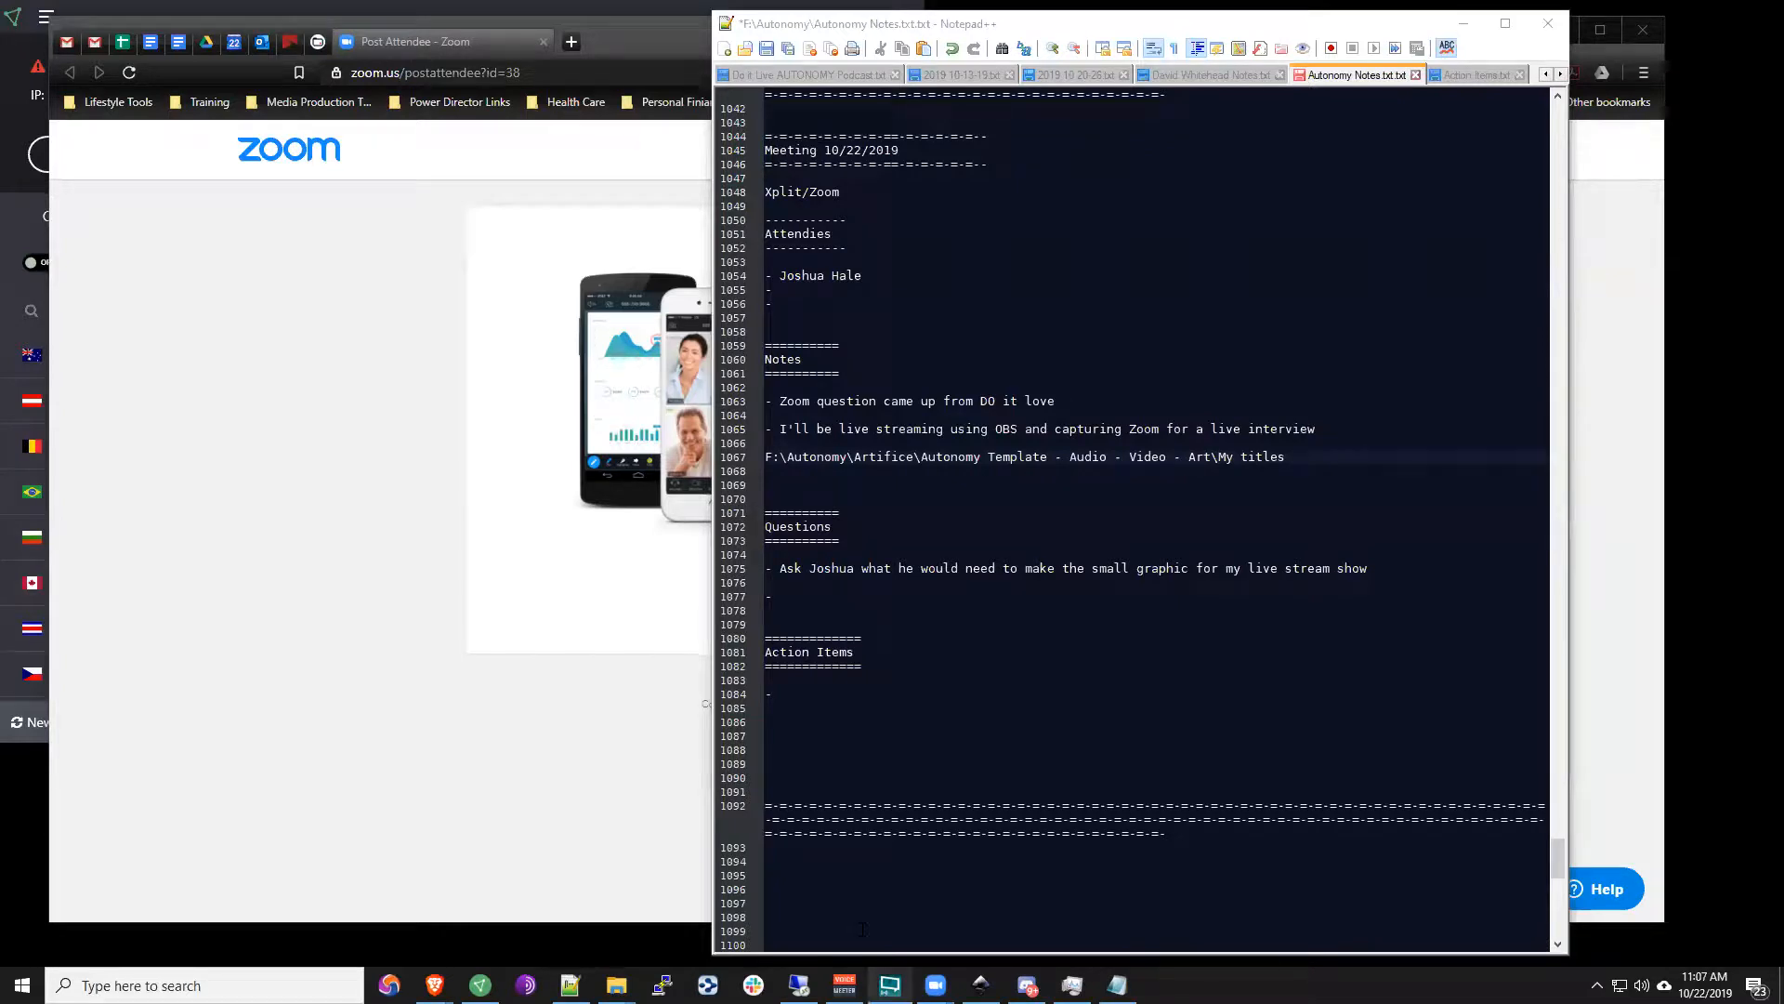
click(936, 985)
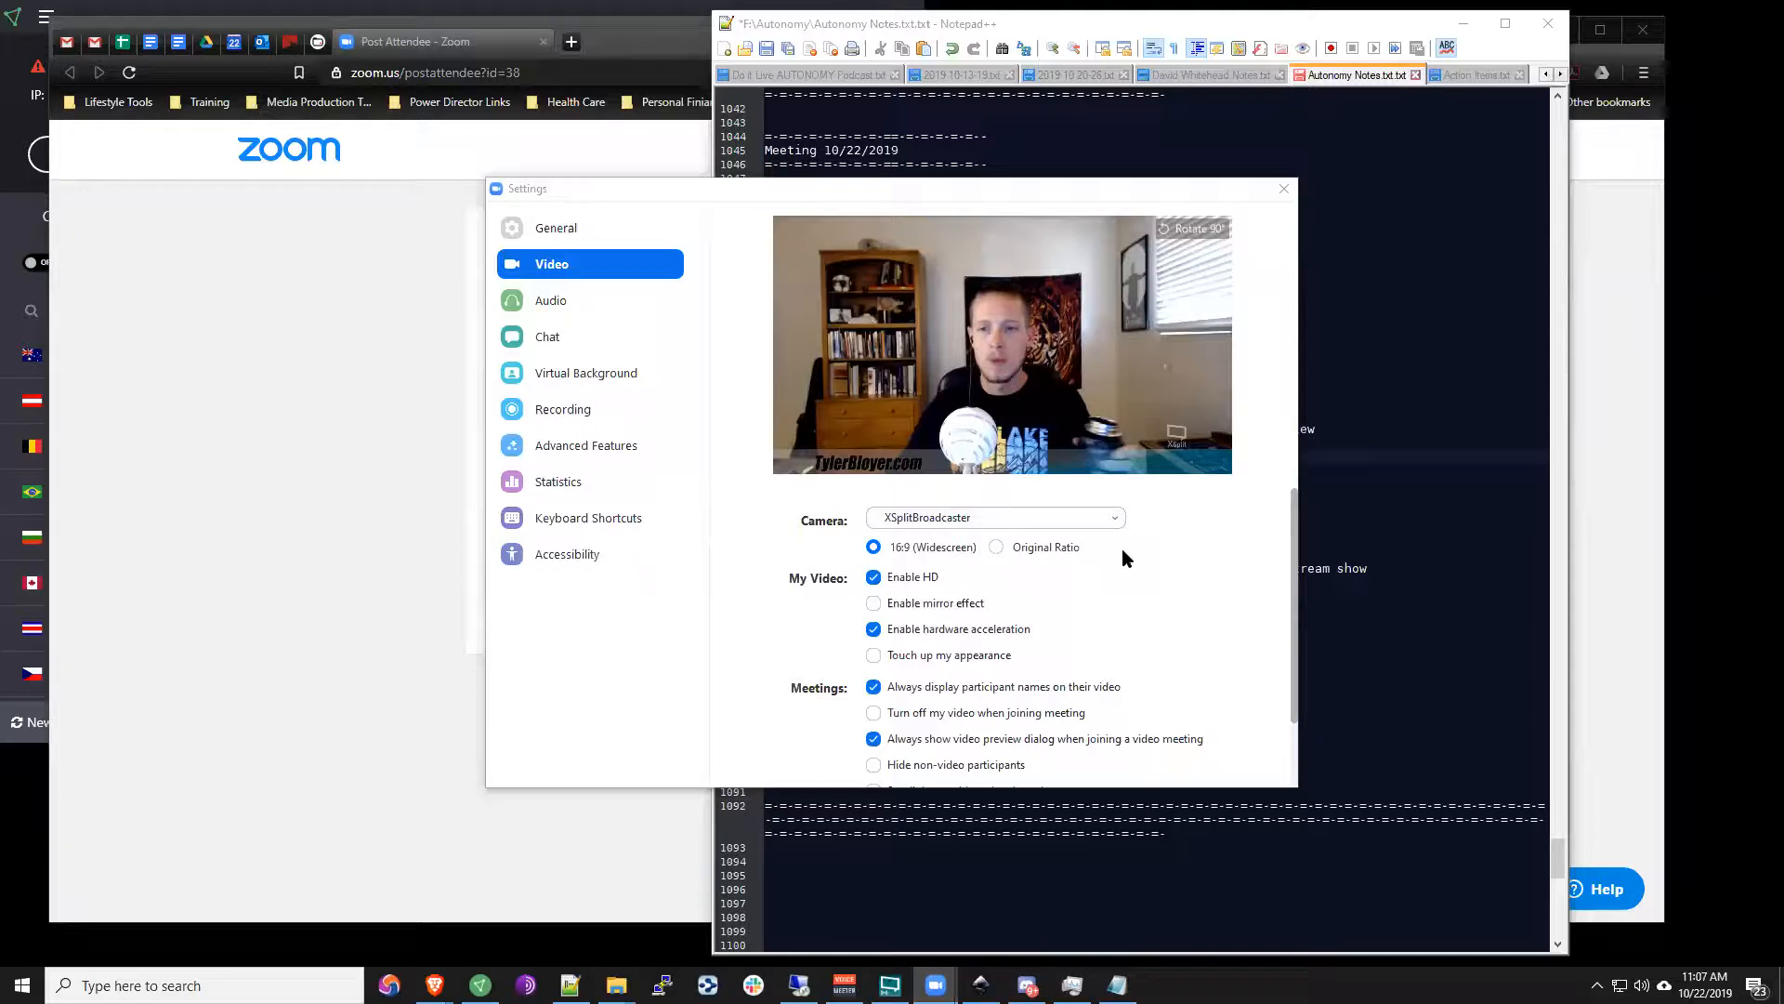
click(1115, 518)
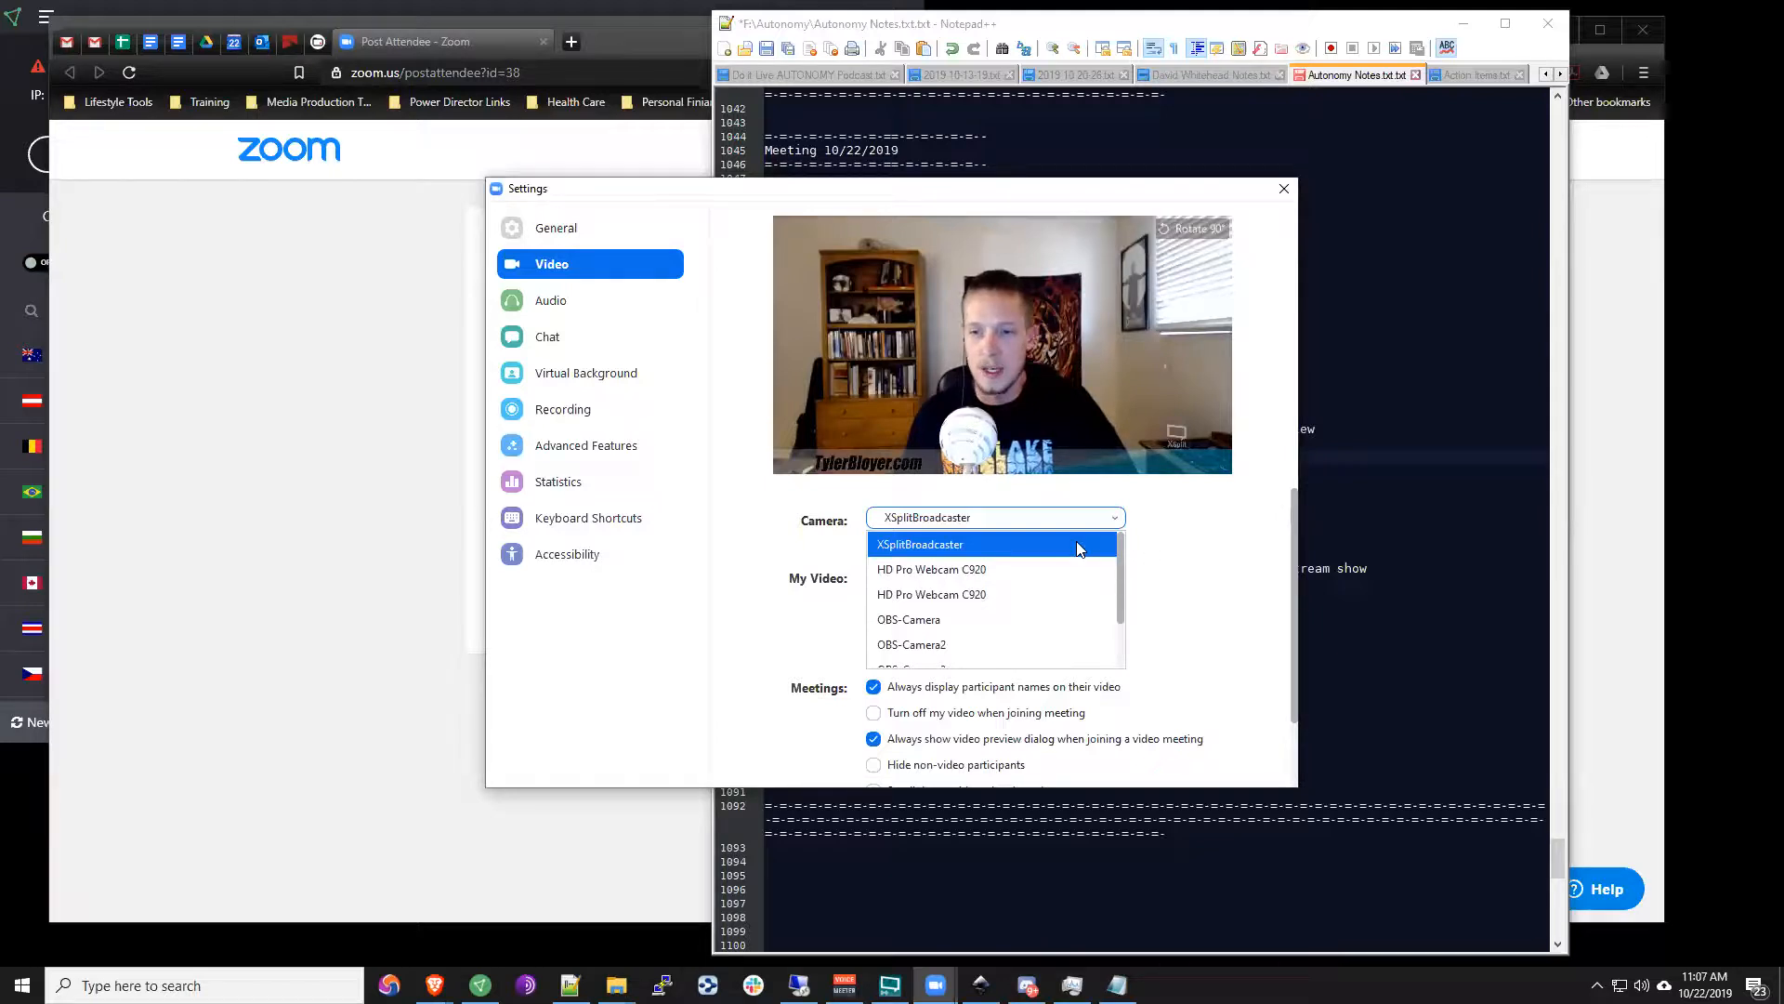
click(1231, 555)
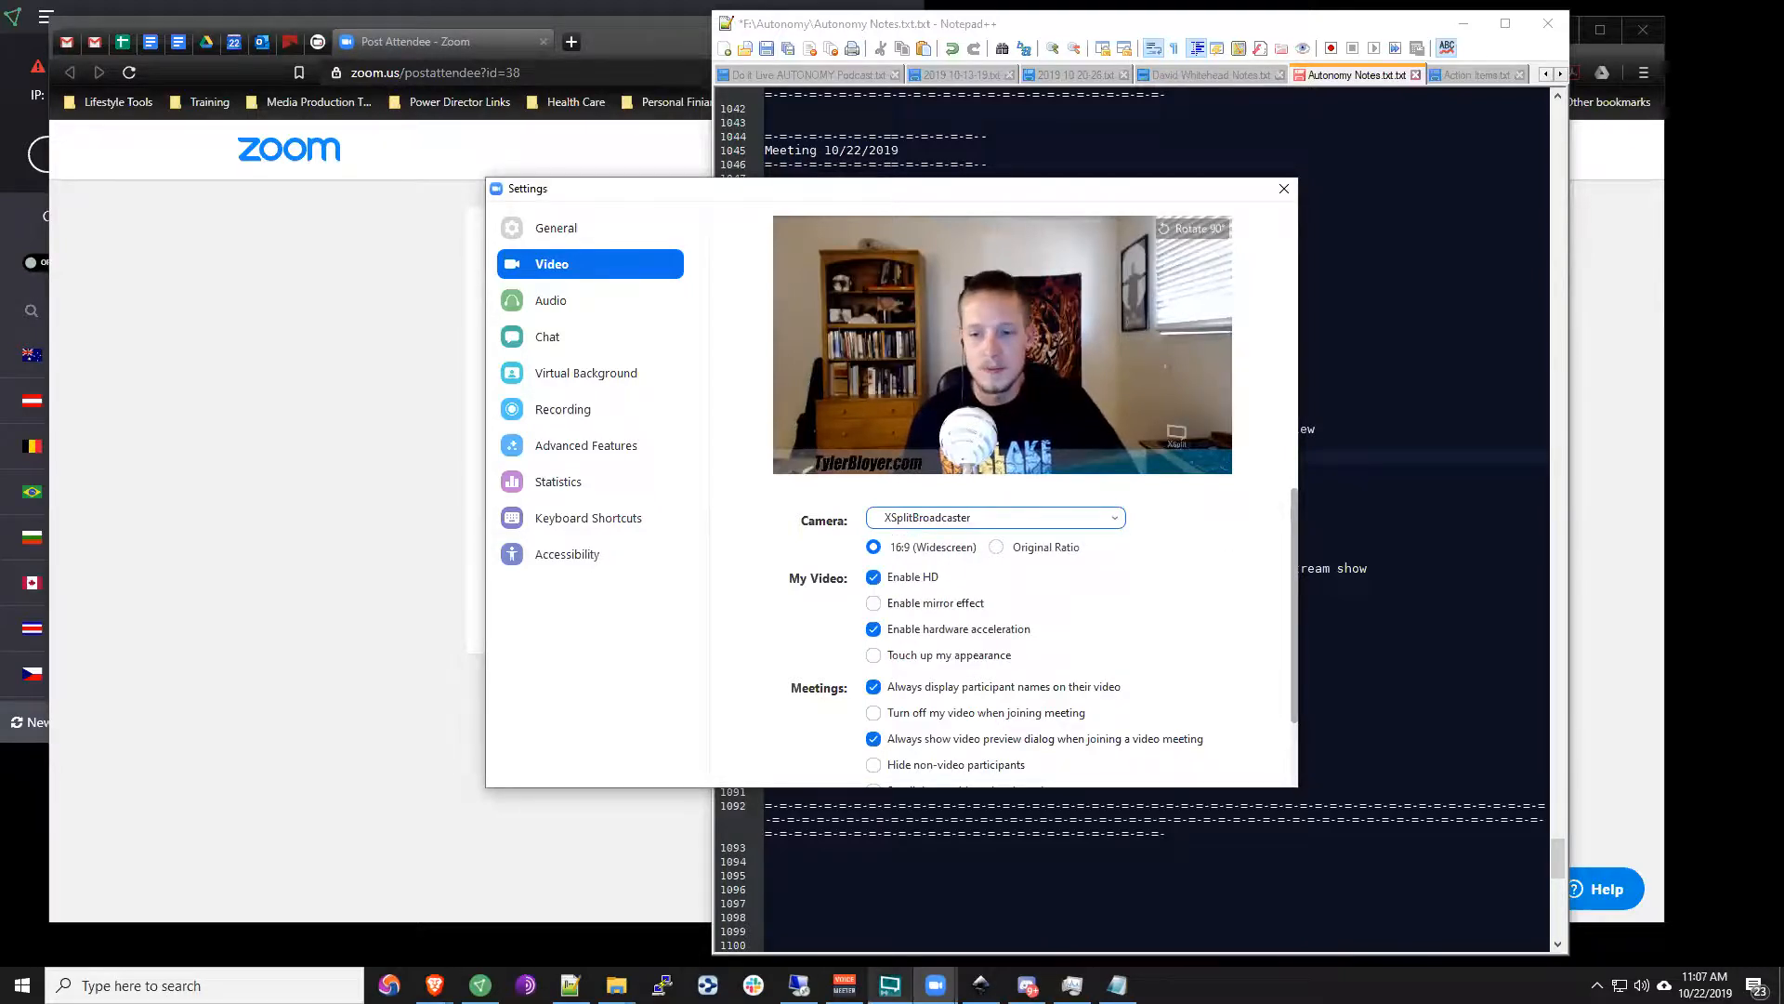
Step: Bring up XSplit Broadcaster and arrange it beside the Zoom settings window so both video previews and the source list are visible
mouse_move(890, 985)
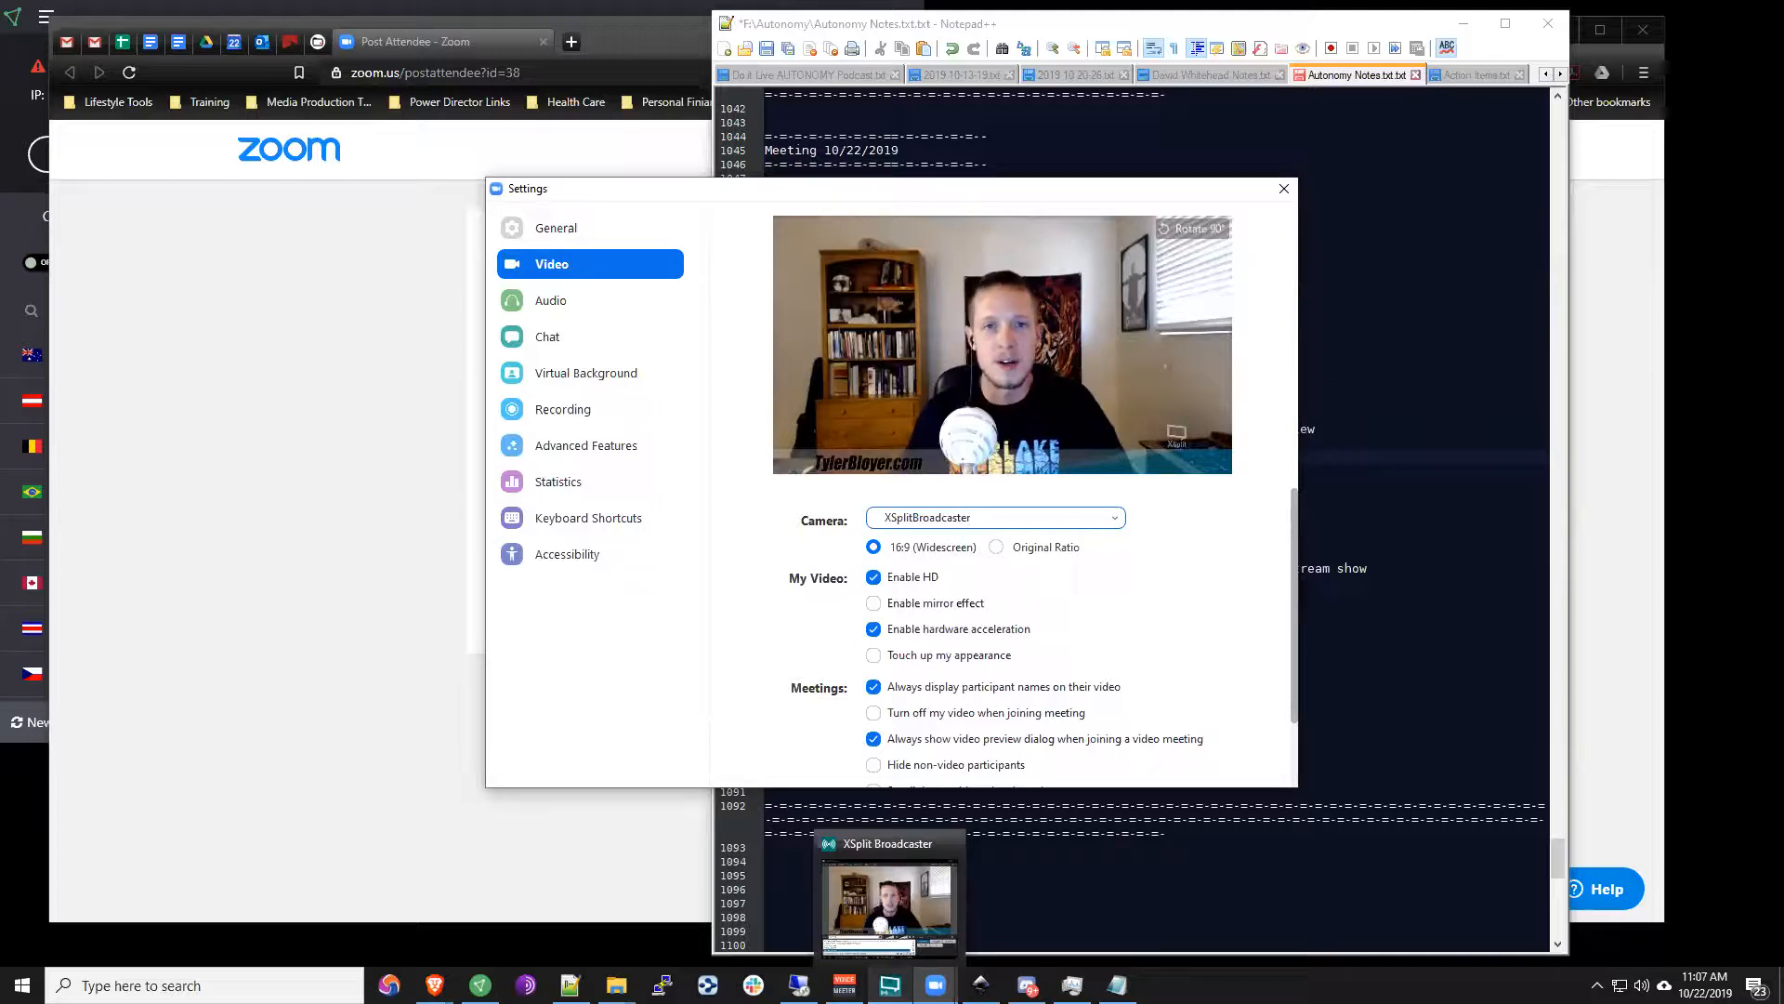
click(889, 901)
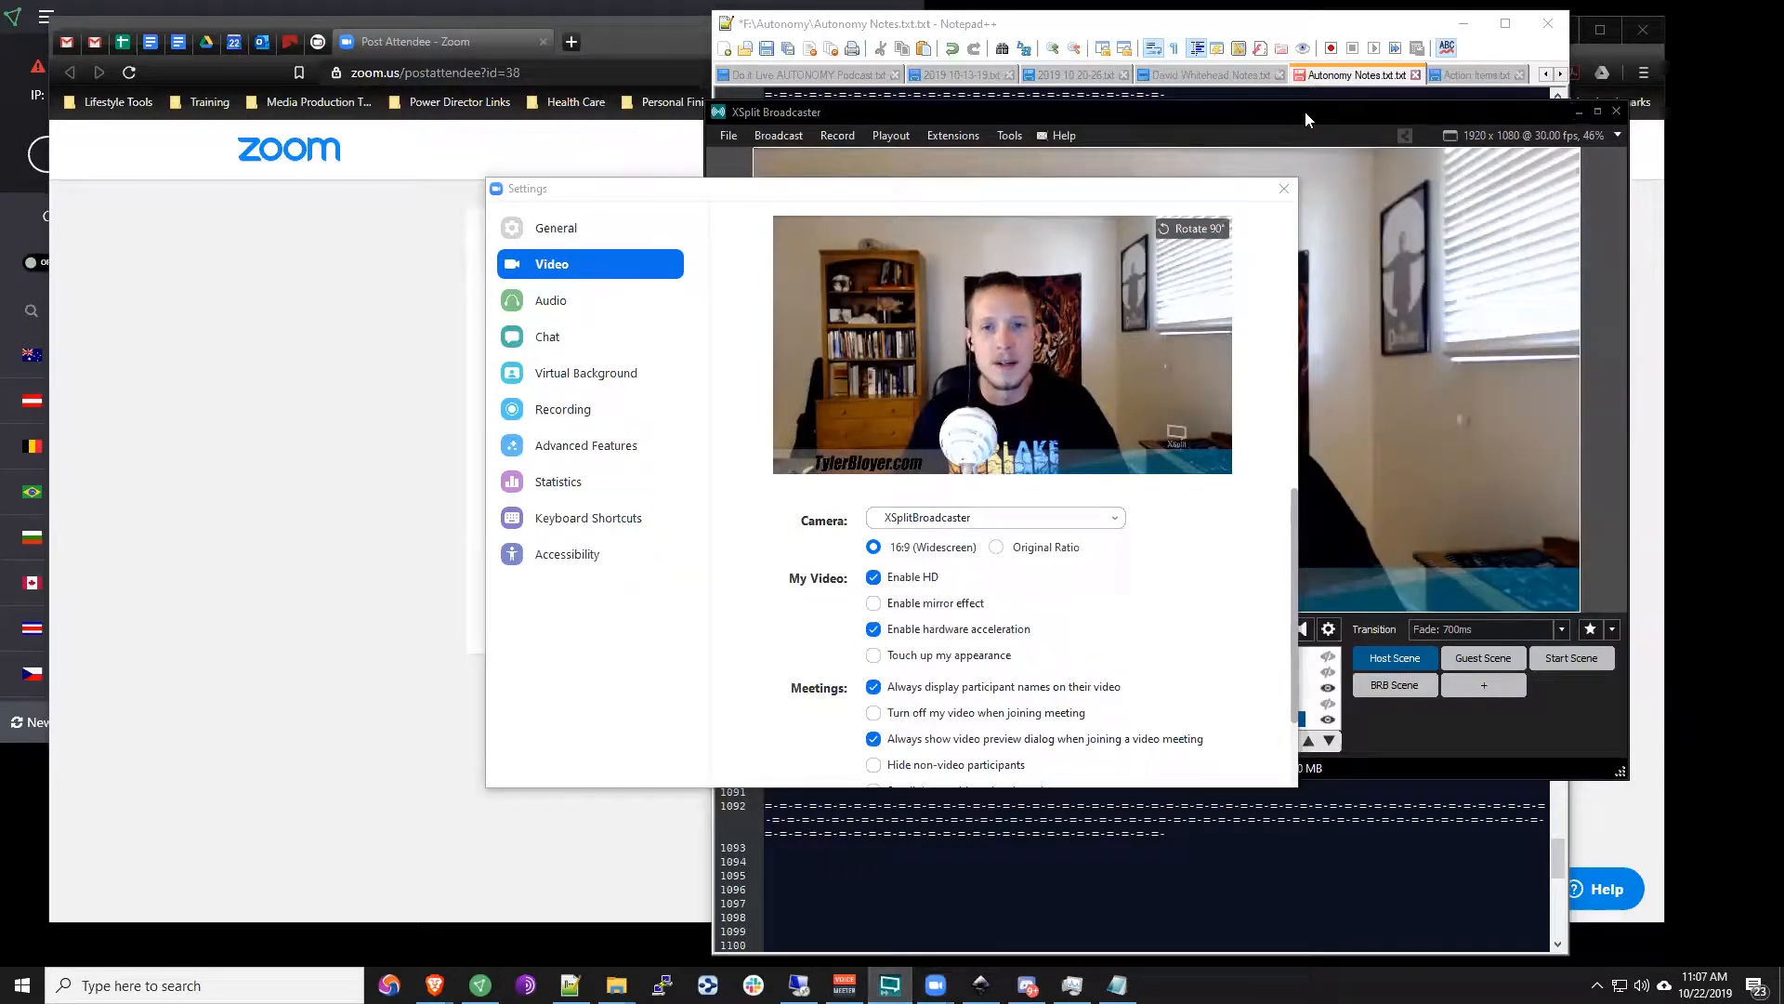
drag(1305, 112, 1273, 62)
click(1120, 191)
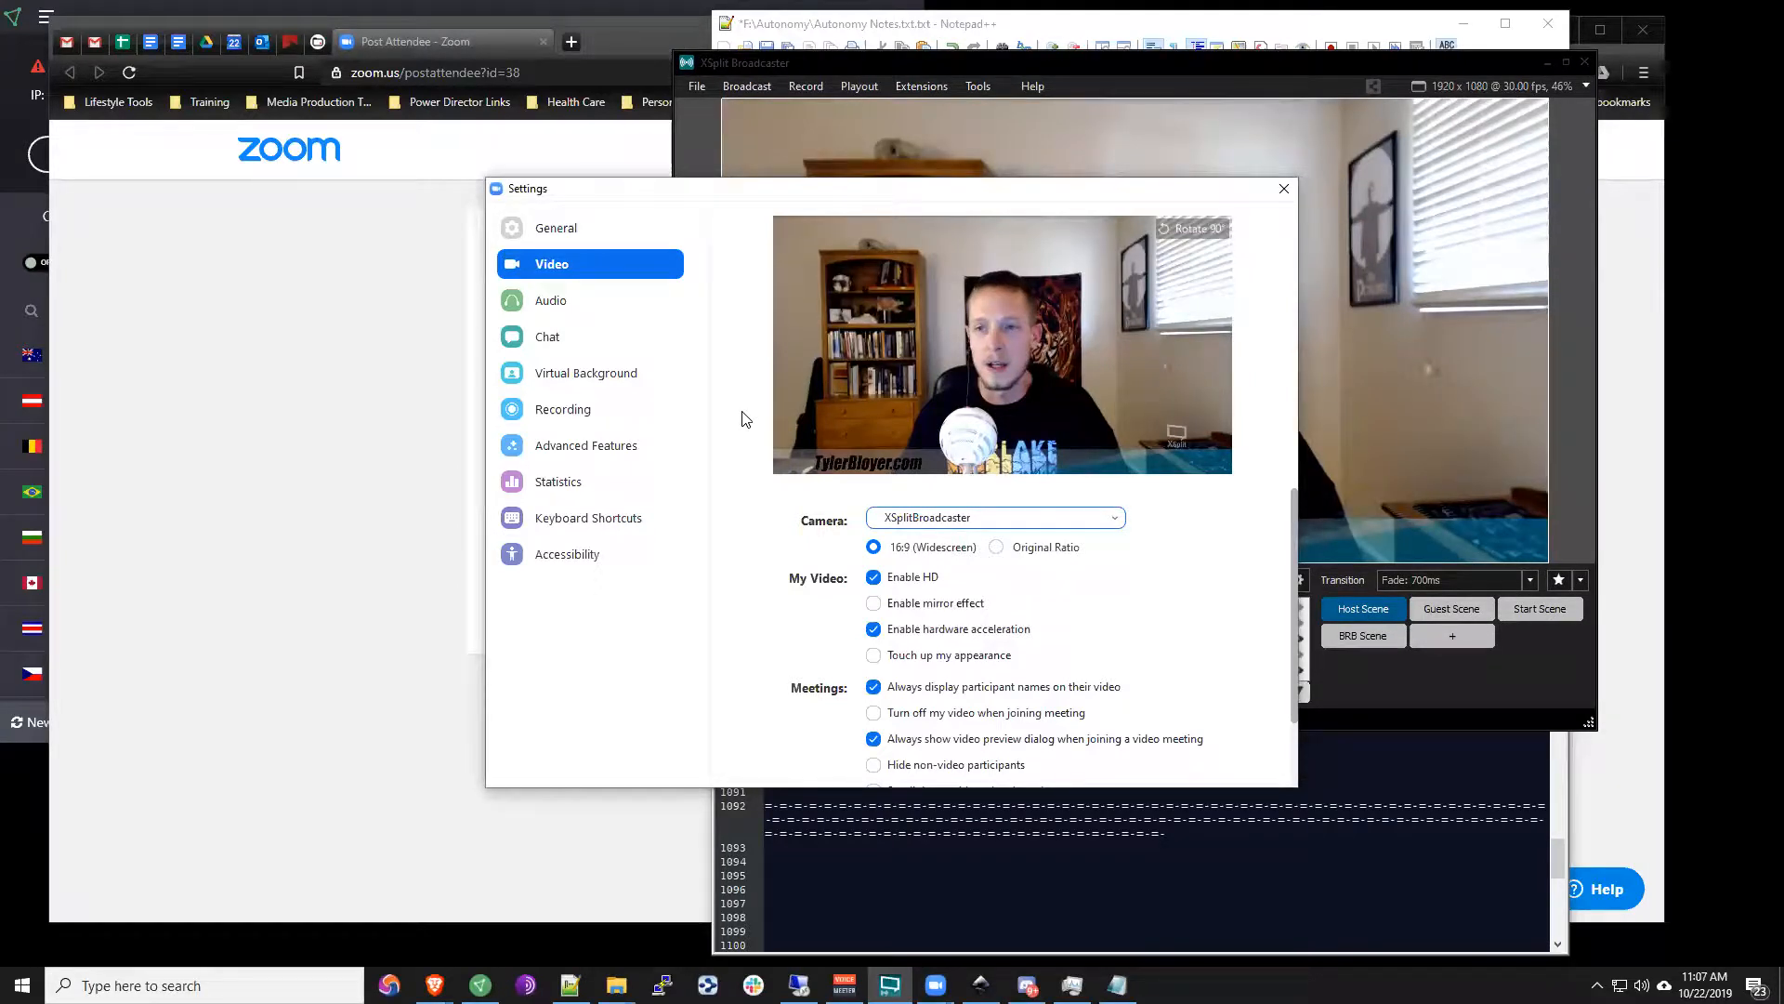
click(1063, 58)
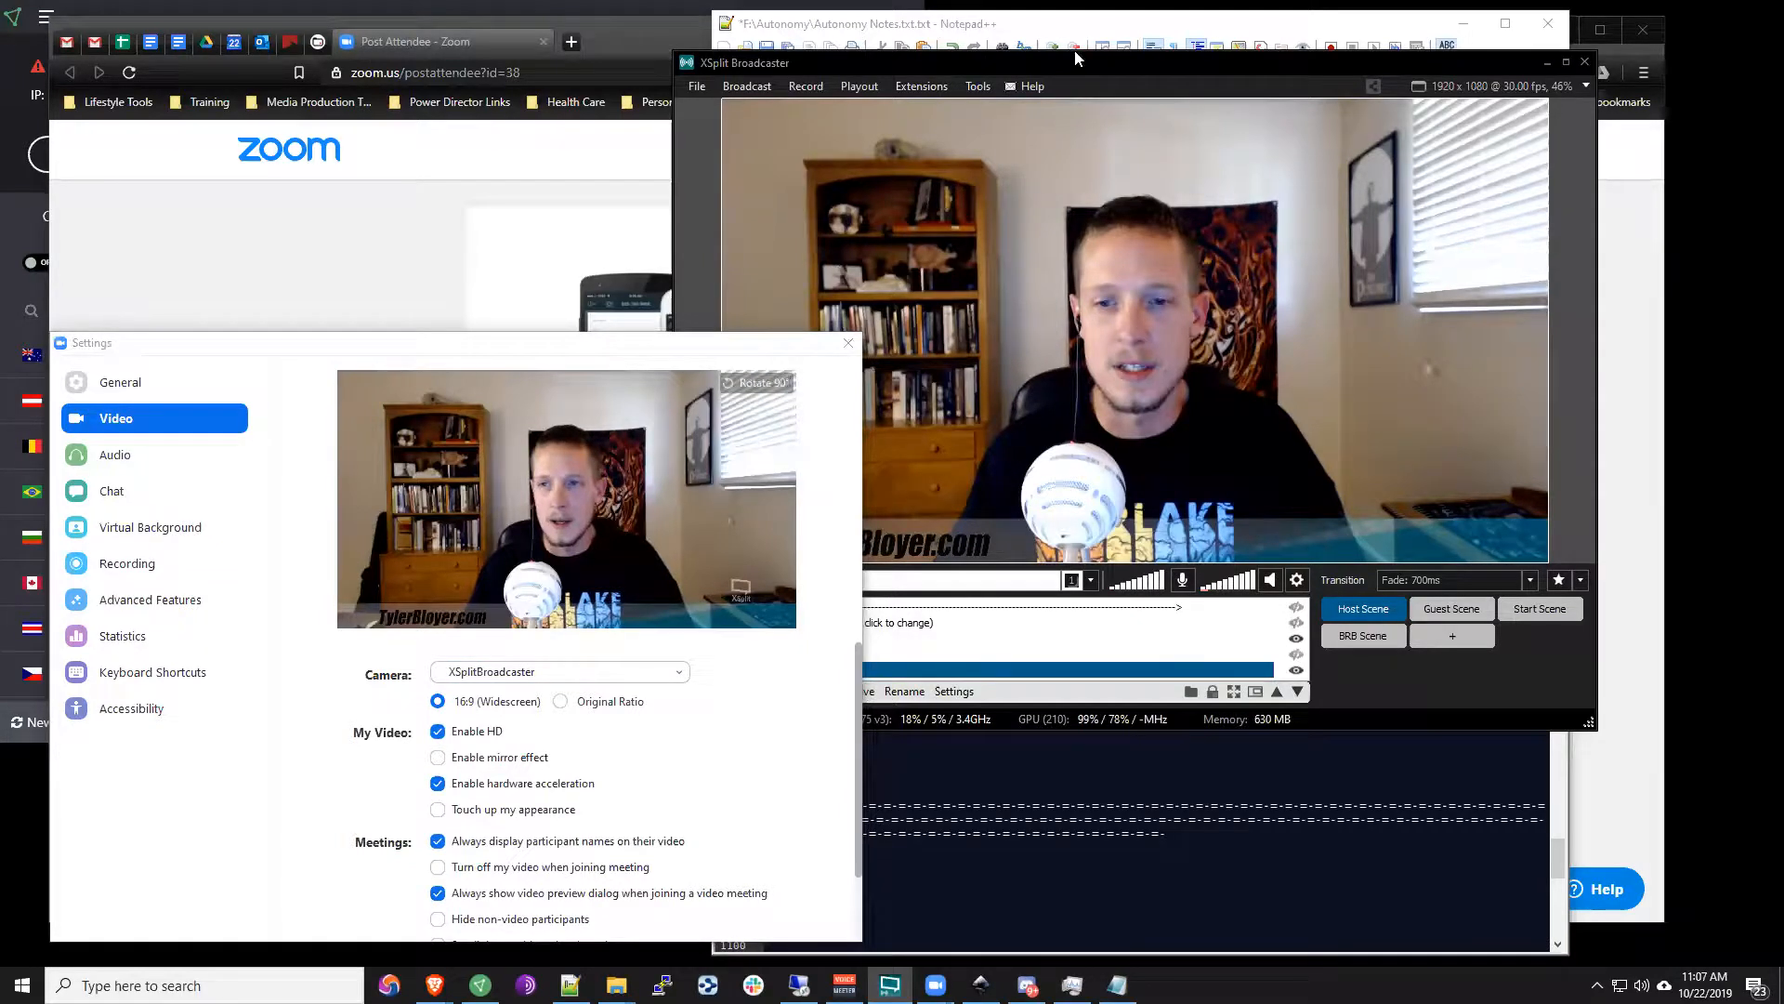
drag(1067, 59, 1075, 52)
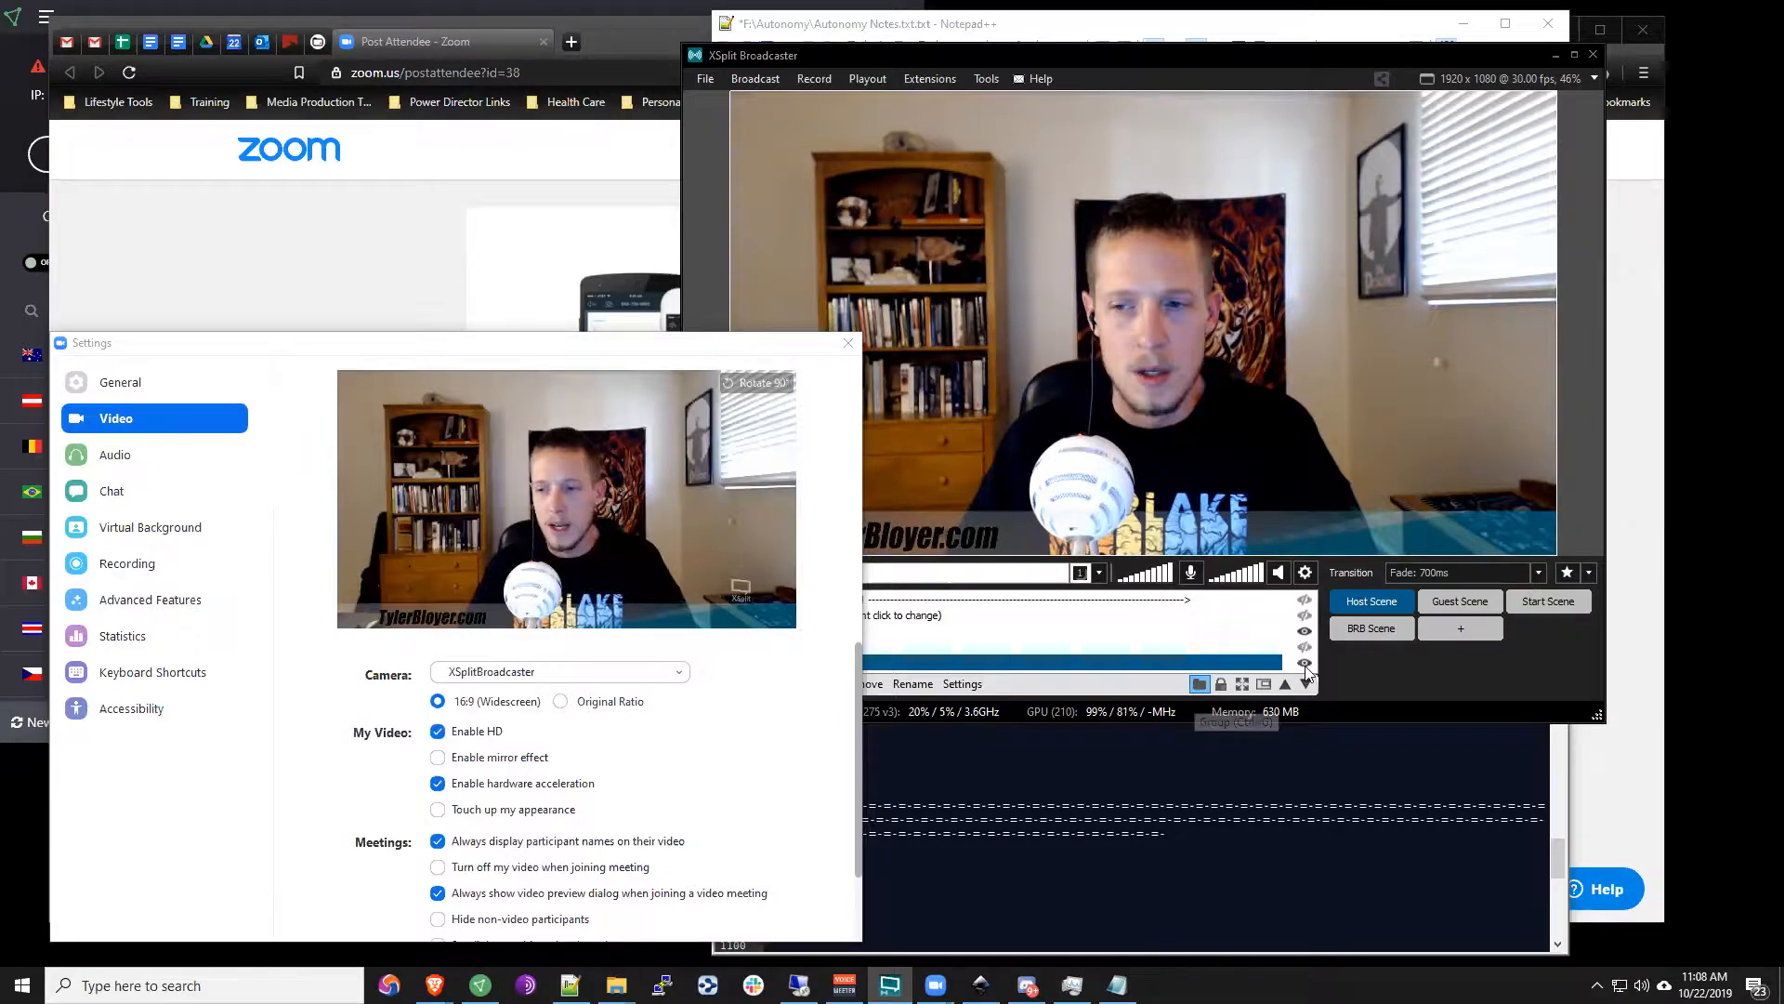
drag(709, 350, 414, 338)
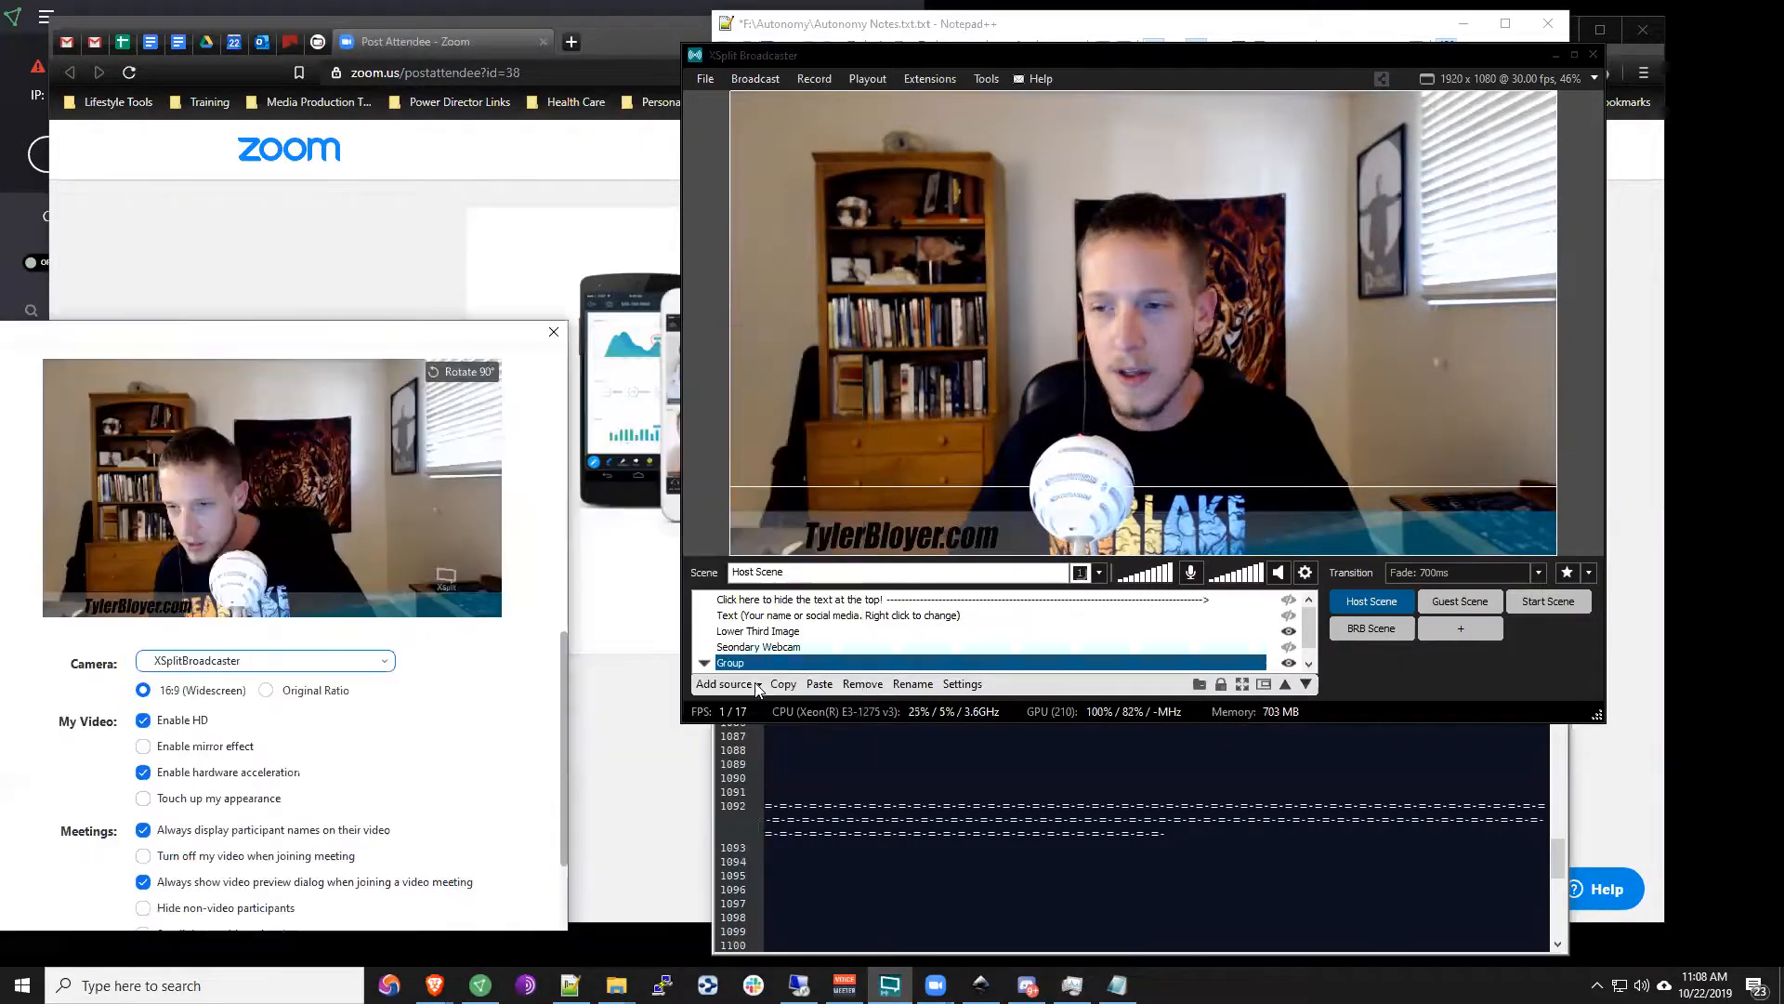
Step: Start adding a media file source to the Host Scene and enlarge the file browser
click(754, 688)
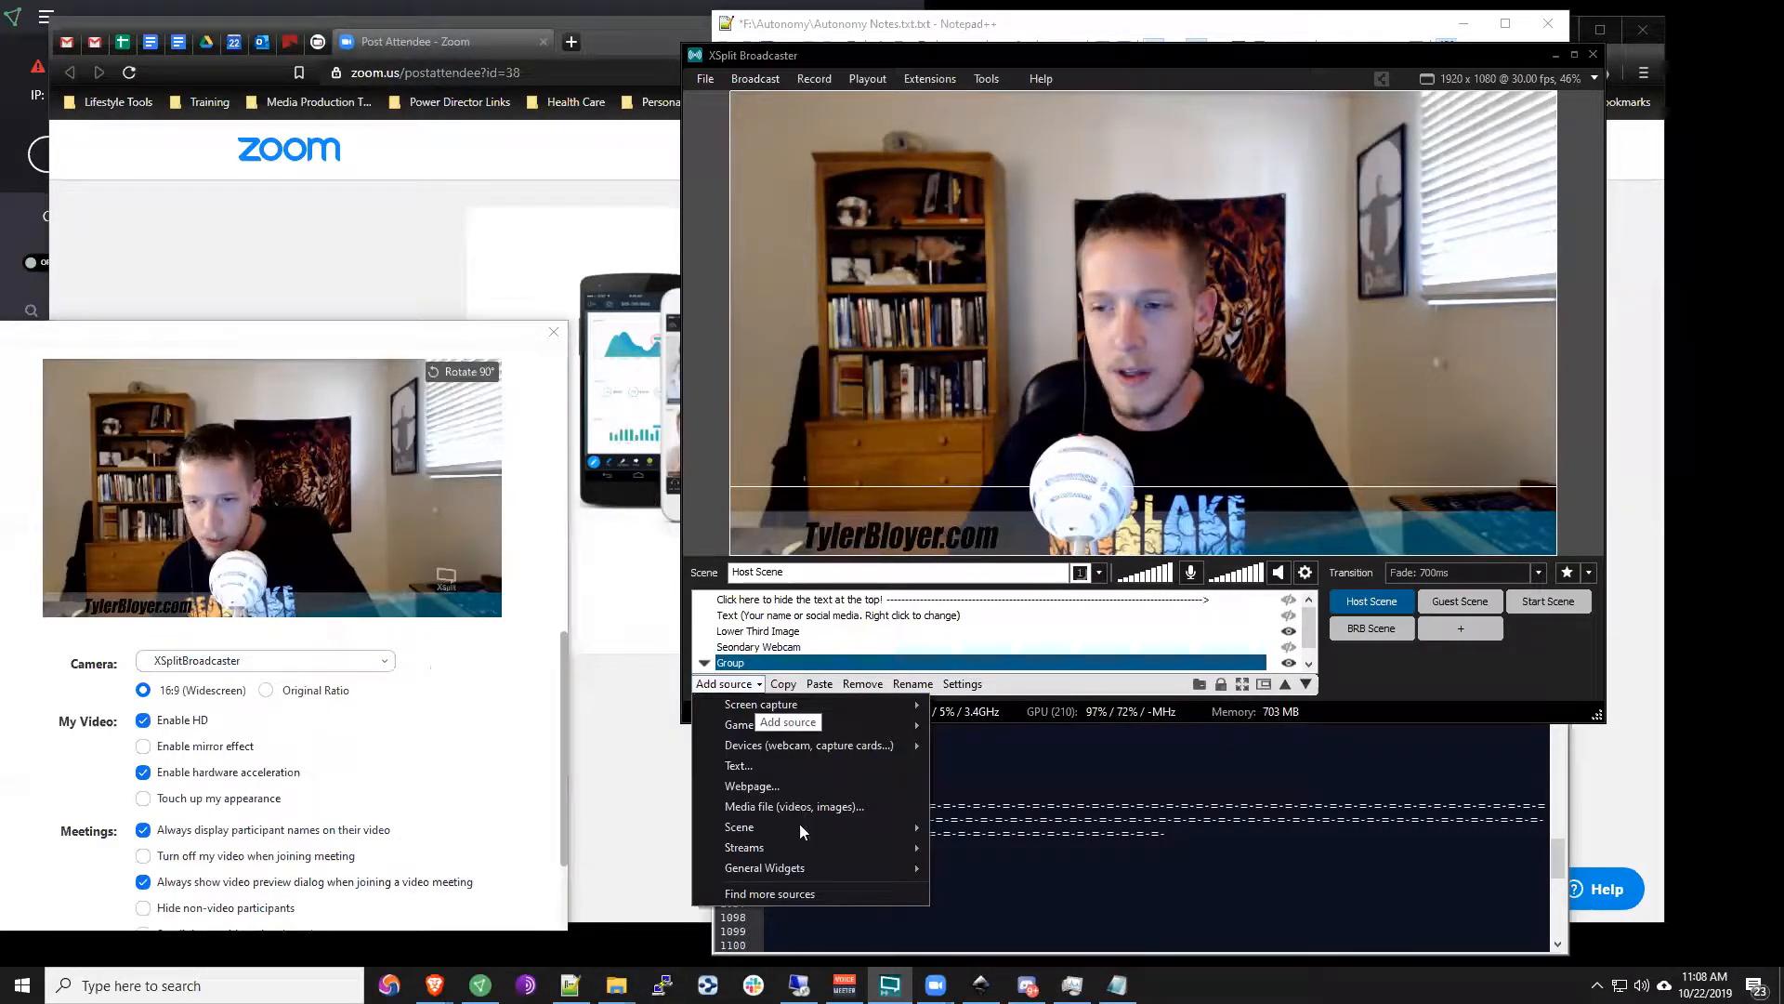
click(799, 807)
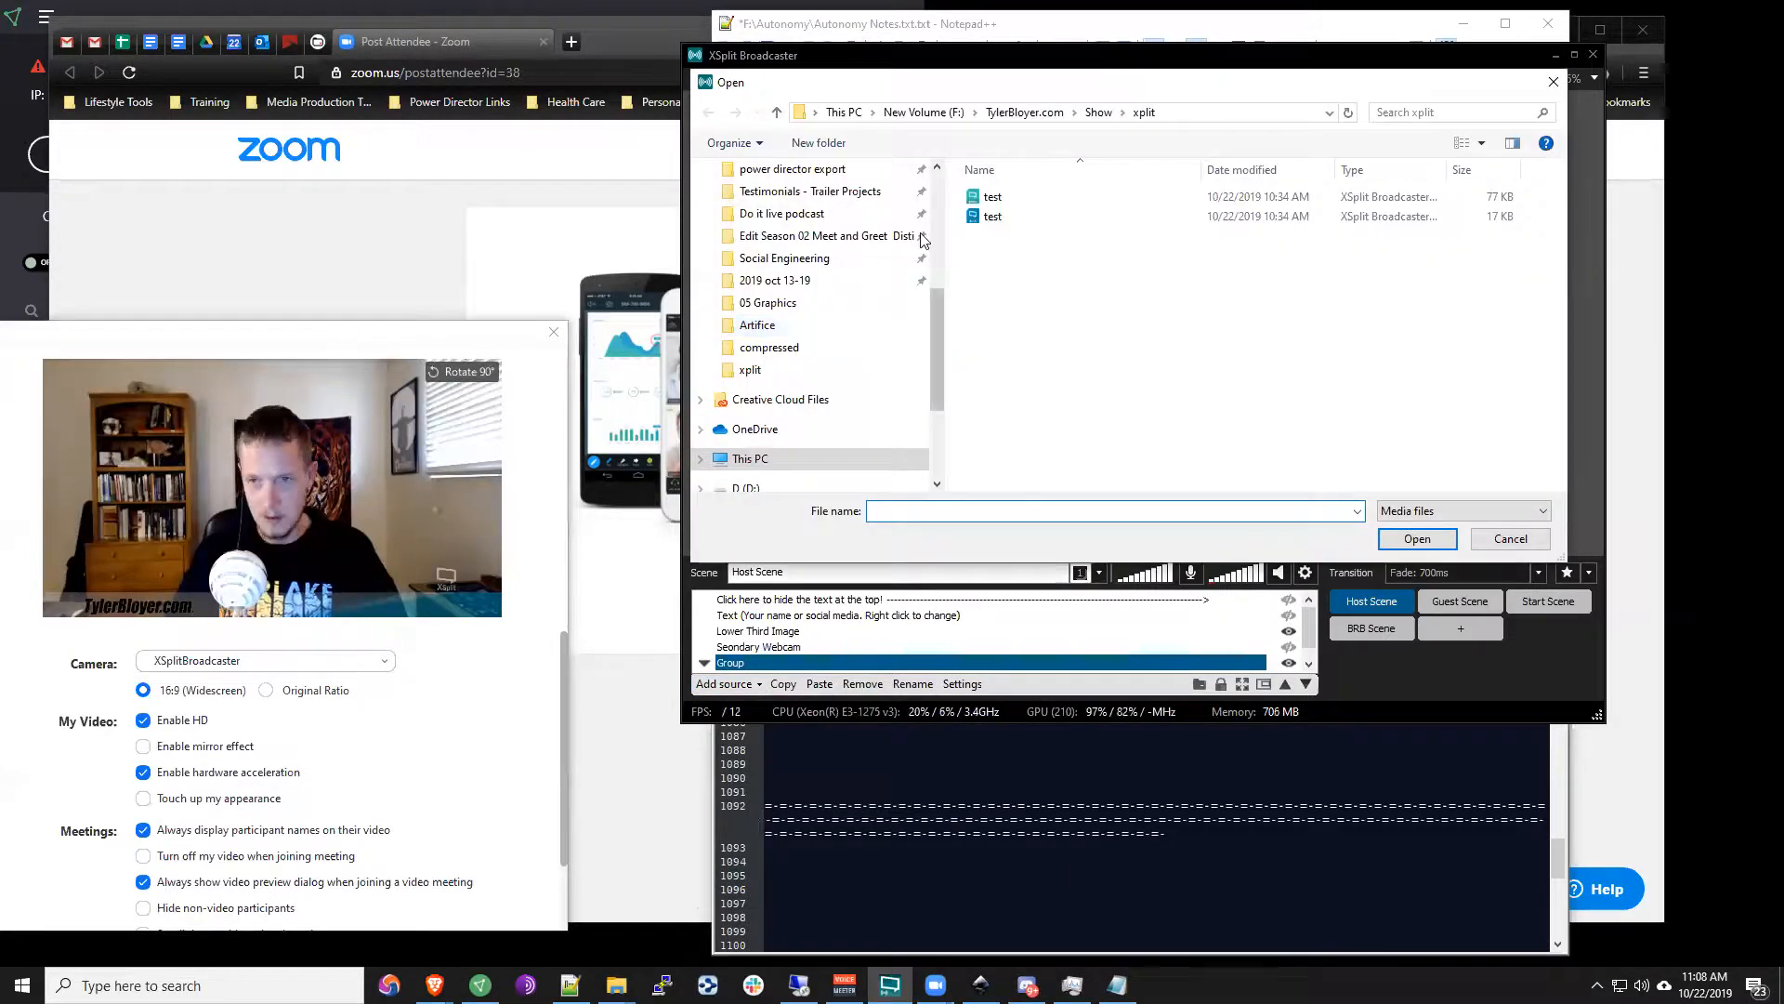
scroll(923, 240, up, 4)
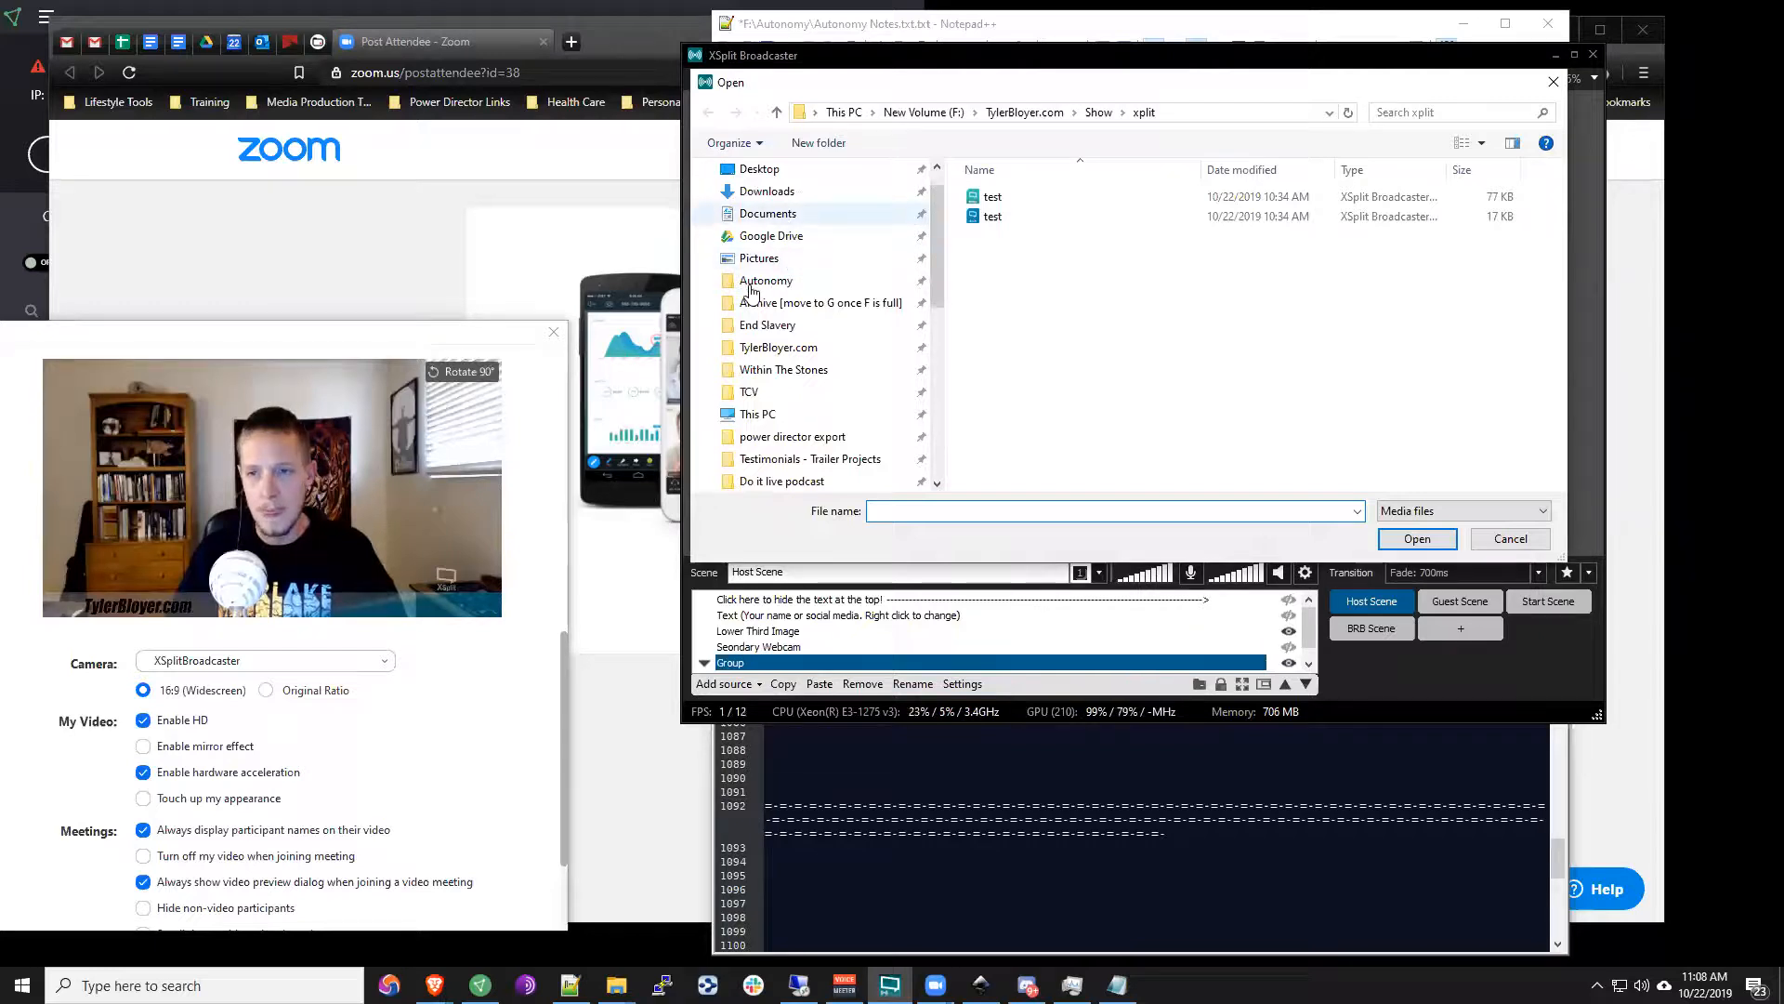
drag(692, 437, 626, 436)
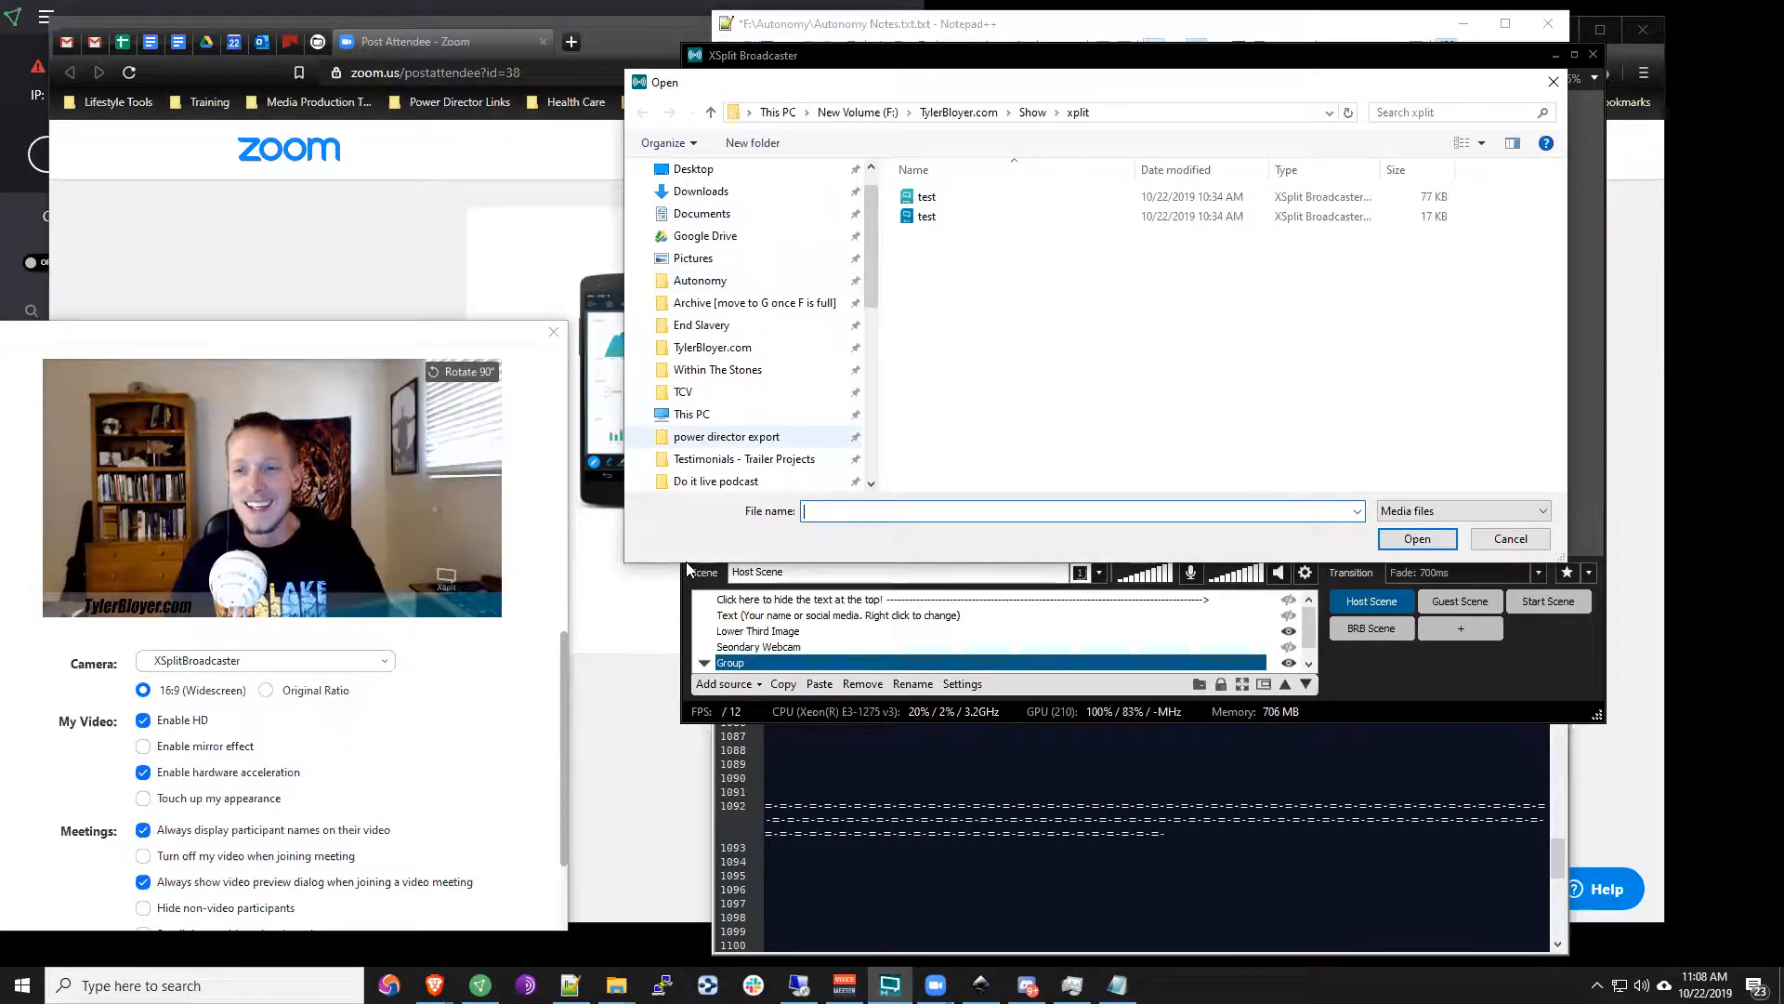
drag(687, 562, 687, 723)
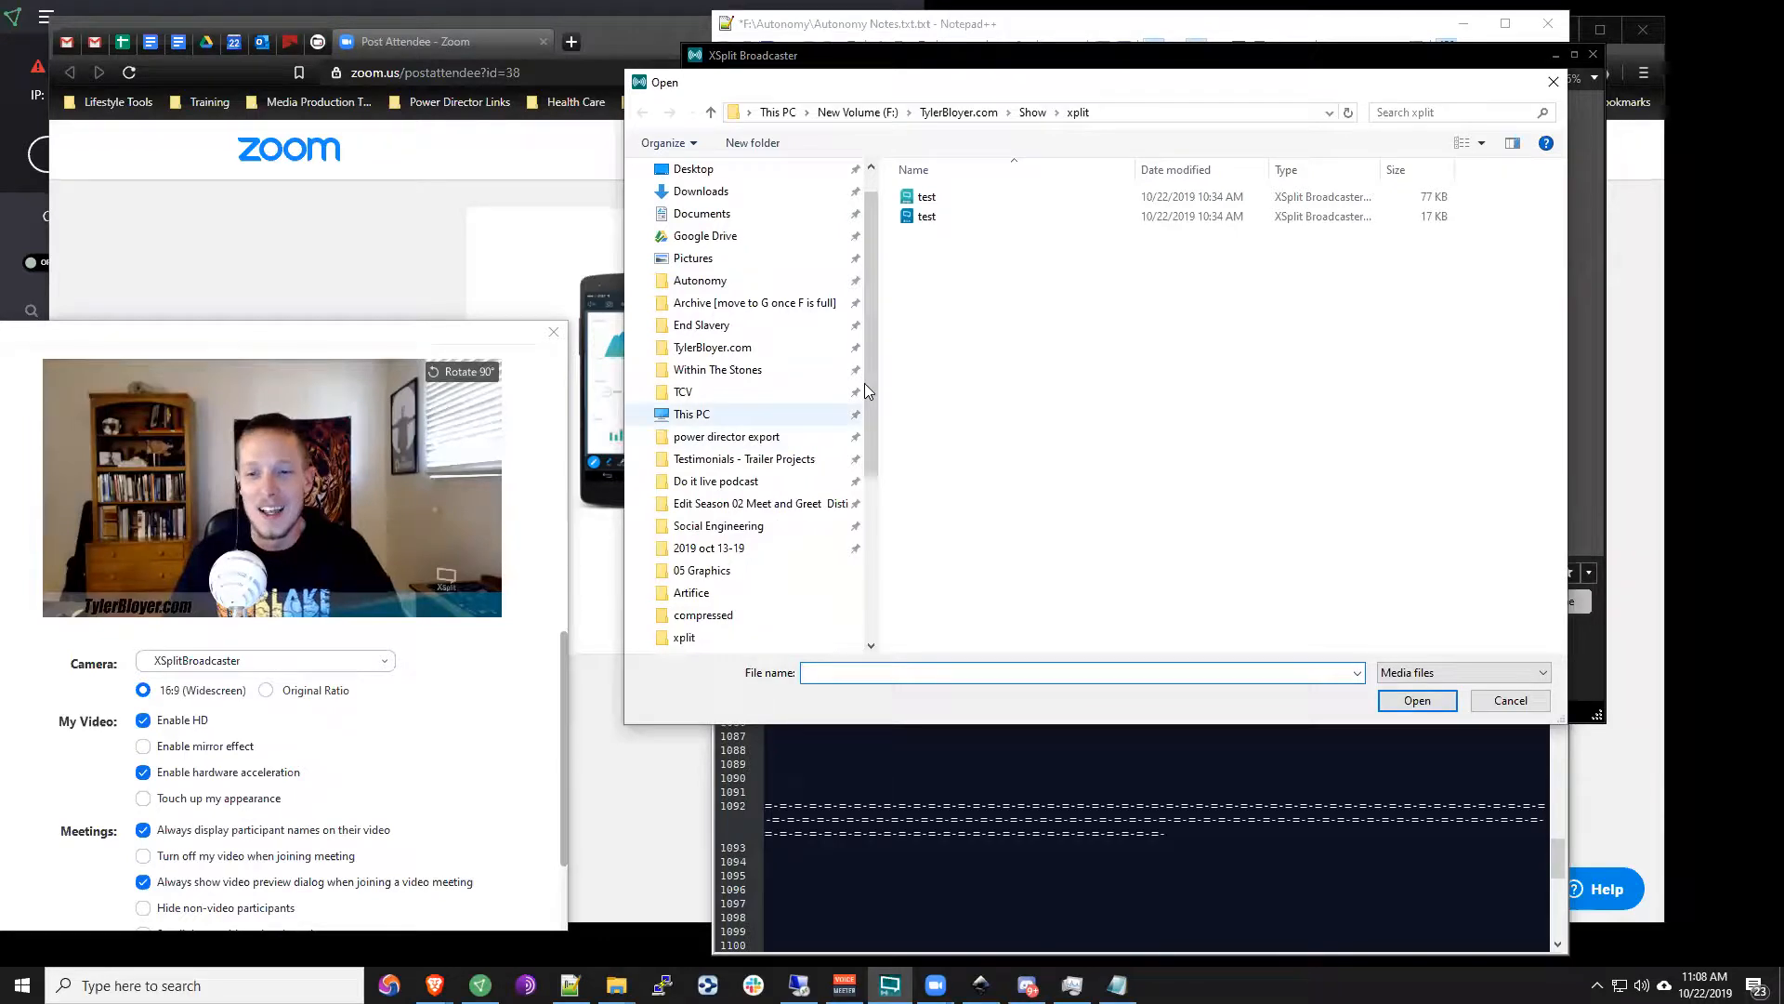
Step: Look through the Pictures folder for an image to add as a source
scroll(864, 383, up, 1)
click(770, 298)
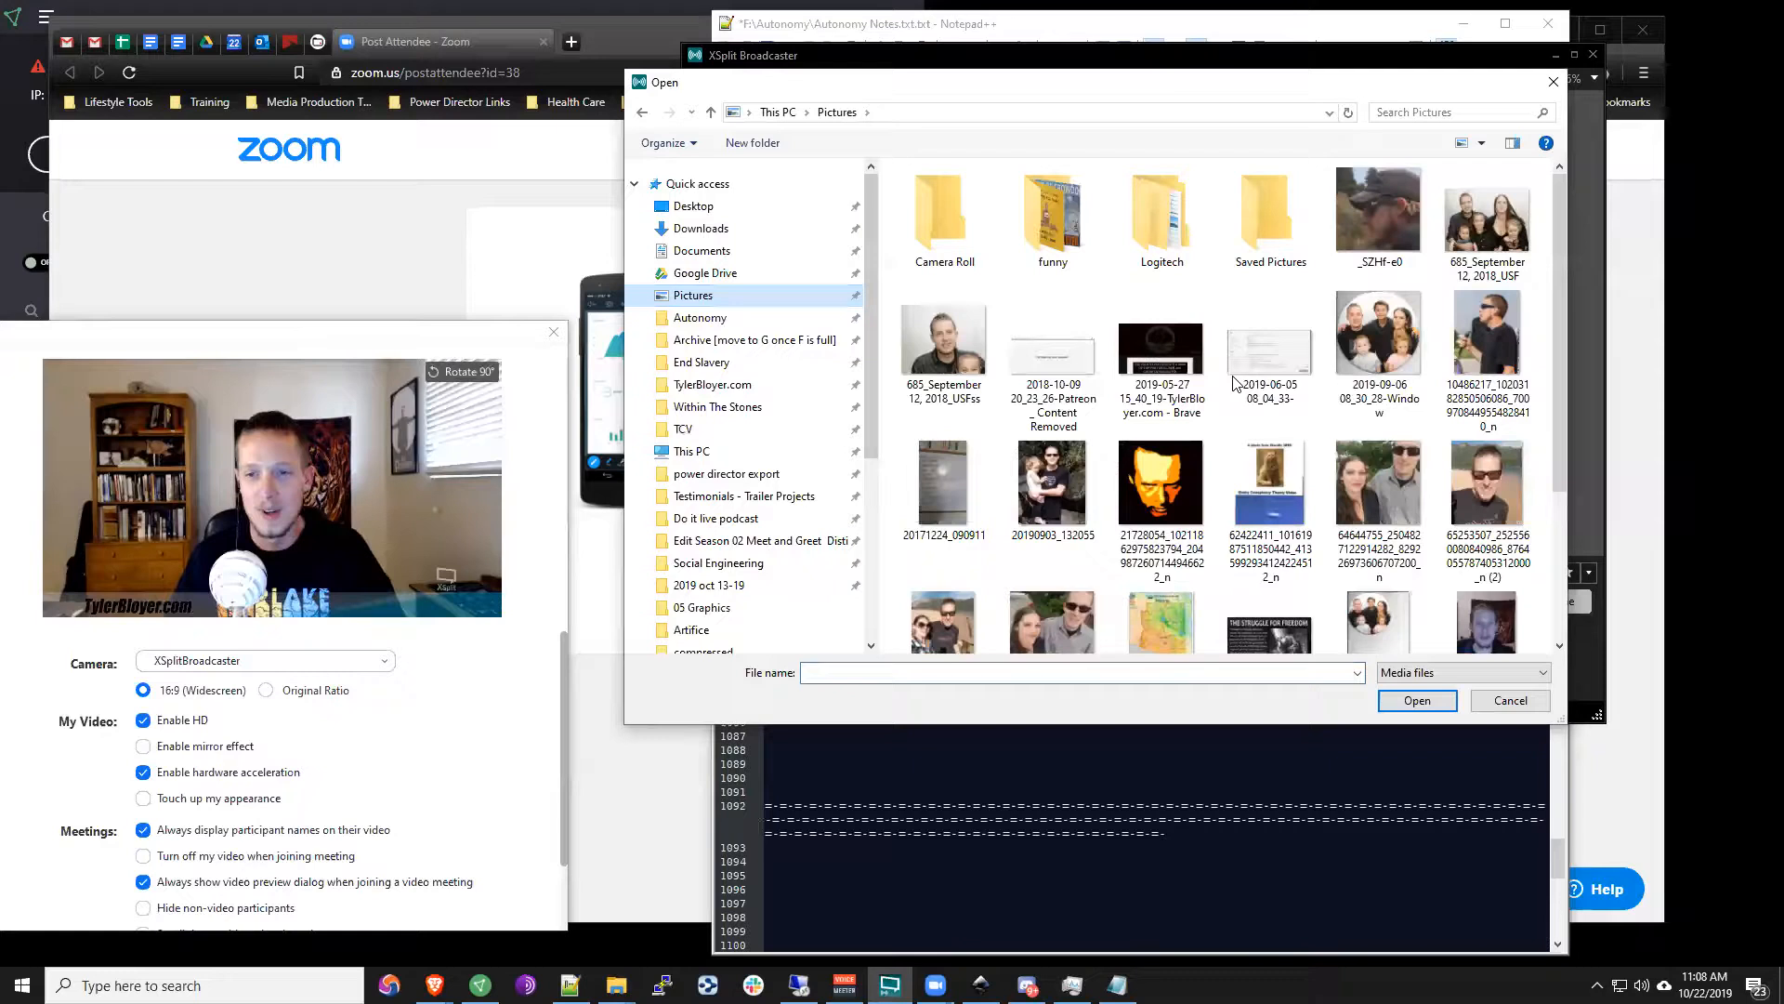
scroll(1497, 562, down, 2)
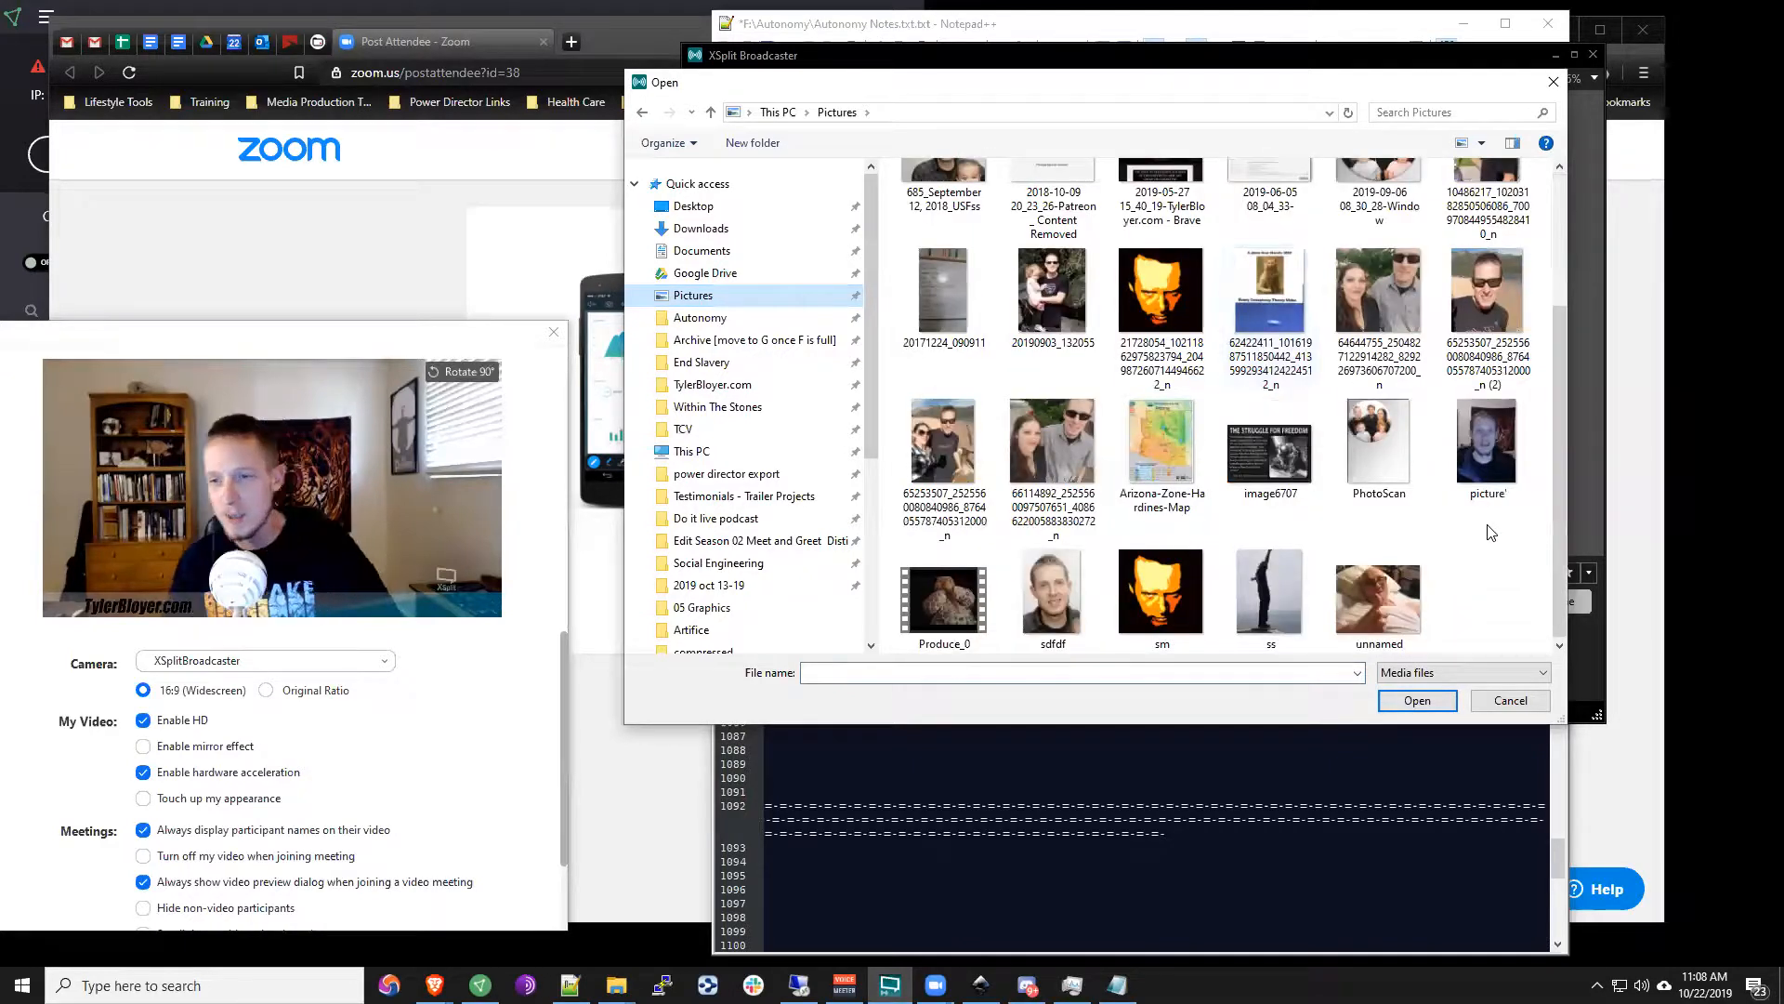
scroll(1491, 532, up, 3)
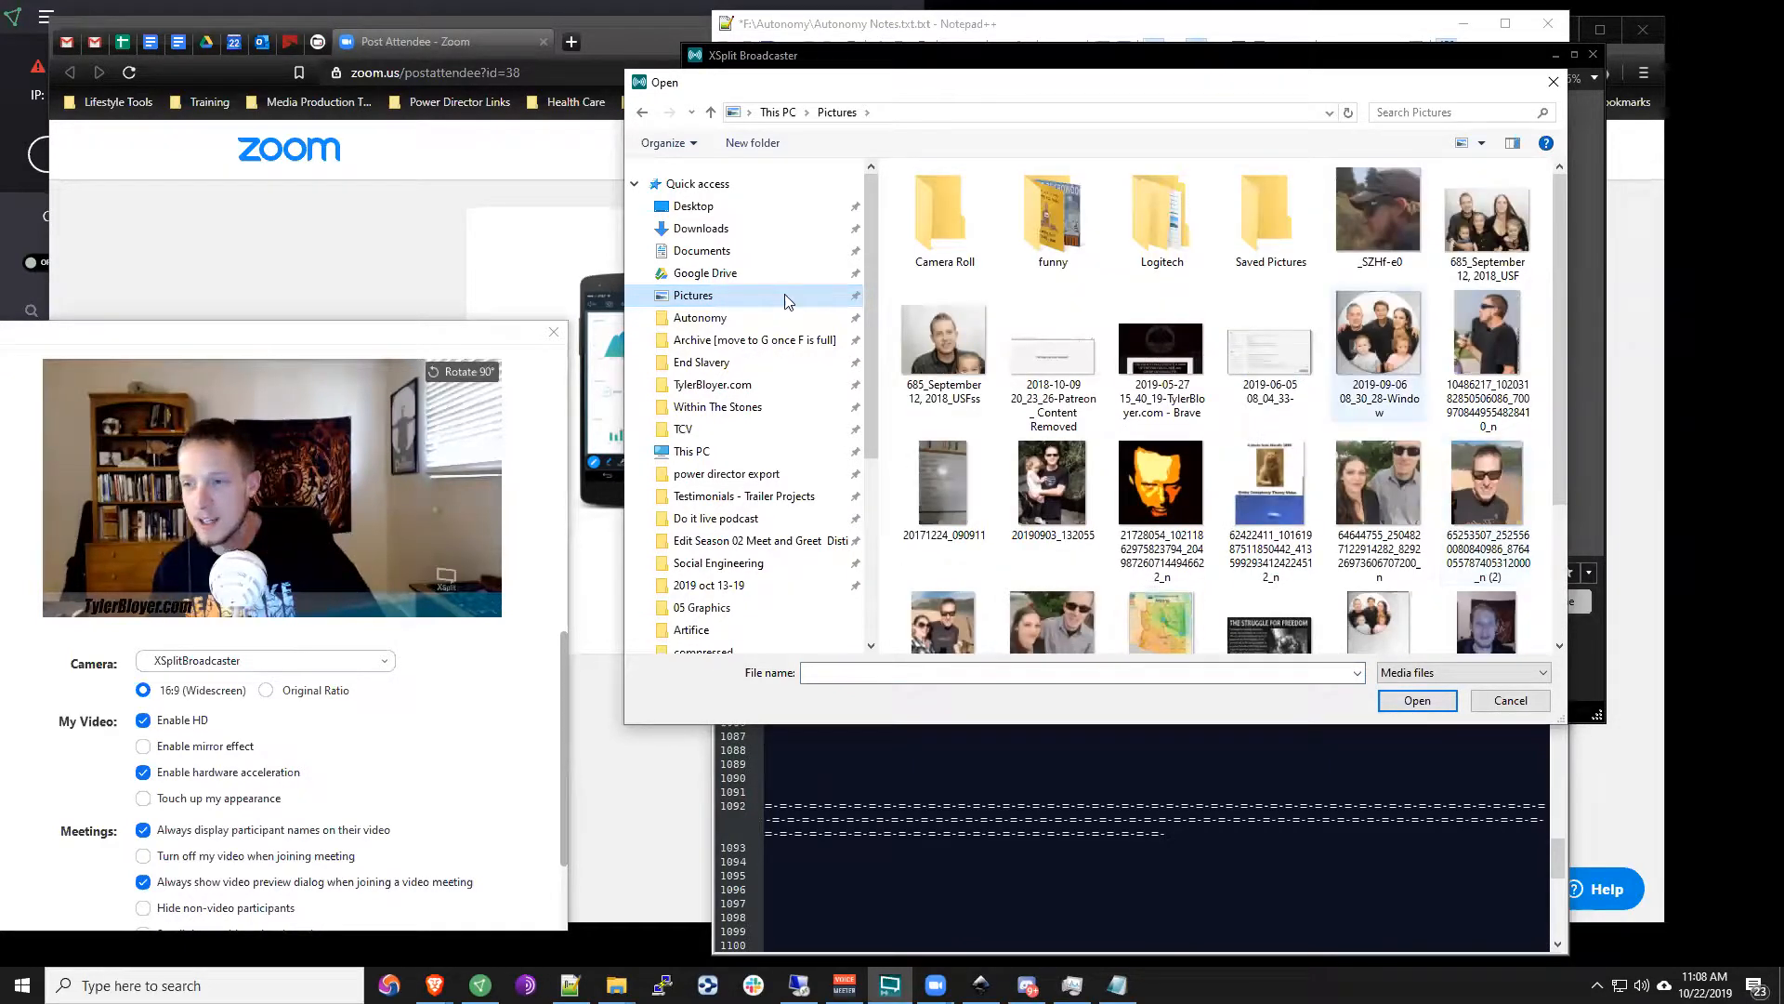
Step: Add the picture of two men whose file name ends in 111122, from the End Slavery folder, to the Host Scene
click(737, 364)
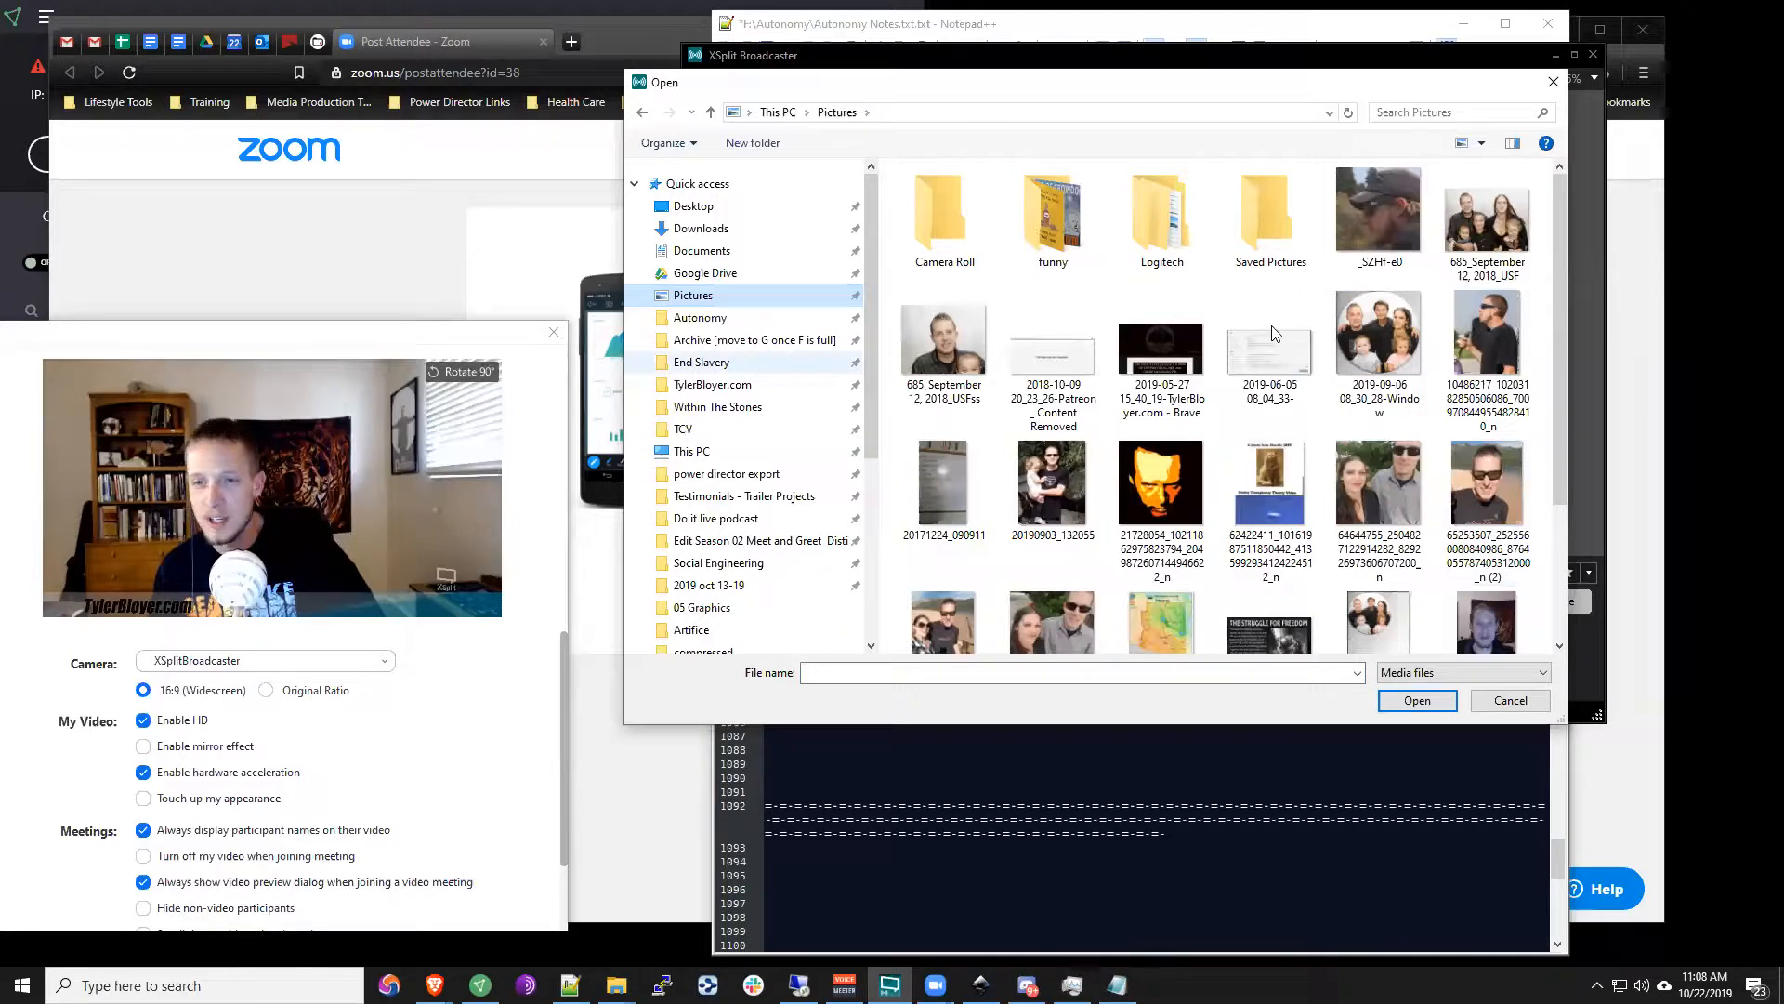
scroll(1271, 325, down, 2)
scroll(1289, 931, down, 1)
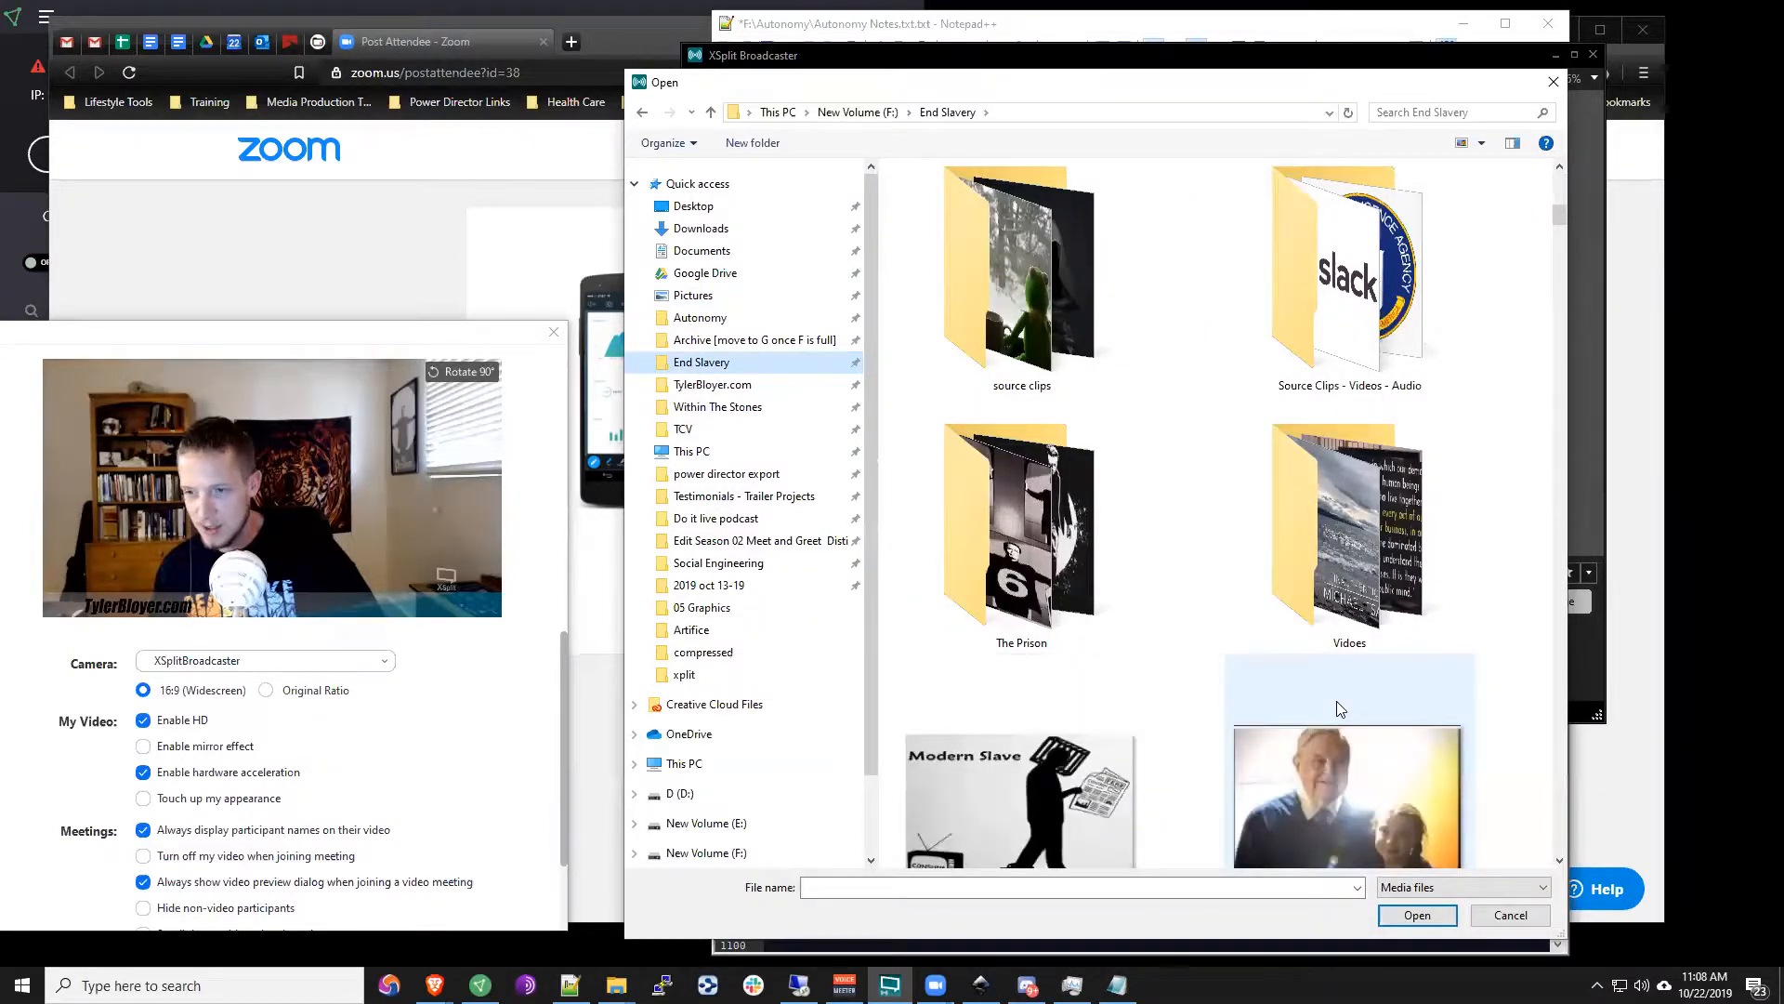
scroll(1341, 709, down, 4)
scroll(1143, 524, up, 1)
click(1046, 321)
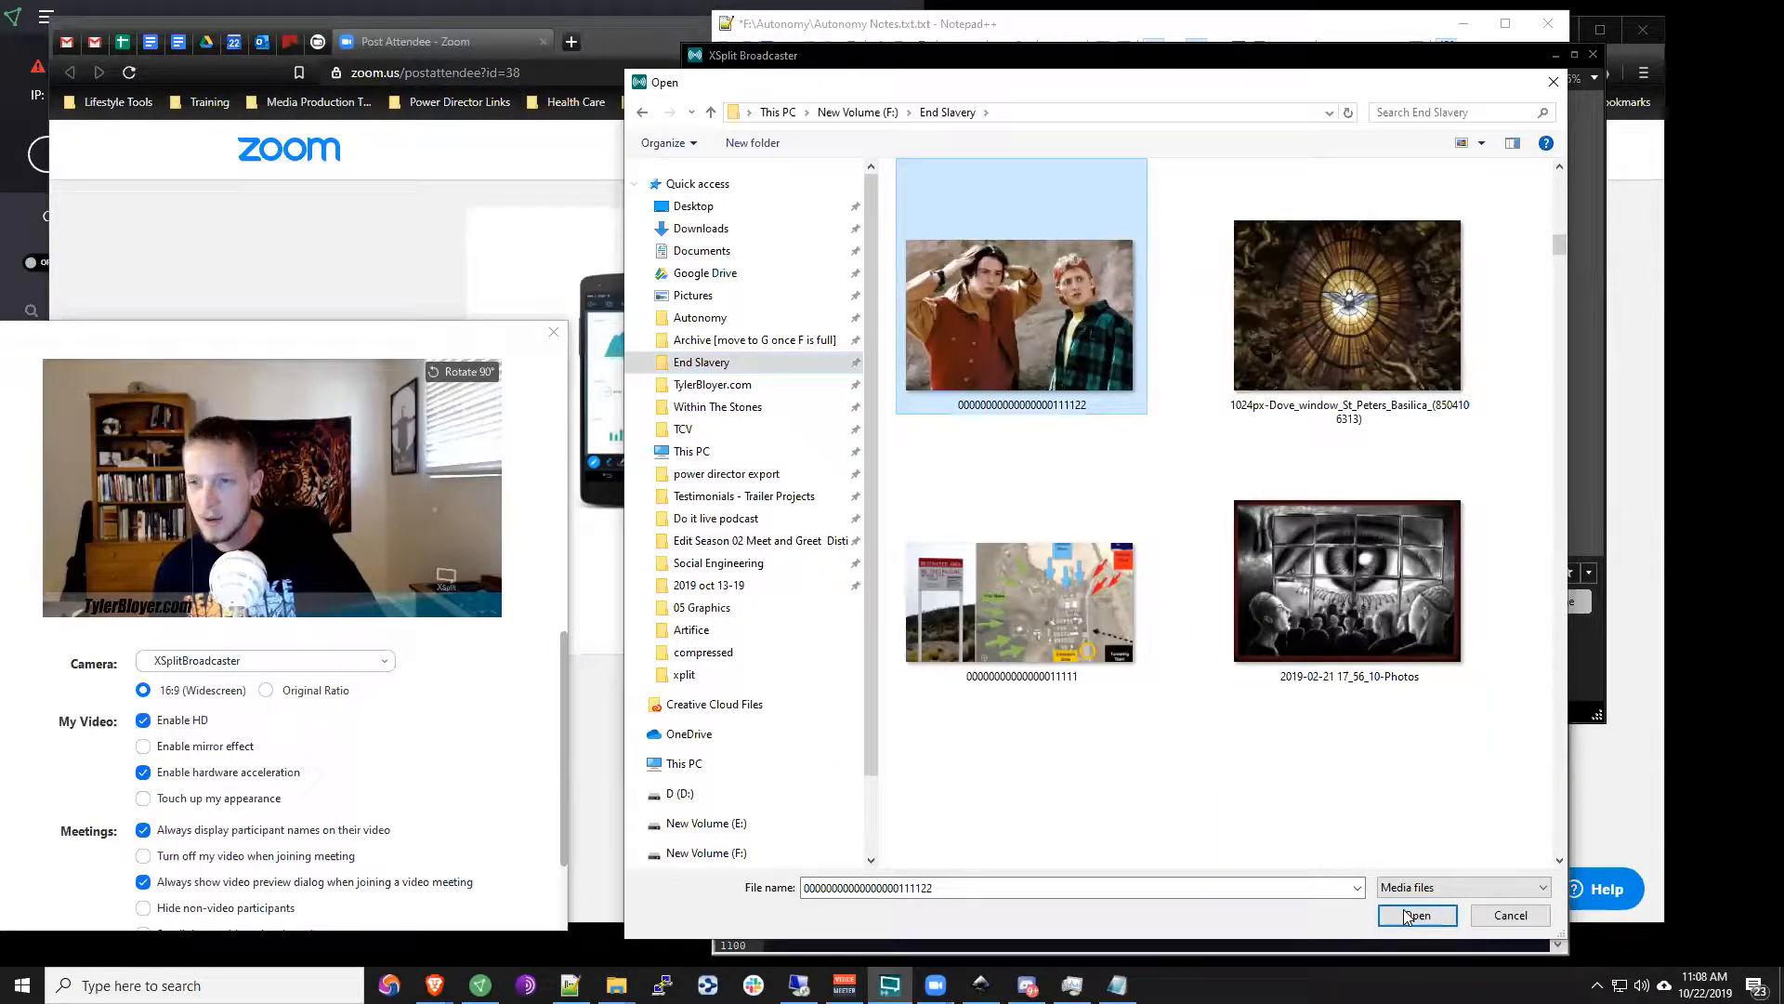
key(Escape)
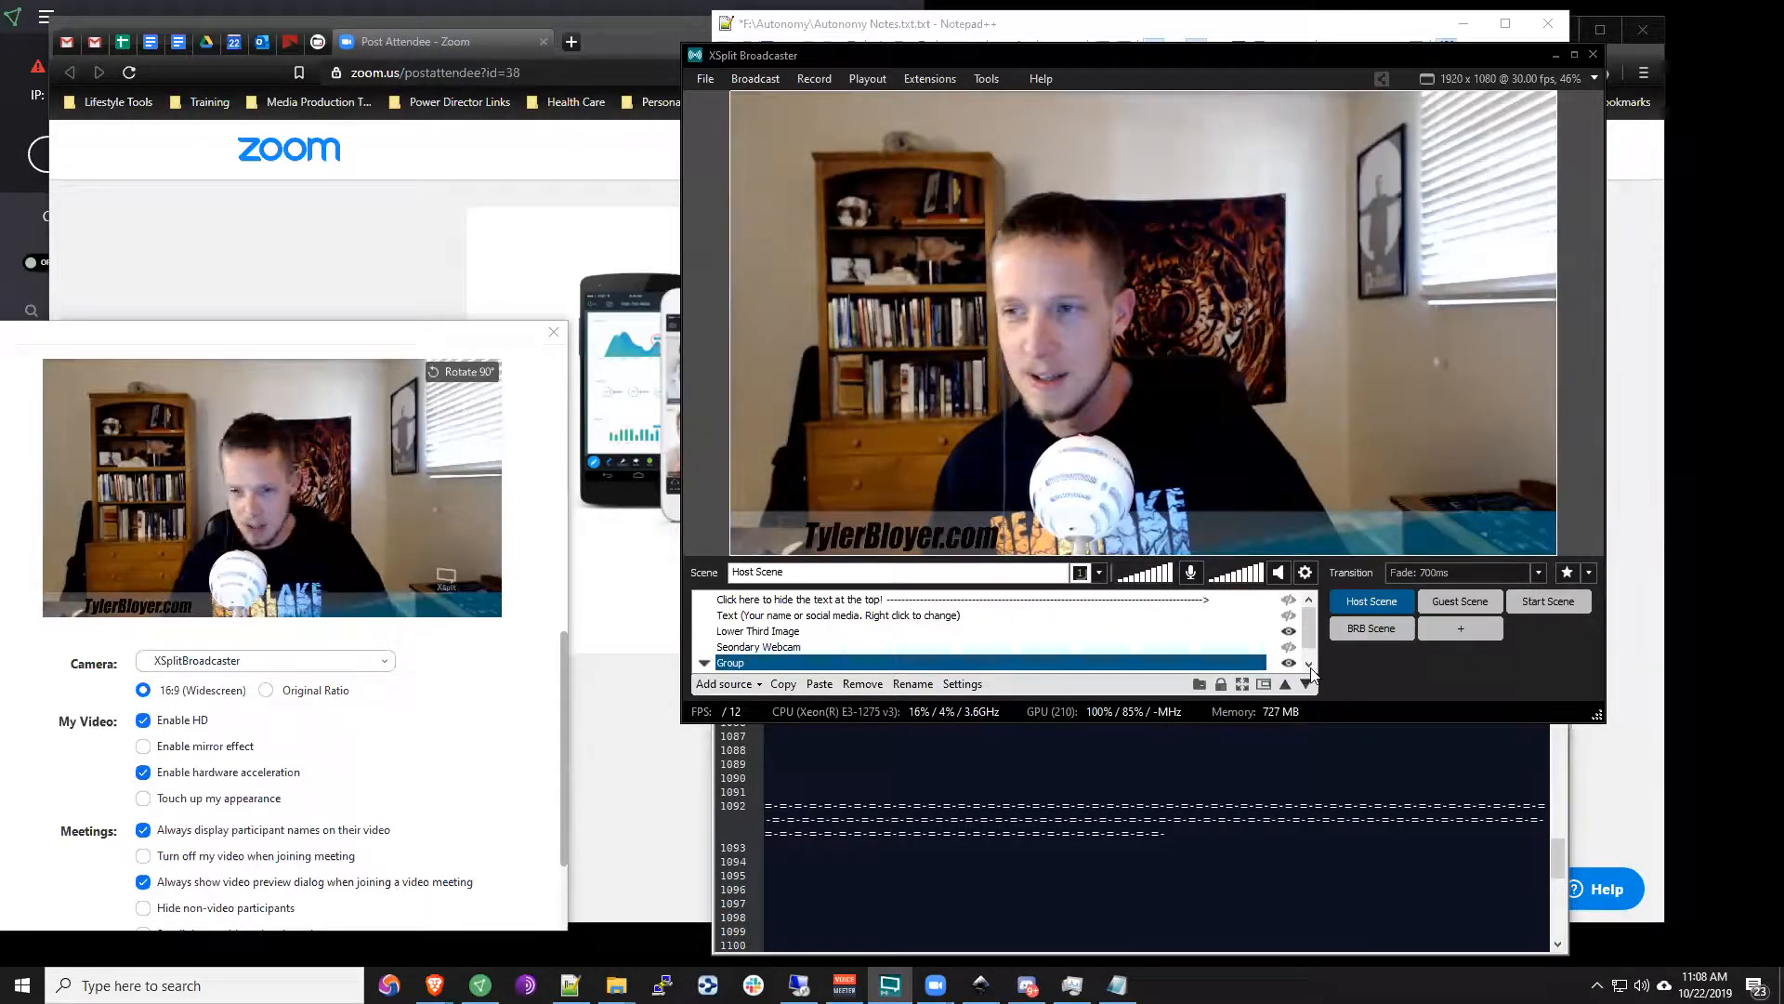
scroll(1137, 624, down, 1)
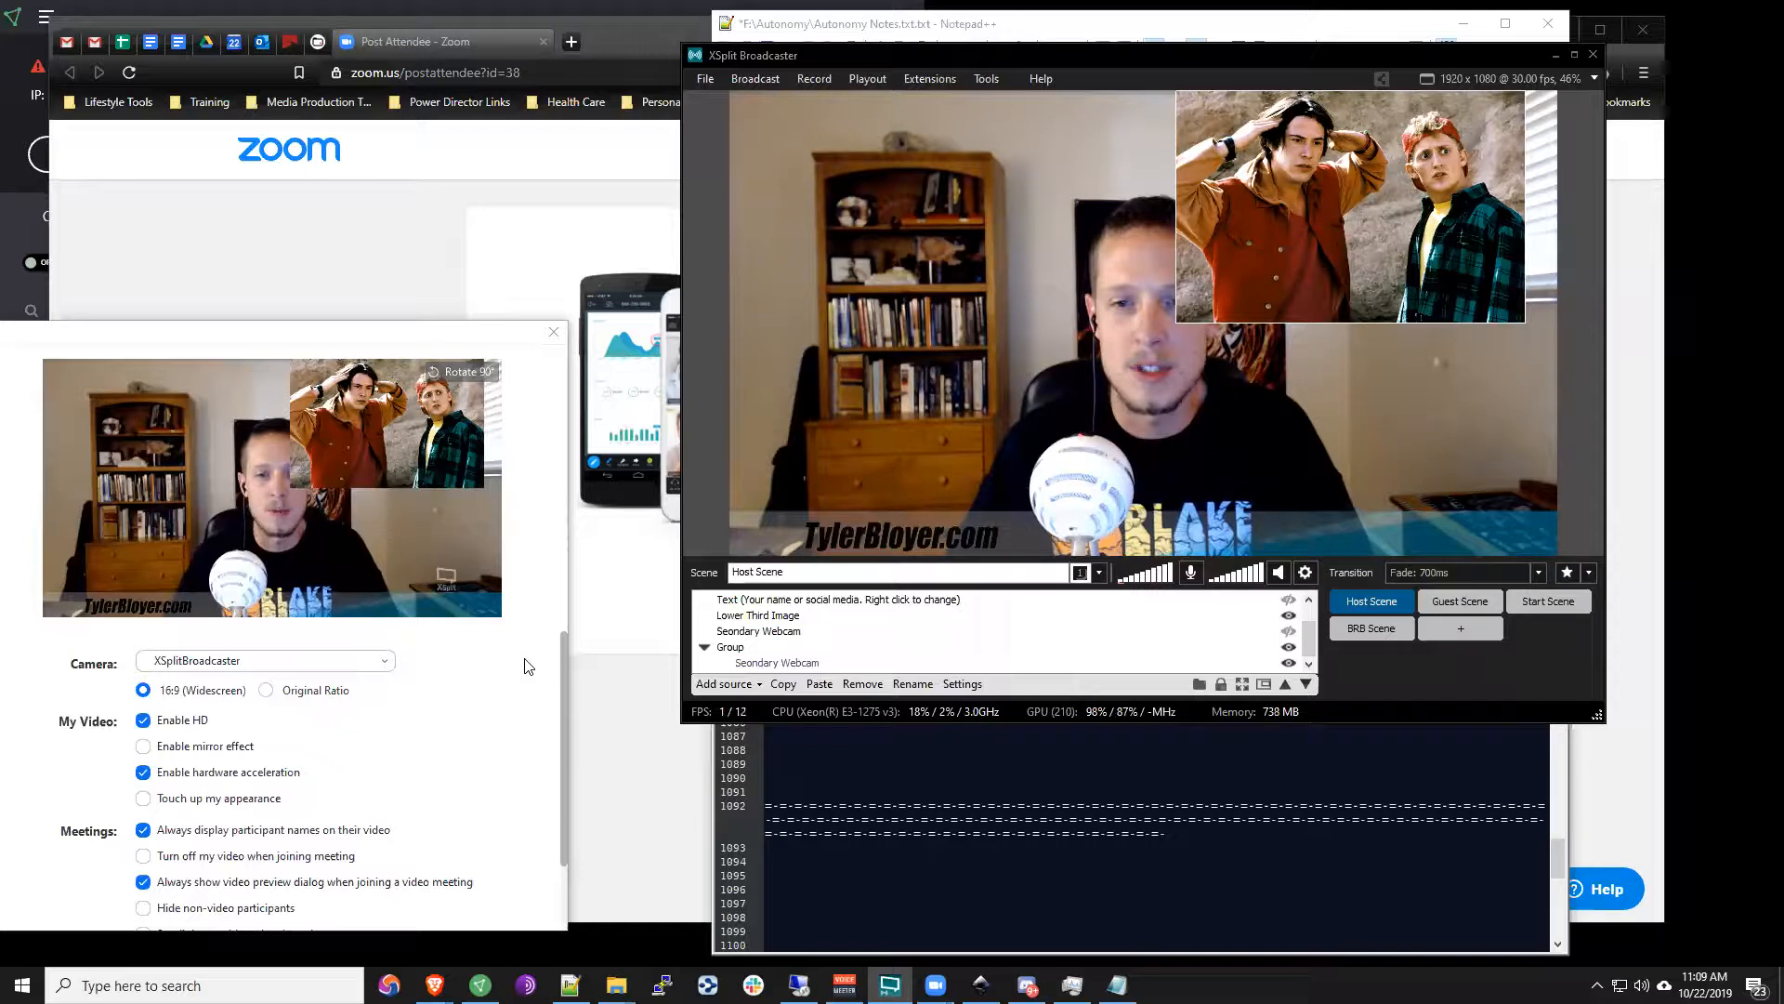
Step: Move the Zoom settings window higher with XSplit Broadcaster minimized, and restore XSplit Broadcaster beside it to compare the two previews
click(1556, 56)
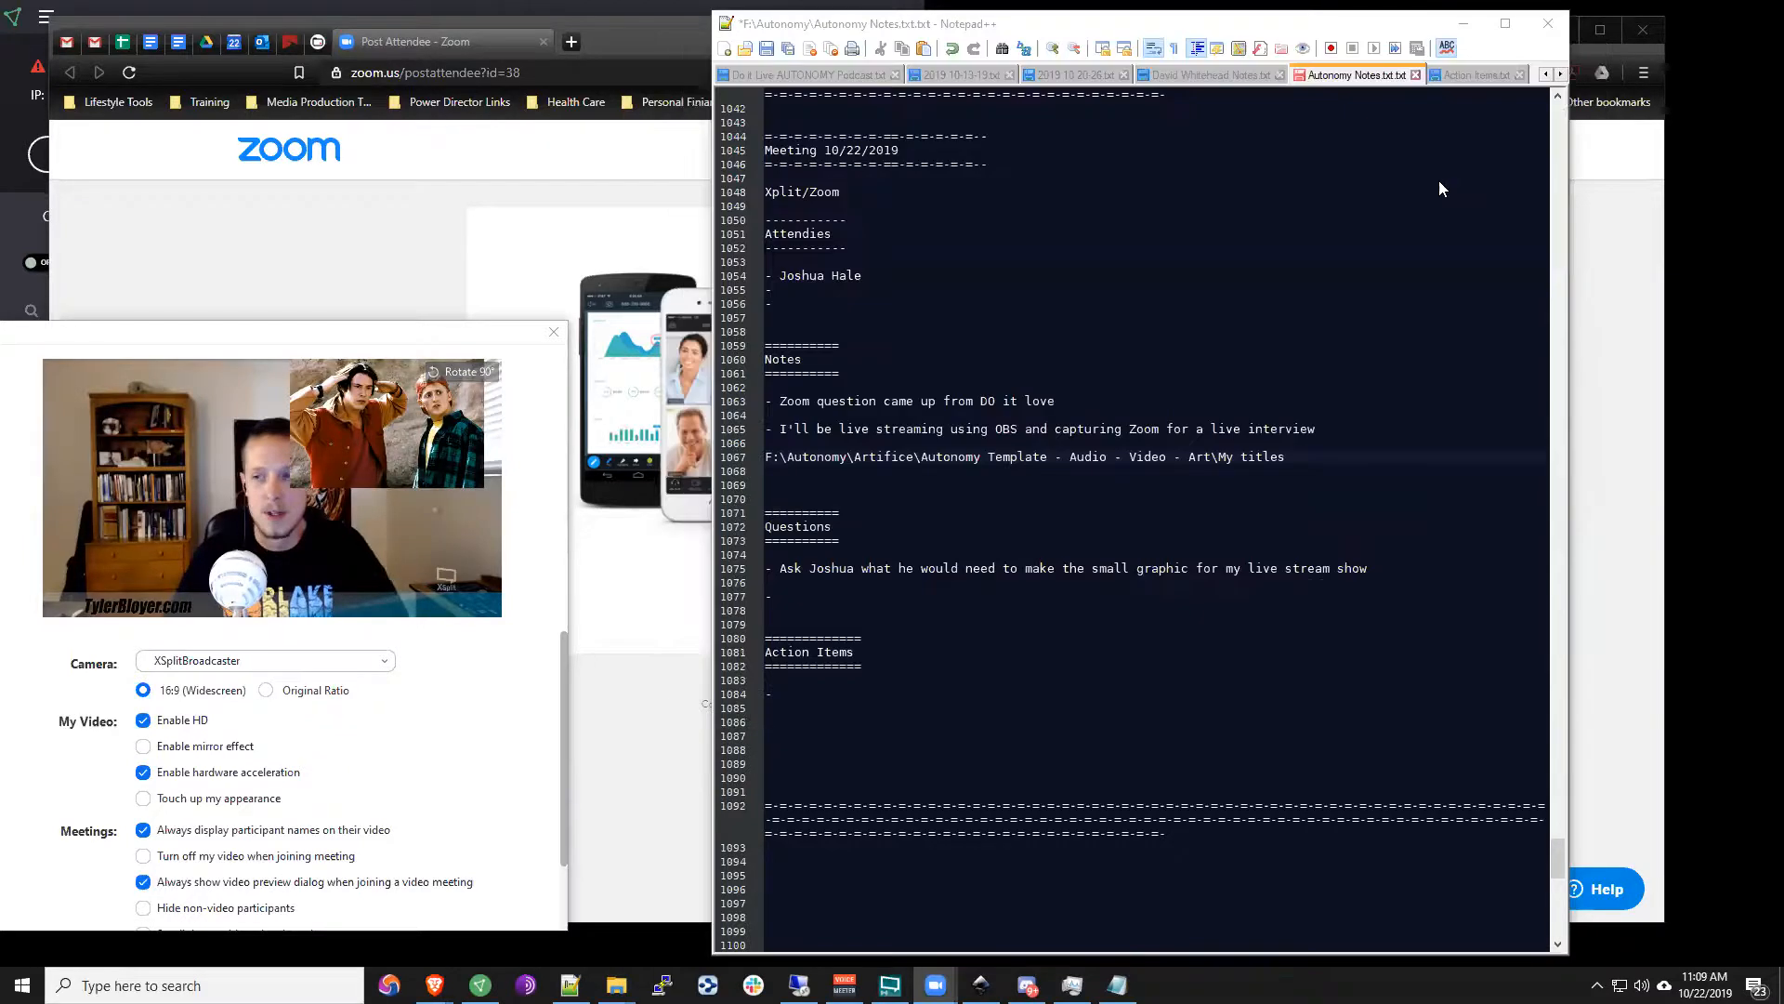
drag(332, 335, 633, 105)
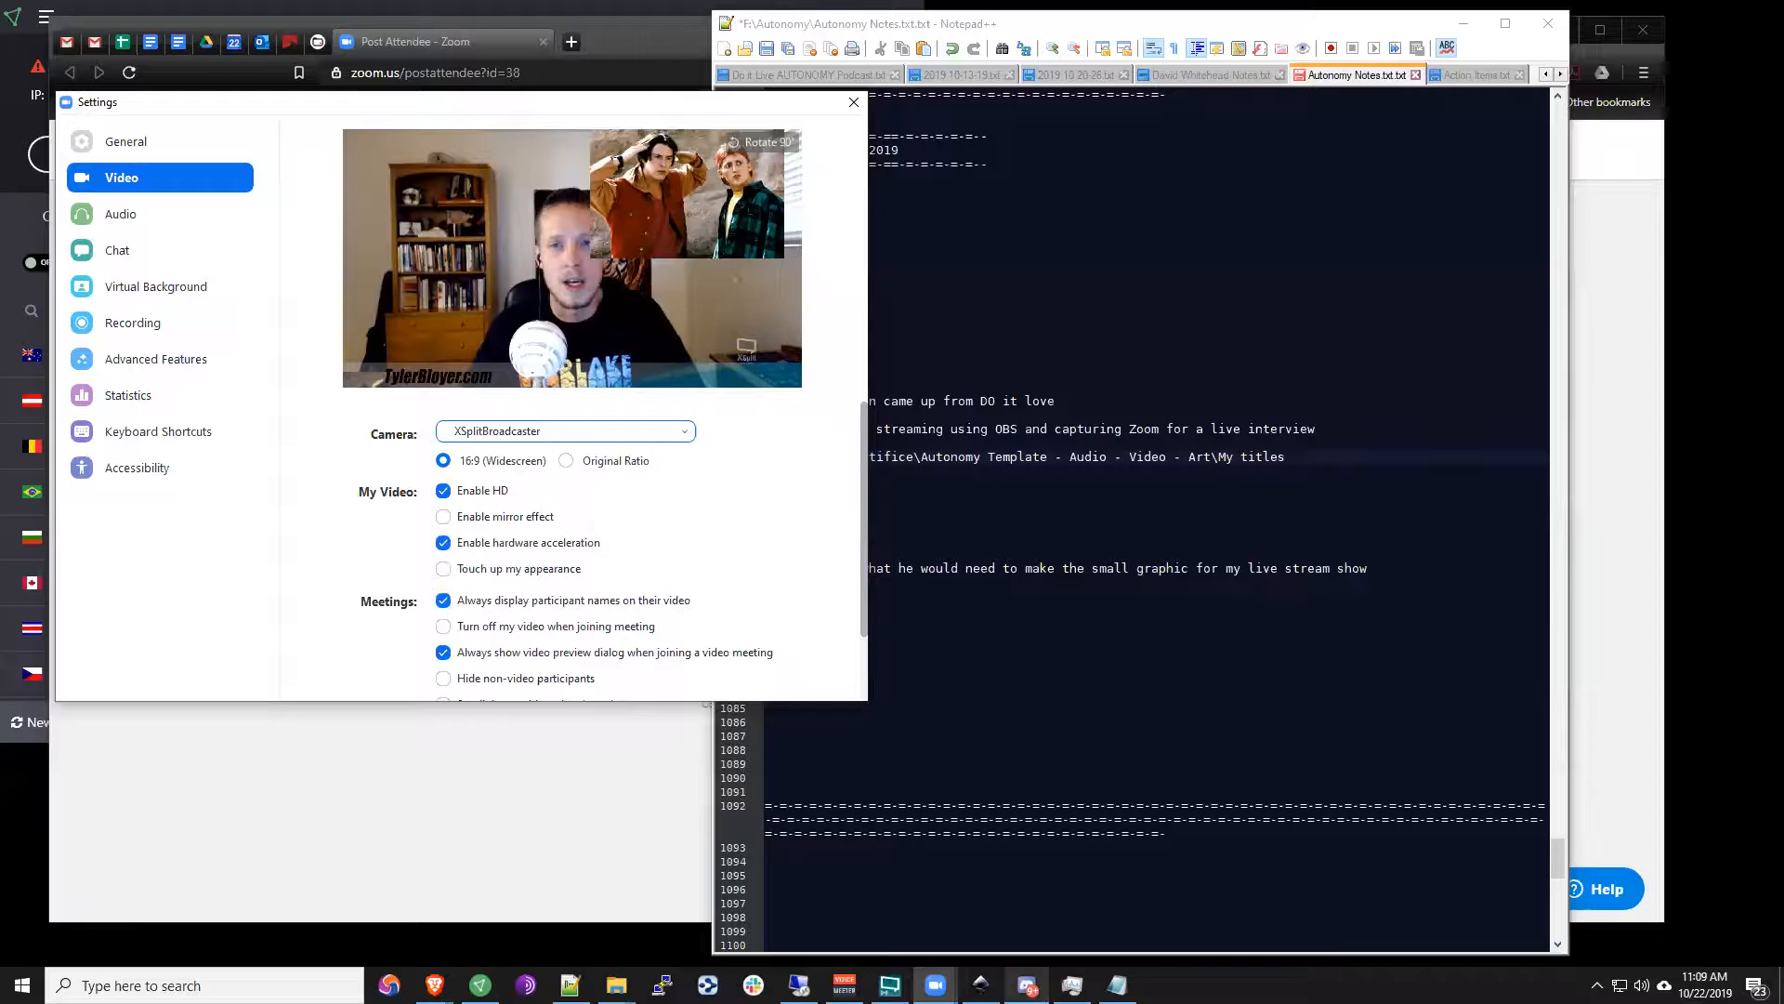
click(889, 985)
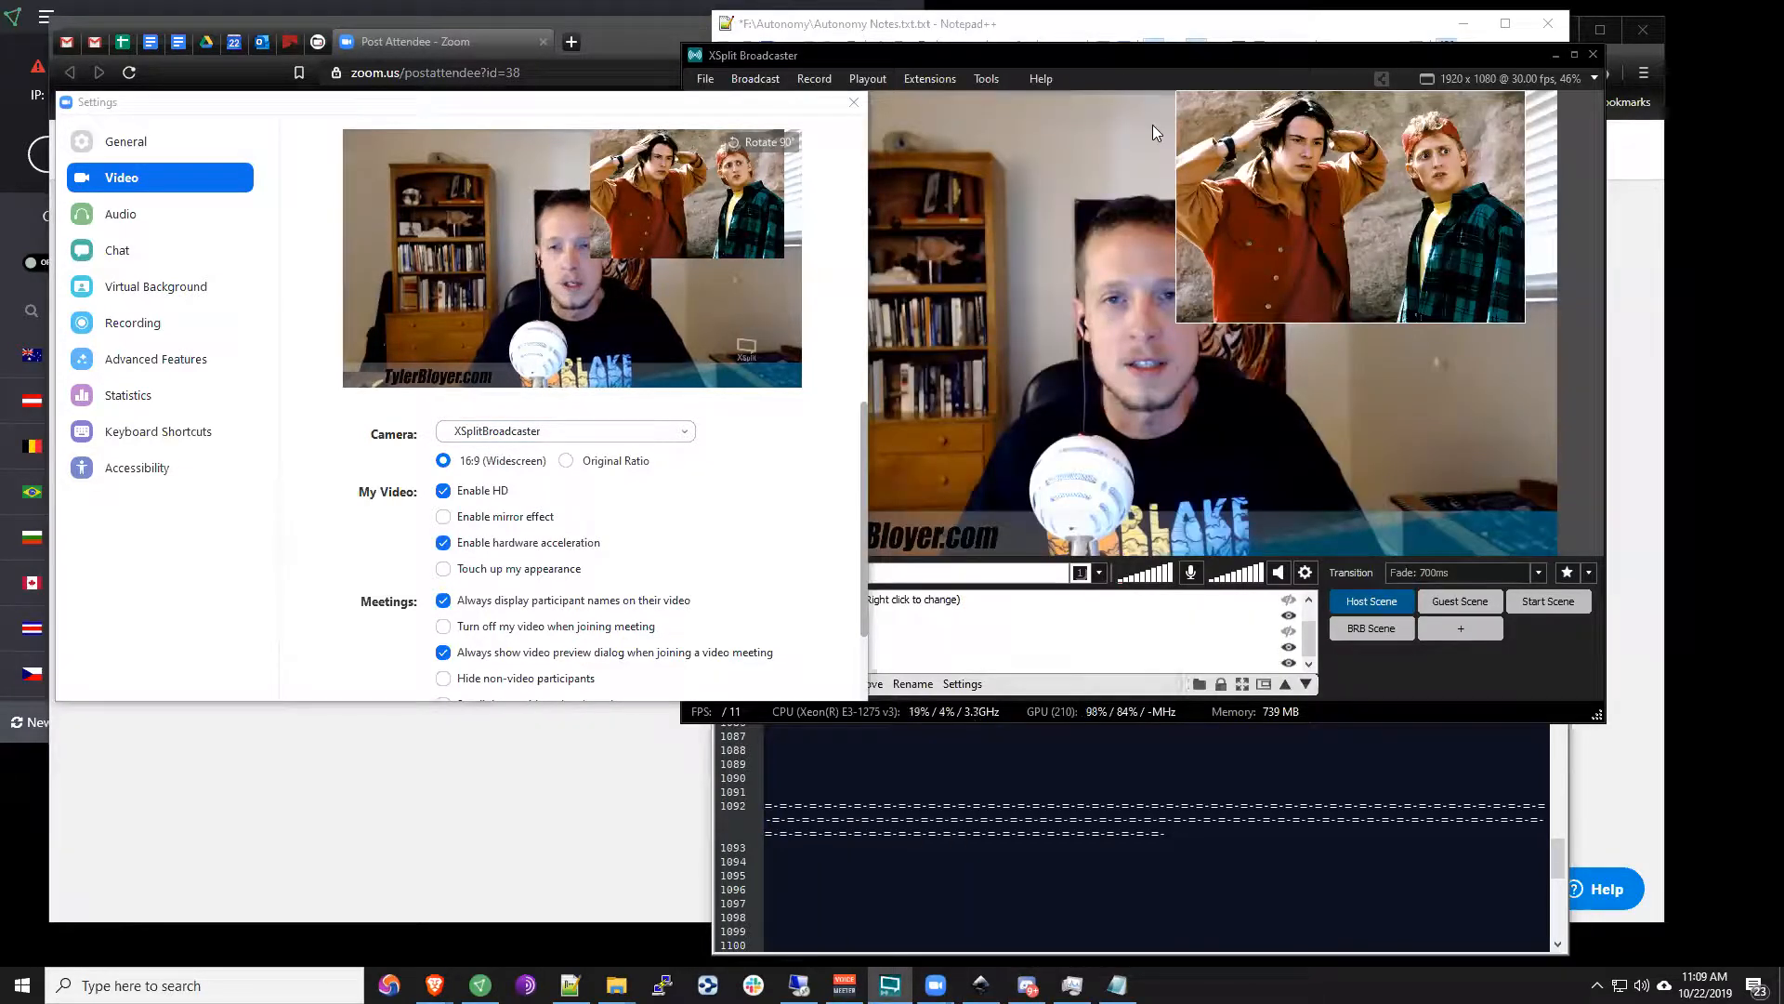
drag(1033, 56, 1050, 83)
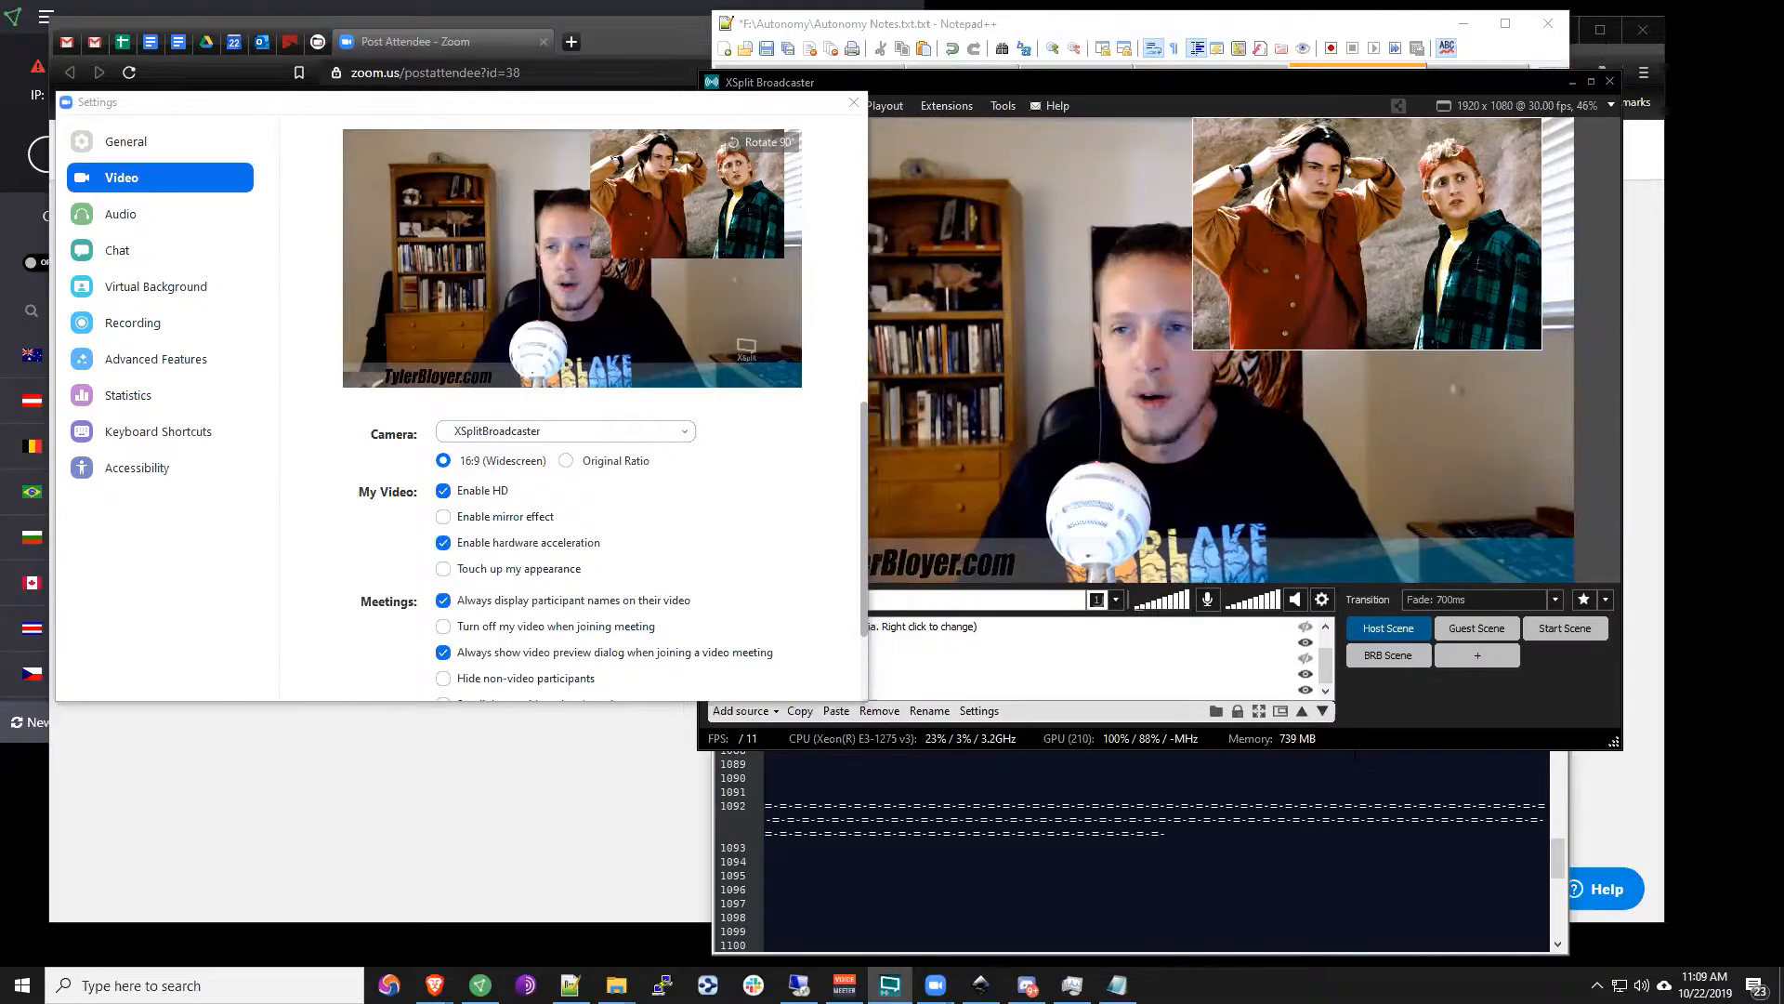
key(alt+Tab)
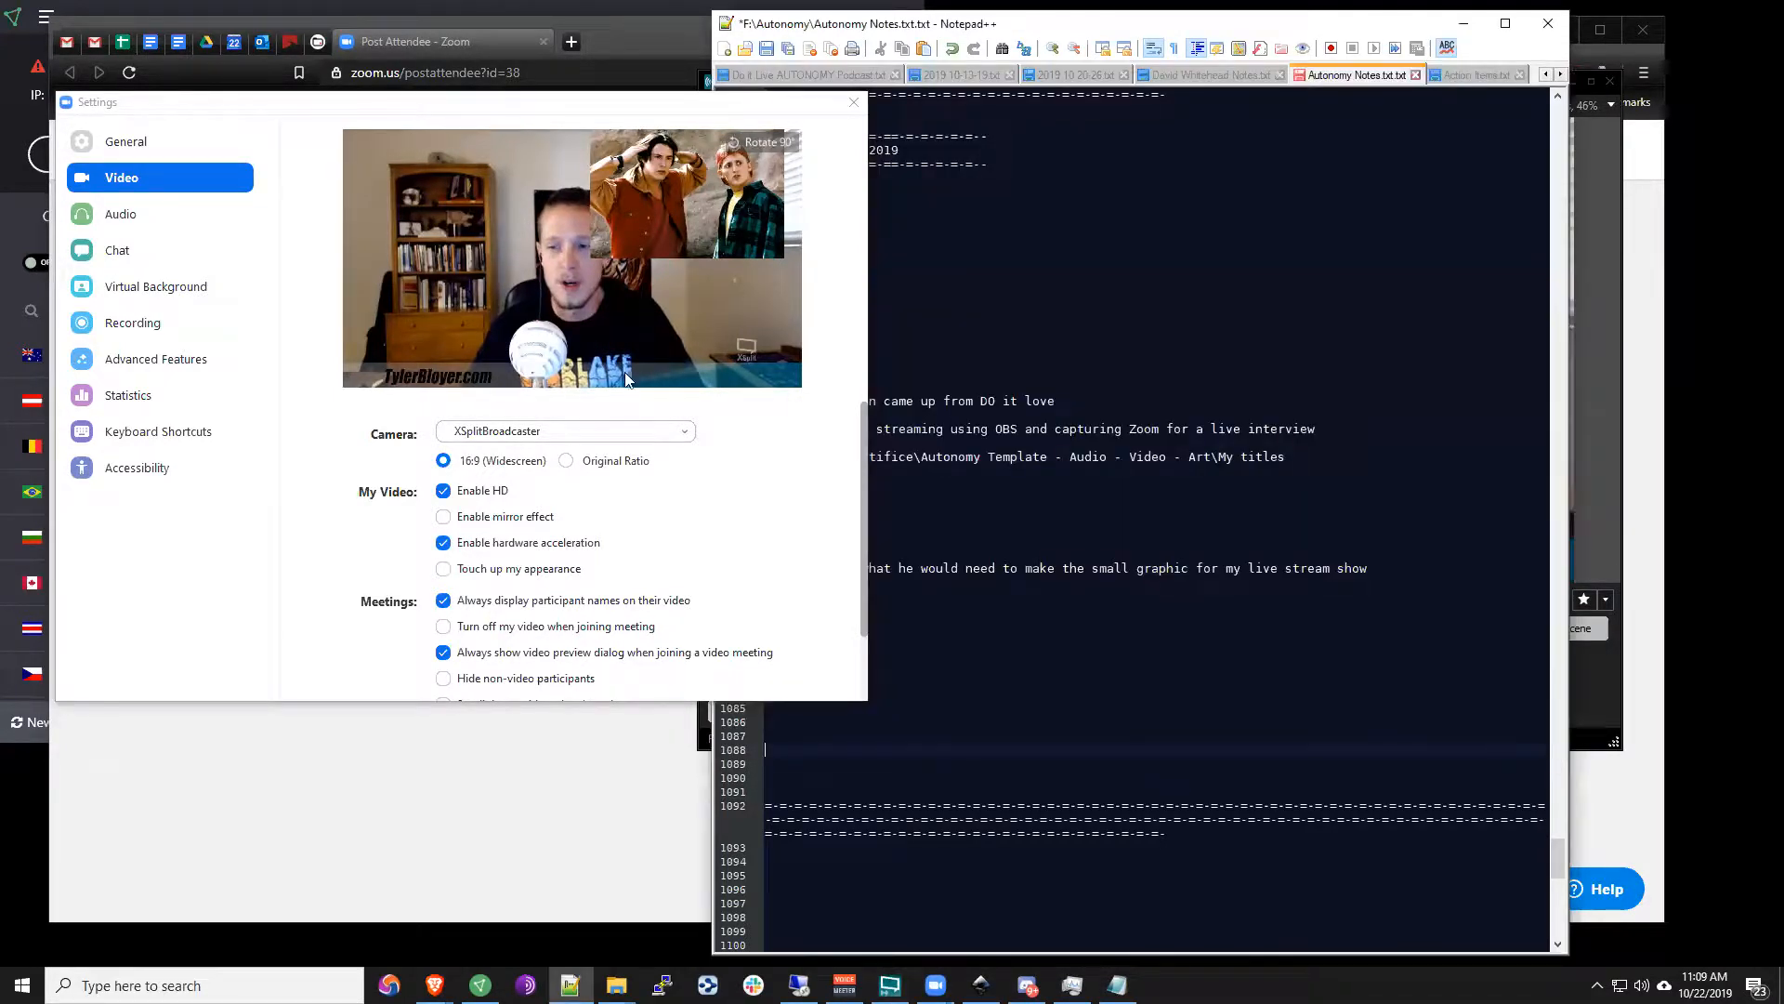
key(alt+Tab)
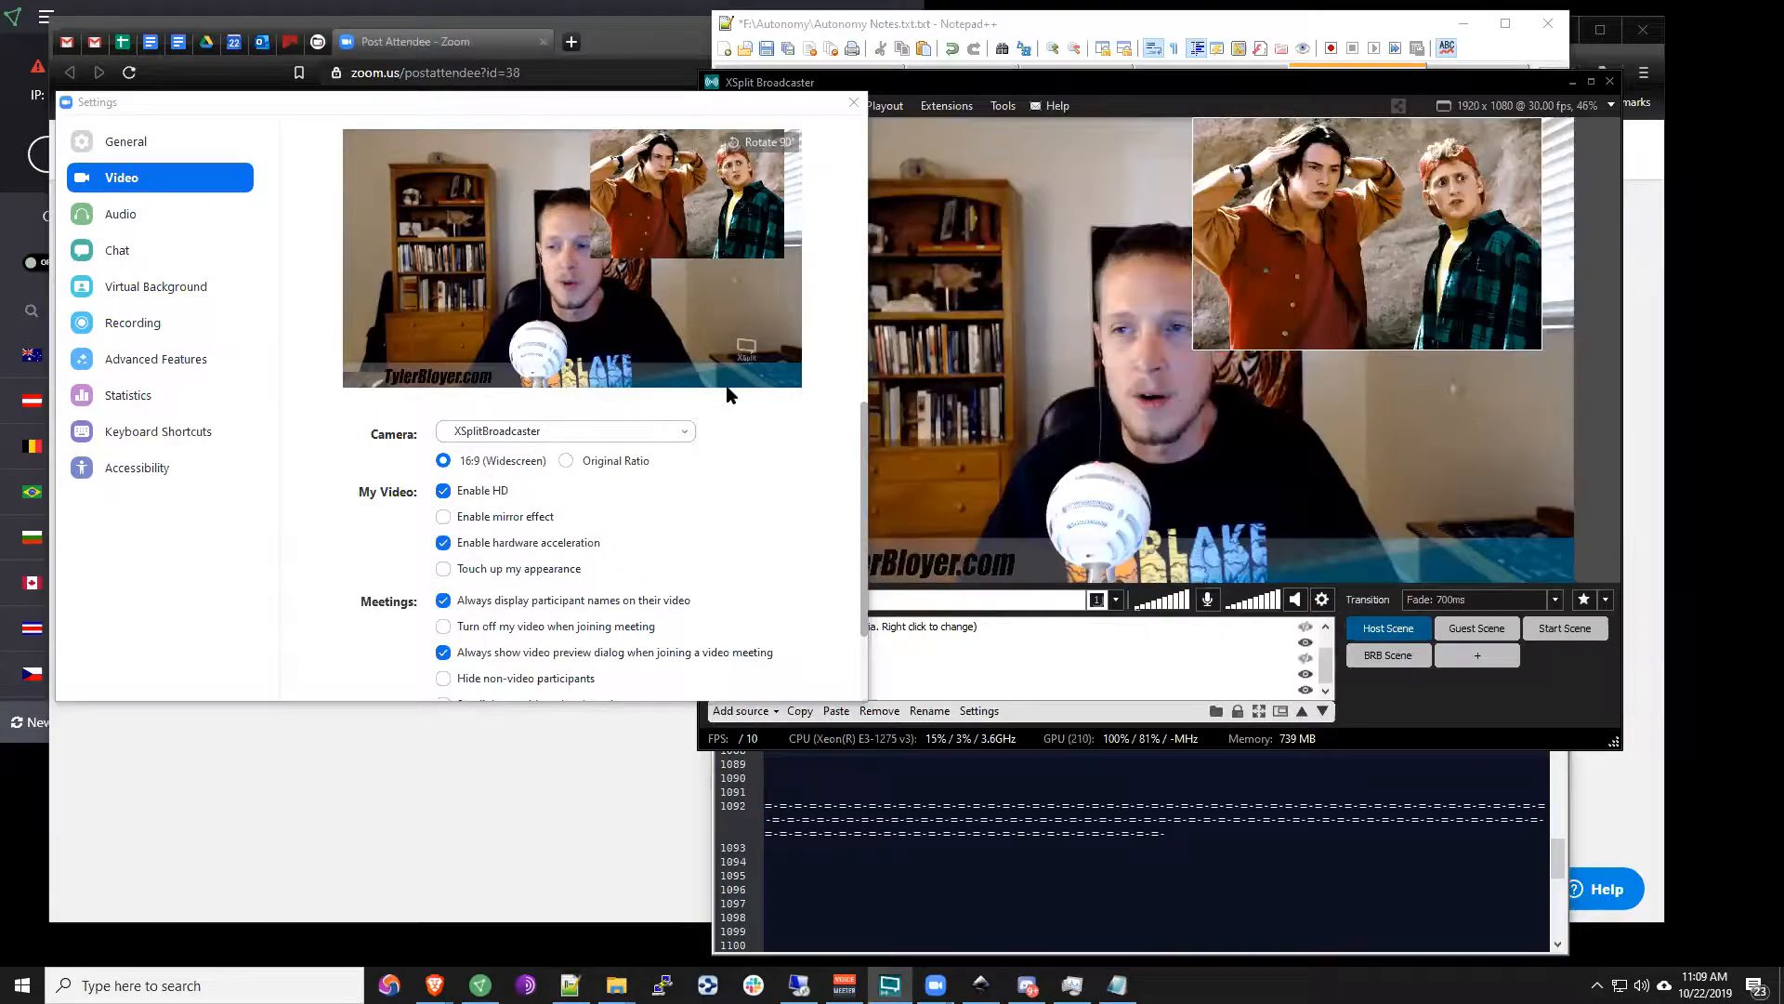
Step: Look through Zoom's camera choices for the OBS-Camera entries, and close the list without changing the XSplitBroadcaster selection
click(683, 431)
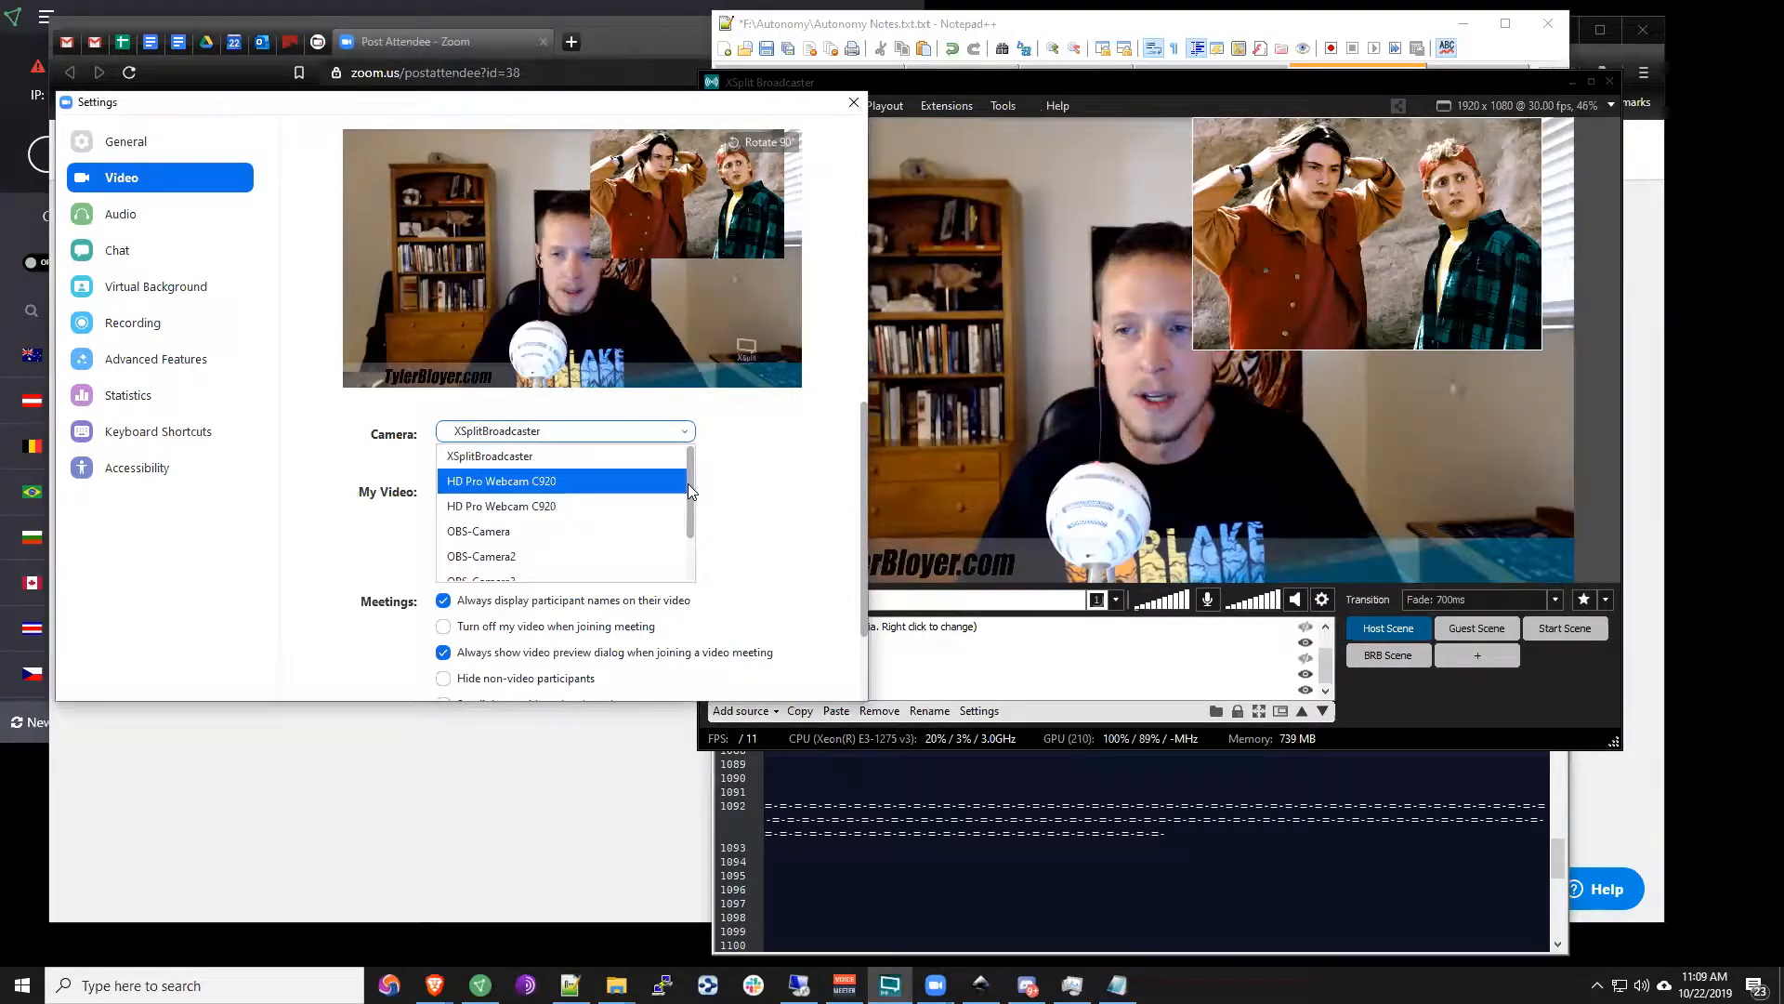
scroll(688, 483, down, 1)
scroll(516, 476, down, 1)
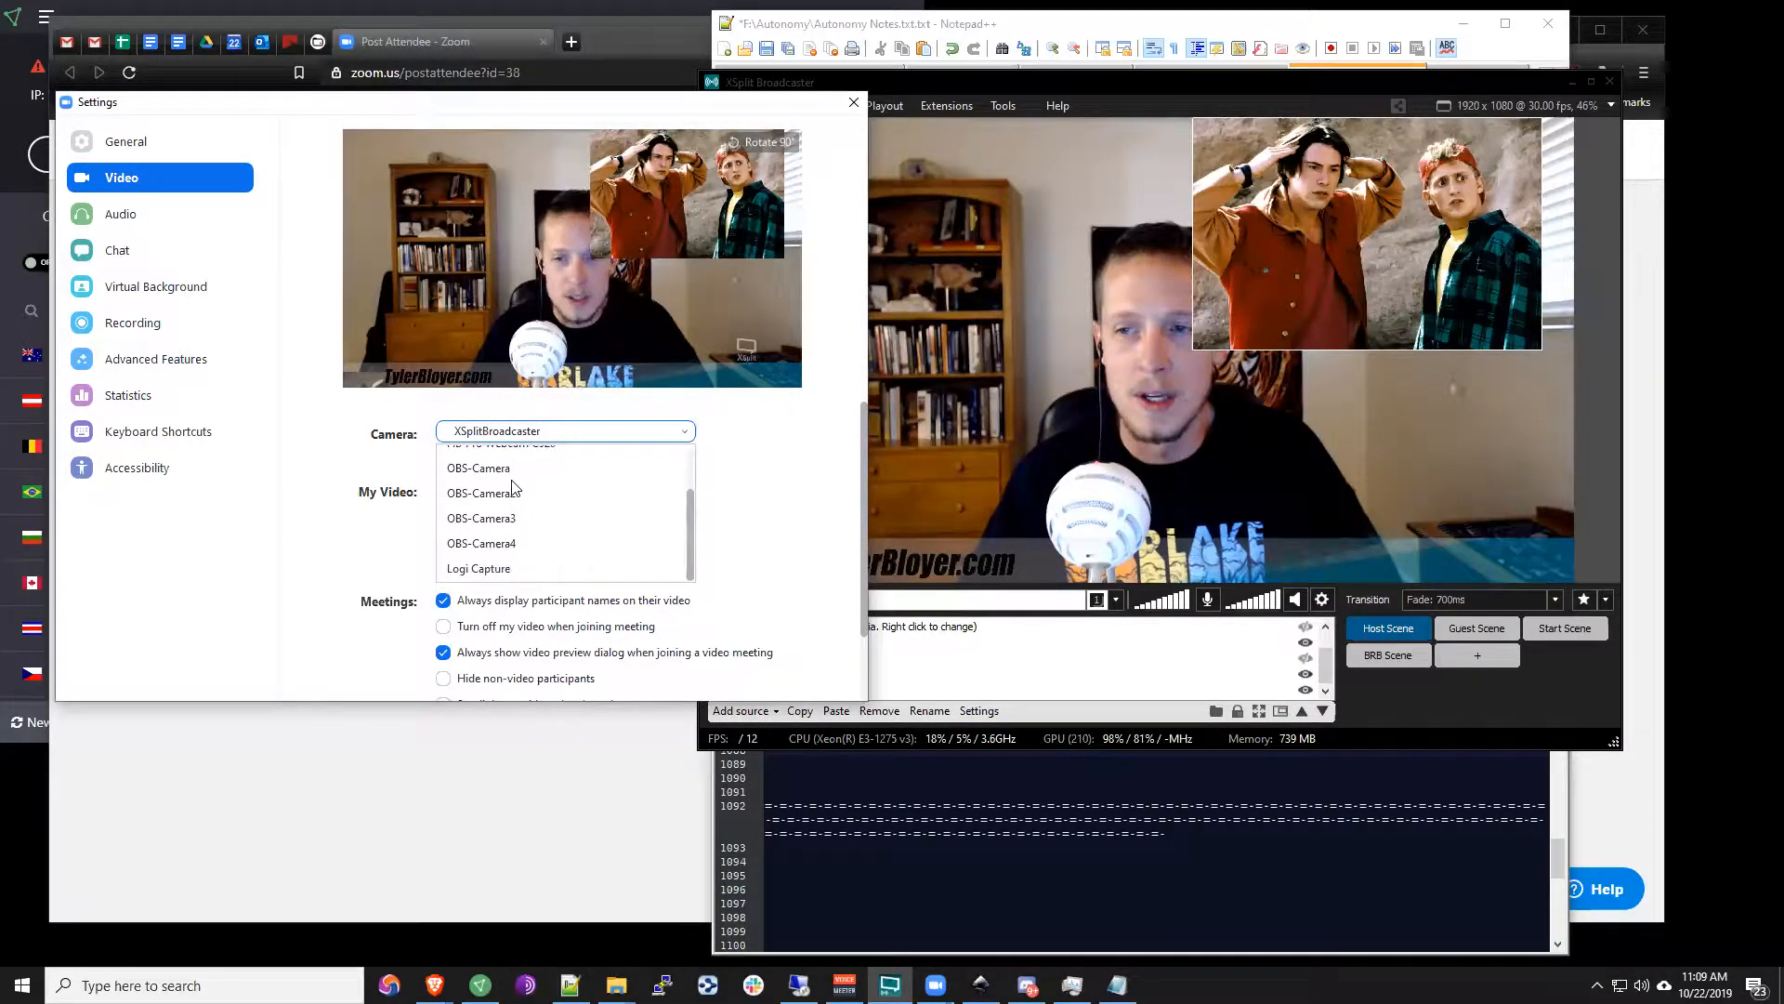
key(Down)
key(Down)
key(Down)
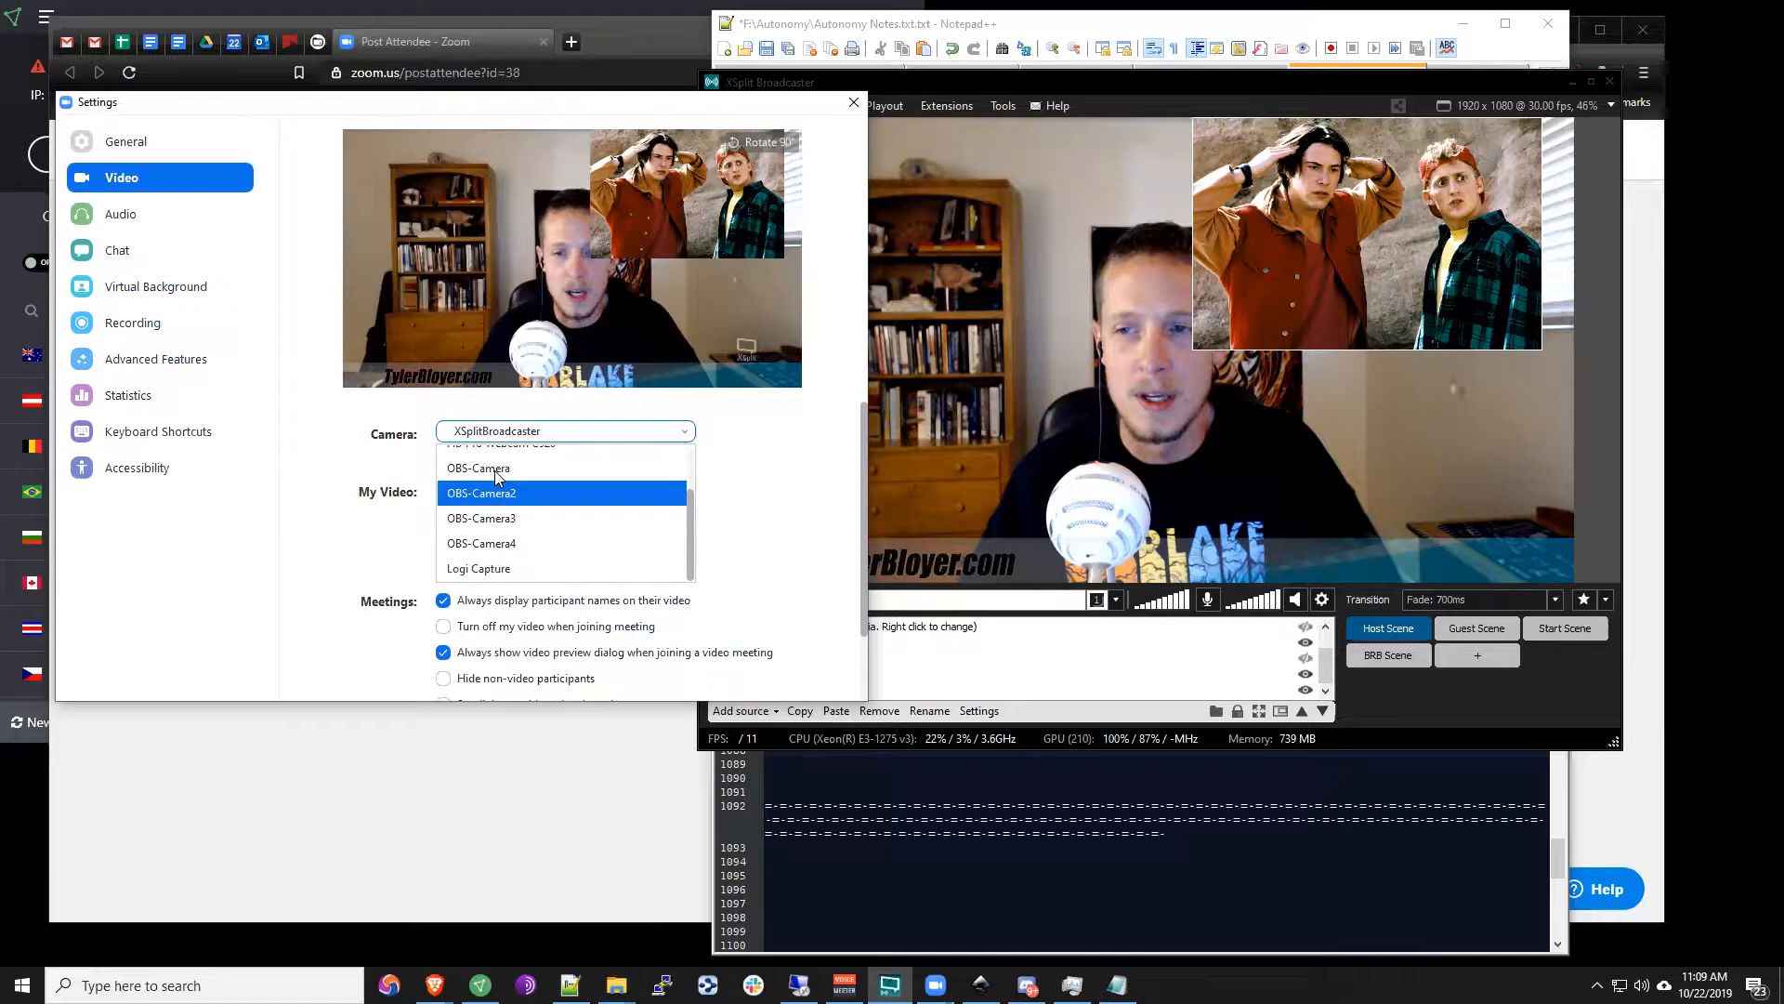
scroll(810, 503, up, 1)
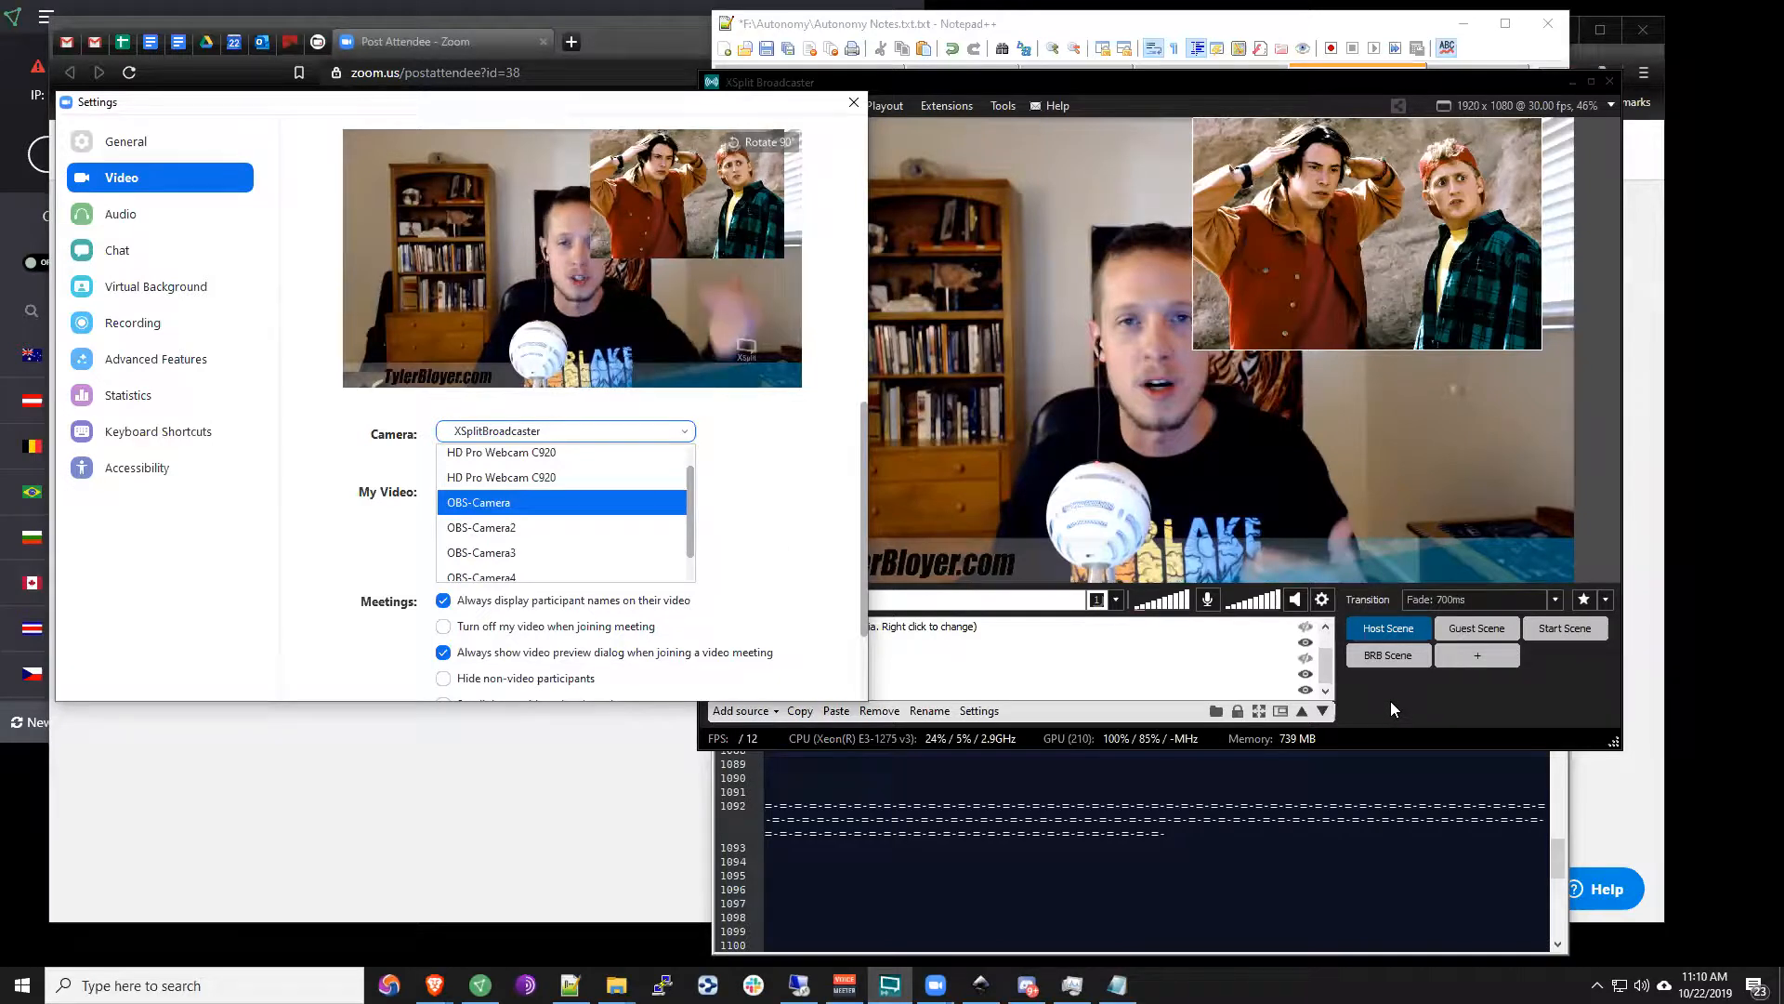
click(1411, 667)
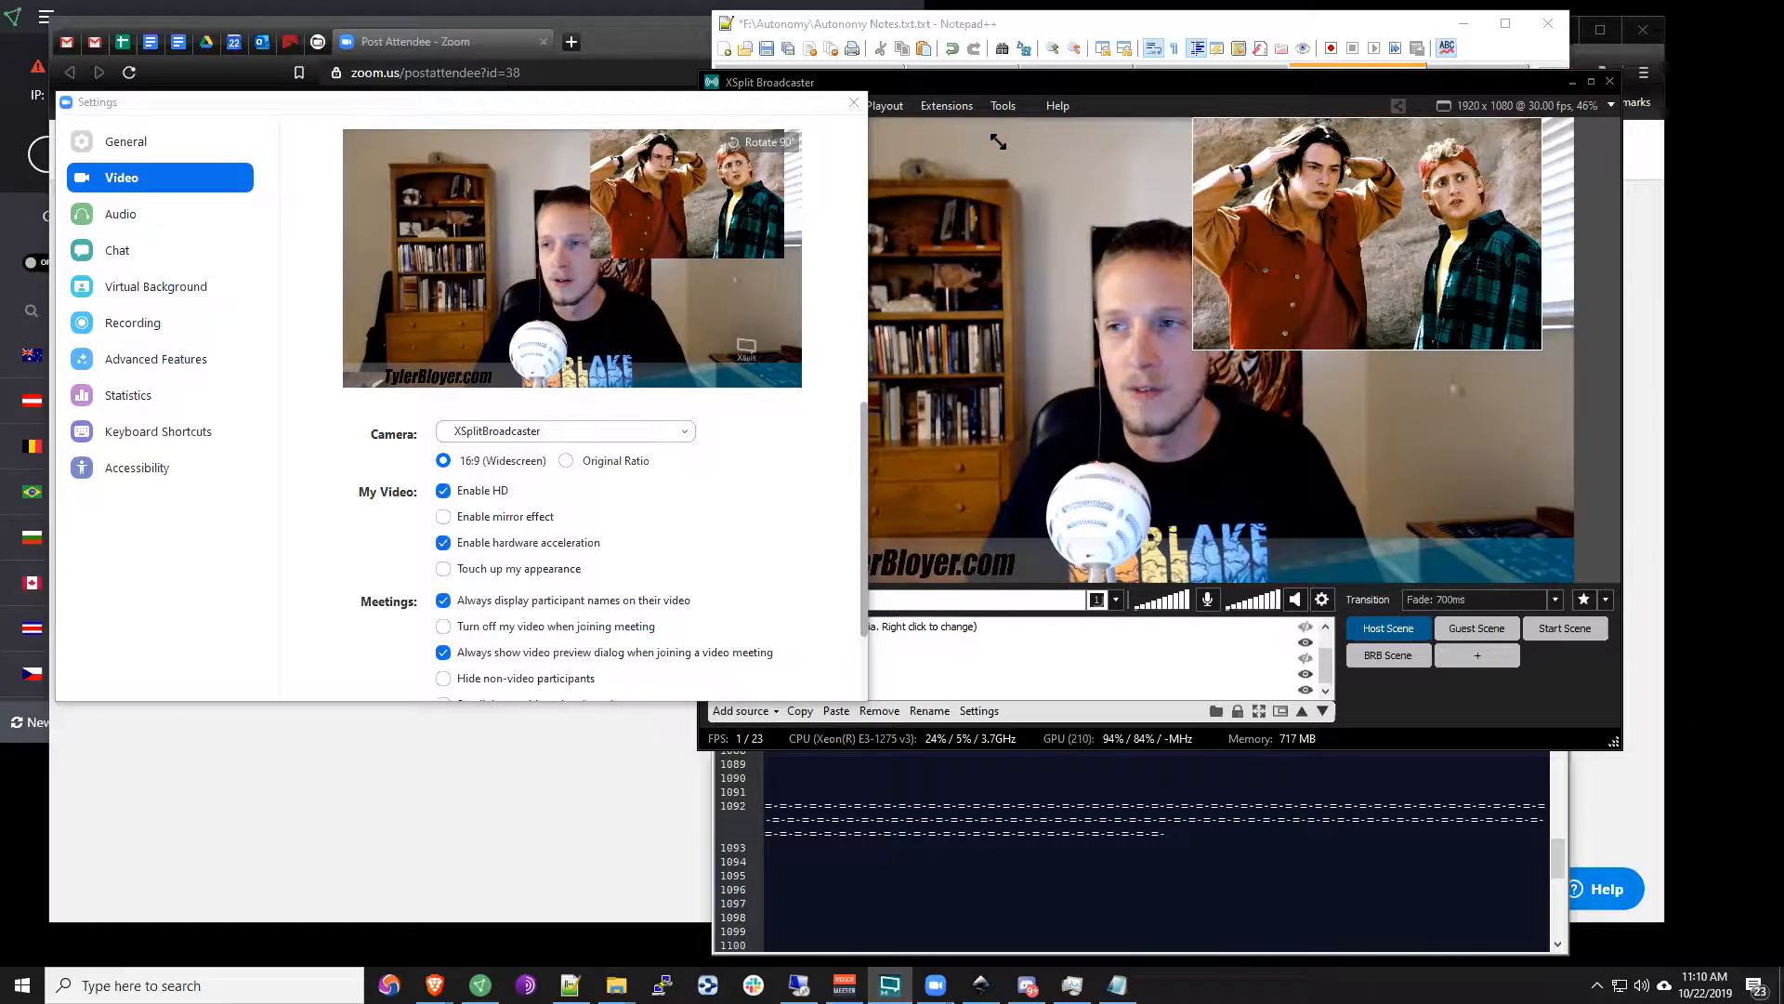
Step: Shrink the XSplit Broadcaster window beside the Zoom settings and choose XSplitBroadcaster again as Zoom's camera
drag(998, 141, 1333, 210)
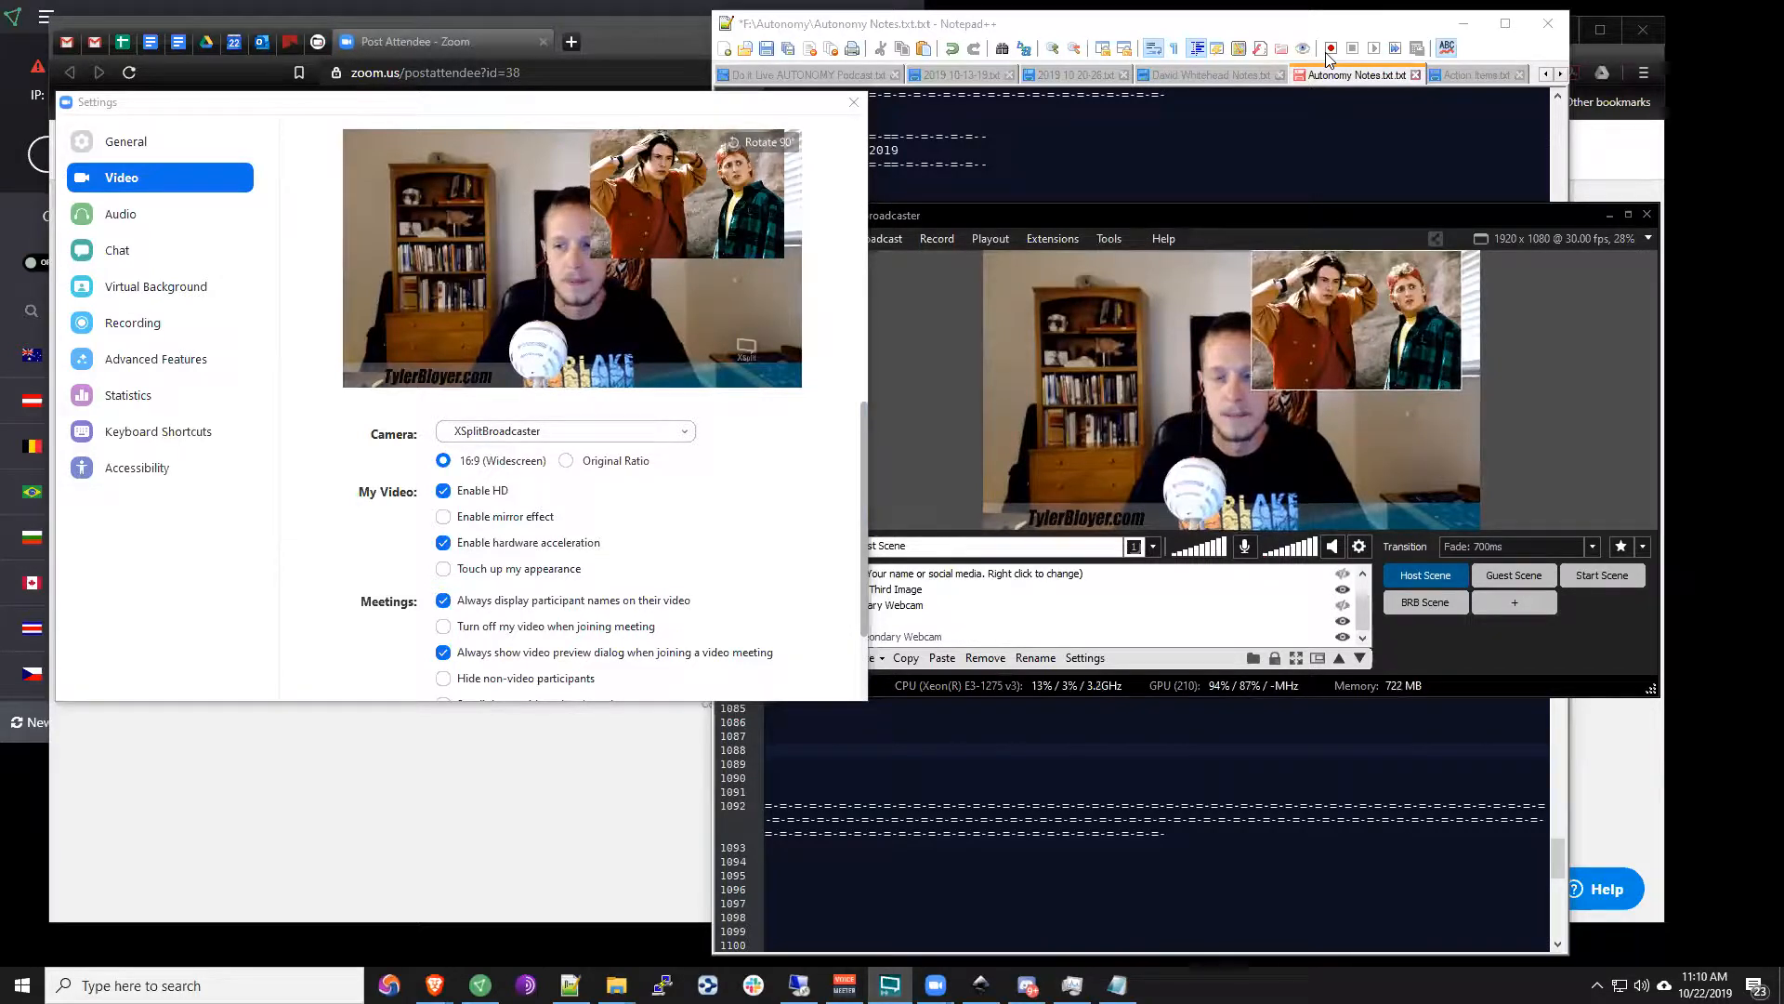
drag(1328, 218, 1327, 53)
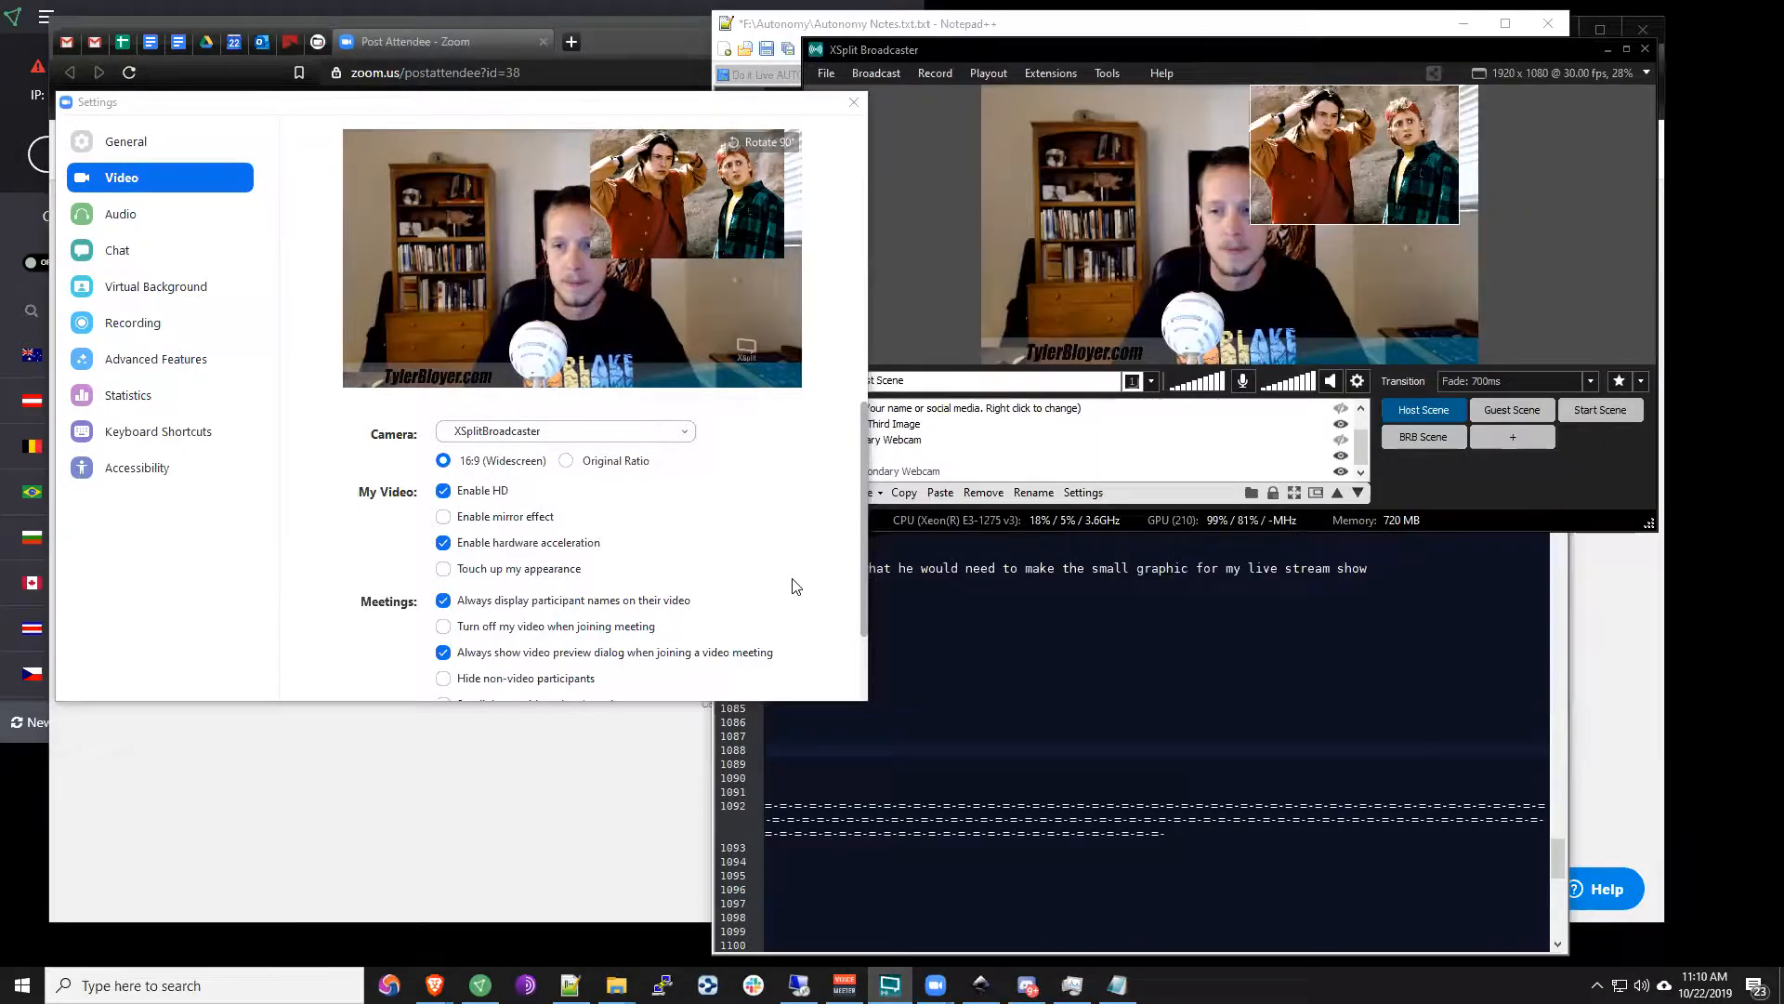
click(614, 432)
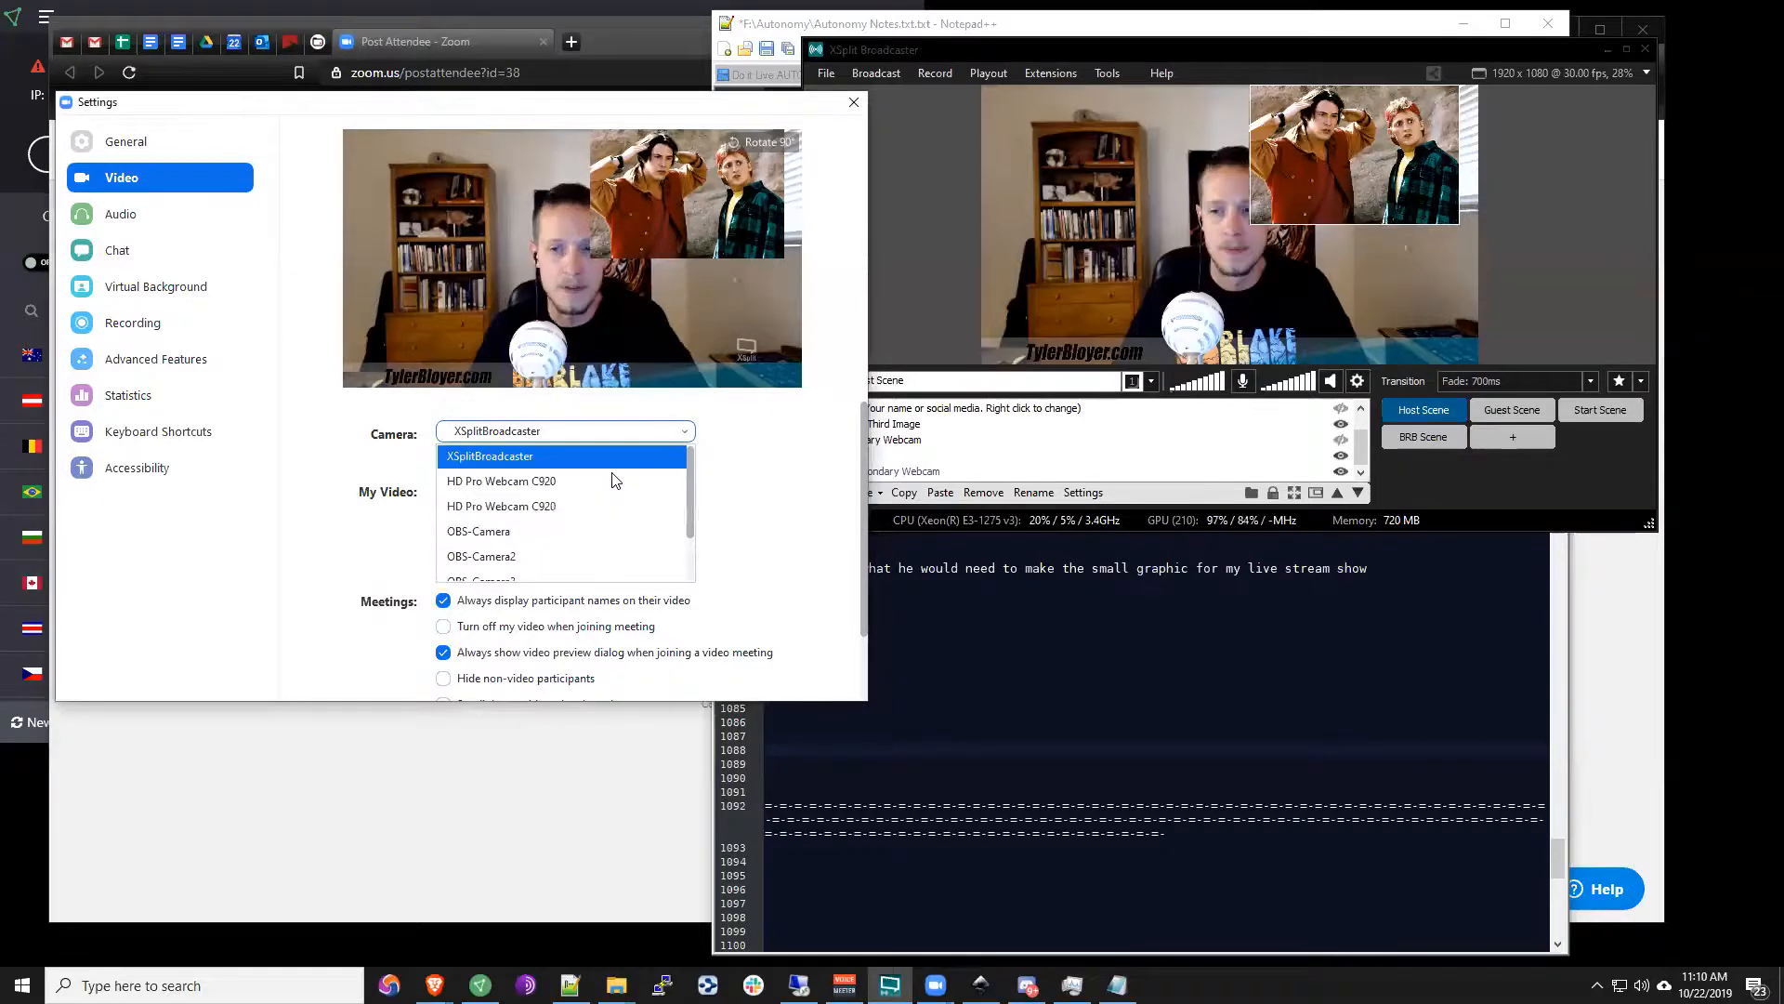
click(616, 449)
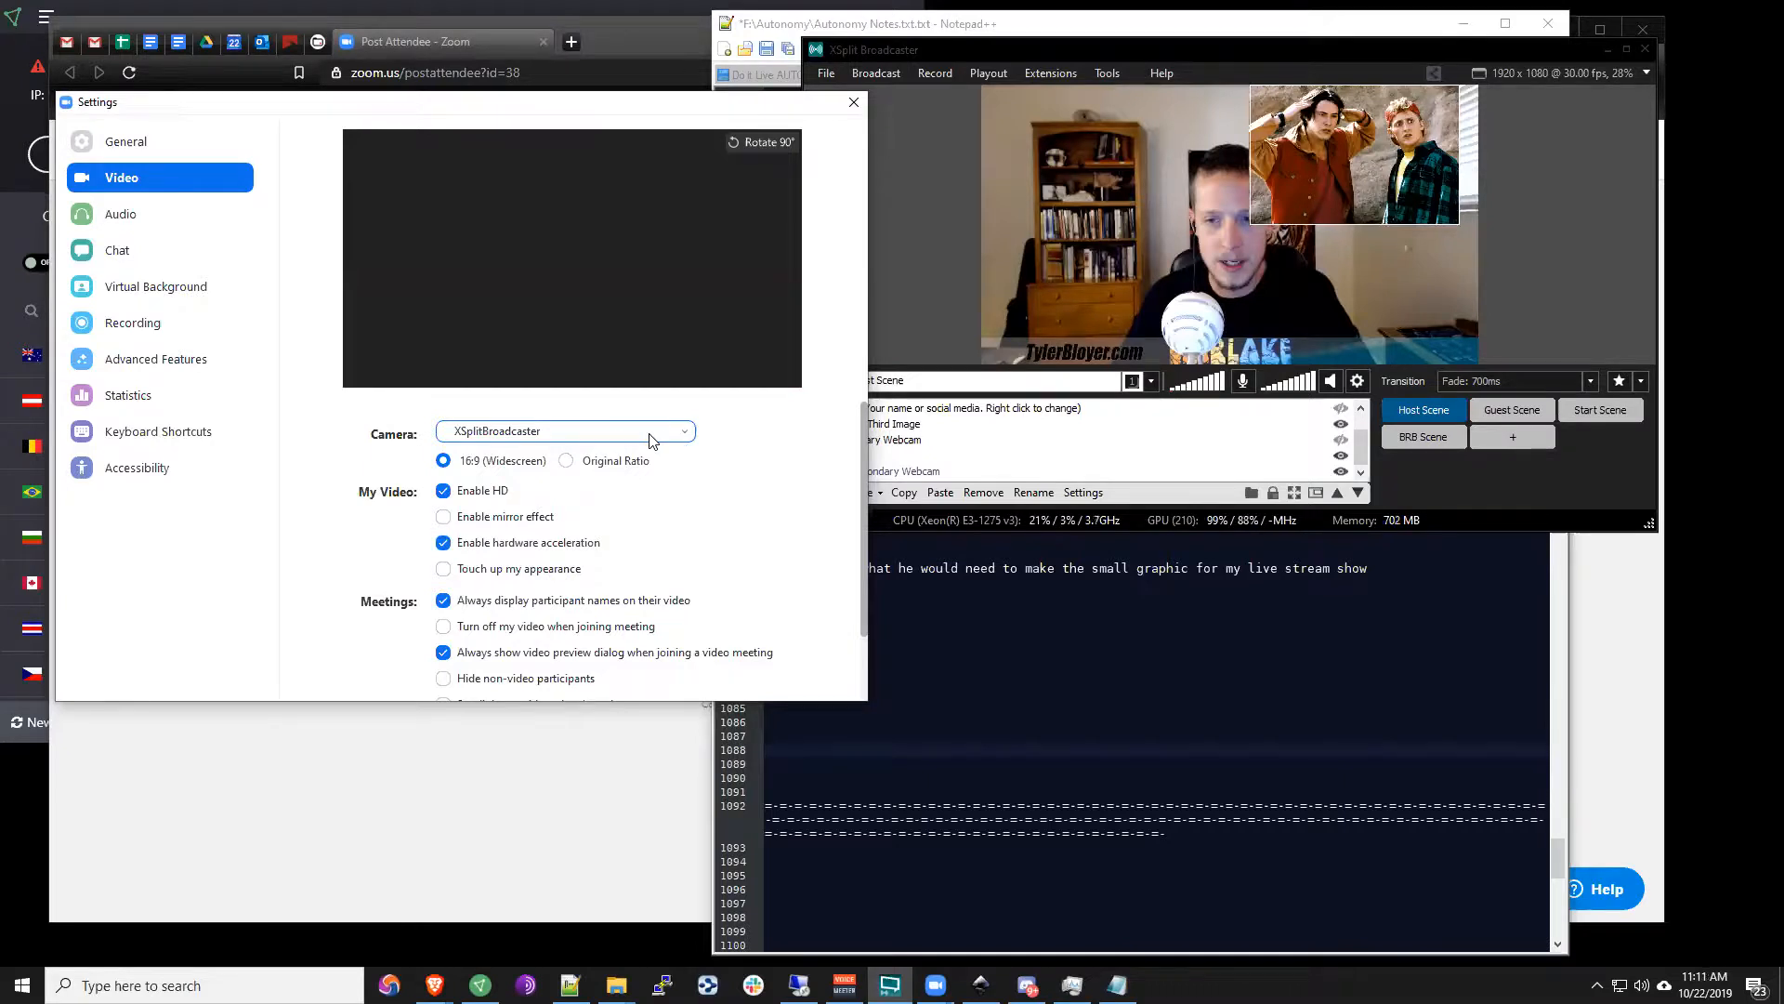
Step: Close XSplit Broadcaster and set Zoom's camera to the second HD Pro Webcam C920 entry
click(685, 433)
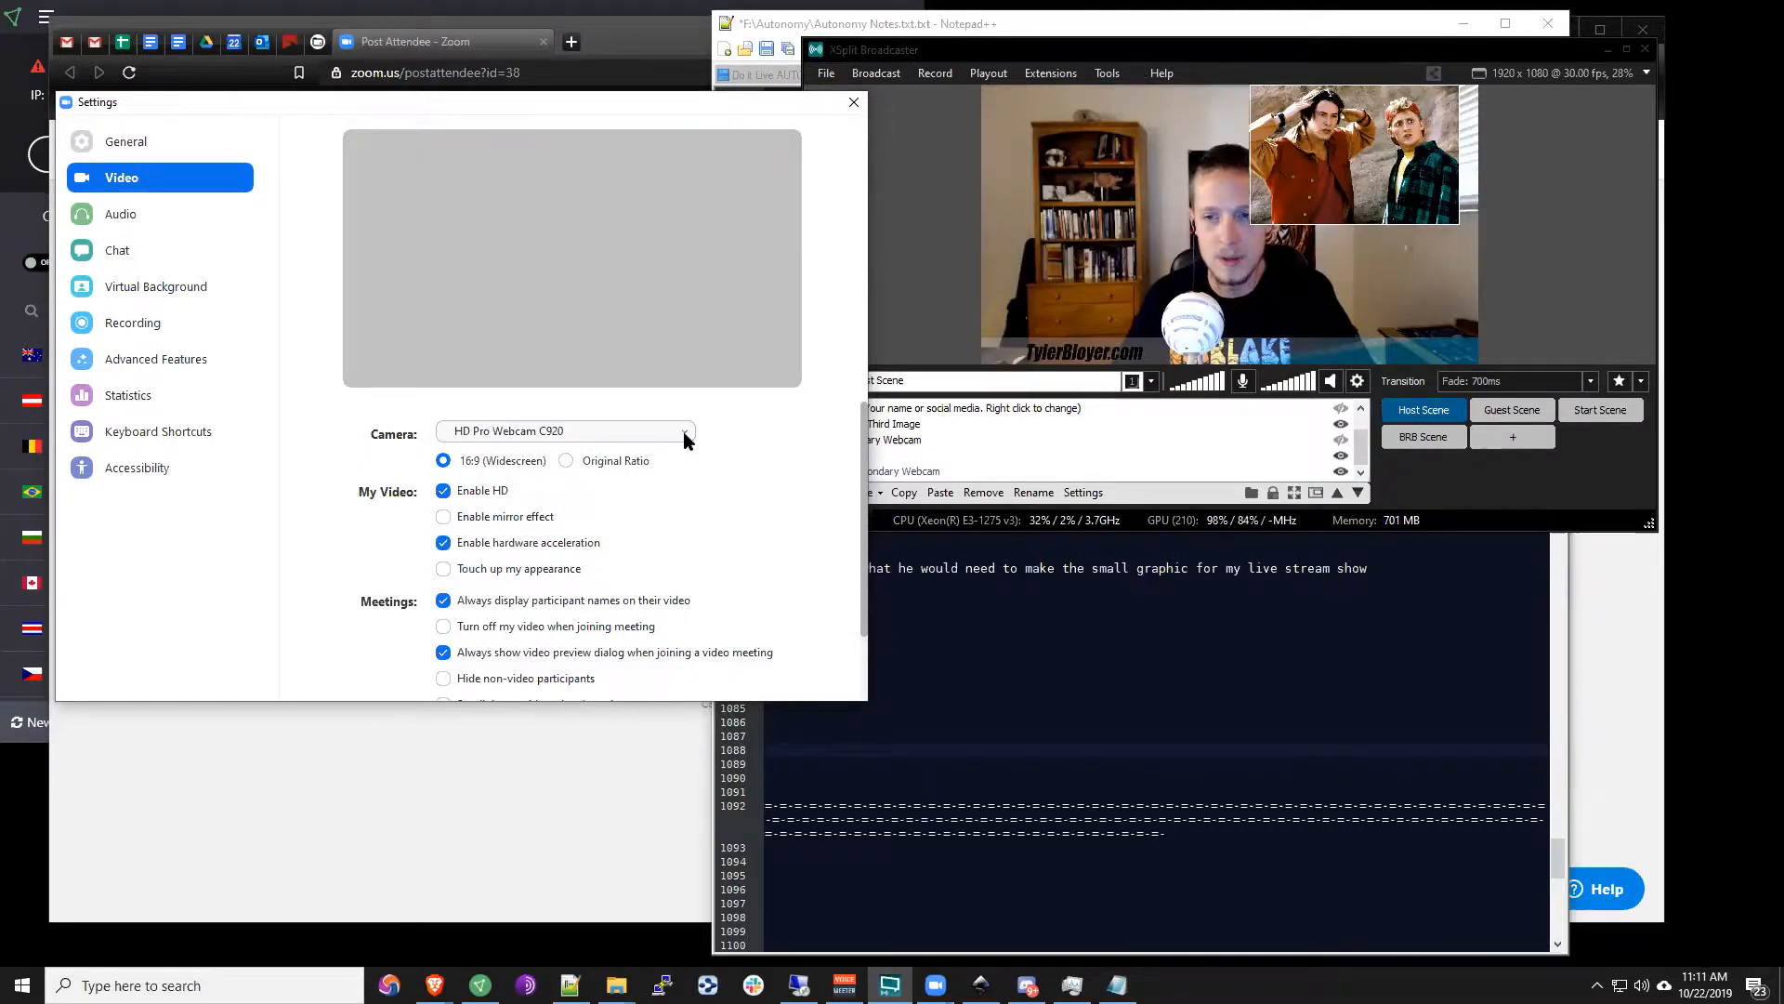
click(1473, 61)
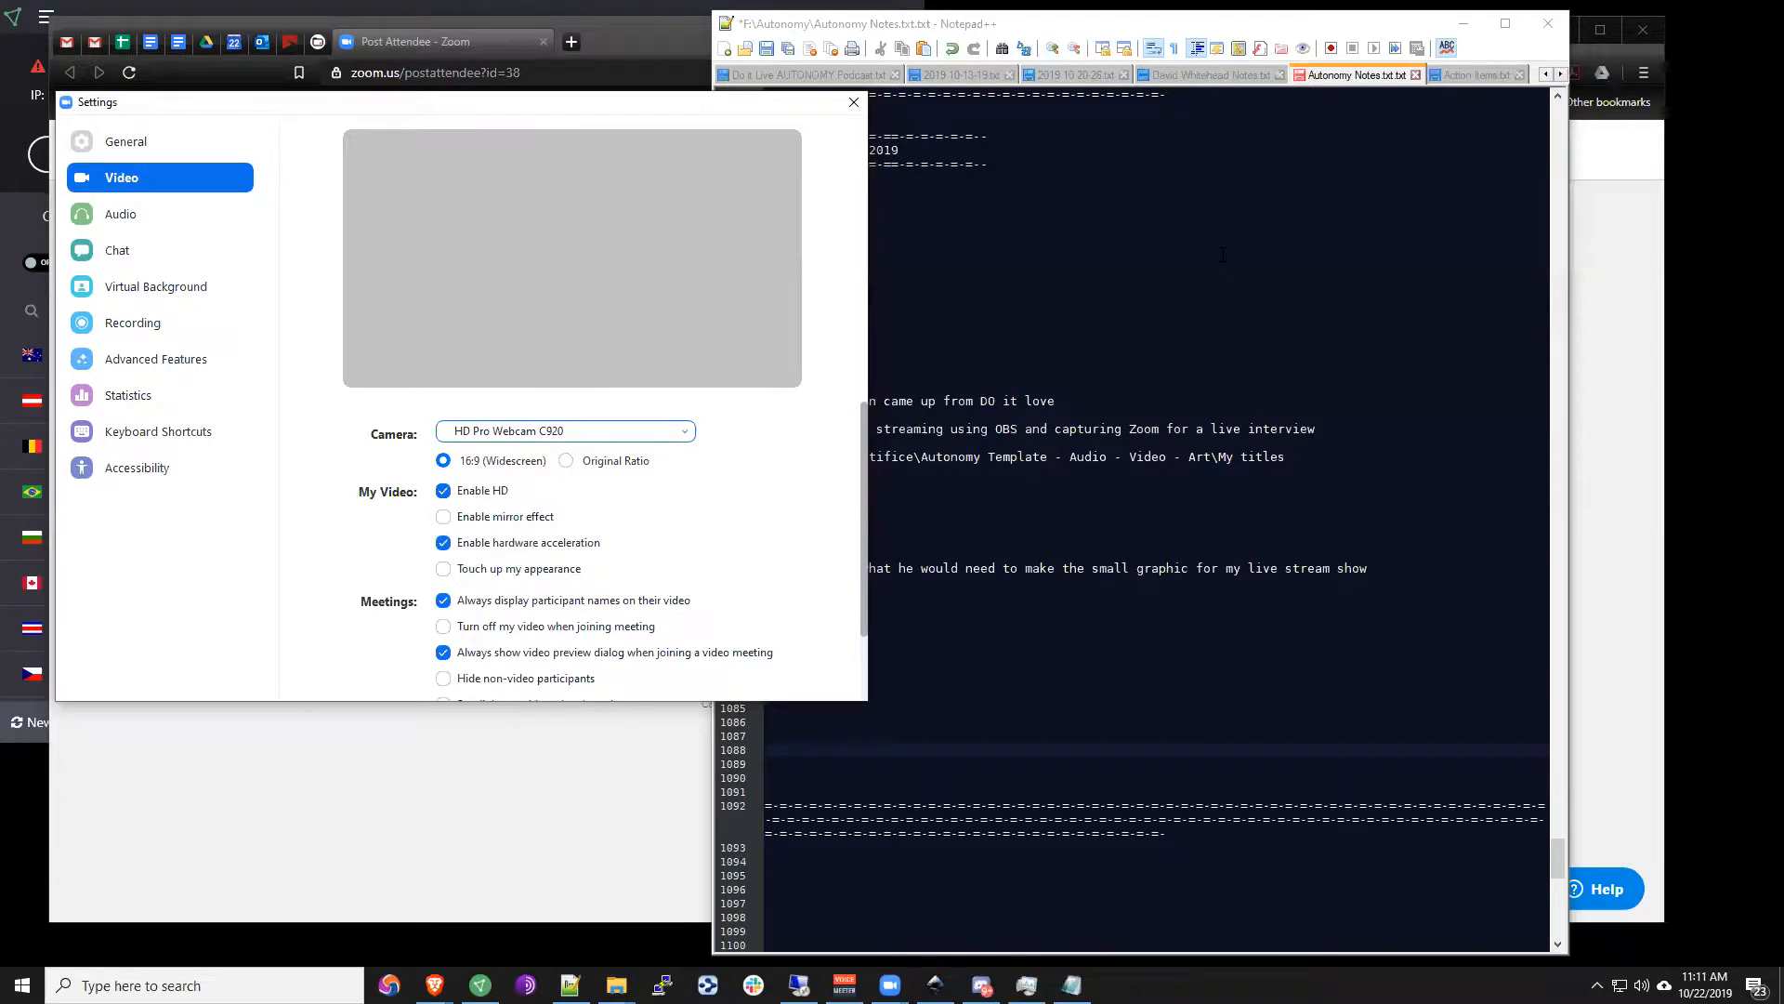
click(543, 429)
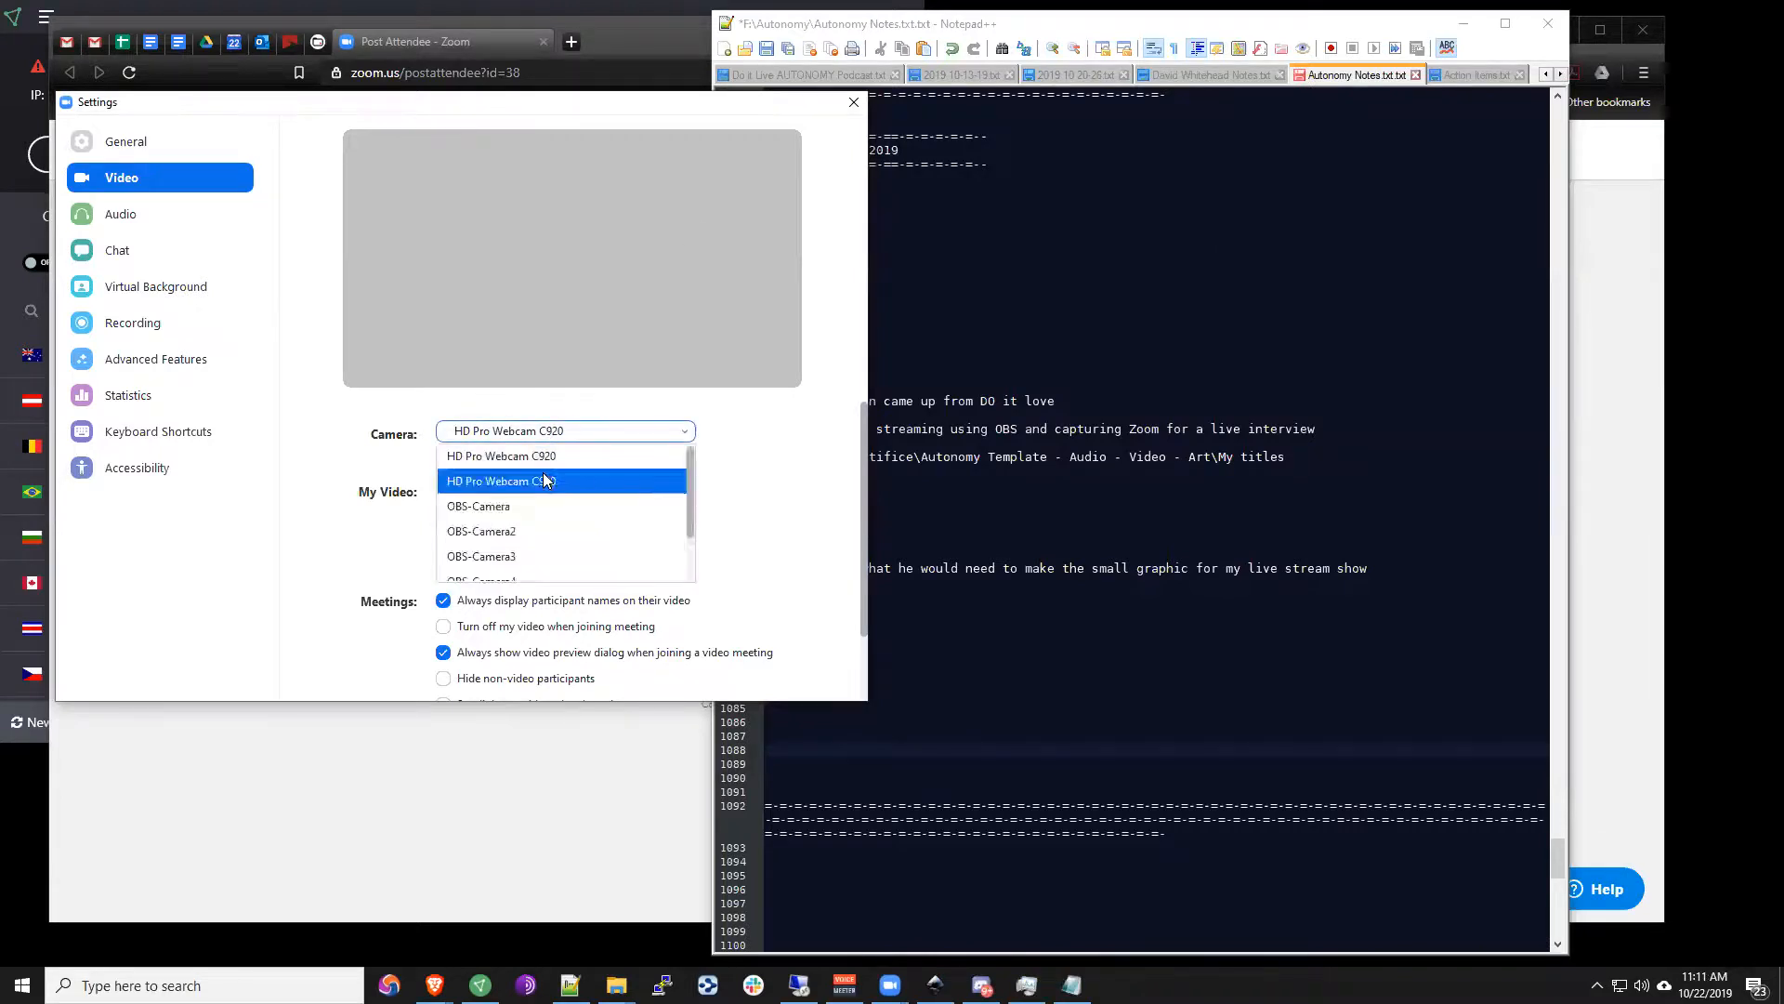
click(545, 479)
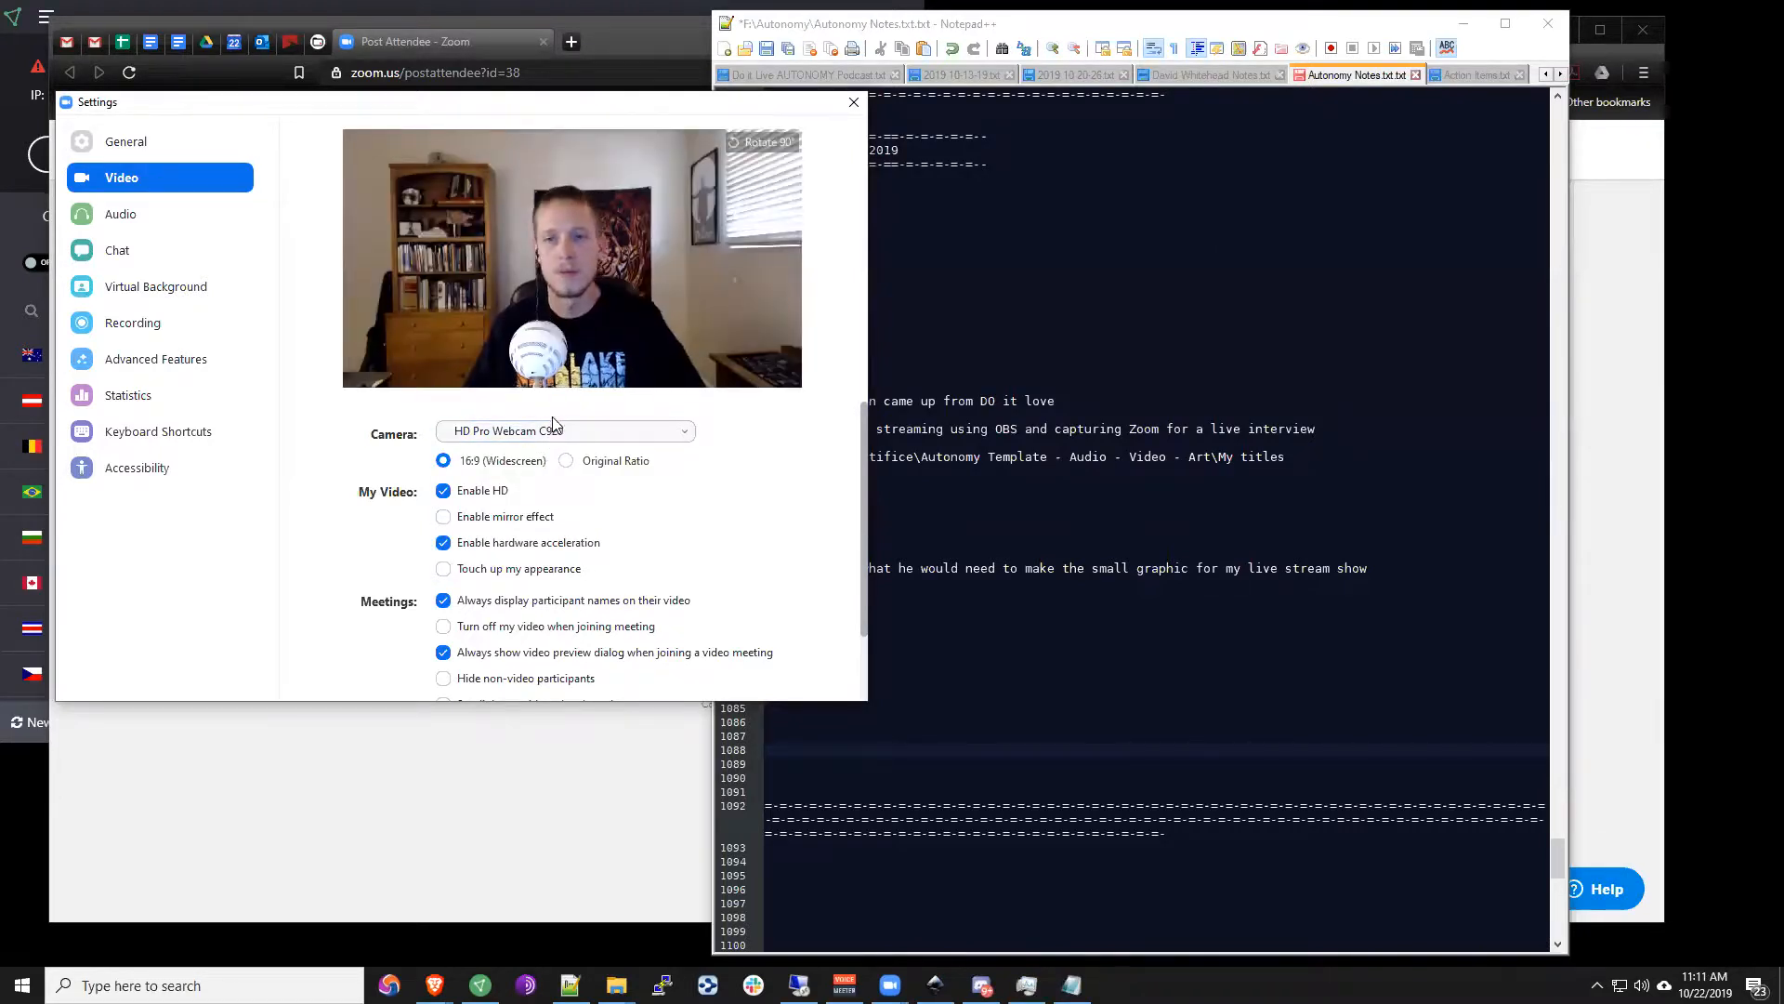
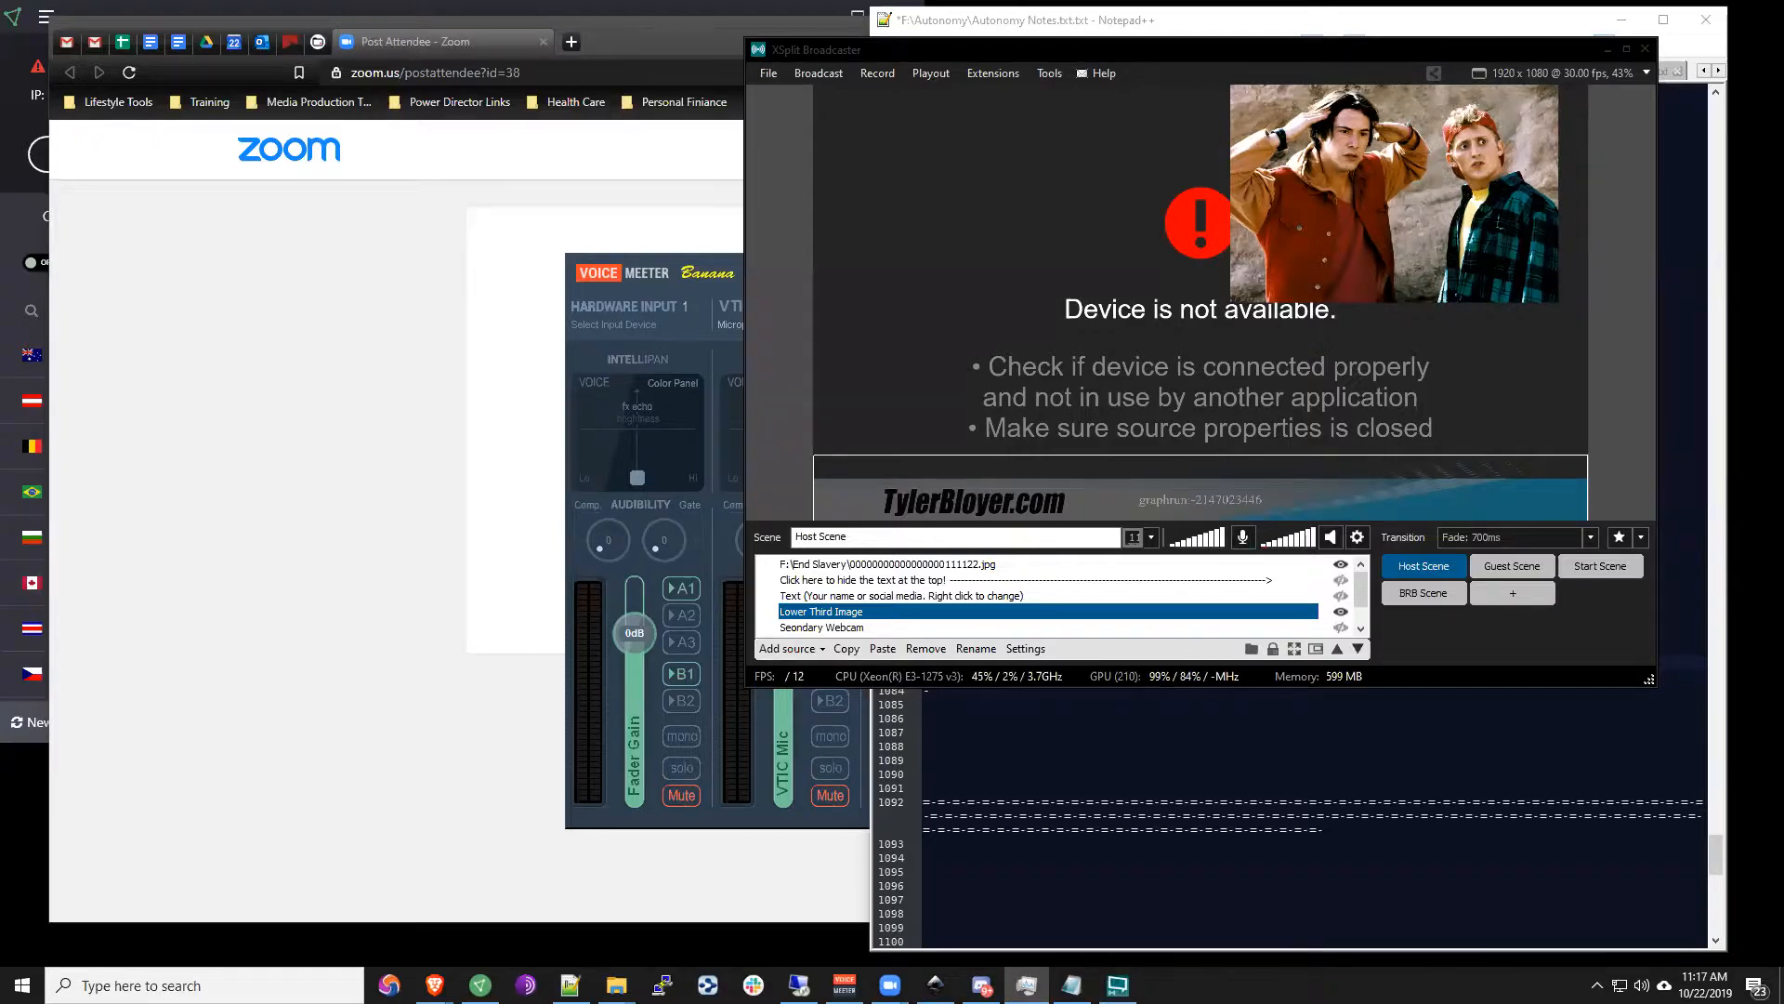
Step: Enlarge the XSplit Broadcaster window with the Host Scene active and shift it away from the Notepad++ notes
click(1436, 573)
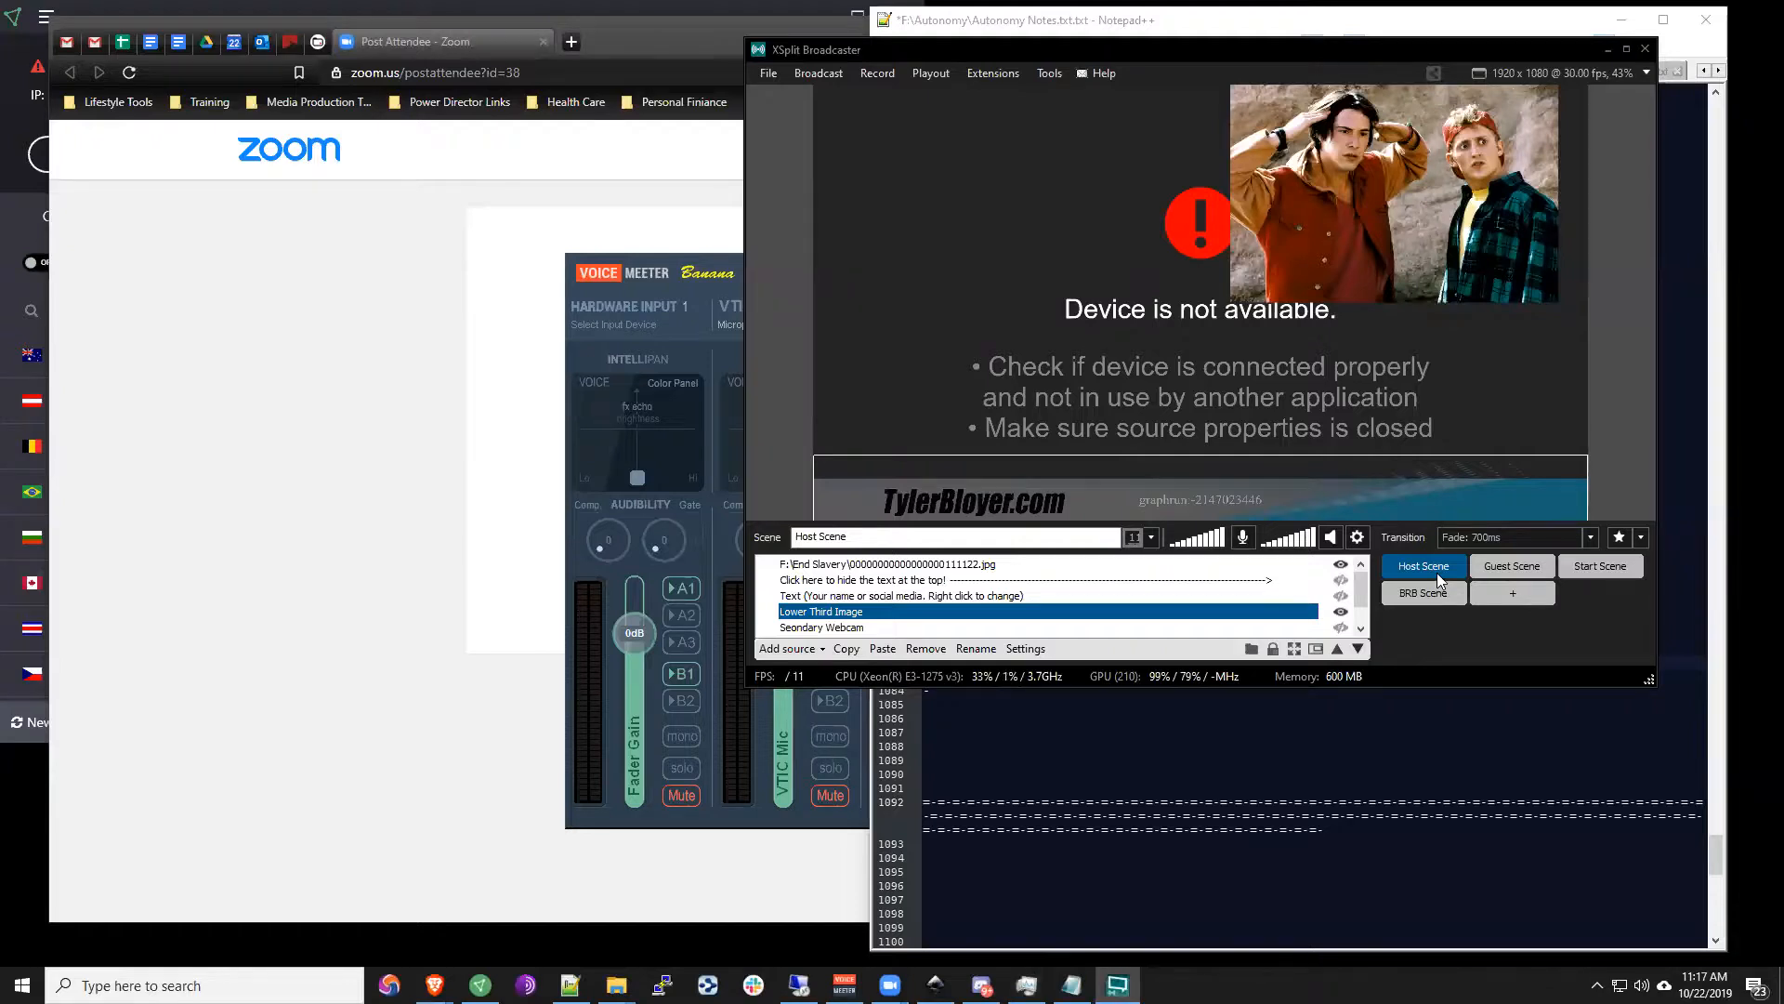
click(749, 685)
drag(749, 685, 404, 898)
drag(1565, 49, 961, 61)
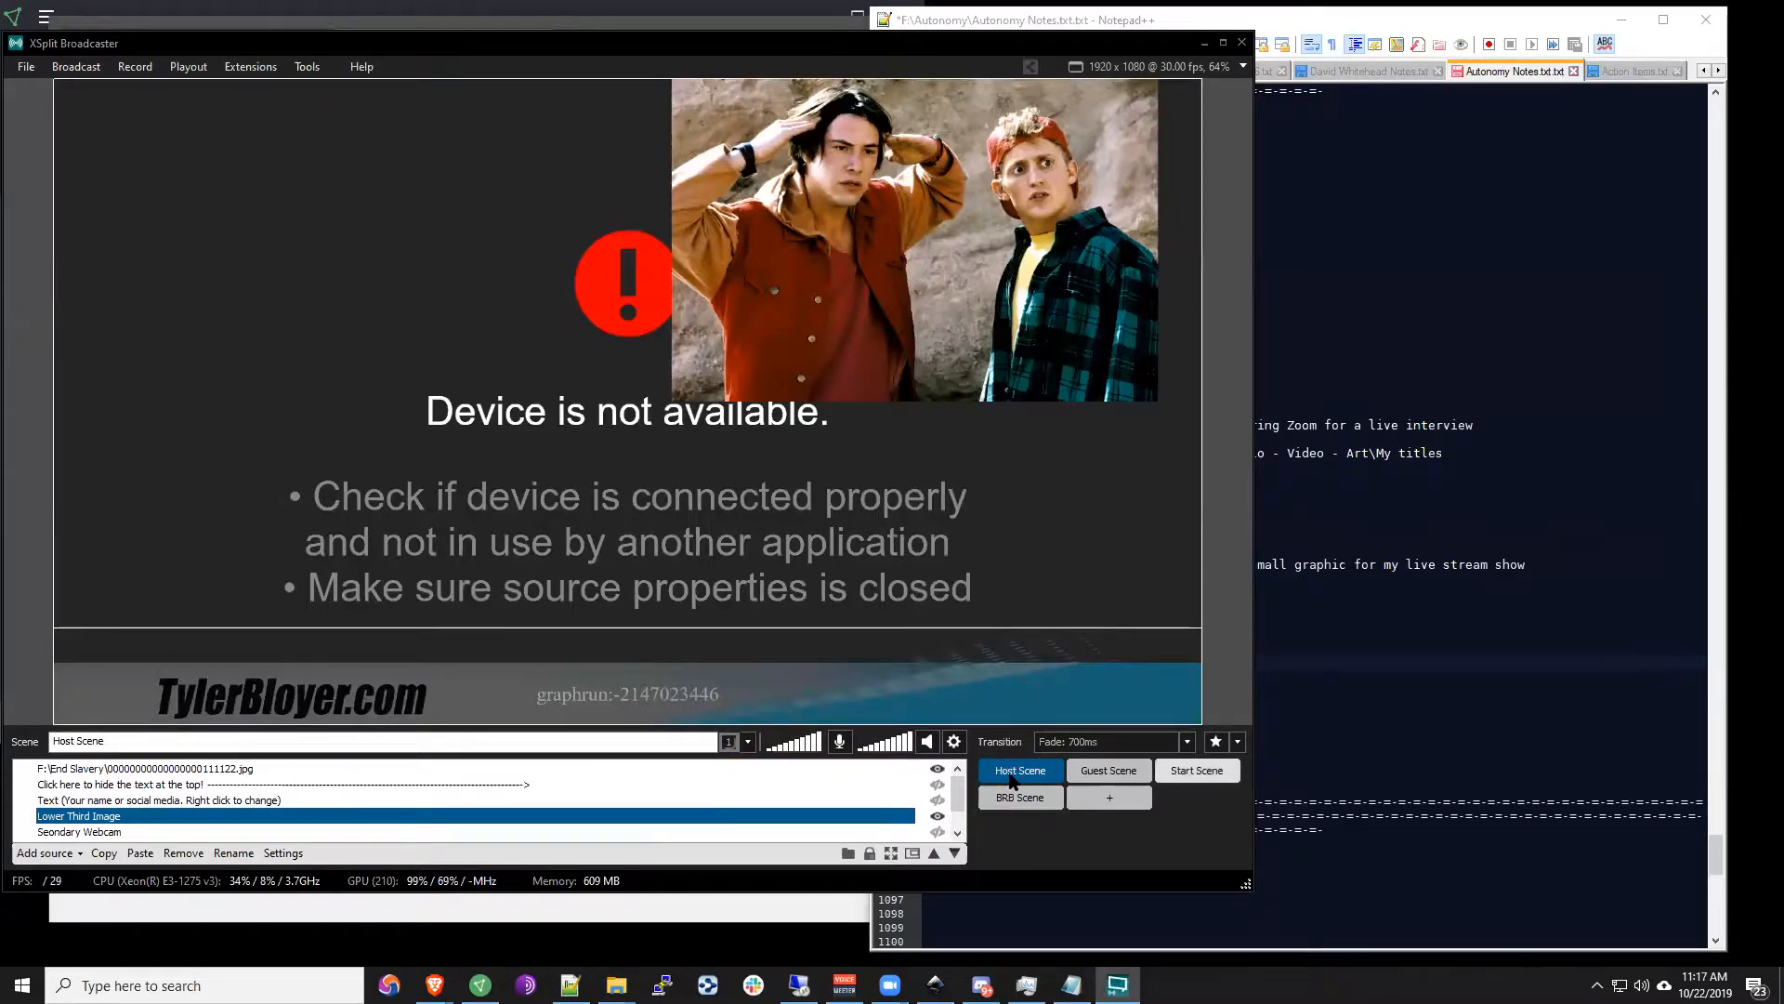
Step: Try twice to add another scene in XSplit Broadcaster, dismissing the license upgrade offer each time
click(1098, 798)
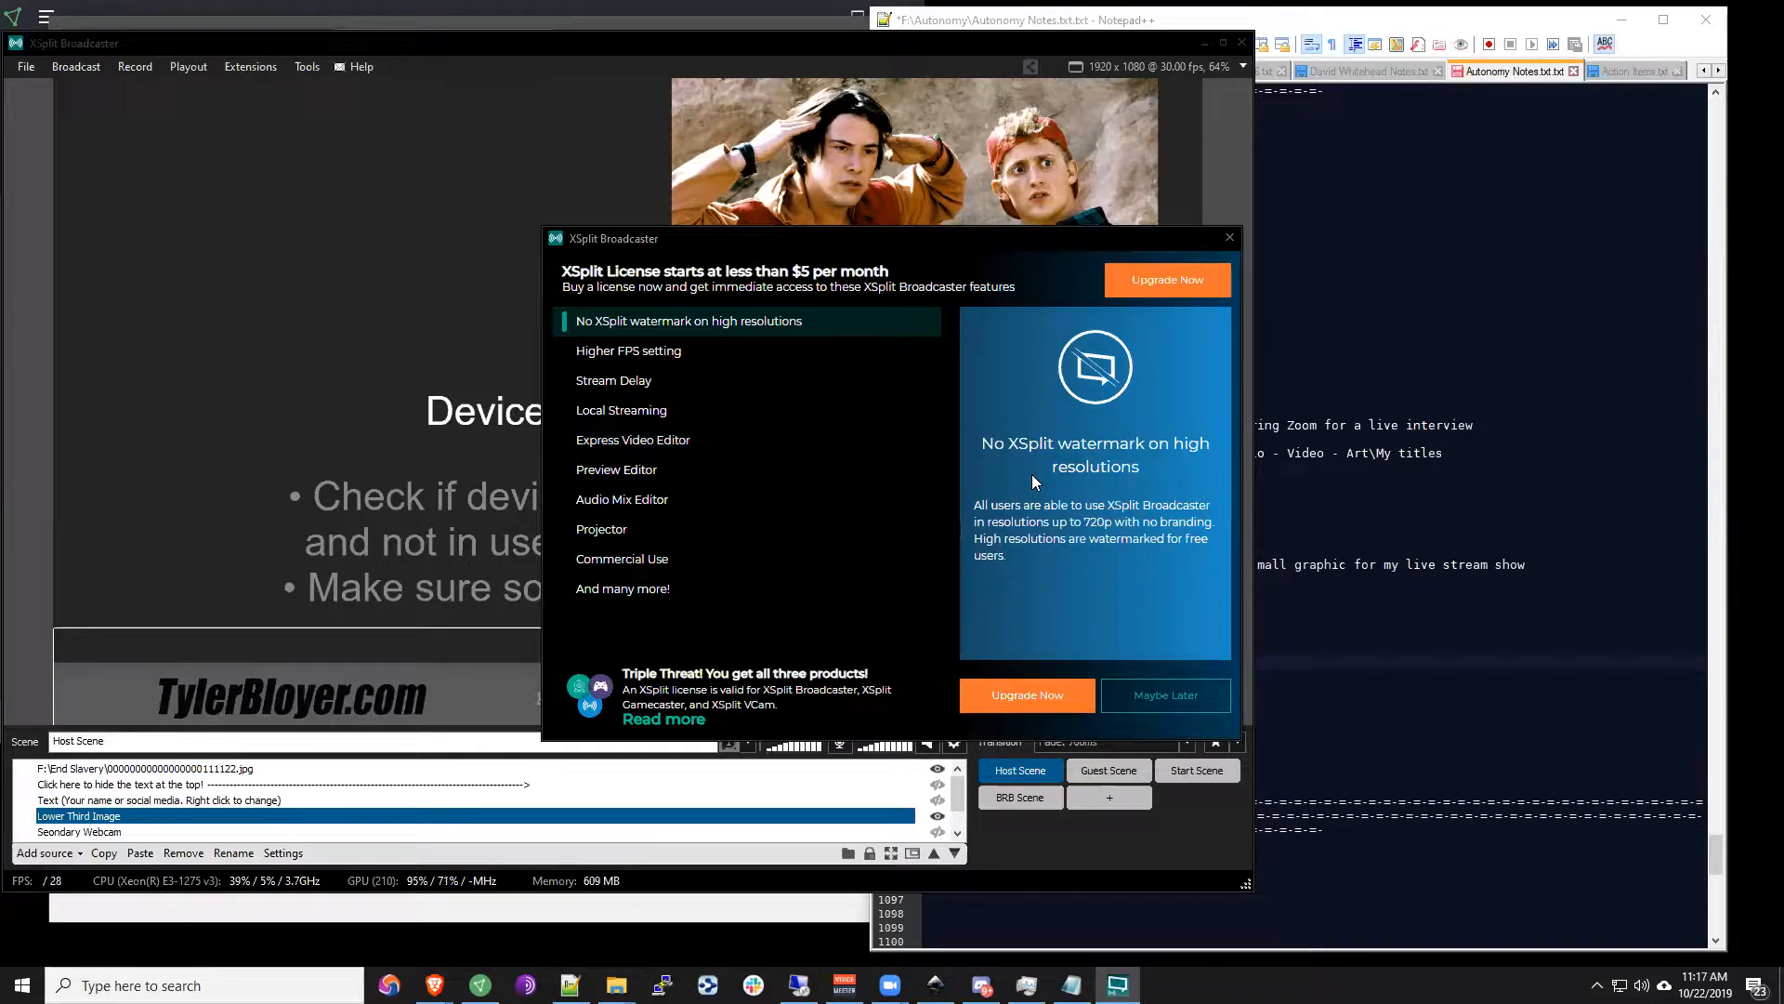
click(1145, 697)
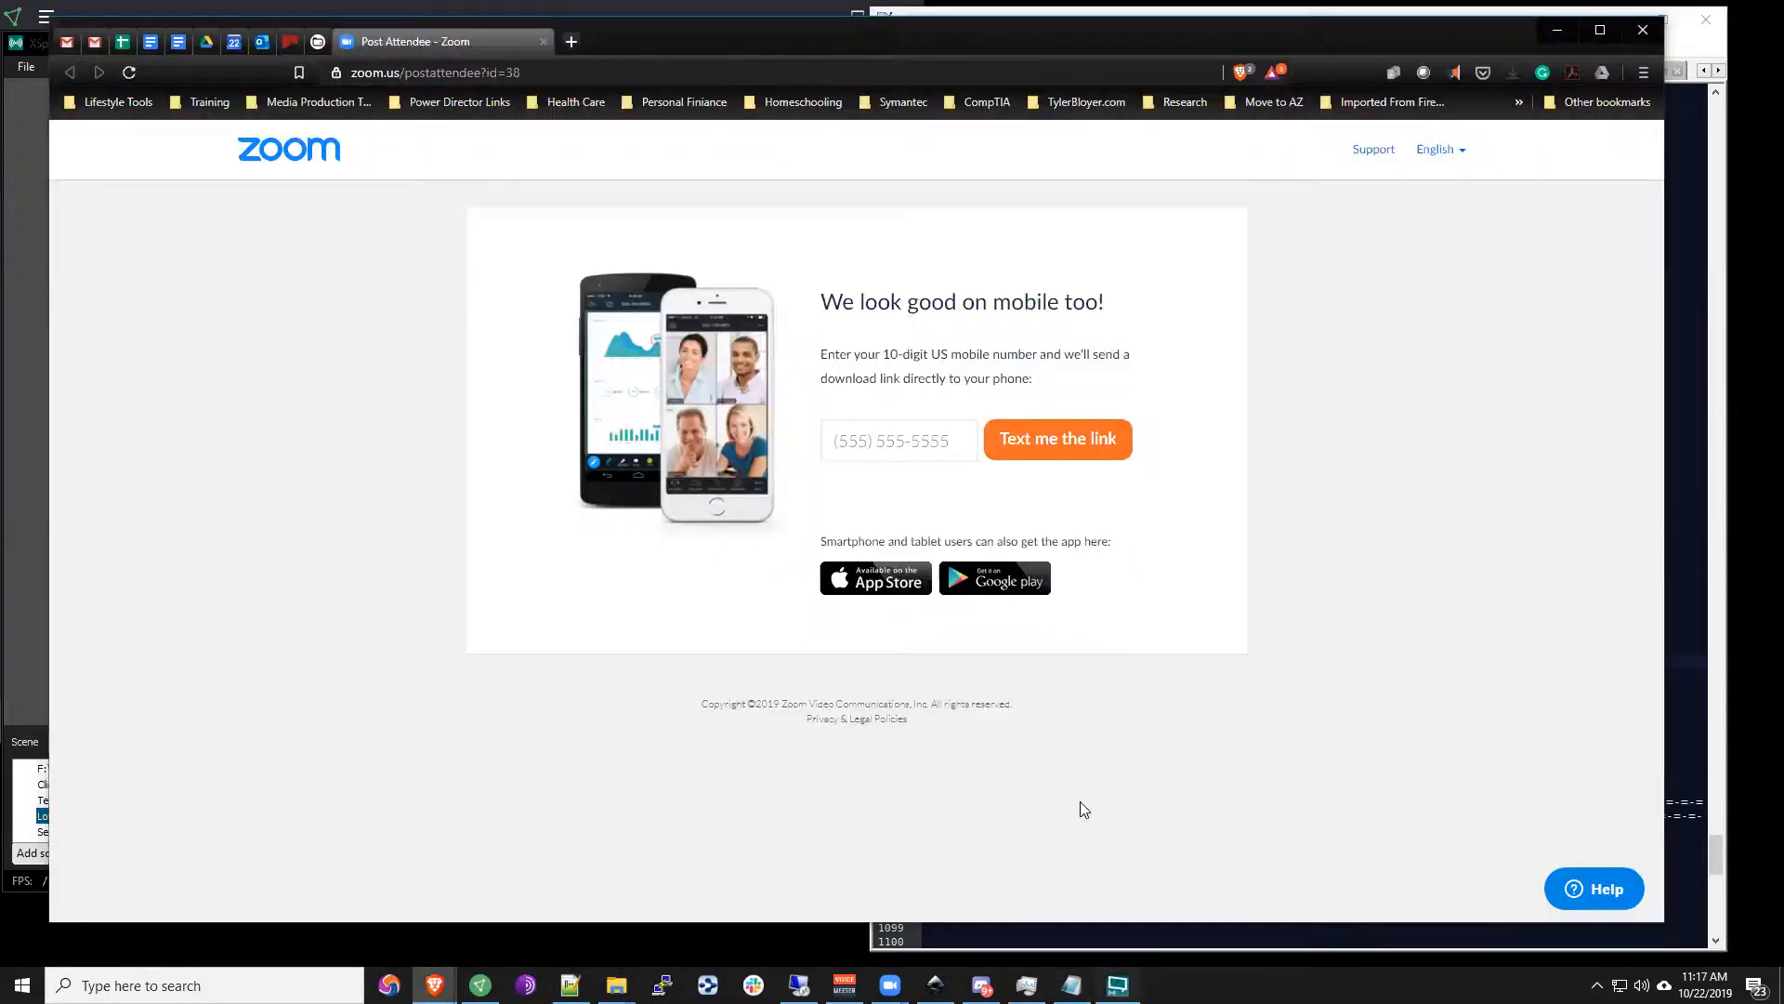
click(1118, 985)
click(1111, 798)
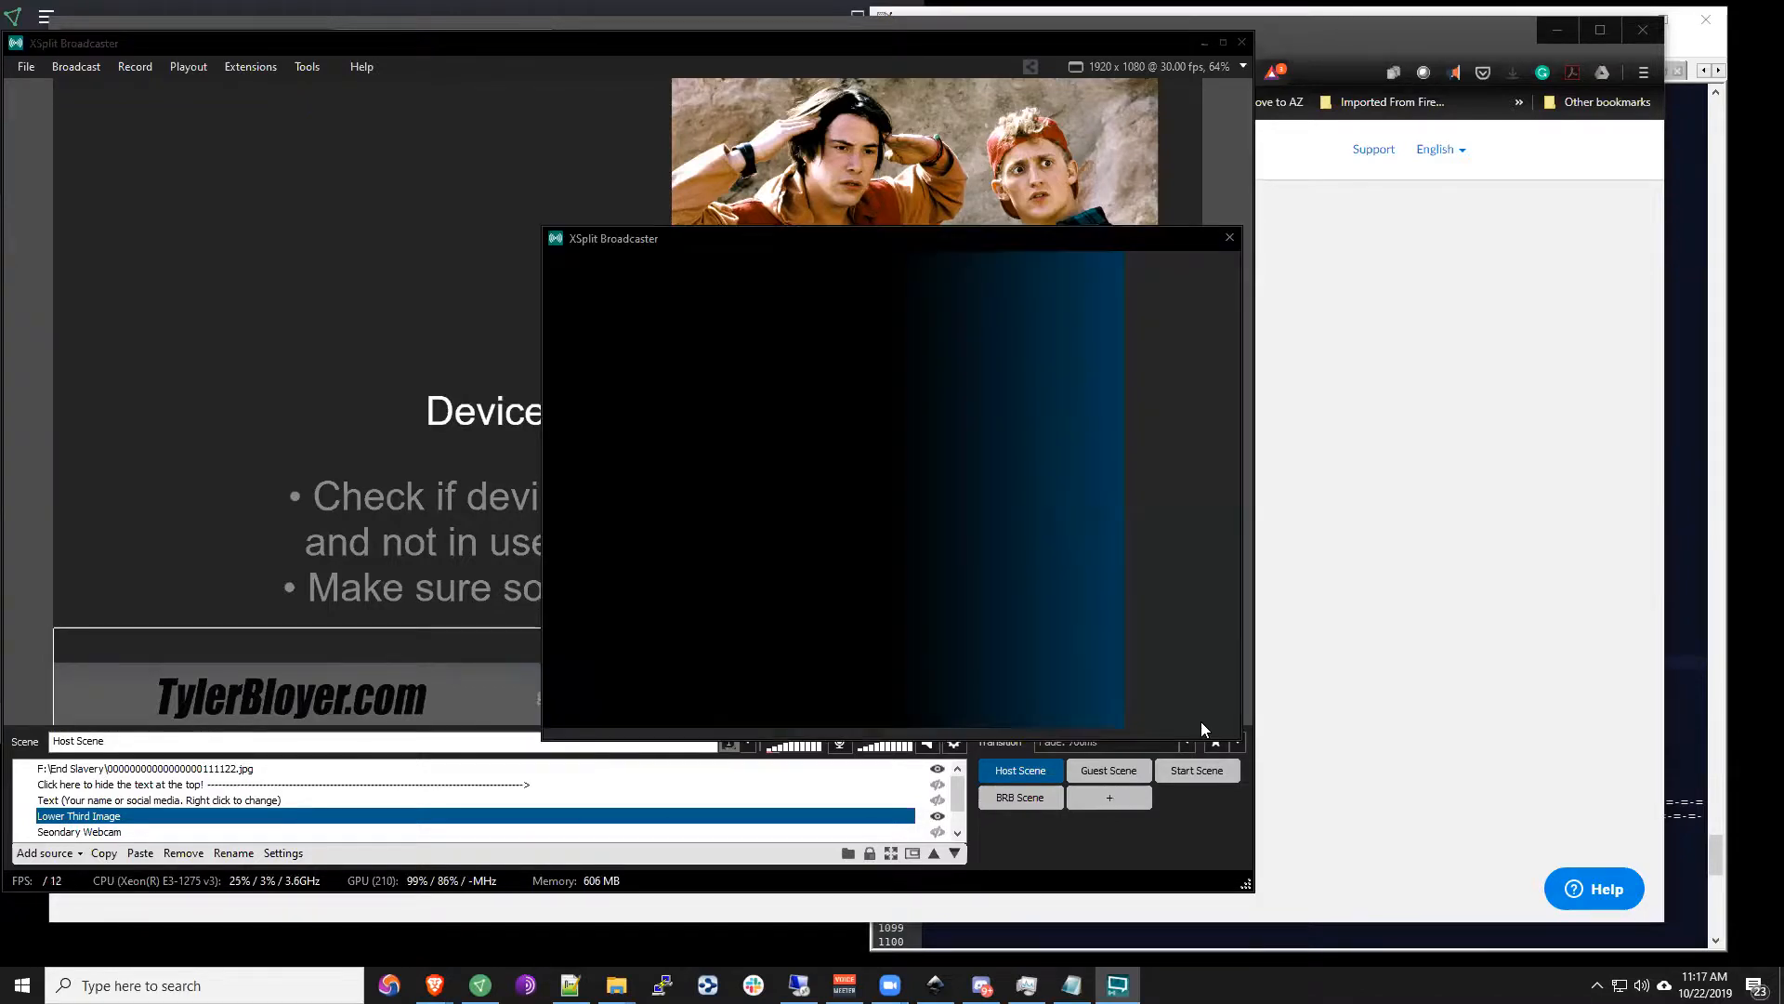
click(1231, 237)
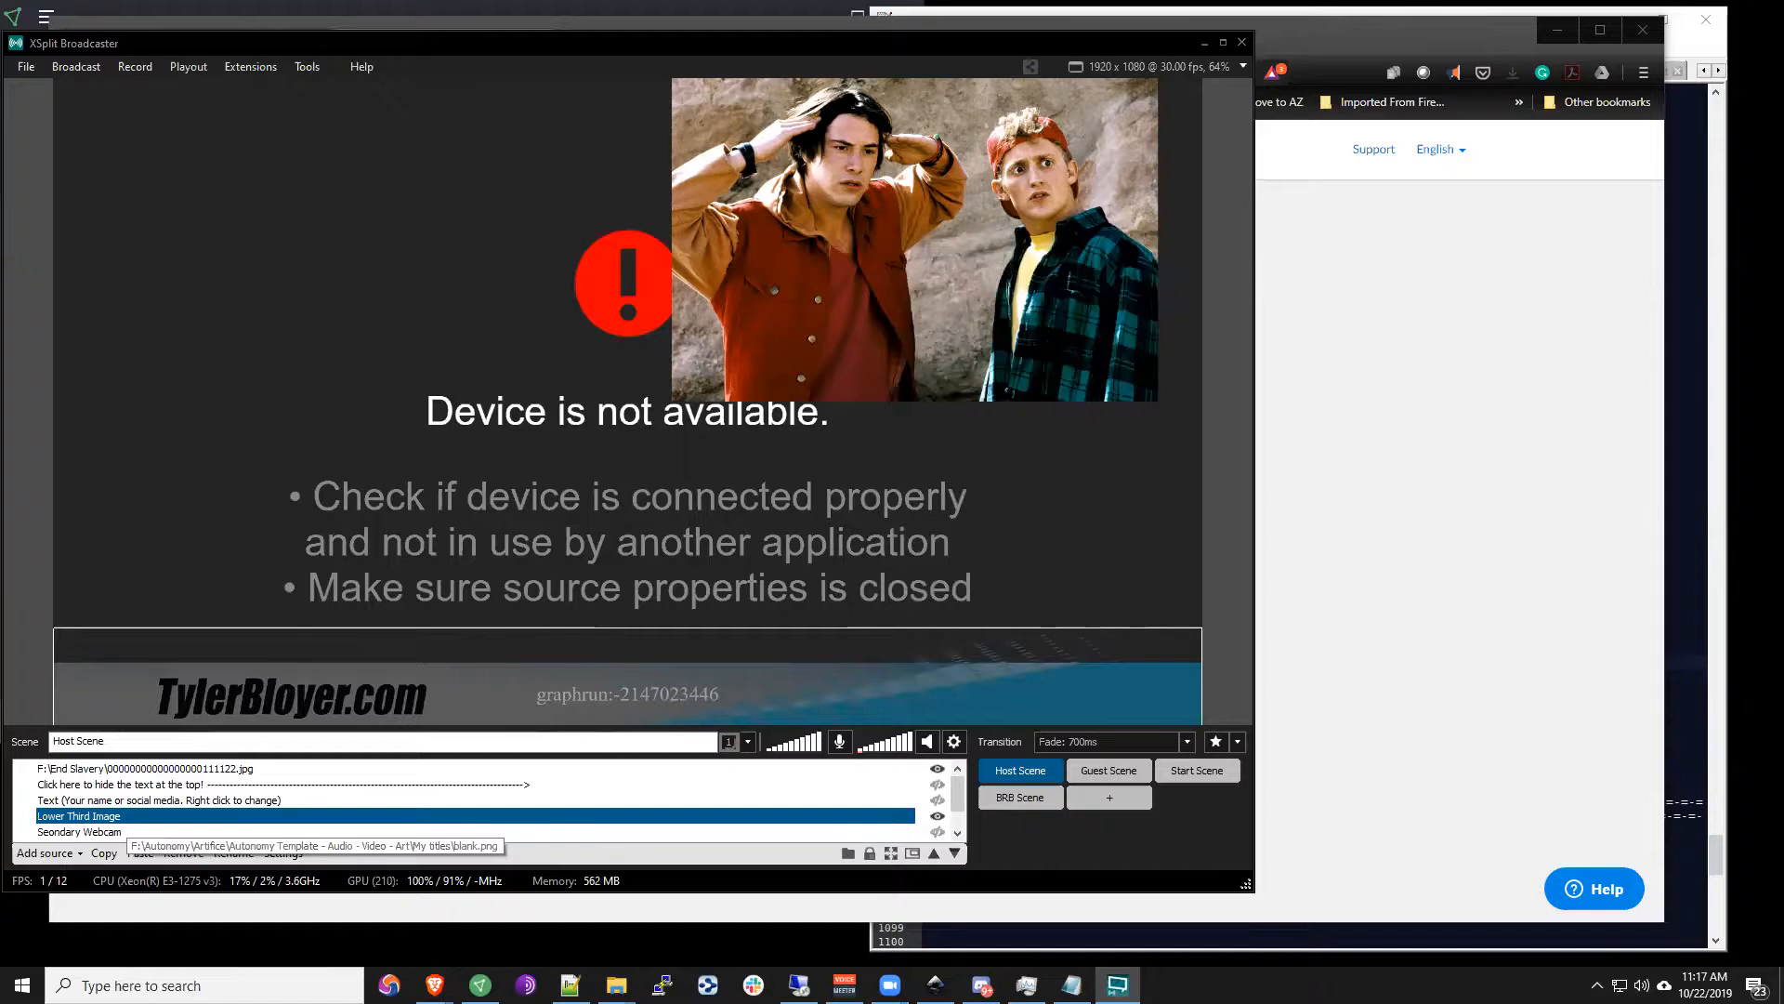
Step: Look at XSplit's resolution and frame rate options and the title banners in Inkscape's Interface.svg, and return to XSplit Broadcaster
mouse_move(935, 985)
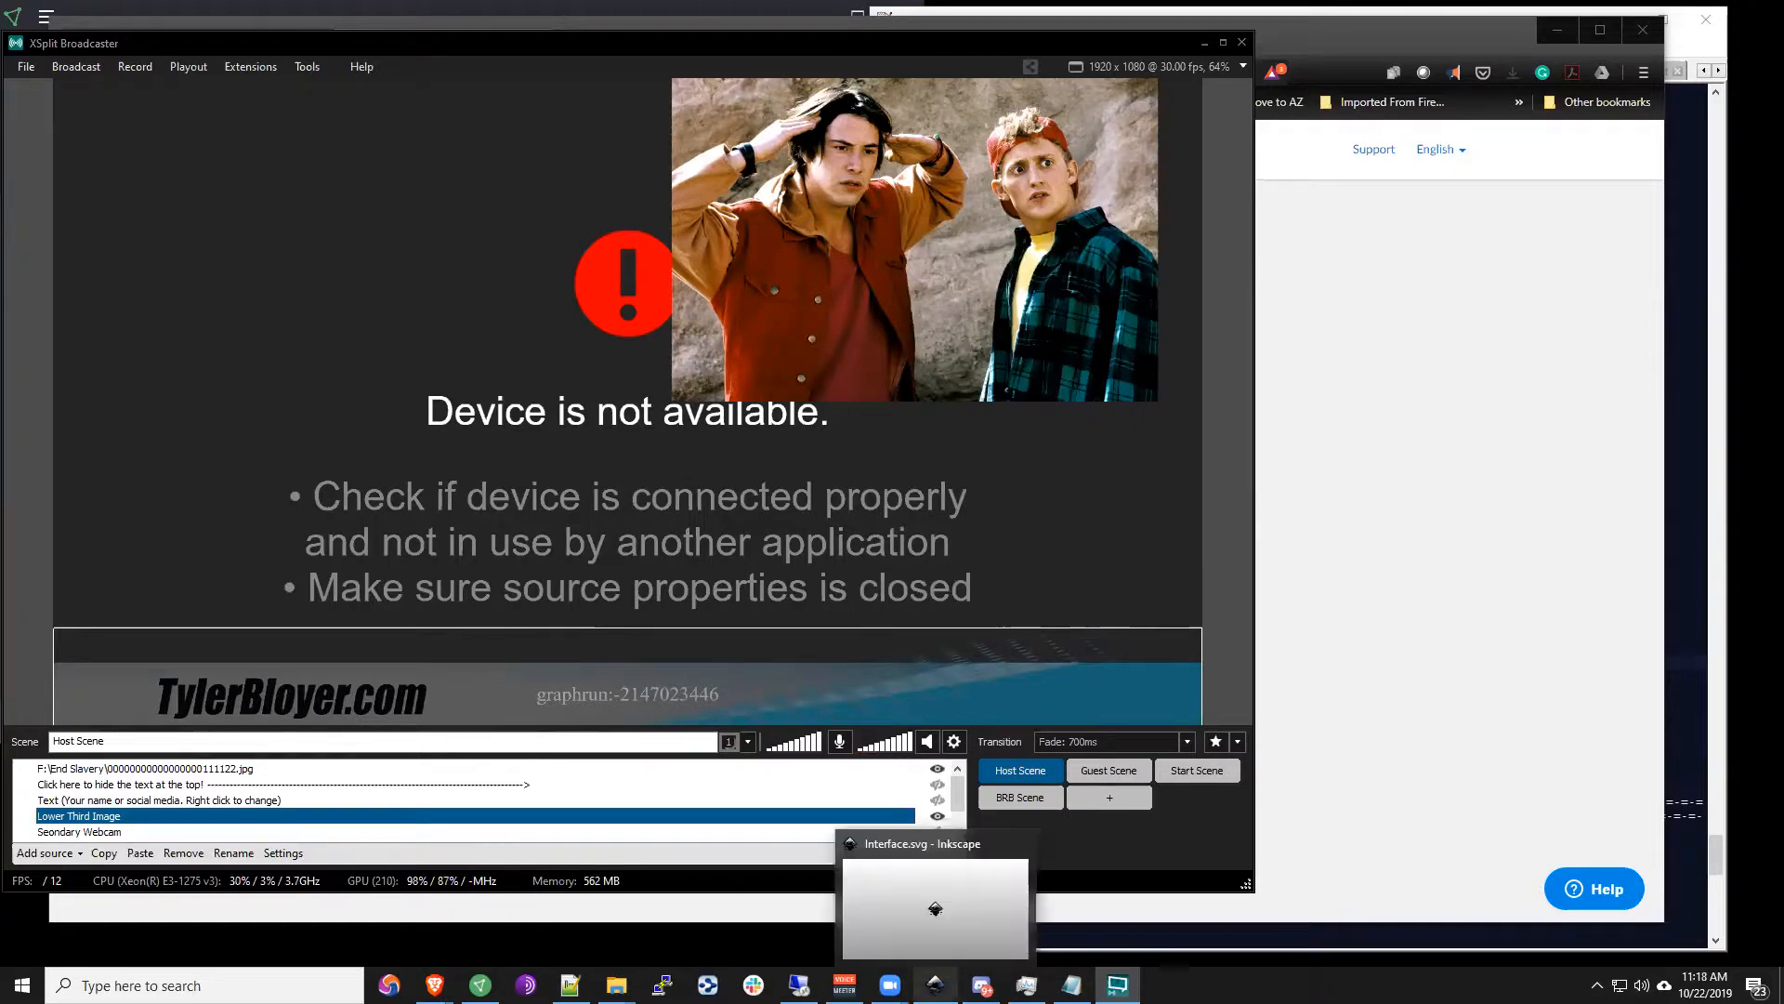
click(1129, 65)
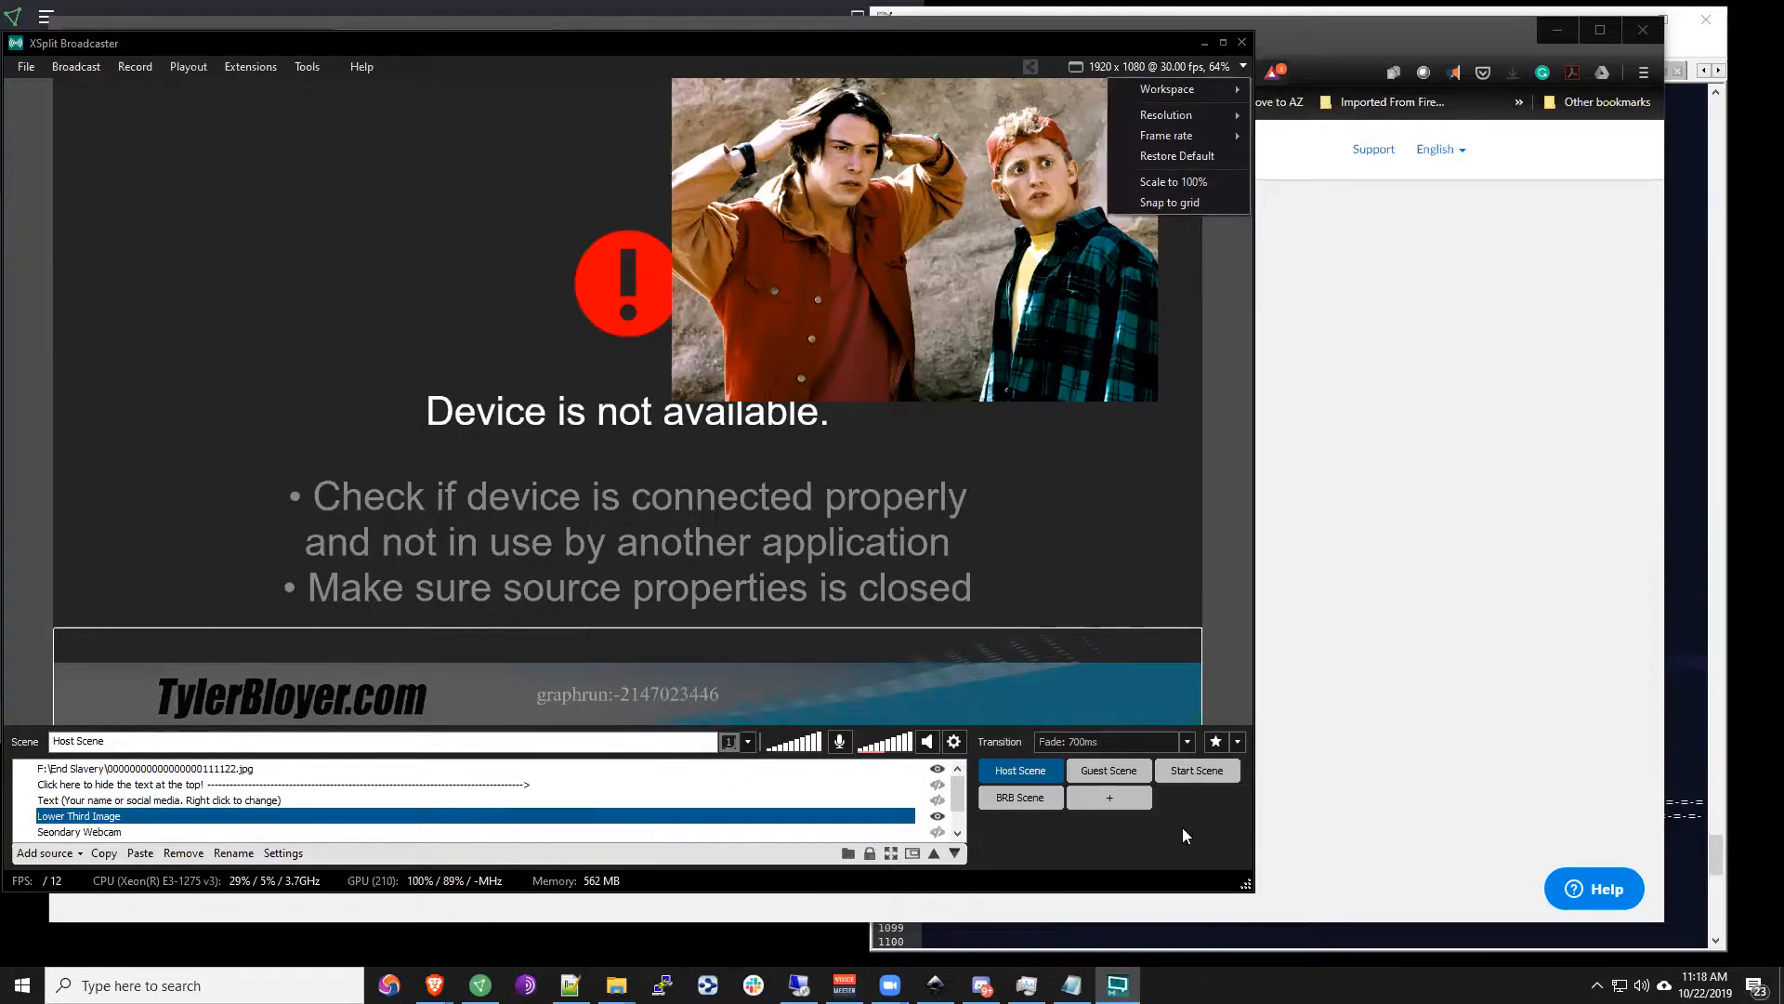
click(235, 818)
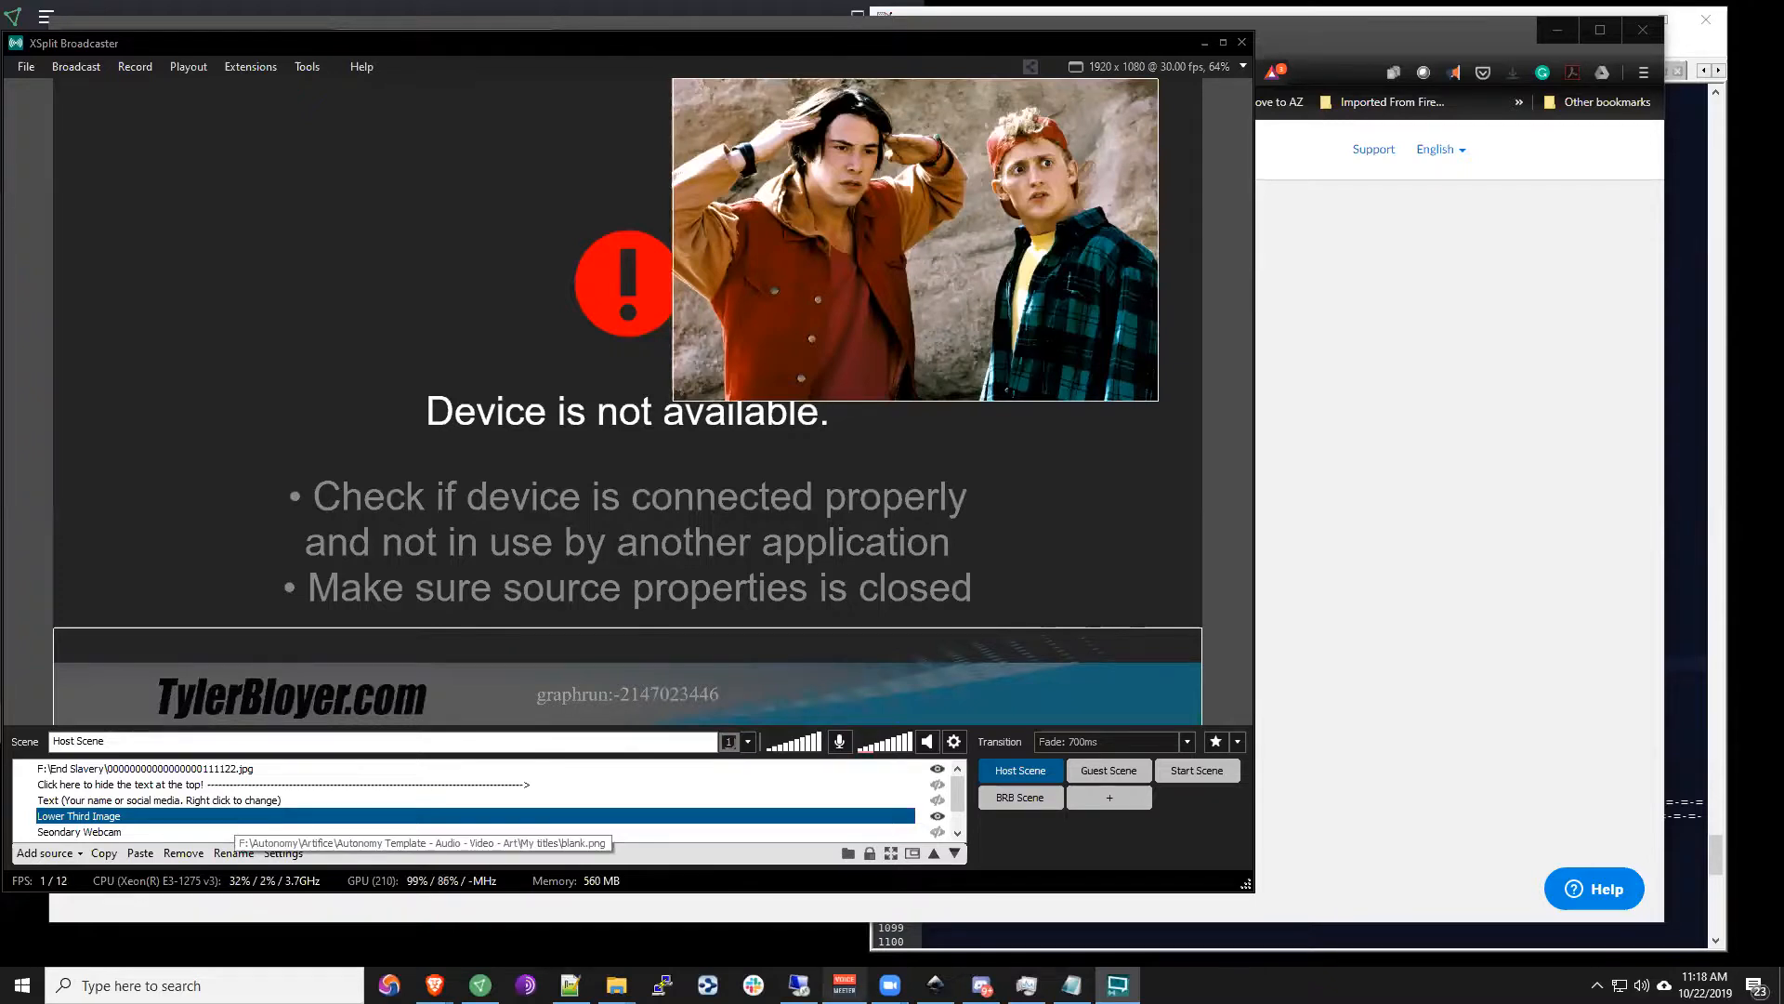
click(936, 985)
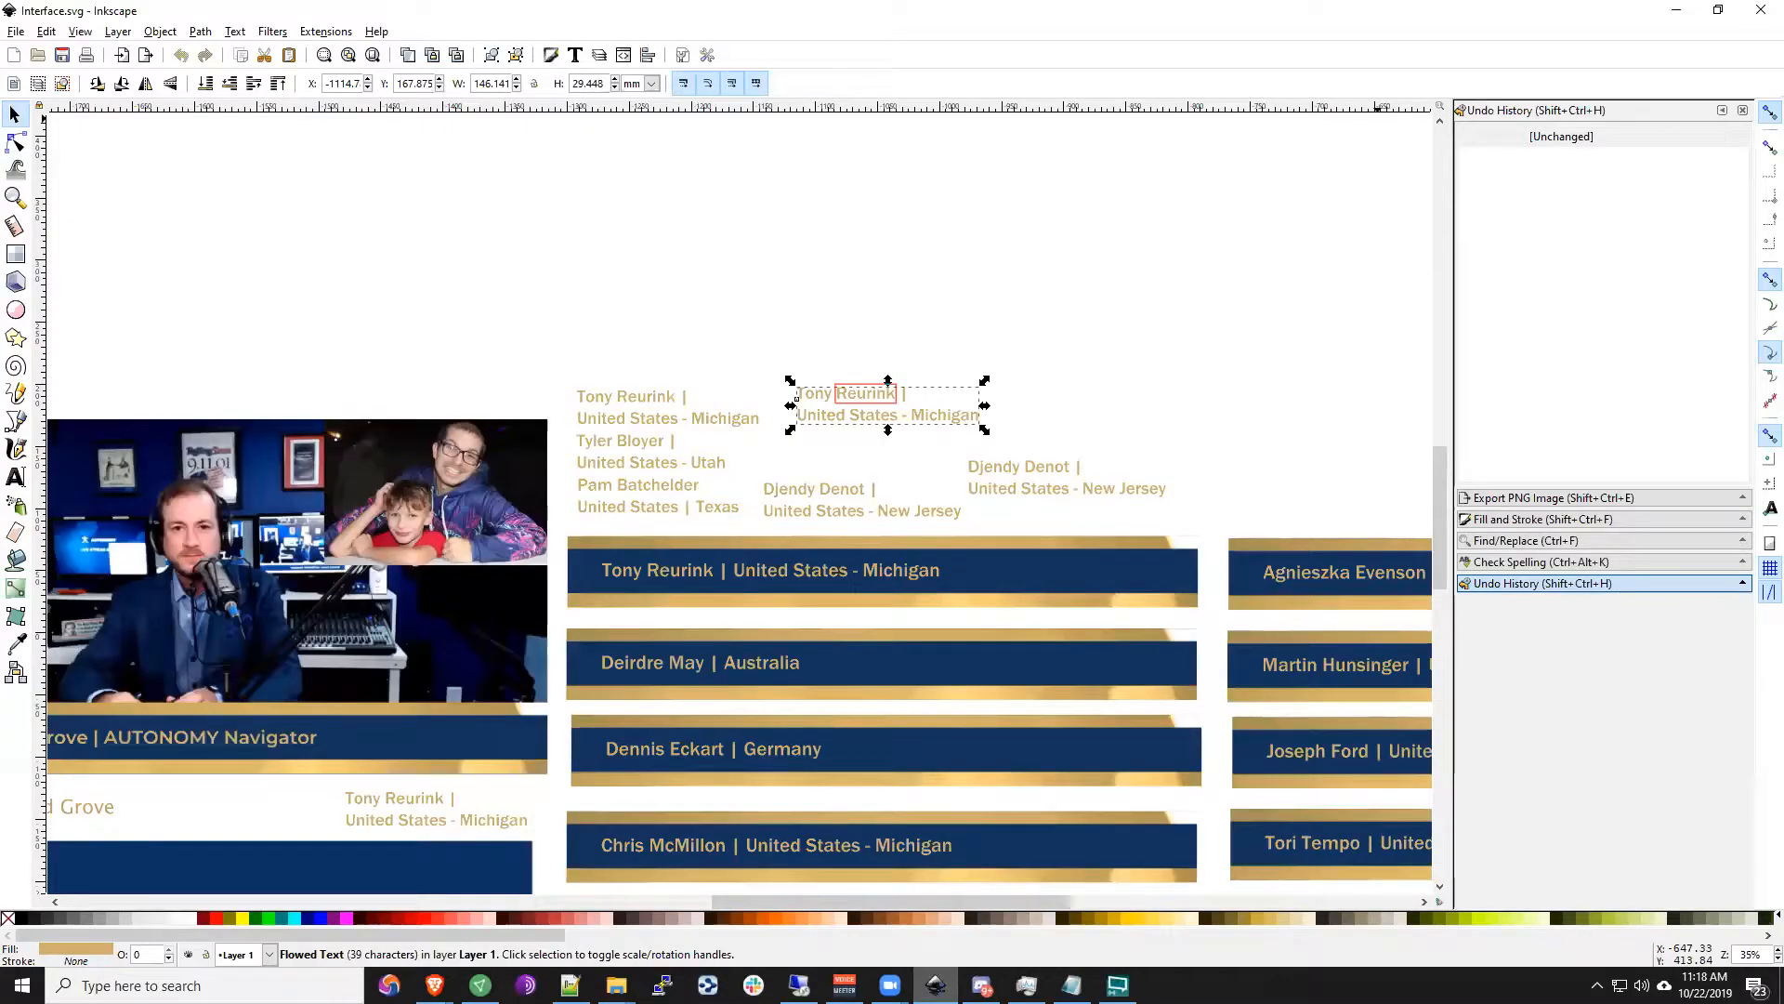
click(1118, 985)
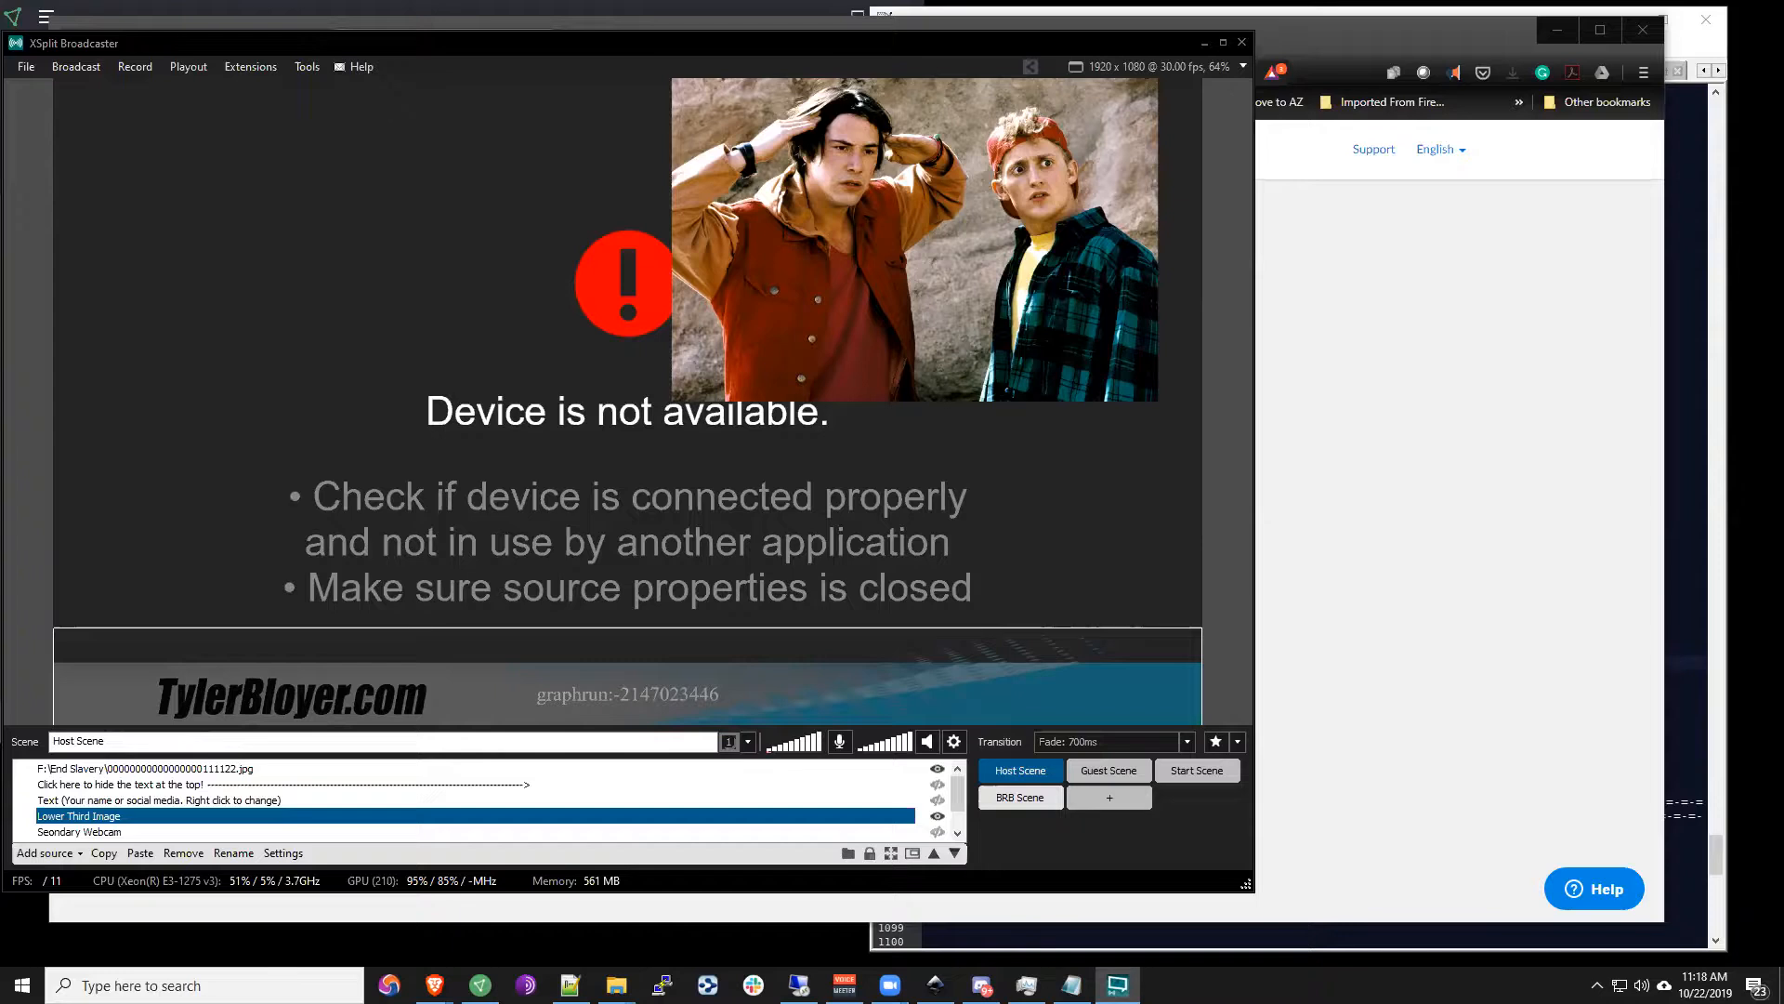
Step: Scale the Lower Third Image in the Host Scene down to a small strip at the canvas's left edge
mouse_move(981, 985)
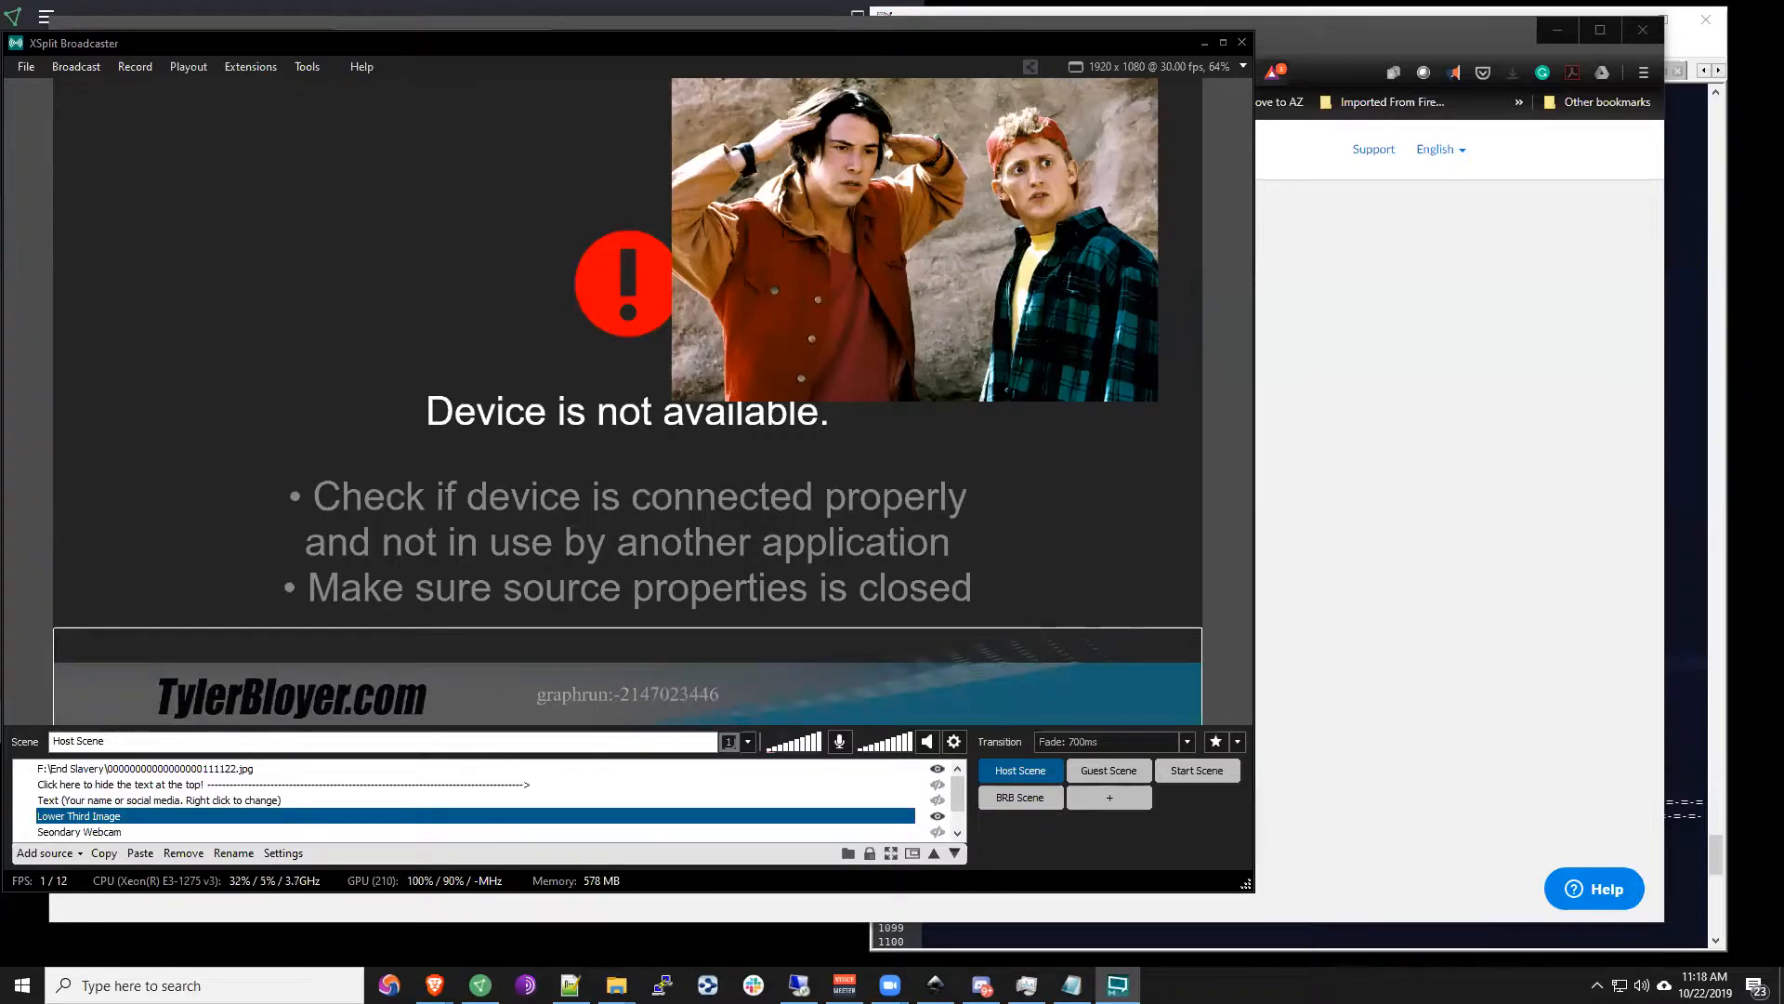
click(407, 697)
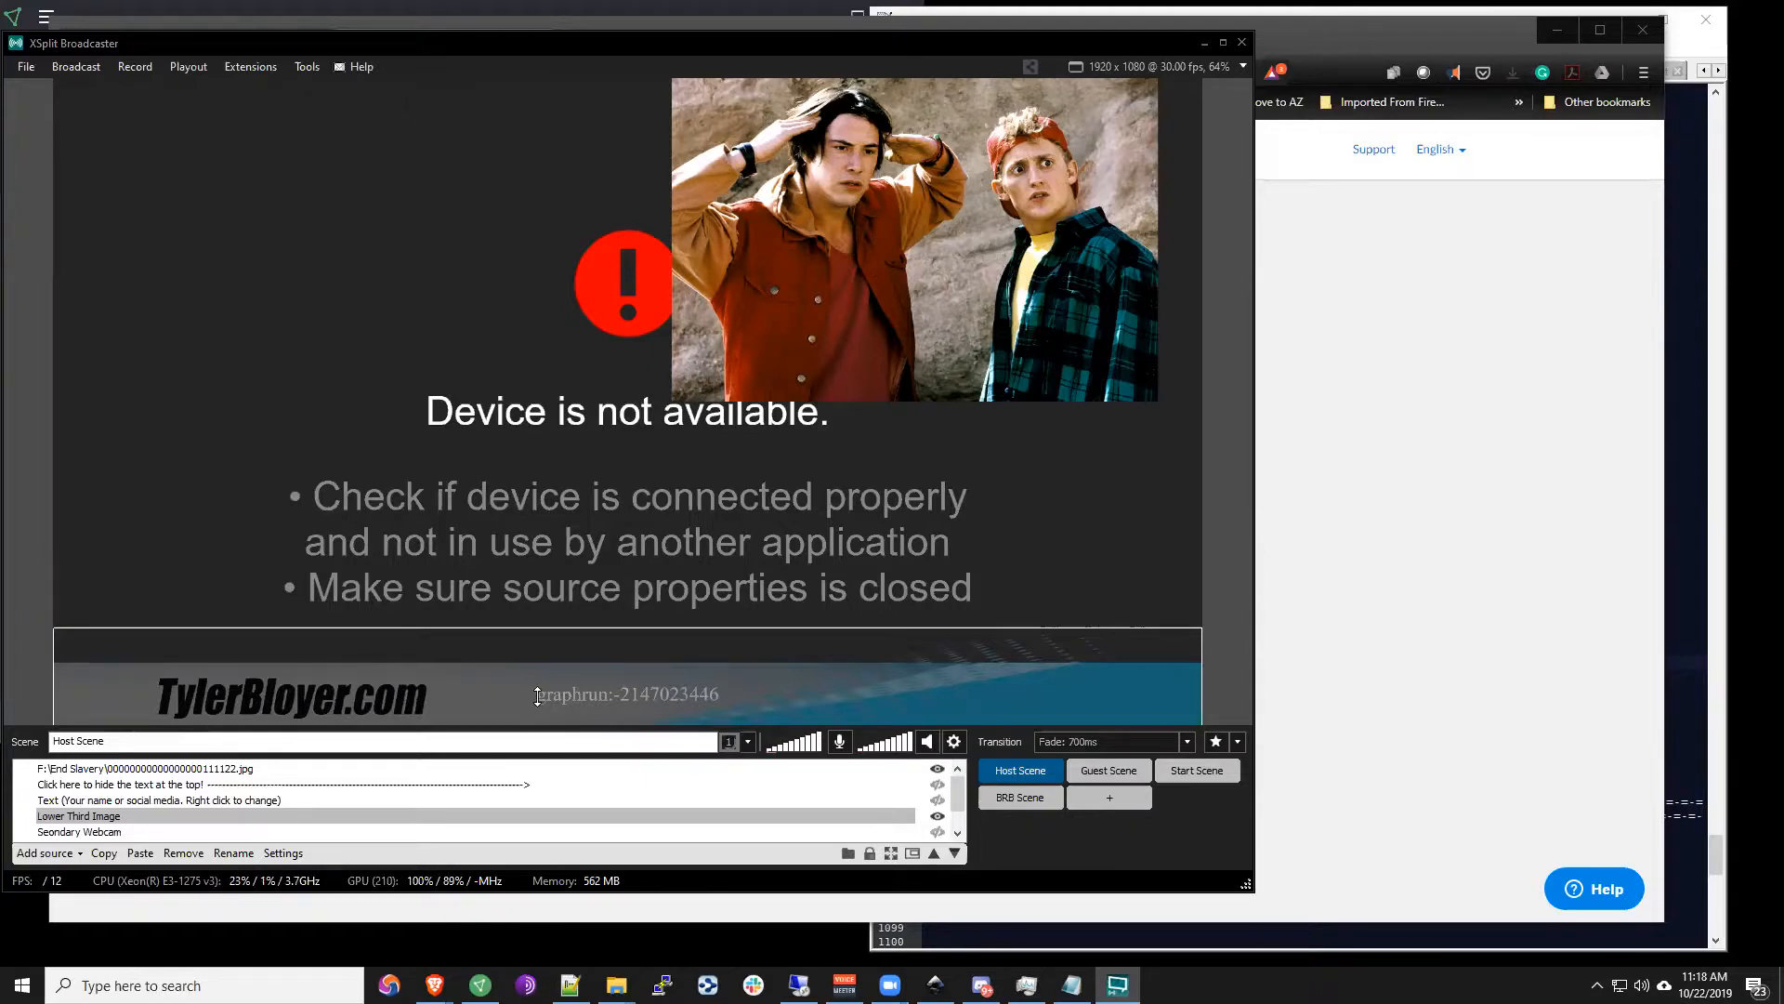
click(1203, 46)
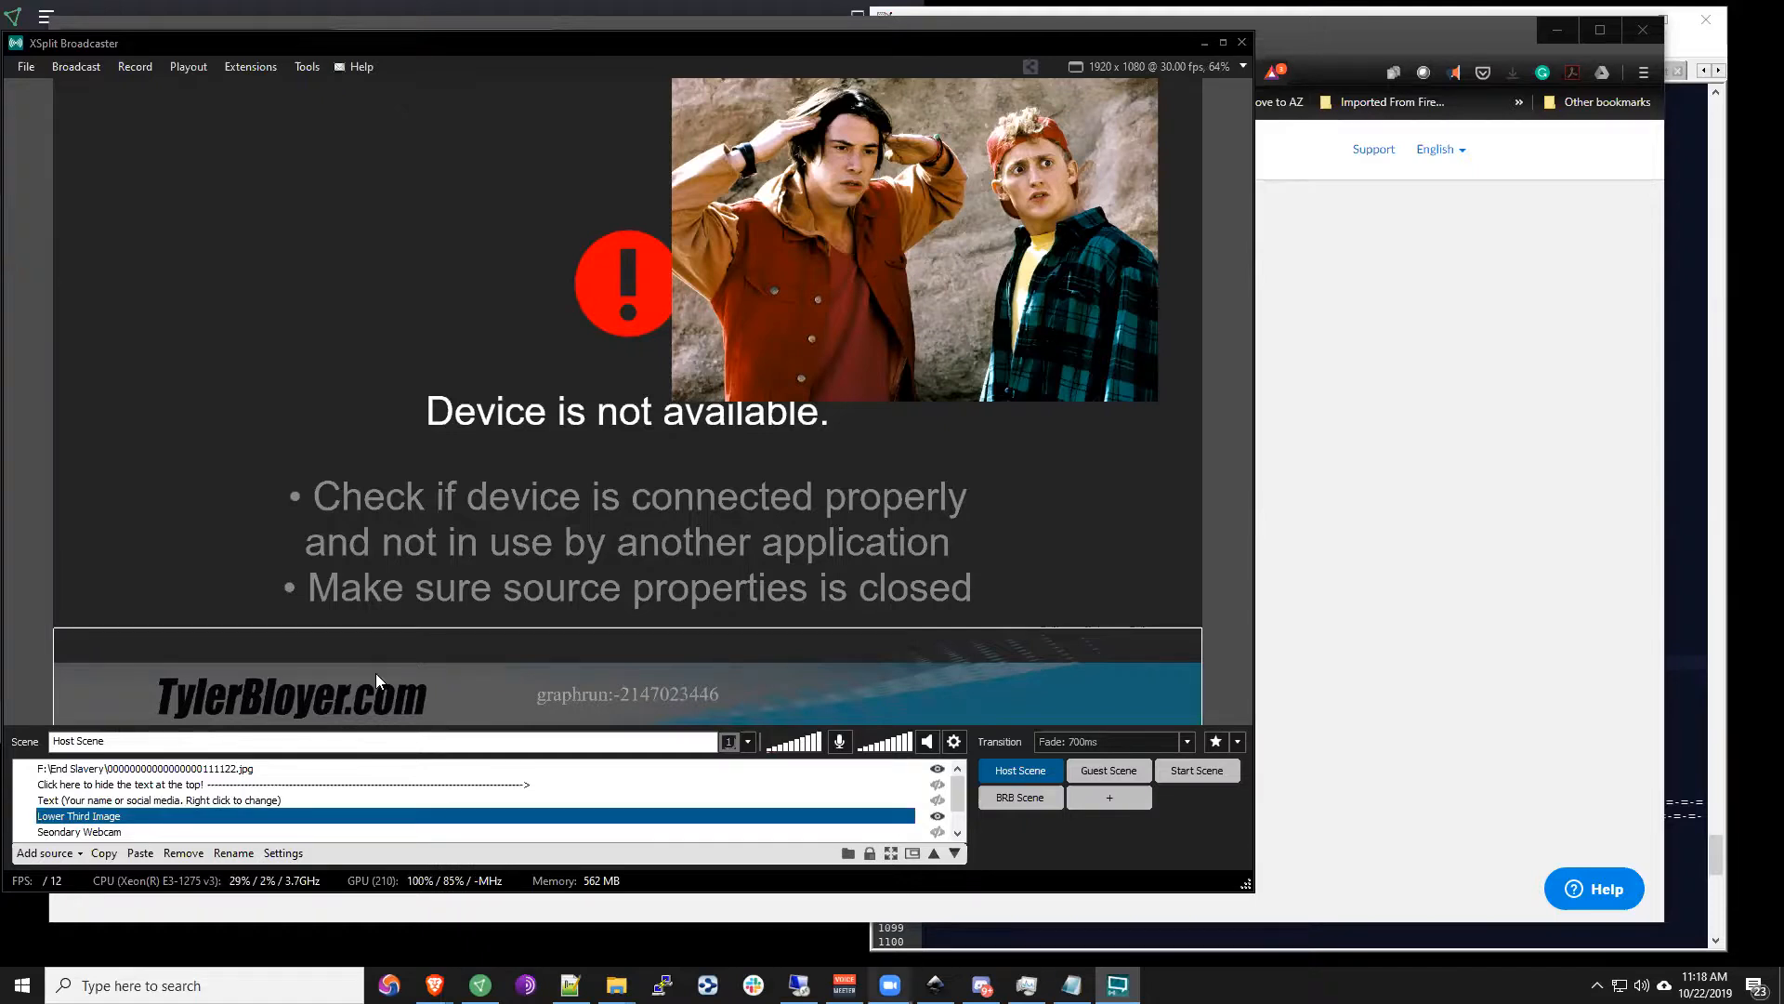
click(434, 711)
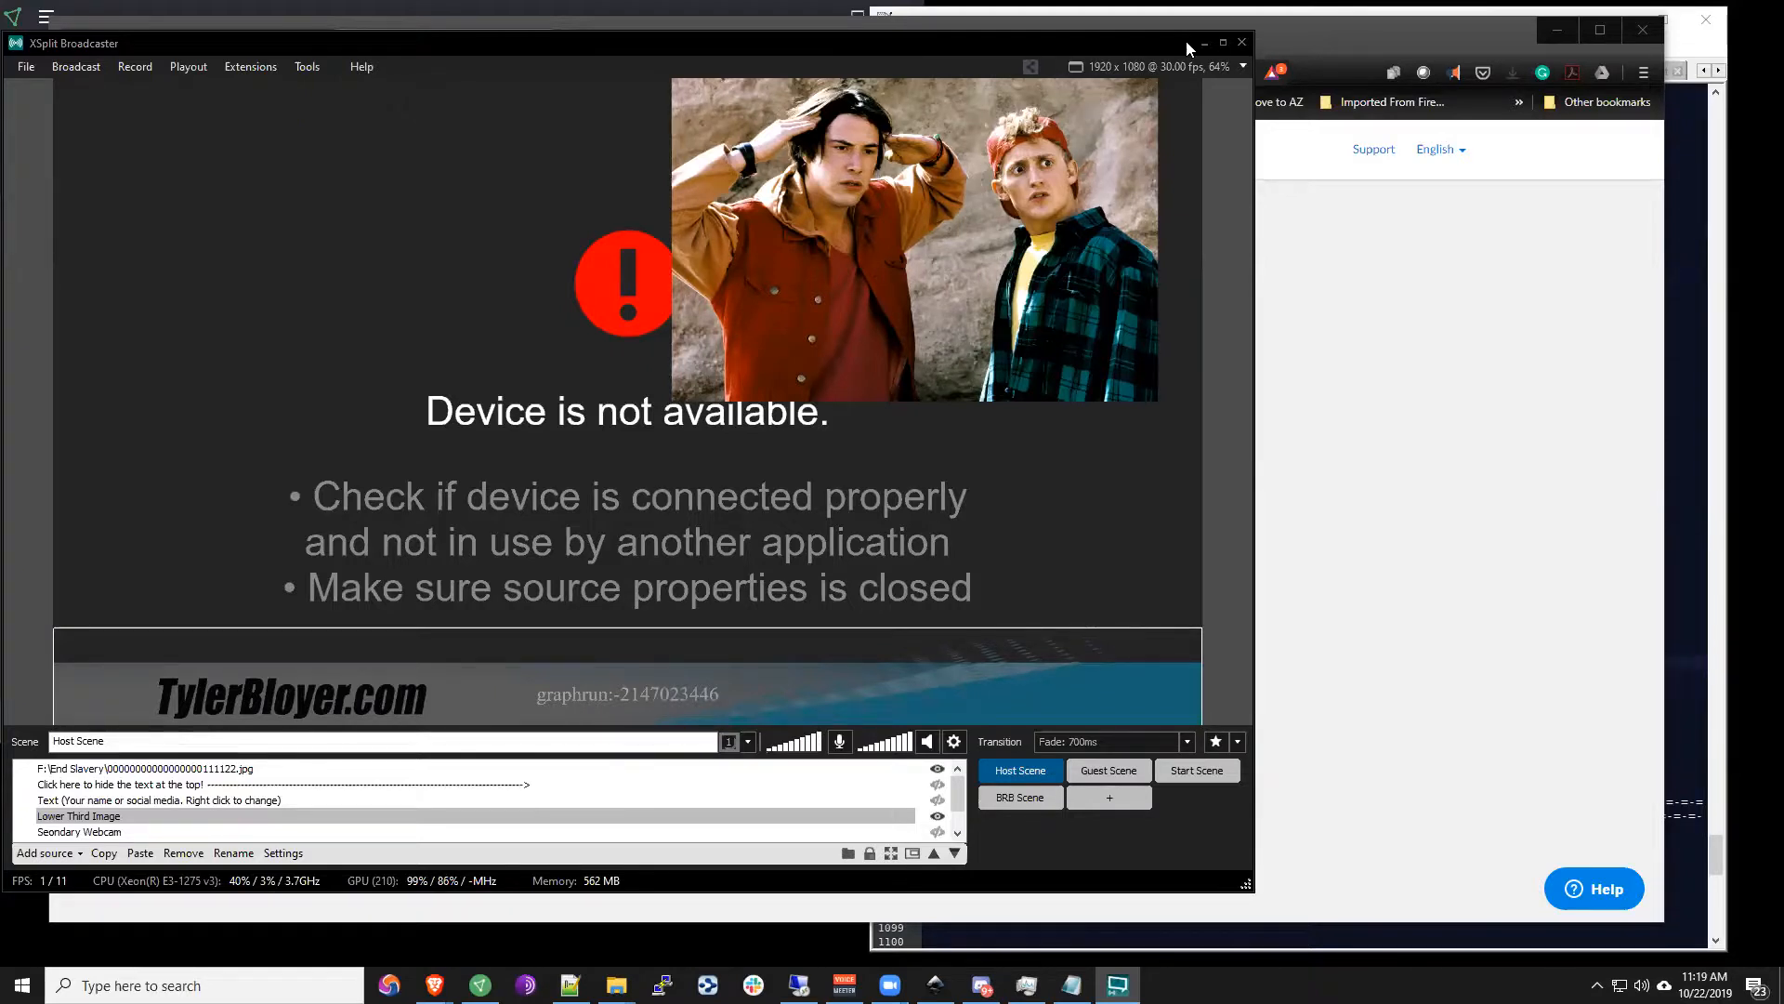
click(950, 703)
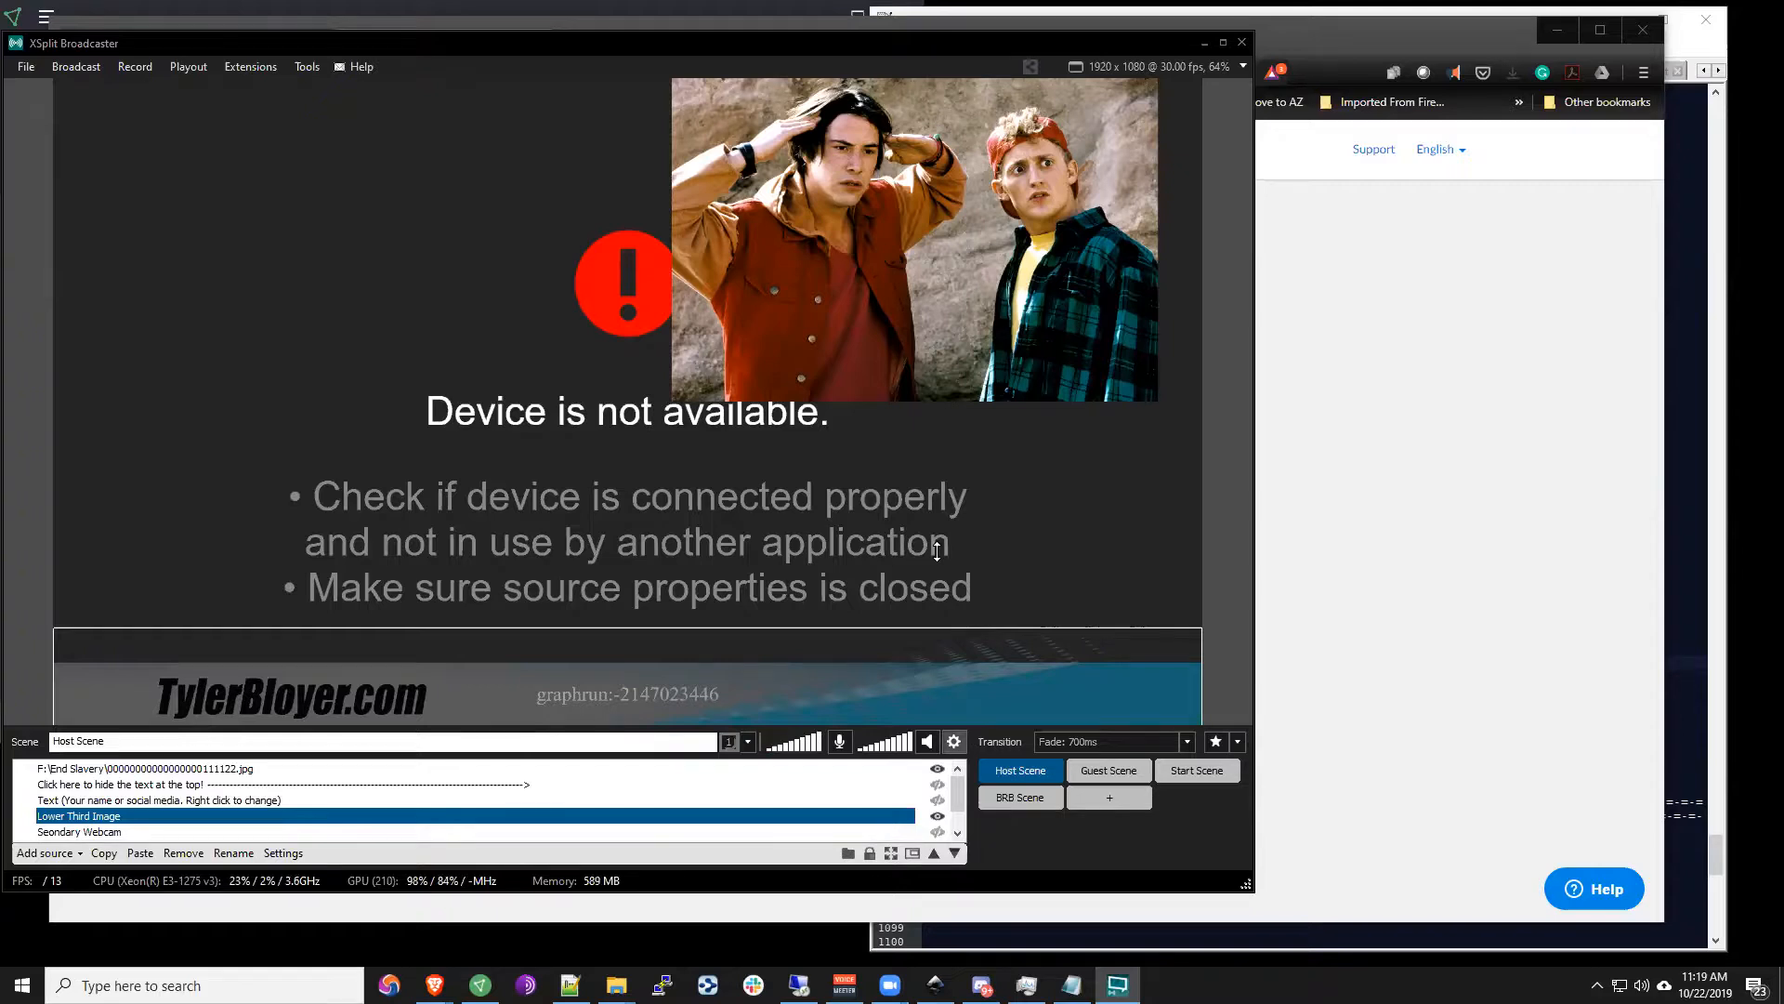
drag(937, 551, 707, 366)
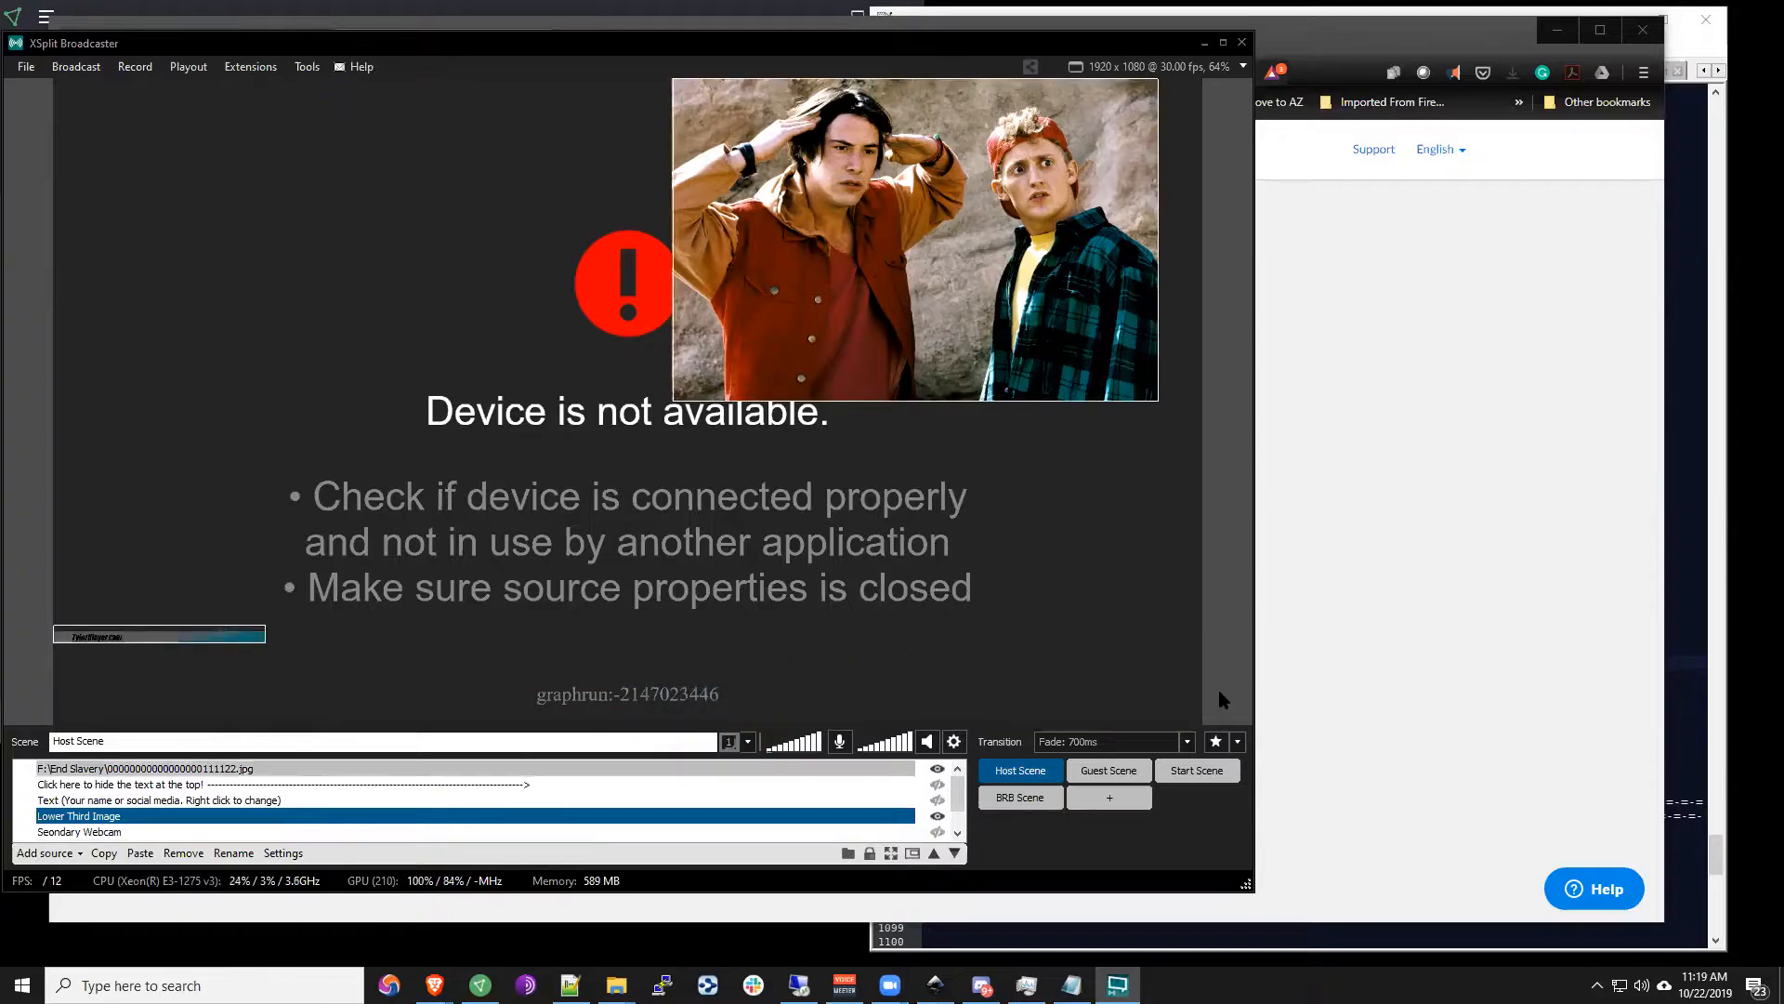
Step: Close XSplit Broadcaster and launch OBS Studio (64bit), skipping the offered 24.0.3 update
drag(1076, 63, 1168, 62)
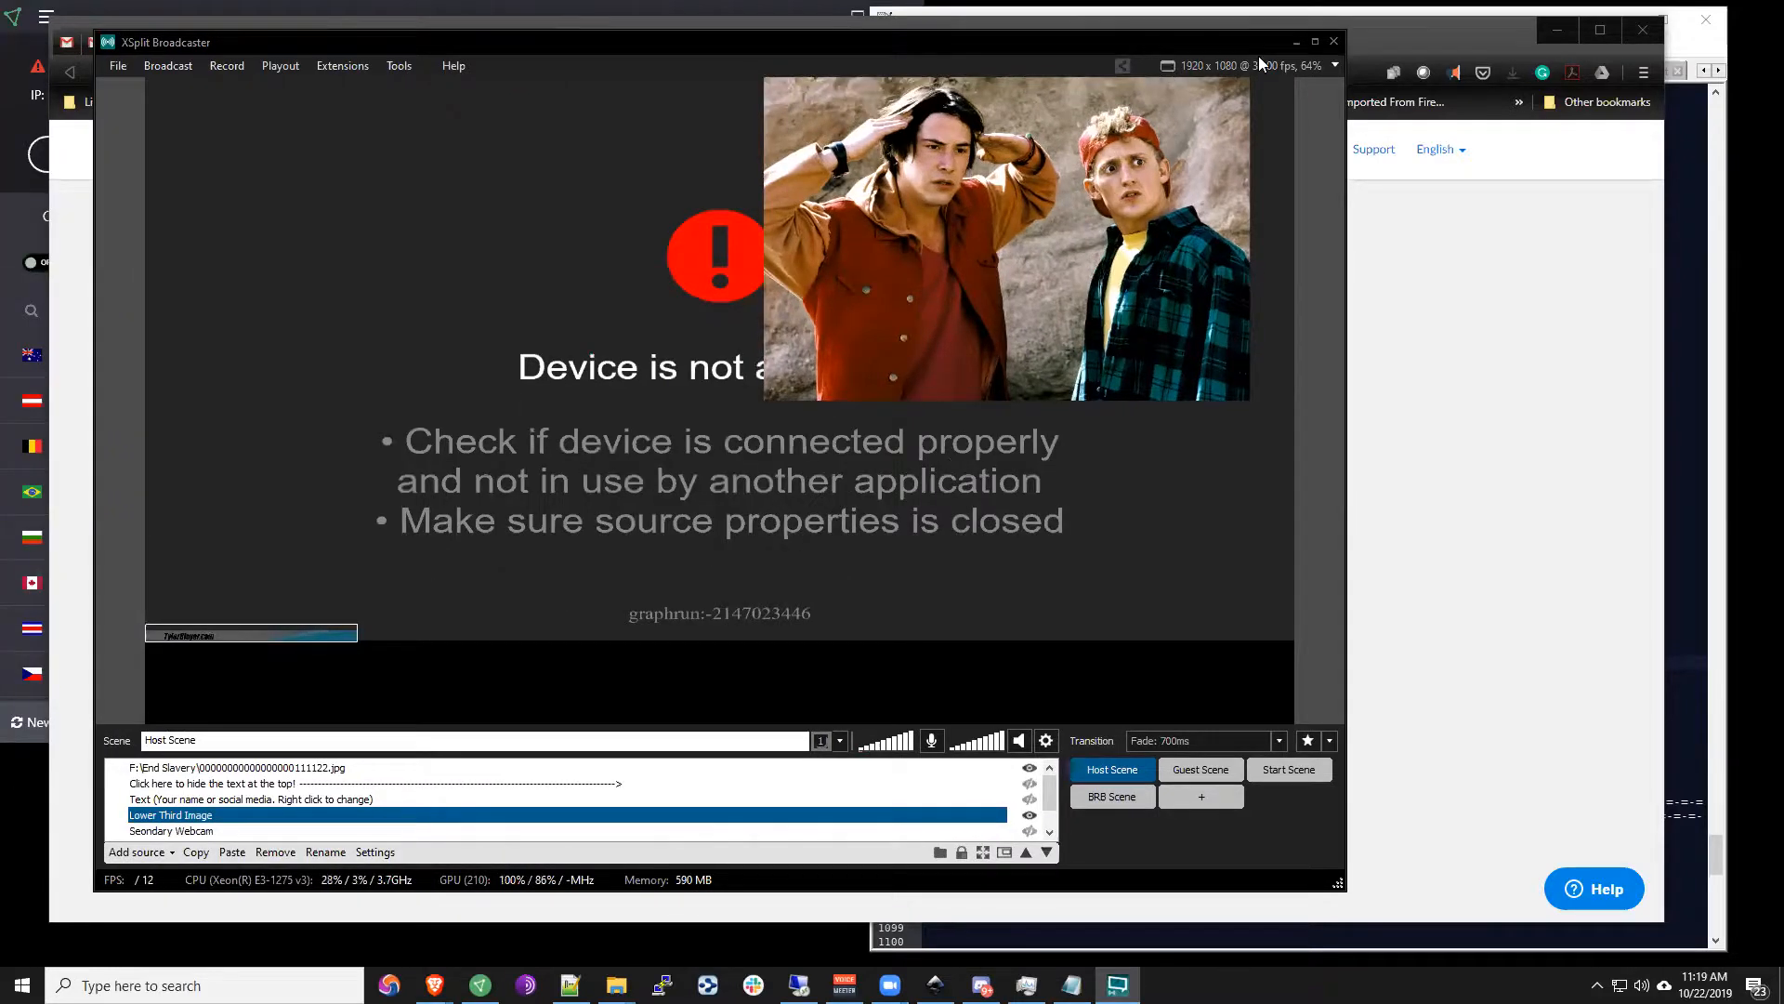
click(1333, 43)
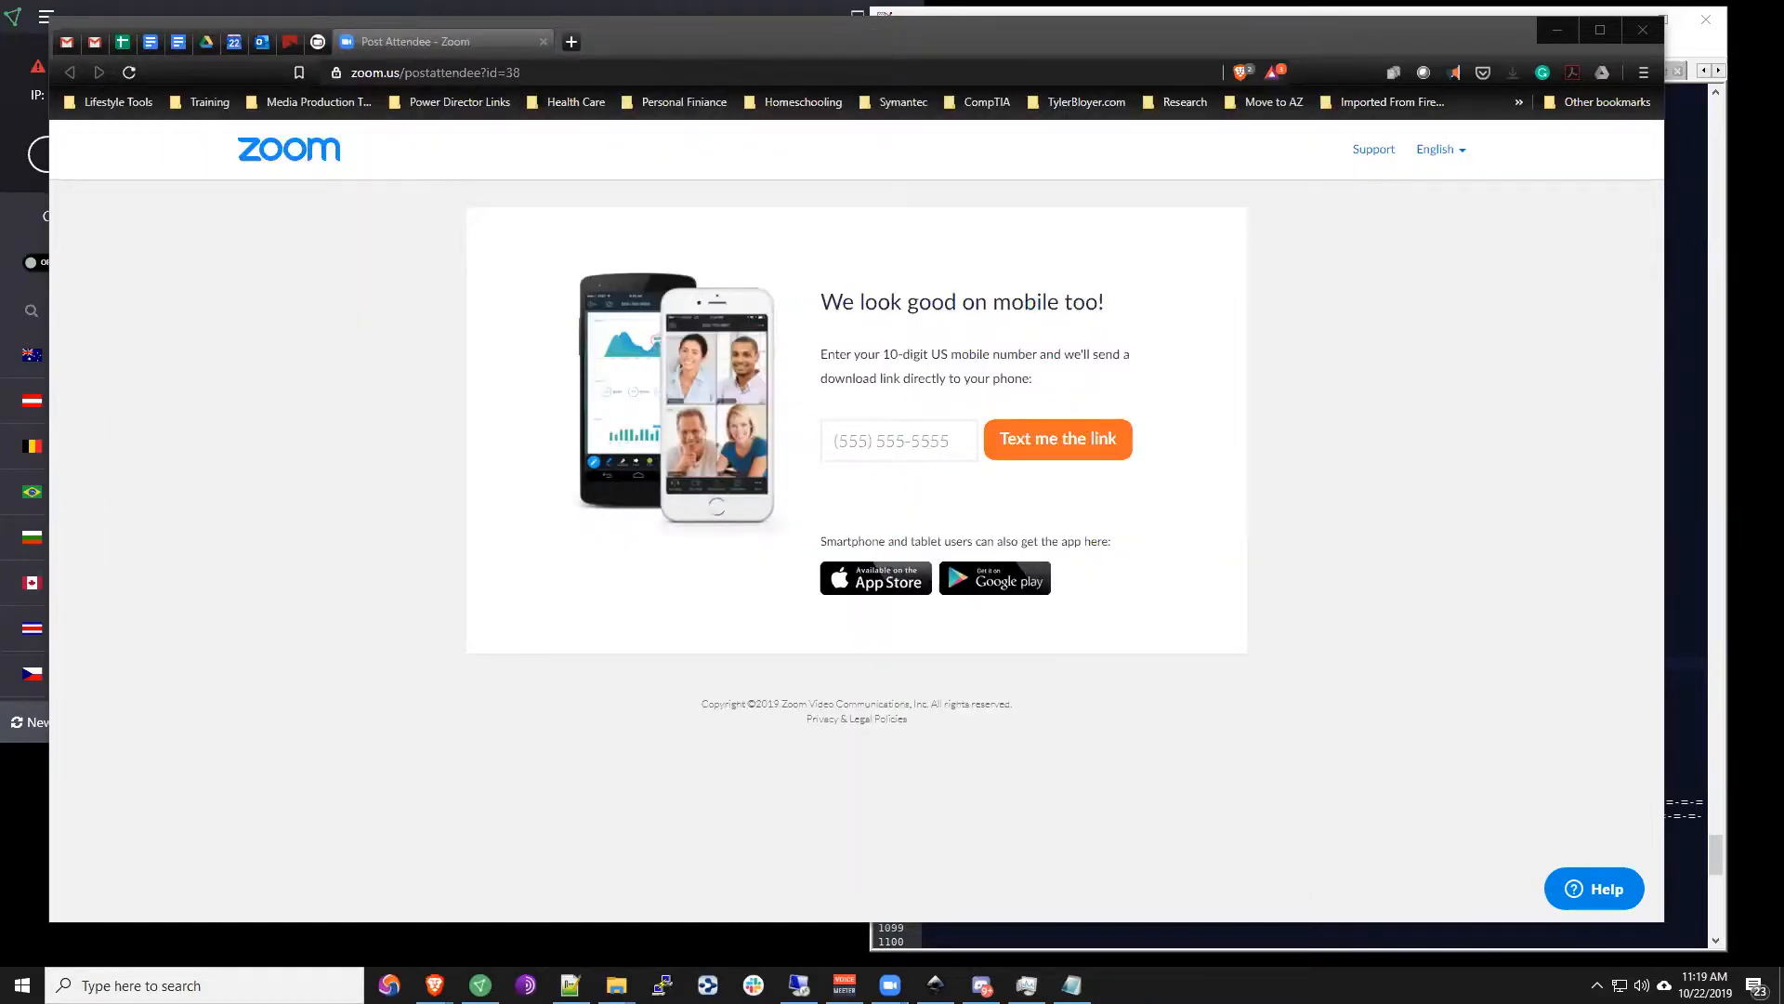
key(super)
text(obs)
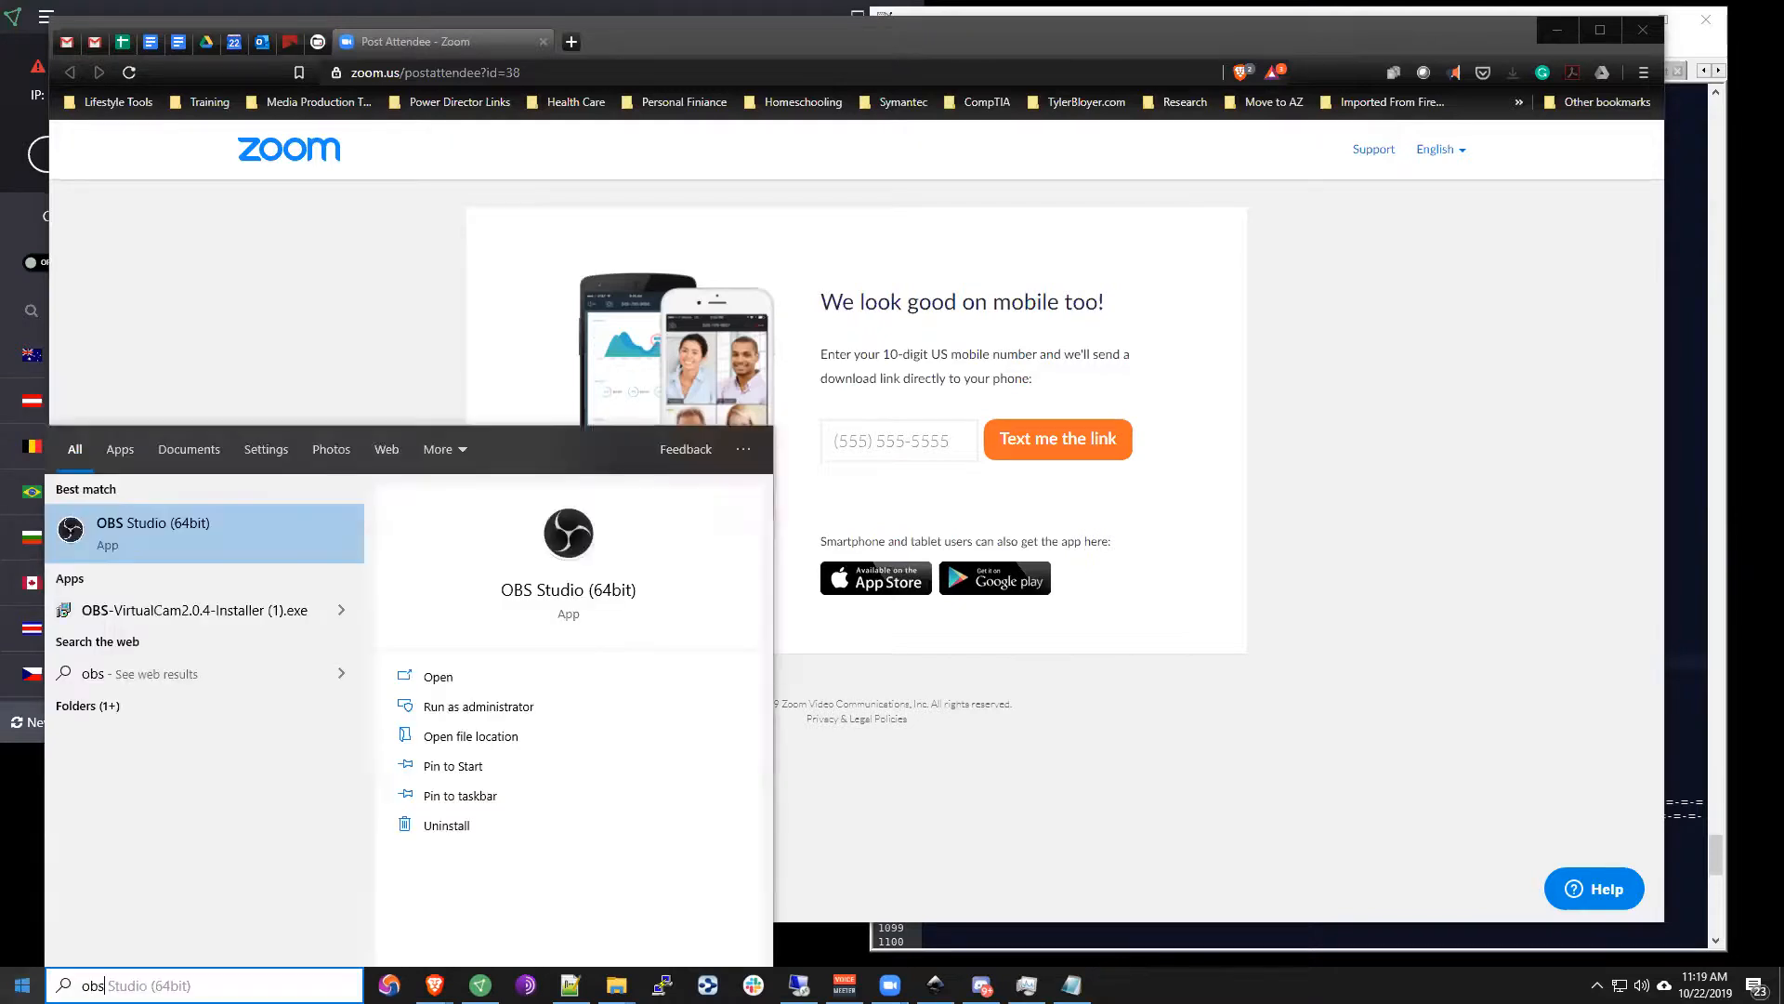
key(Return)
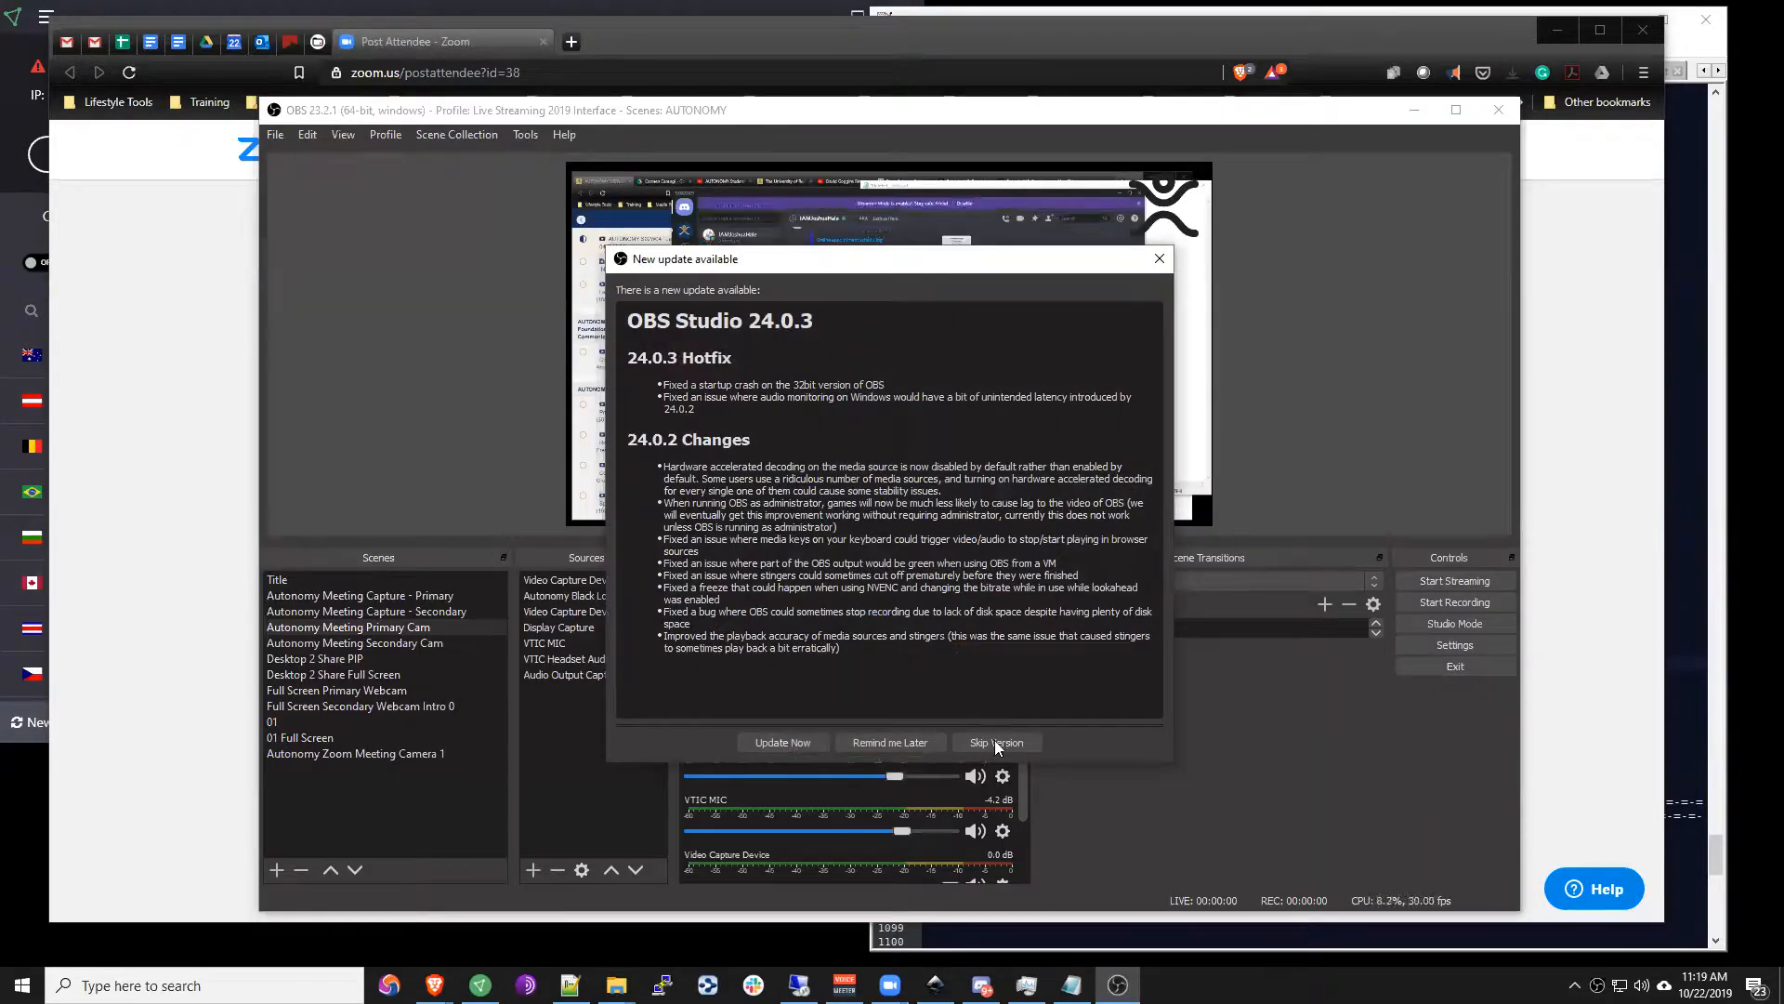
click(982, 744)
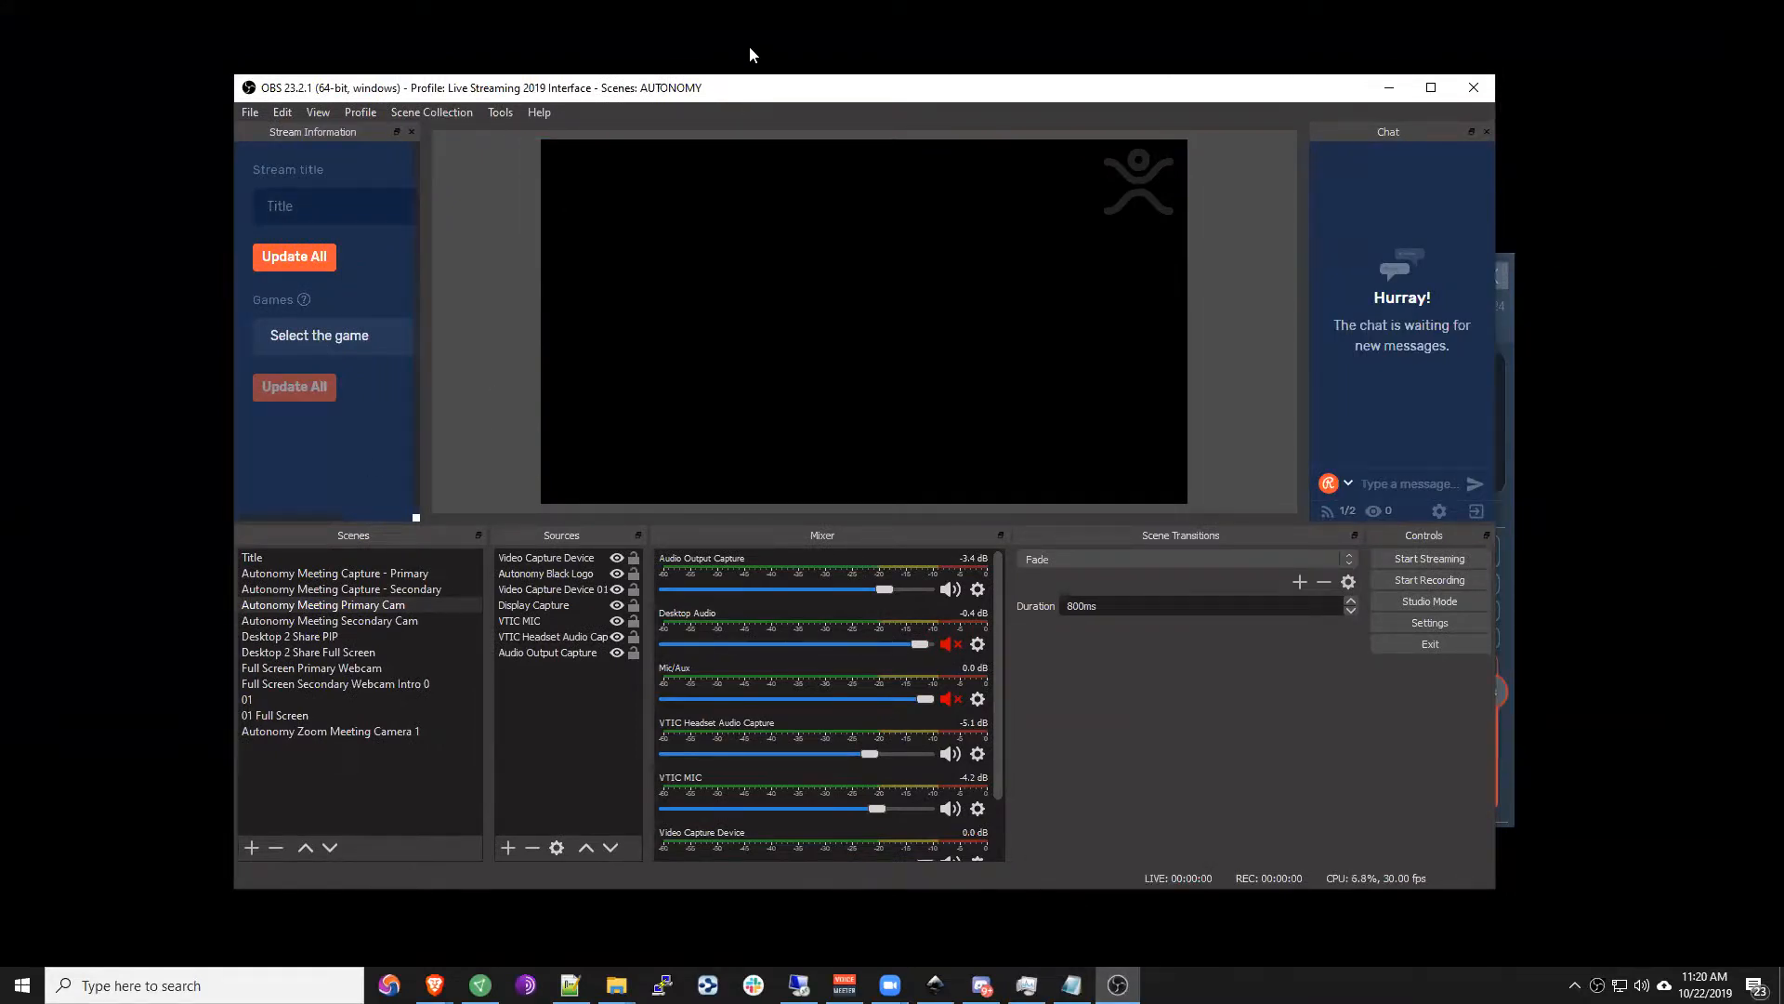
Step: Preview the AUTONOMY collection's scenes from Title through Autonomy Meeting Secondary Cam
drag(749, 88, 749, 47)
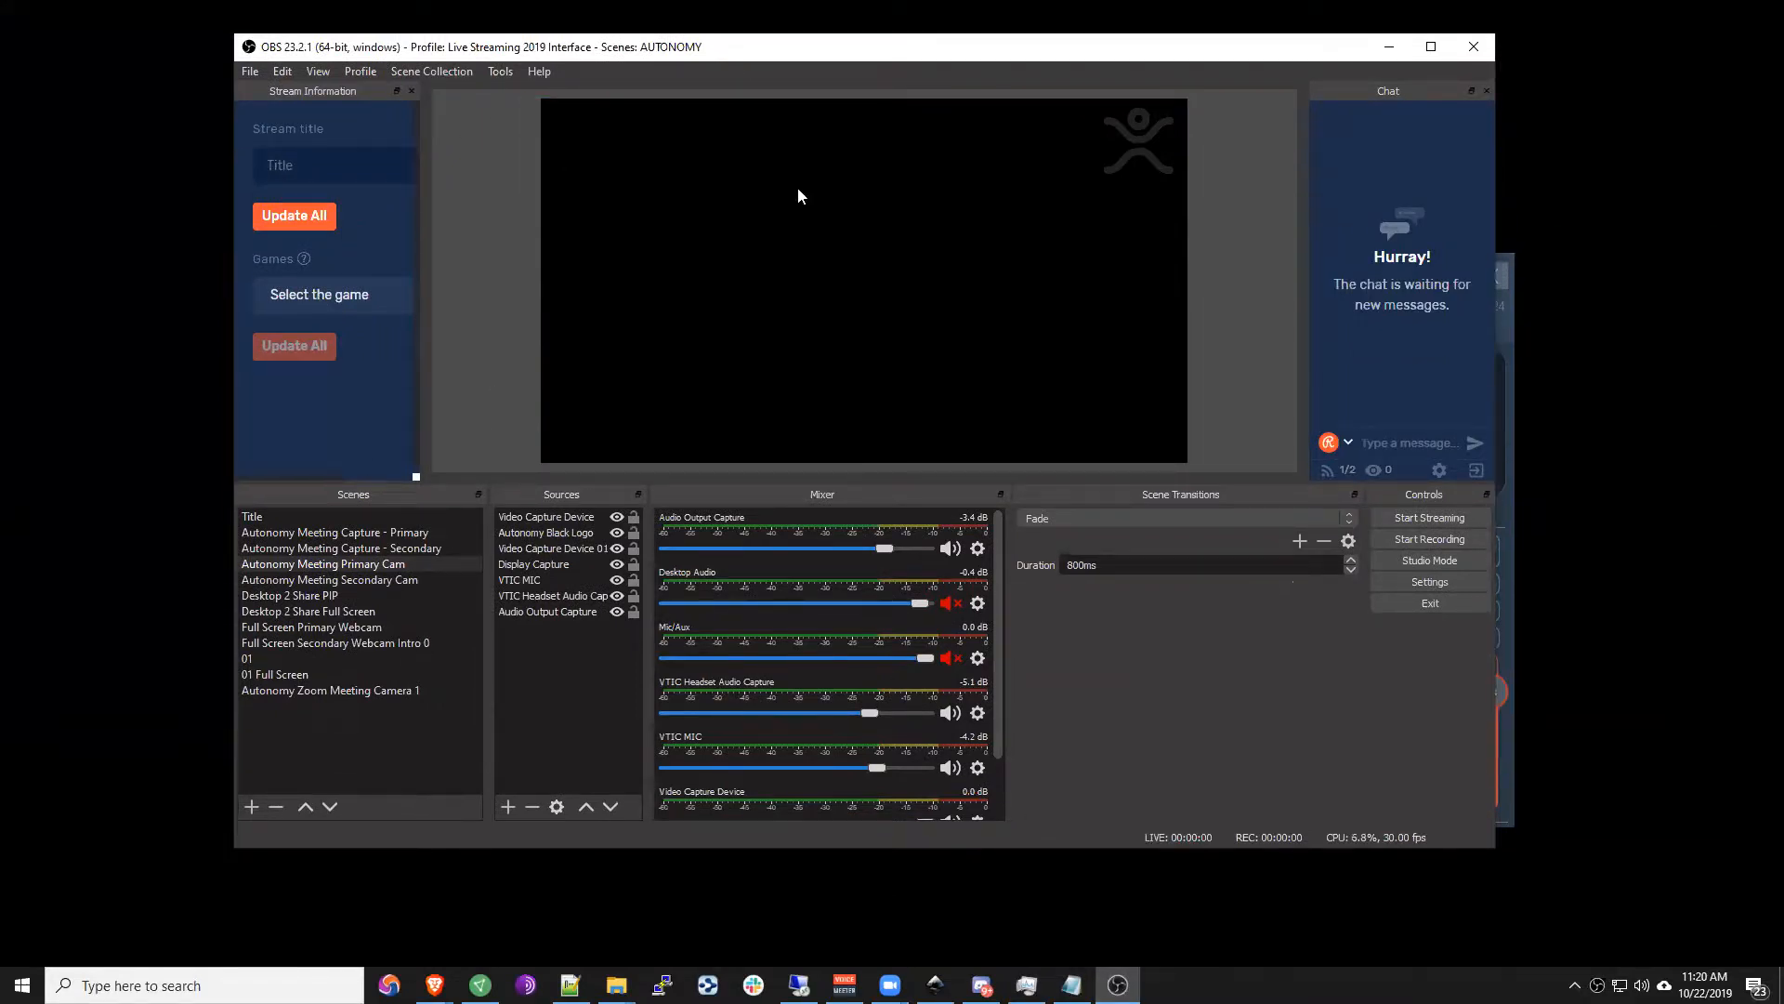
click(351, 519)
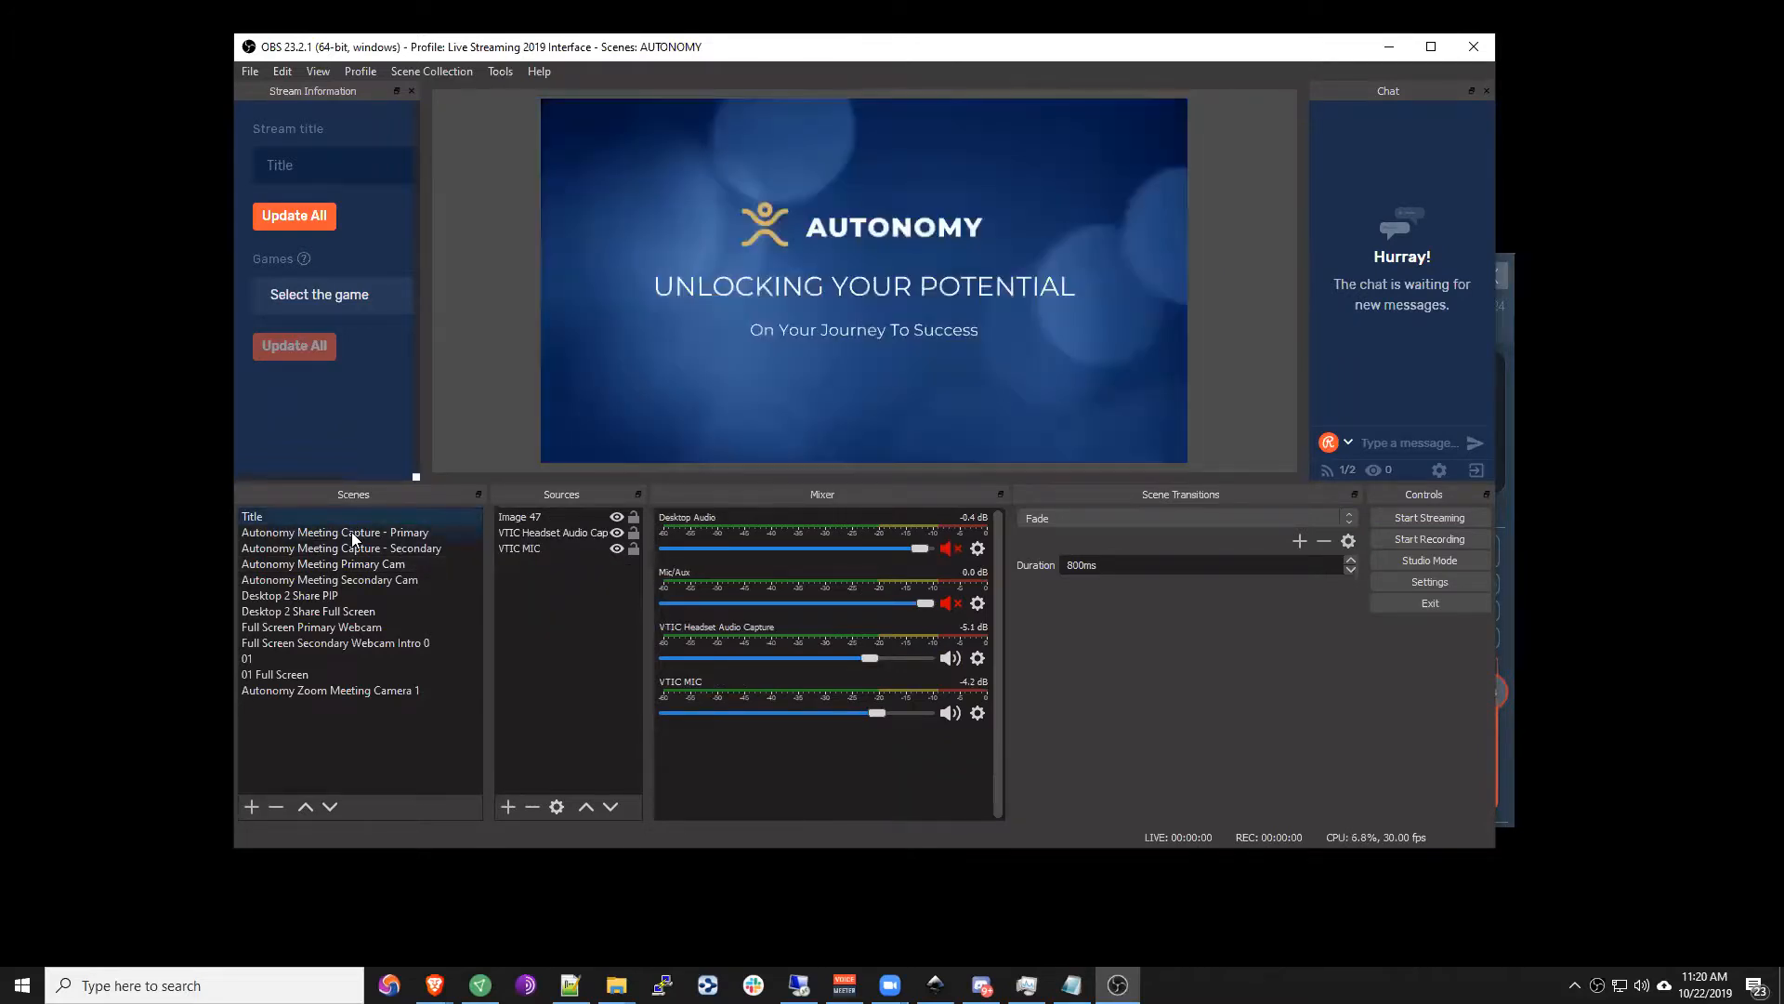
click(353, 534)
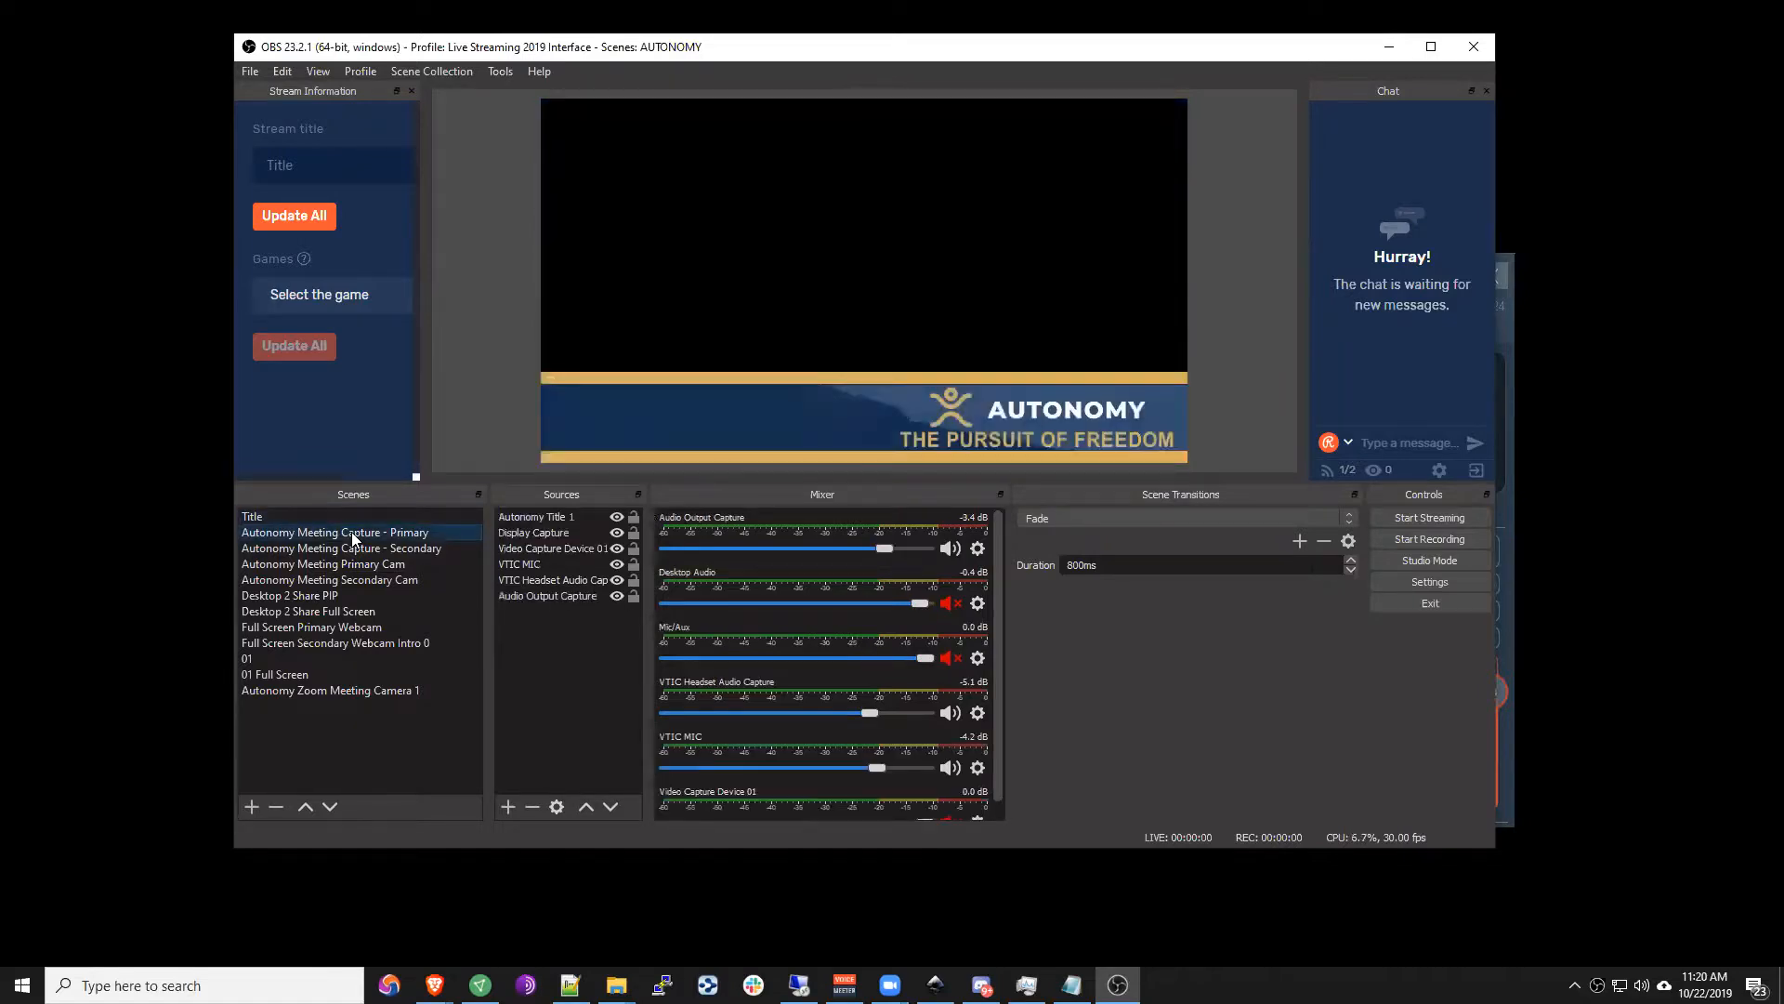
key(Down)
key(Down)
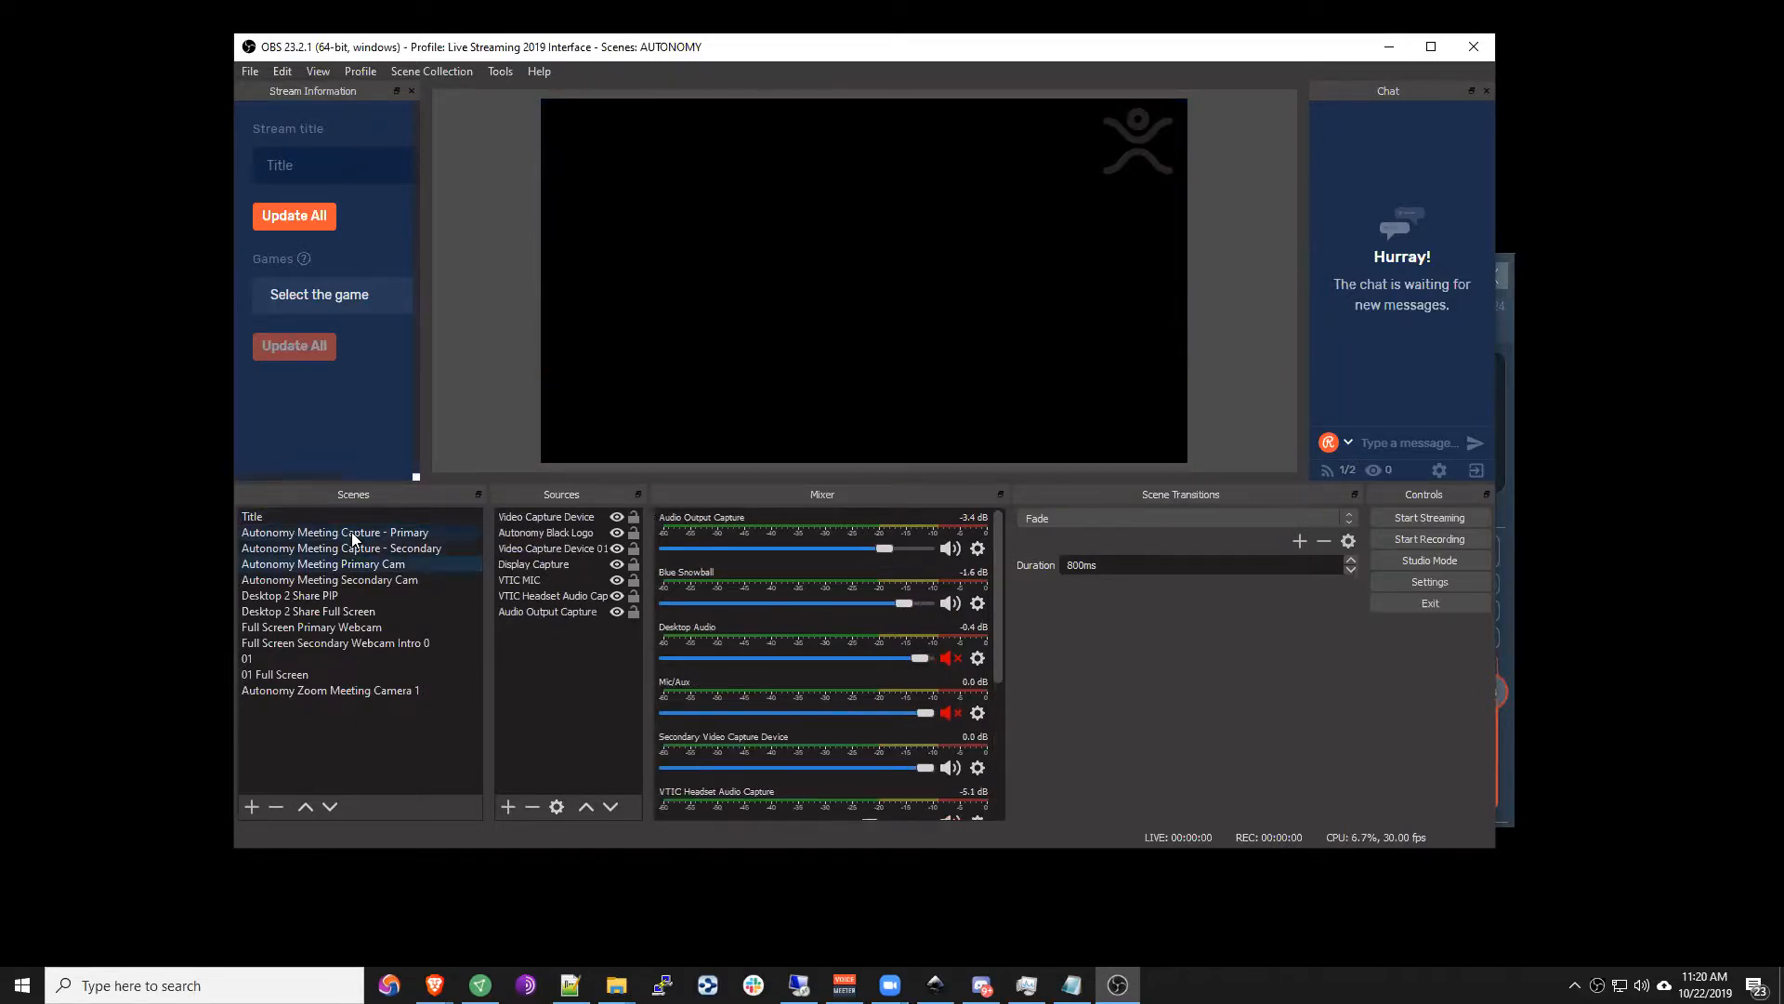
key(Down)
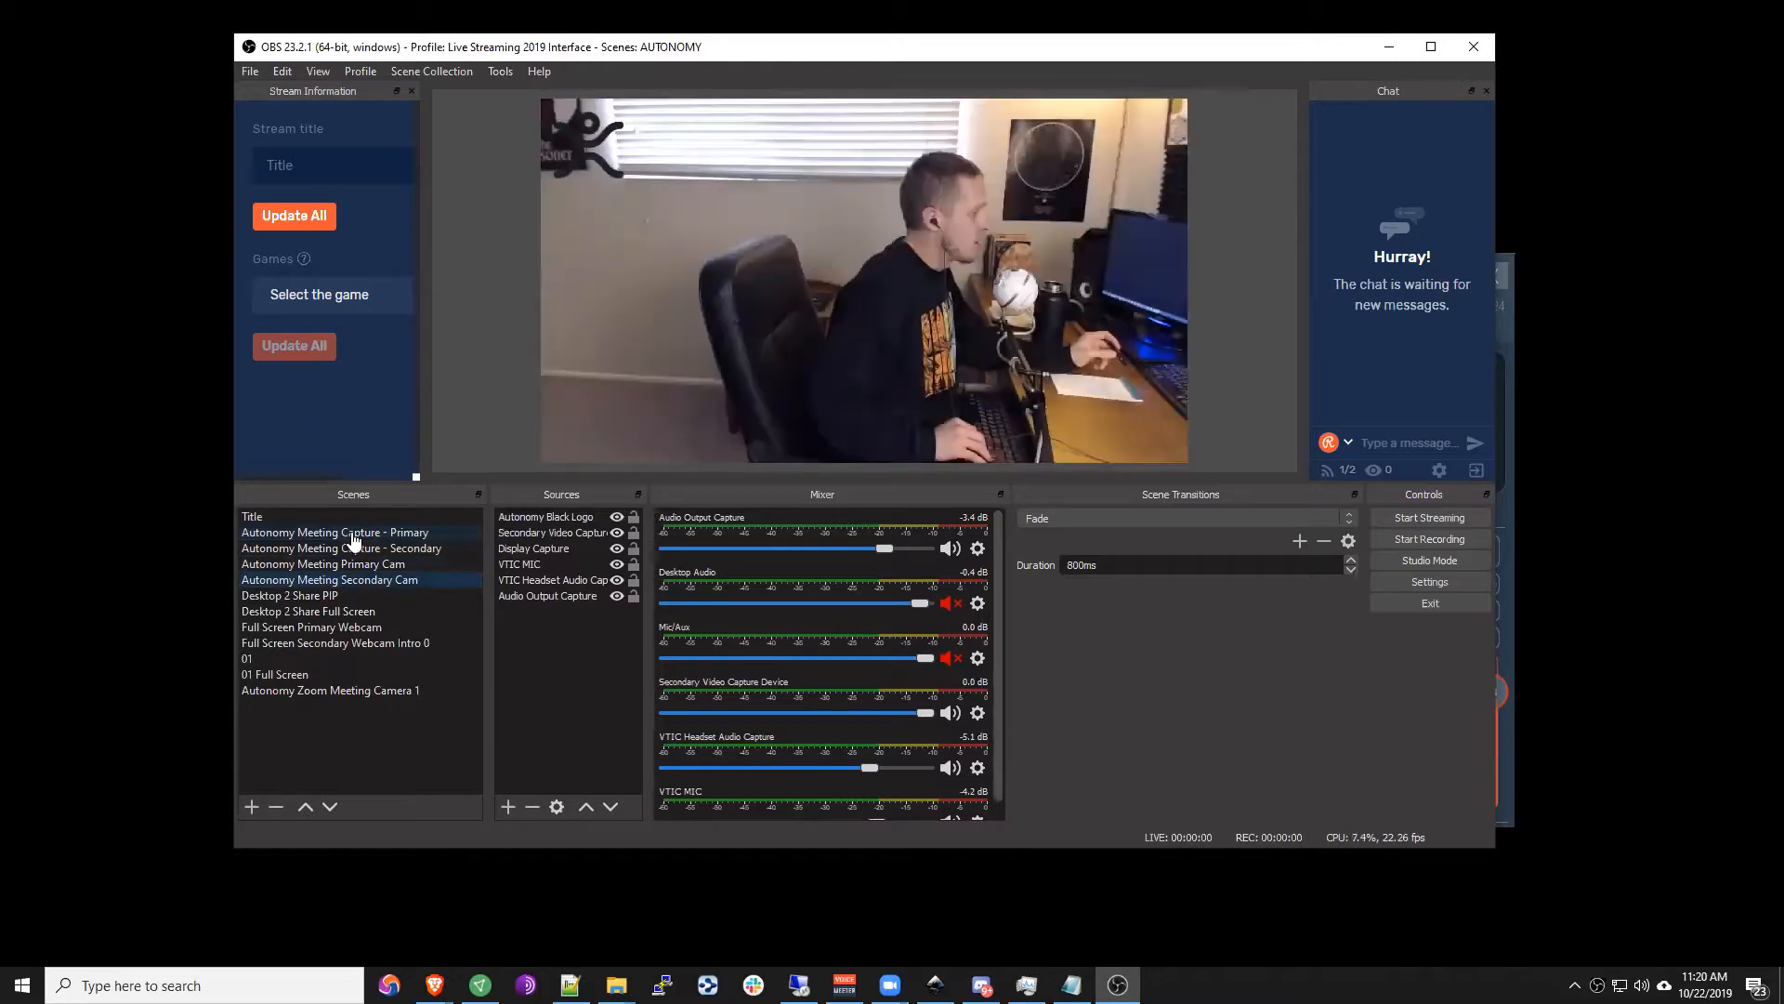
Step: Keep the AUTONOMY scene collection and show its Title scene in an enlarged, repositioned OBS window
click(424, 73)
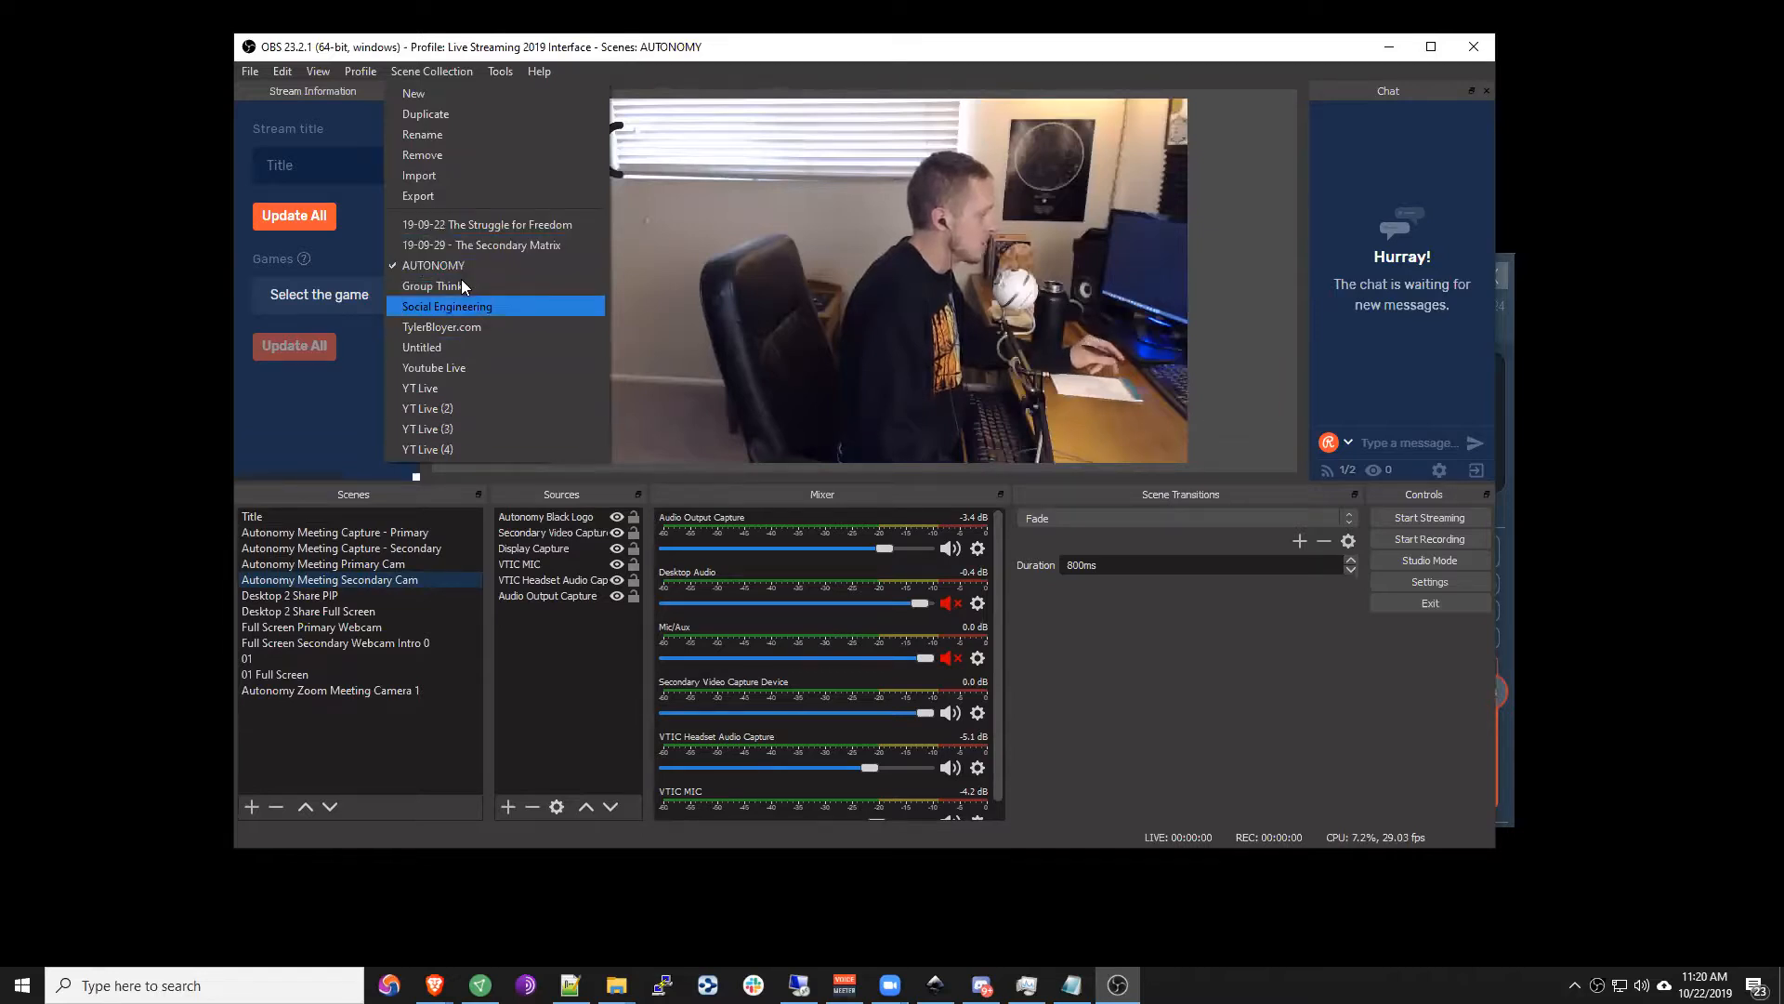
click(437, 266)
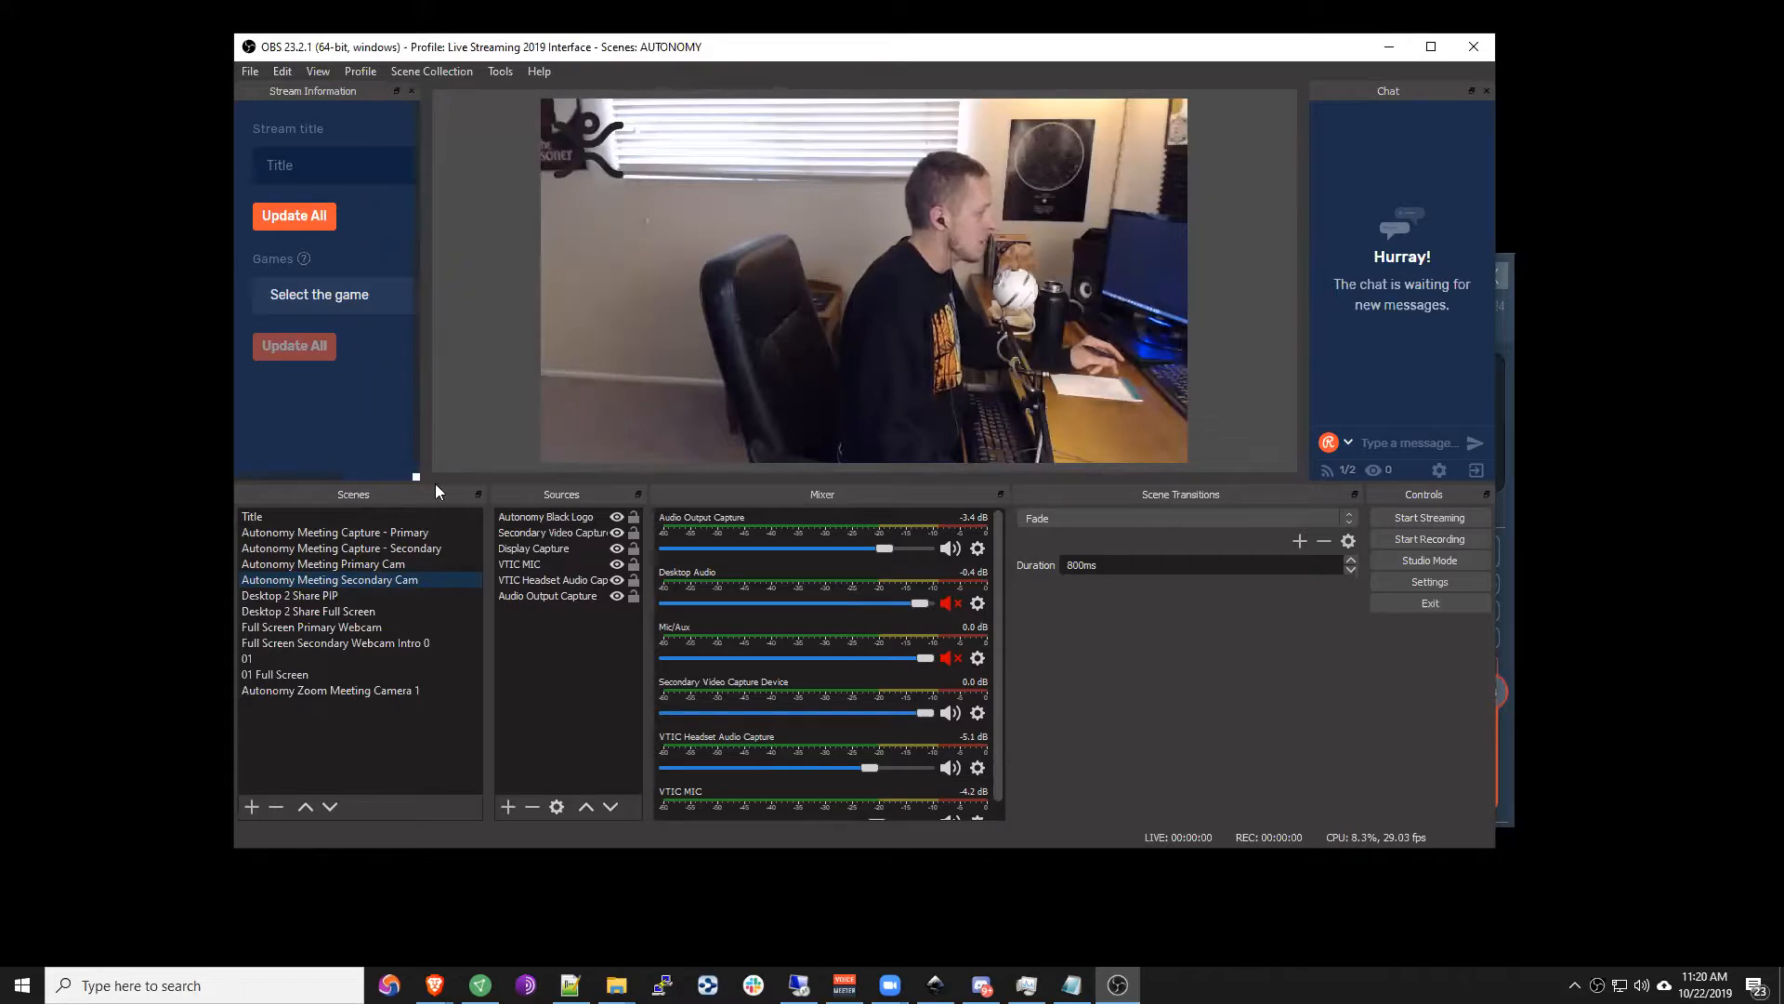
click(320, 519)
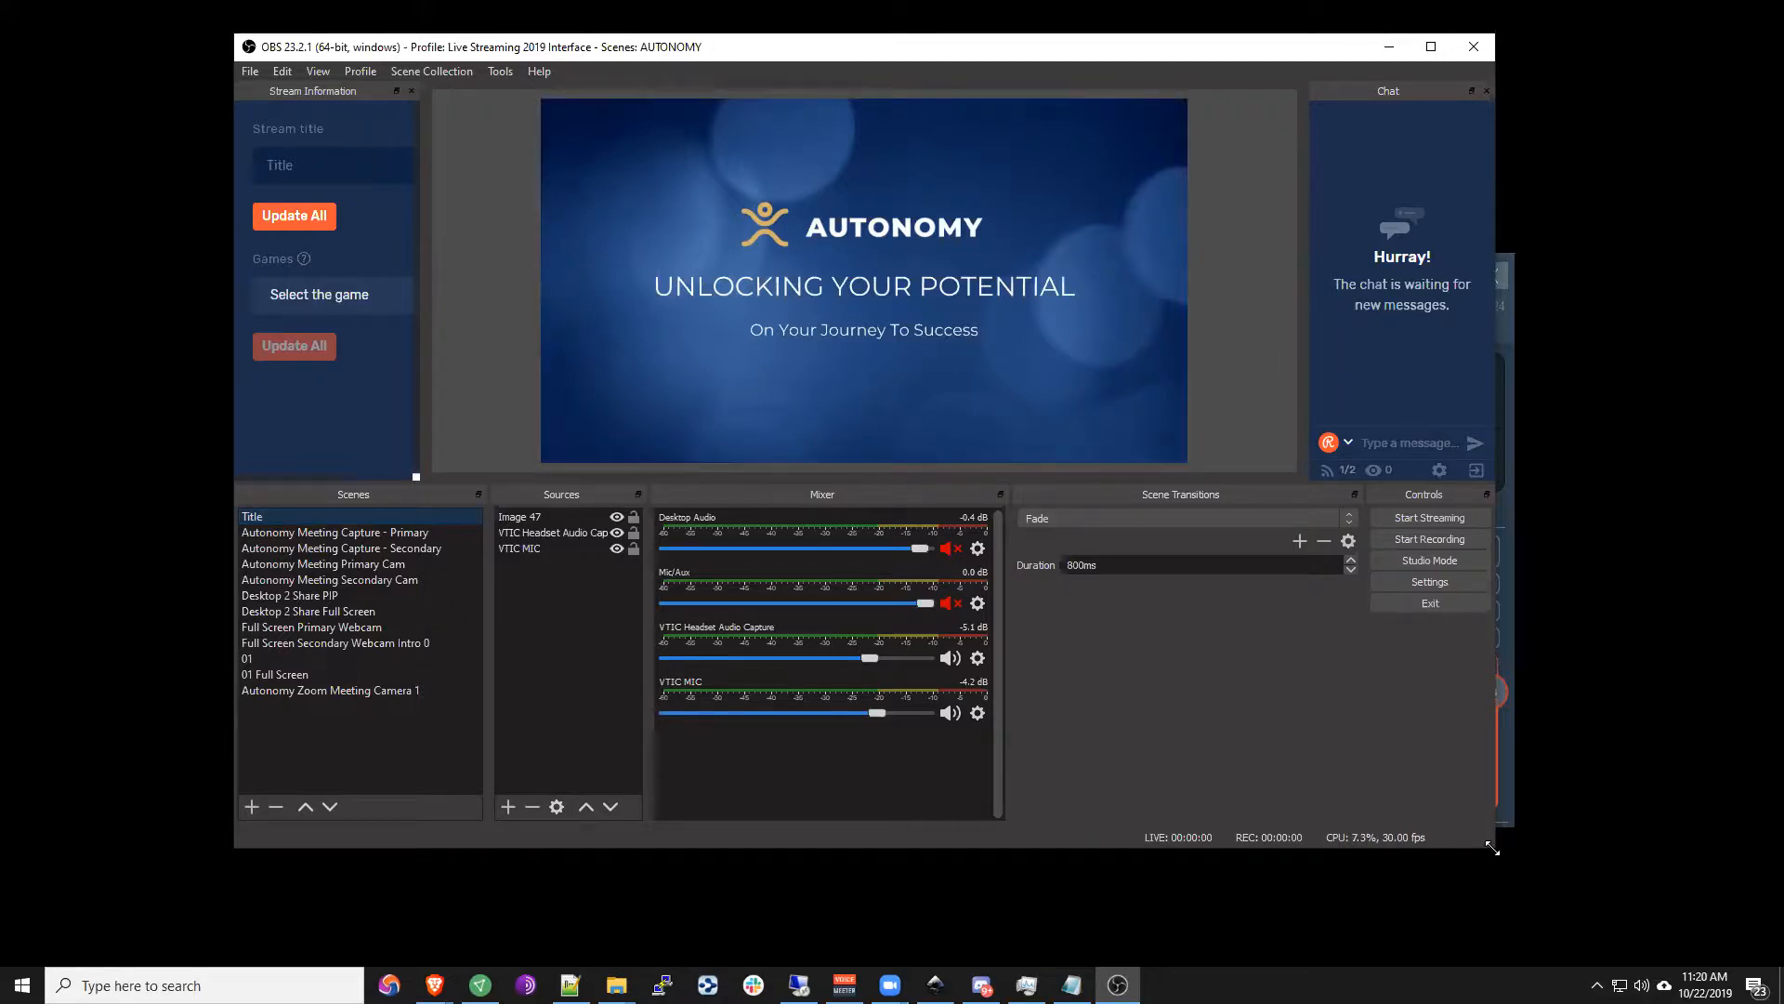
drag(1493, 848, 1601, 906)
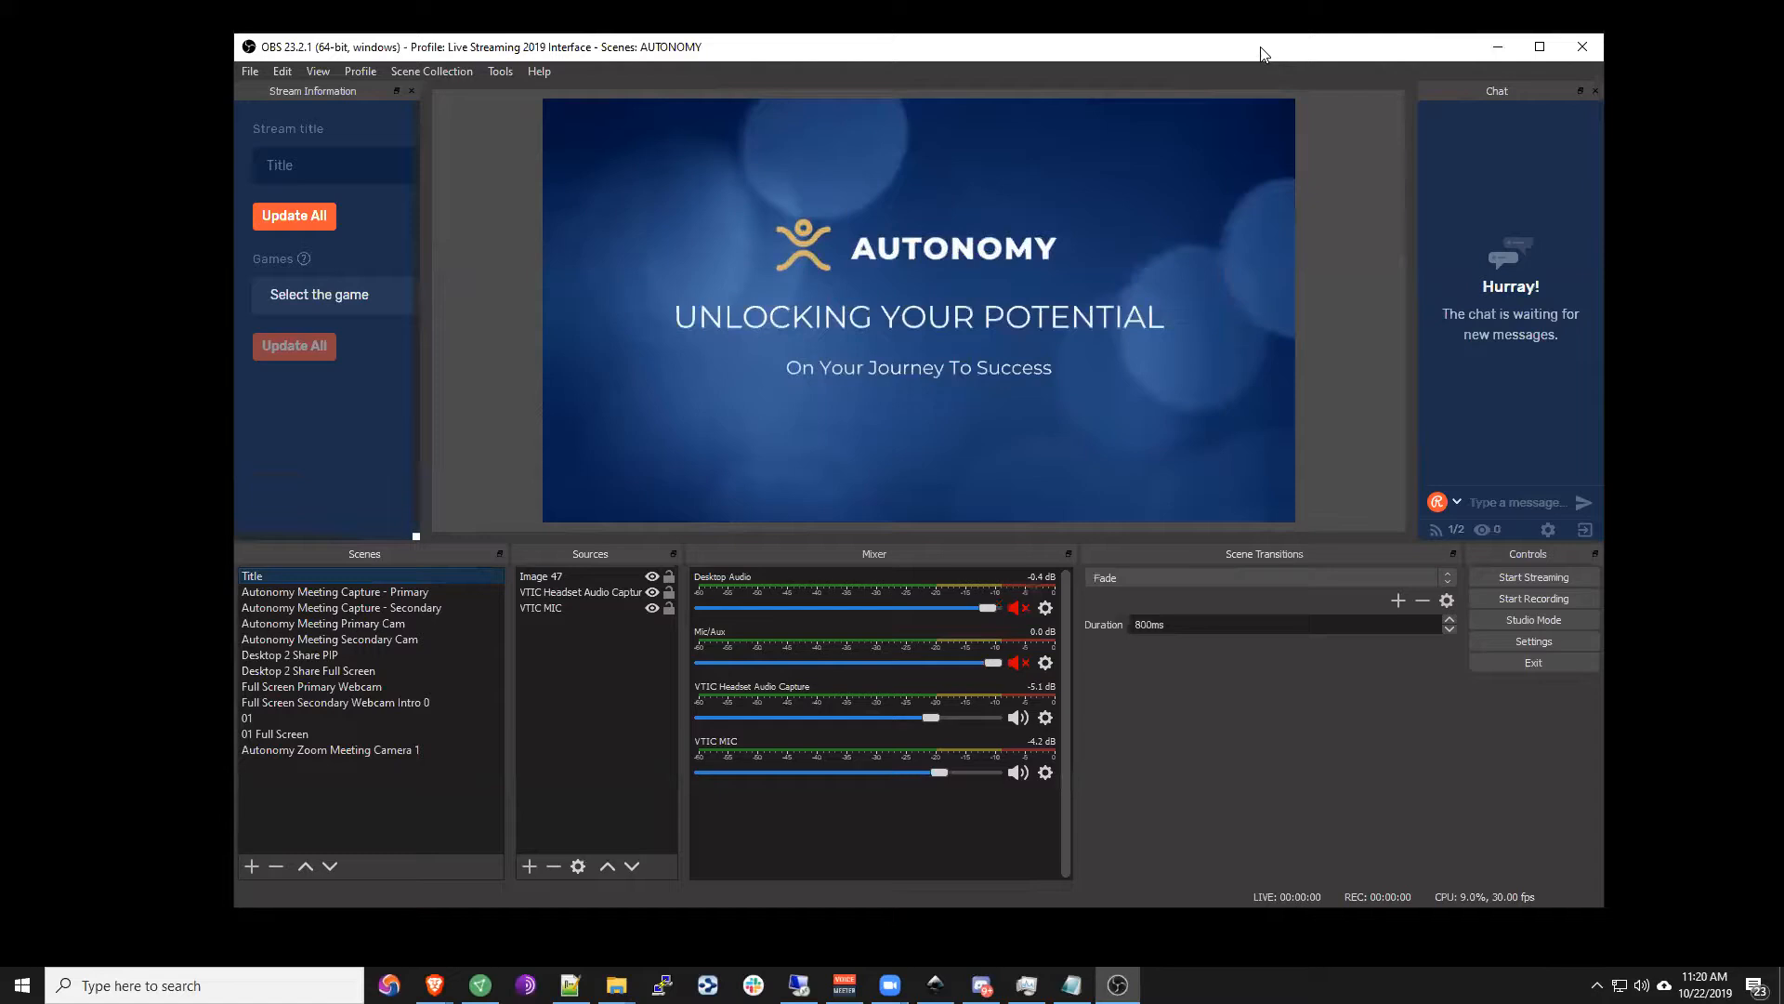
drag(1264, 53, 1229, 48)
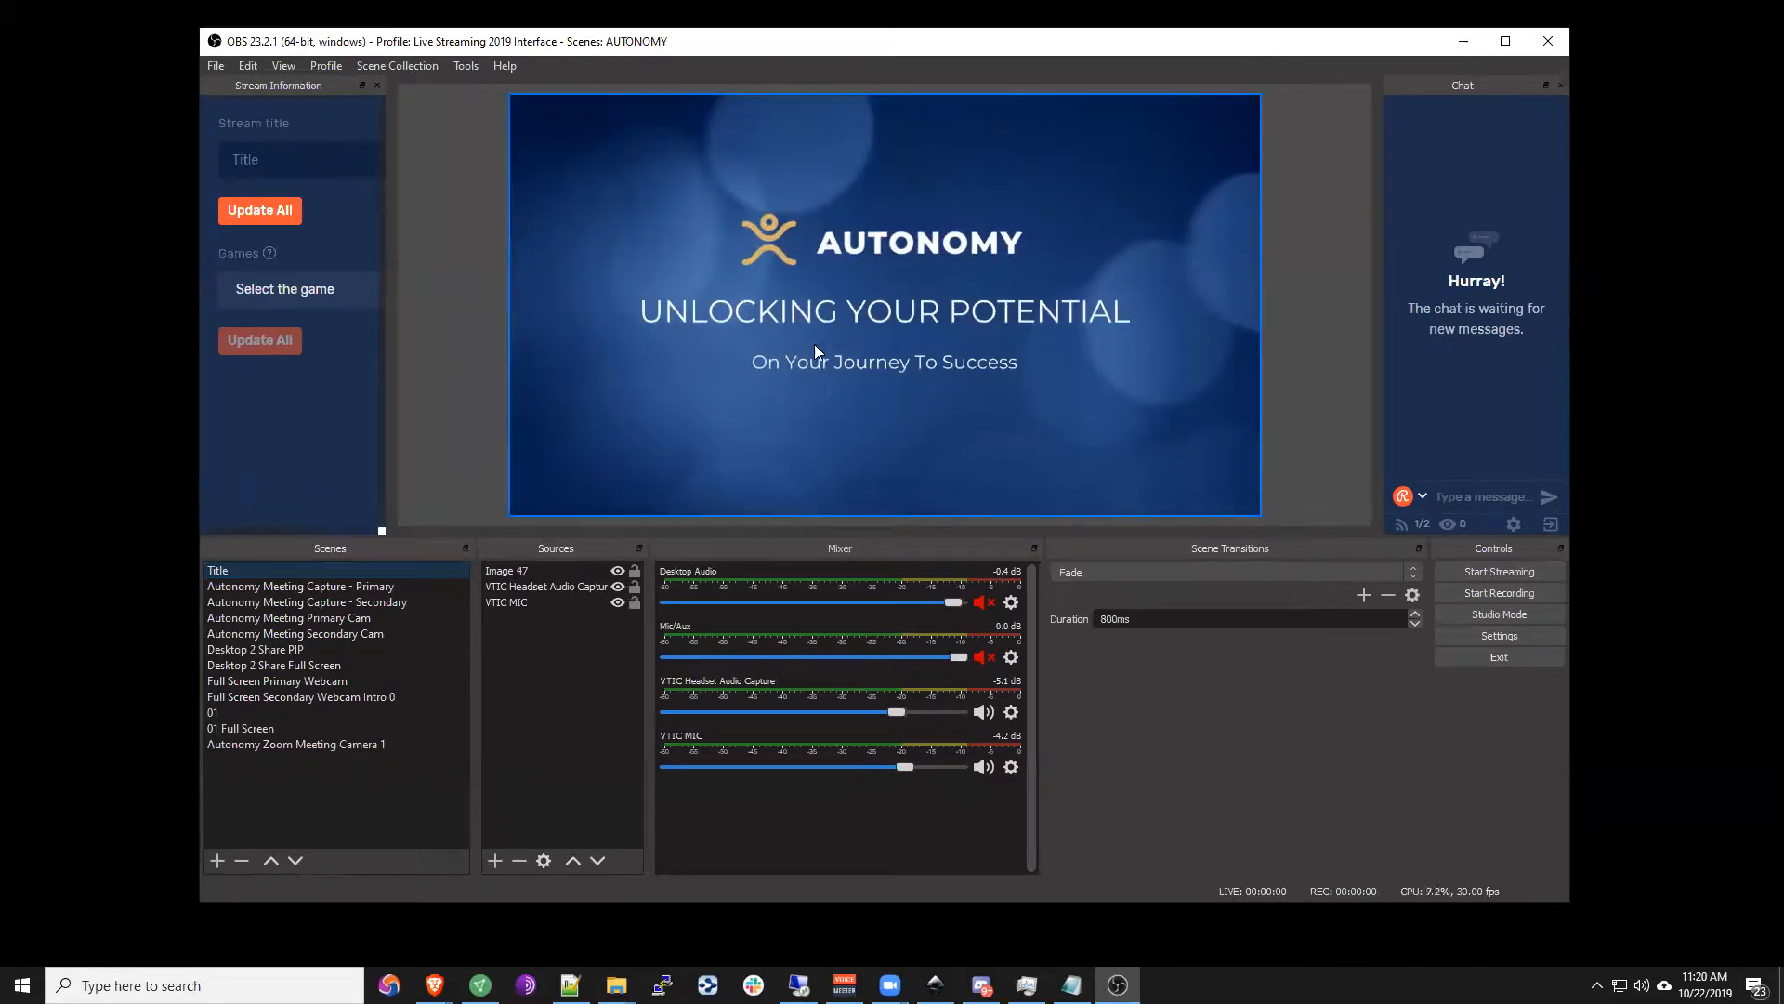
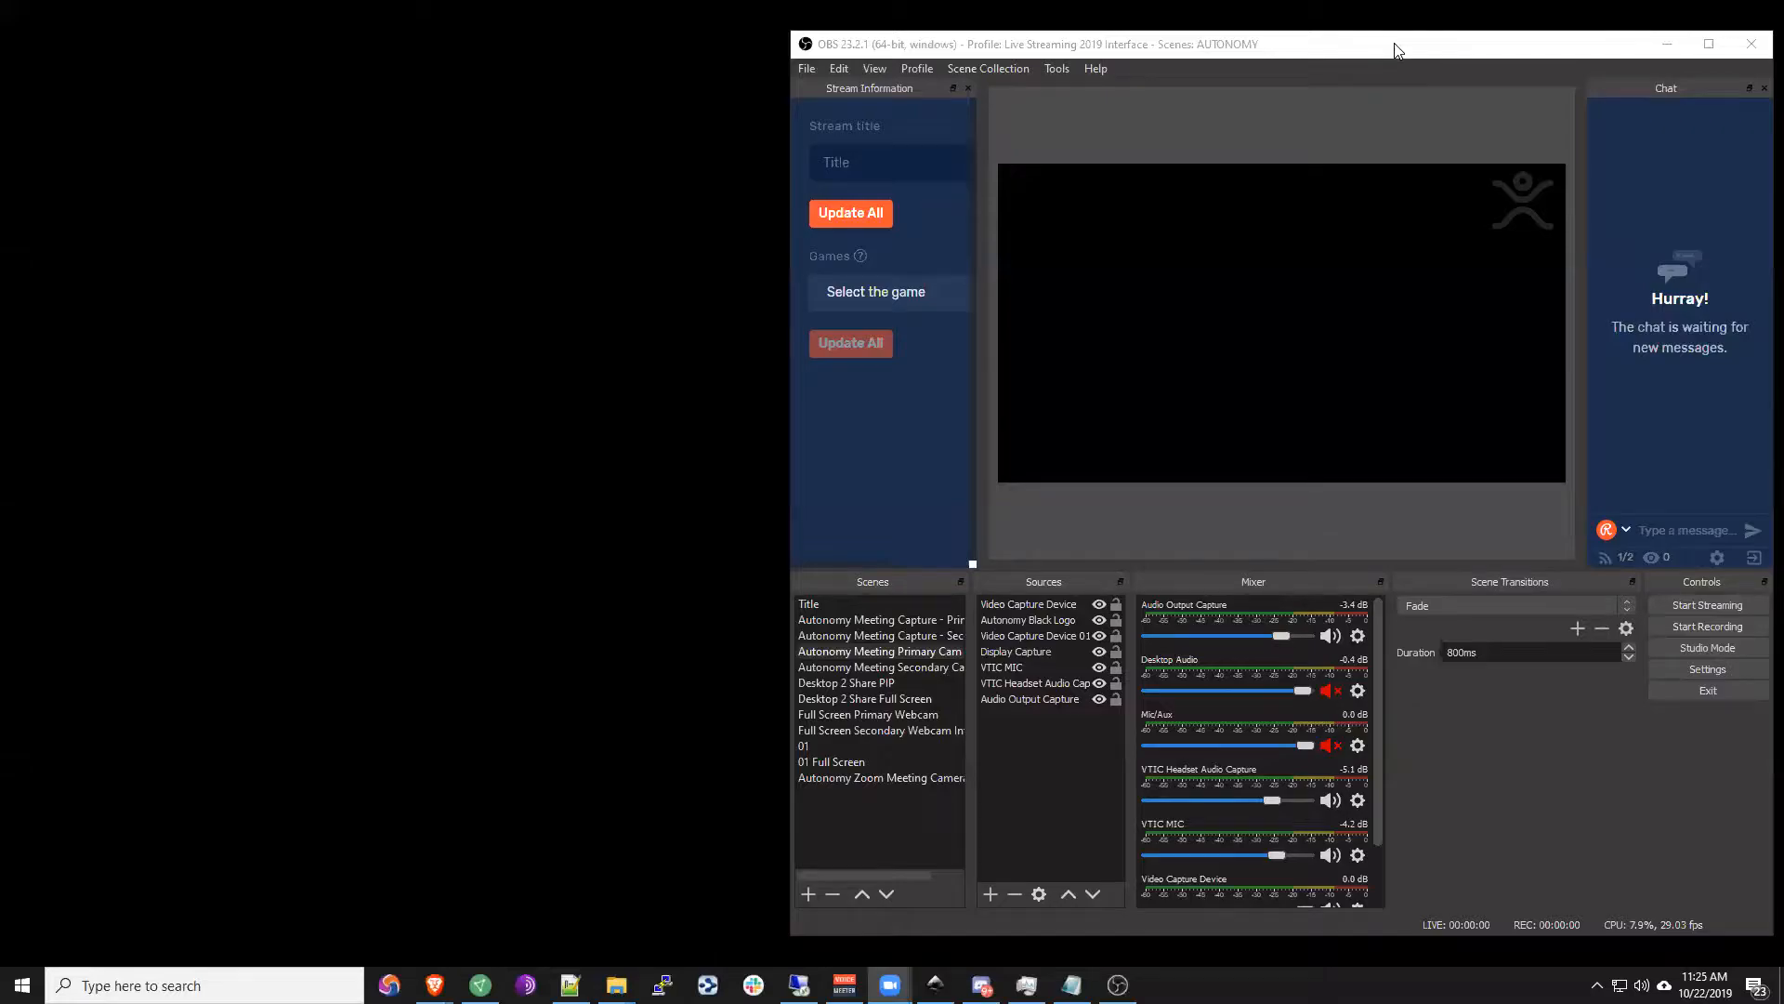
Step: Maximize the OBS window and switch the scene collection to 19-09-29 - The Secondary Matrix
drag(1395, 45, 1029, 57)
click(1355, 56)
click(268, 32)
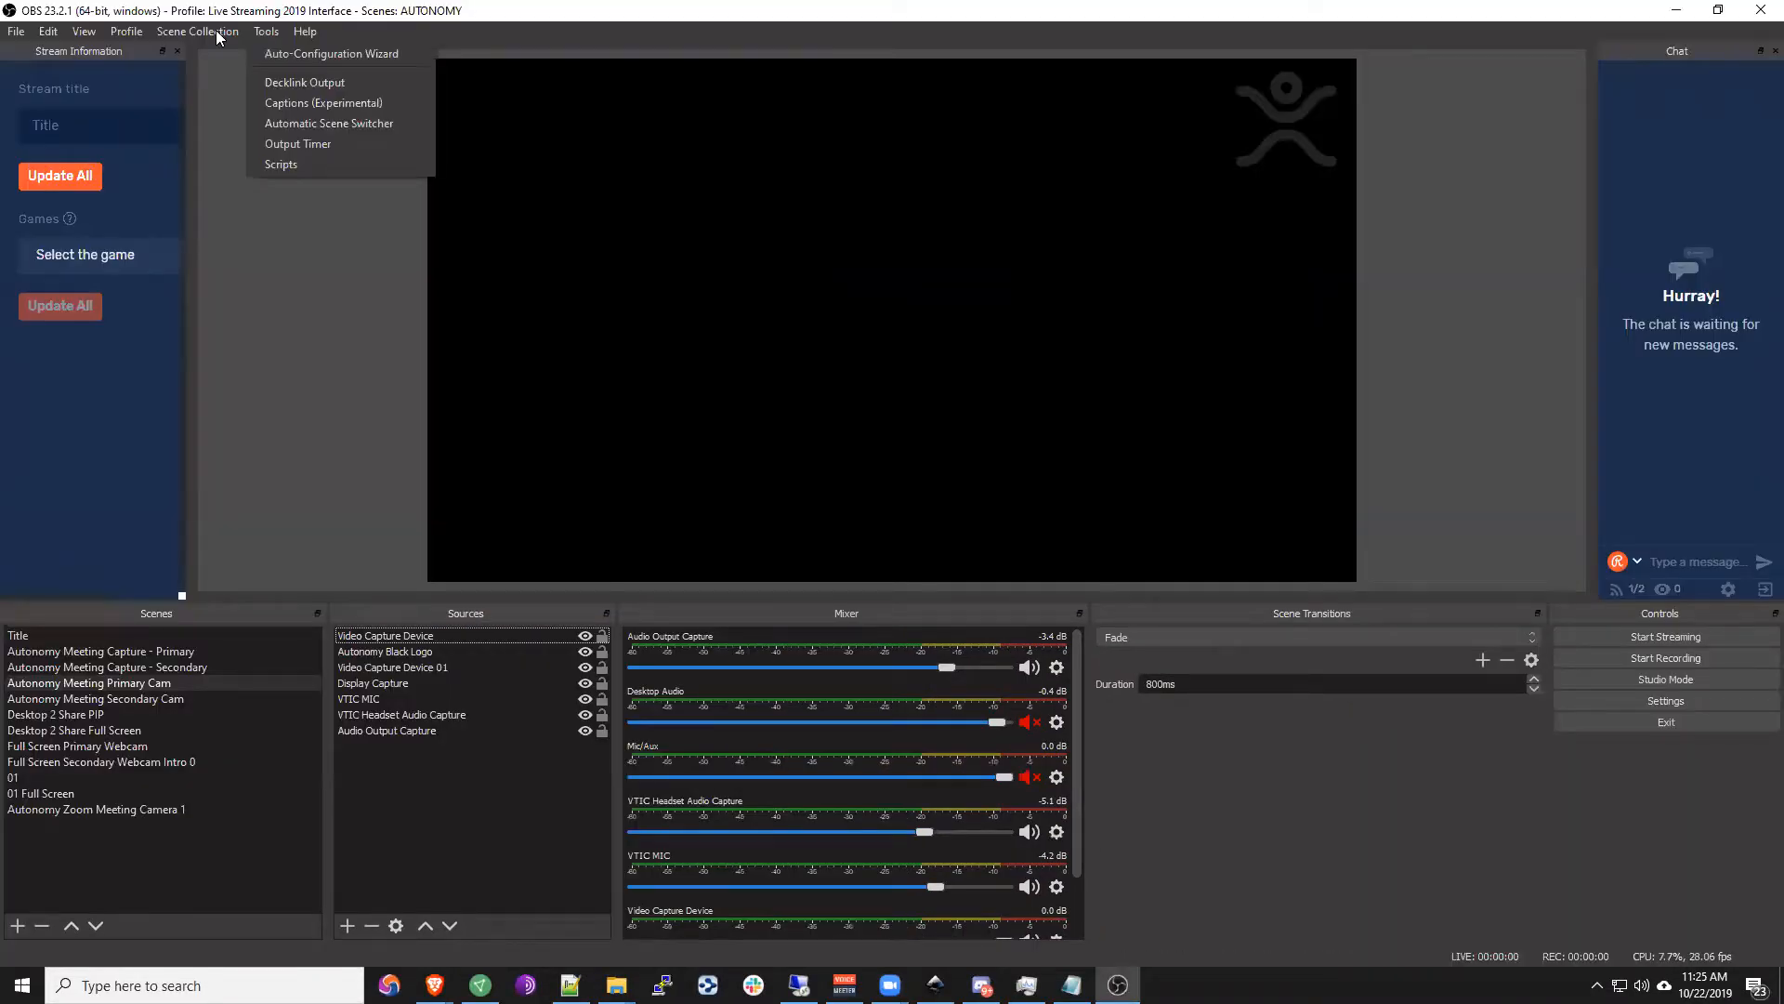
mouse_move(220, 35)
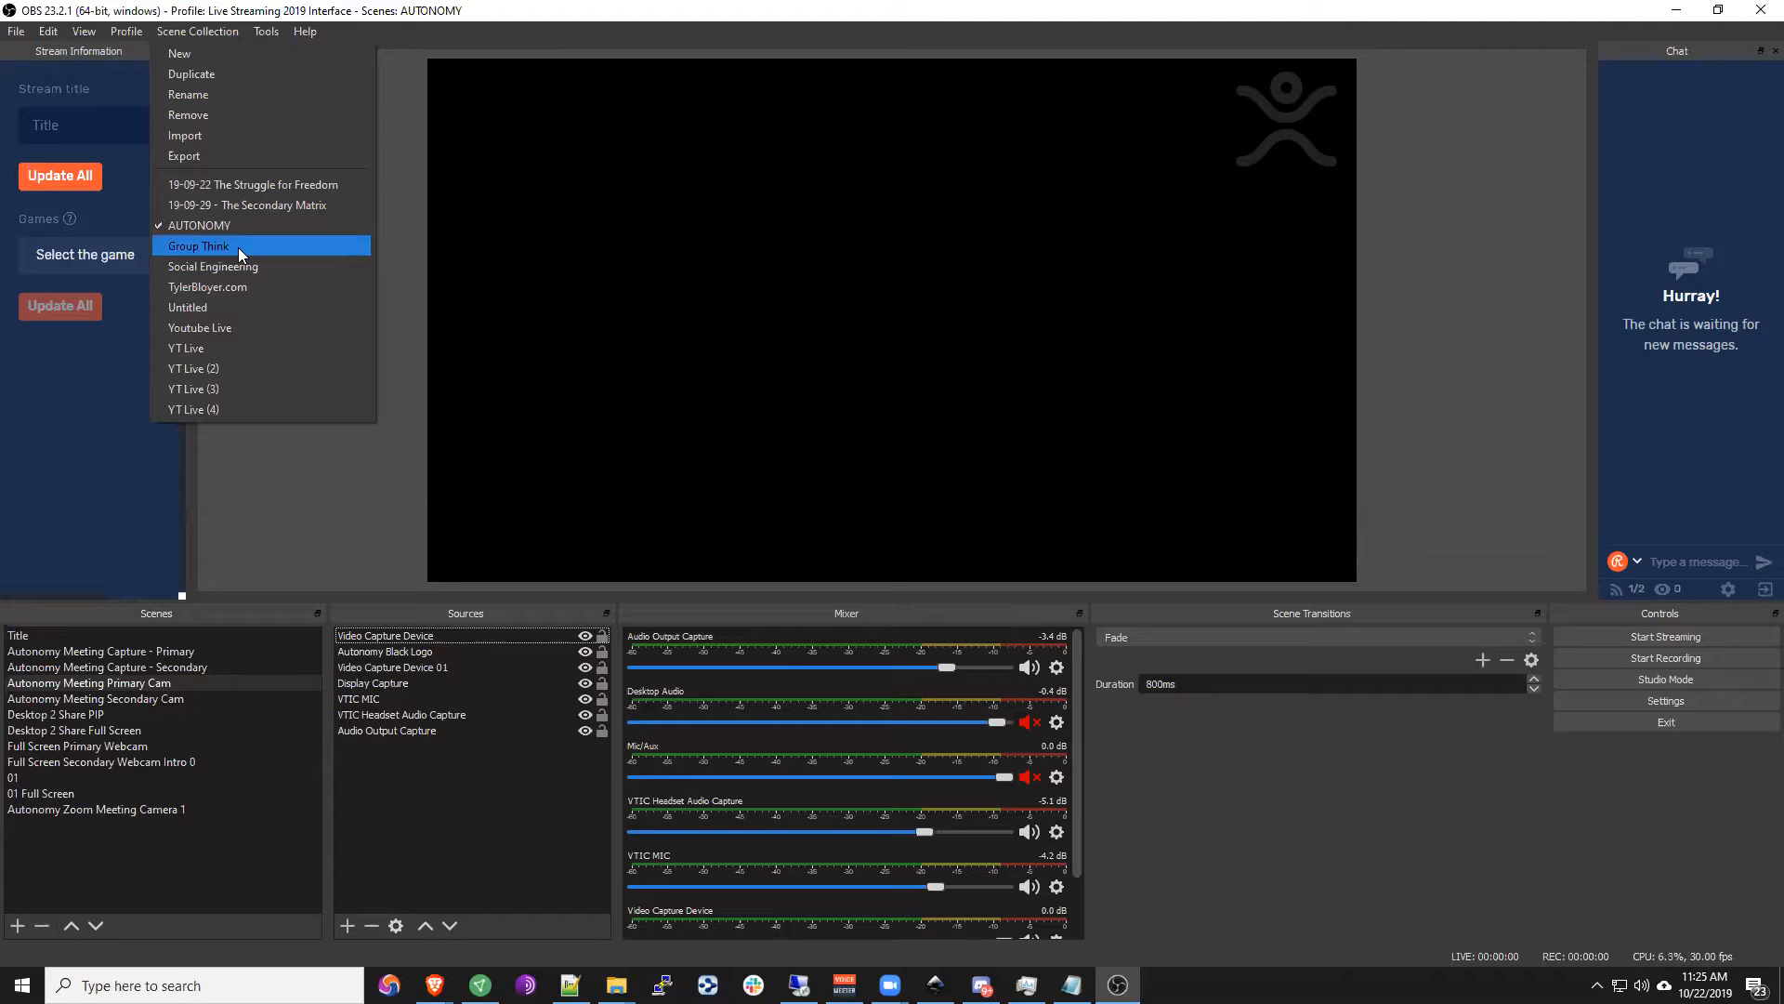
click(238, 208)
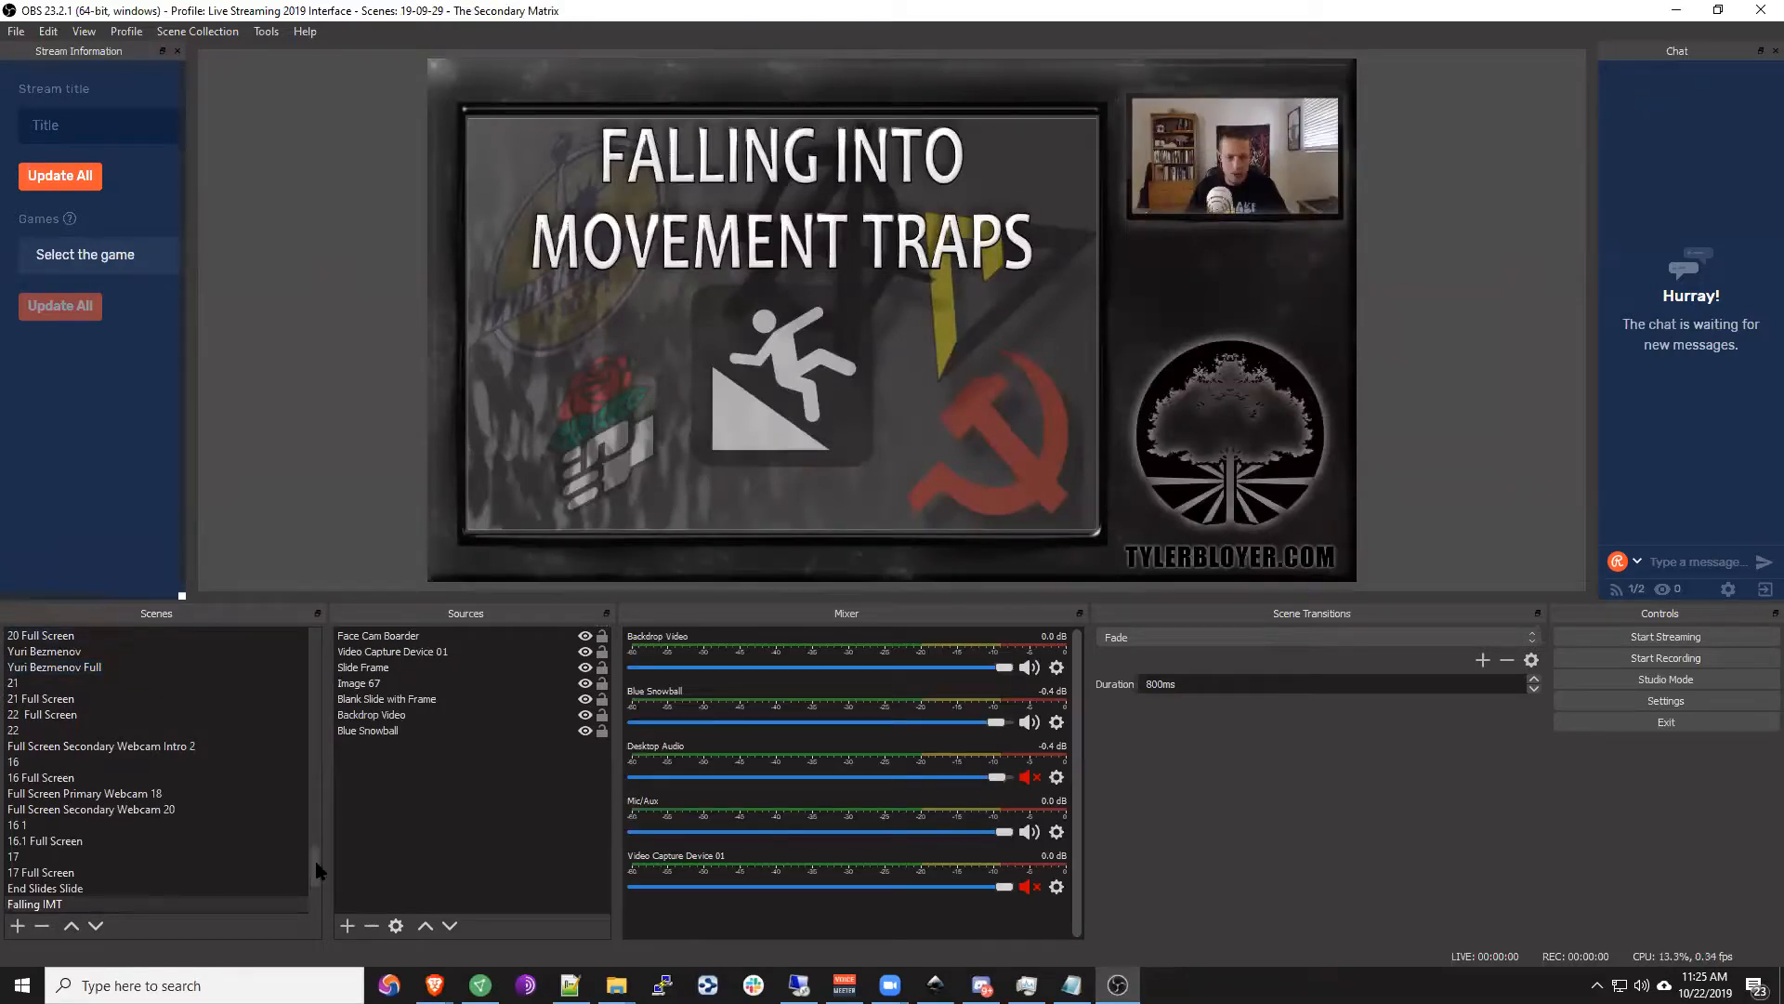
Step: Preview the scenes 18 Full Screen, Antony Sutton and Antony Sutton Full Screen in turn
scroll(310, 873, up, 4)
scroll(56, 716, up, 1)
click(56, 715)
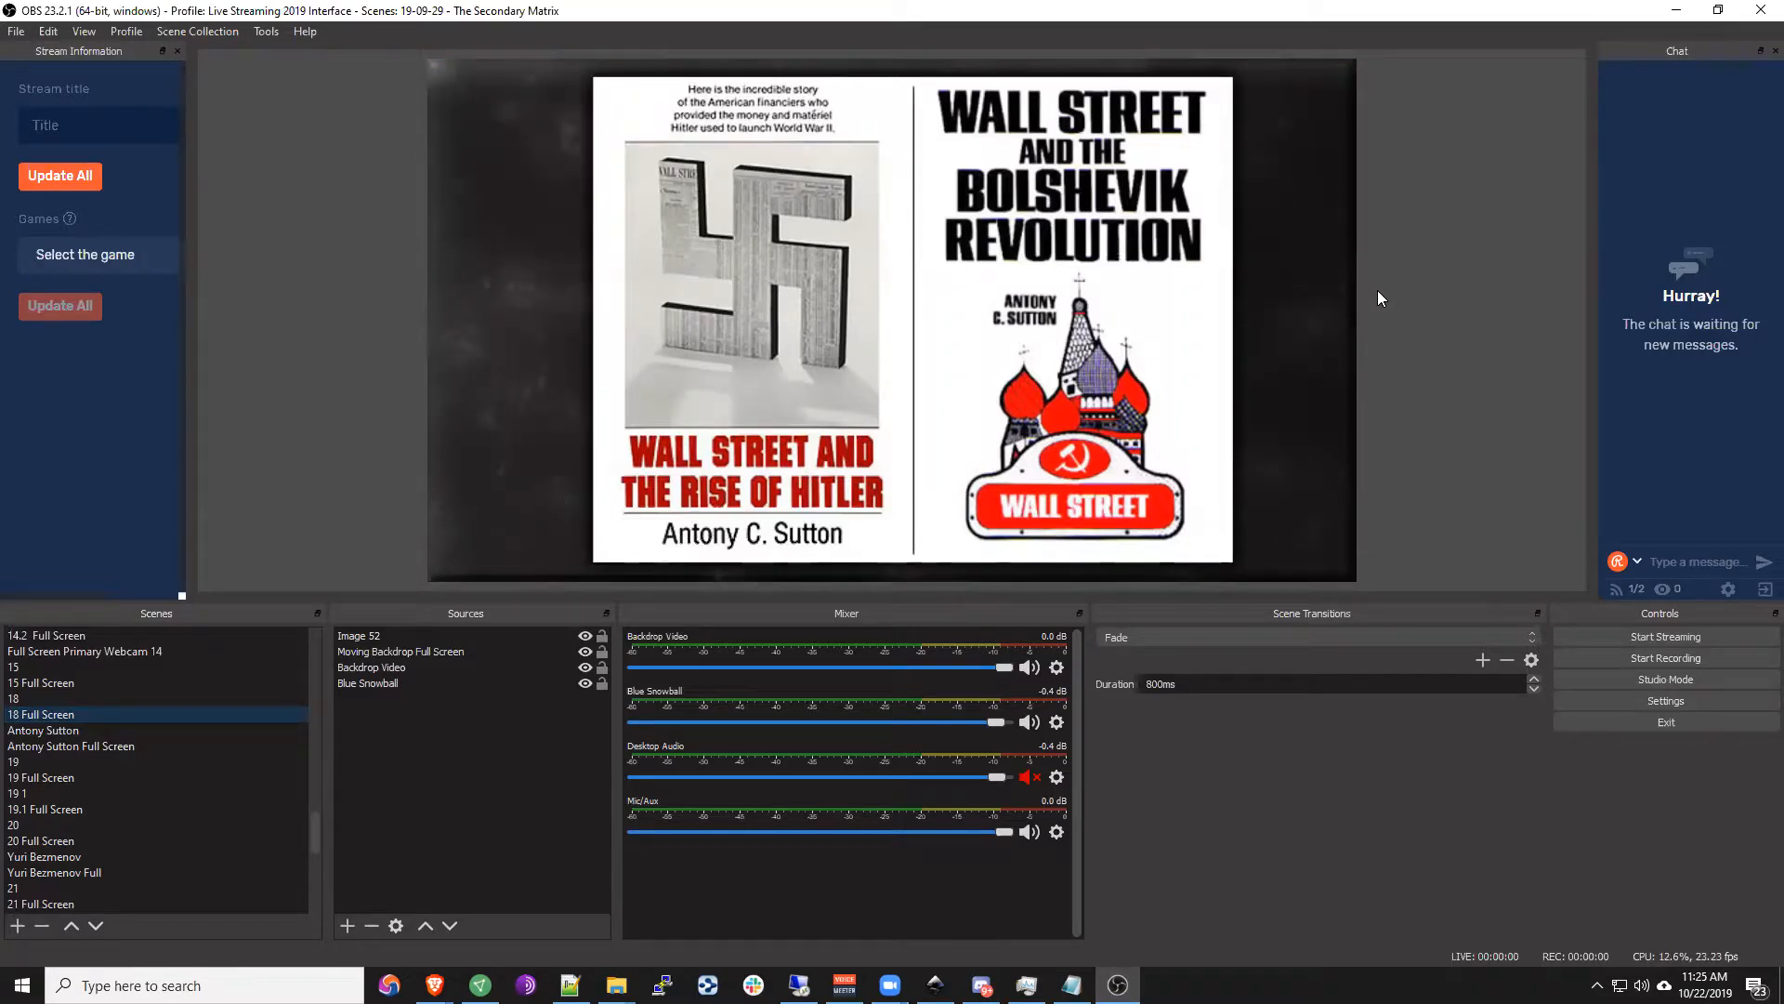
key(Down)
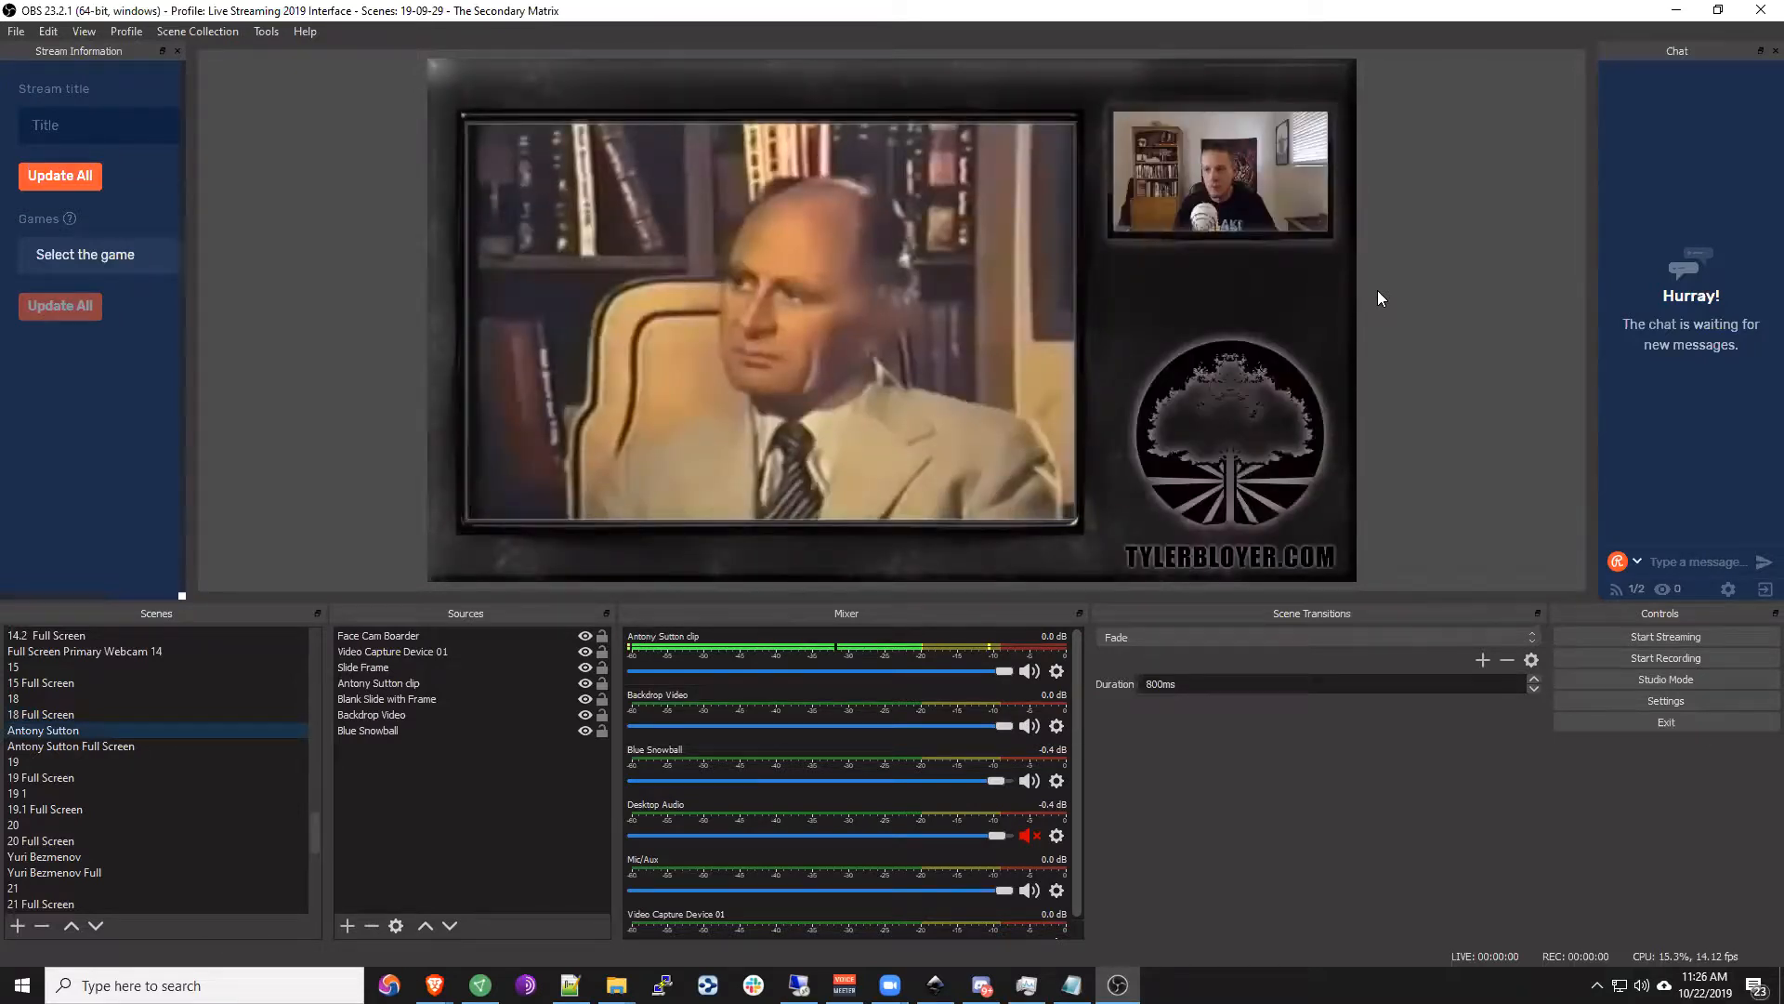
key(Down)
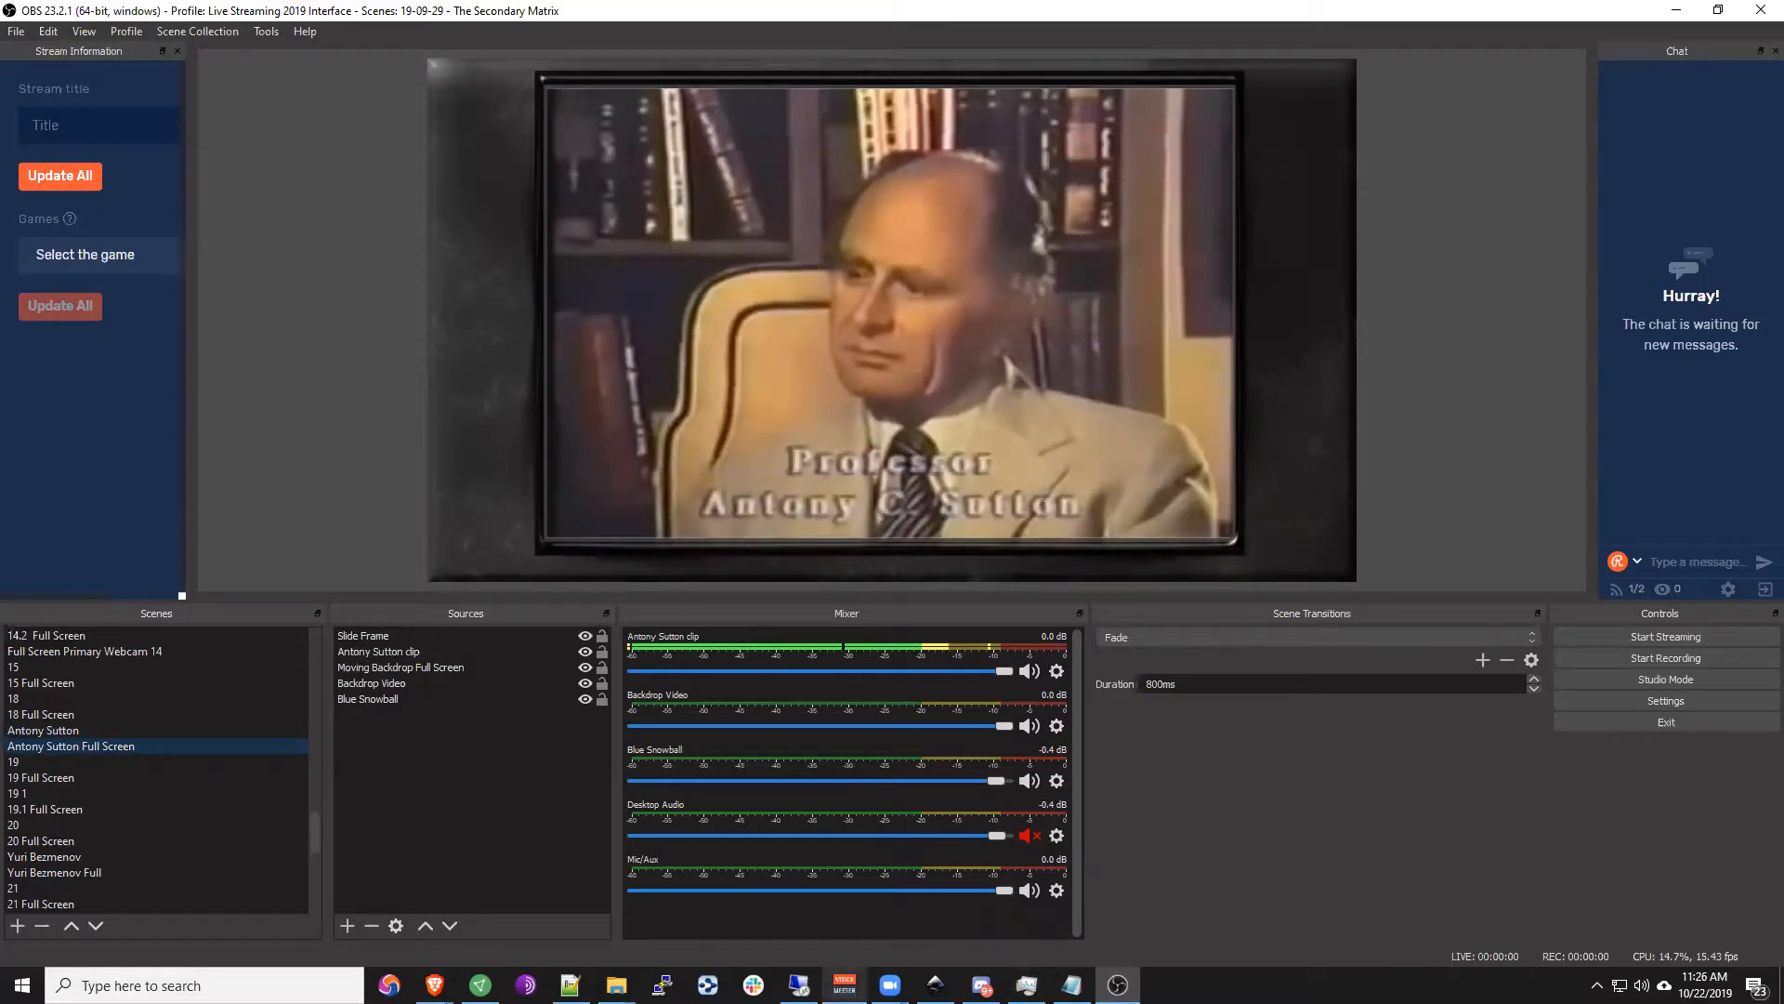
Step: Look at the VoiceMeeter Banana mixer, minimize it and return to the Antony Sutton Full Screen scene in OBS
key(alt+Tab)
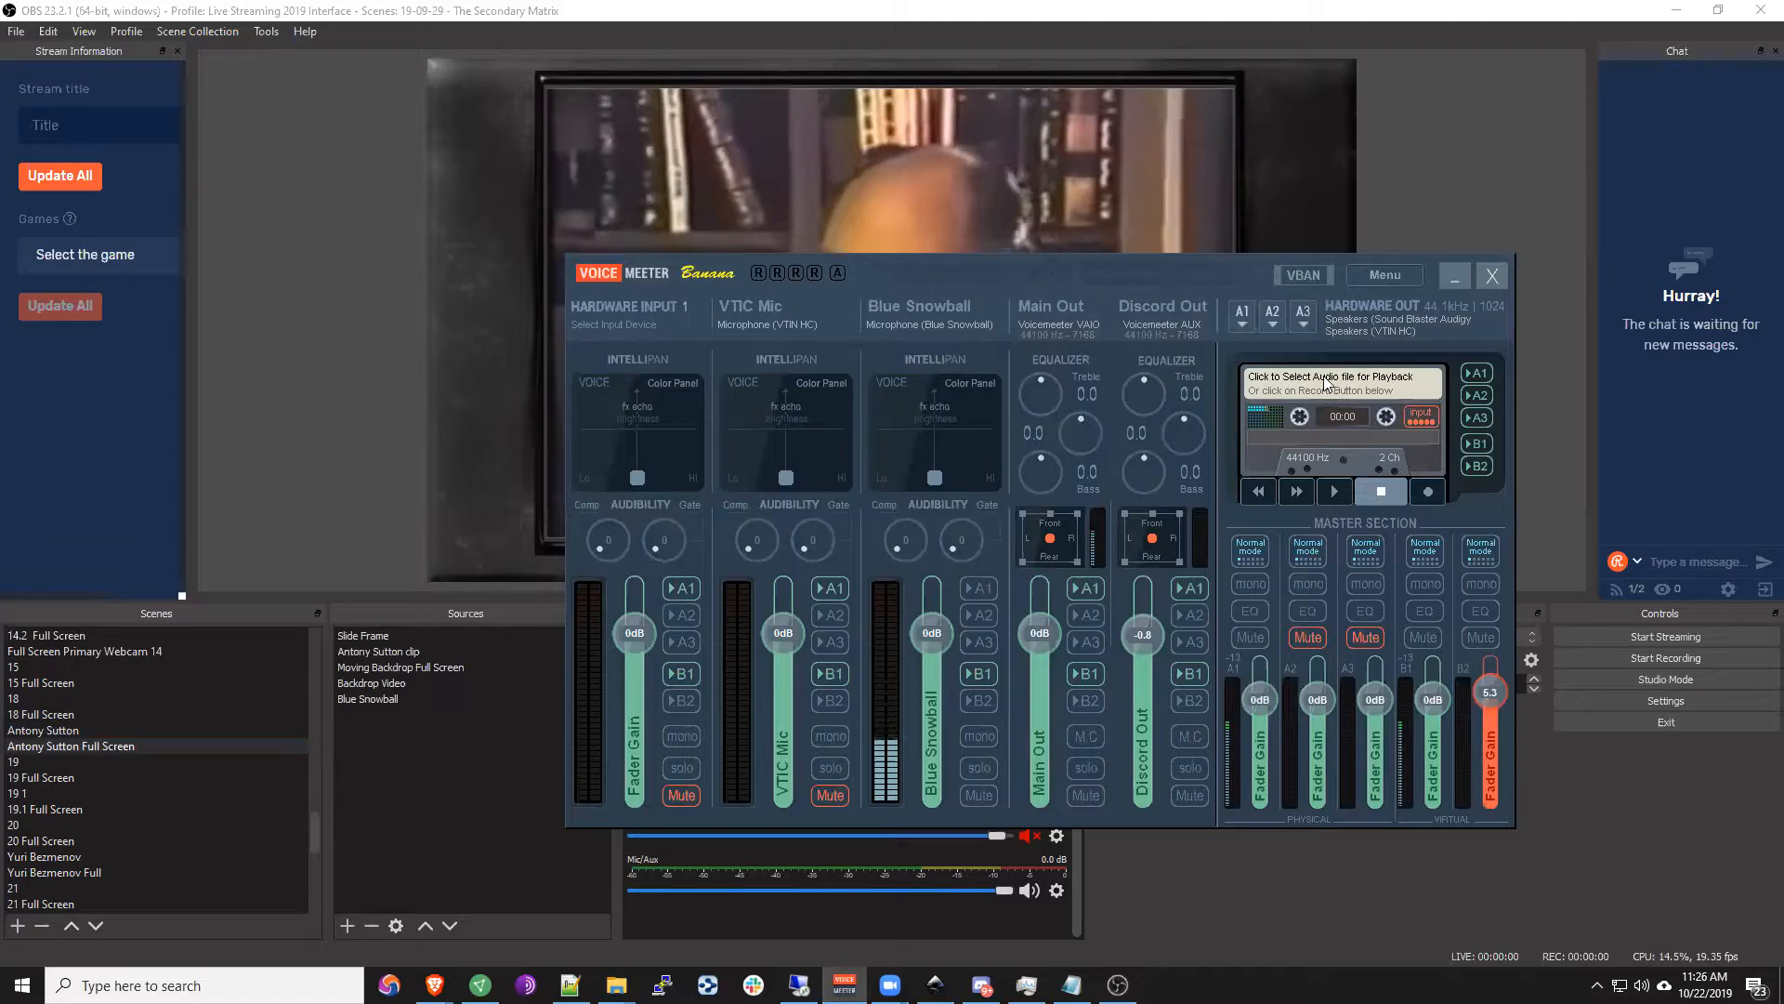
click(1454, 277)
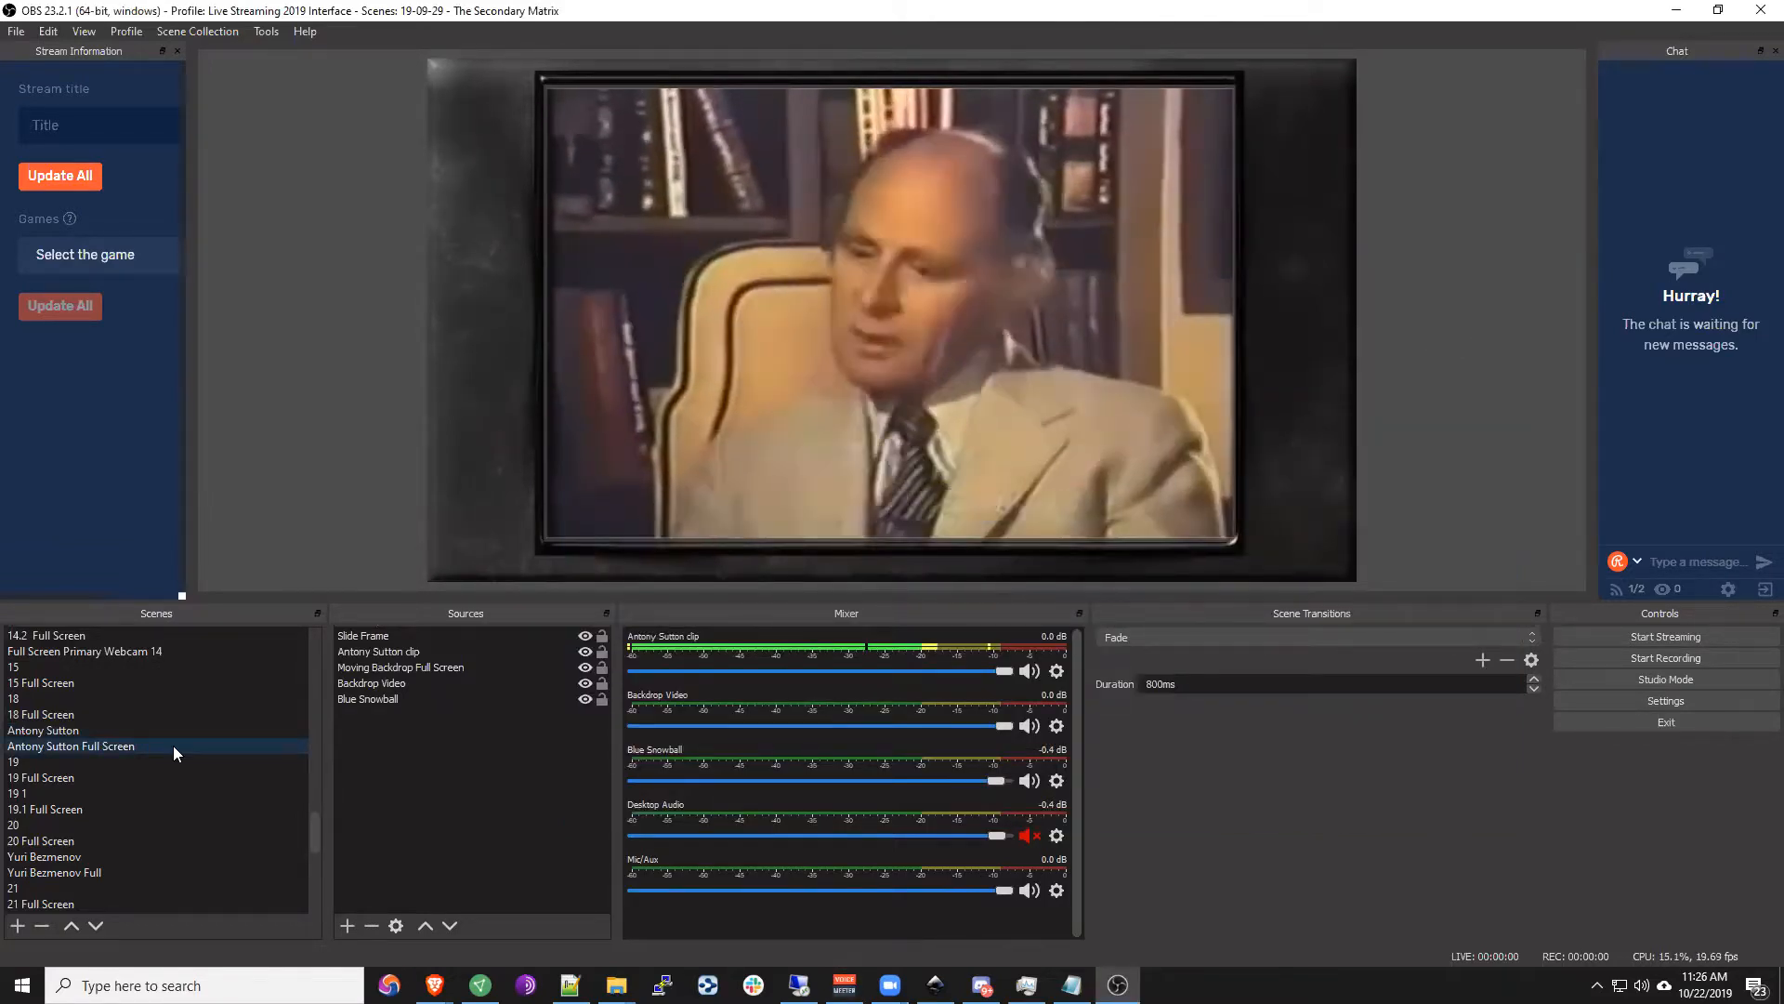
click(104, 752)
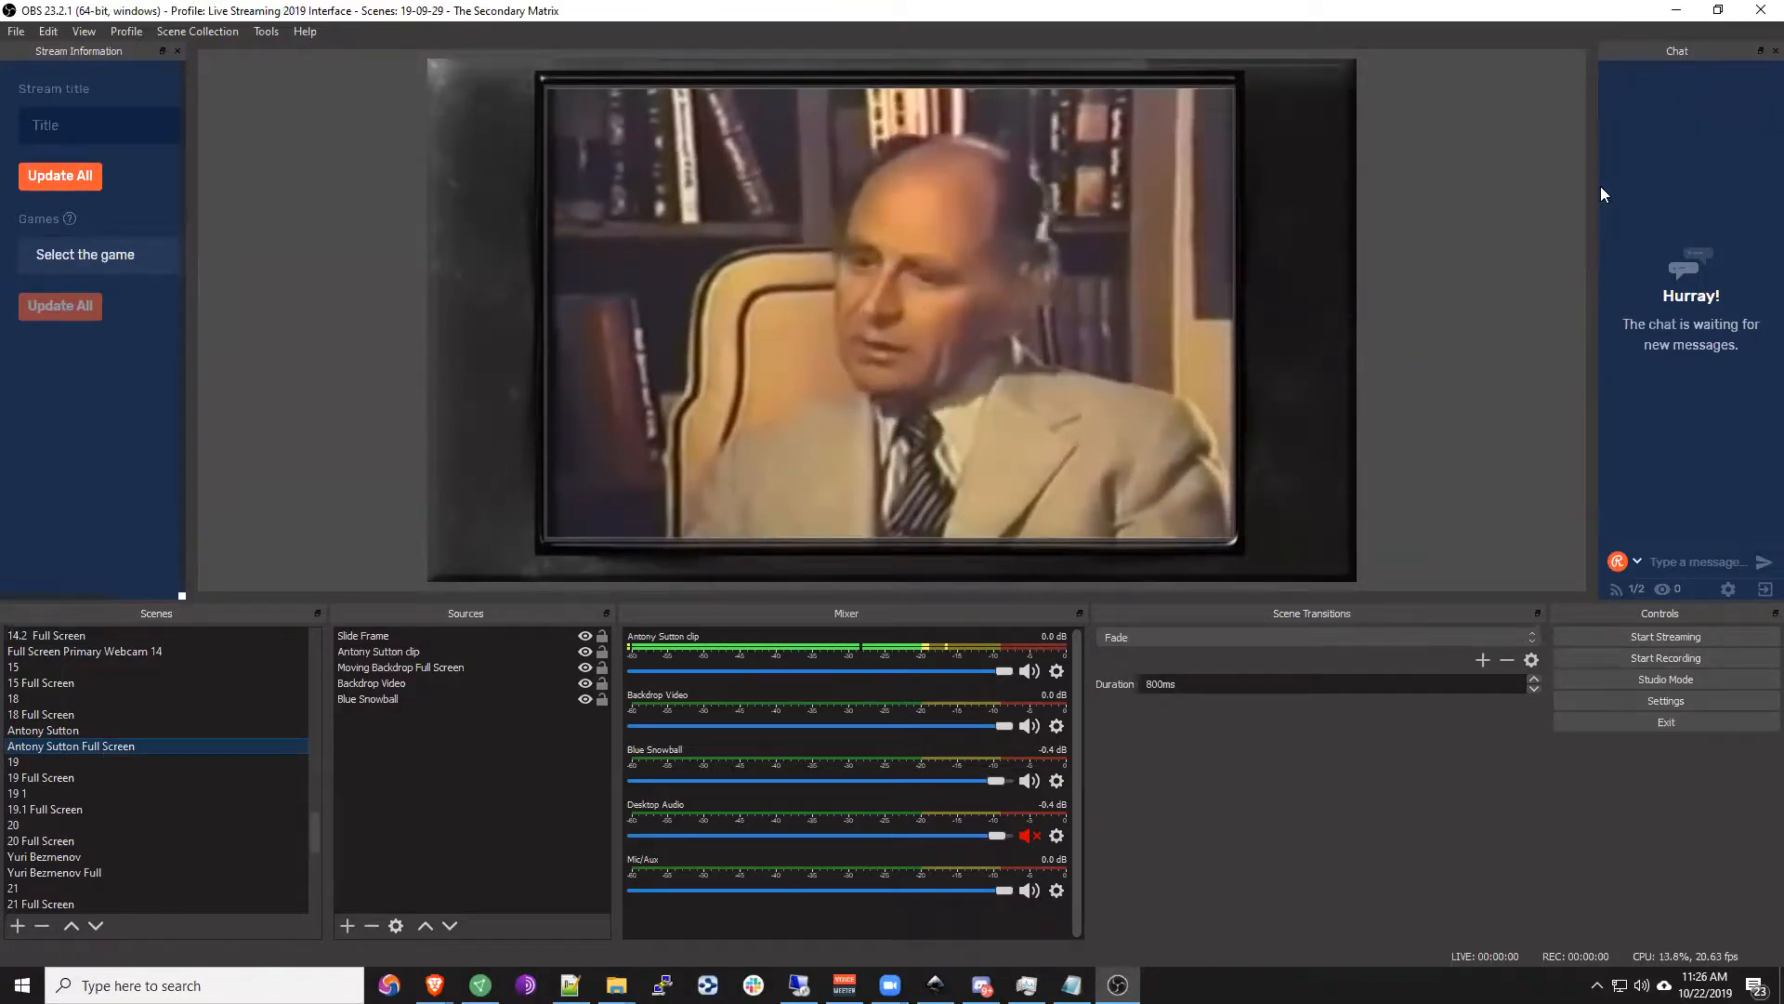
Step: Restore OBS to a smaller window and mute the Antony Sutton clip's audio in the Antony Sutton scene
click(1722, 9)
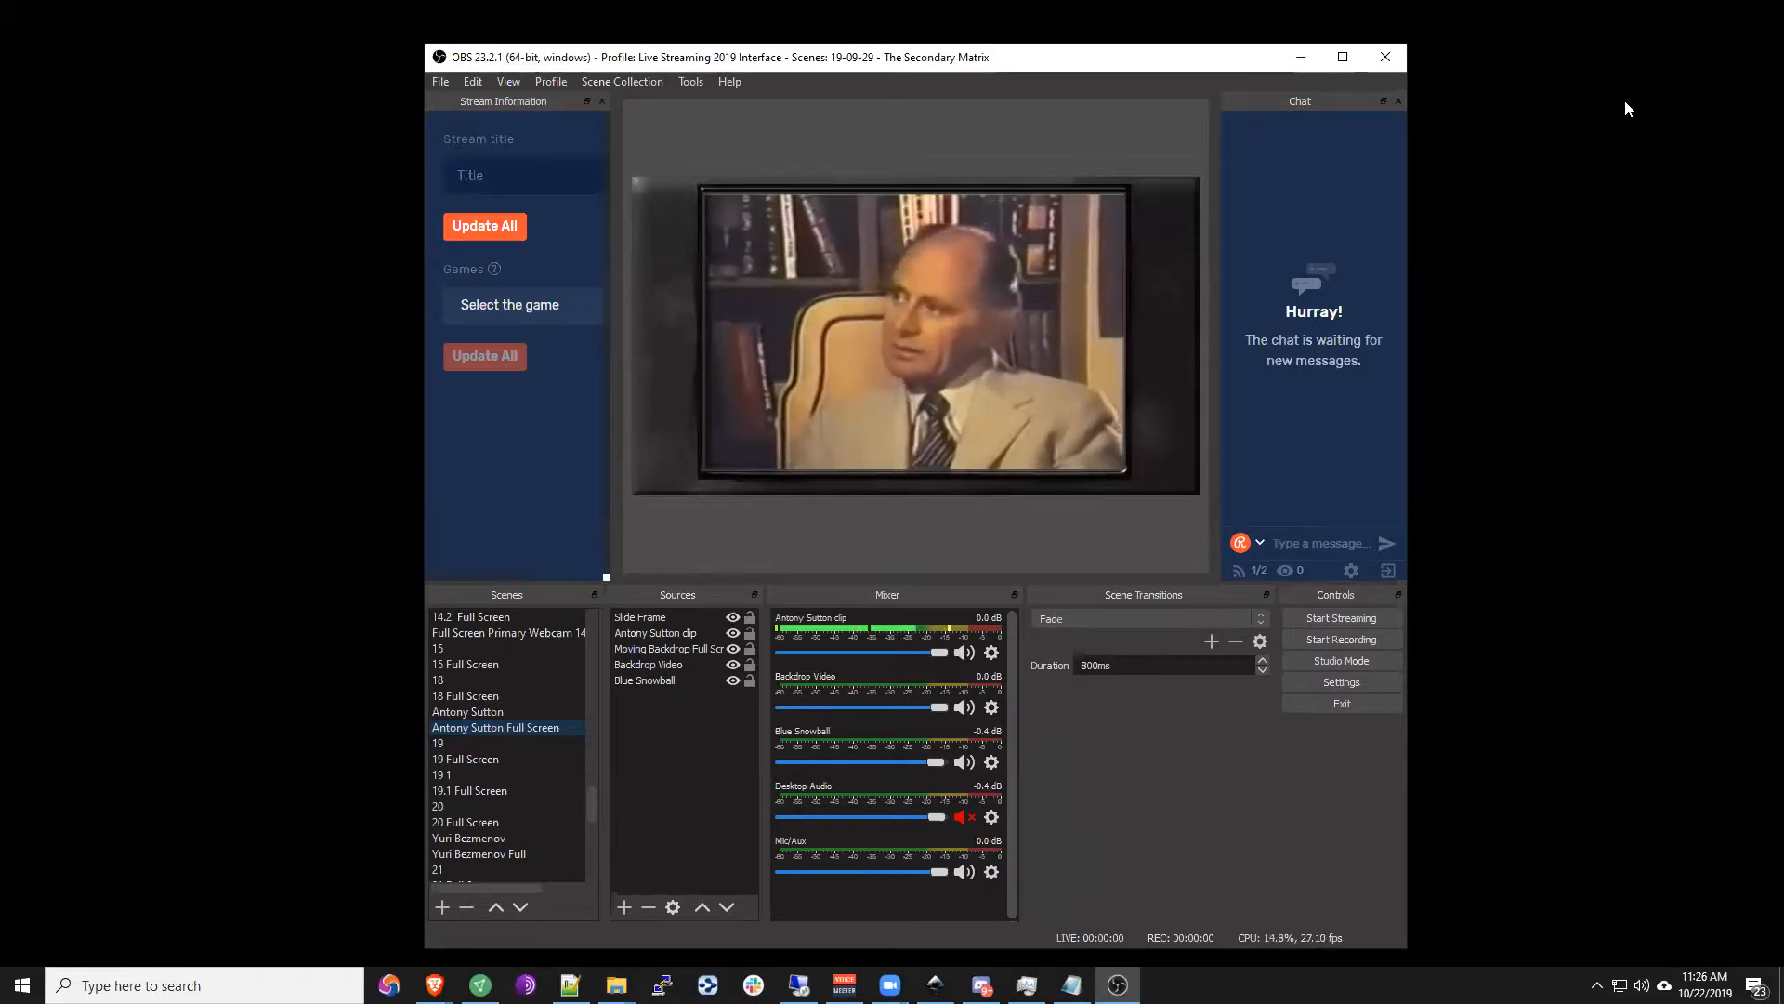
click(460, 738)
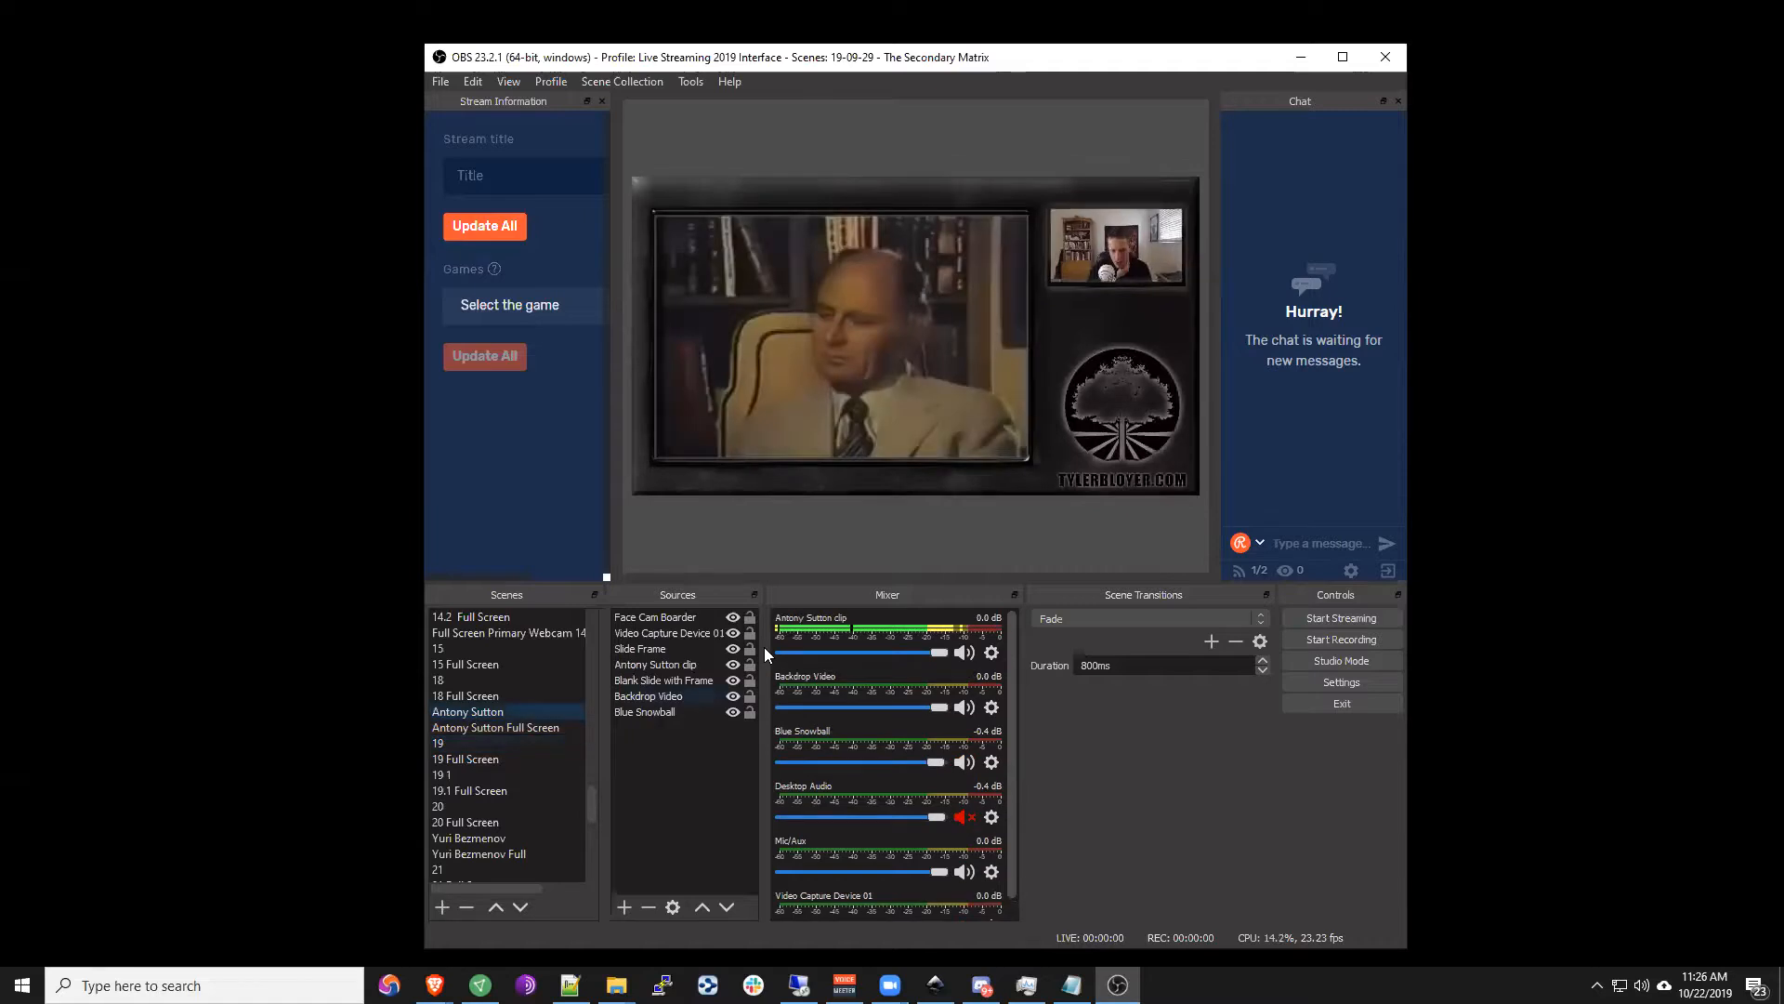
click(966, 652)
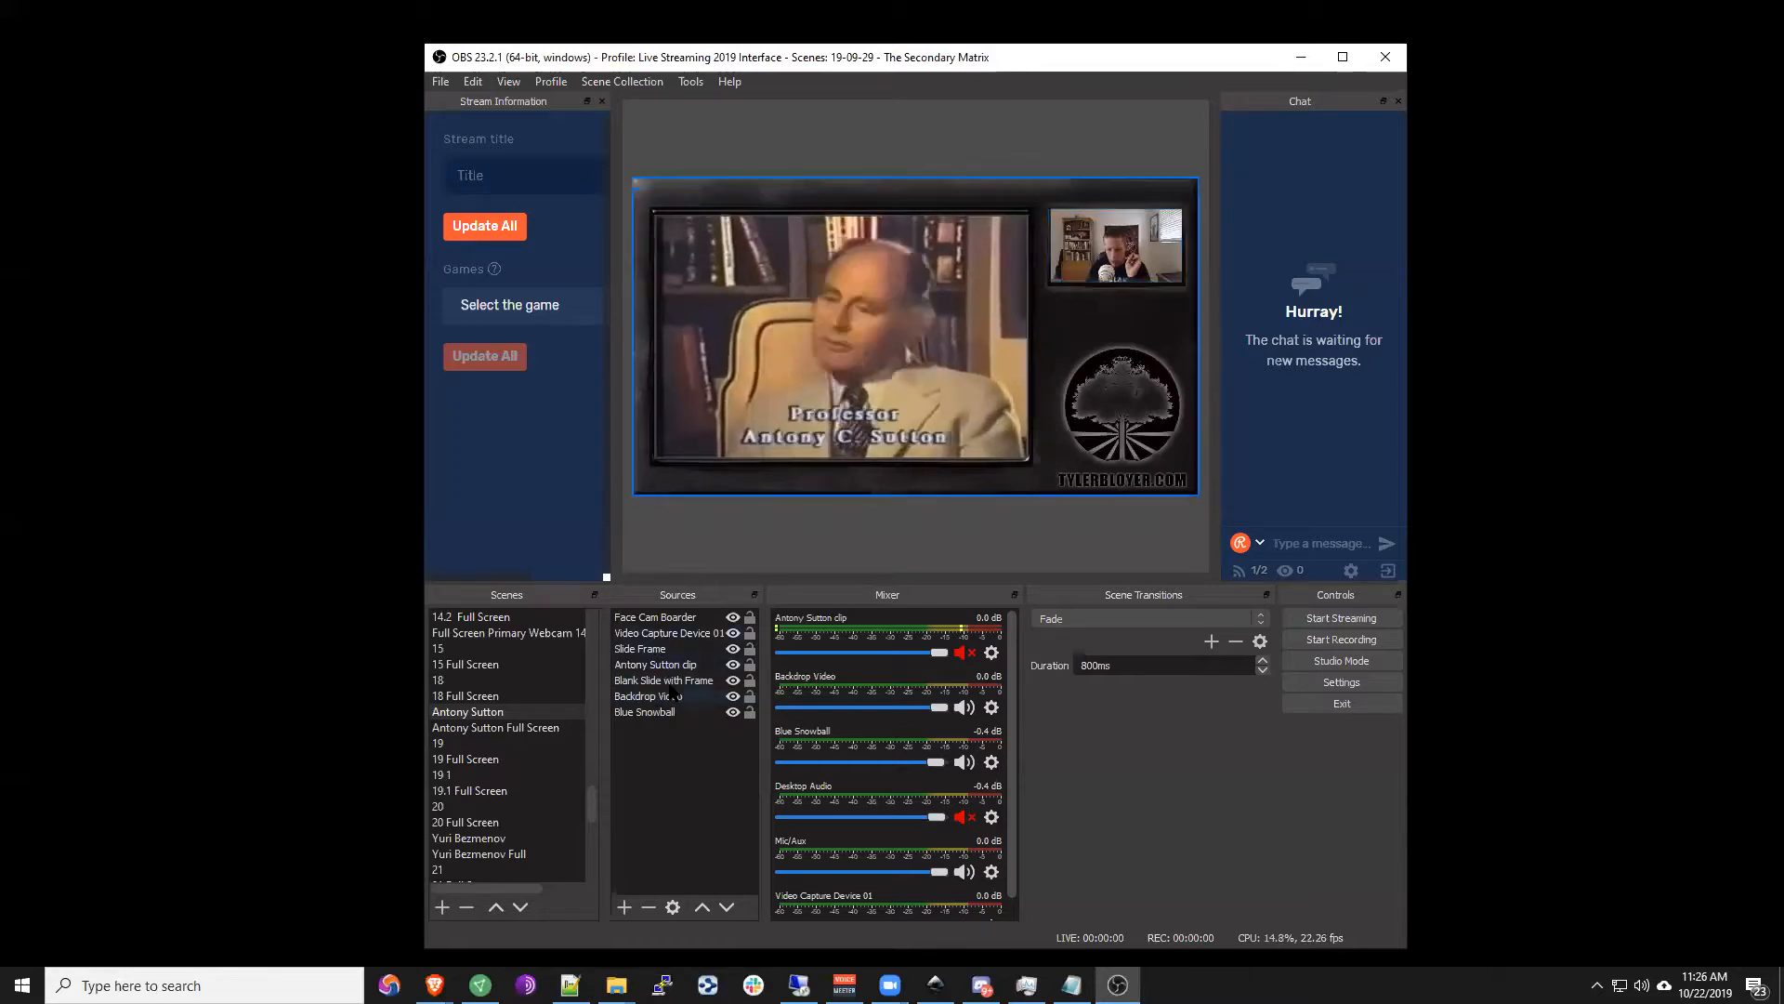
Step: Examine the Video Capture Device 01 source and the properties of the Antony Sutton clip source
click(675, 633)
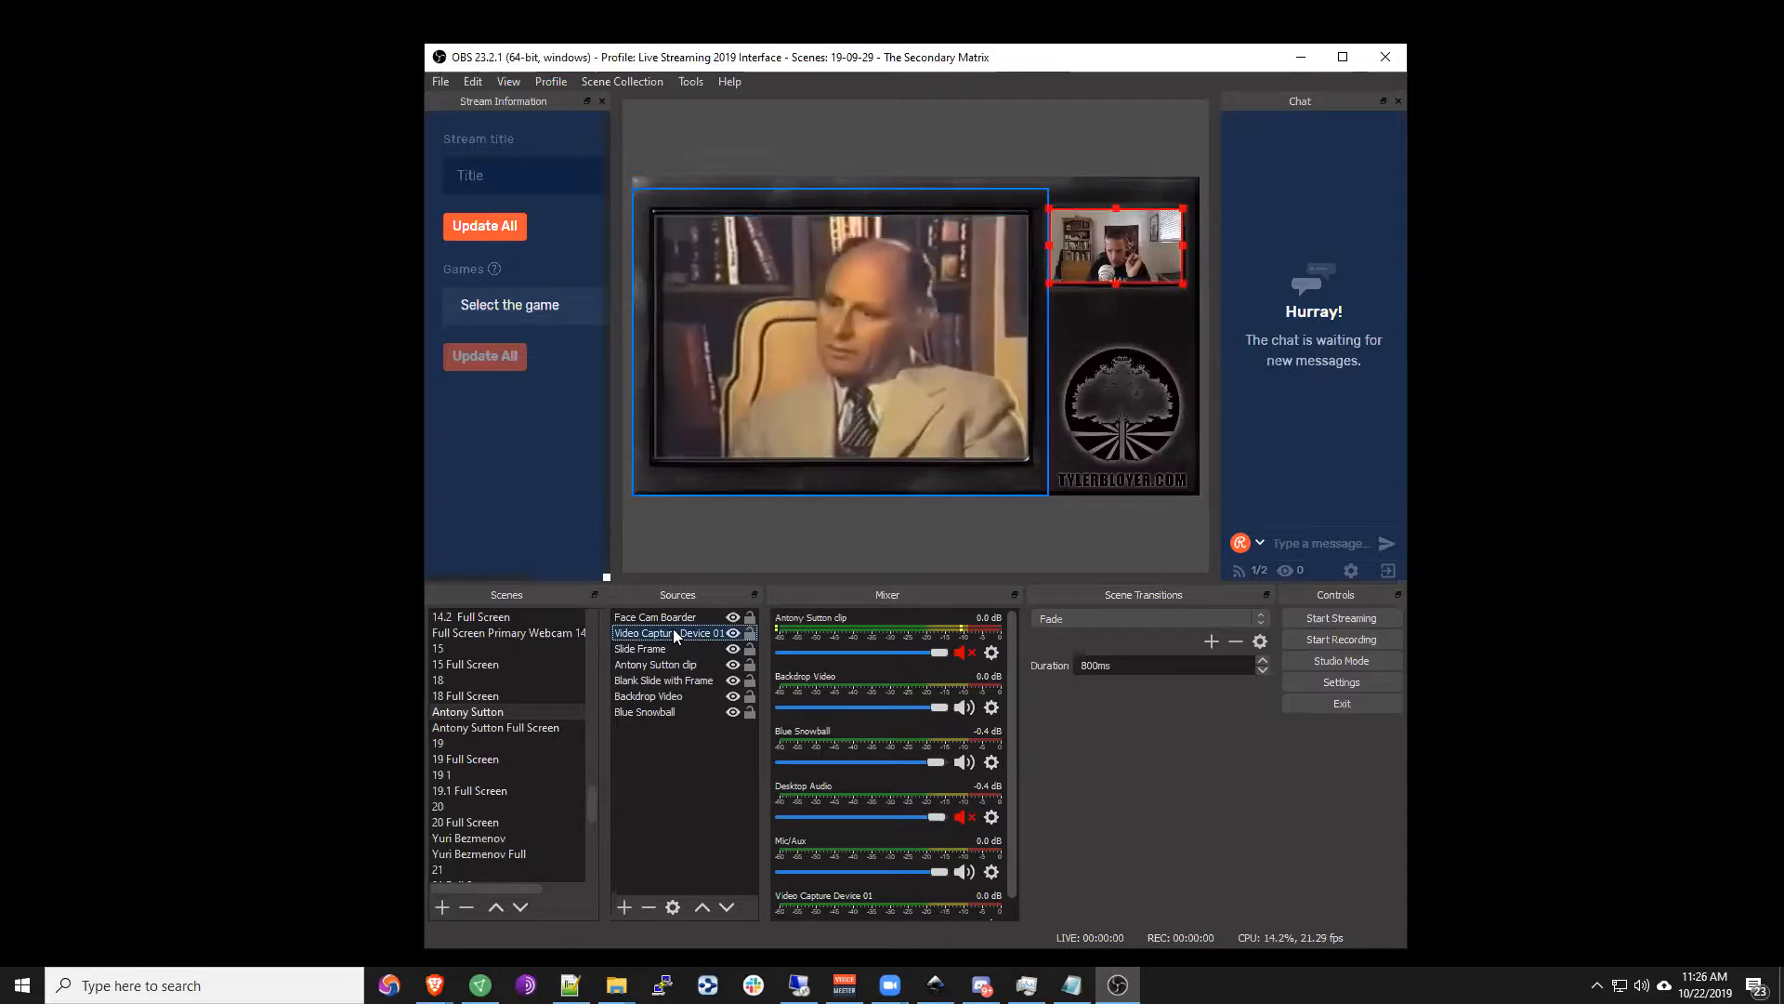
click(675, 664)
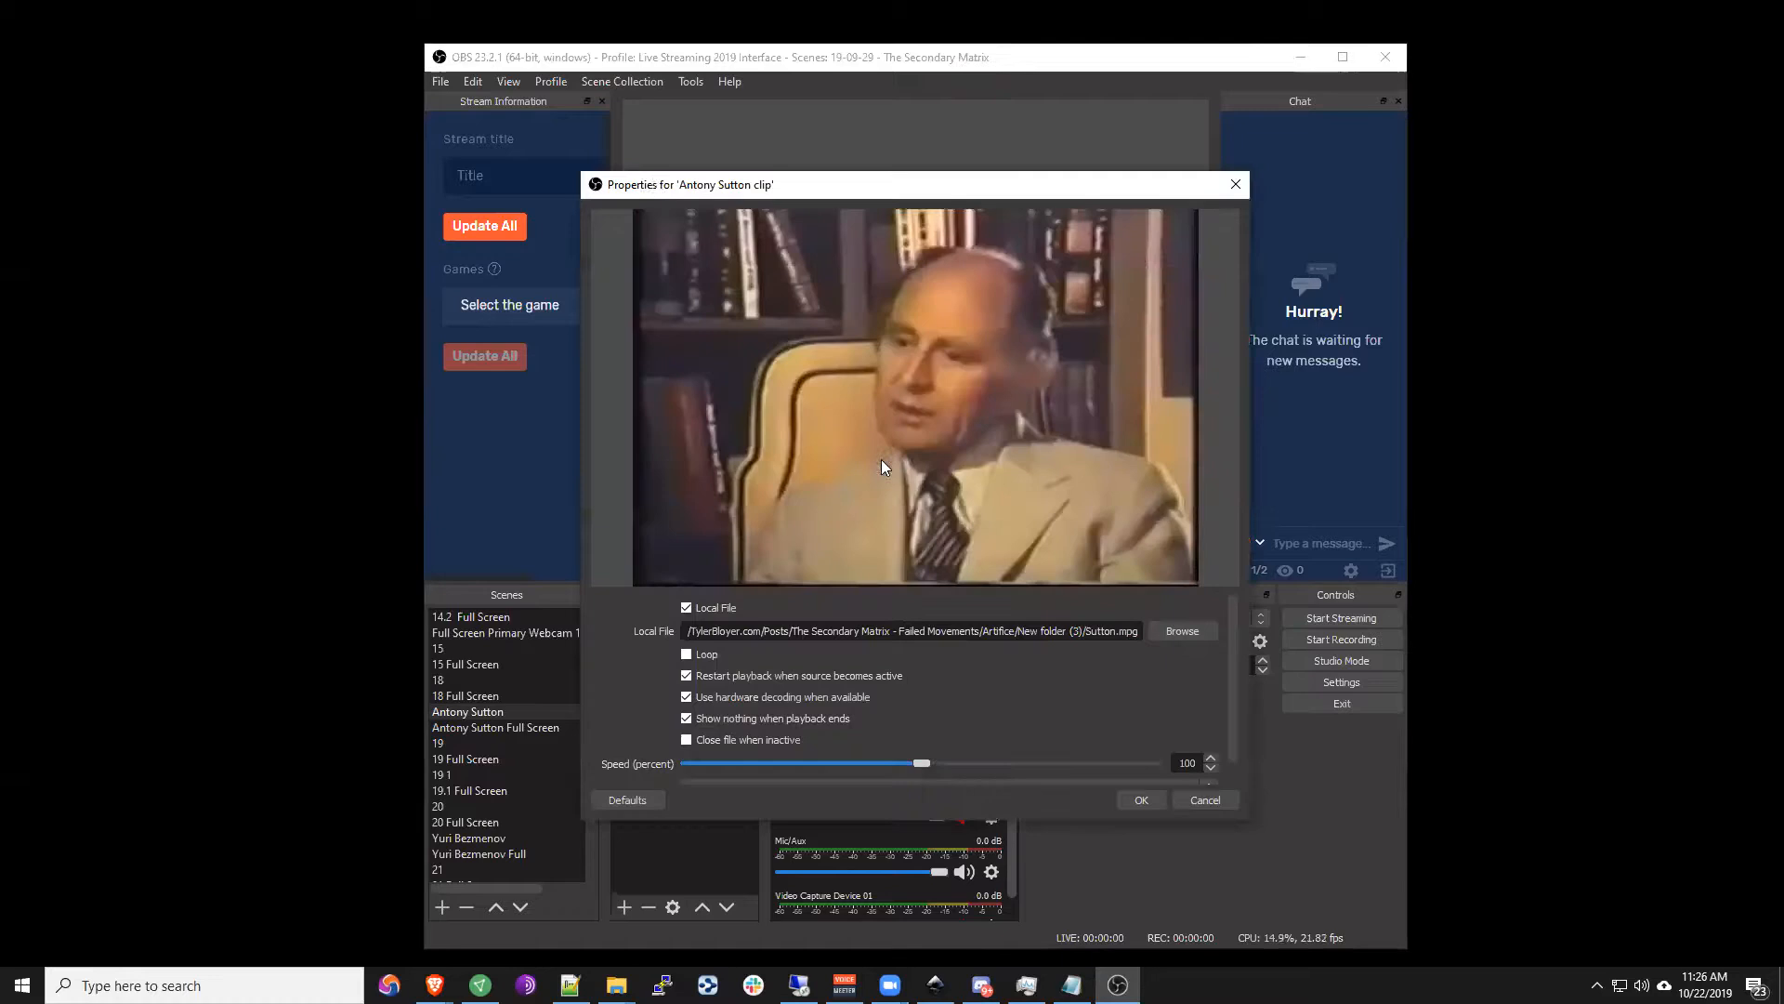
click(1222, 801)
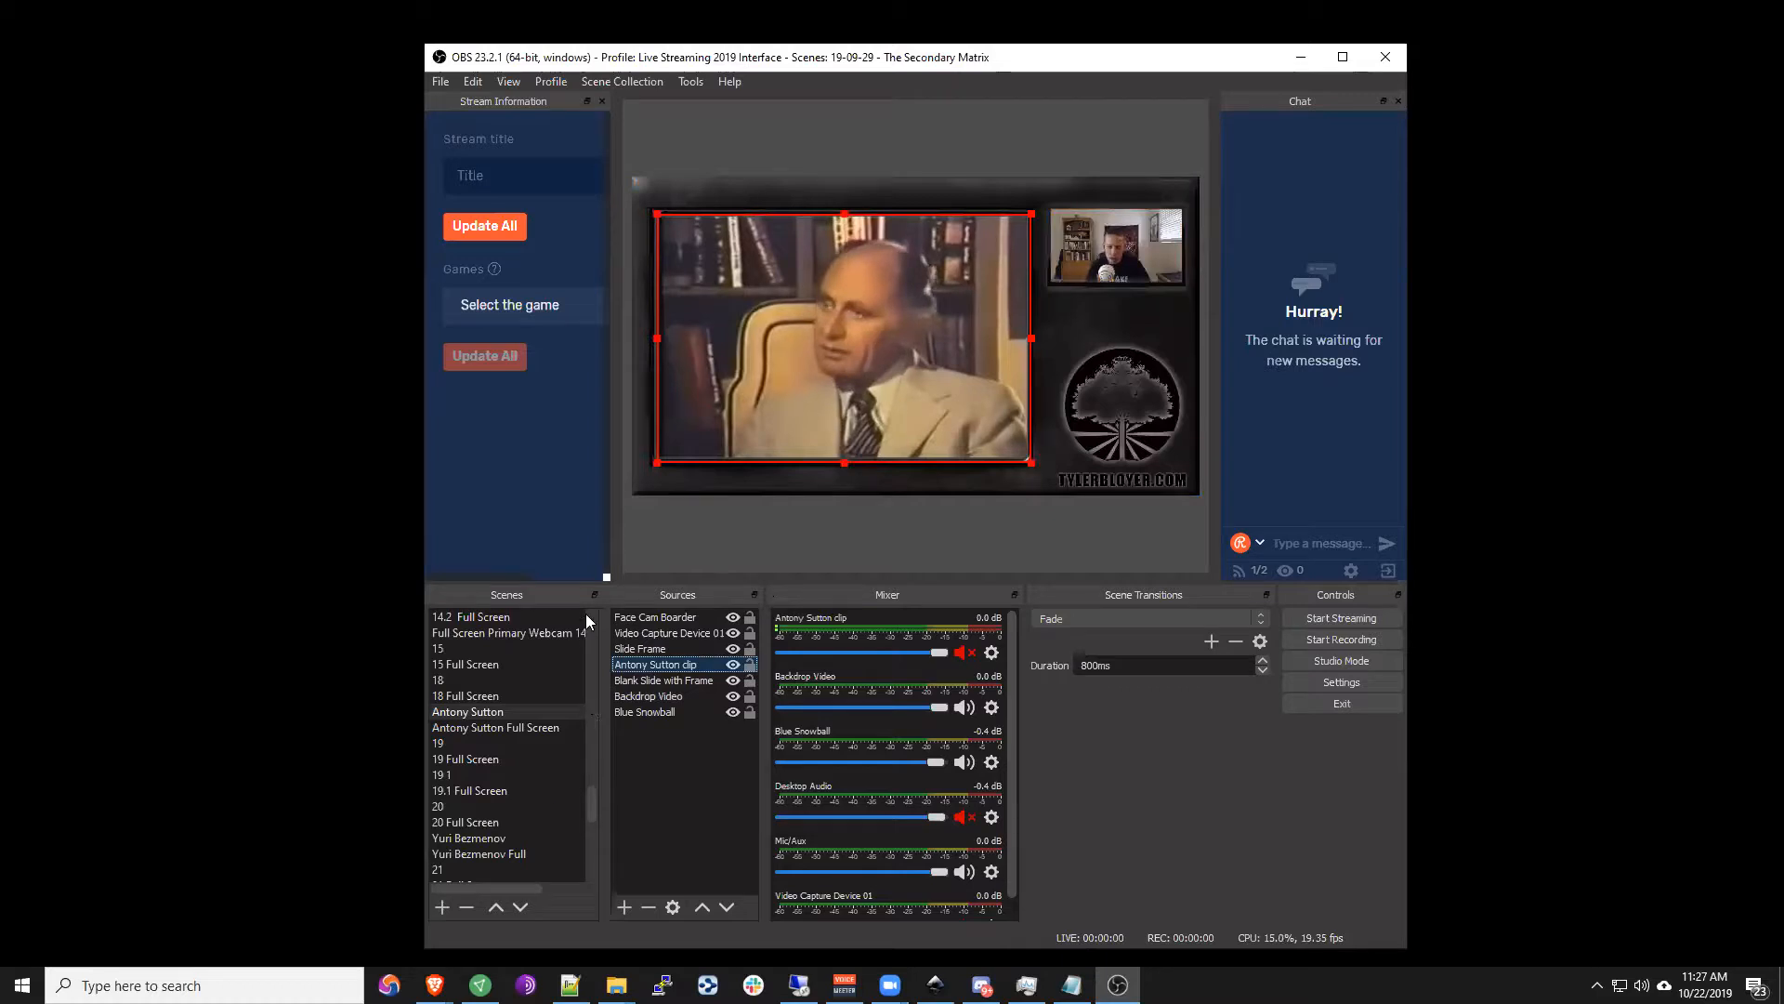
Step: Switch to the Desktop 2 Share Full Screen scene and open a File Explorer window on the captured desktop
scroll(586, 614, up, 15)
click(534, 727)
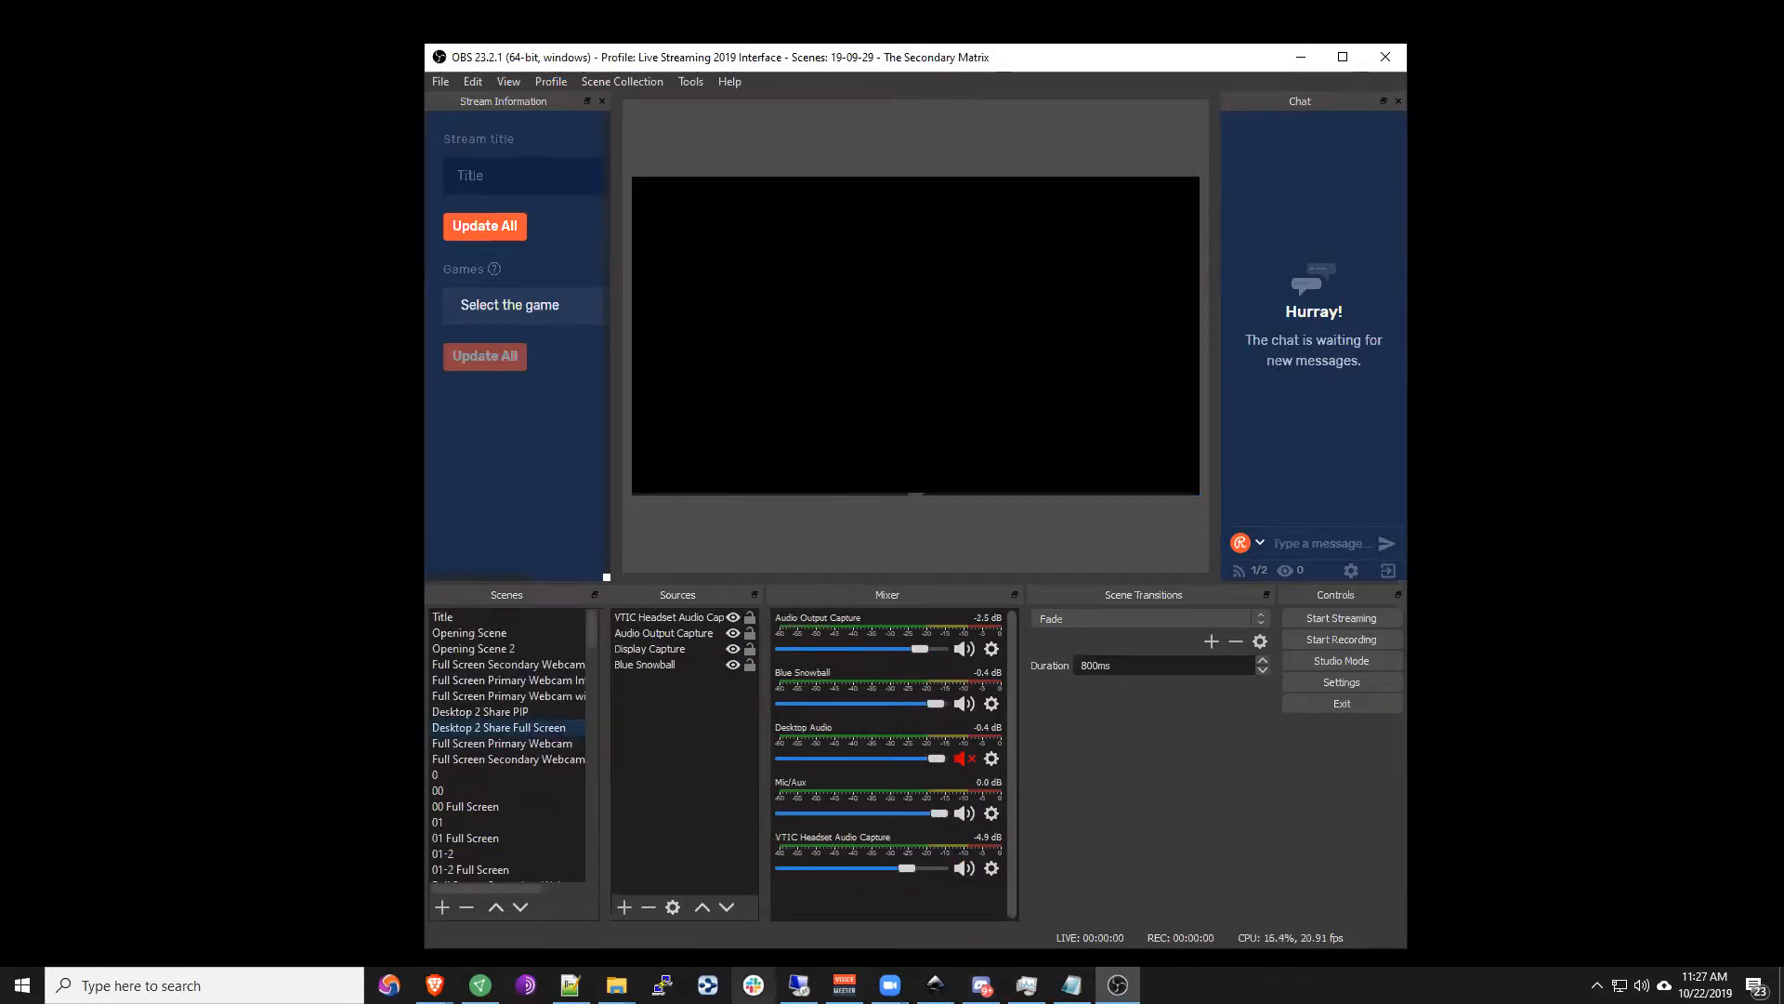
click(616, 986)
click(527, 905)
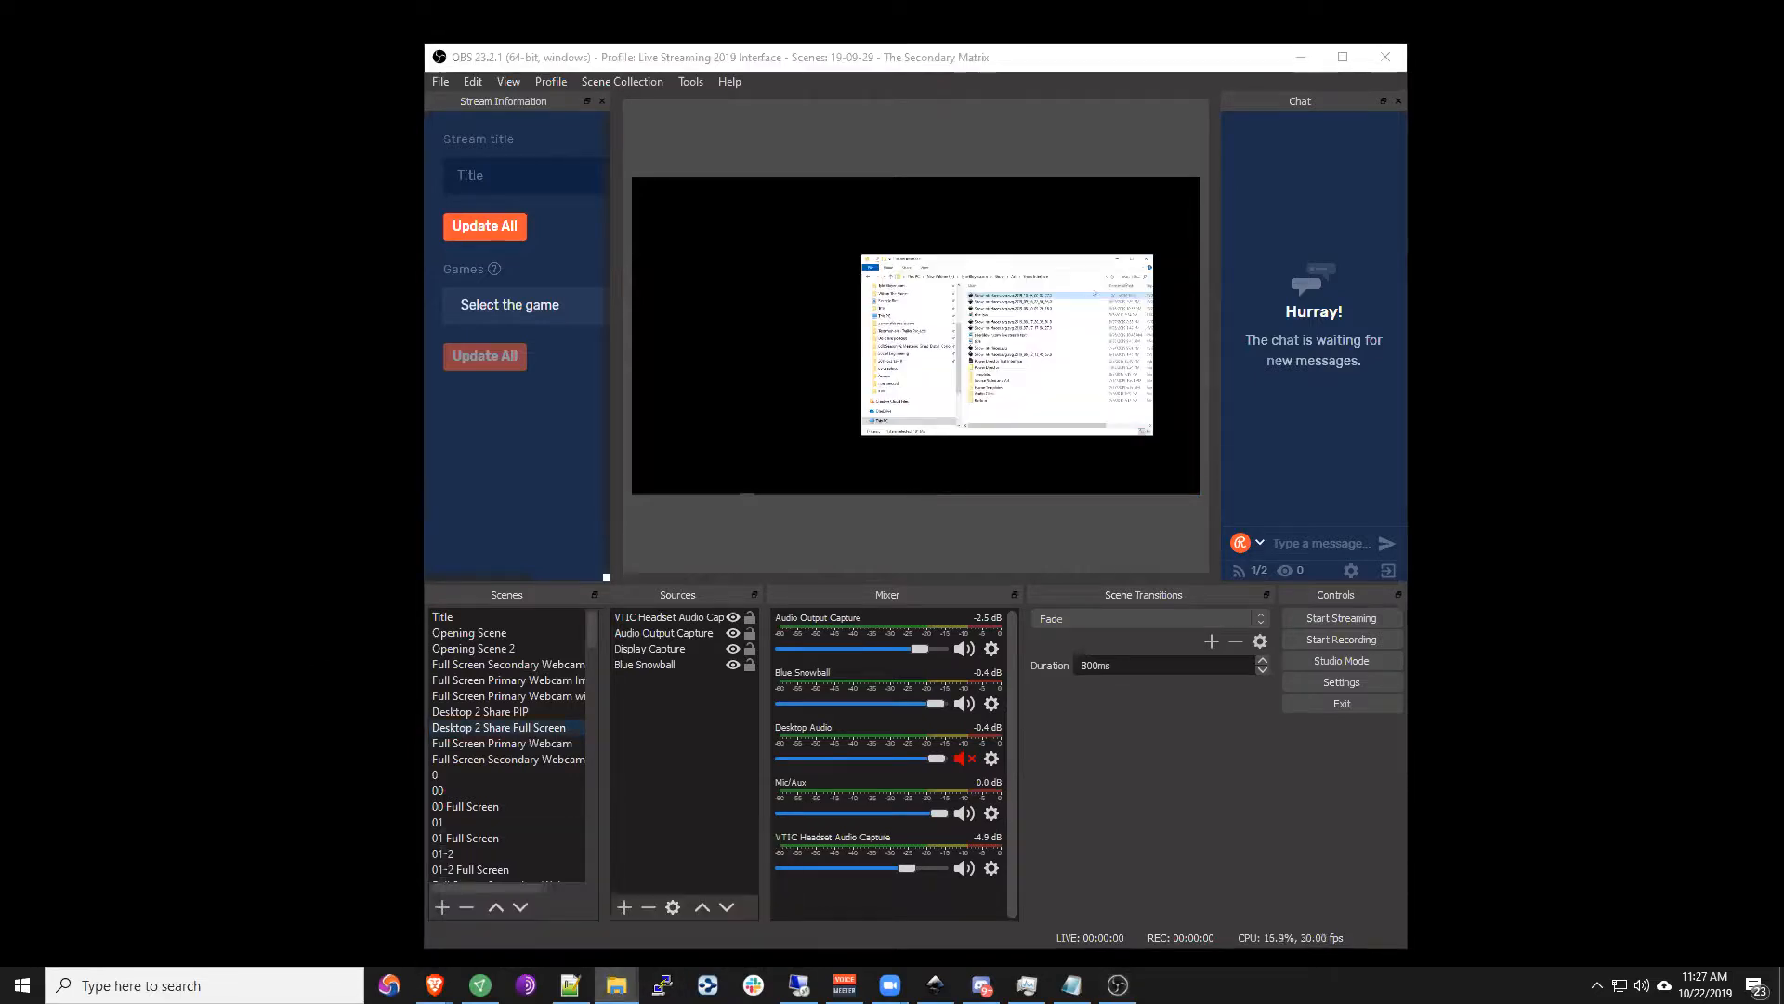
Step: Browse the media folders to a video, play it in VLC on the captured desktop, and unmute Desktop Audio in OBS
scroll(900, 333, up, 1)
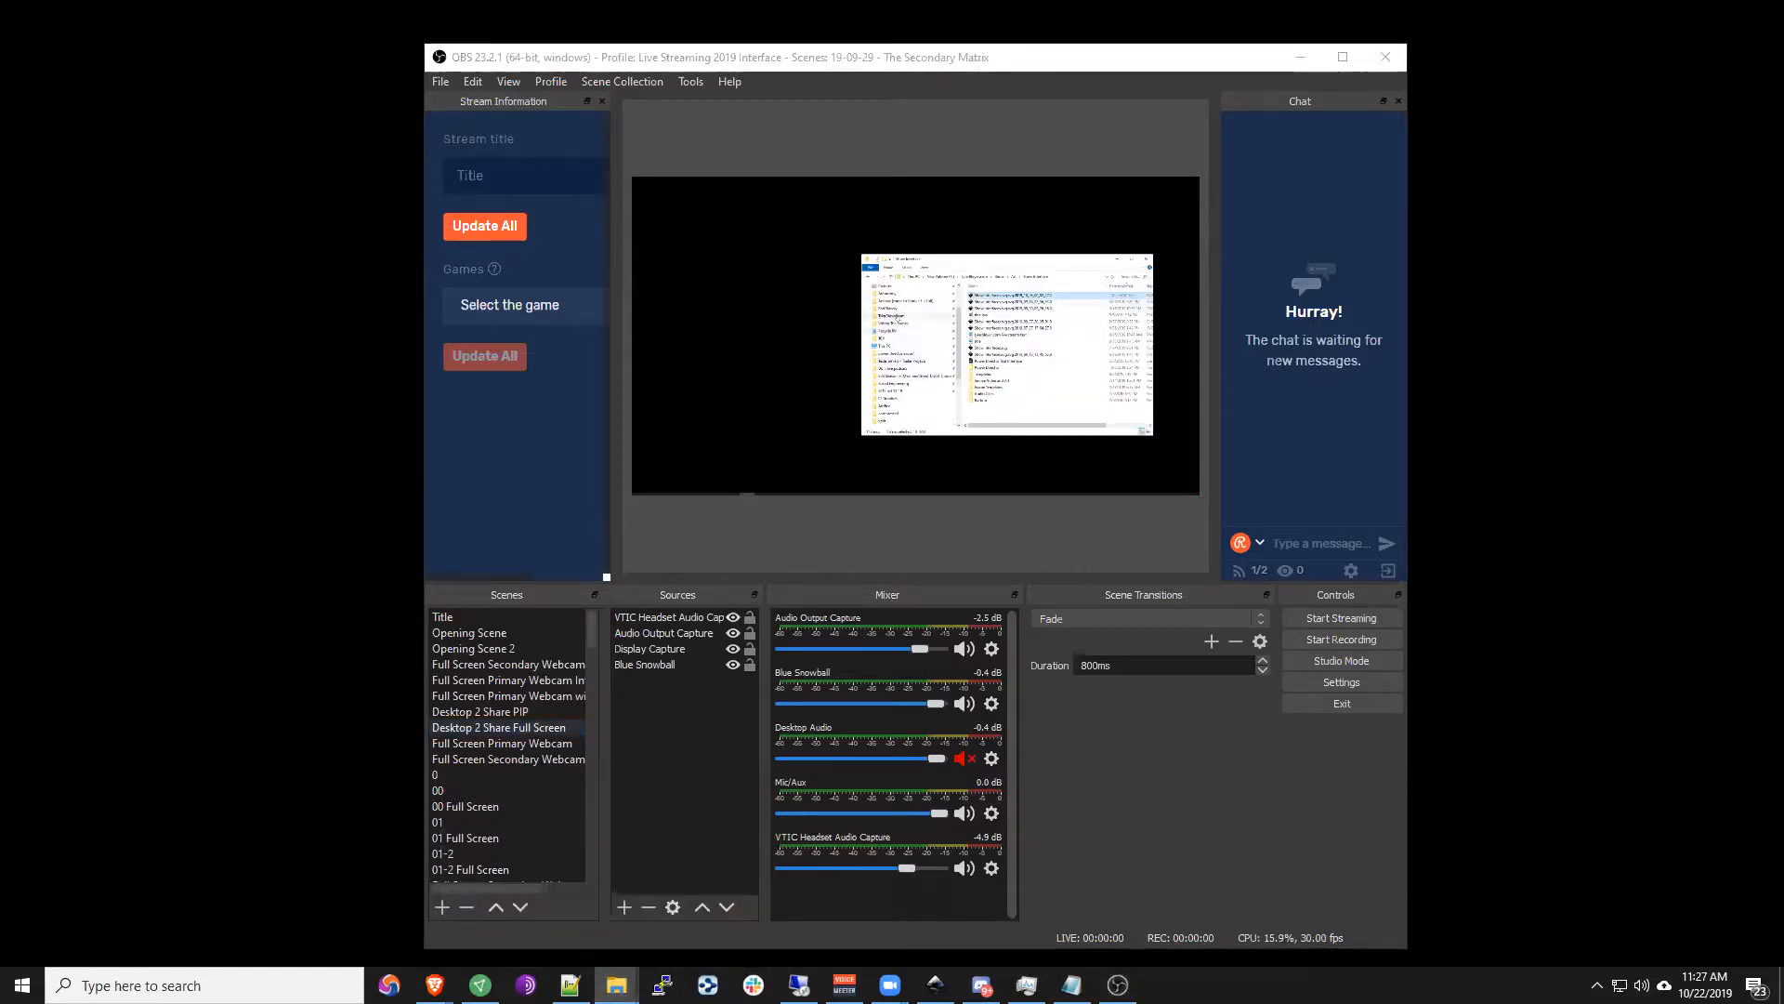
click(889, 294)
double_click(981, 294)
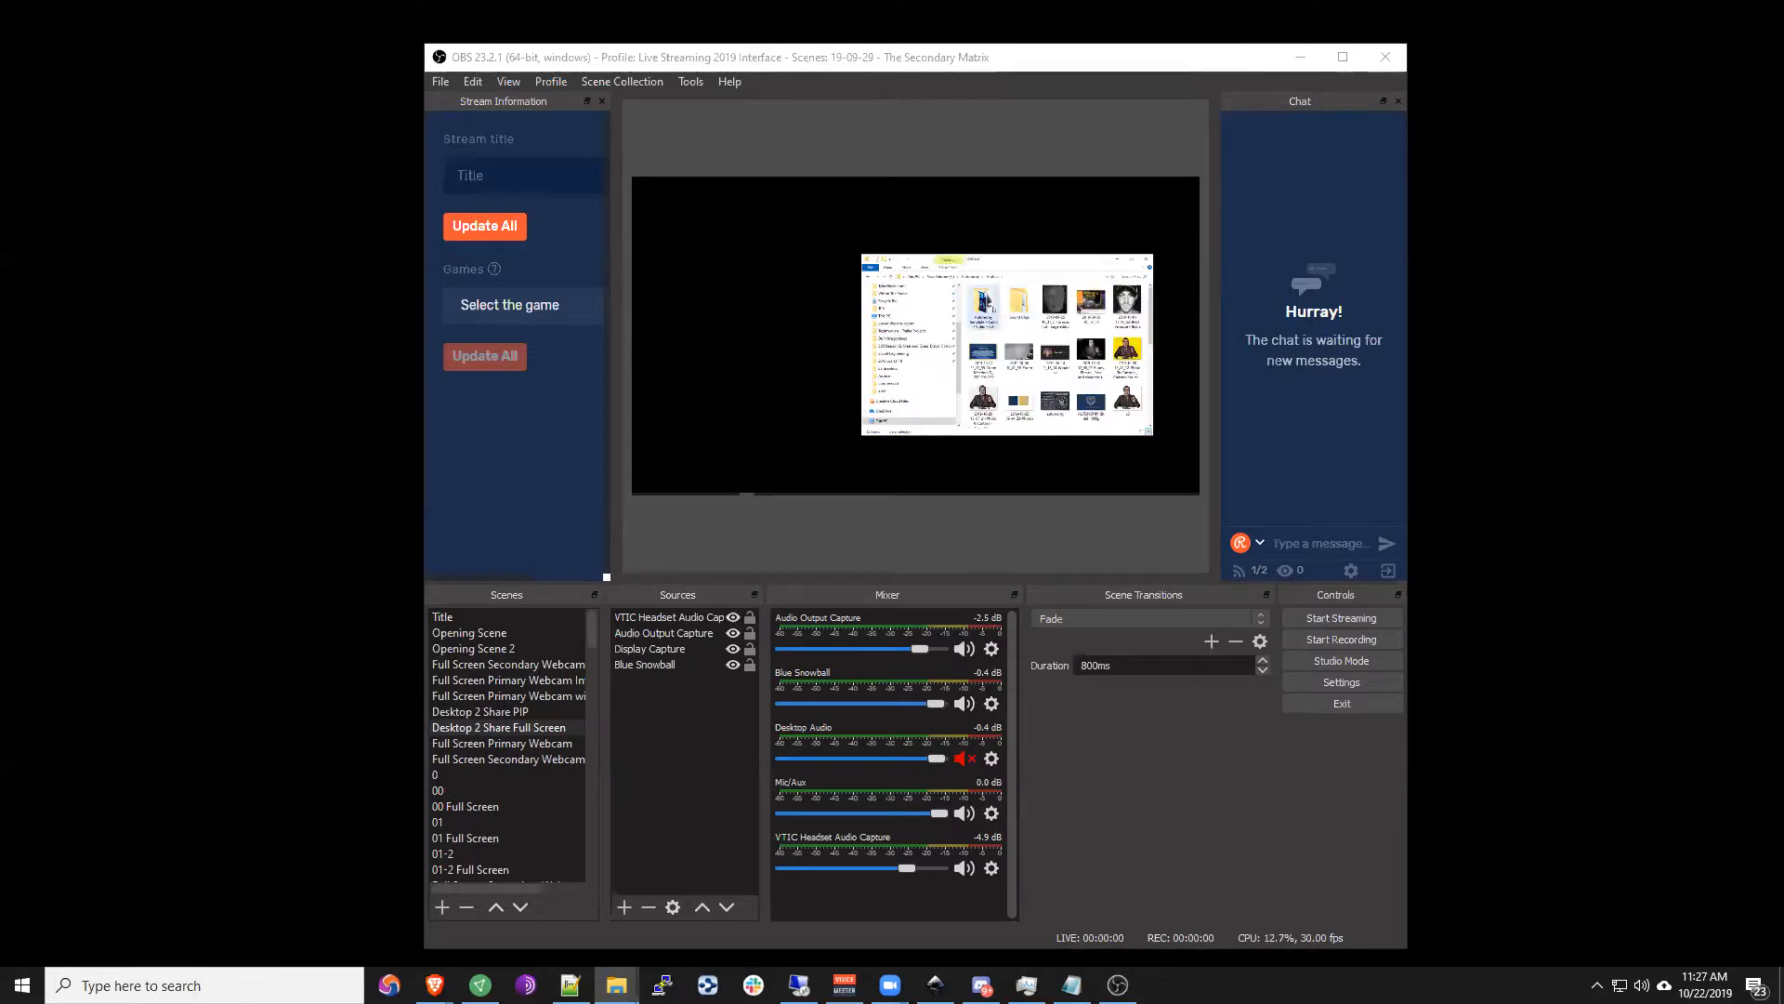
double_click(1019, 303)
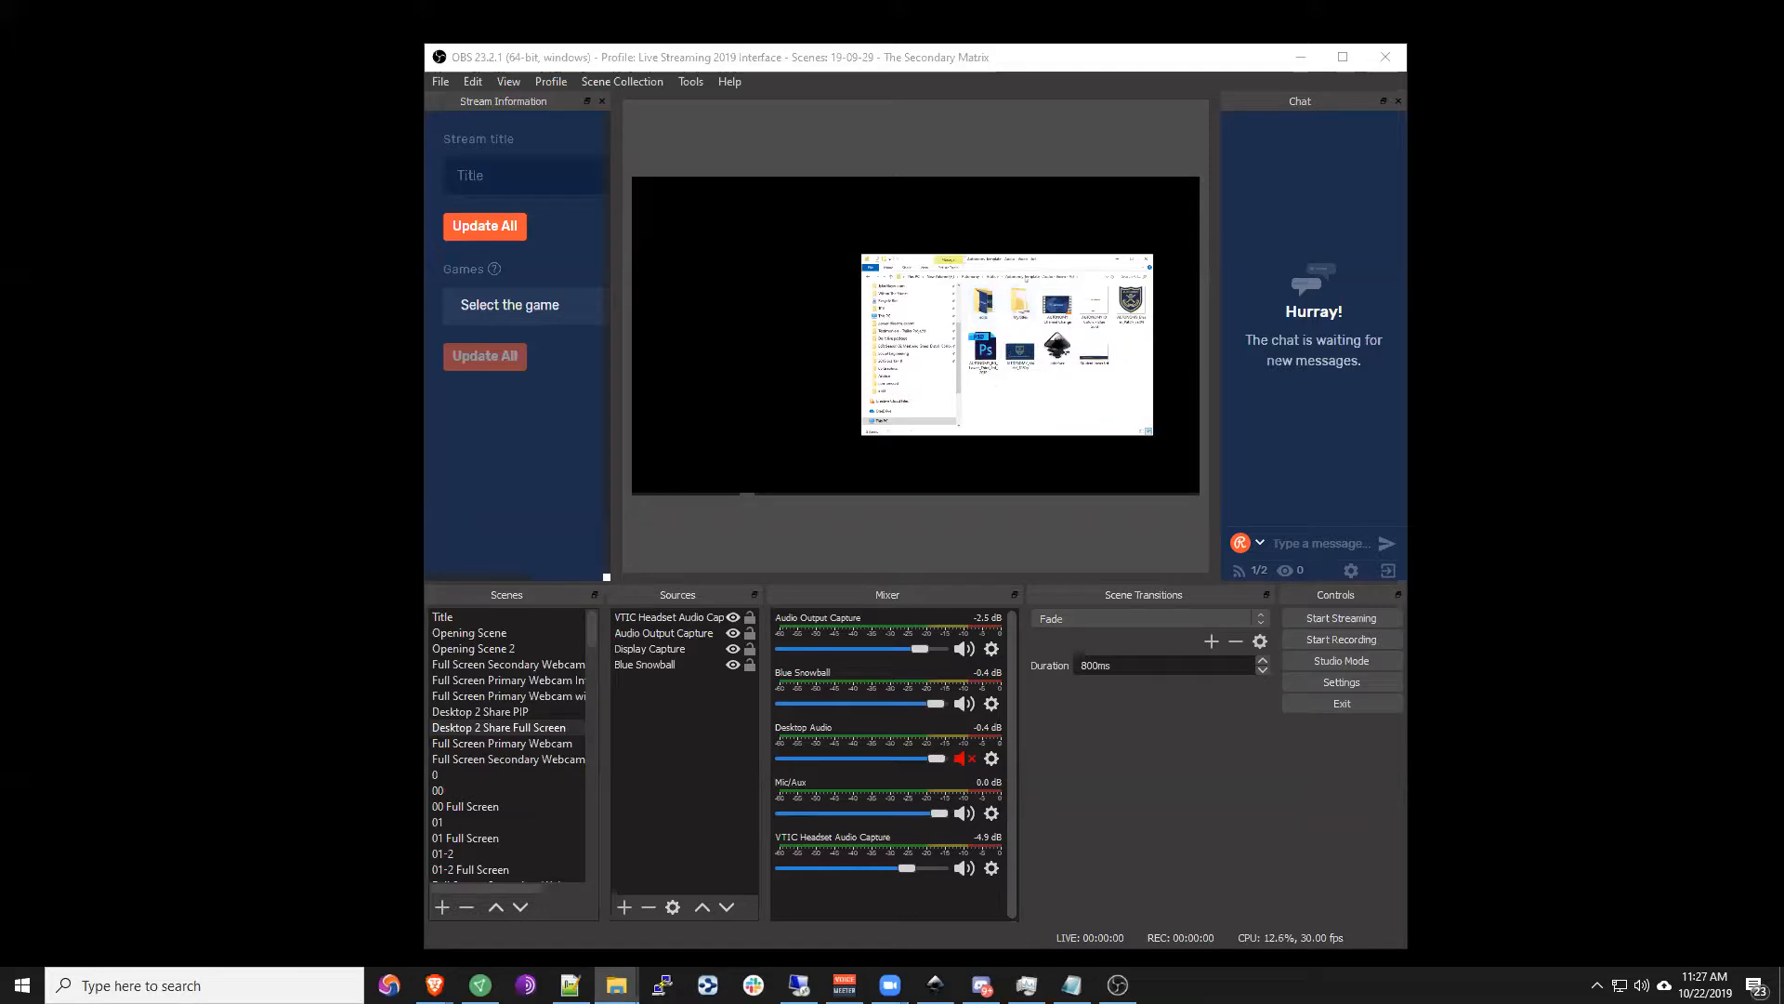
double_click(996, 299)
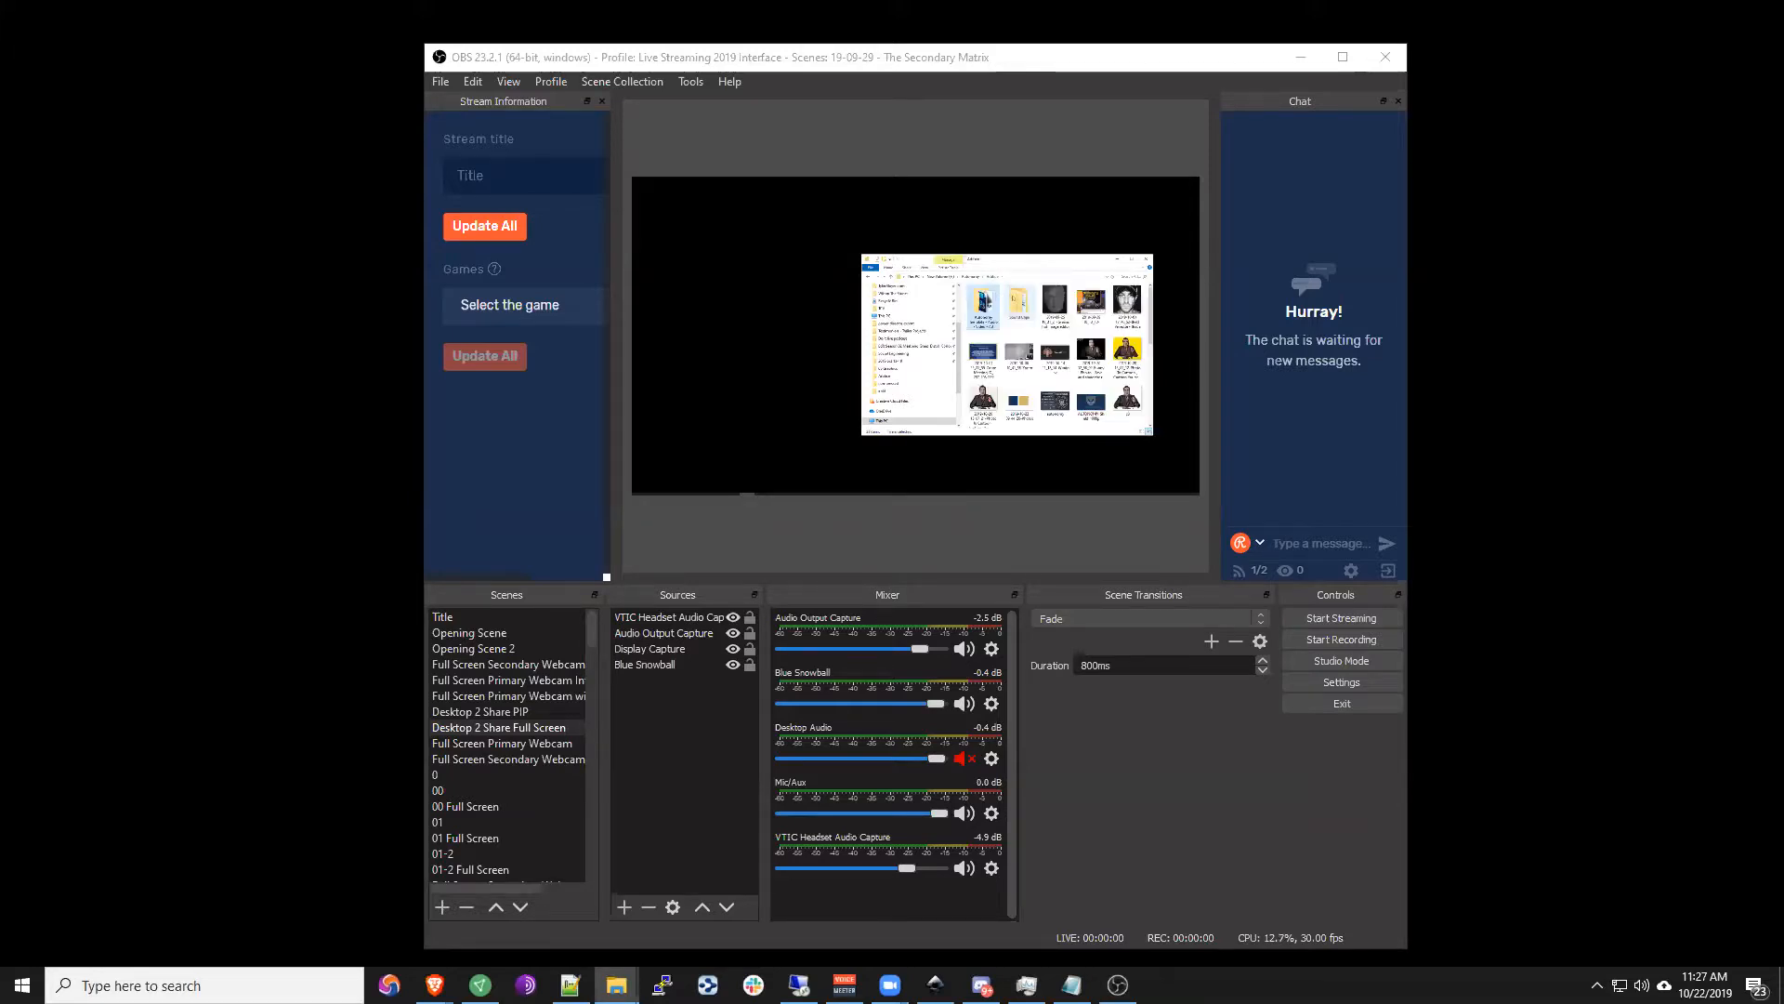
double_click(985, 296)
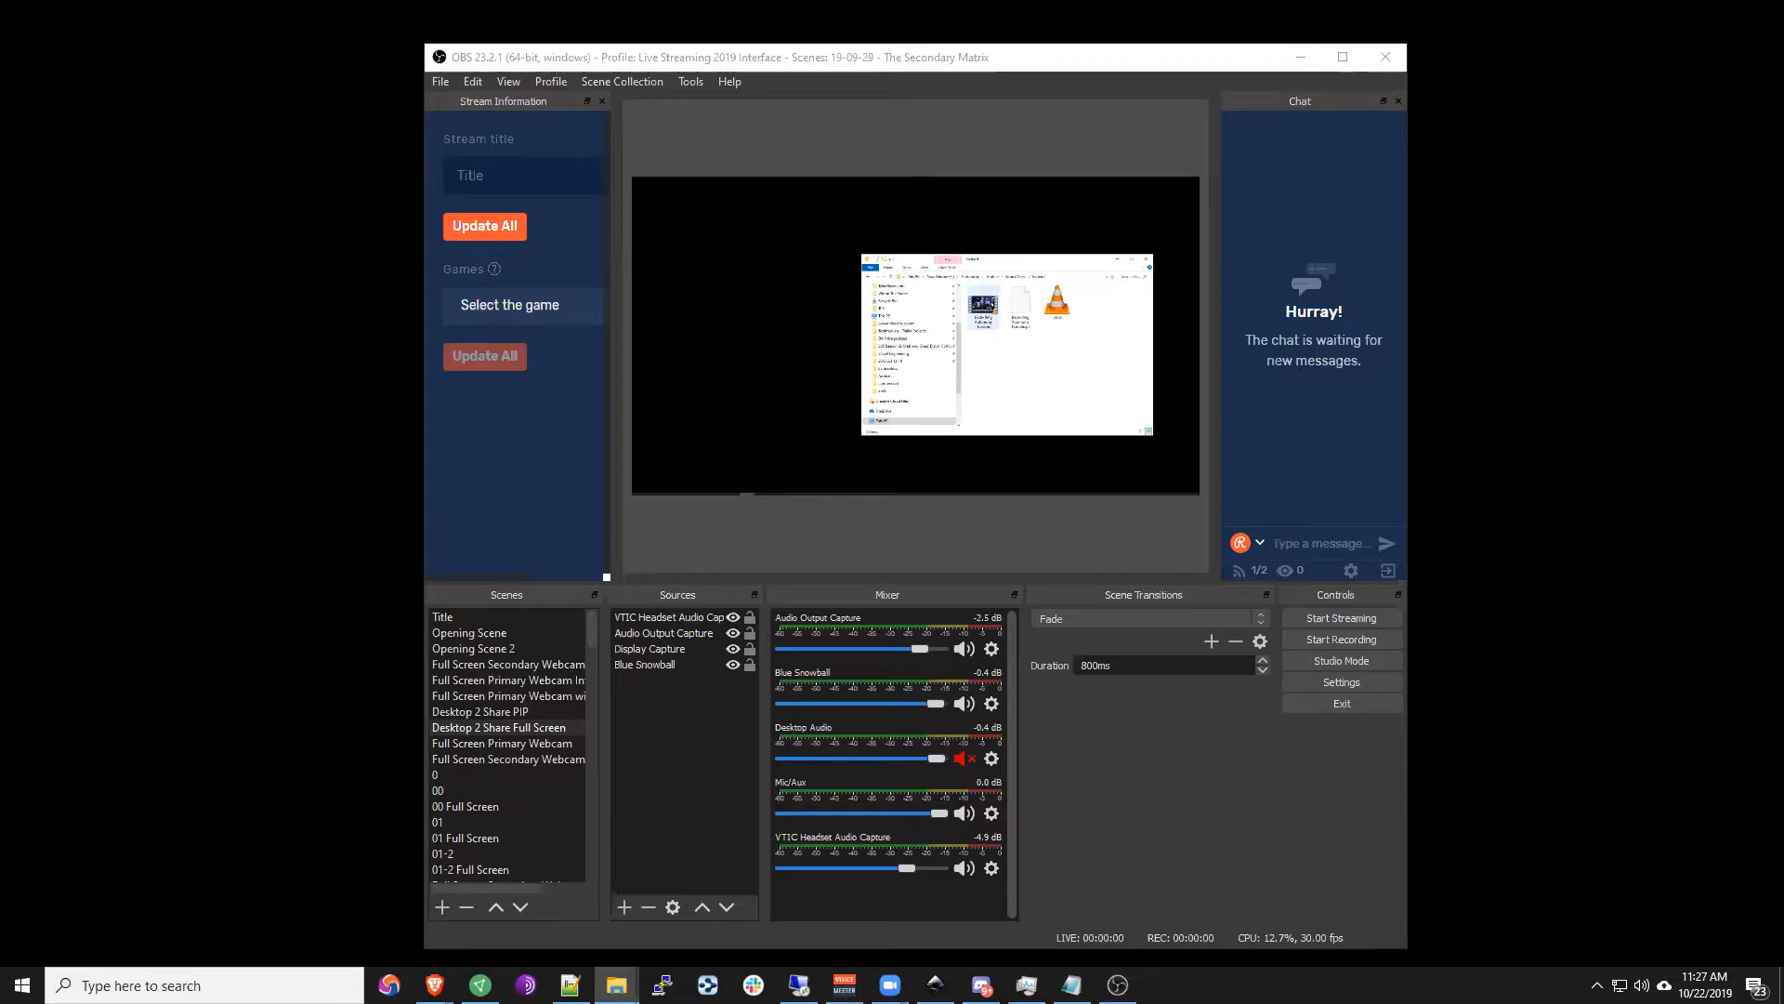
double_click(984, 302)
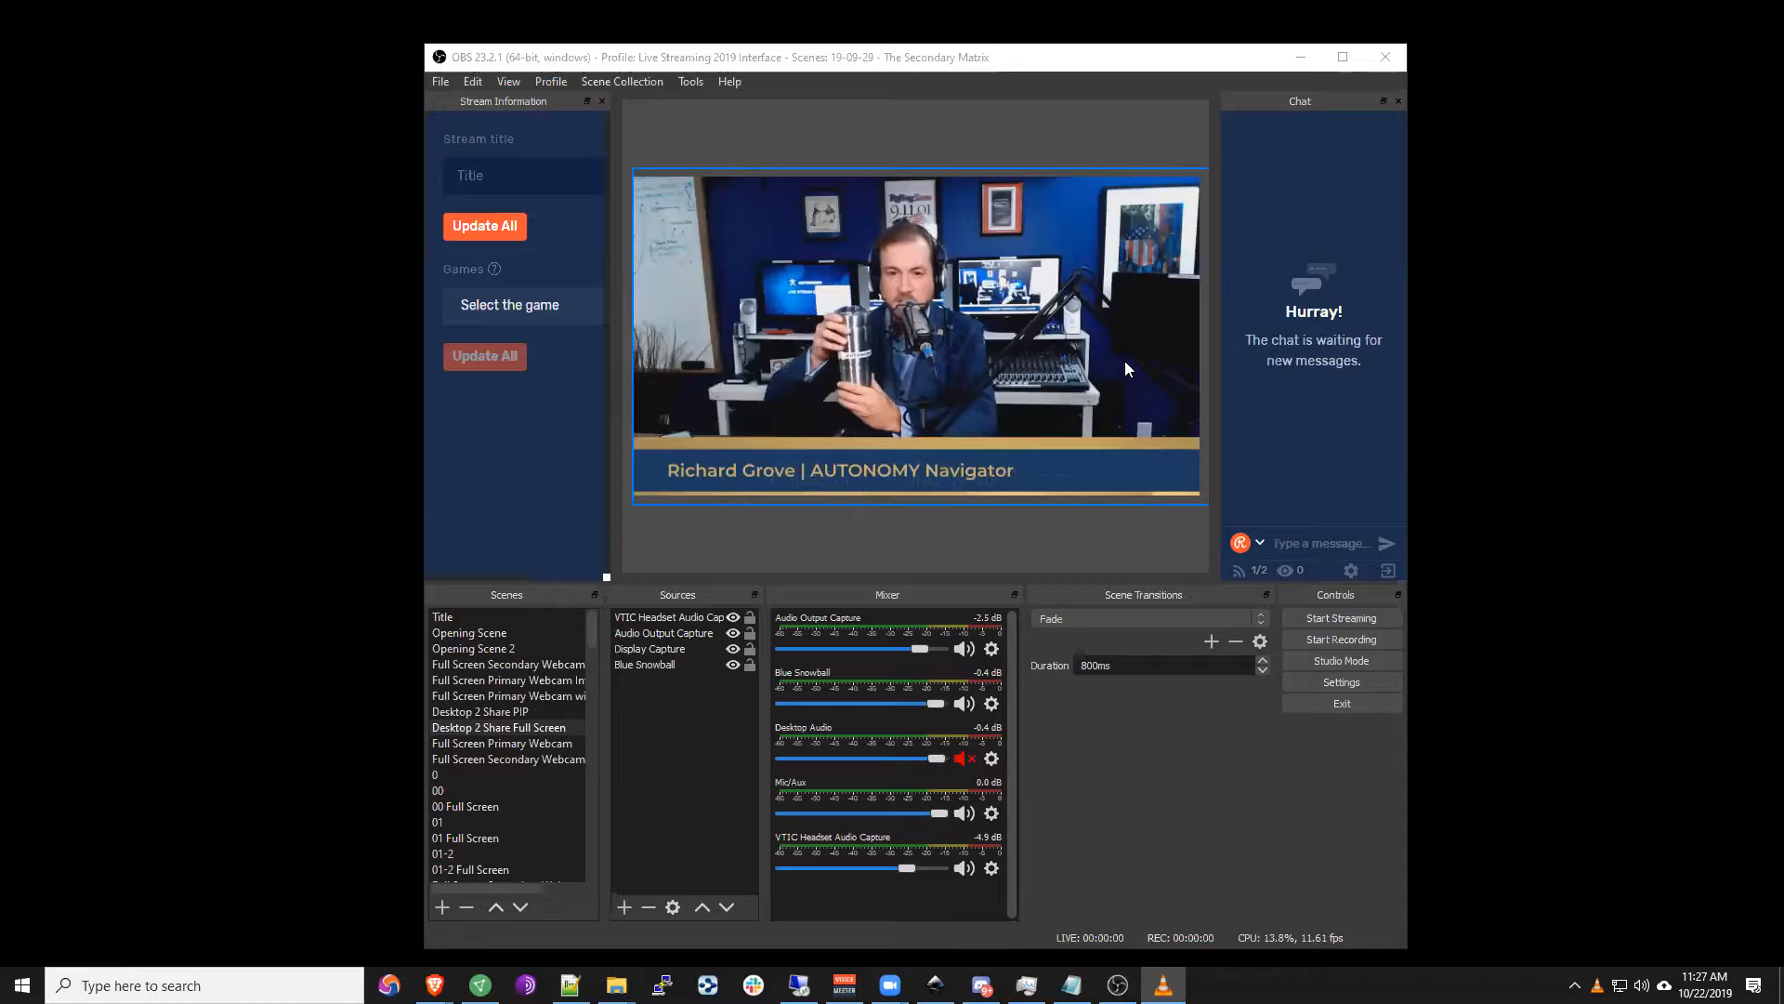
click(965, 762)
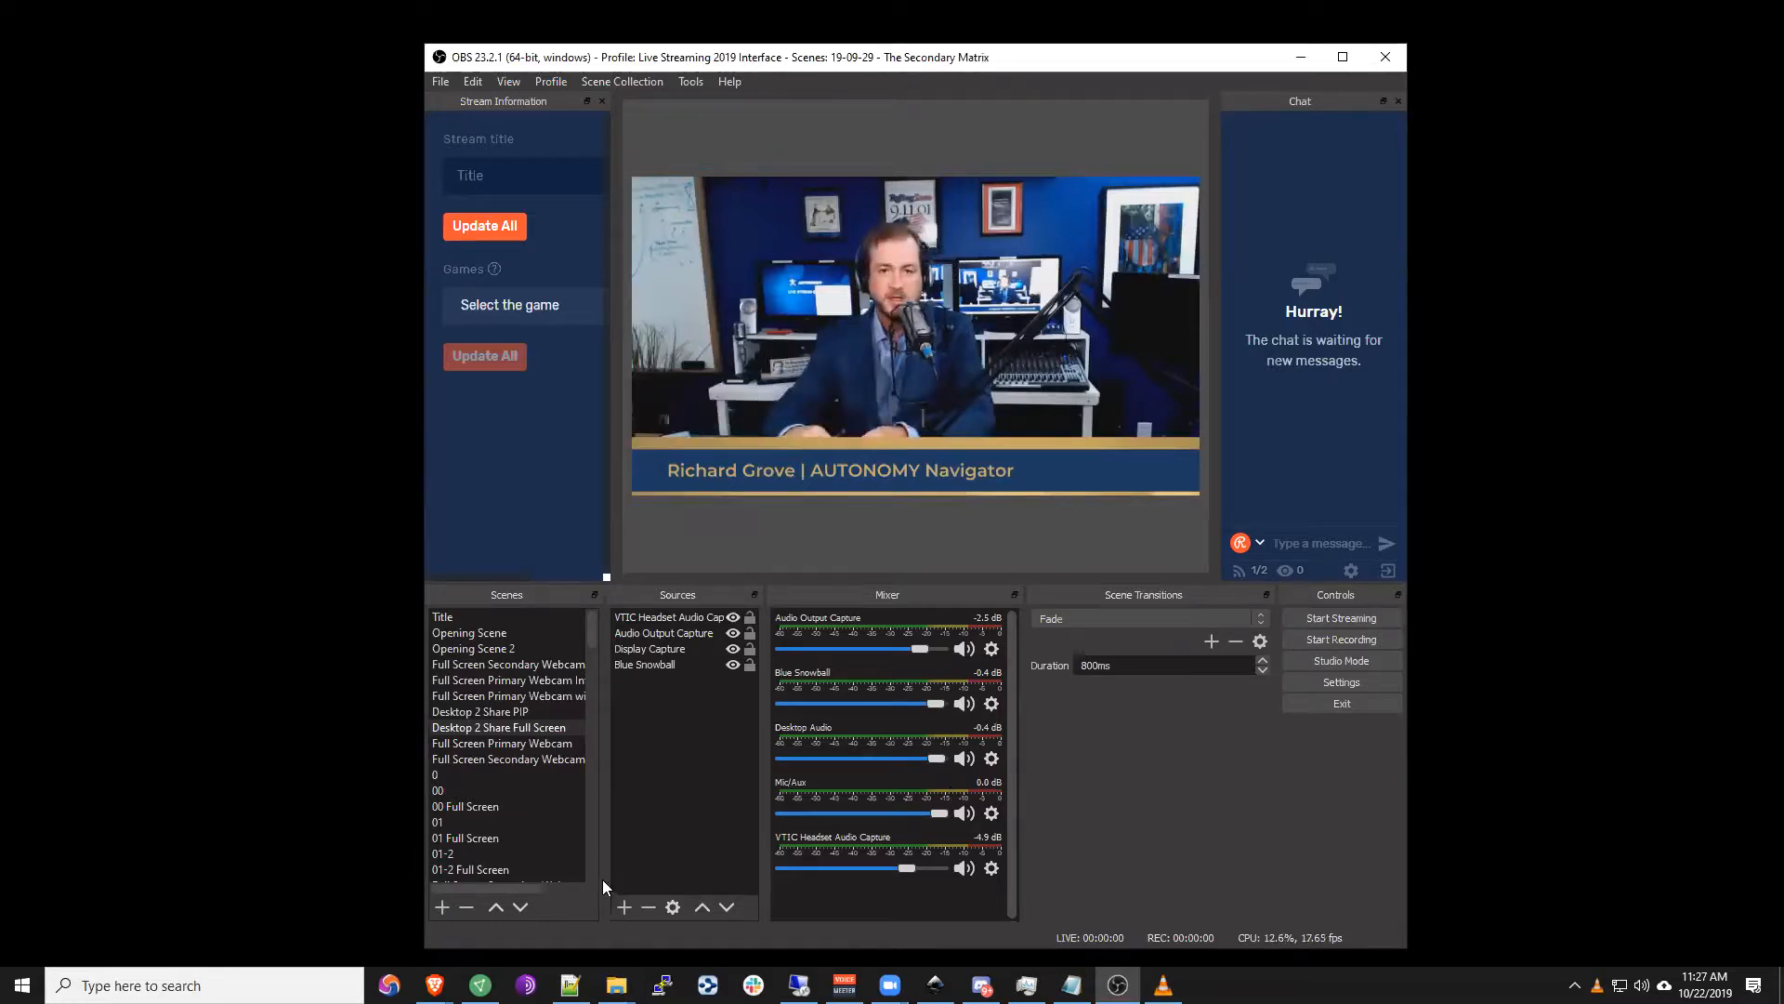
Step: Maximize the OBS window and select the Audio Output Capture source in the Desktop 2 Share Full Screen scene
click(828, 476)
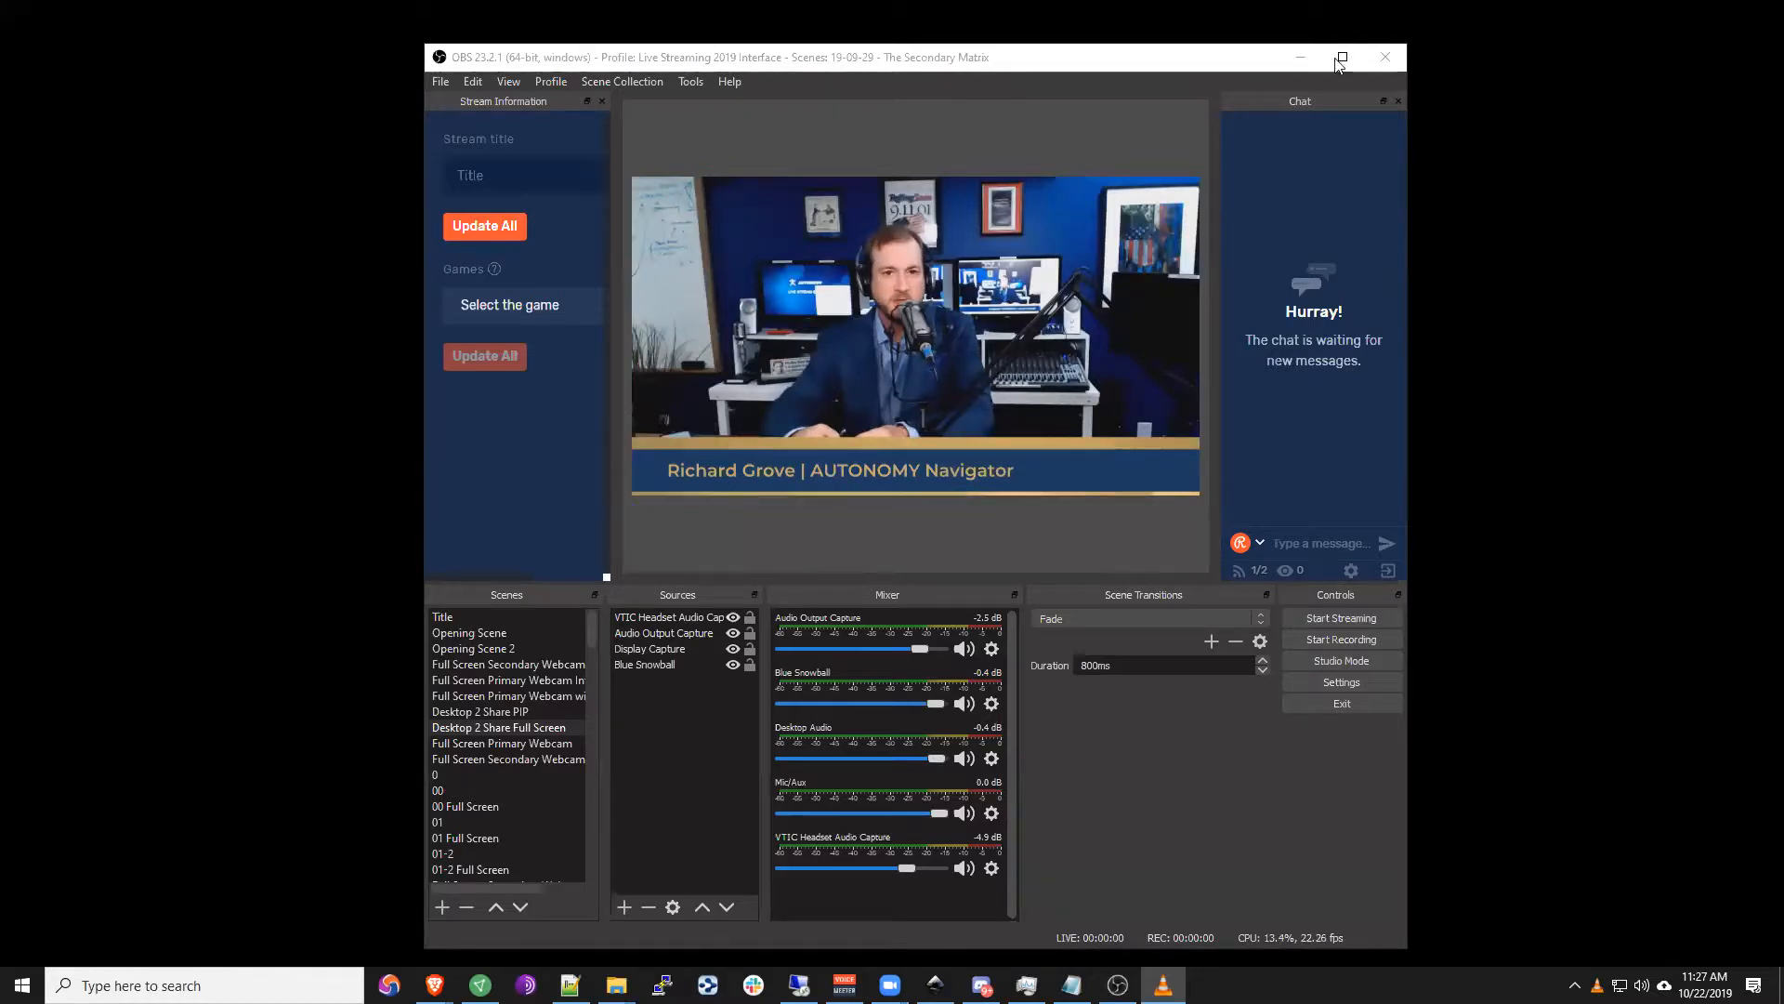
click(733, 681)
key(super+Up)
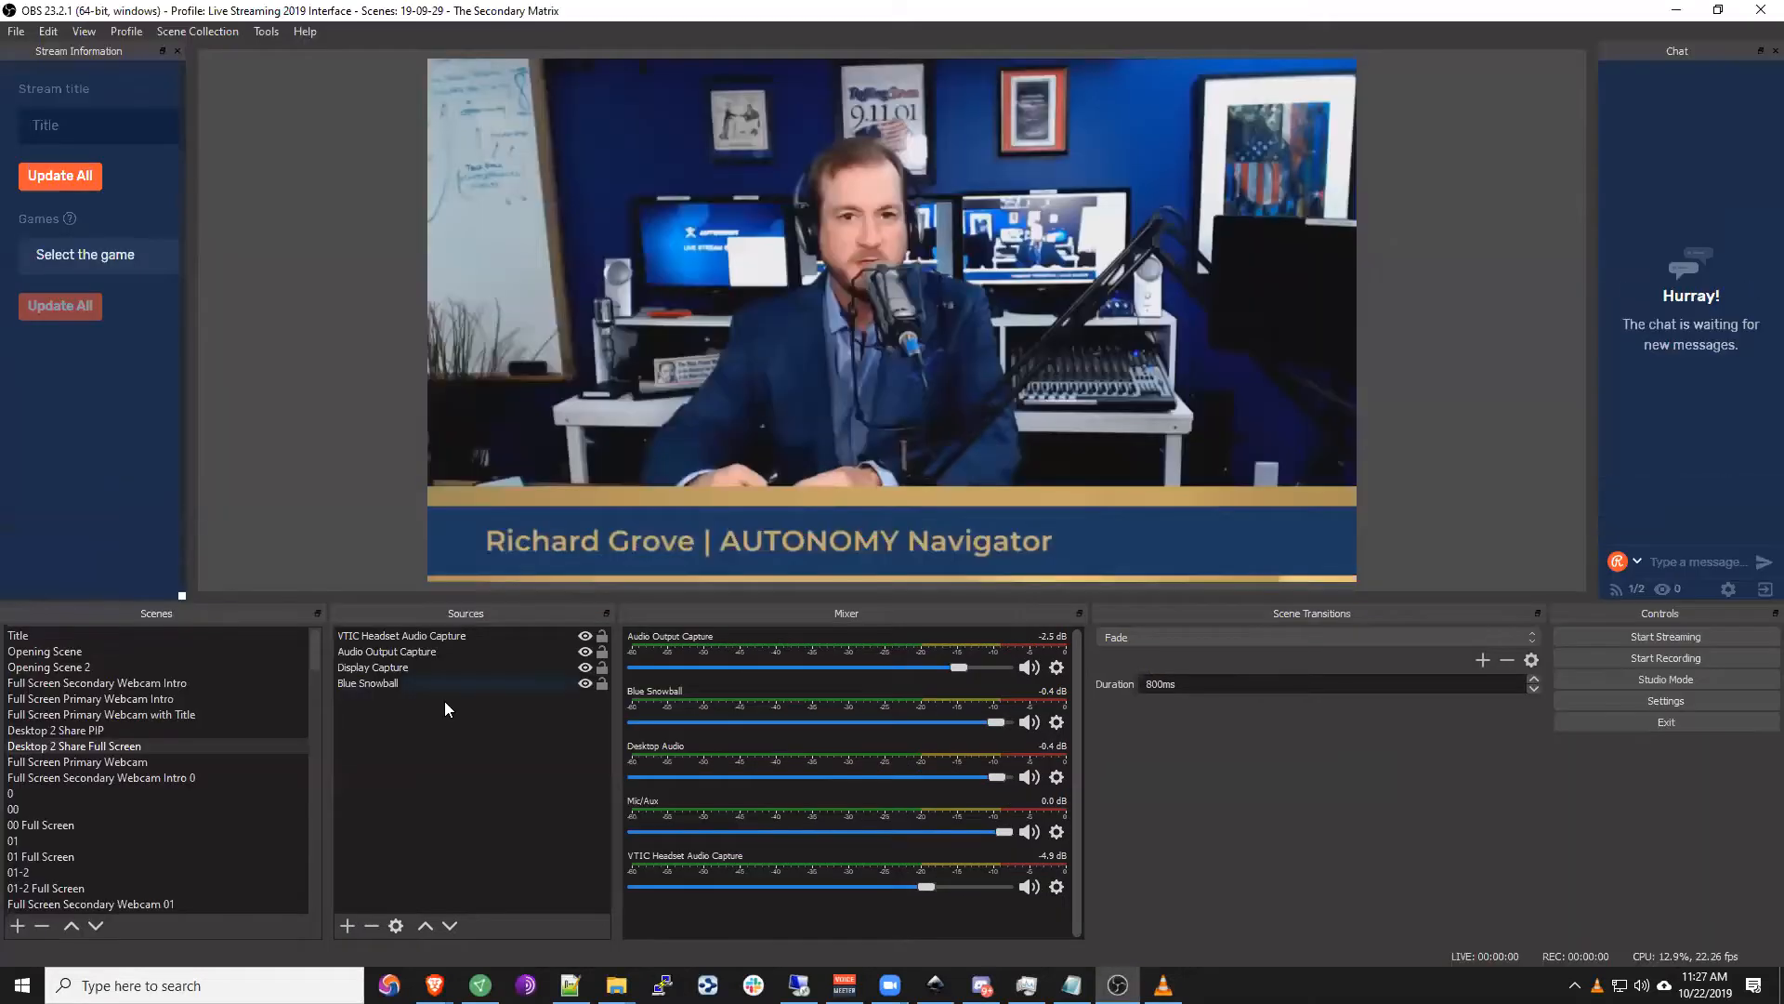
click(557, 656)
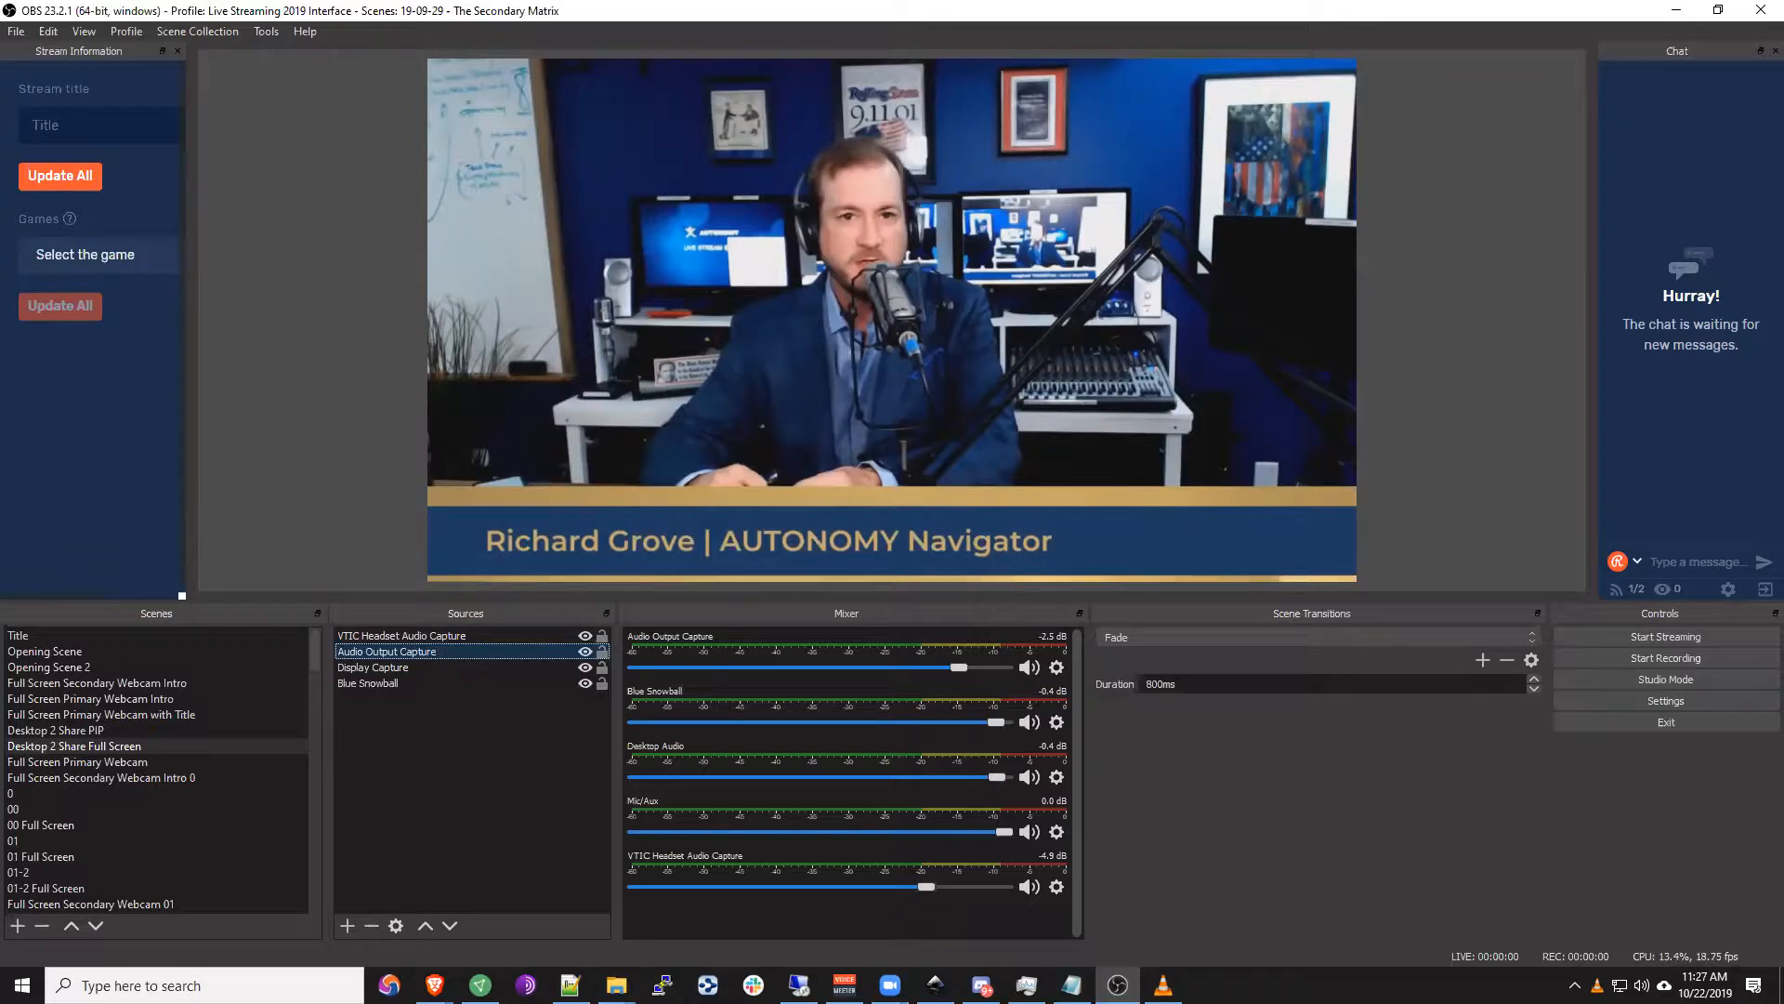
Step: Examine the Voicemeeter Banana audio routing, look through the full OBS scene list, and preview the VLC window
click(844, 986)
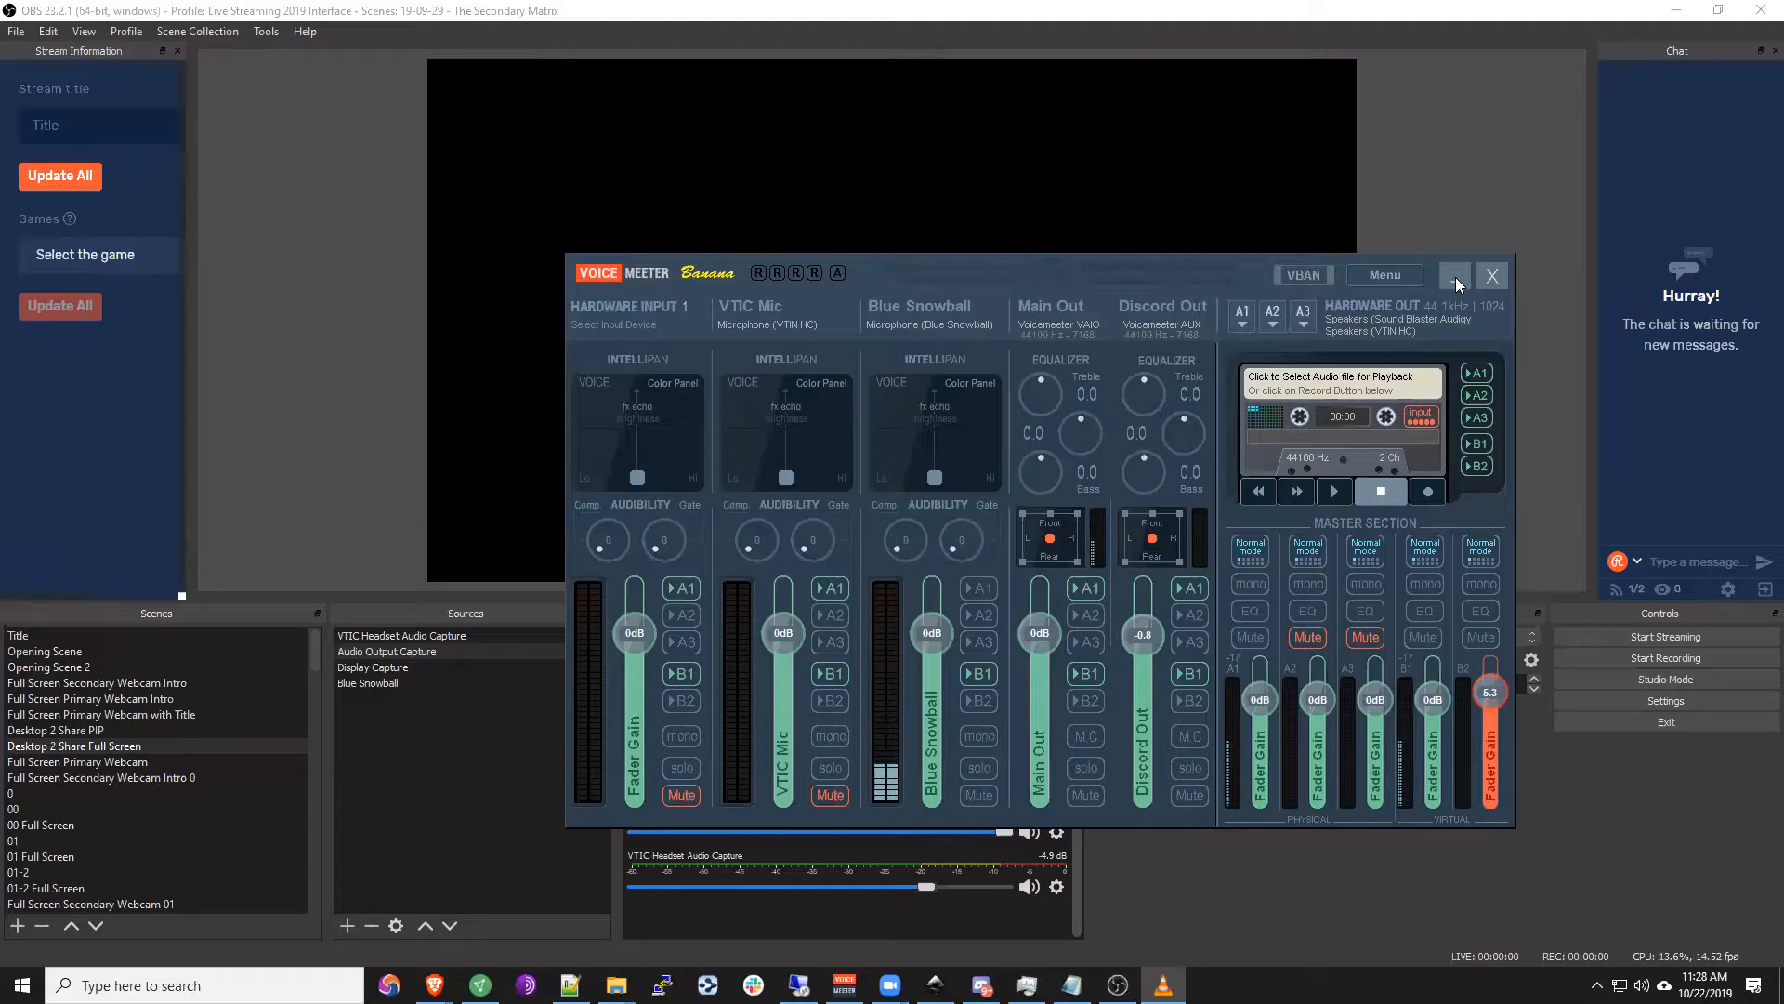
click(1455, 276)
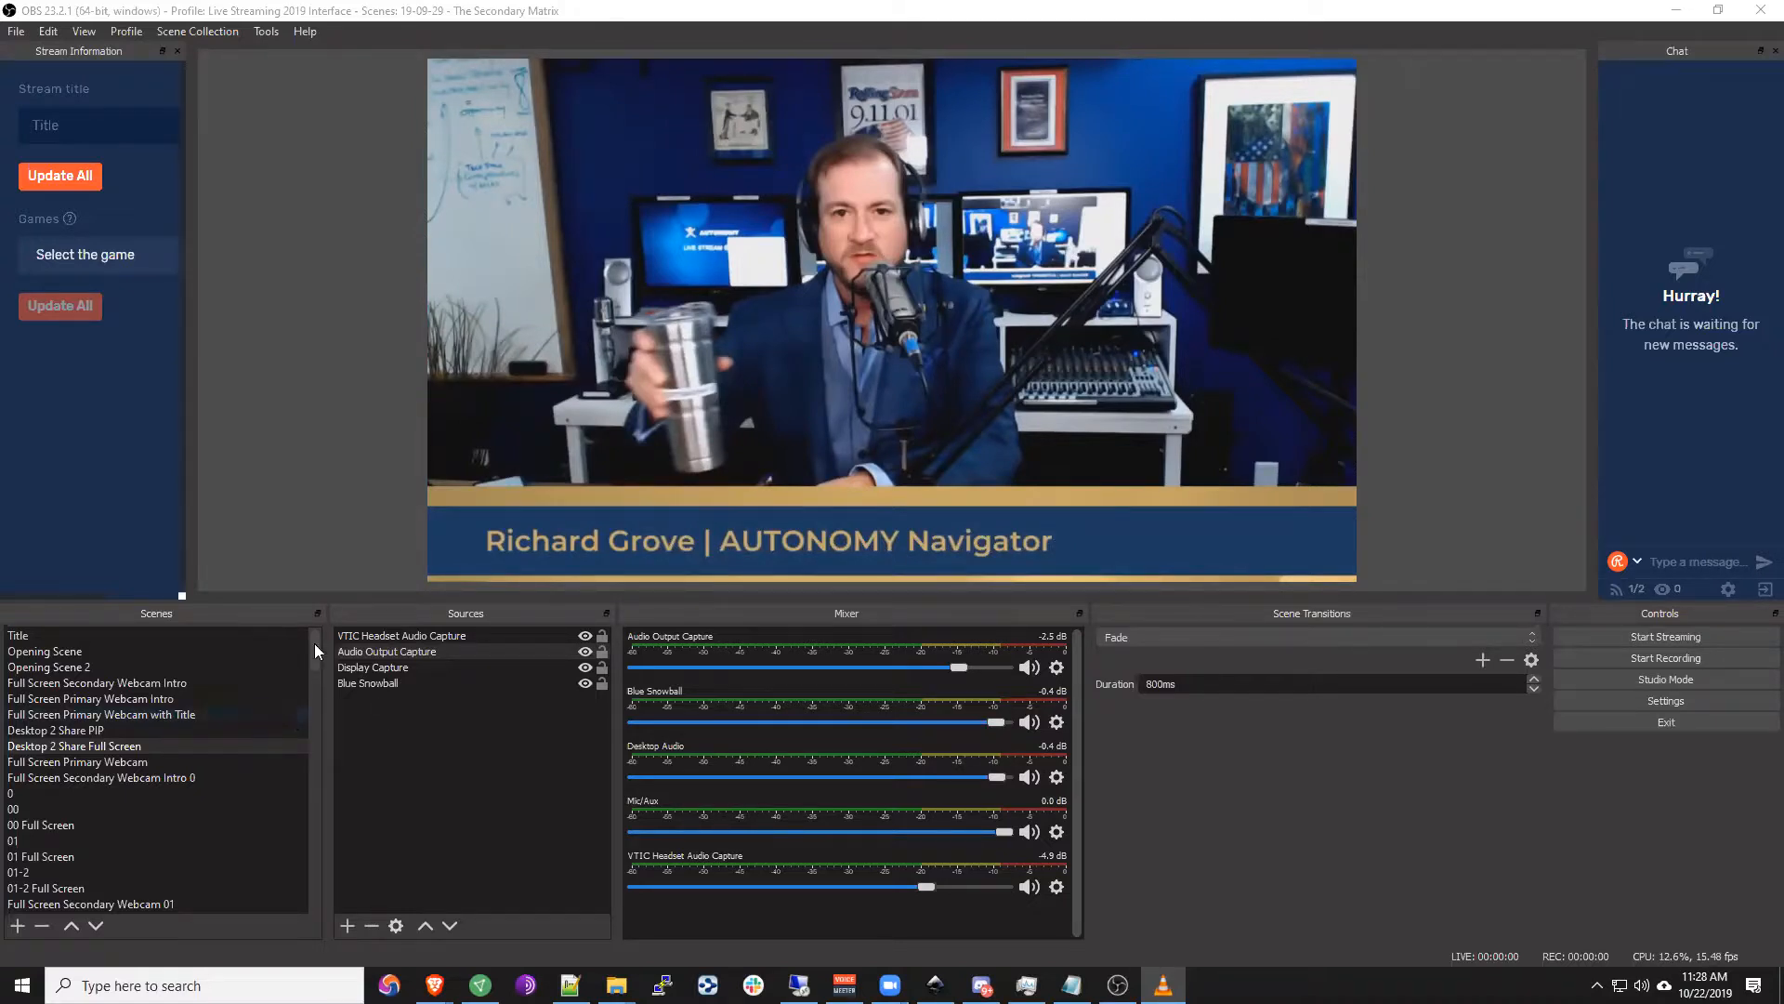
scroll(329, 896, down, 10)
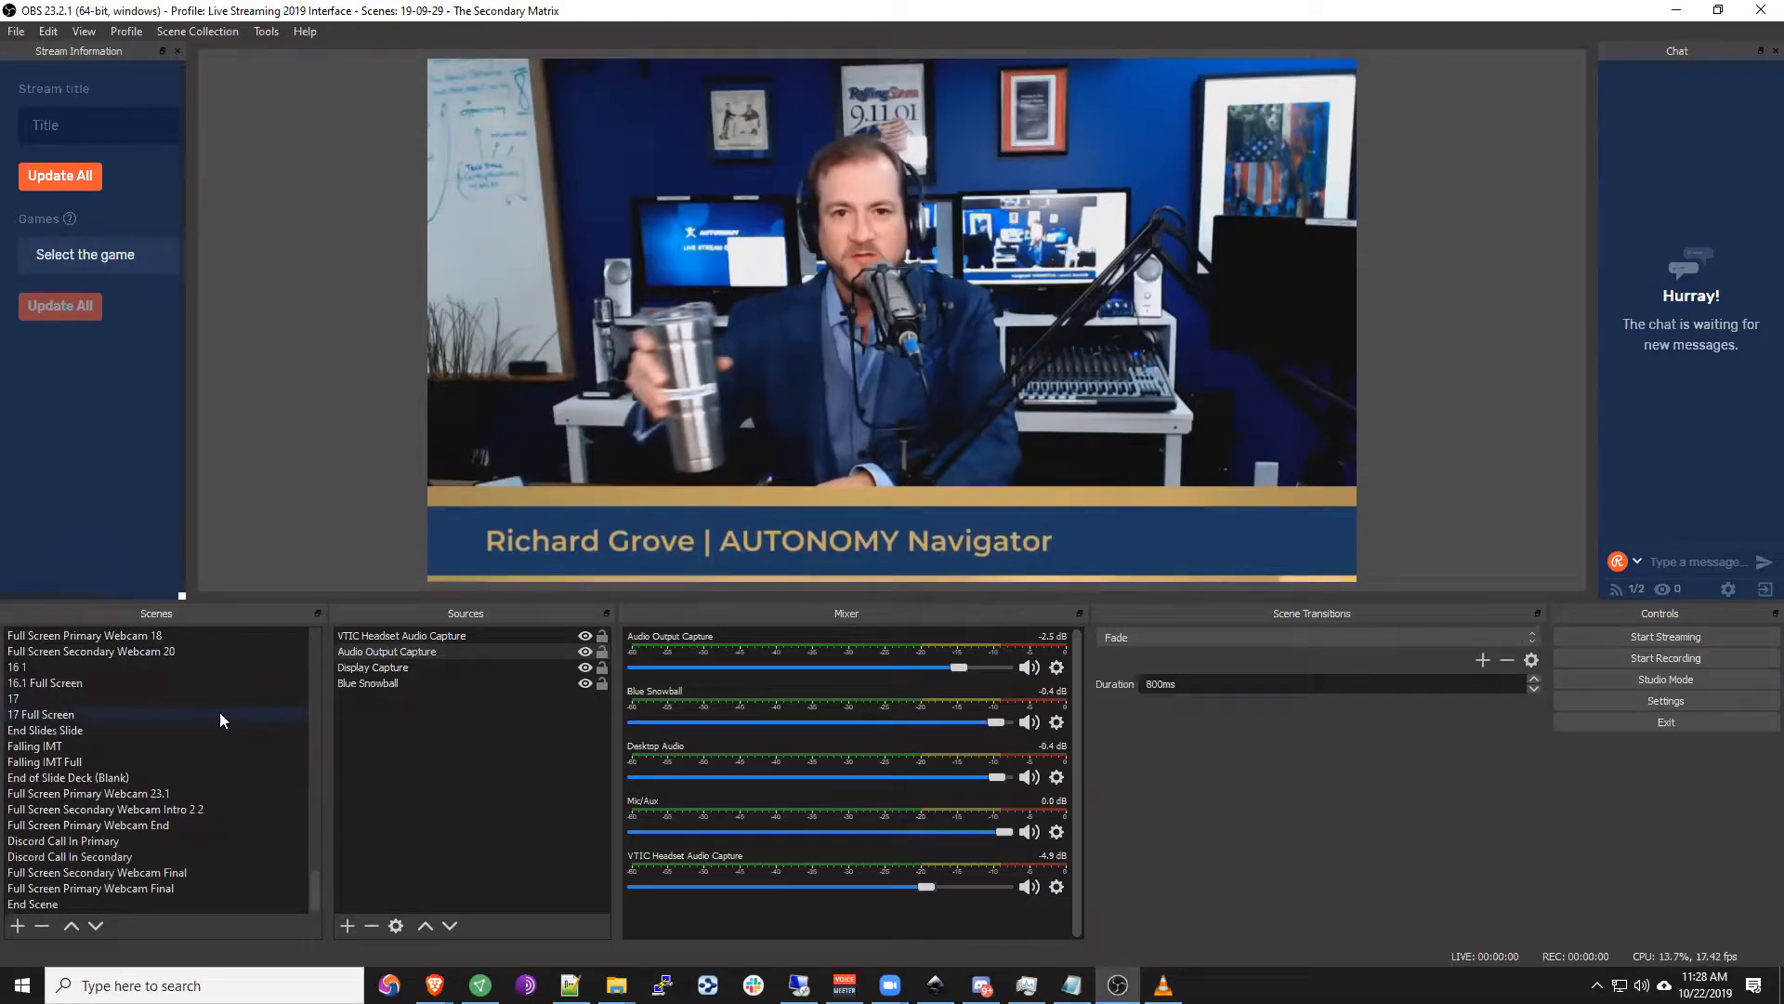
drag(313, 881, 309, 638)
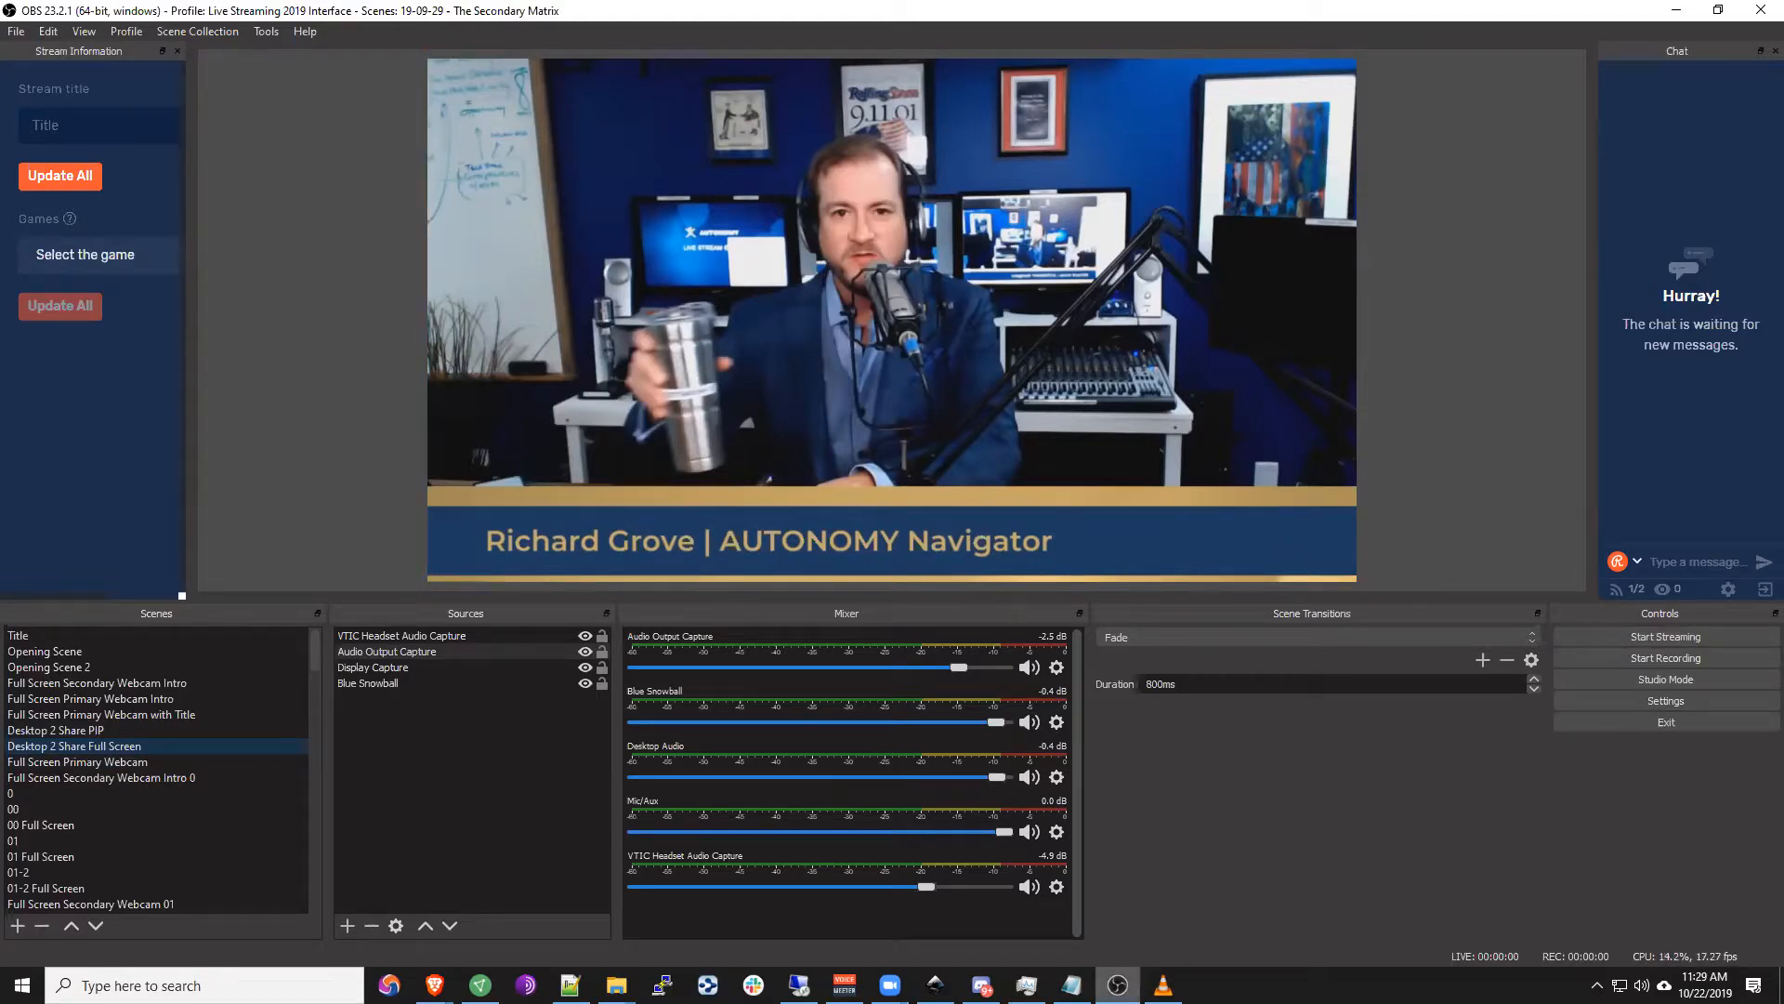
mouse_move(1165, 983)
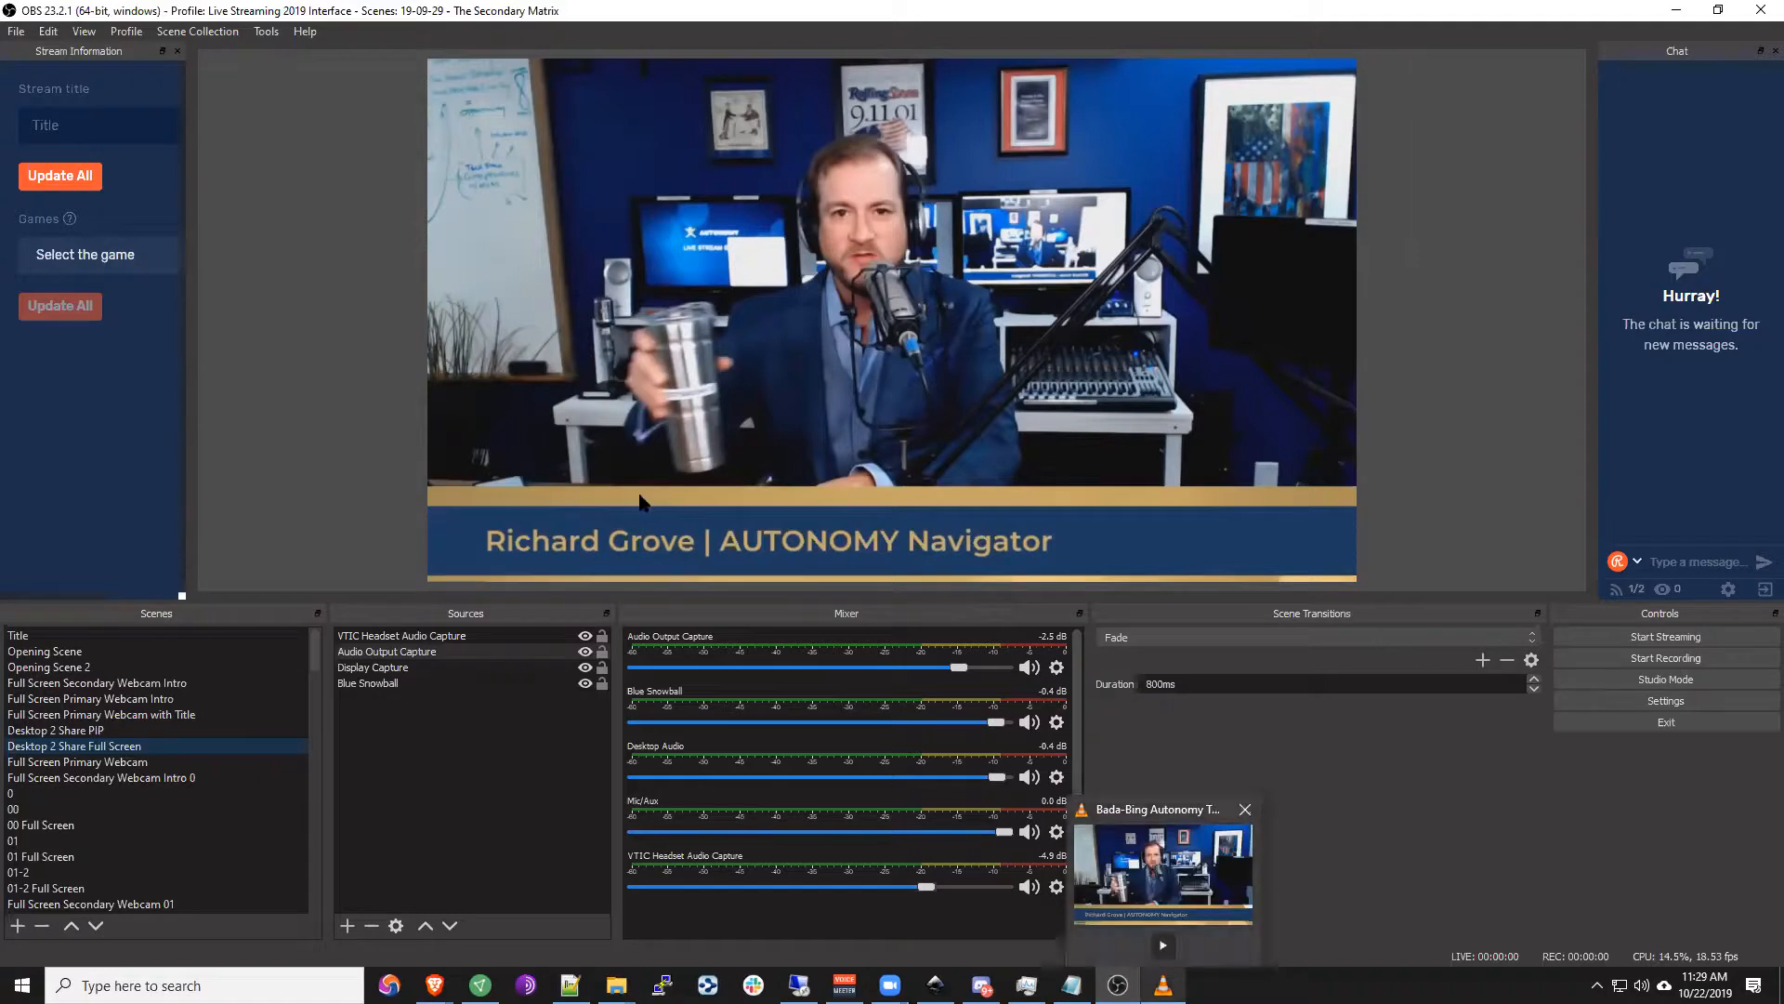
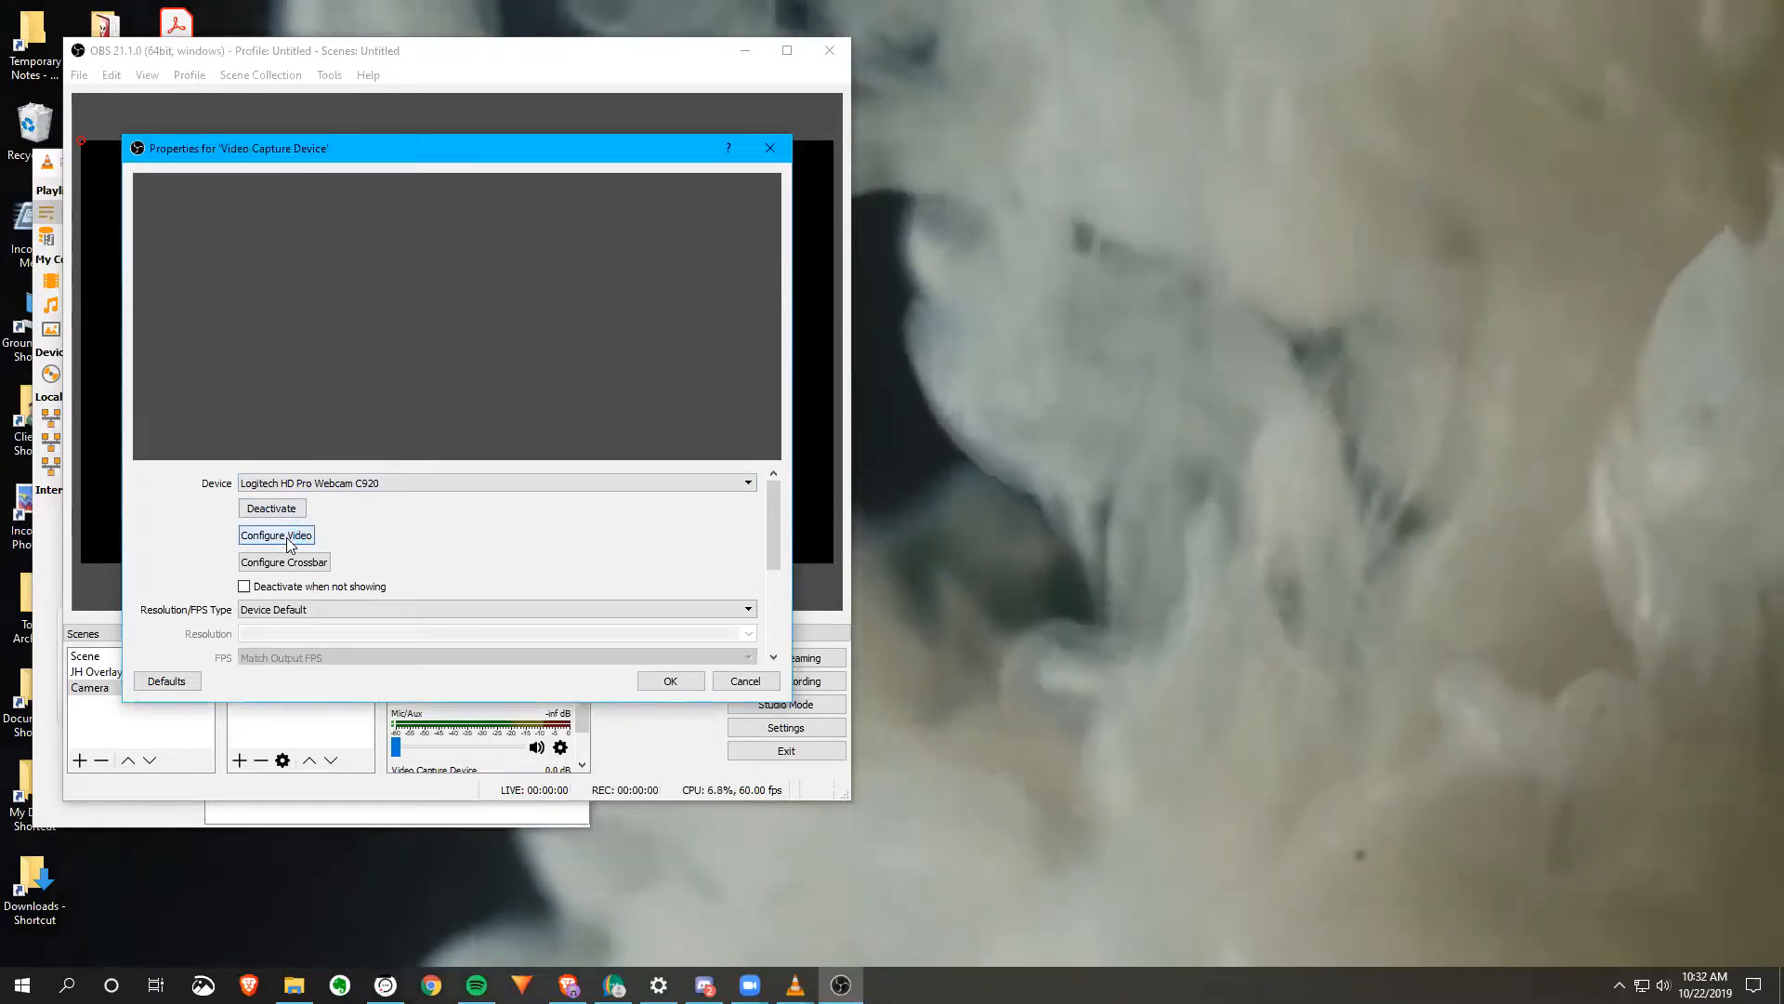
Step: Examine the Logitech HD Pro Webcam C920 video configuration, then accept the Video Capture Device properties without changes
click(286, 537)
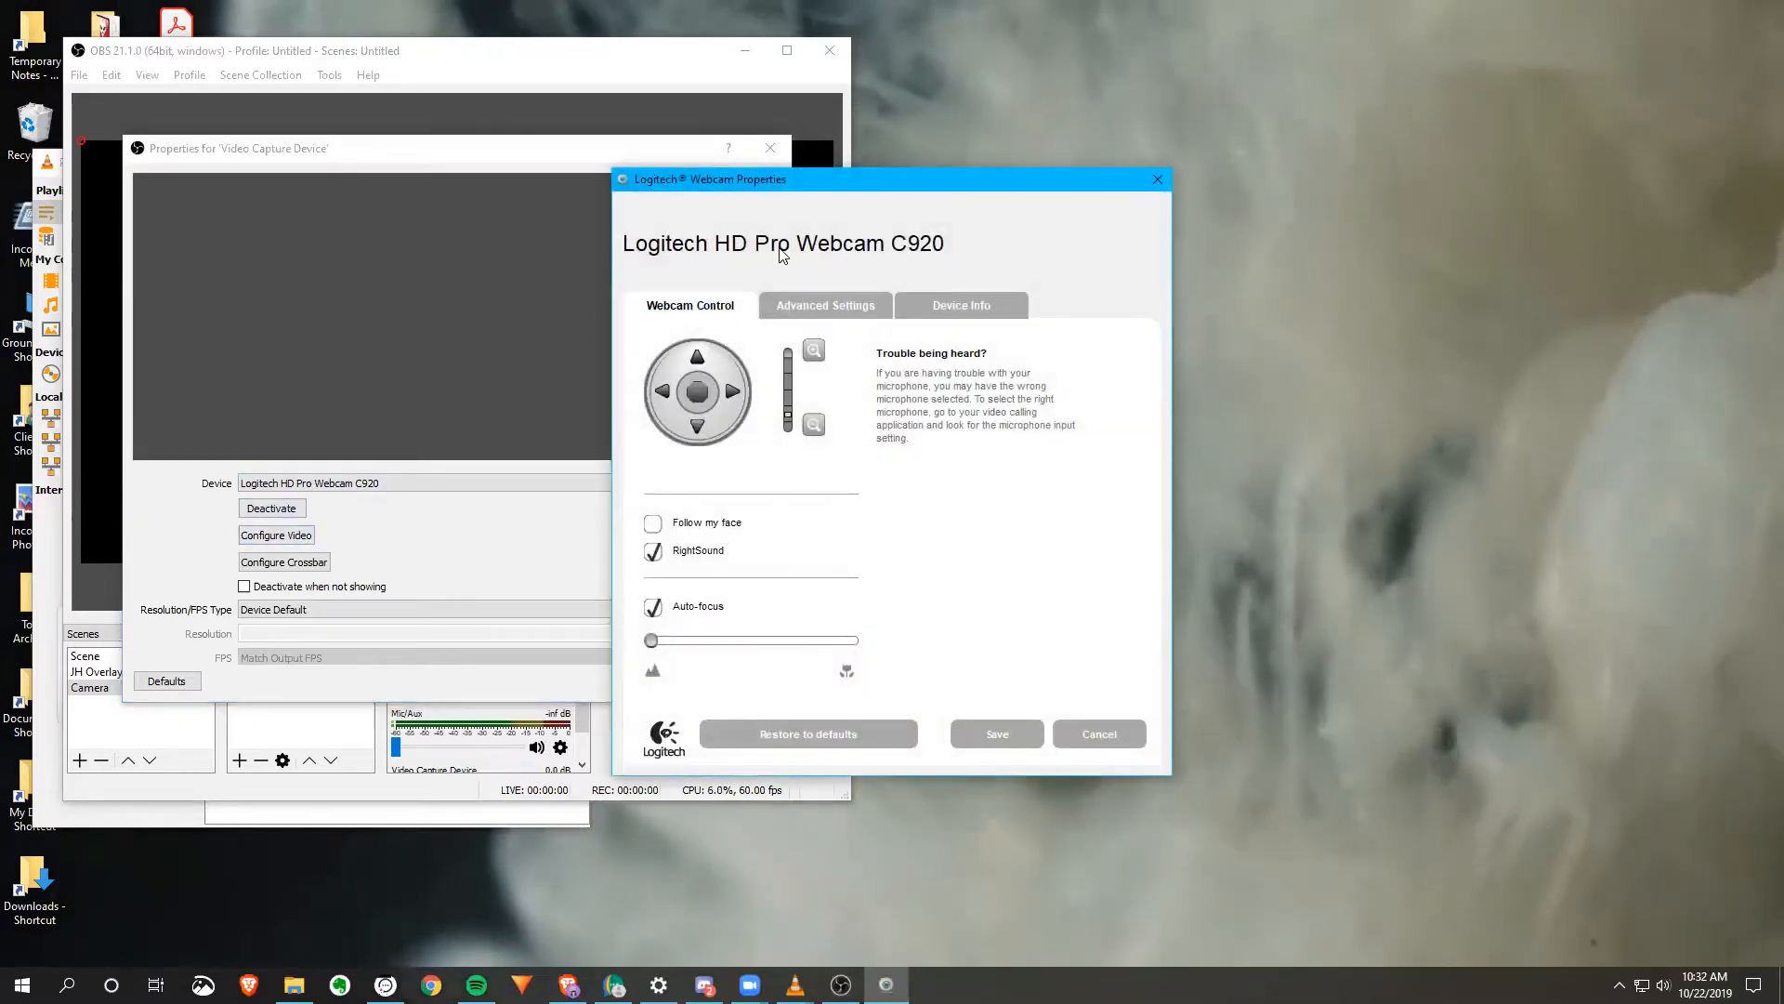
click(1101, 739)
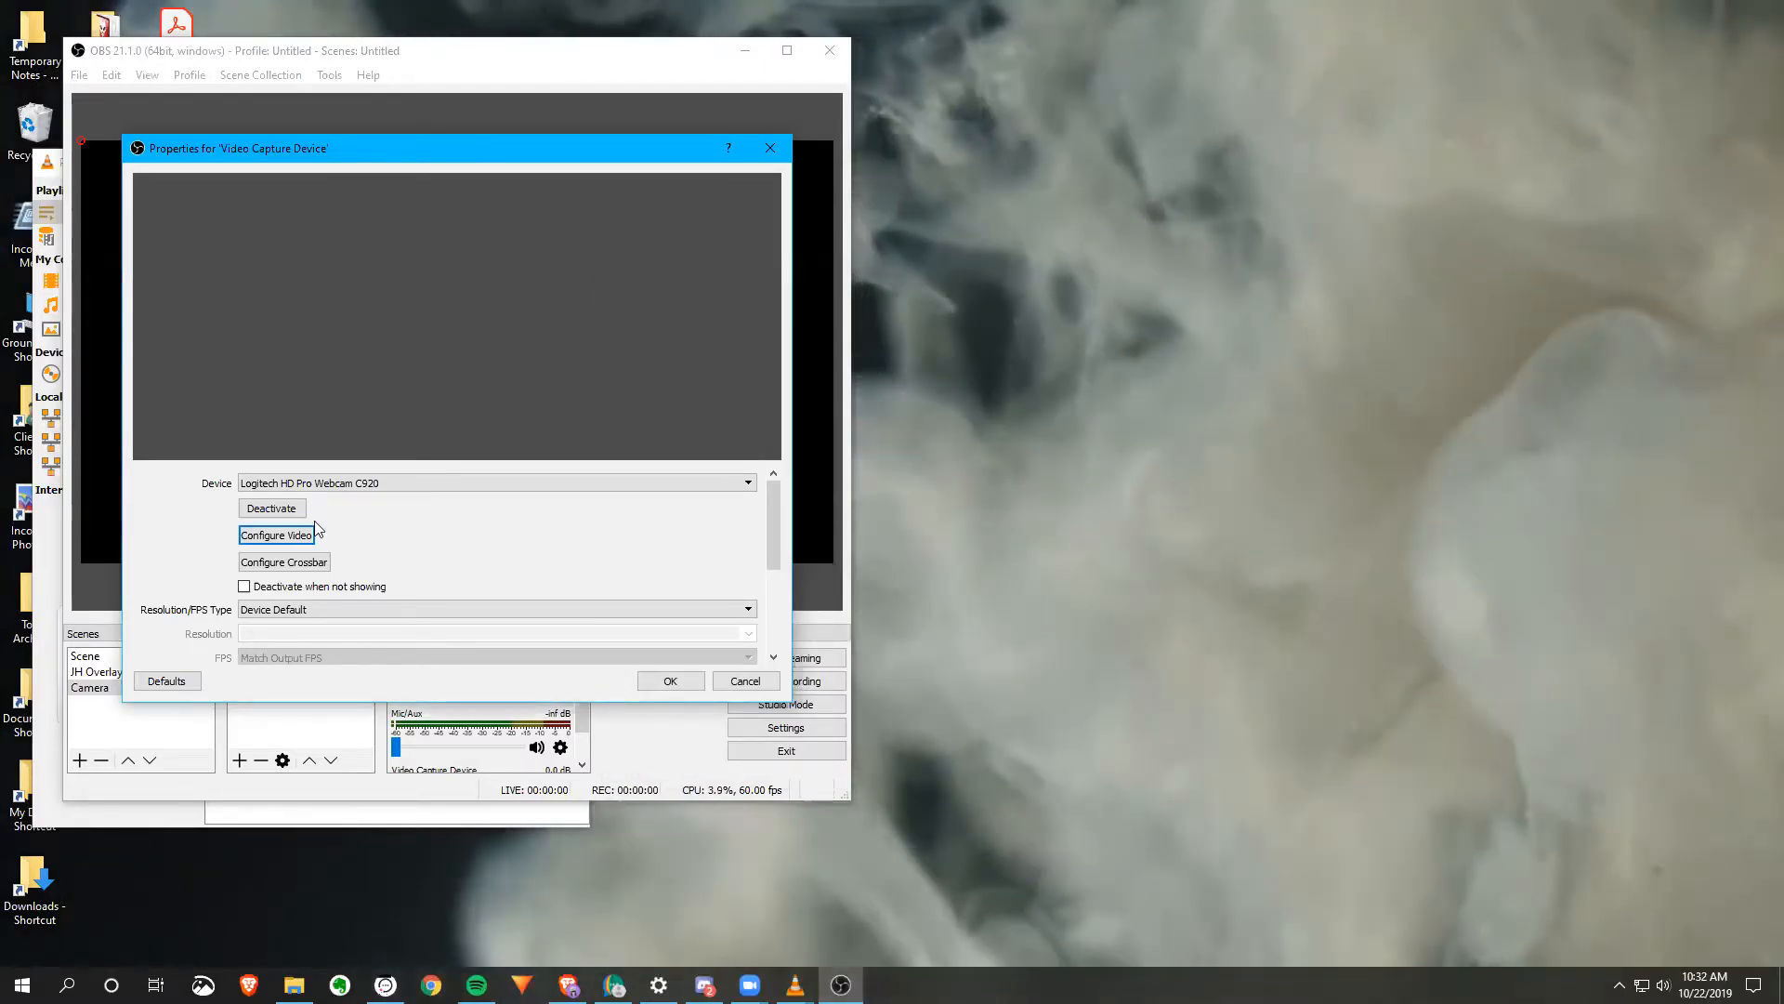
click(670, 683)
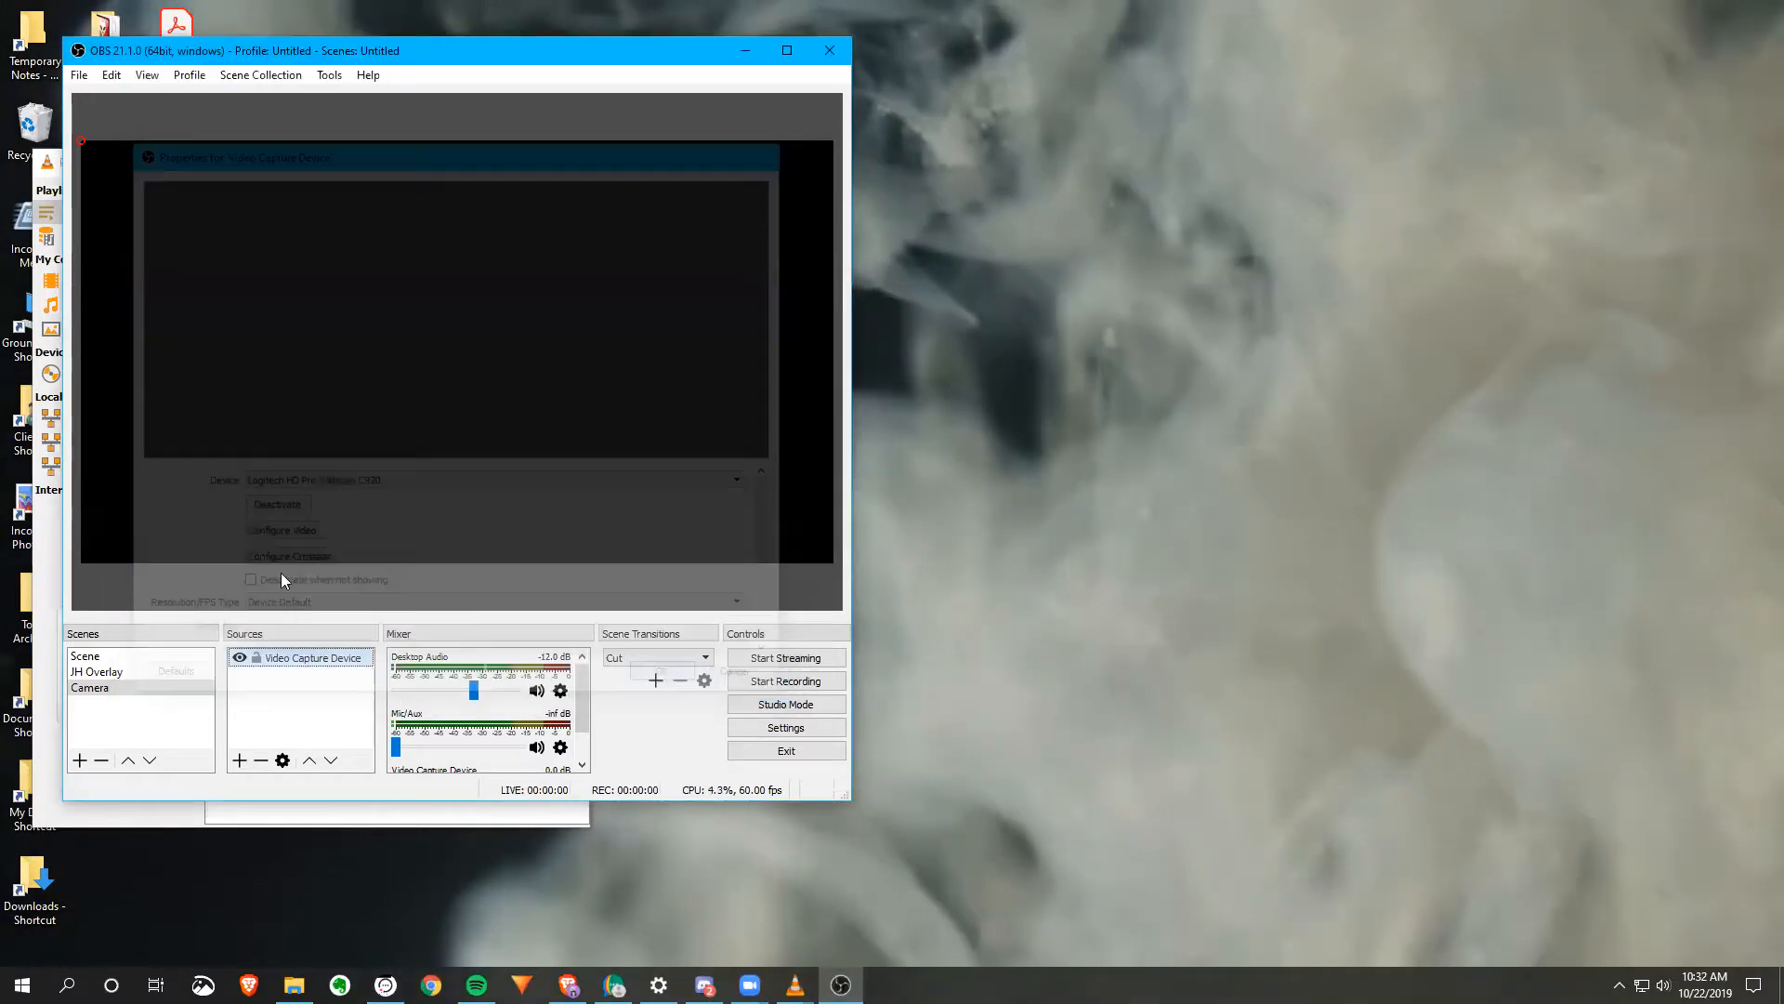
Step: Cycle through the Scene, JH Overlay and Camera scenes and check the Camera scene's Video Capture Device properties
click(102, 660)
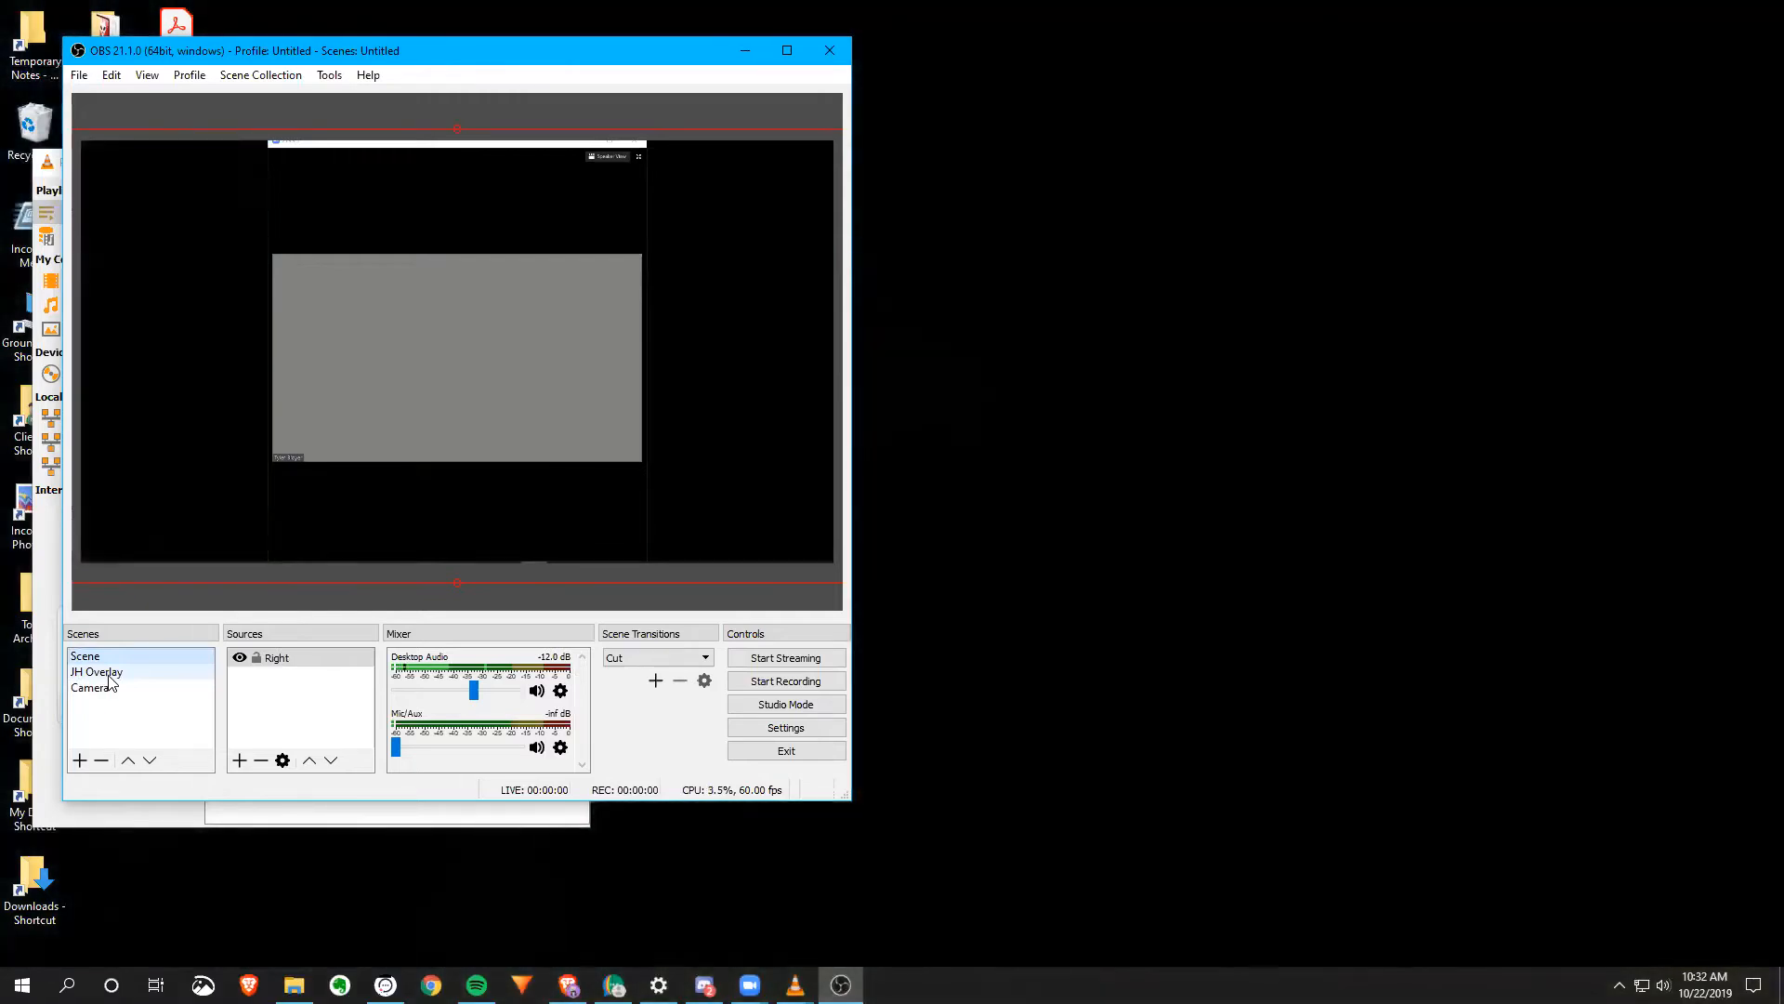
click(110, 671)
click(109, 656)
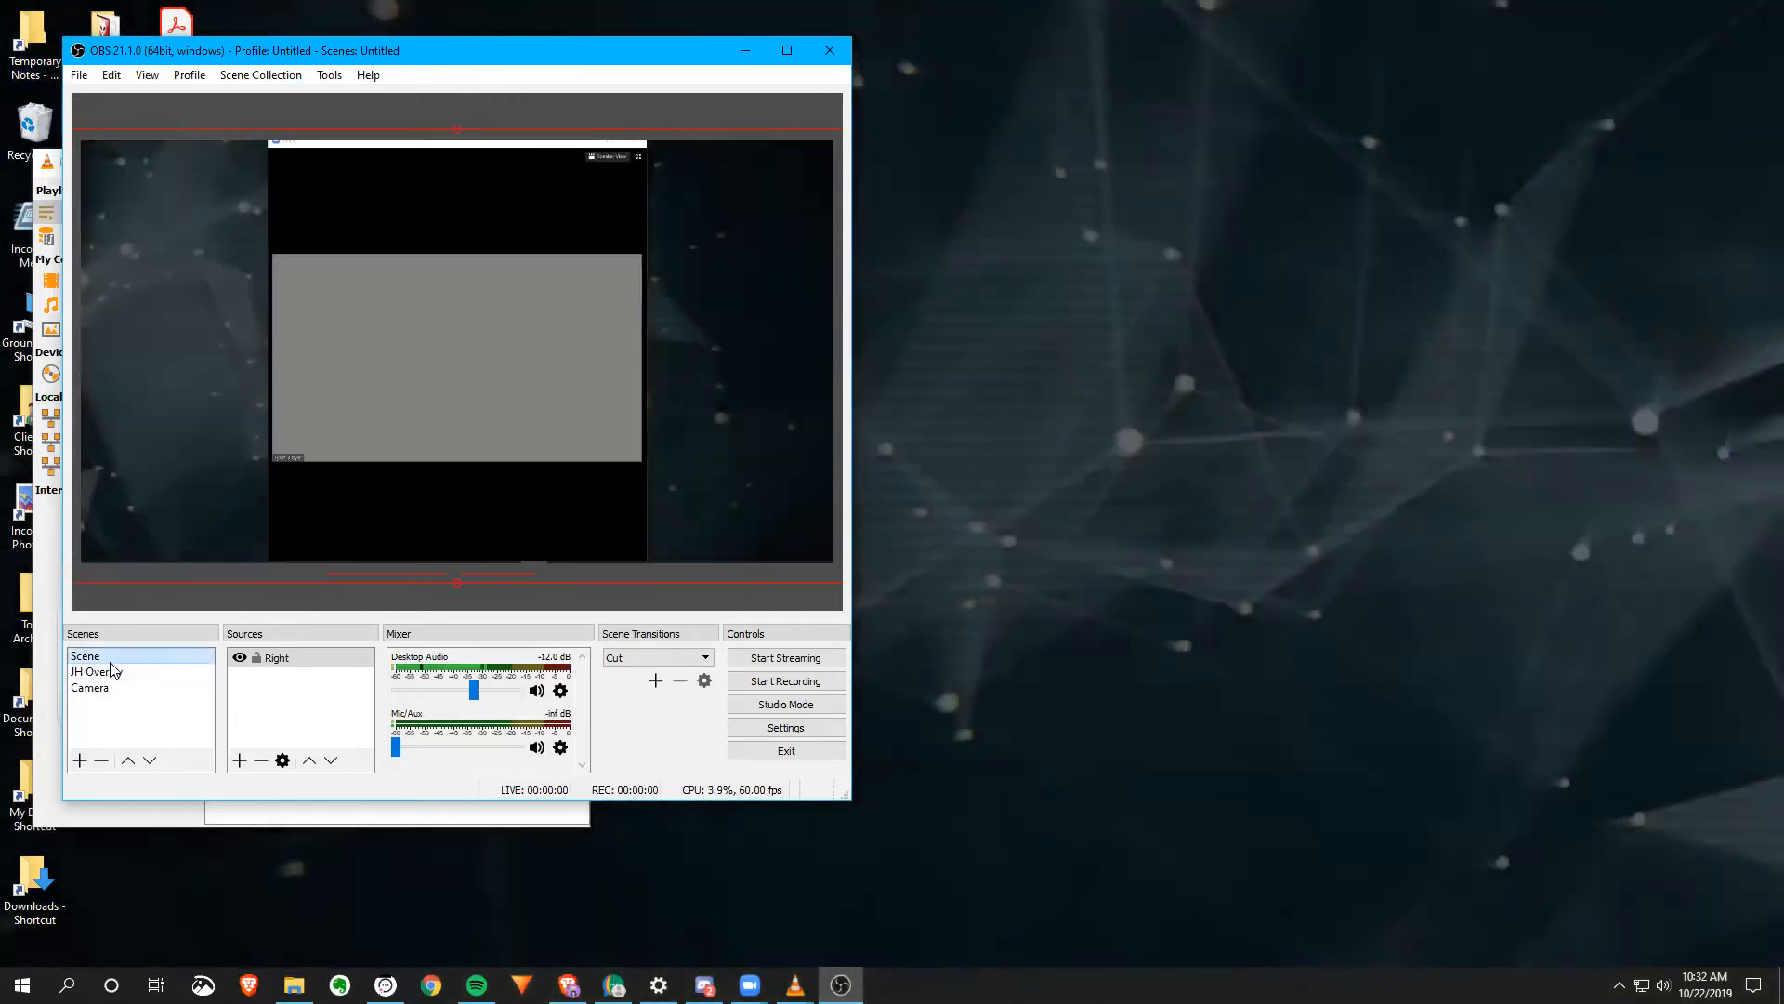
click(108, 672)
click(156, 688)
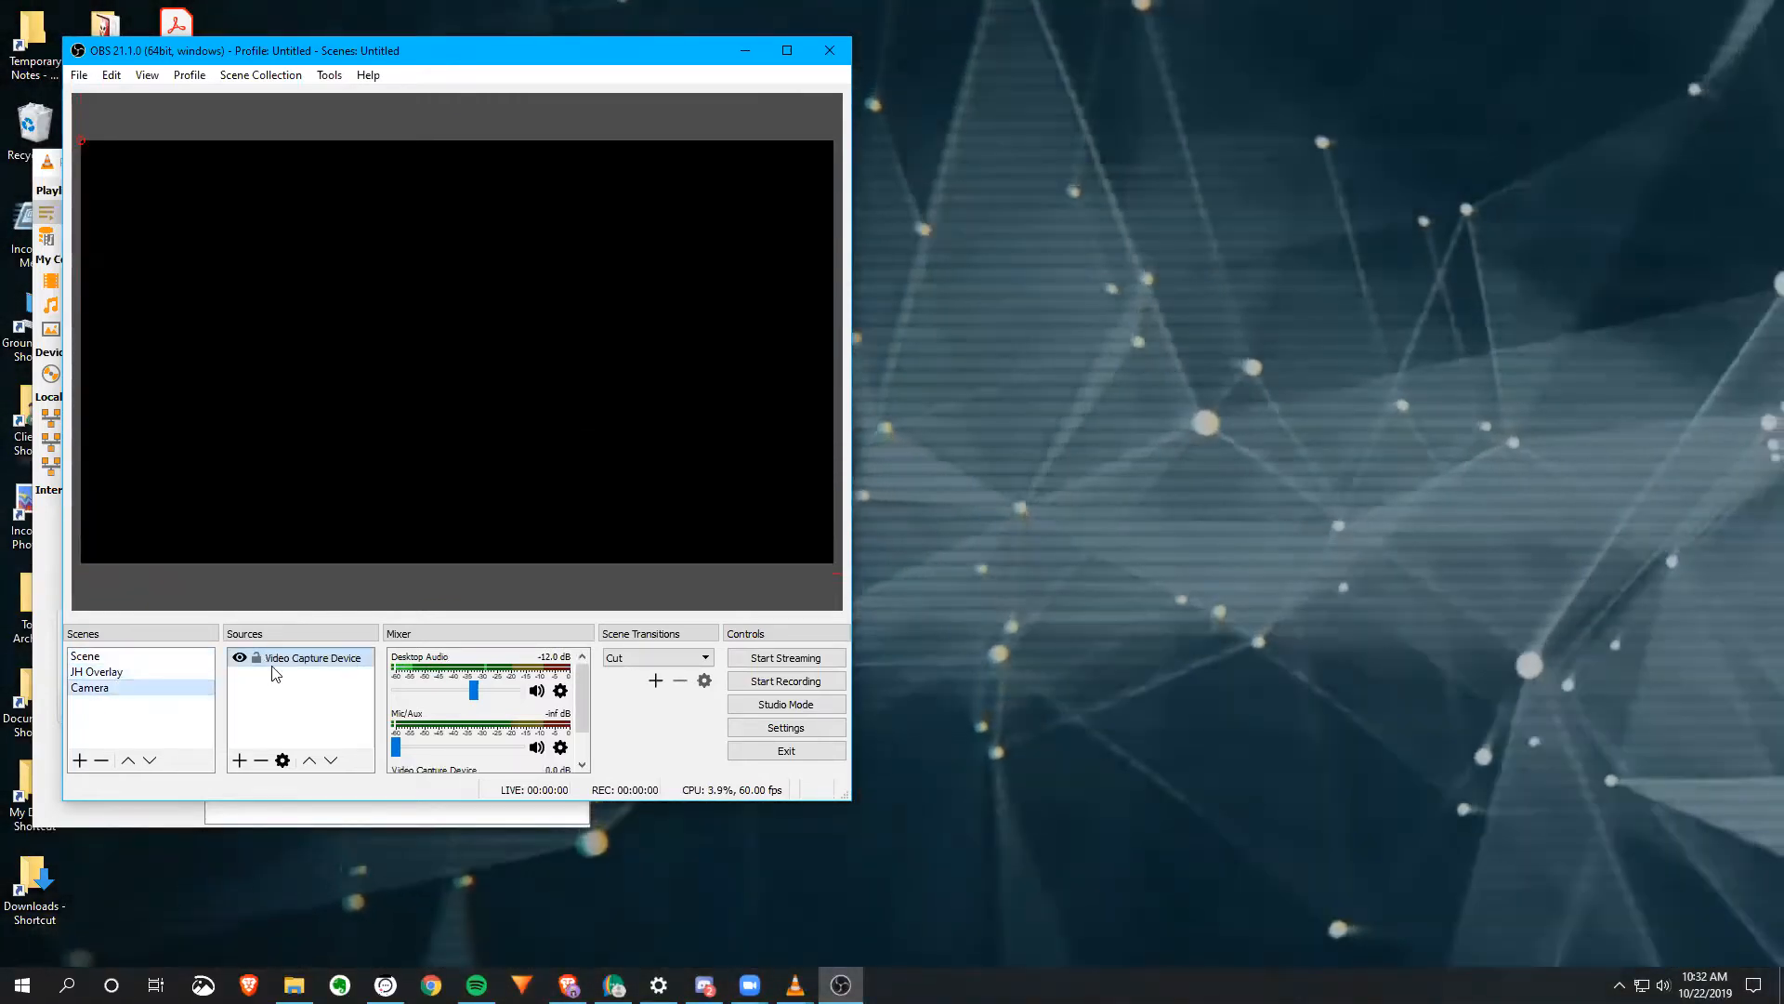
double_click(311, 658)
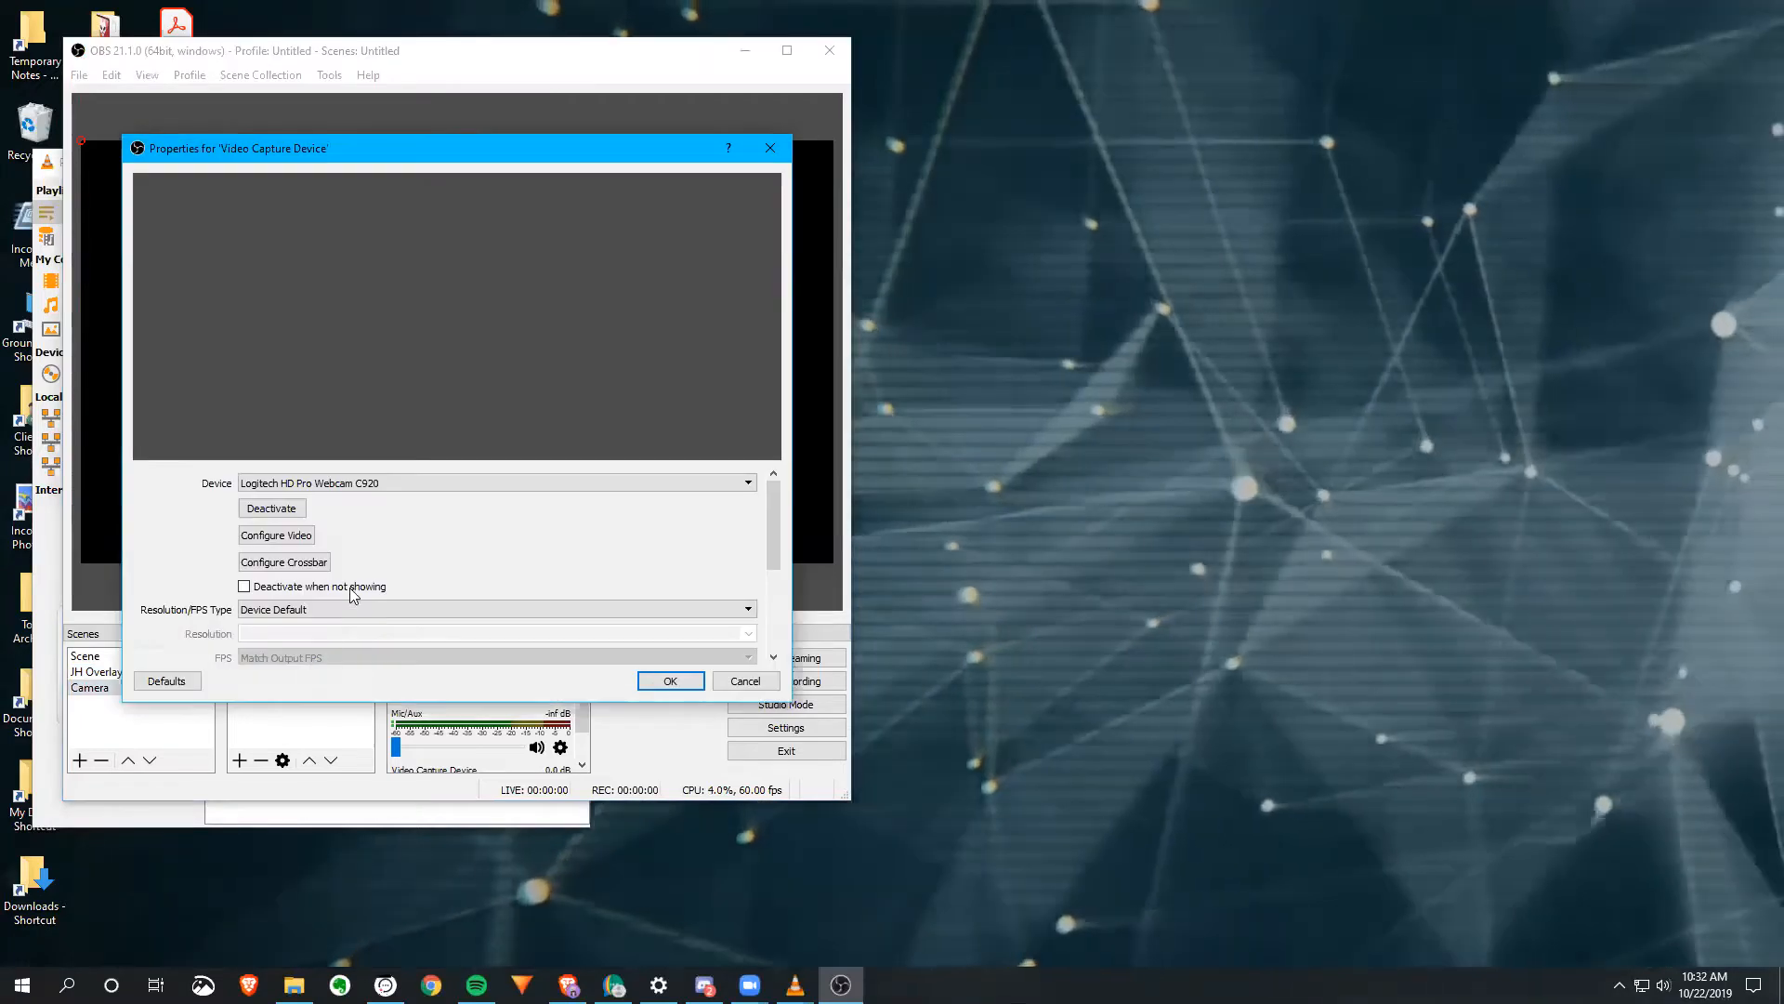
click(736, 683)
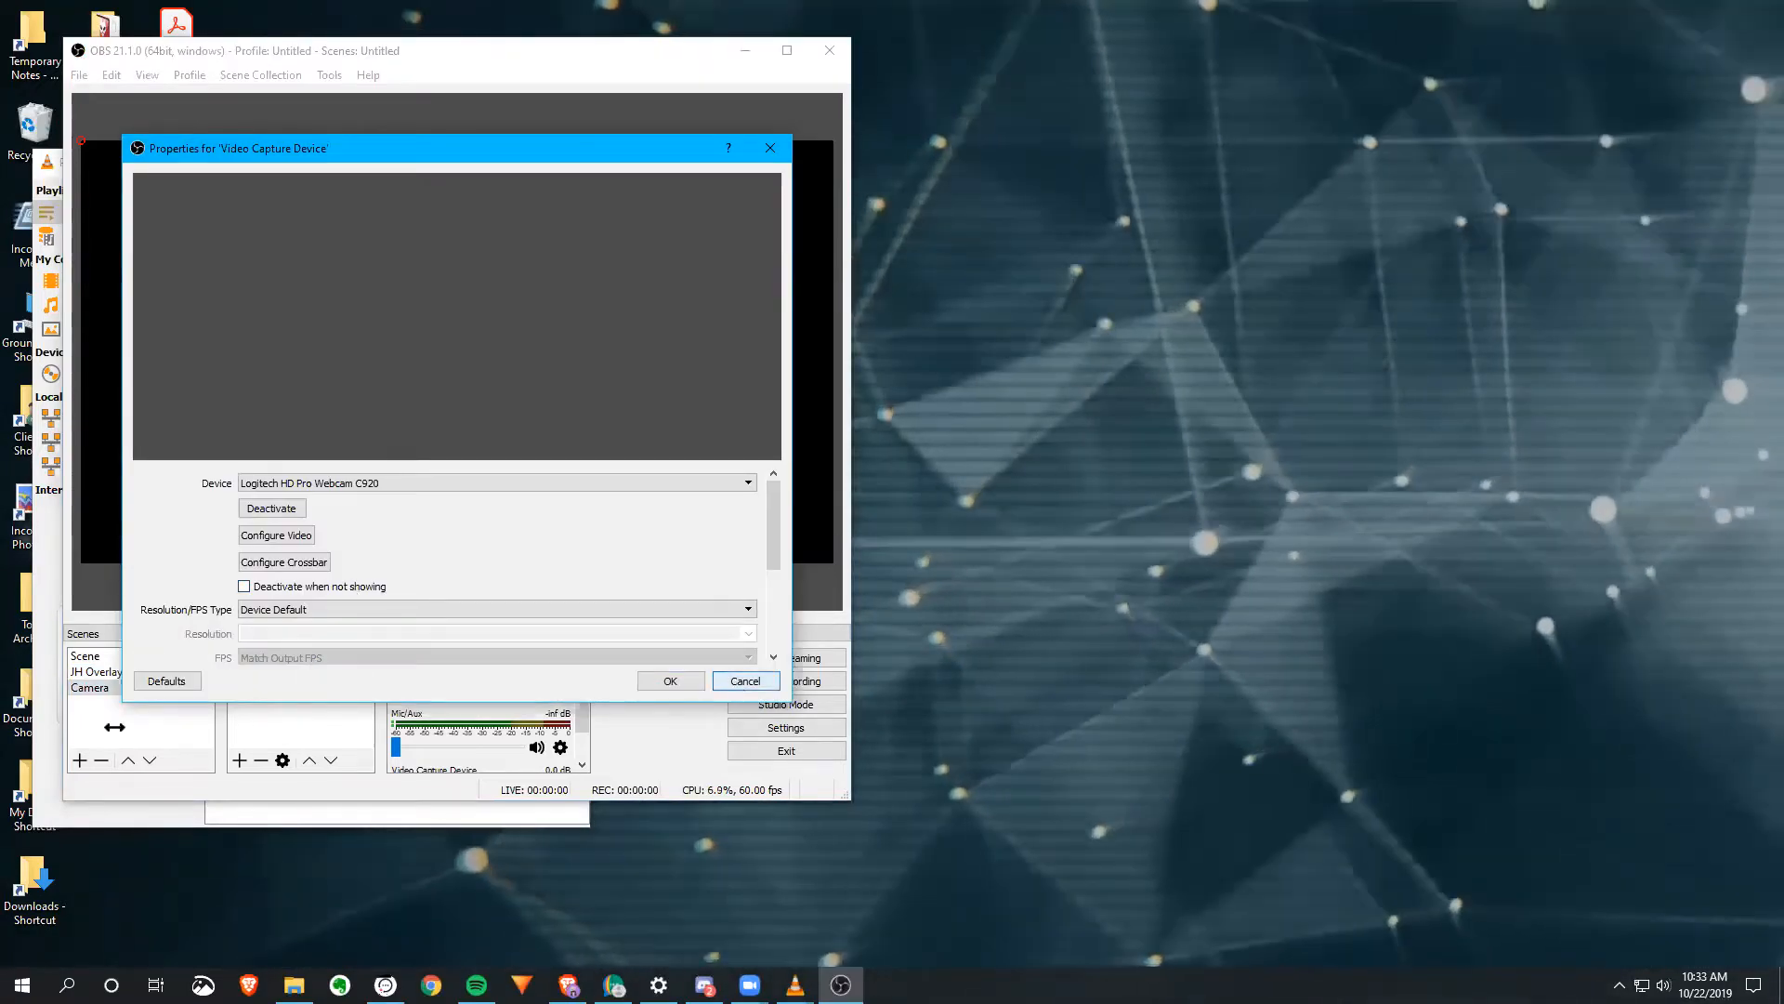
Step: Switch to the scene named Scene and examine the properties of its Right display capture source
click(95, 657)
click(273, 661)
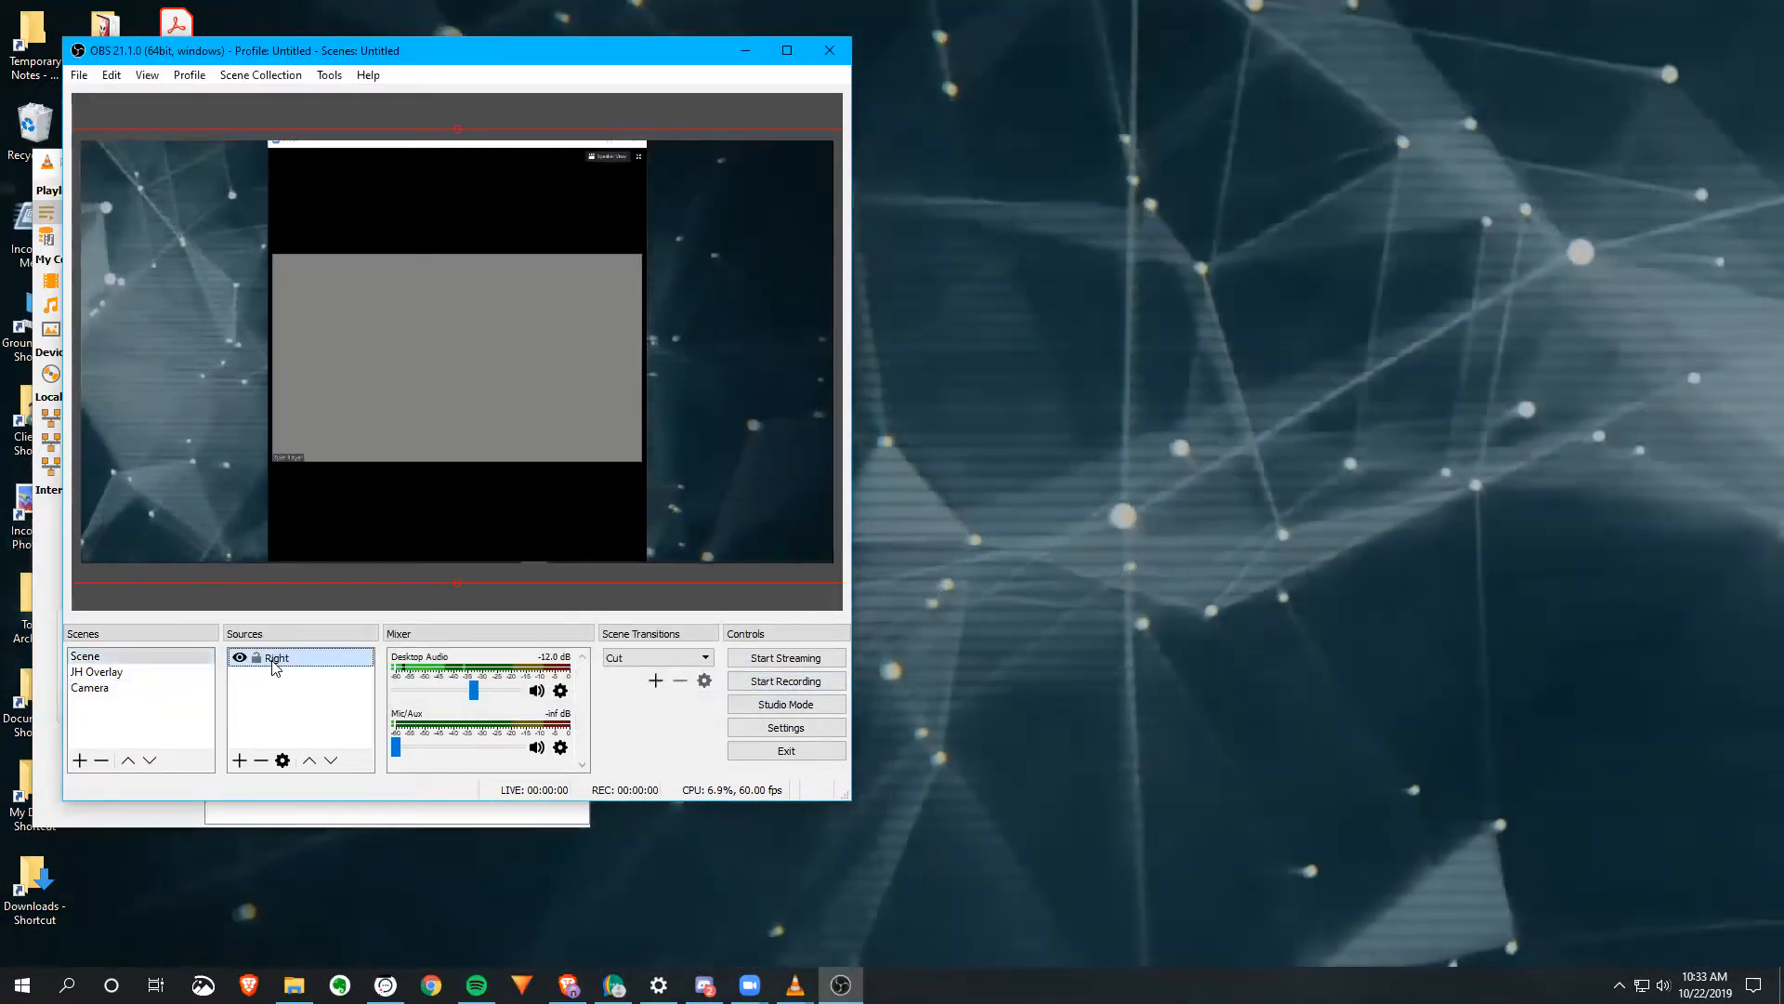
double_click(275, 660)
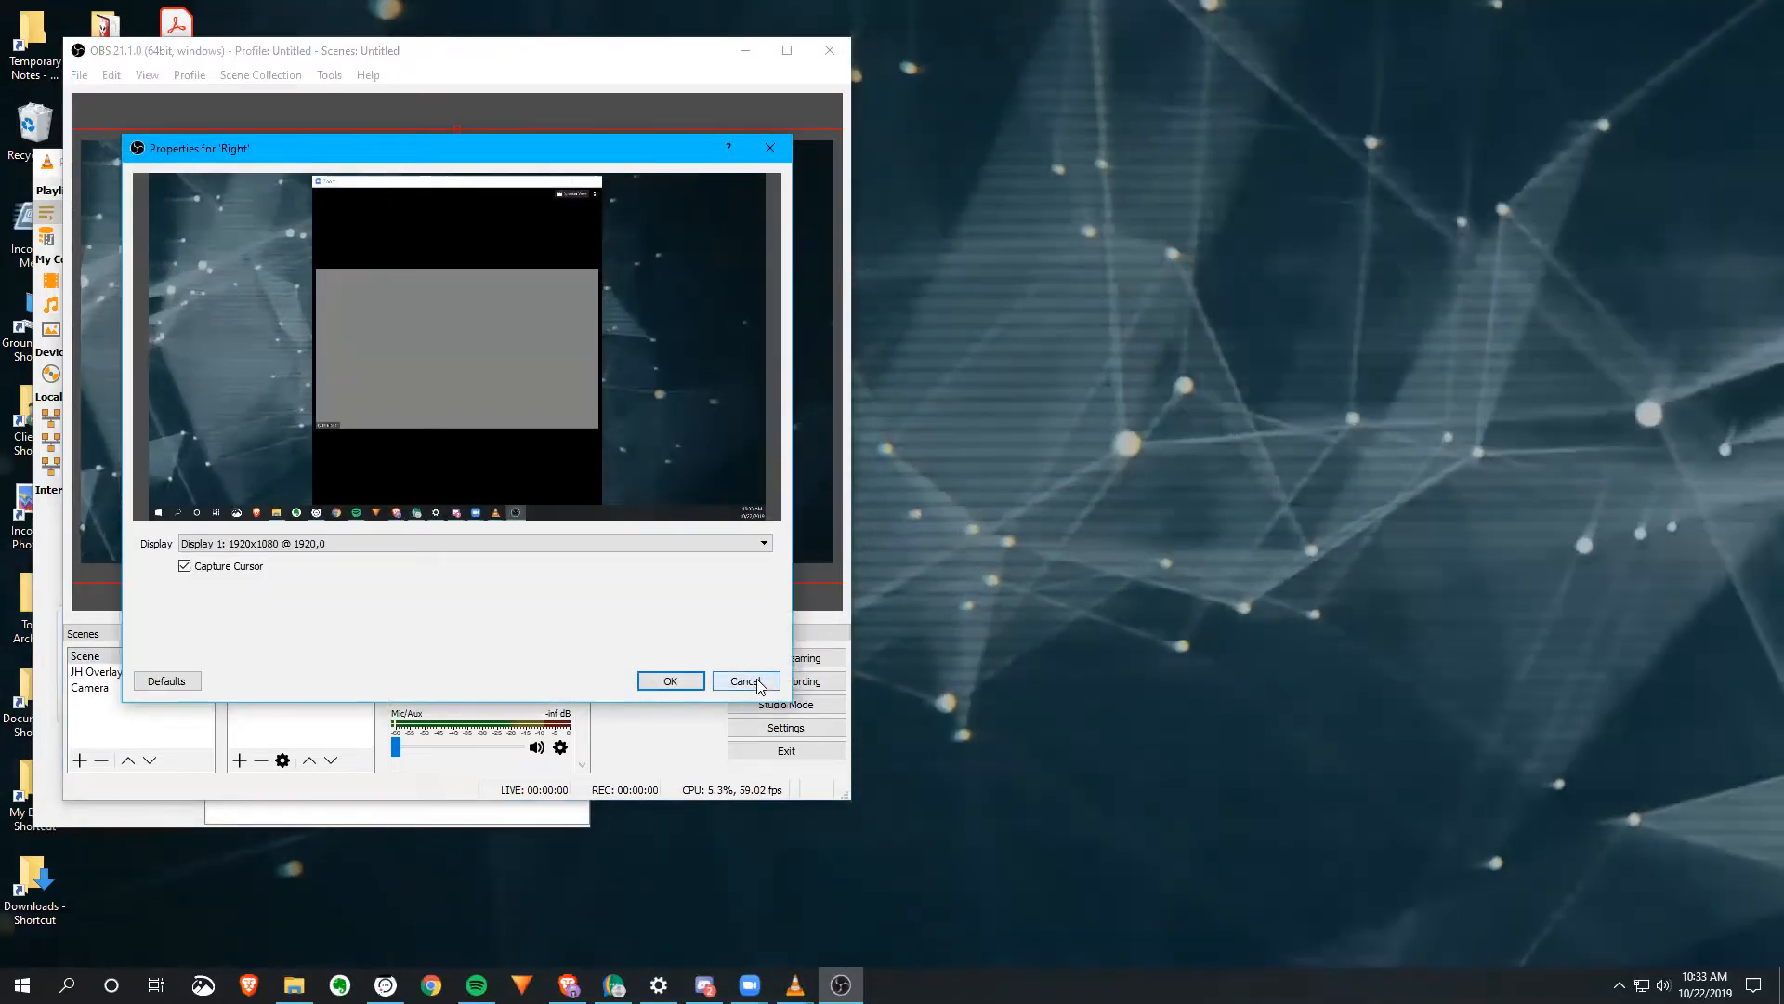
key(Escape)
Step: Switch to the Camera scene, enlarge the webcam picture to the full canvas height, and place it near the middle
click(124, 688)
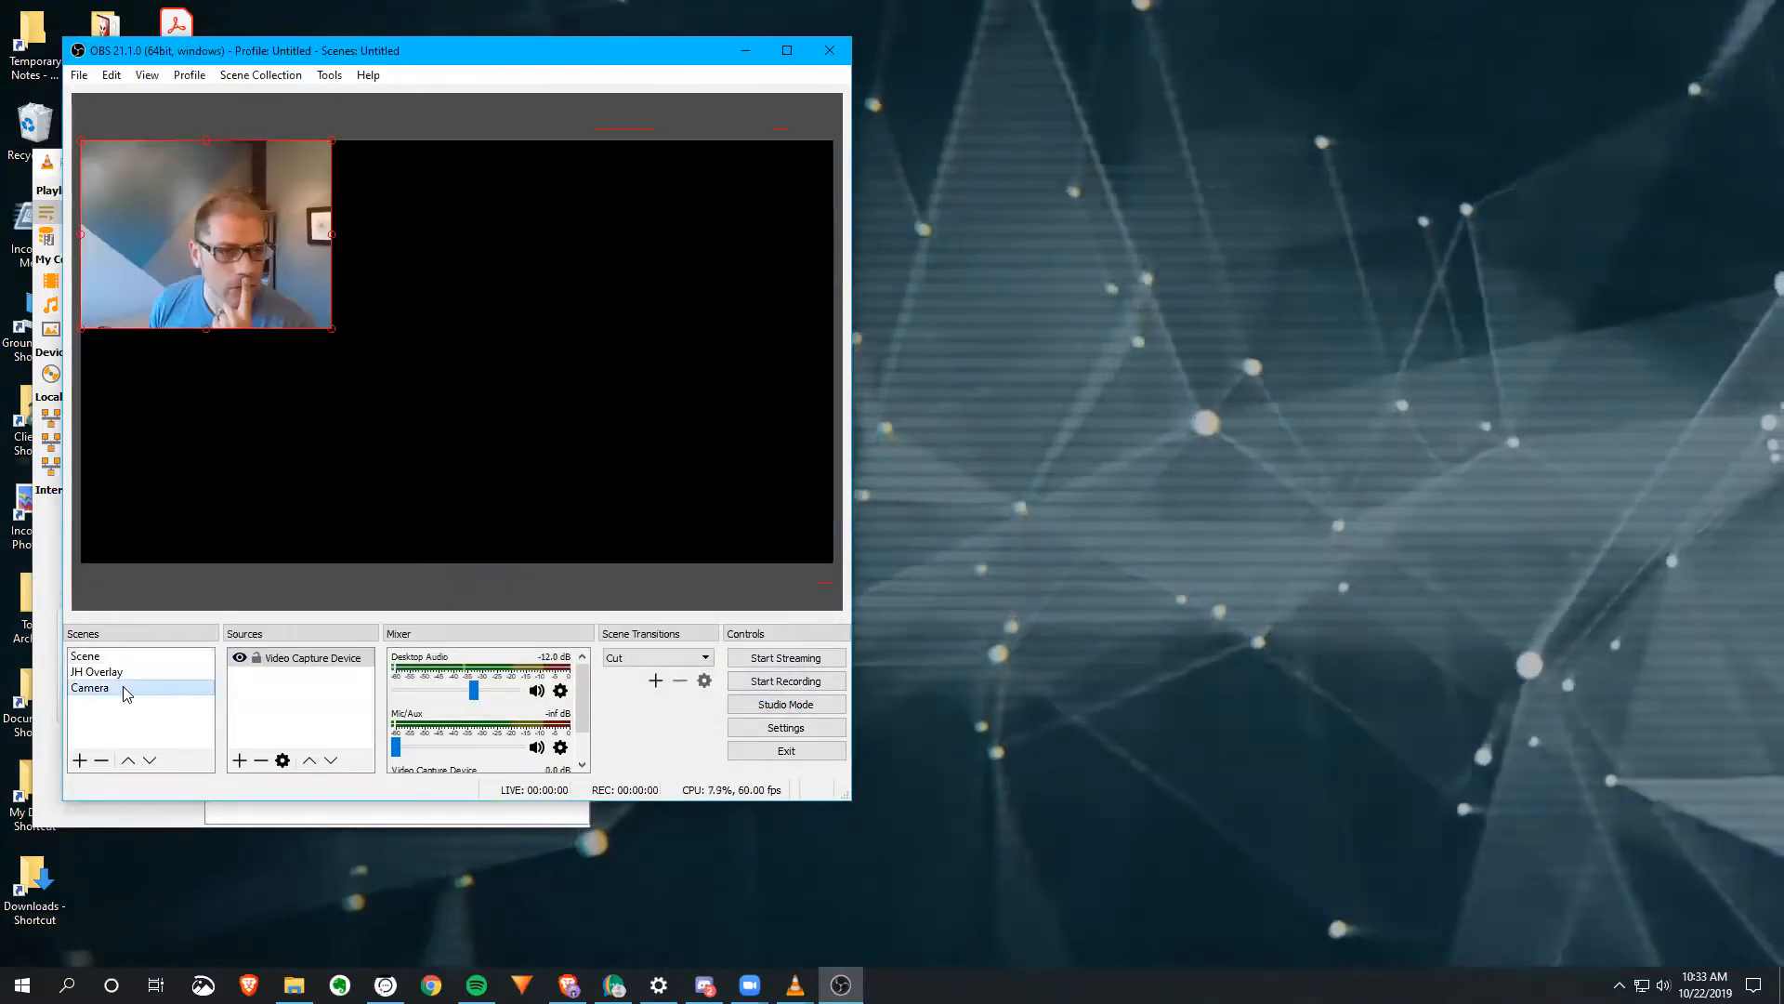
drag(333, 328, 628, 344)
drag(389, 385, 474, 408)
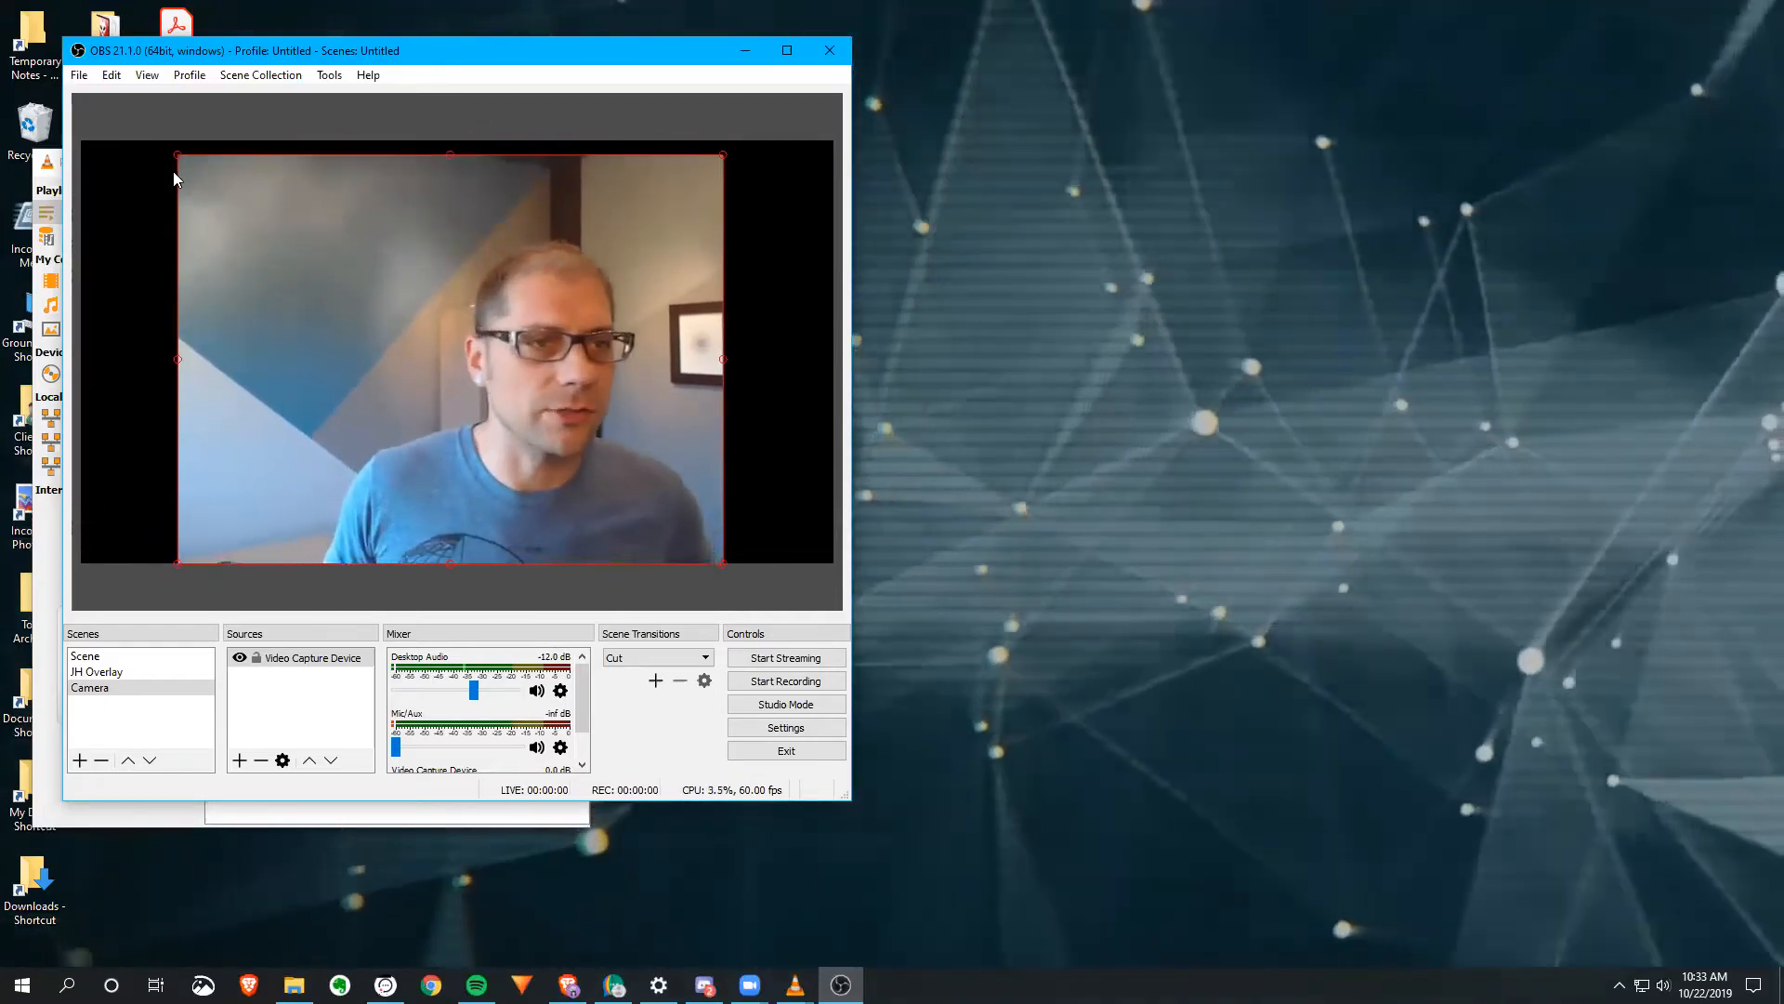
drag(179, 160, 159, 146)
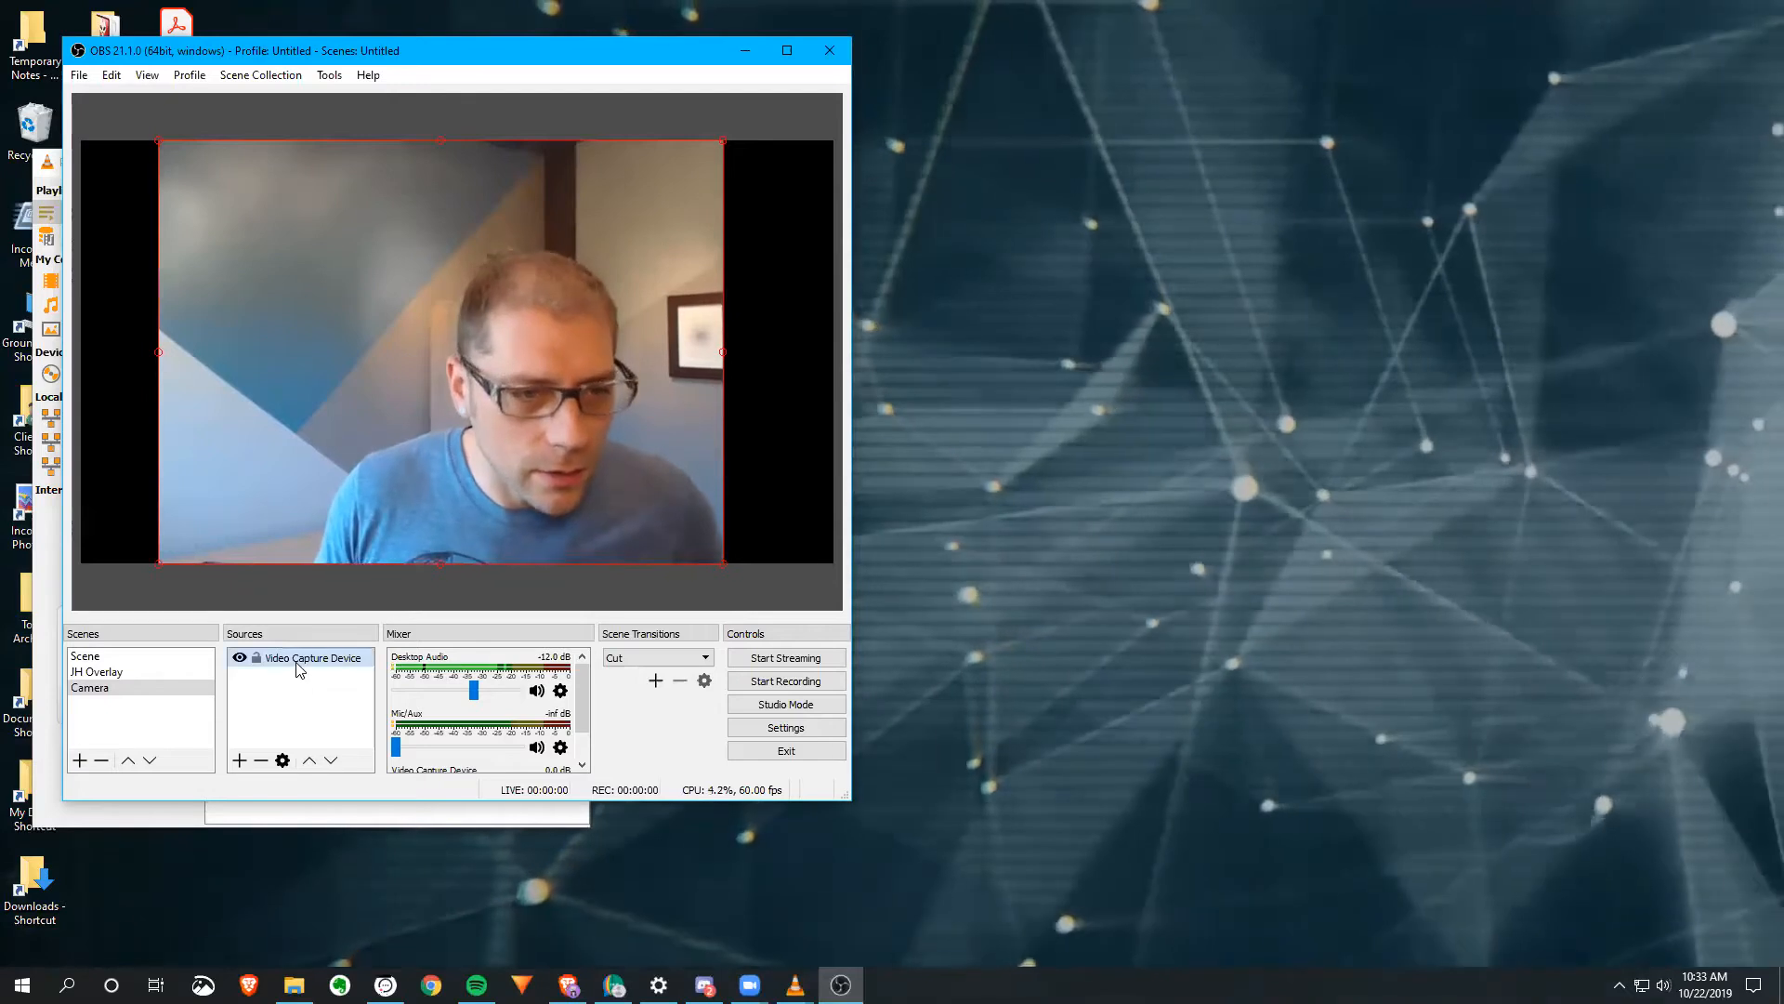
Step: Examine the Logitech C920's webcam controls, advanced image settings and device information from the Video Capture Device properties
double_click(298, 660)
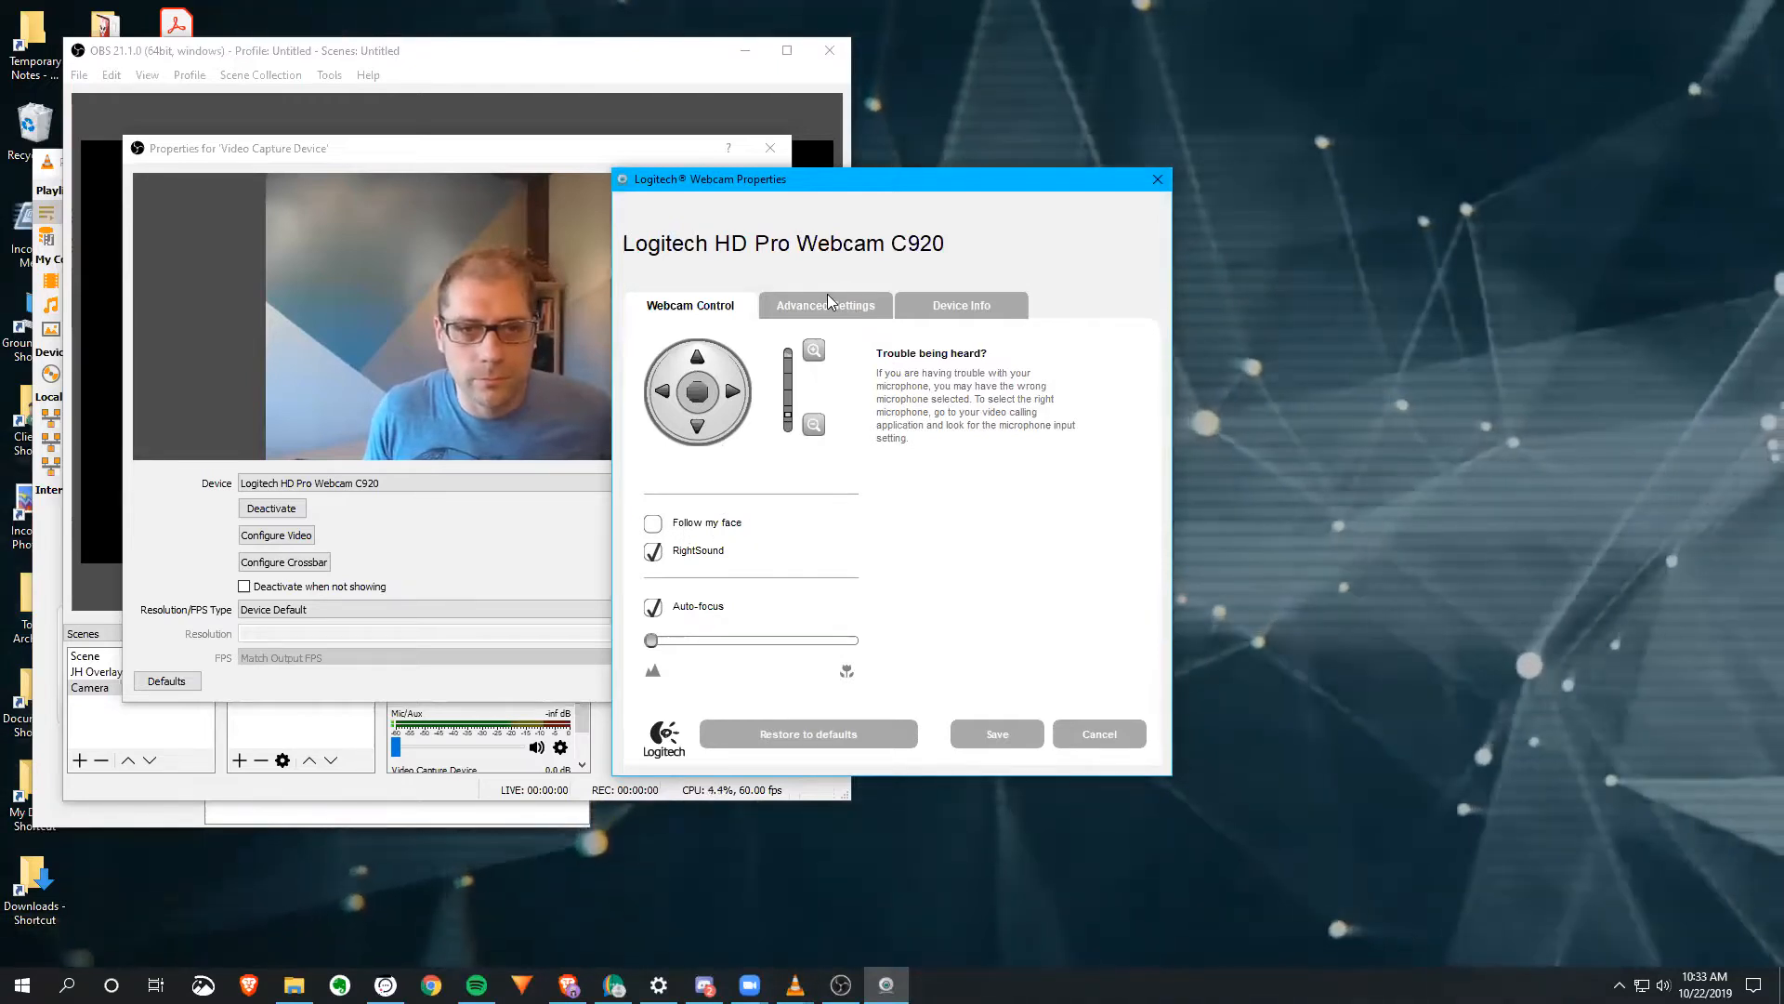
click(829, 304)
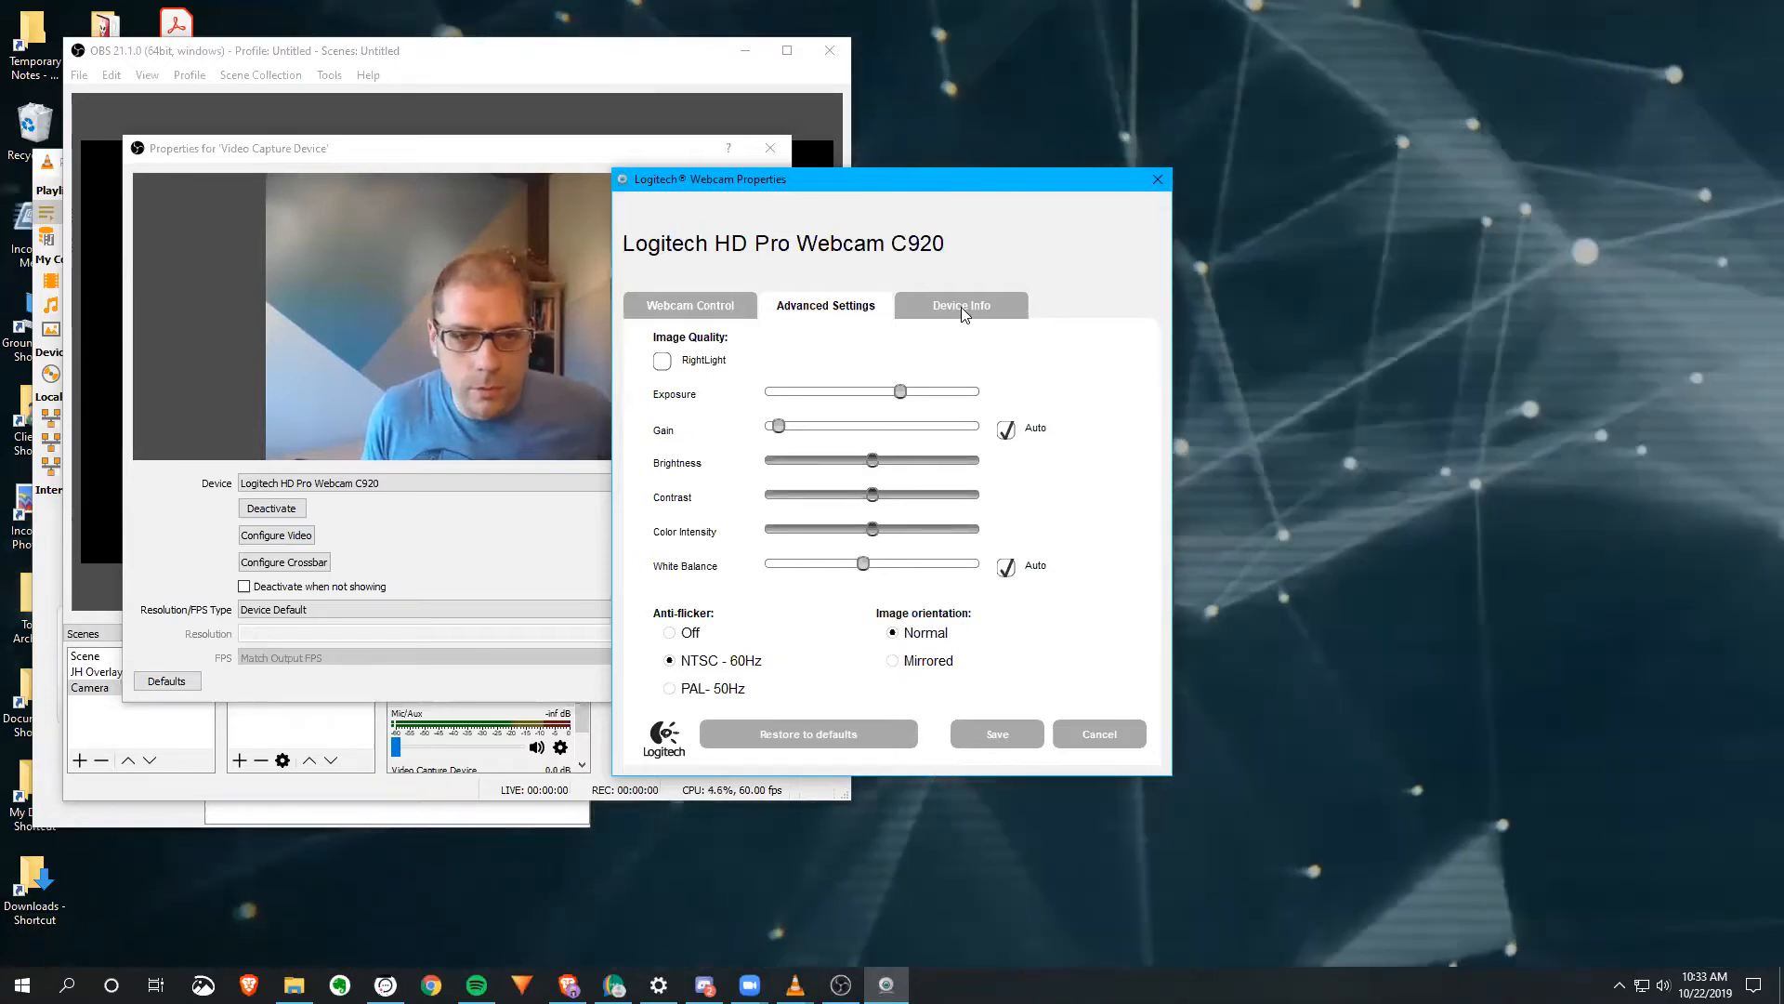
click(961, 308)
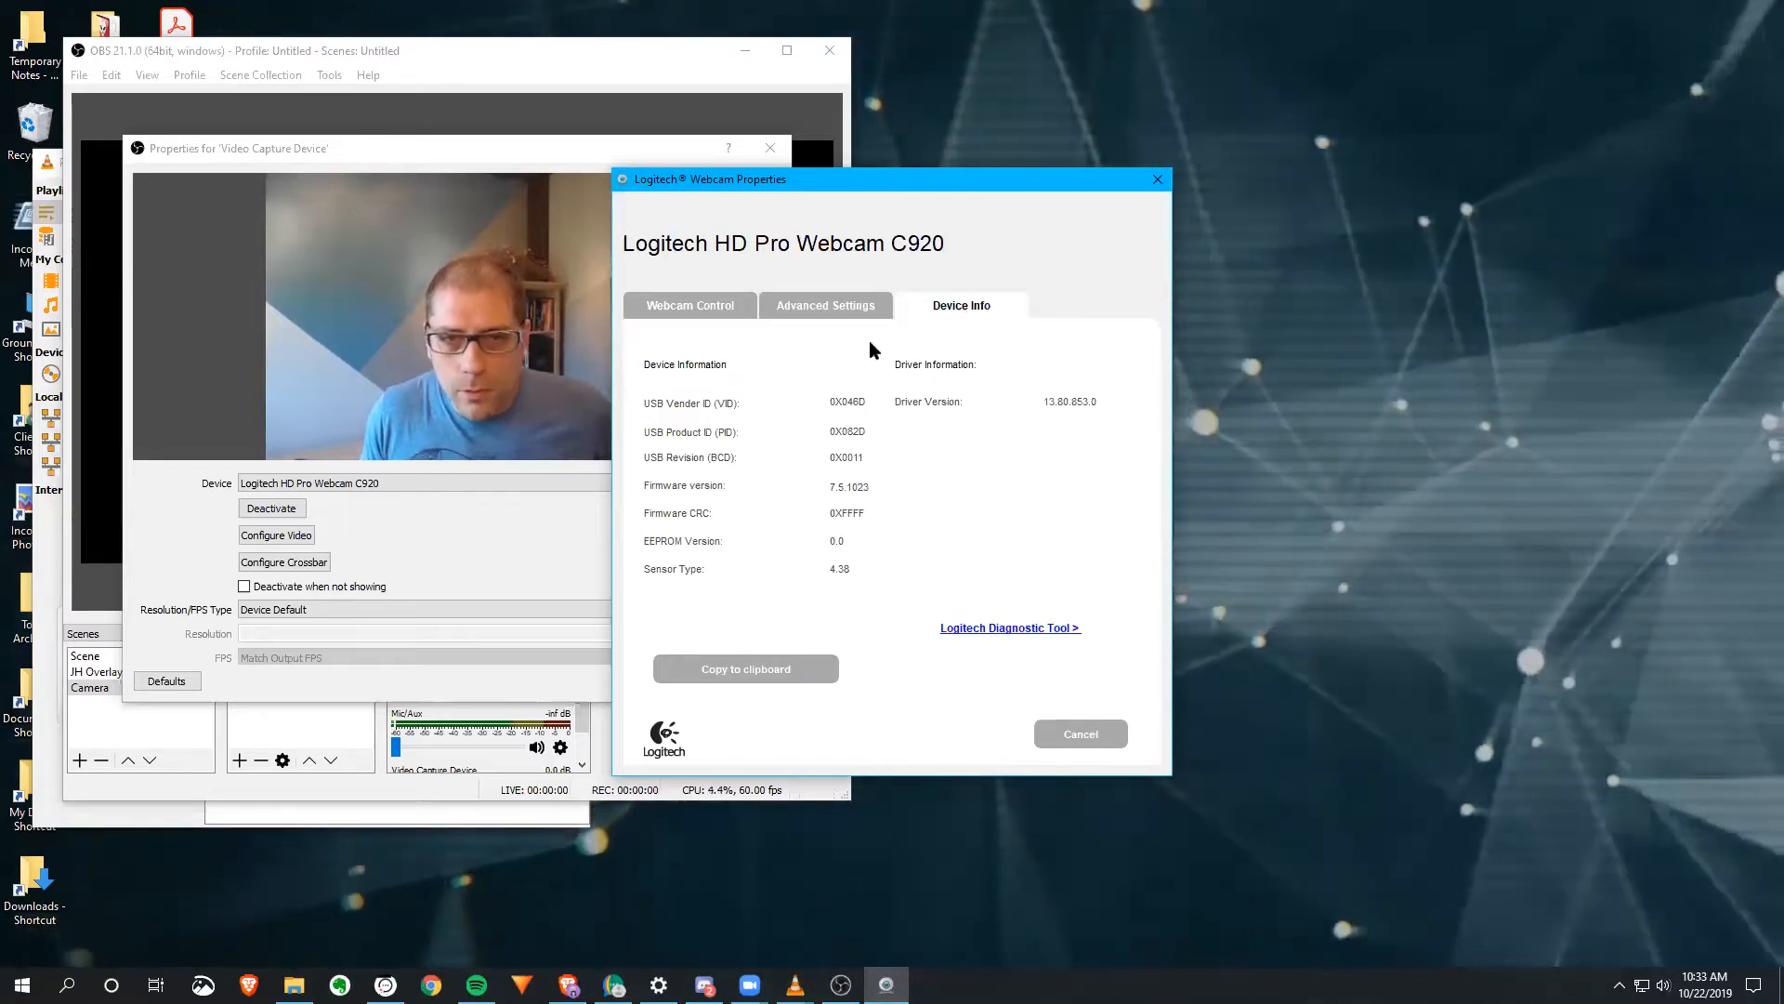
click(825, 309)
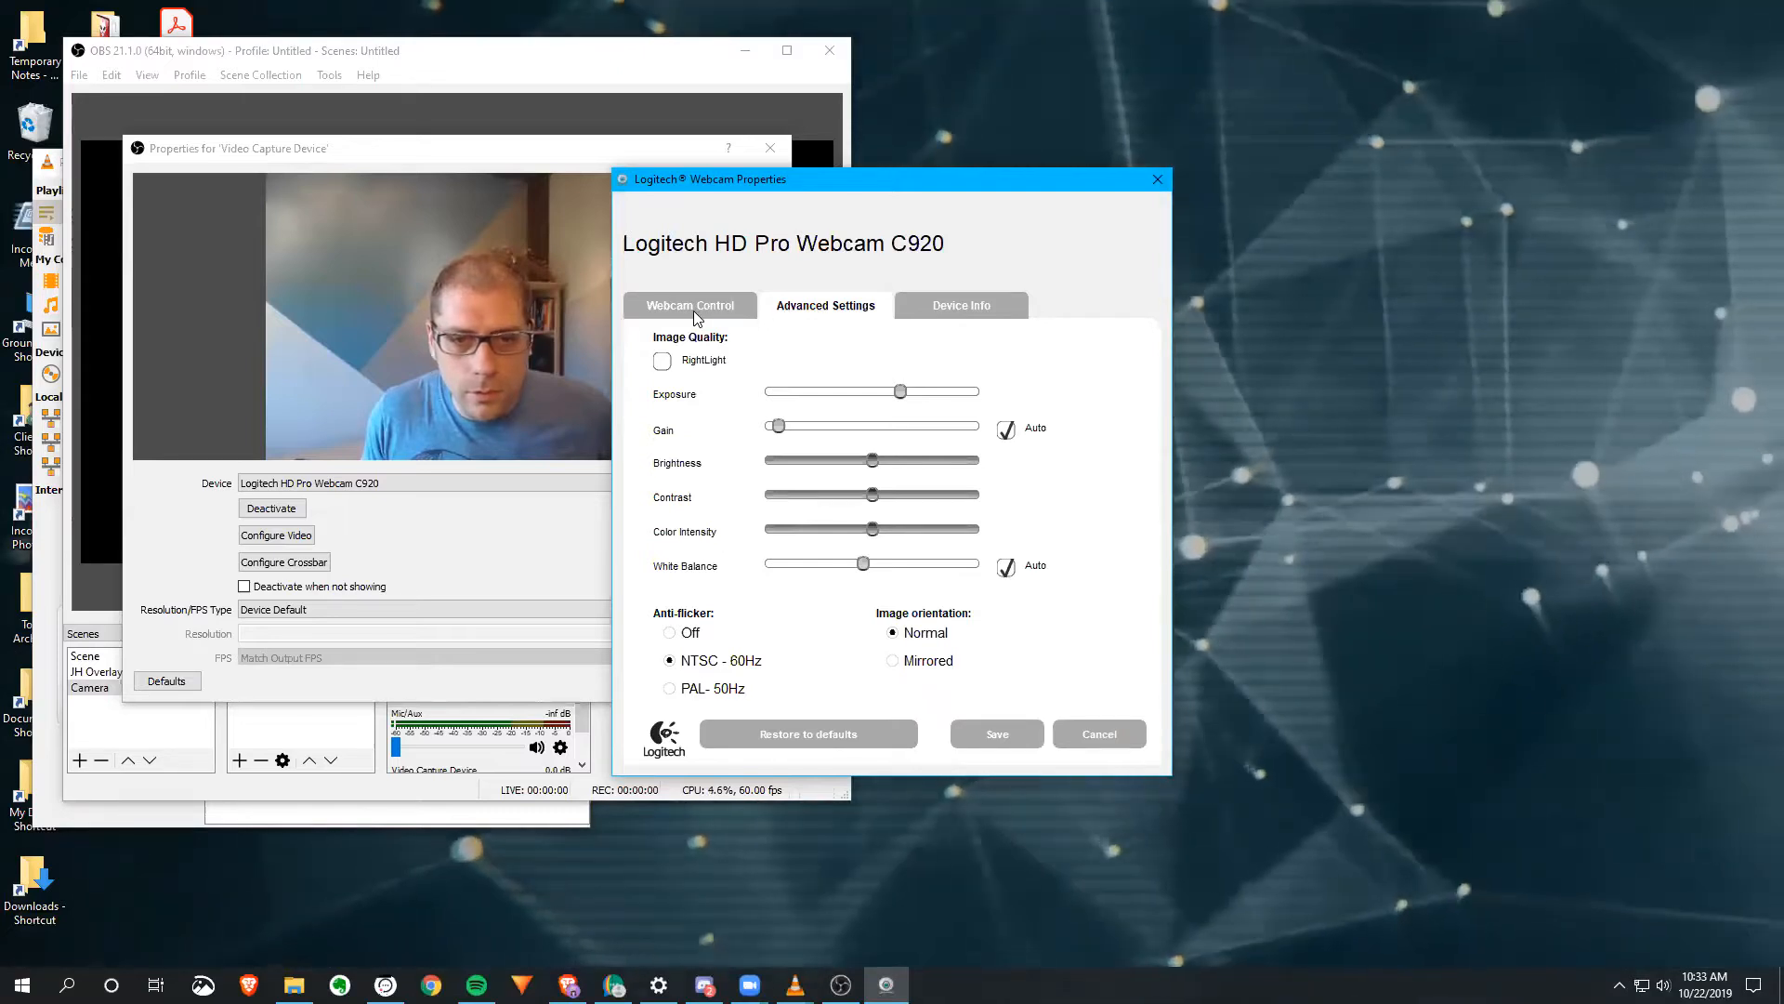
click(694, 311)
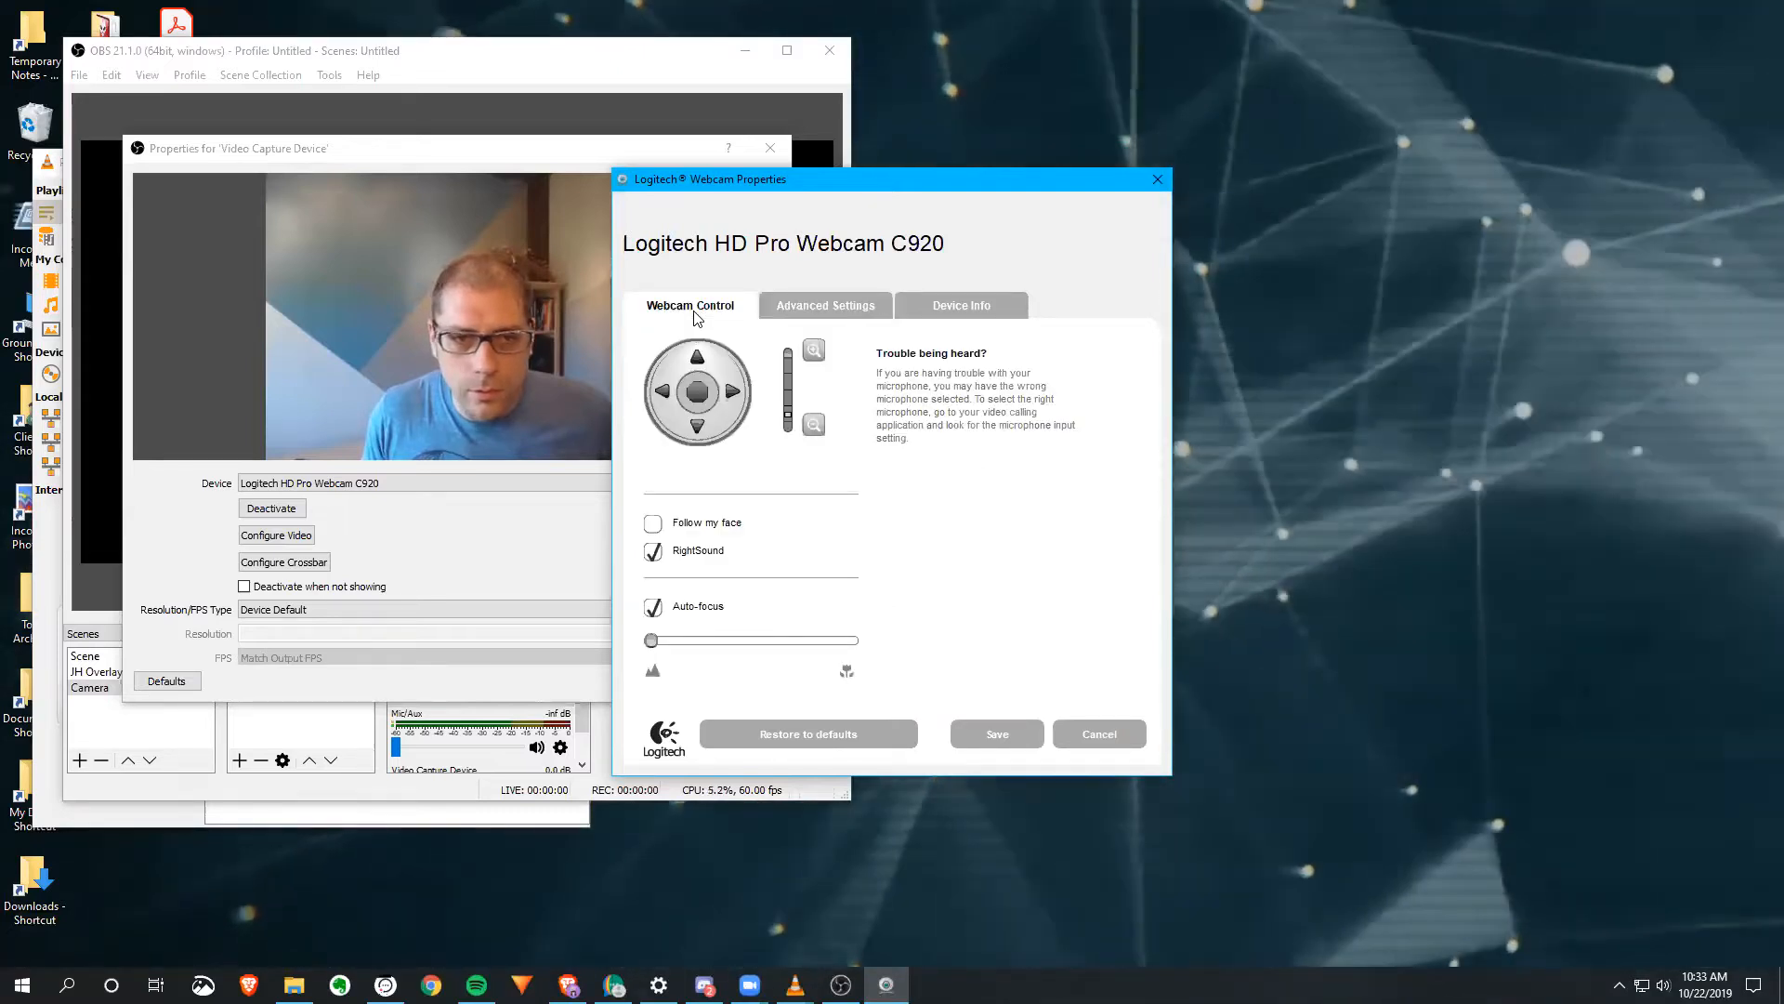
click(827, 306)
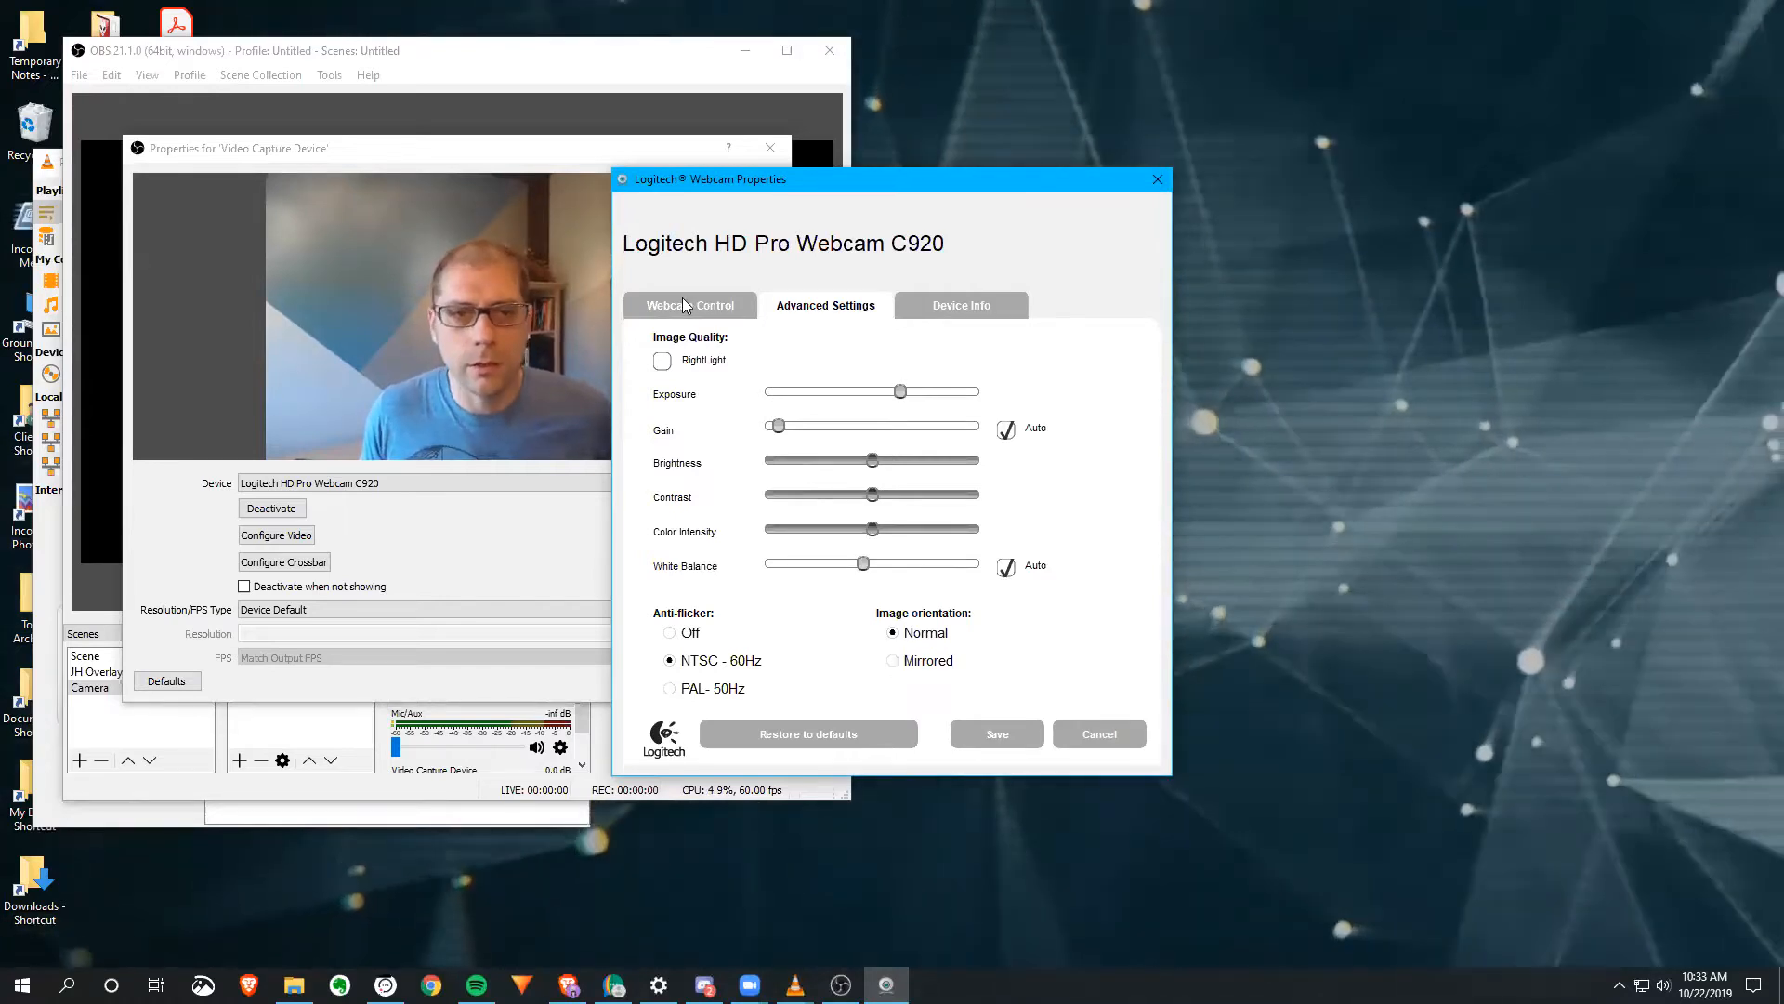
click(682, 305)
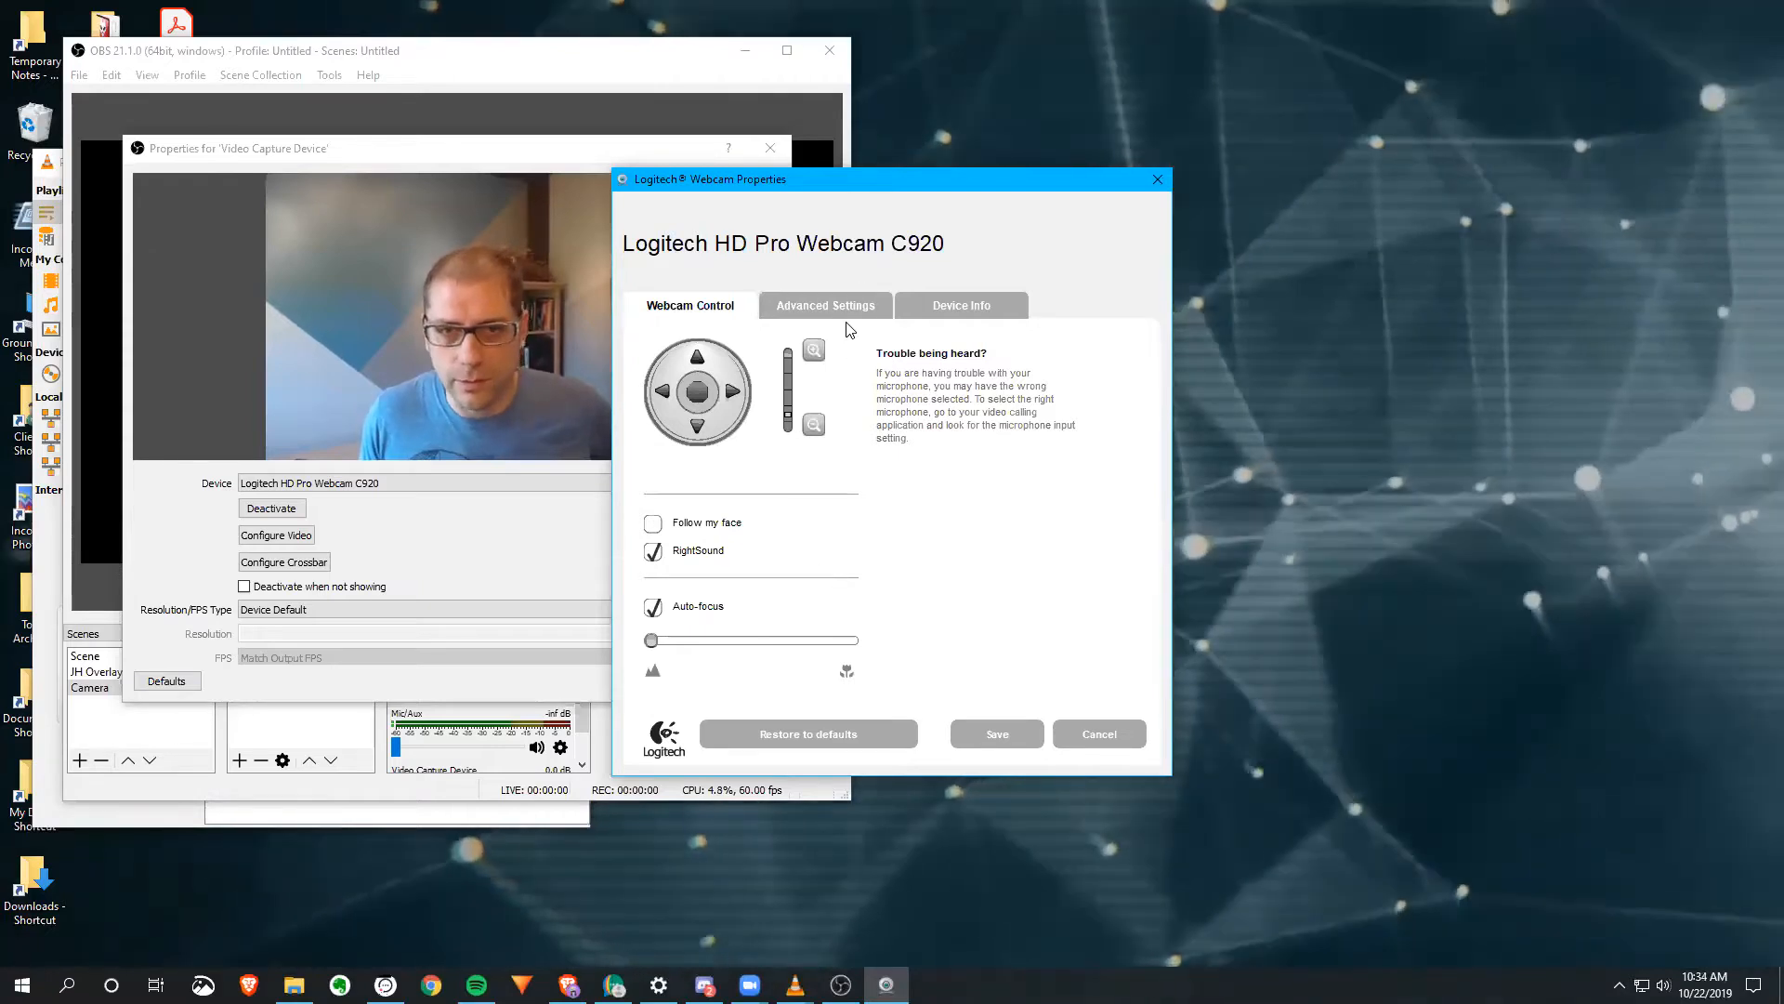
click(826, 305)
click(950, 310)
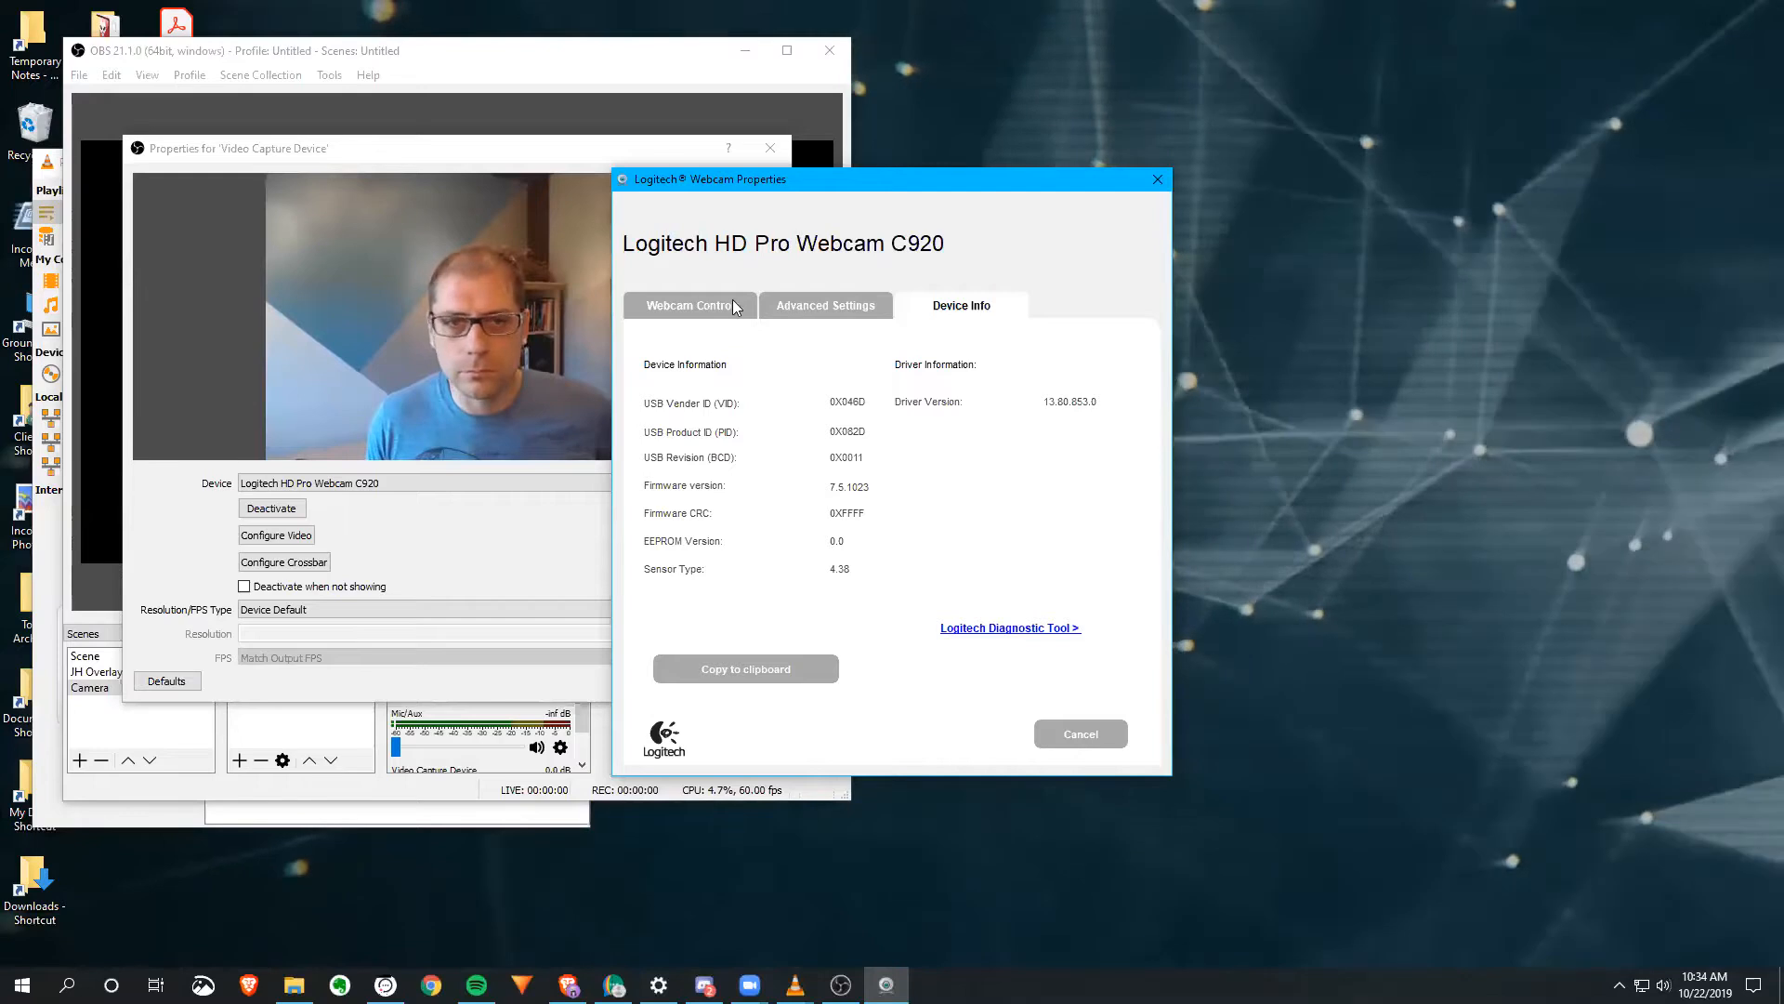
click(707, 307)
click(775, 306)
click(962, 305)
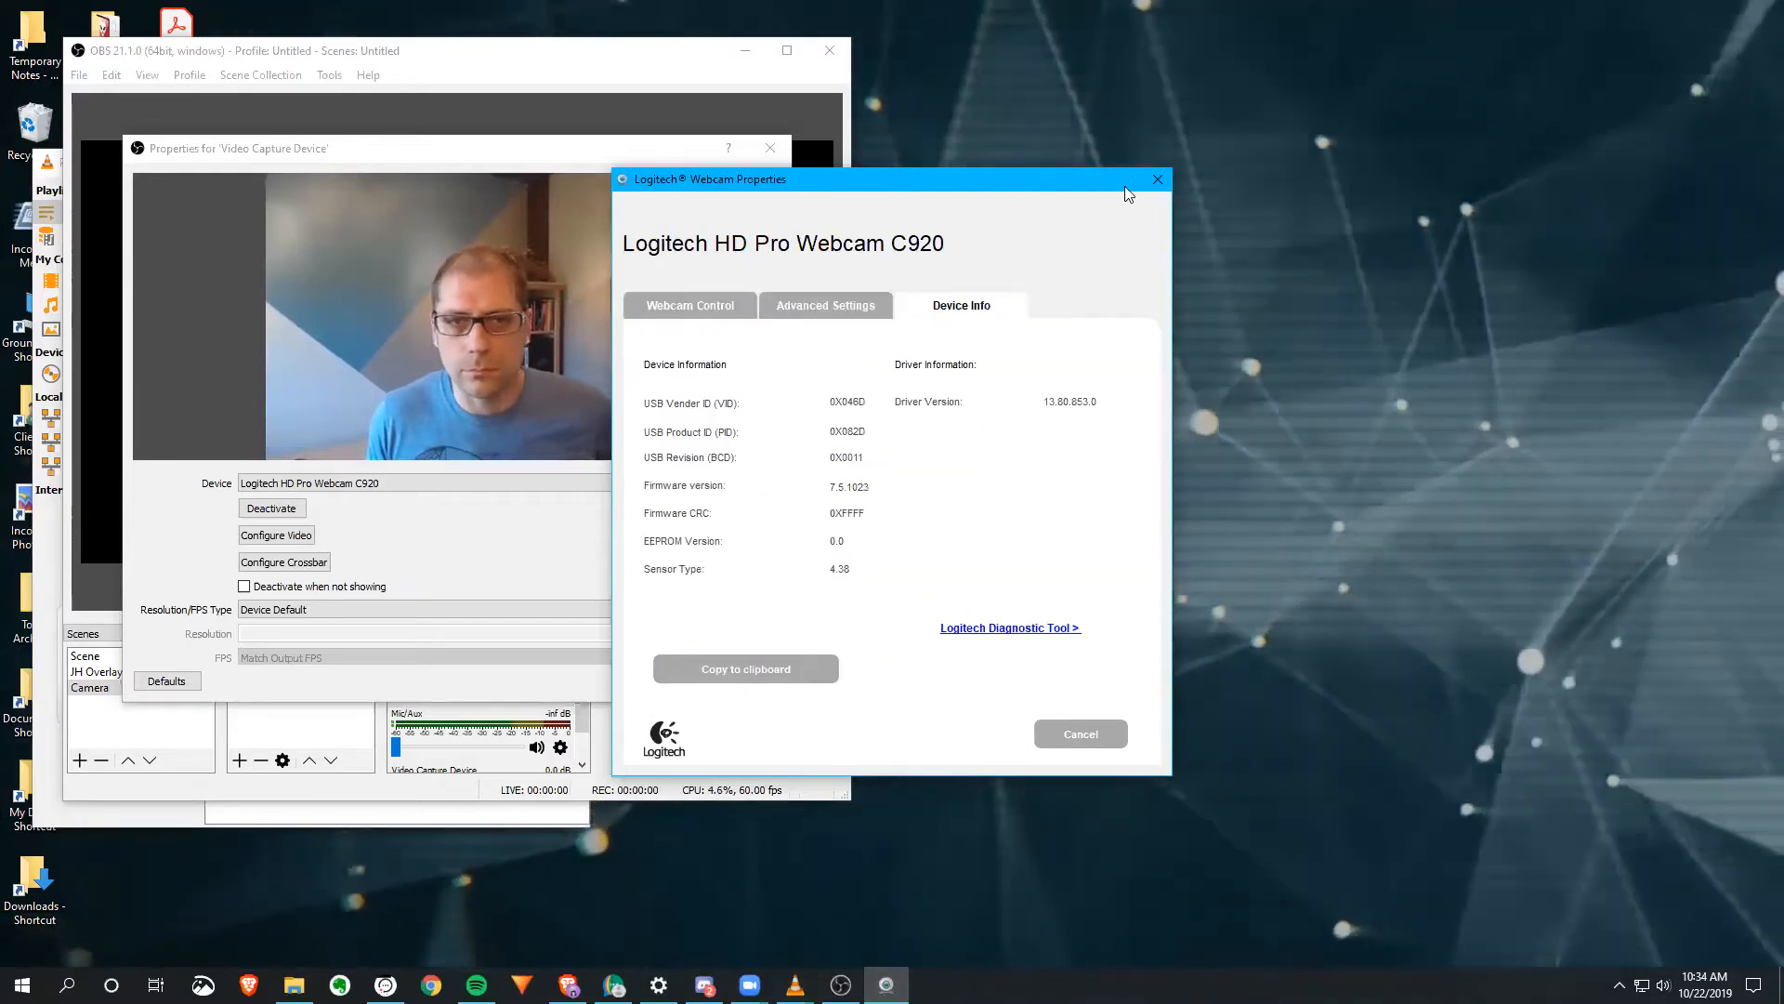
click(1157, 179)
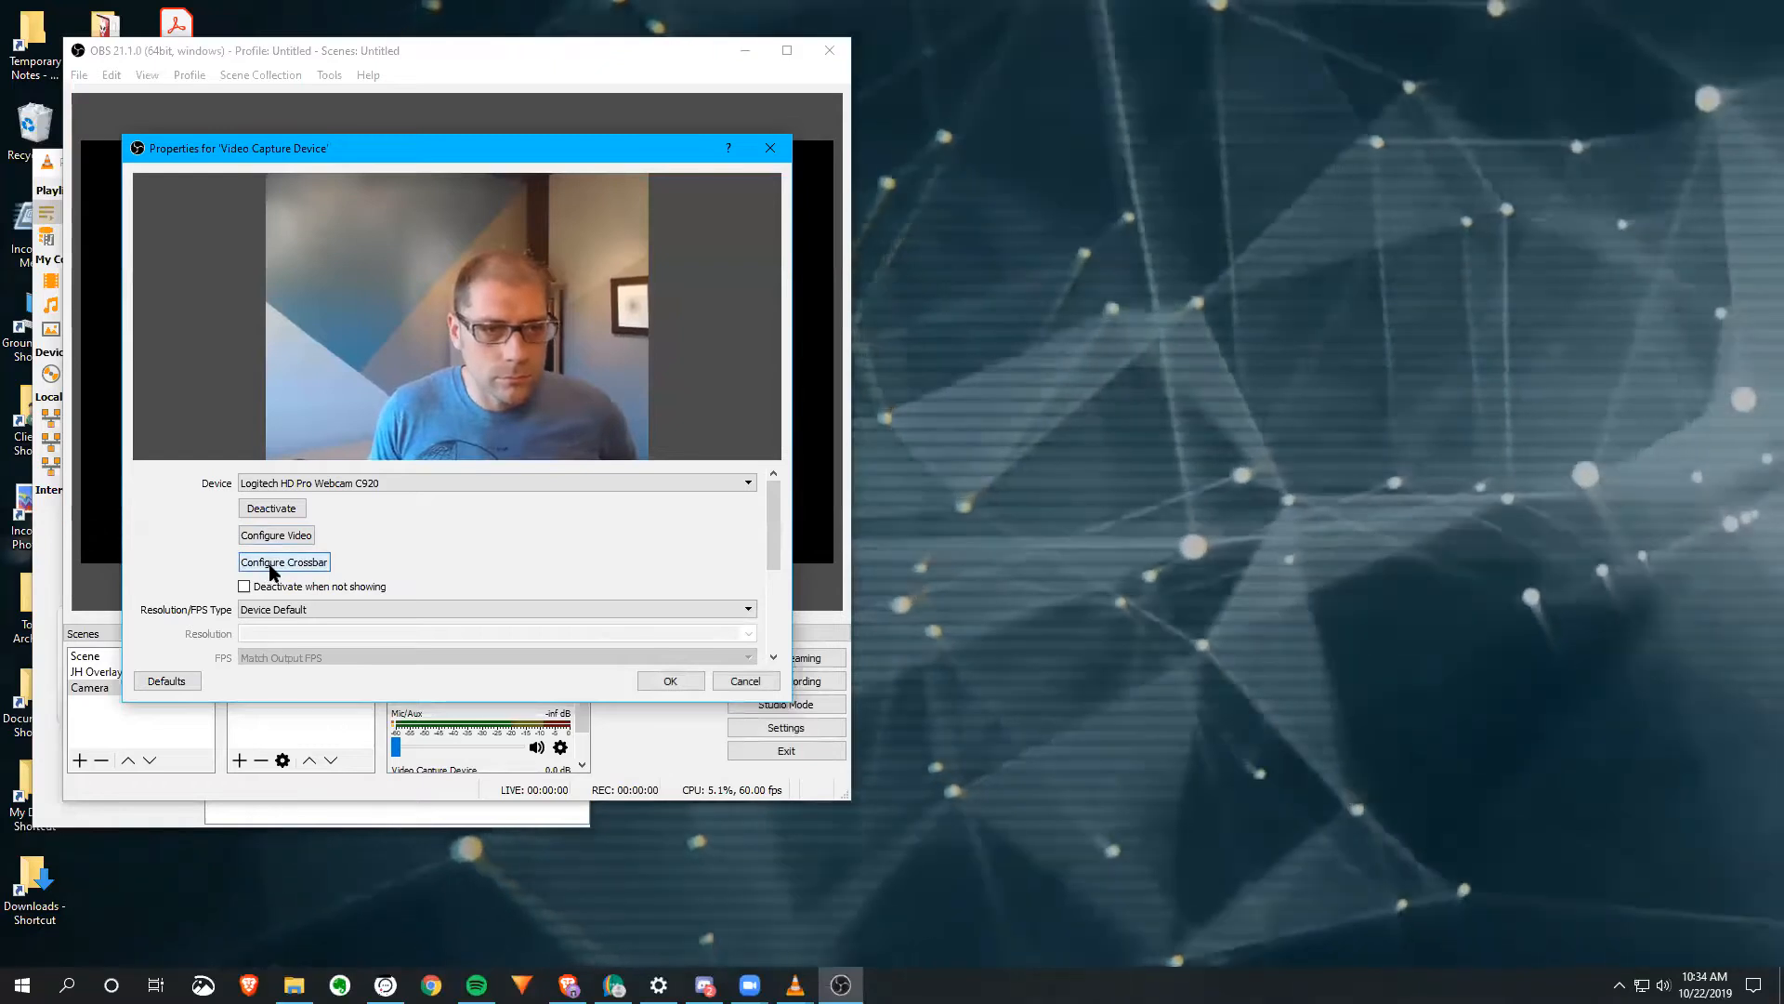
Step: Reopen the webcam's video configuration to check its RightSound and Auto-focus options and device information, and close it
click(292, 537)
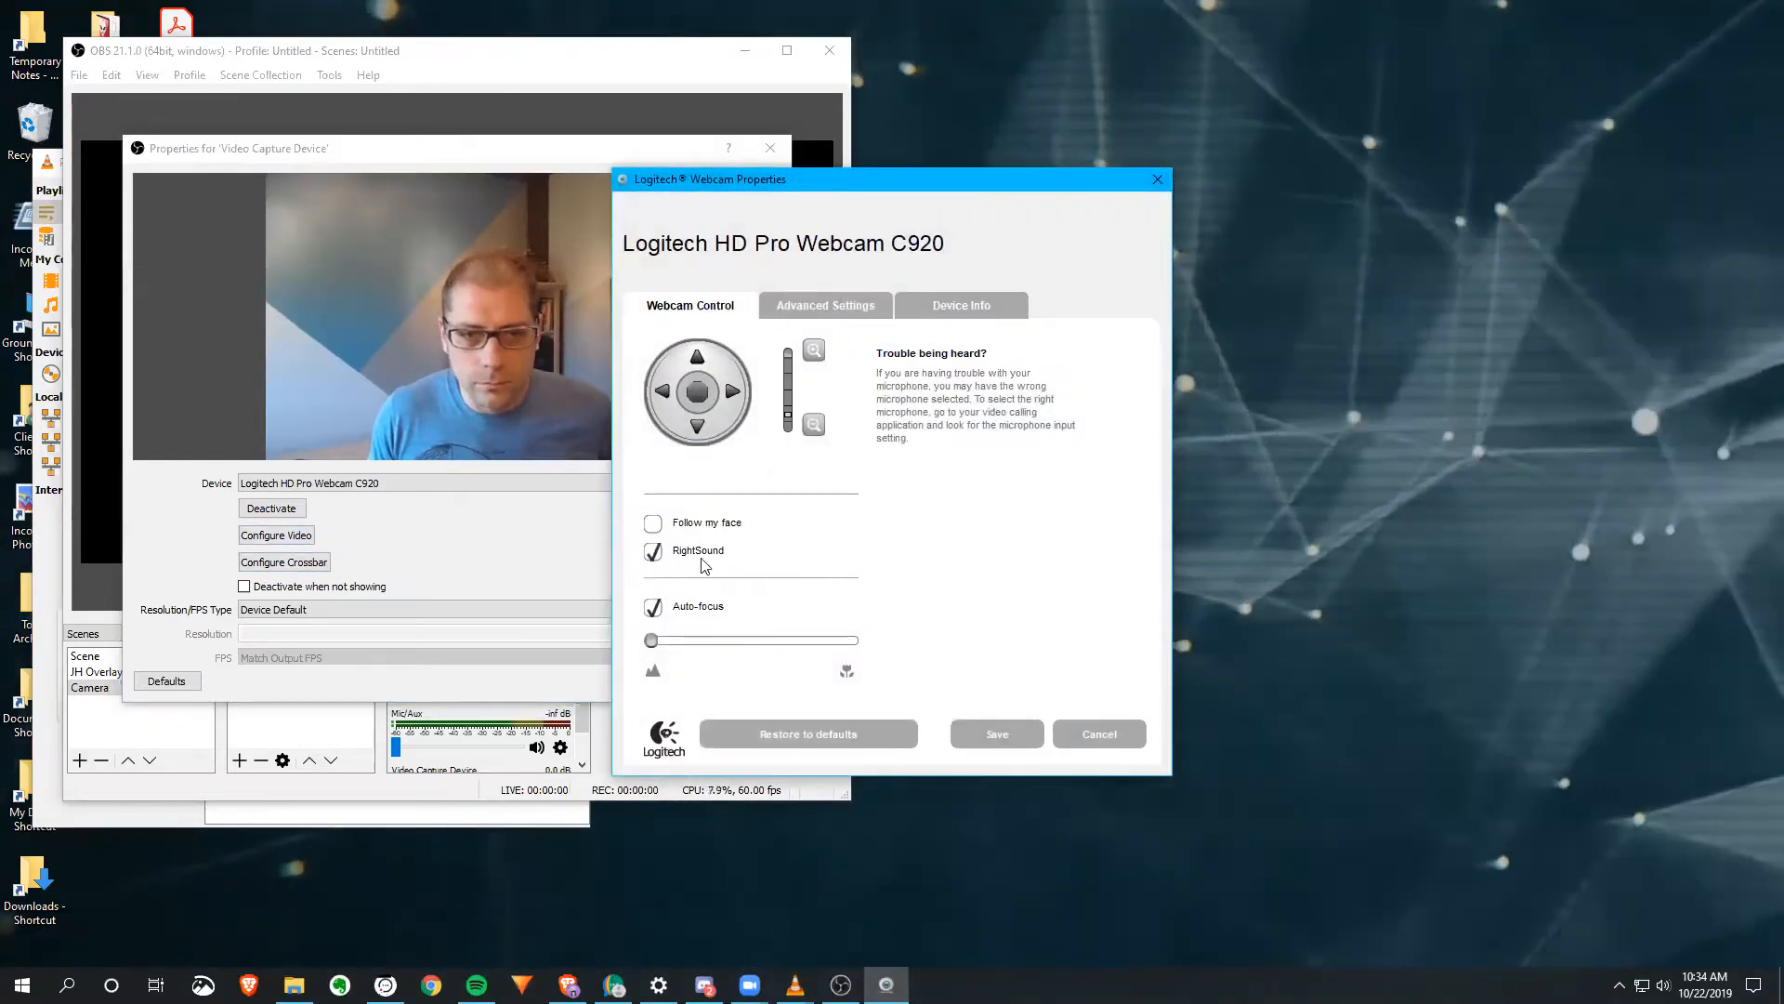
click(957, 305)
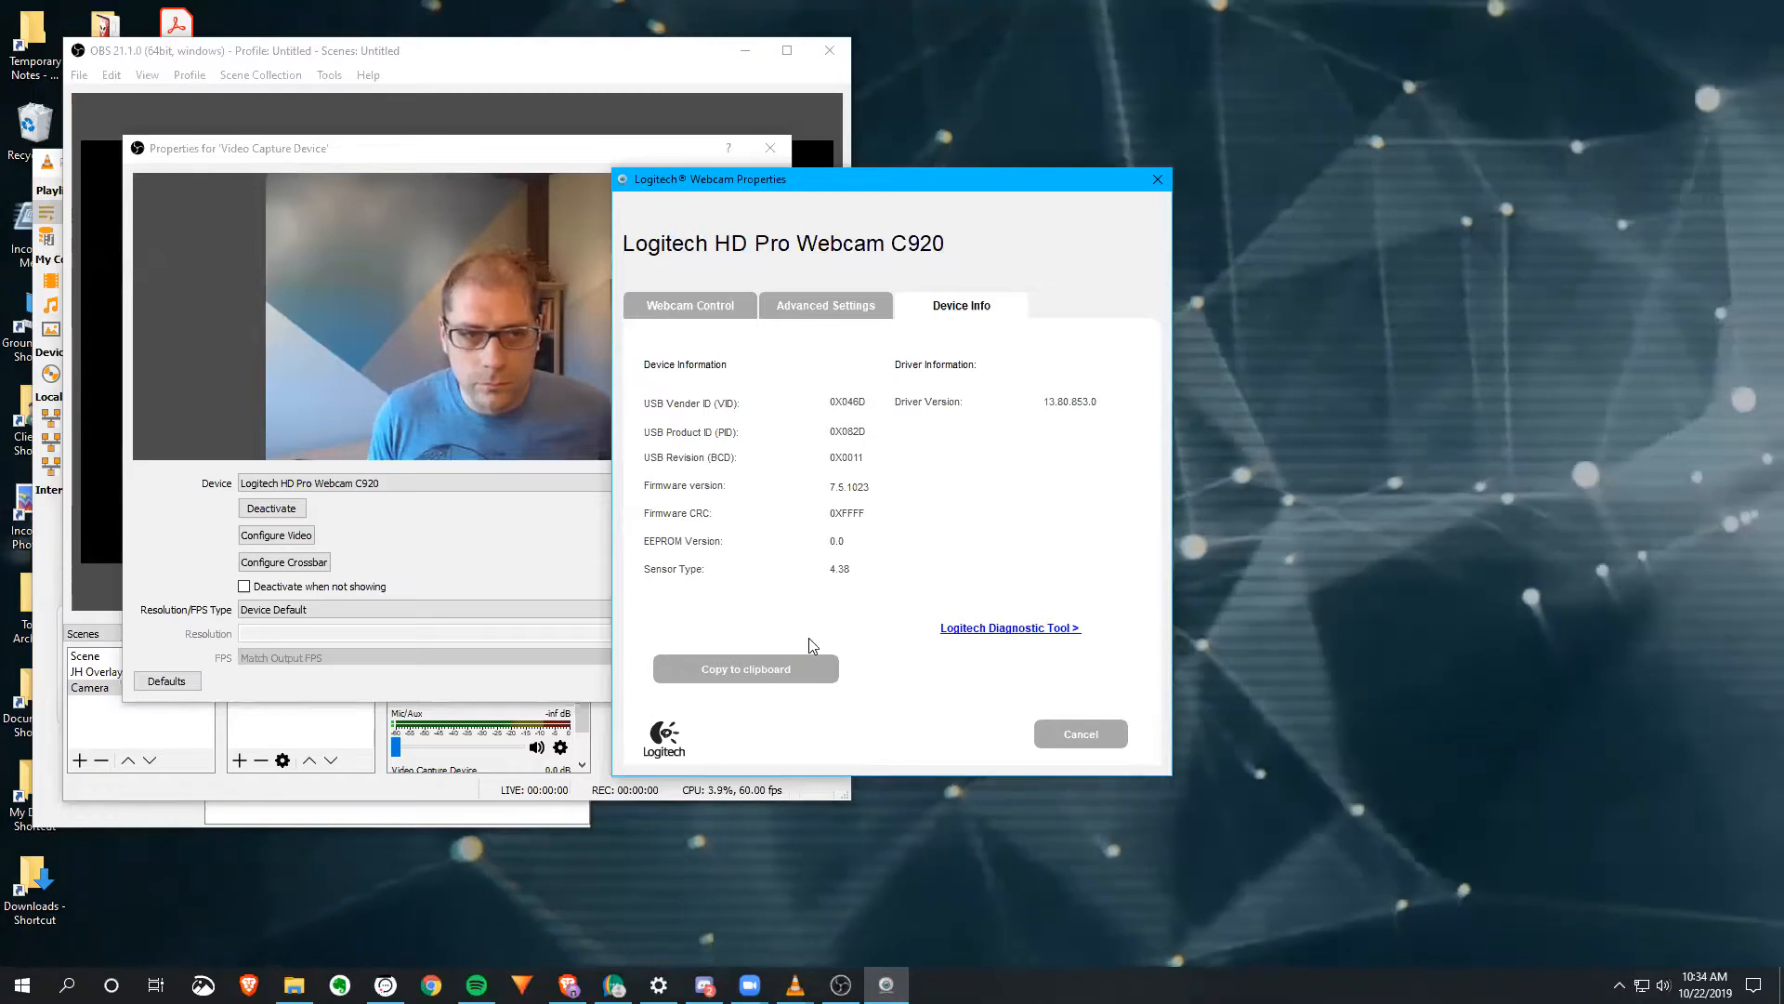
click(1167, 178)
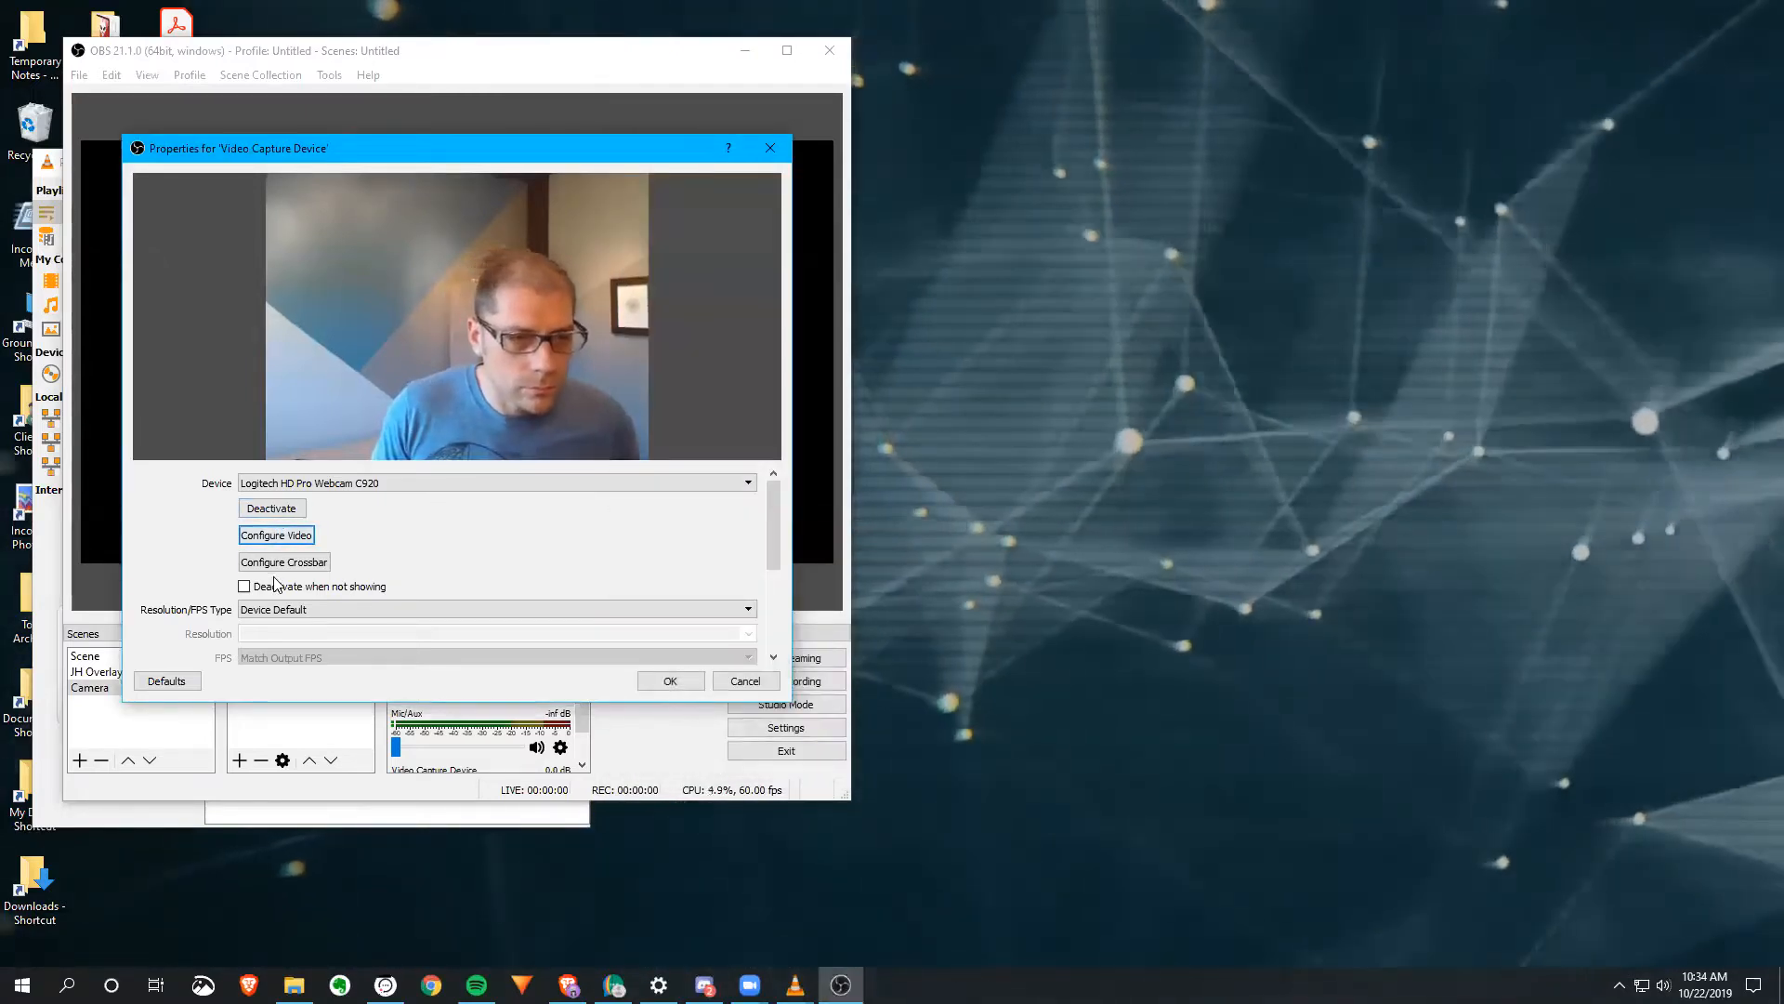
Step: Set the webcam's Resolution/FPS Type to Custom and look through its frame rate options
click(288, 610)
click(300, 638)
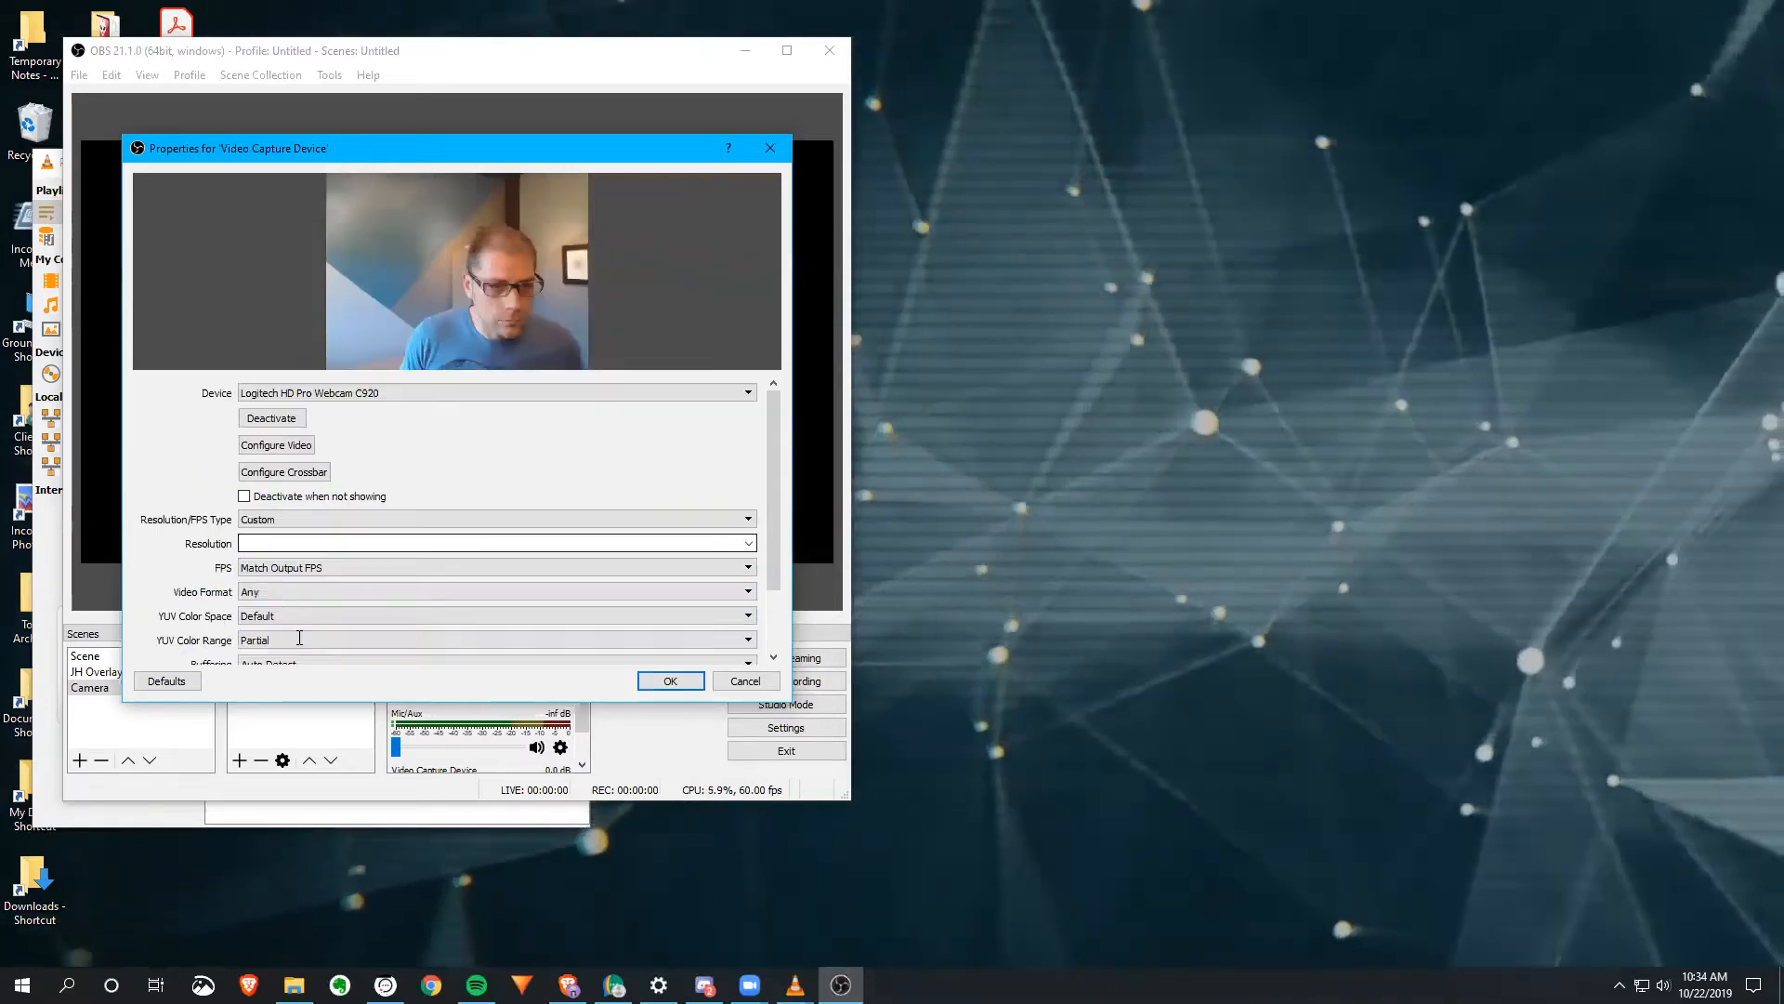
scroll(299, 595, down, 3)
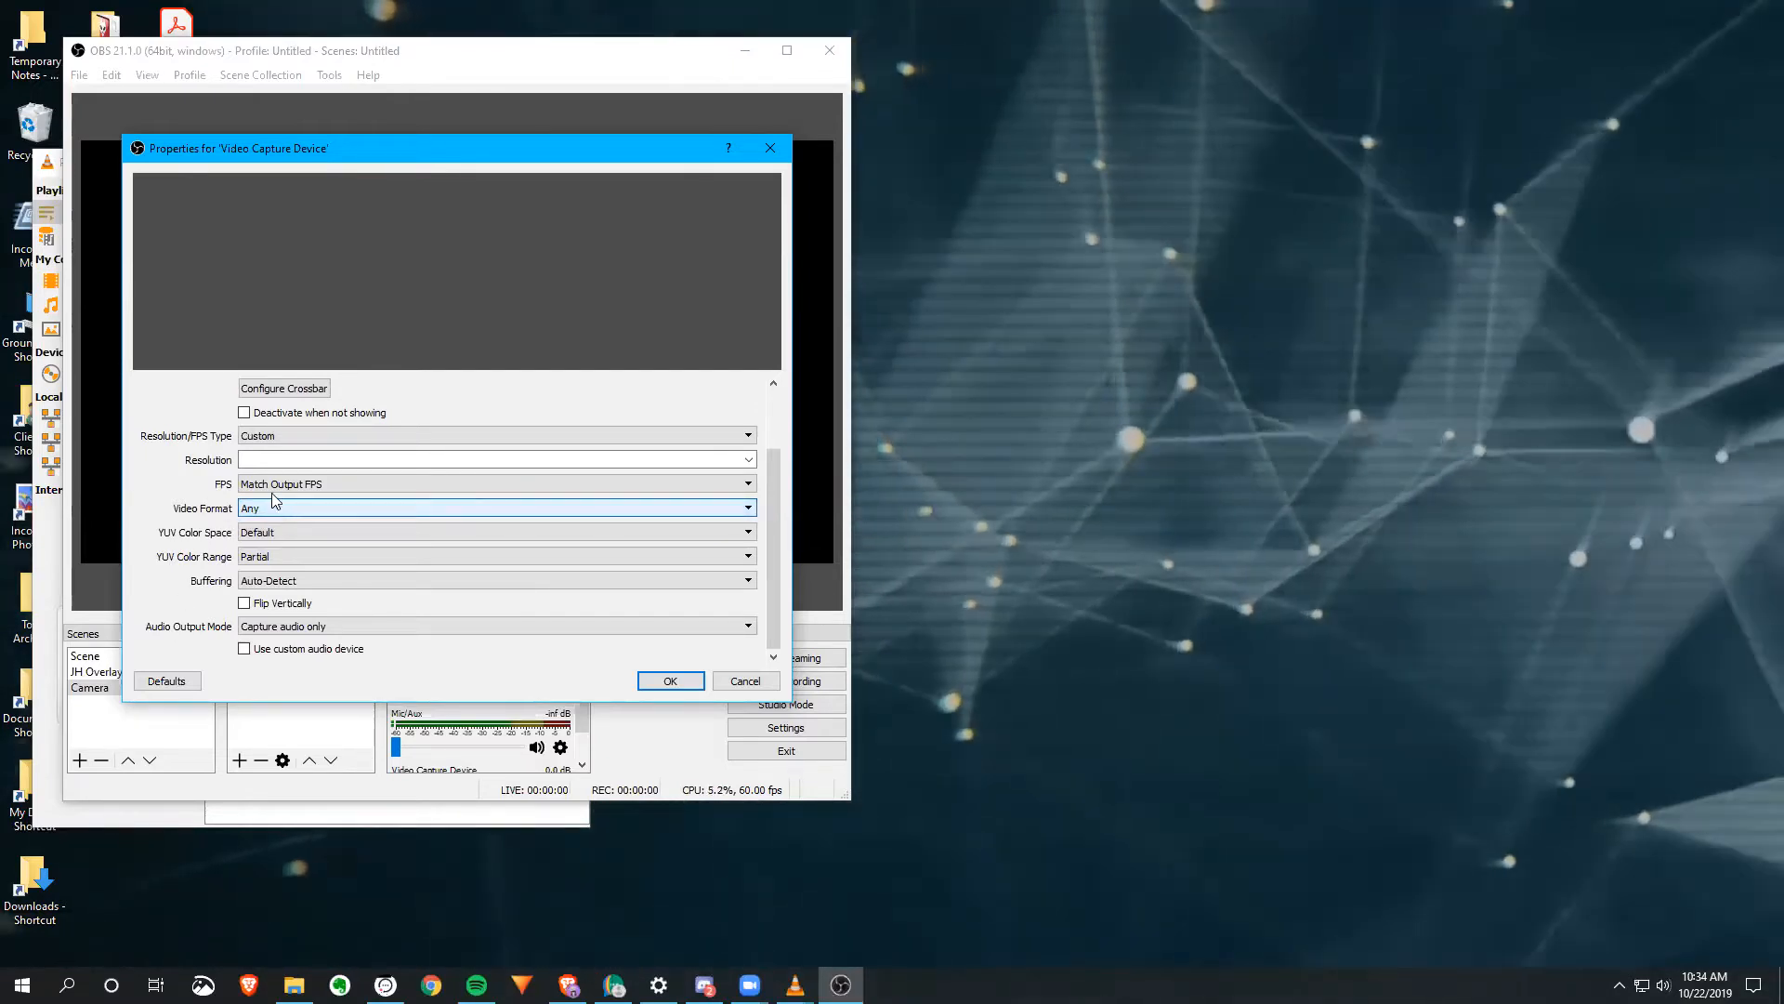
click(285, 486)
click(288, 493)
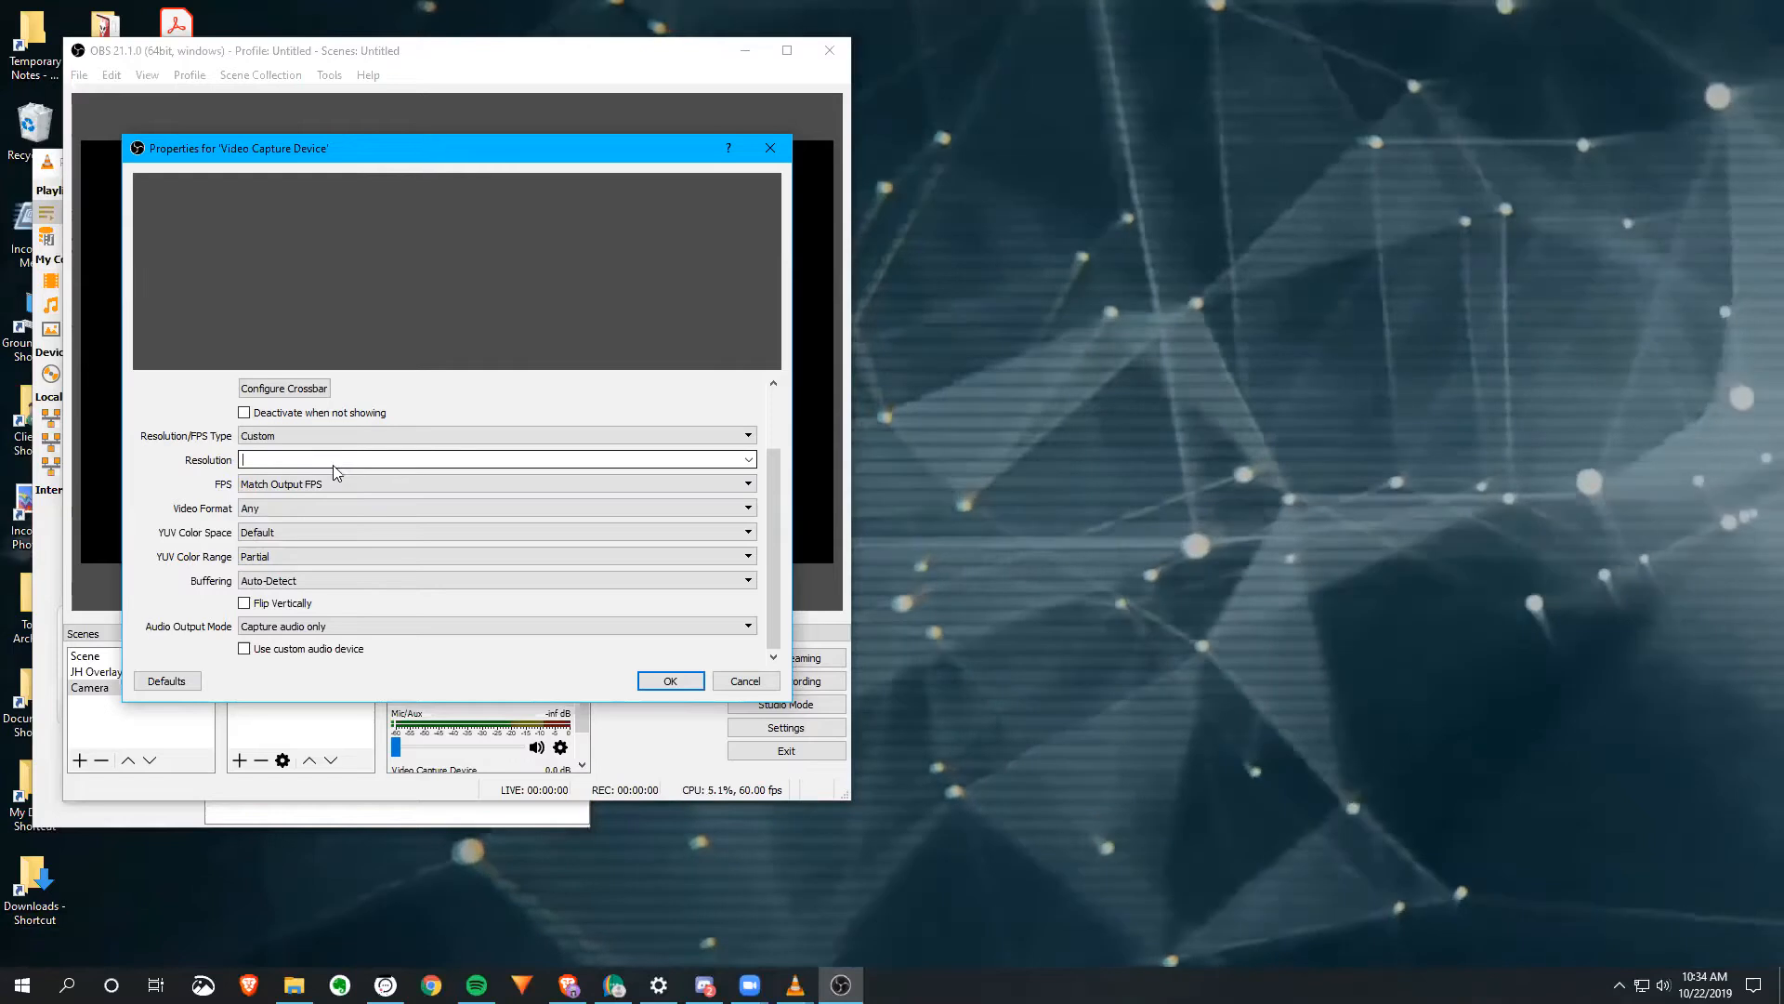
click(320, 437)
click(313, 442)
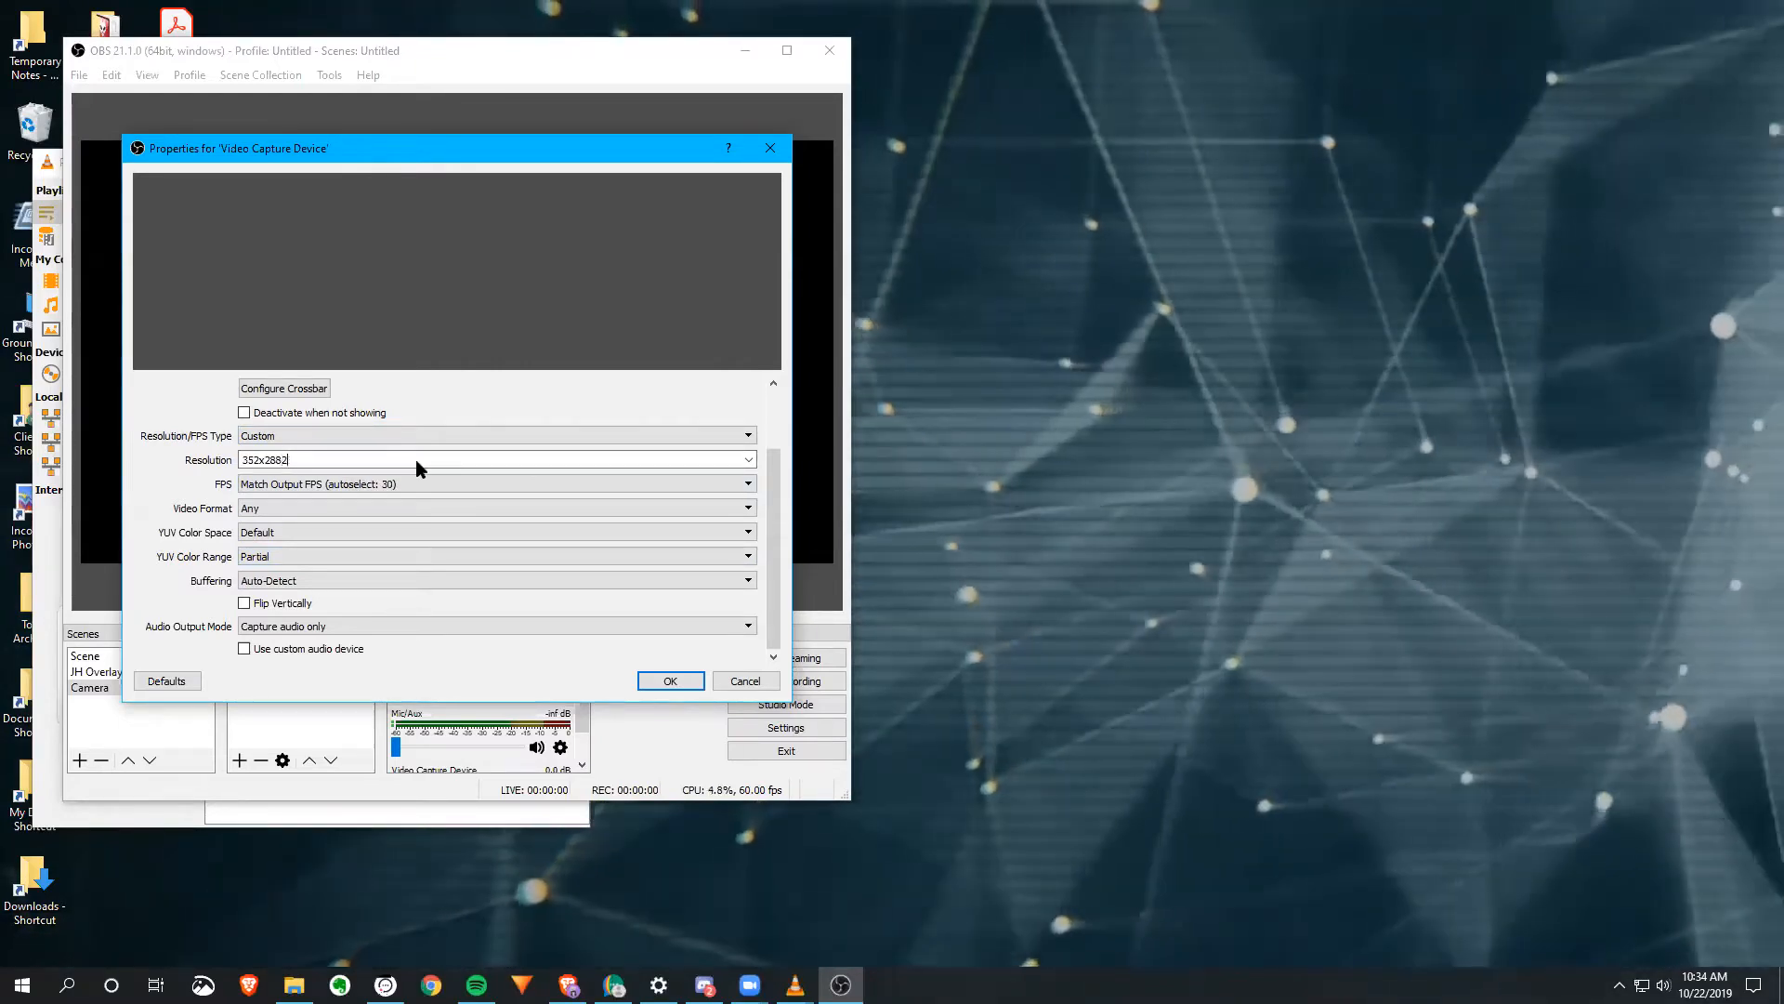
Step: Set the webcam's custom resolution to 1920x1080 and accept the Video Capture Device properties
key(BackSpace)
key(BackSpace)
key(BackSpace)
key(BackSpace)
key(BackSpace)
key(BackSpace)
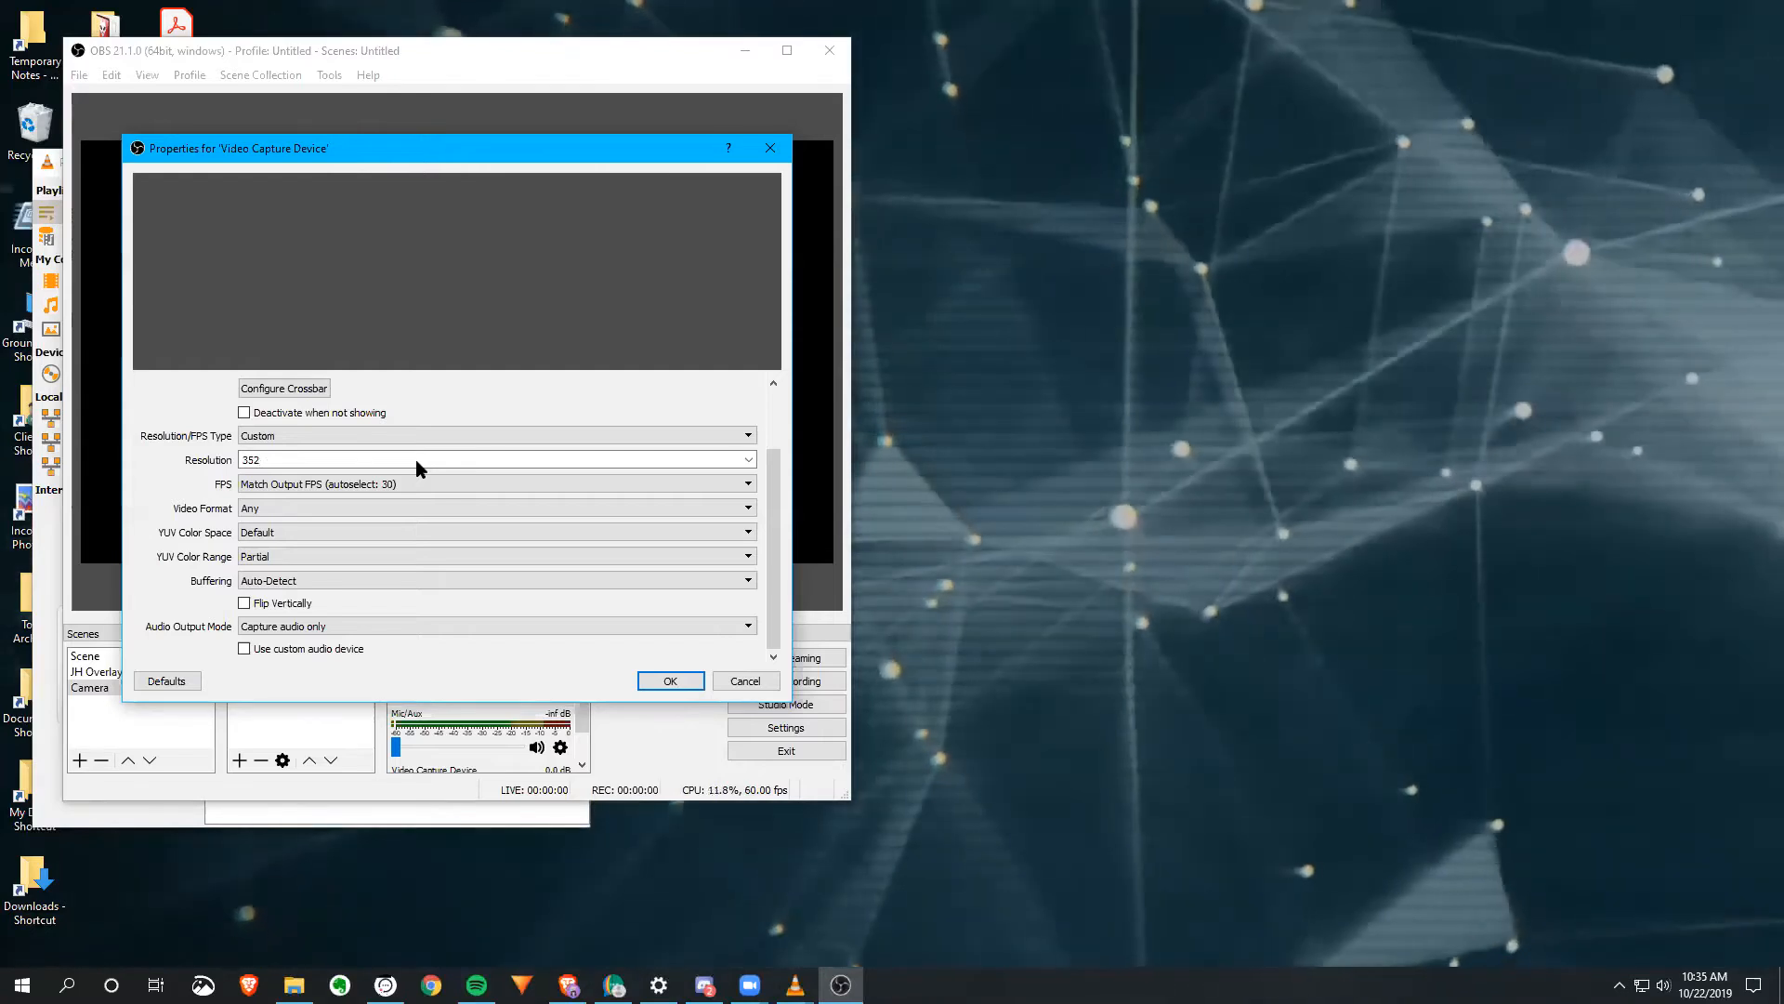
double_click(418, 462)
text(1920x1080)
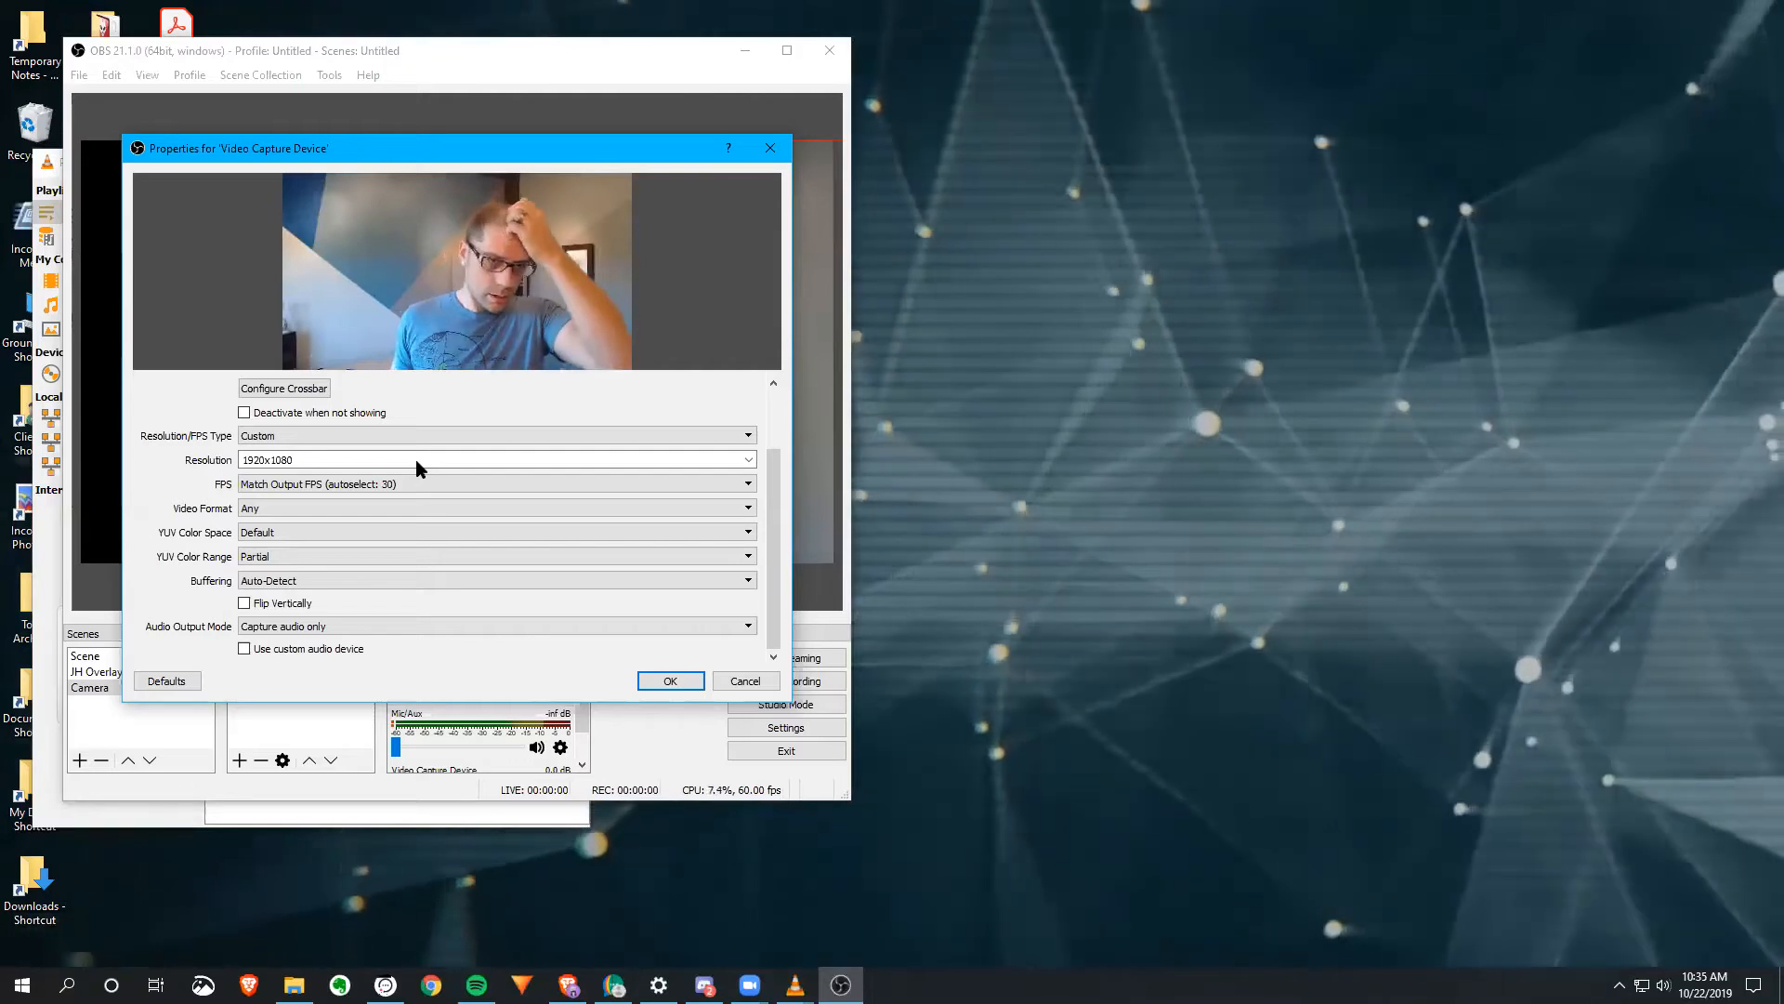
click(671, 682)
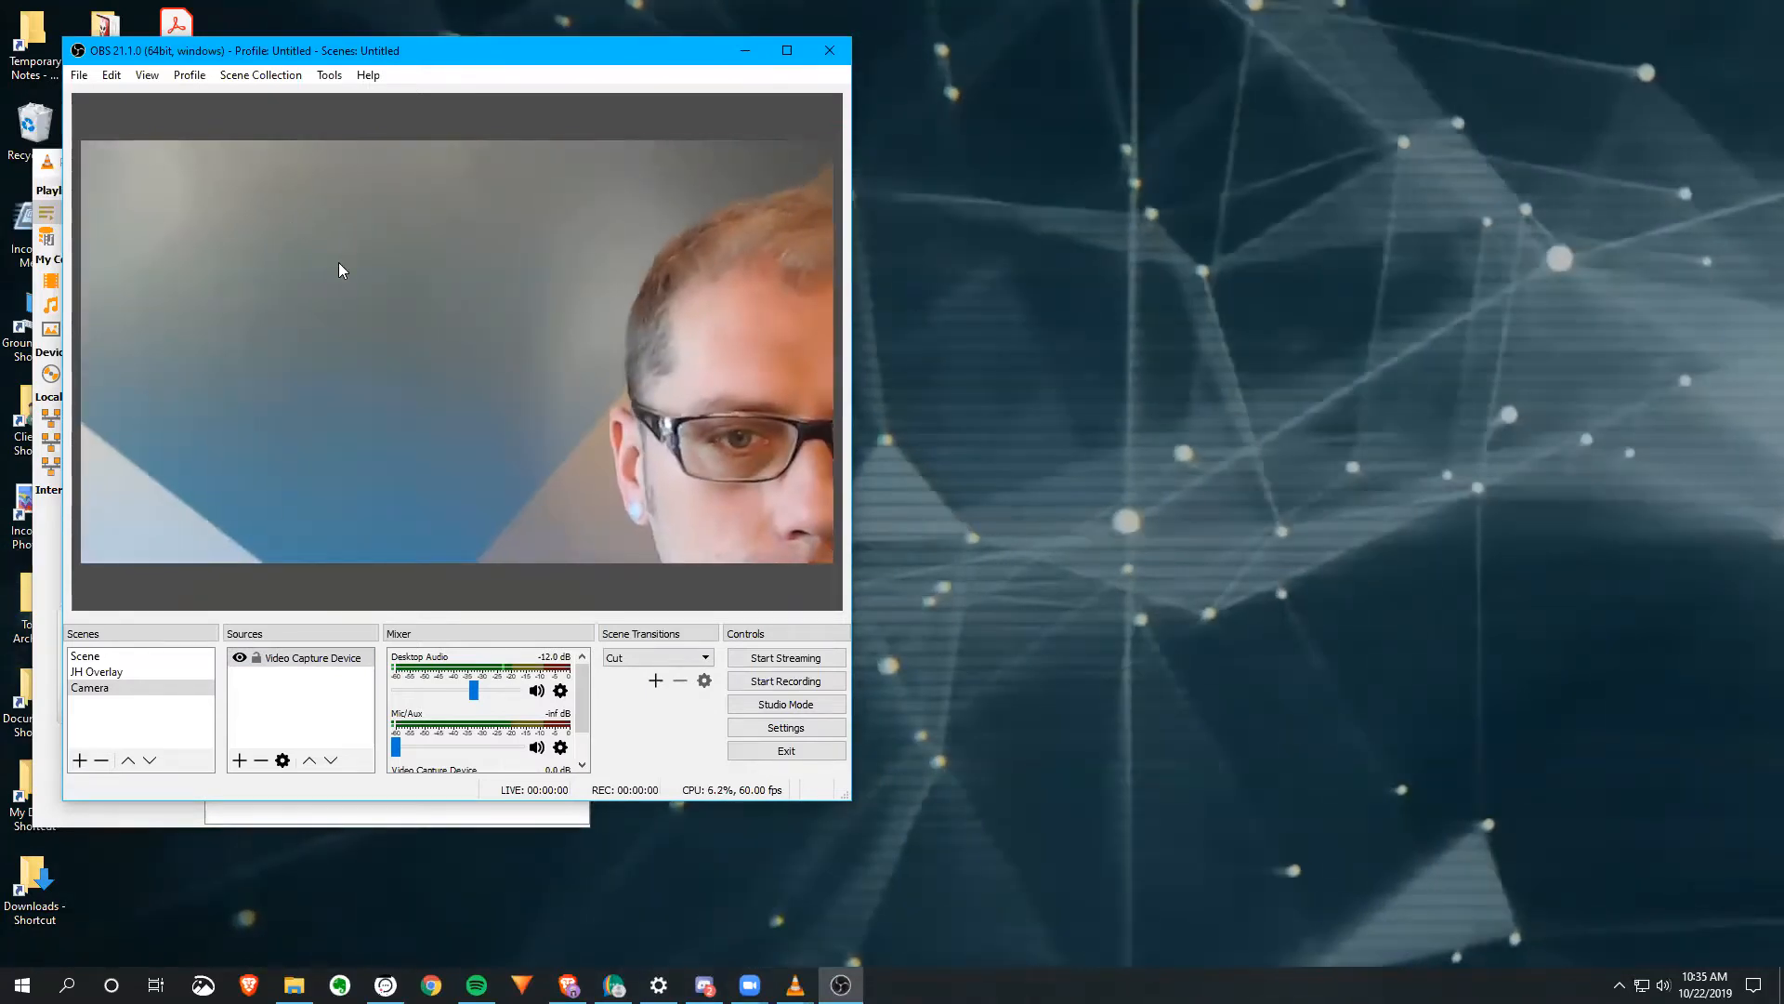
Step: Reposition and scale down the oversized webcam picture until it exactly fills the canvas of the Camera scene
drag(781, 539, 153, 286)
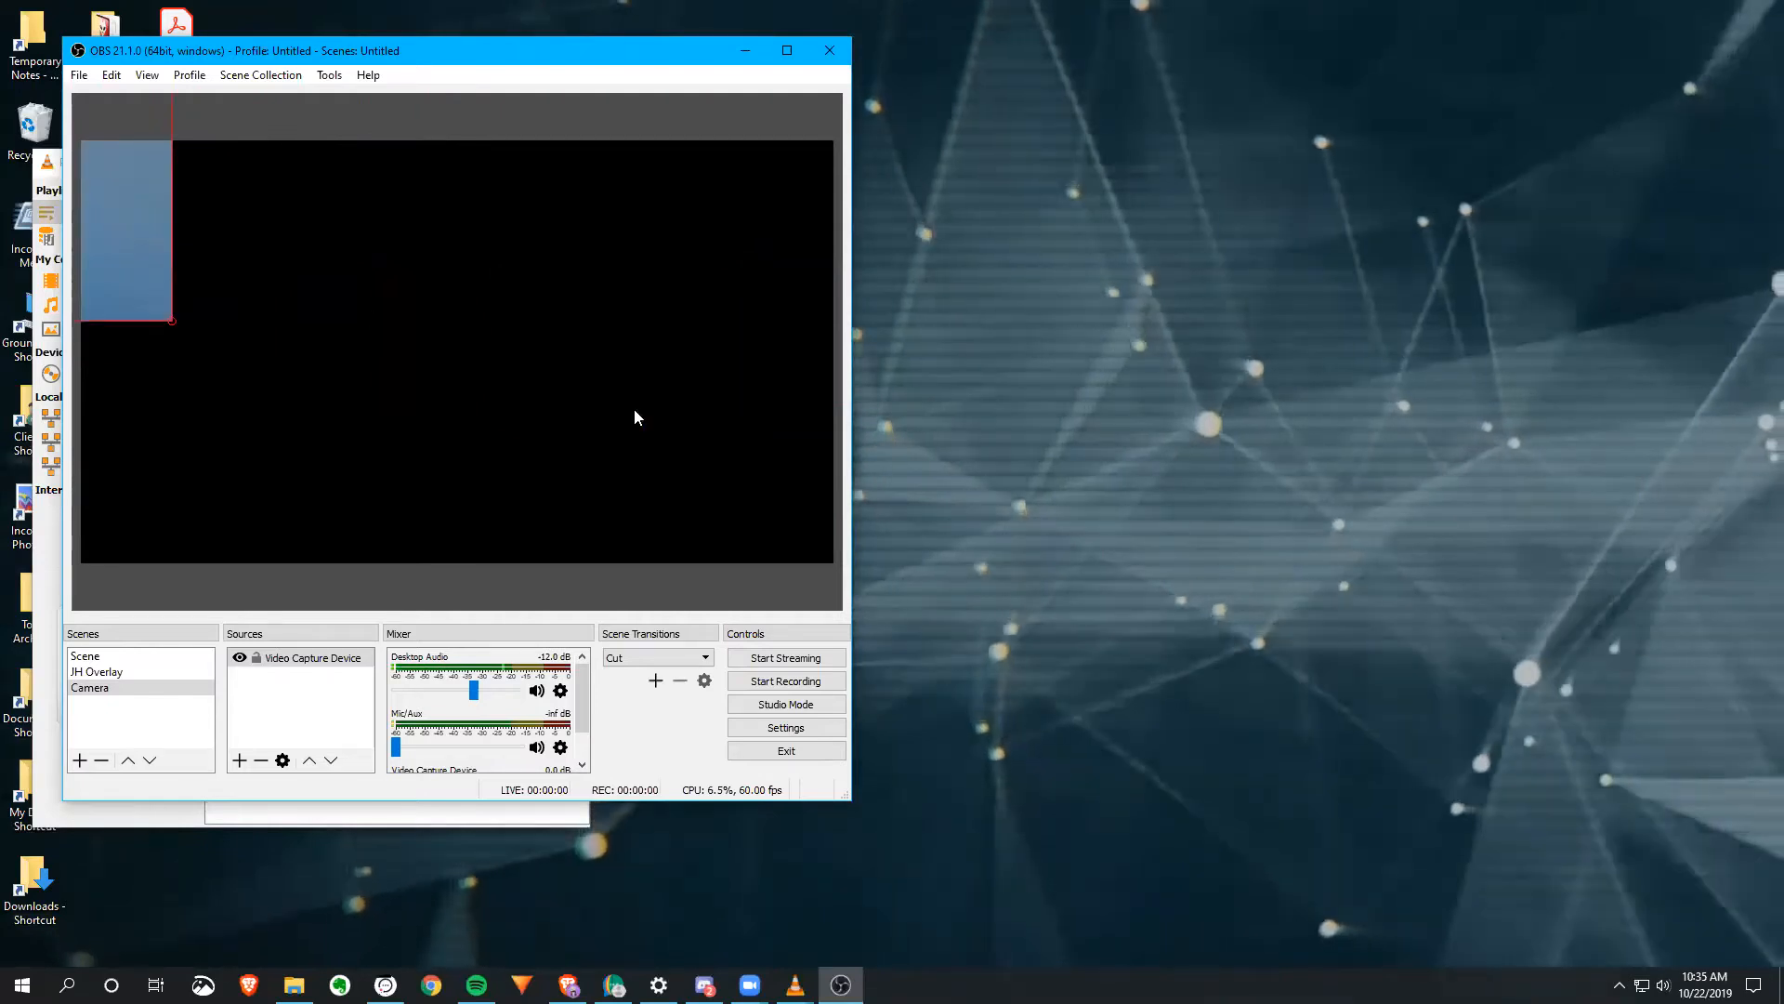
drag(762, 542, 605, 422)
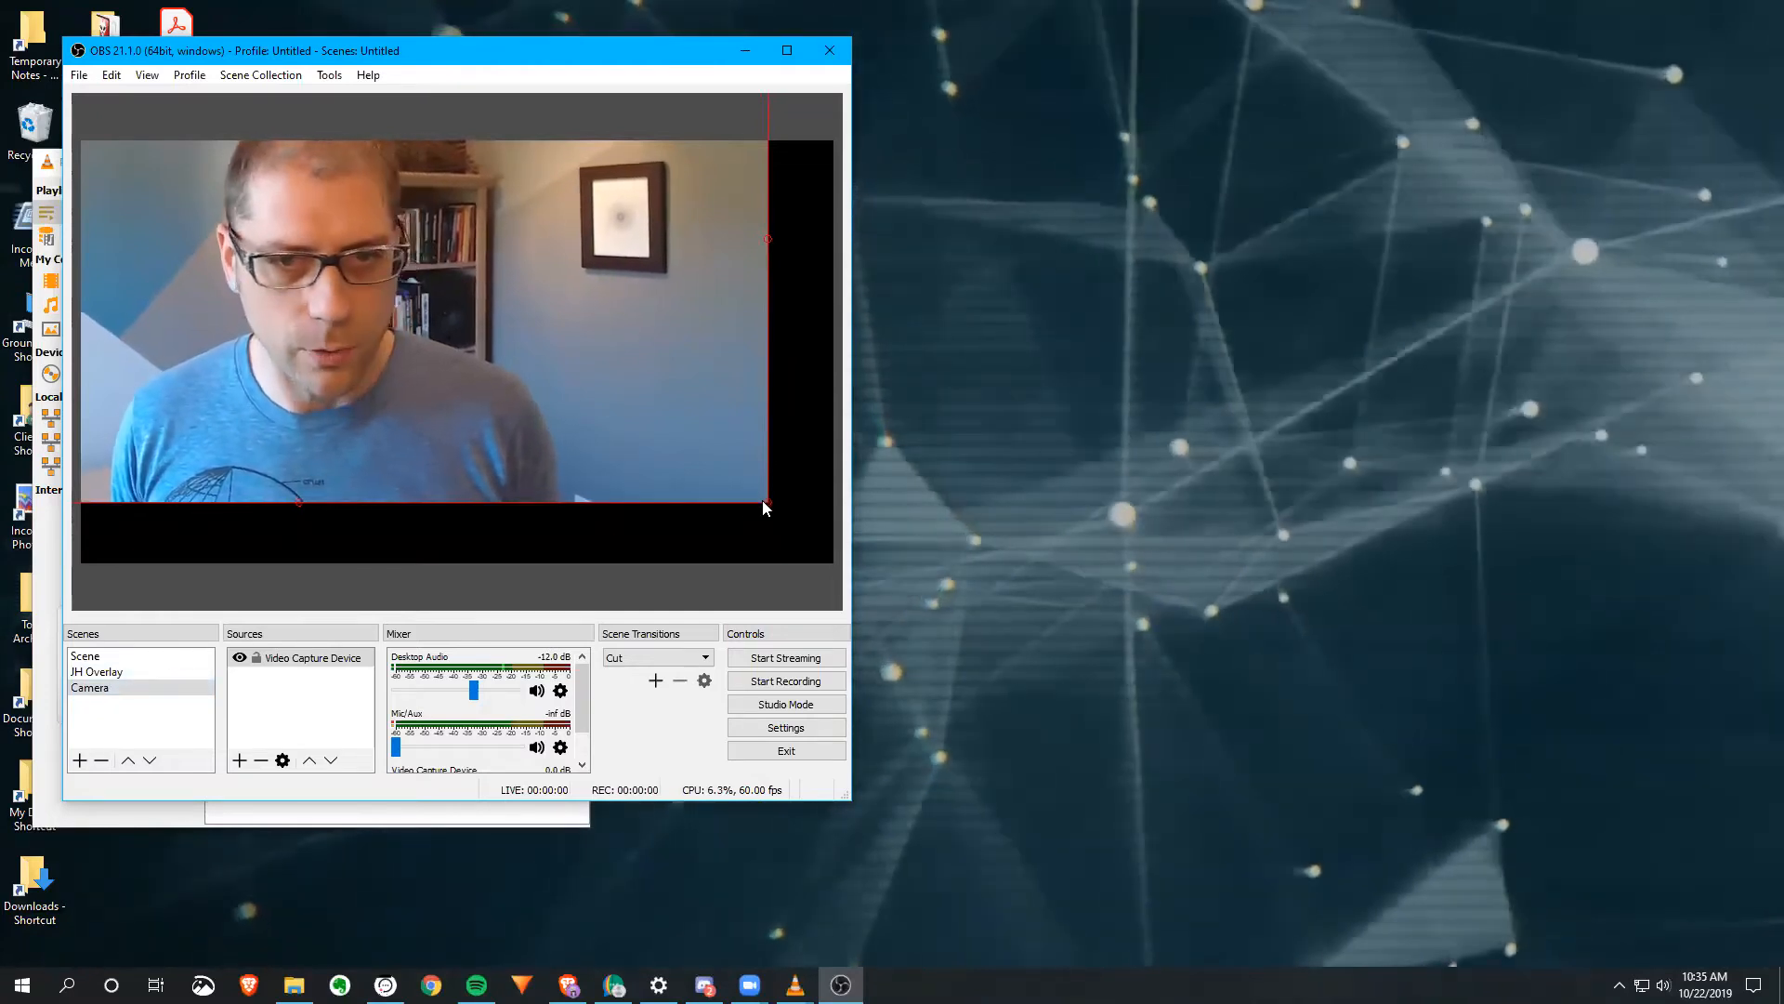
drag(767, 502, 718, 537)
drag(650, 444, 717, 437)
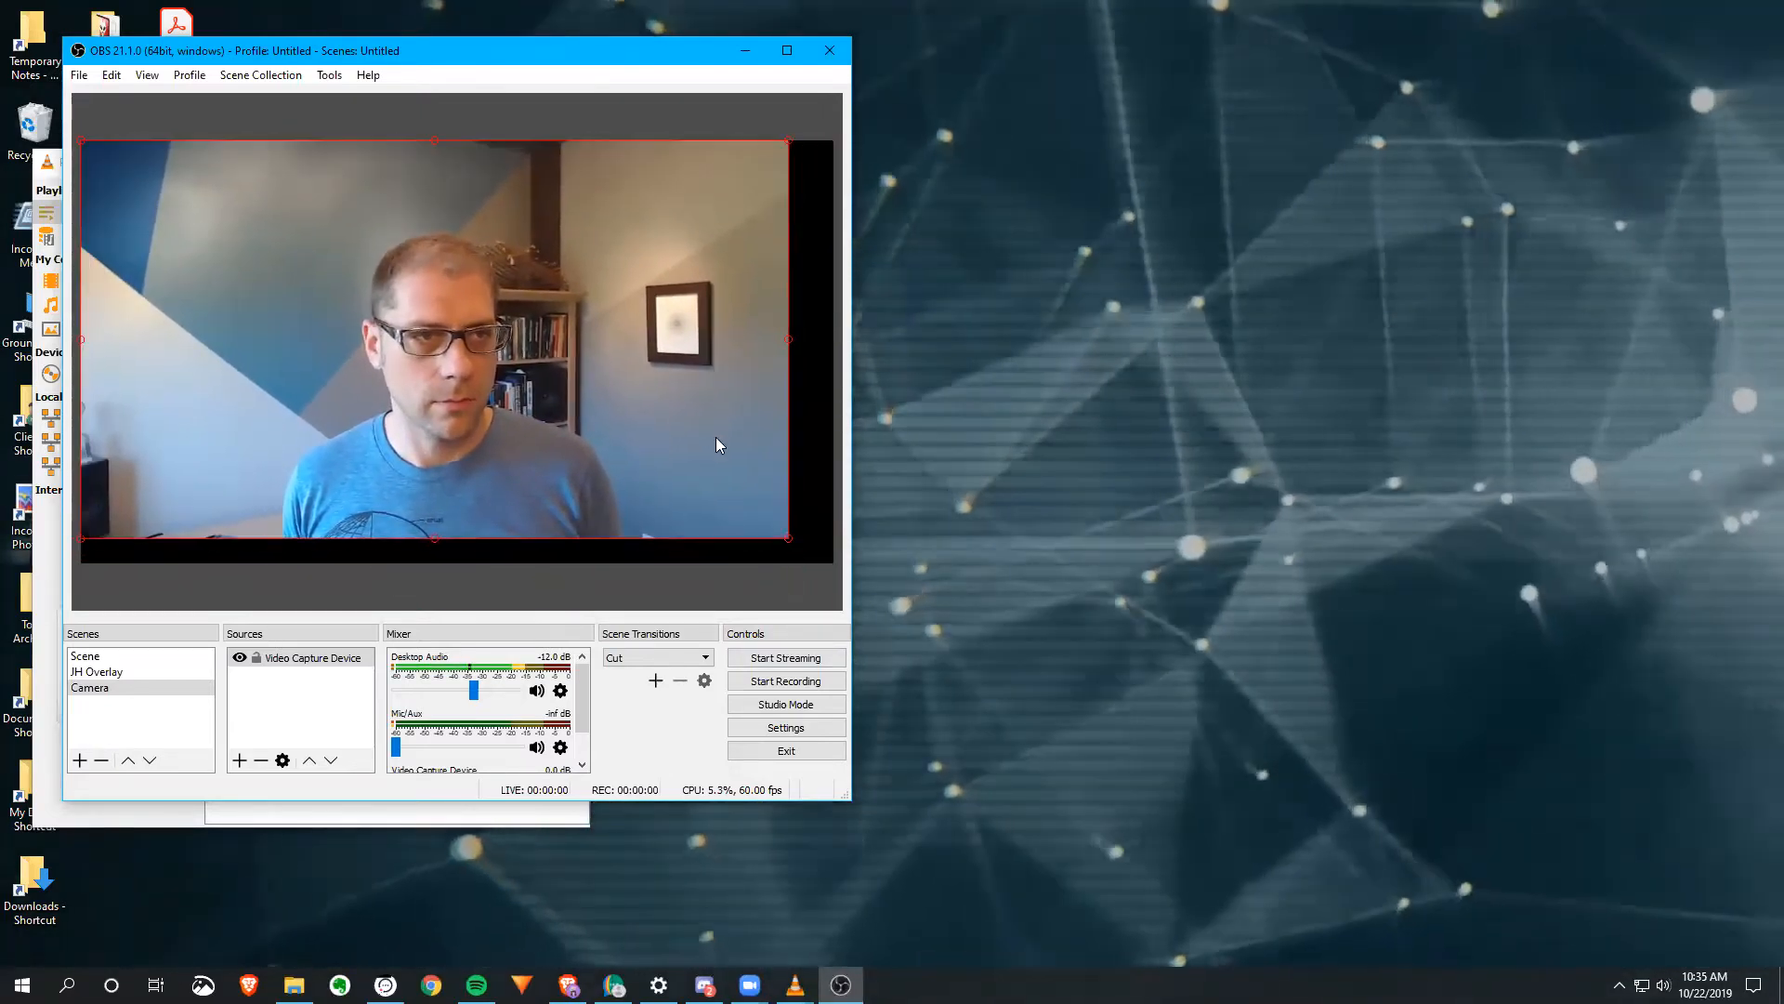
drag(789, 538, 834, 560)
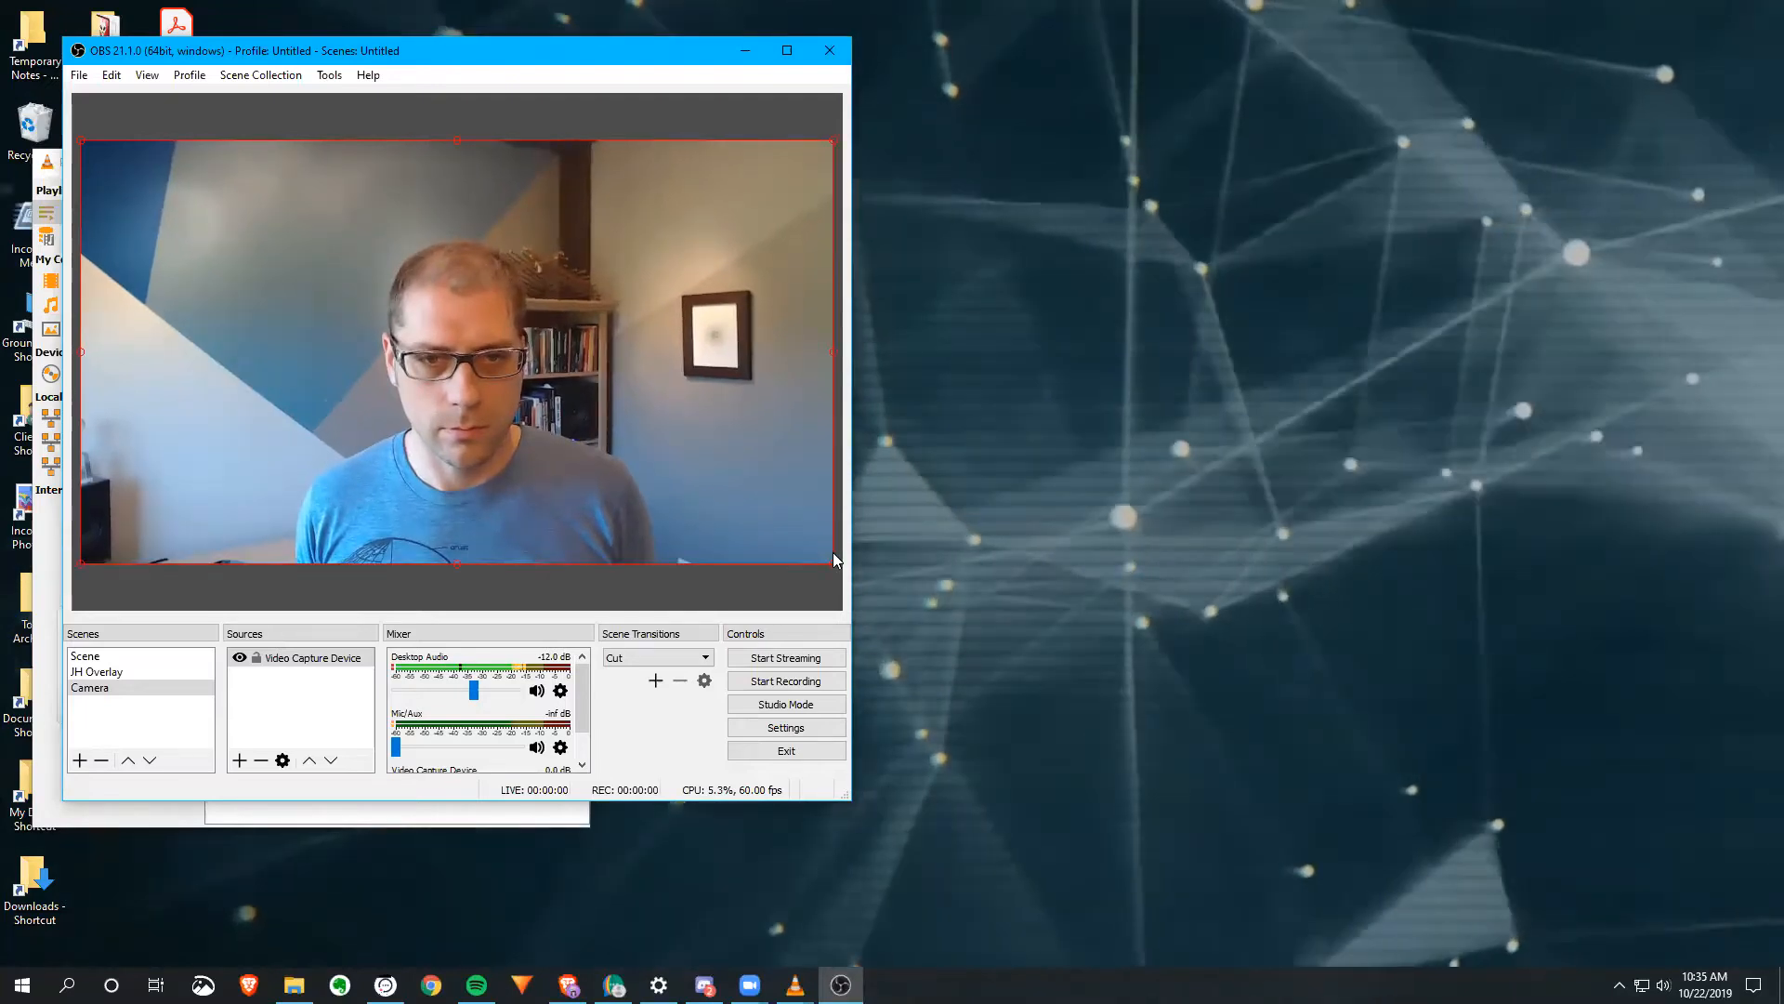
Step: Alternate between the JH Overlay and Camera scenes to compare them, ending on the Camera scene
click(106, 674)
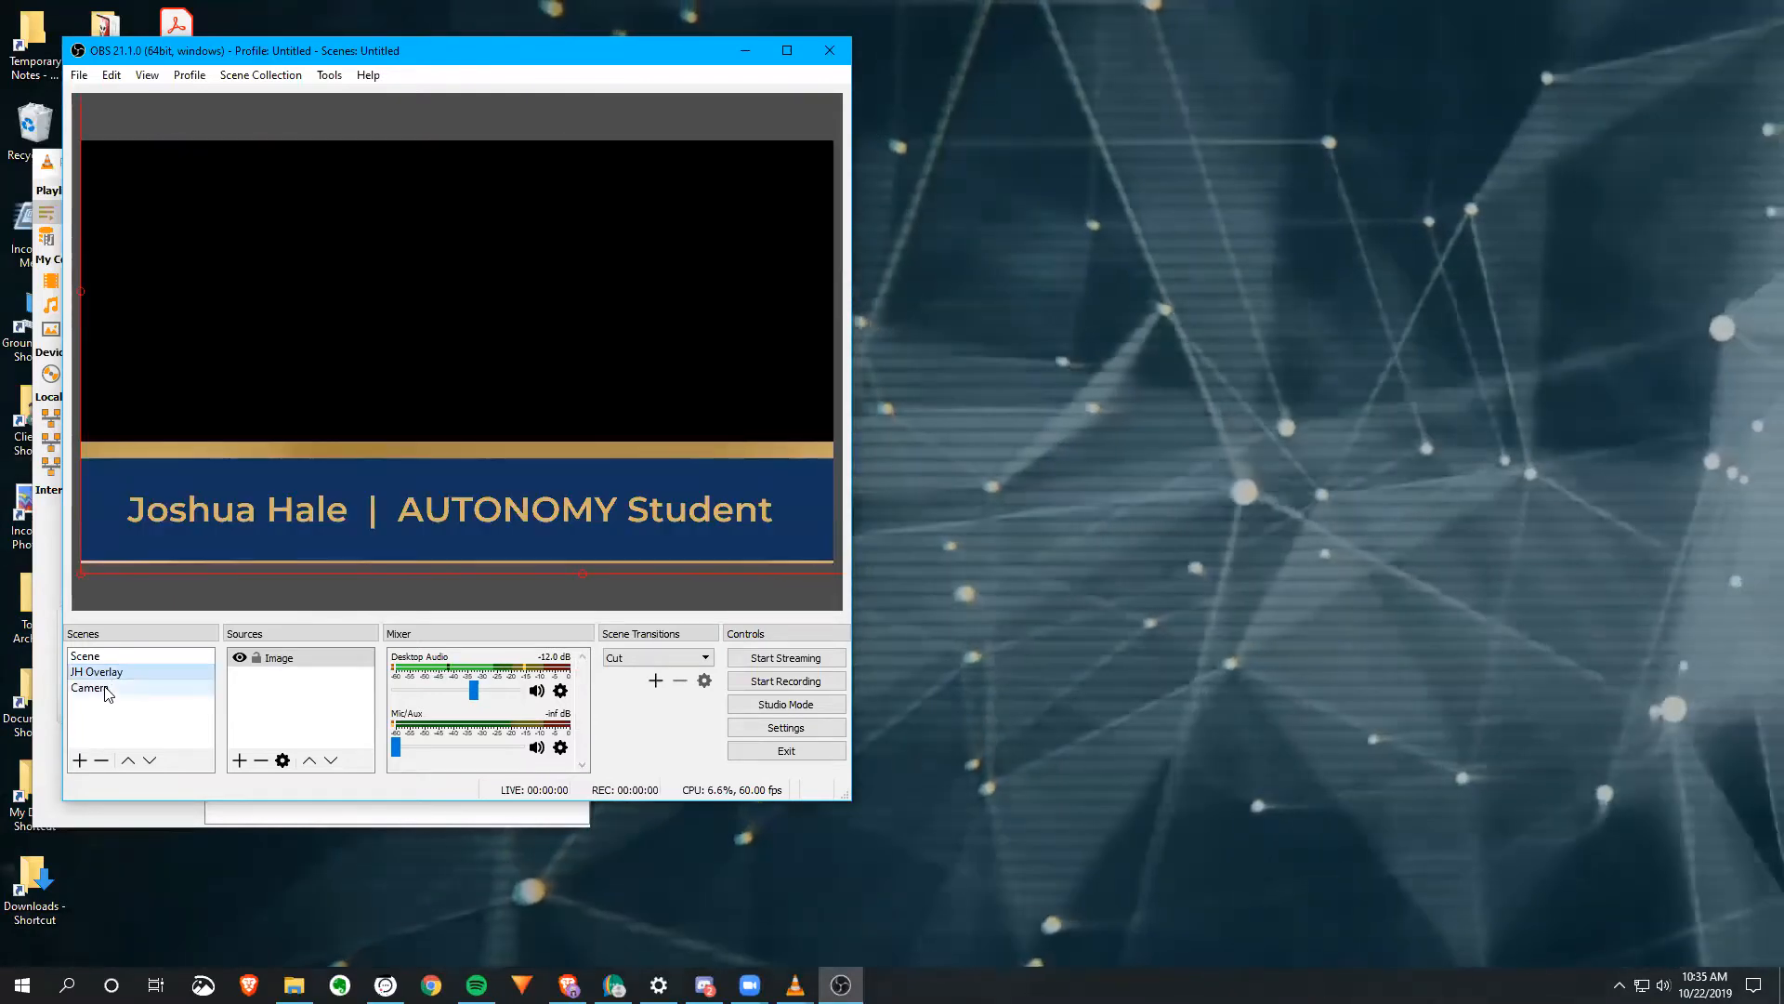
click(106, 688)
click(106, 672)
click(108, 688)
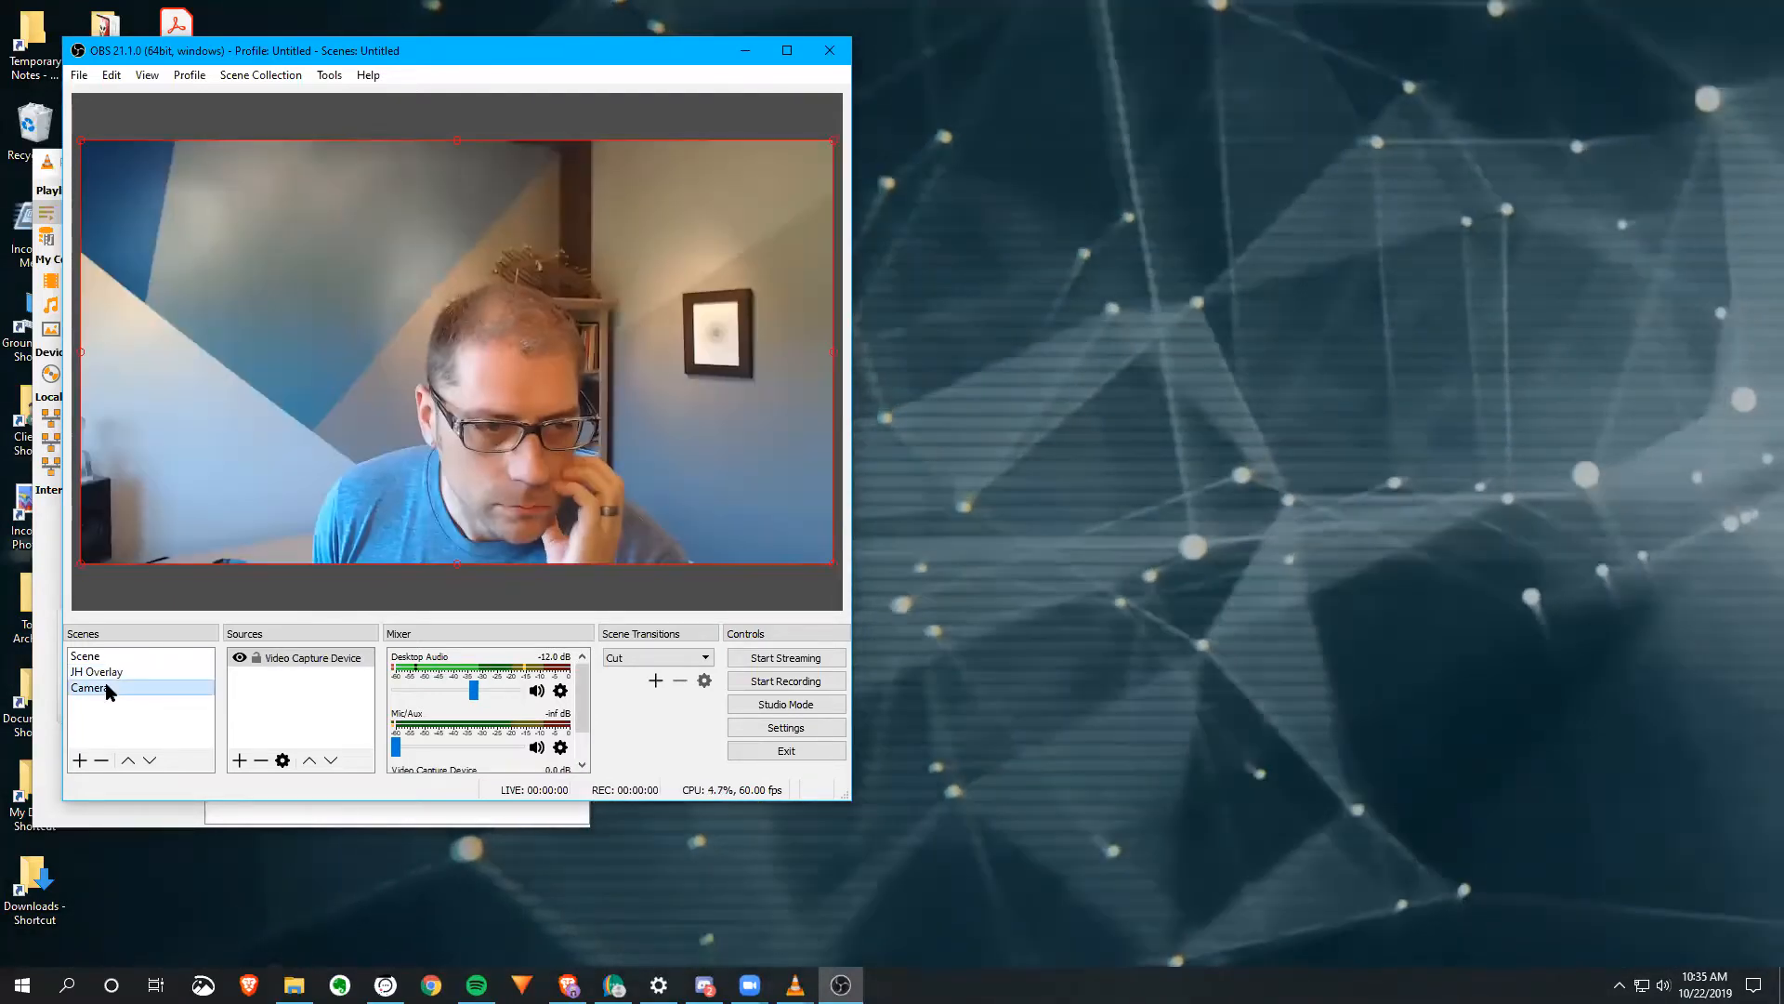
click(115, 672)
click(119, 692)
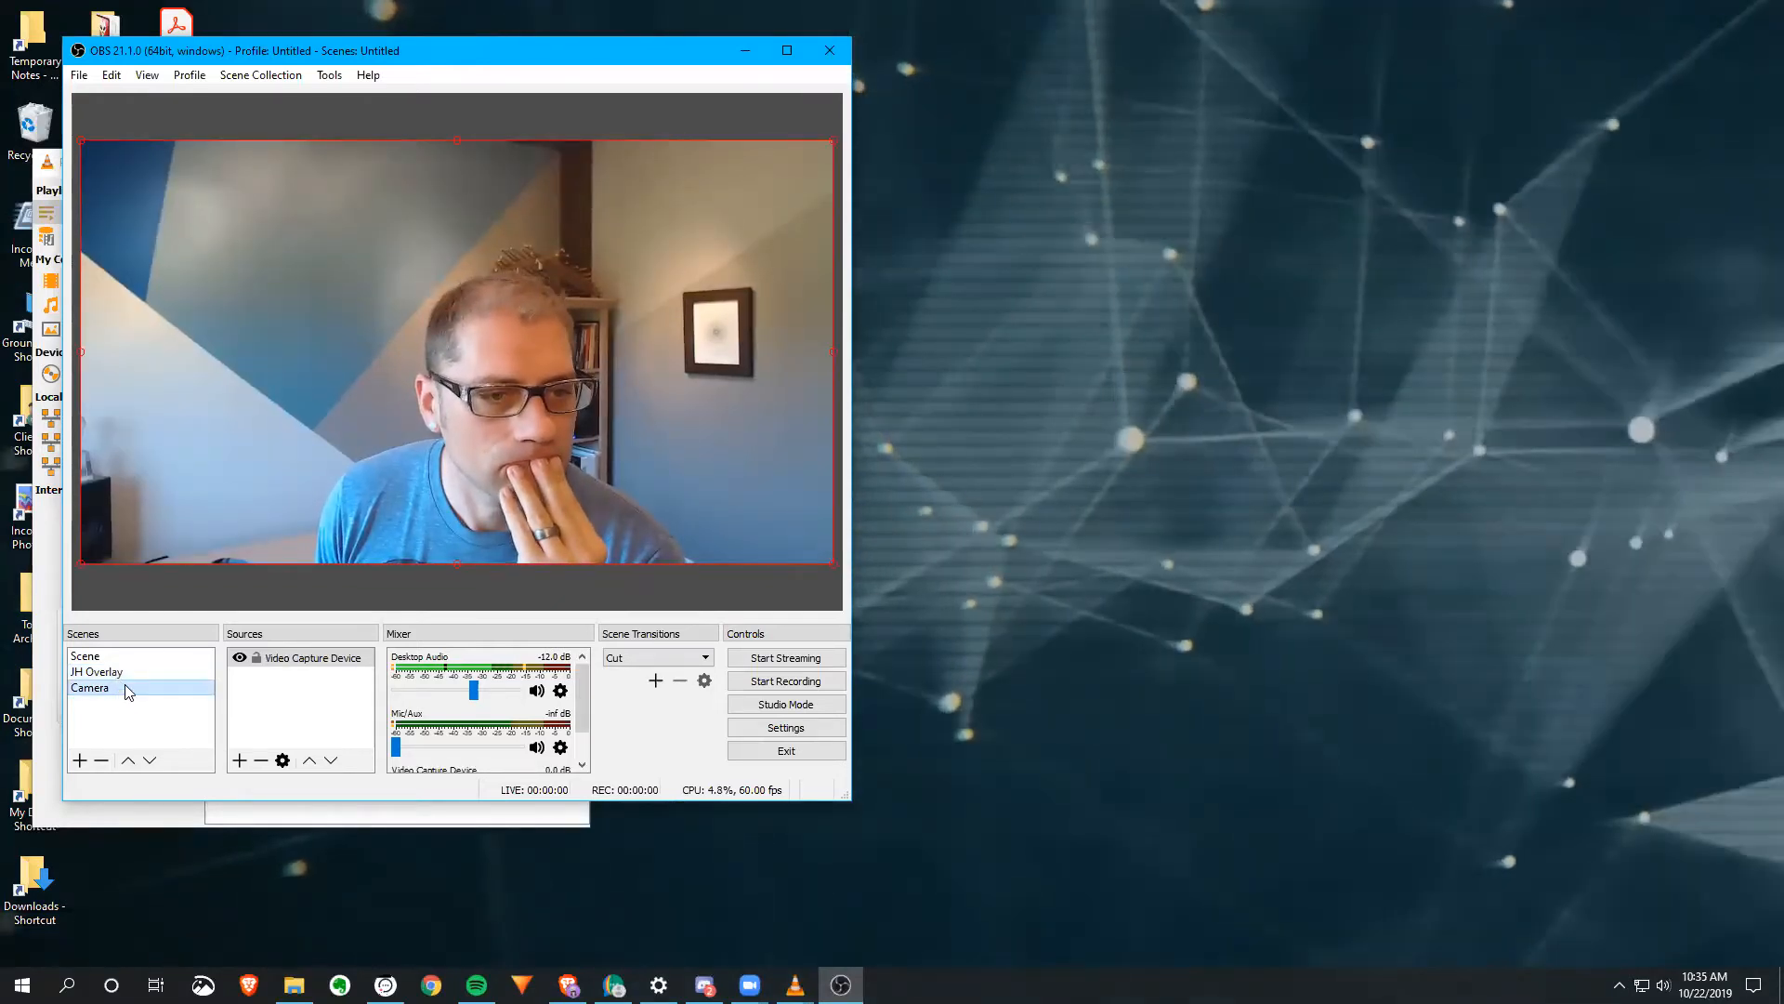
click(109, 671)
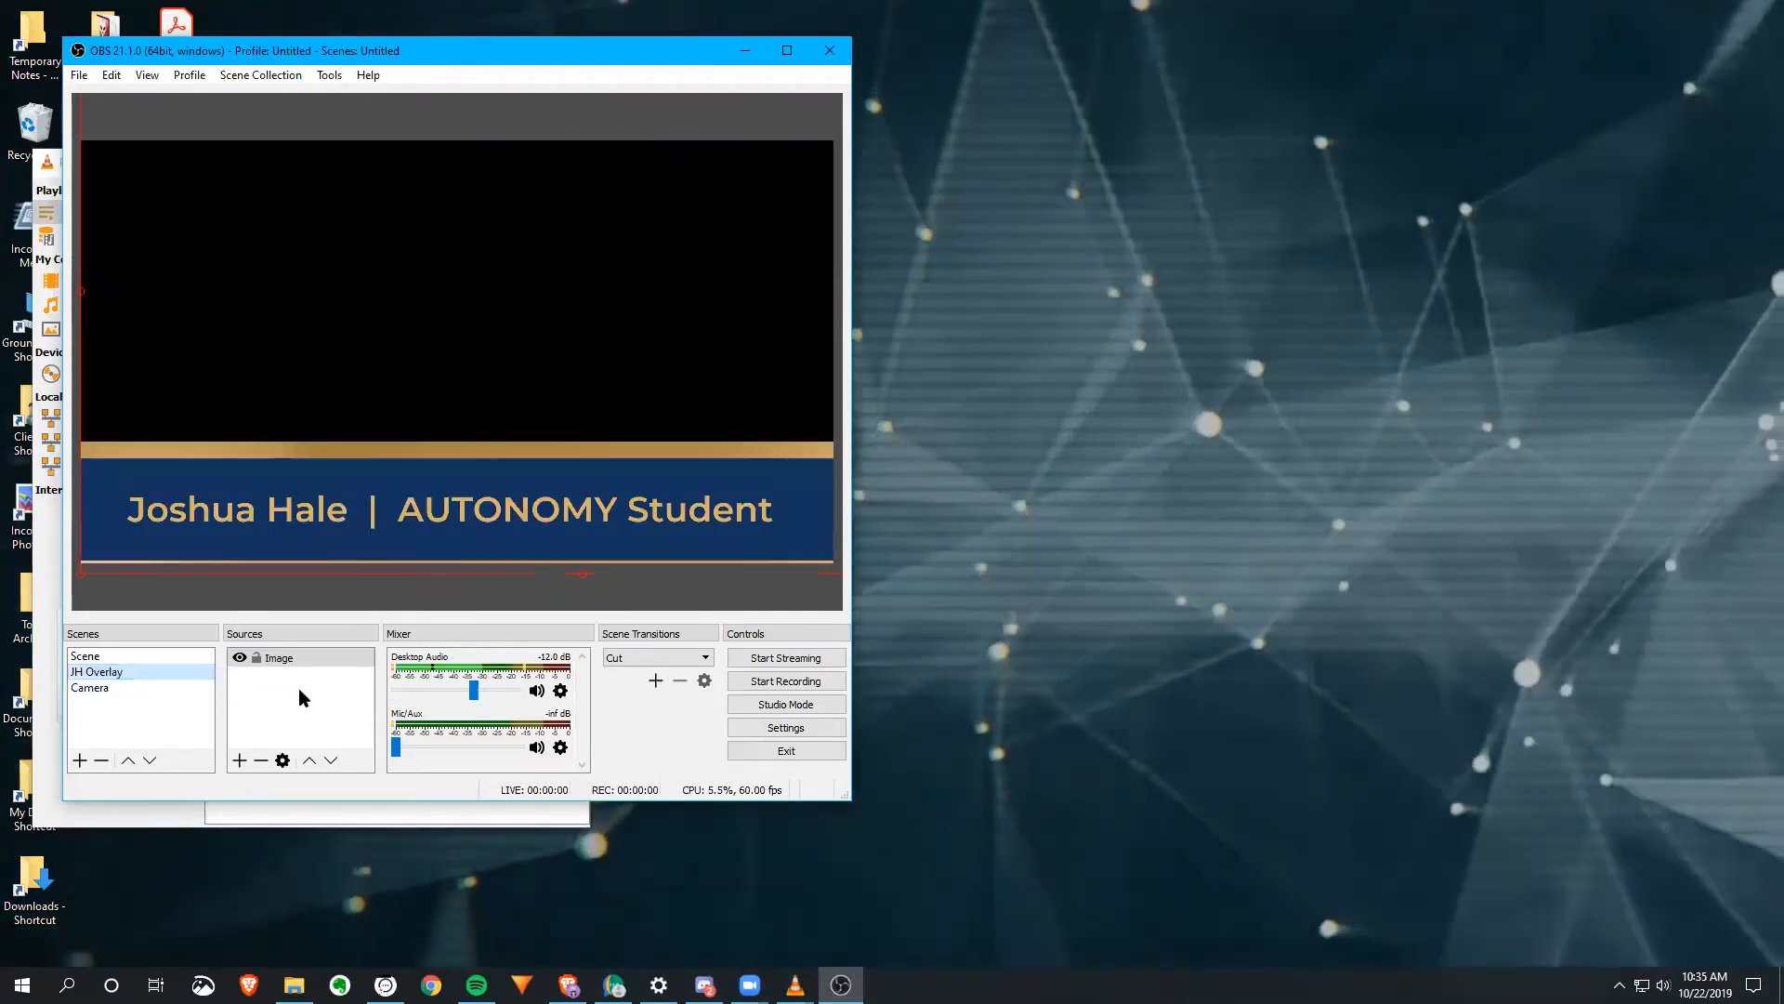
click(93, 691)
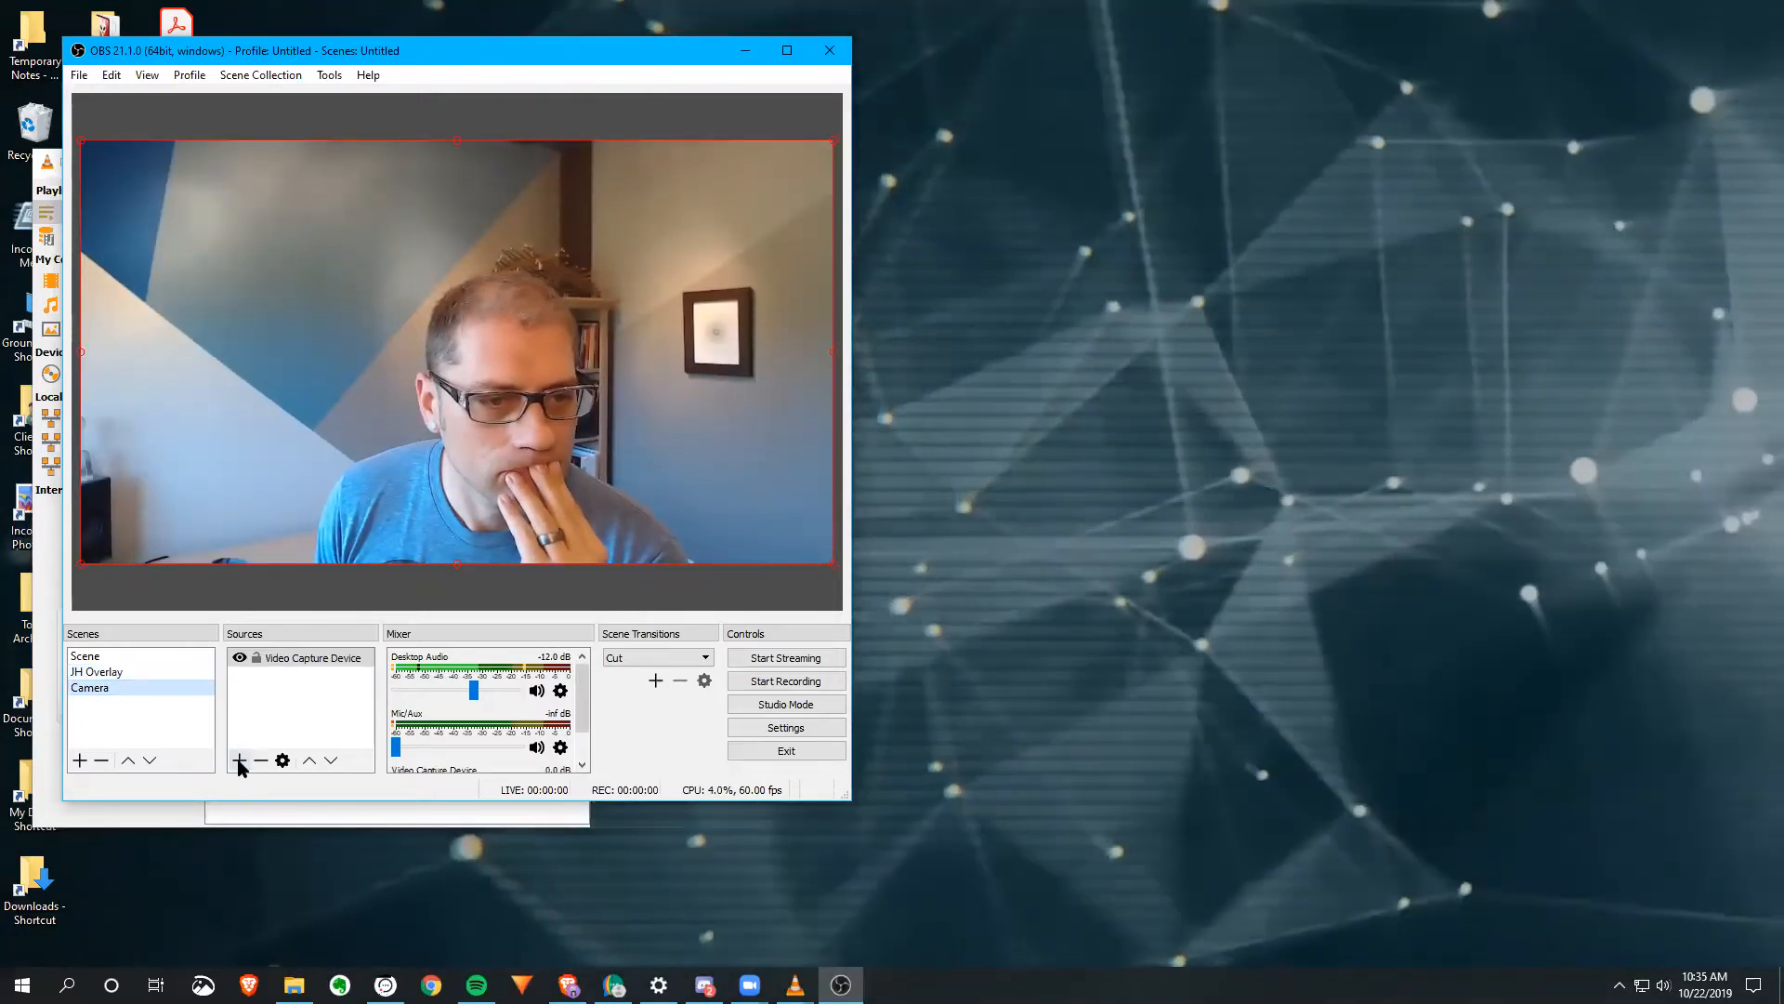
Step: Add the existing Image source to the Camera scene as a visible source
click(239, 760)
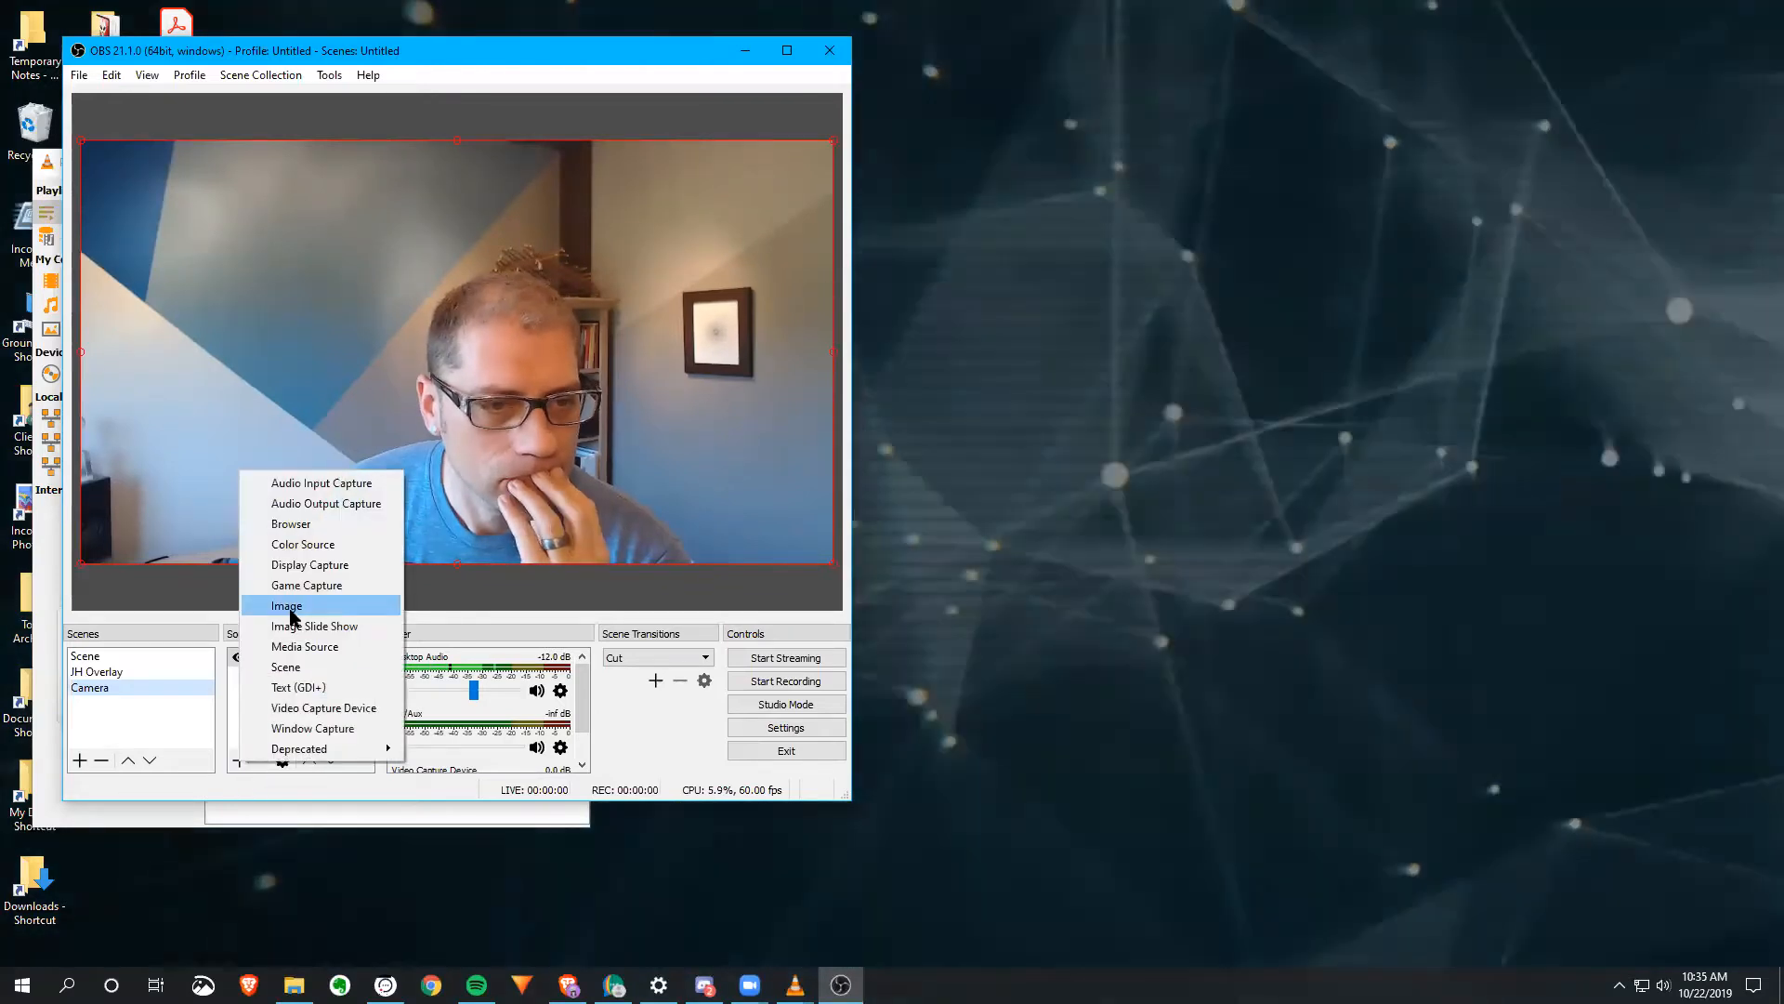
click(283, 617)
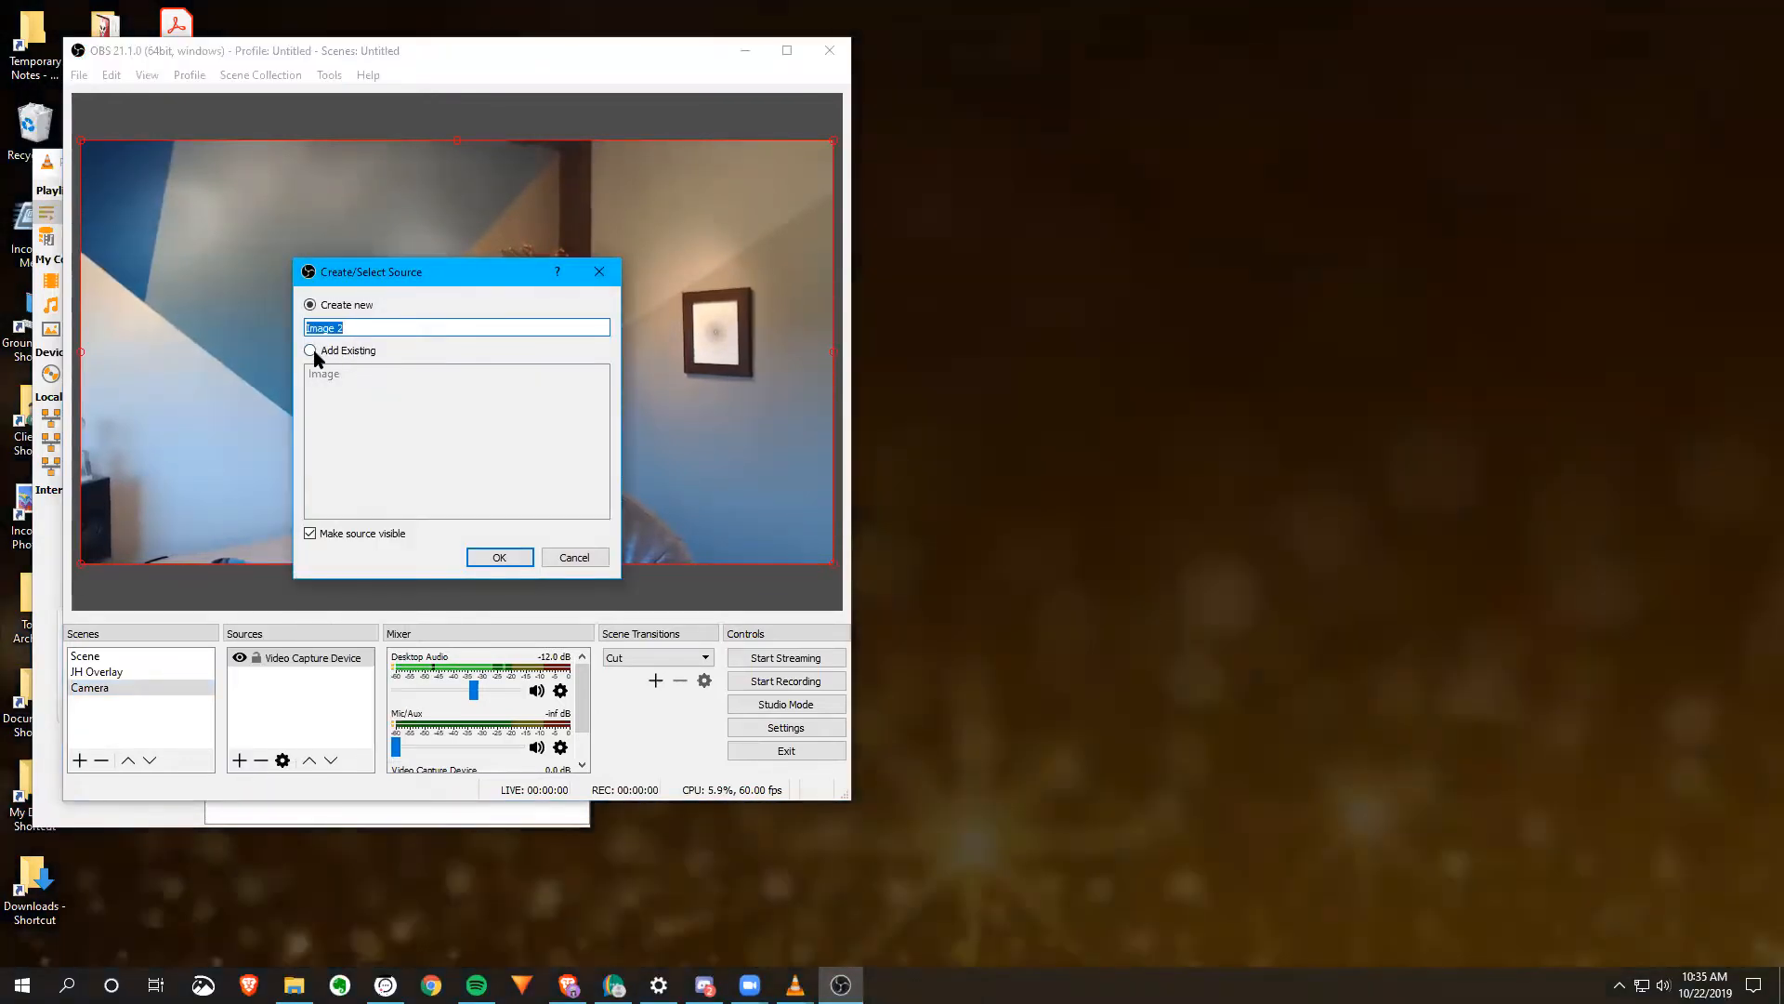
click(314, 349)
click(323, 375)
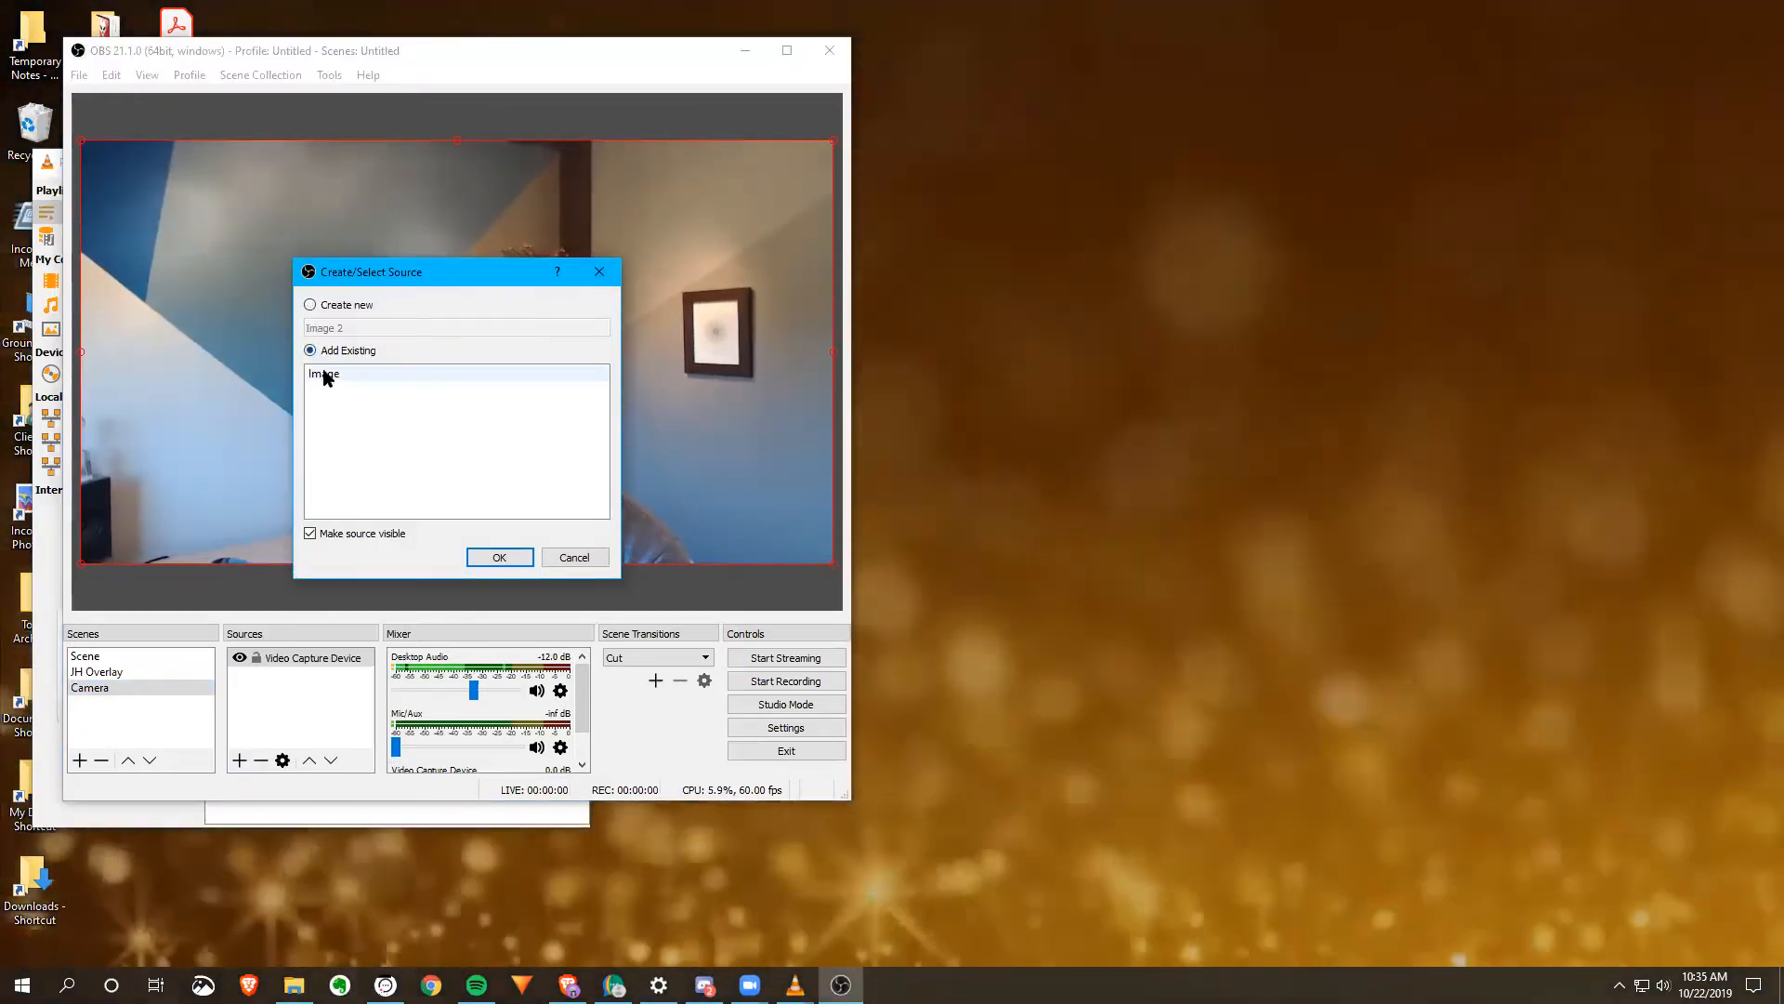
click(495, 556)
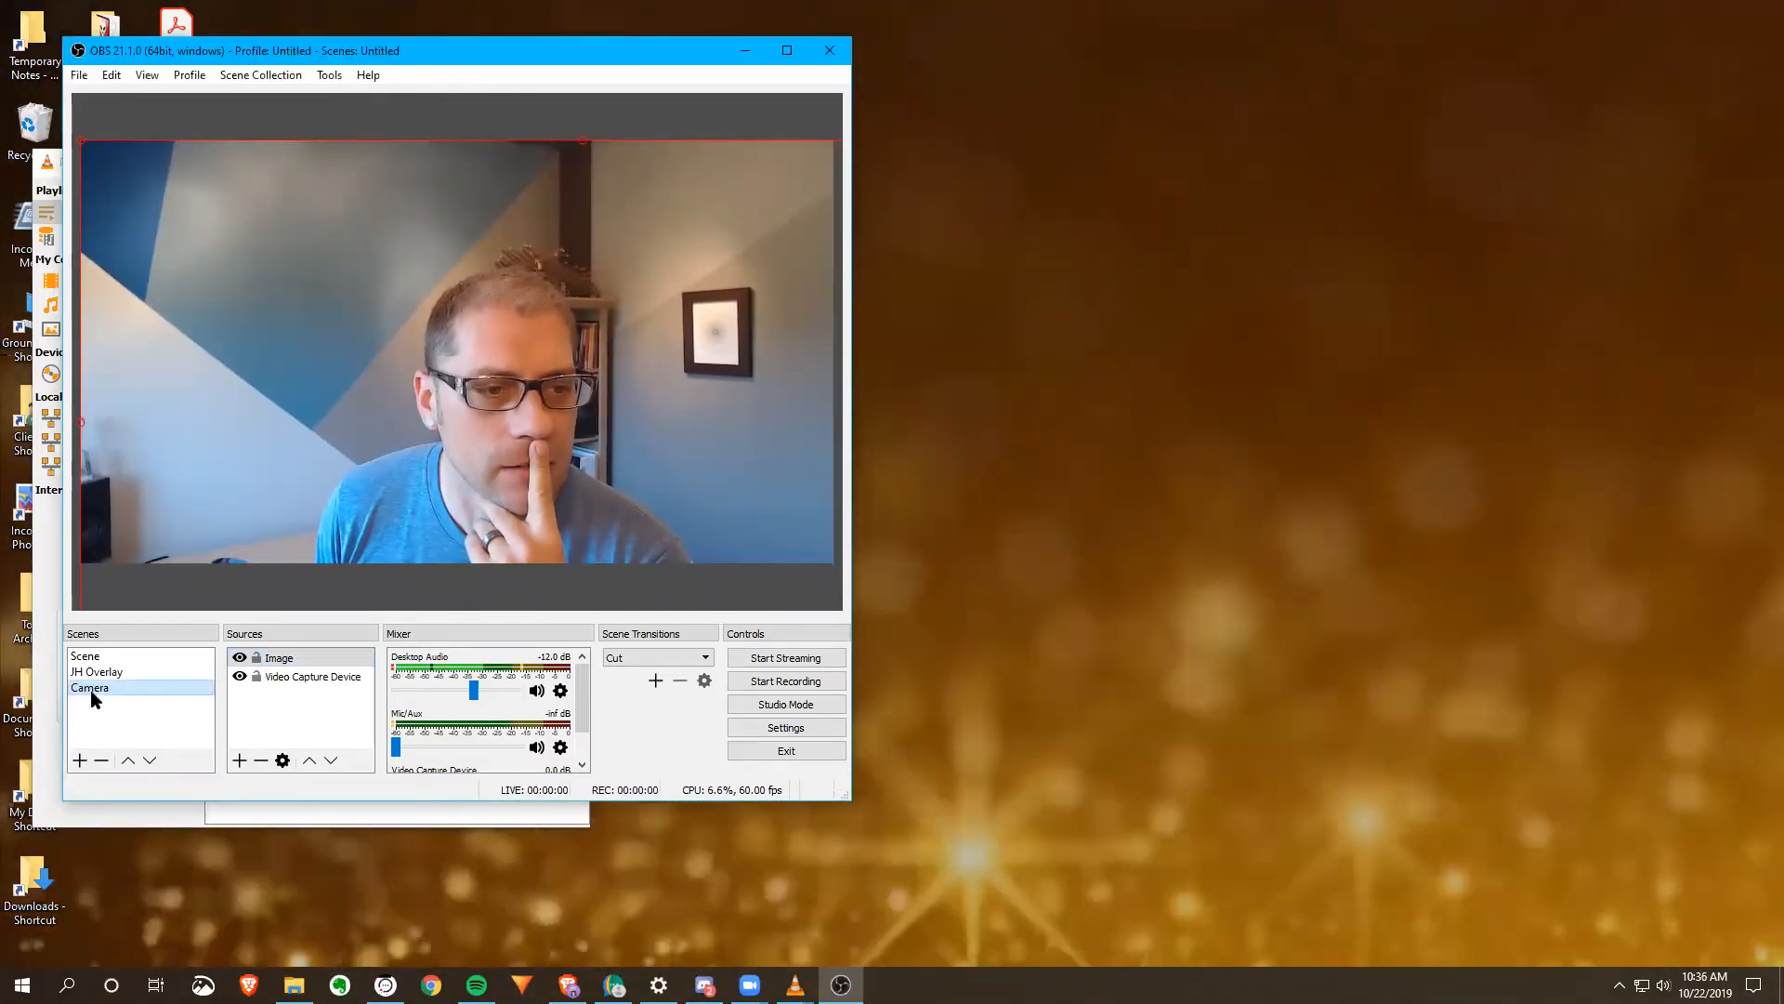
Step: Move the Video Capture Device above the Image source in the Camera scene and toggle the webcam's visibility off and on
drag(288, 675, 288, 656)
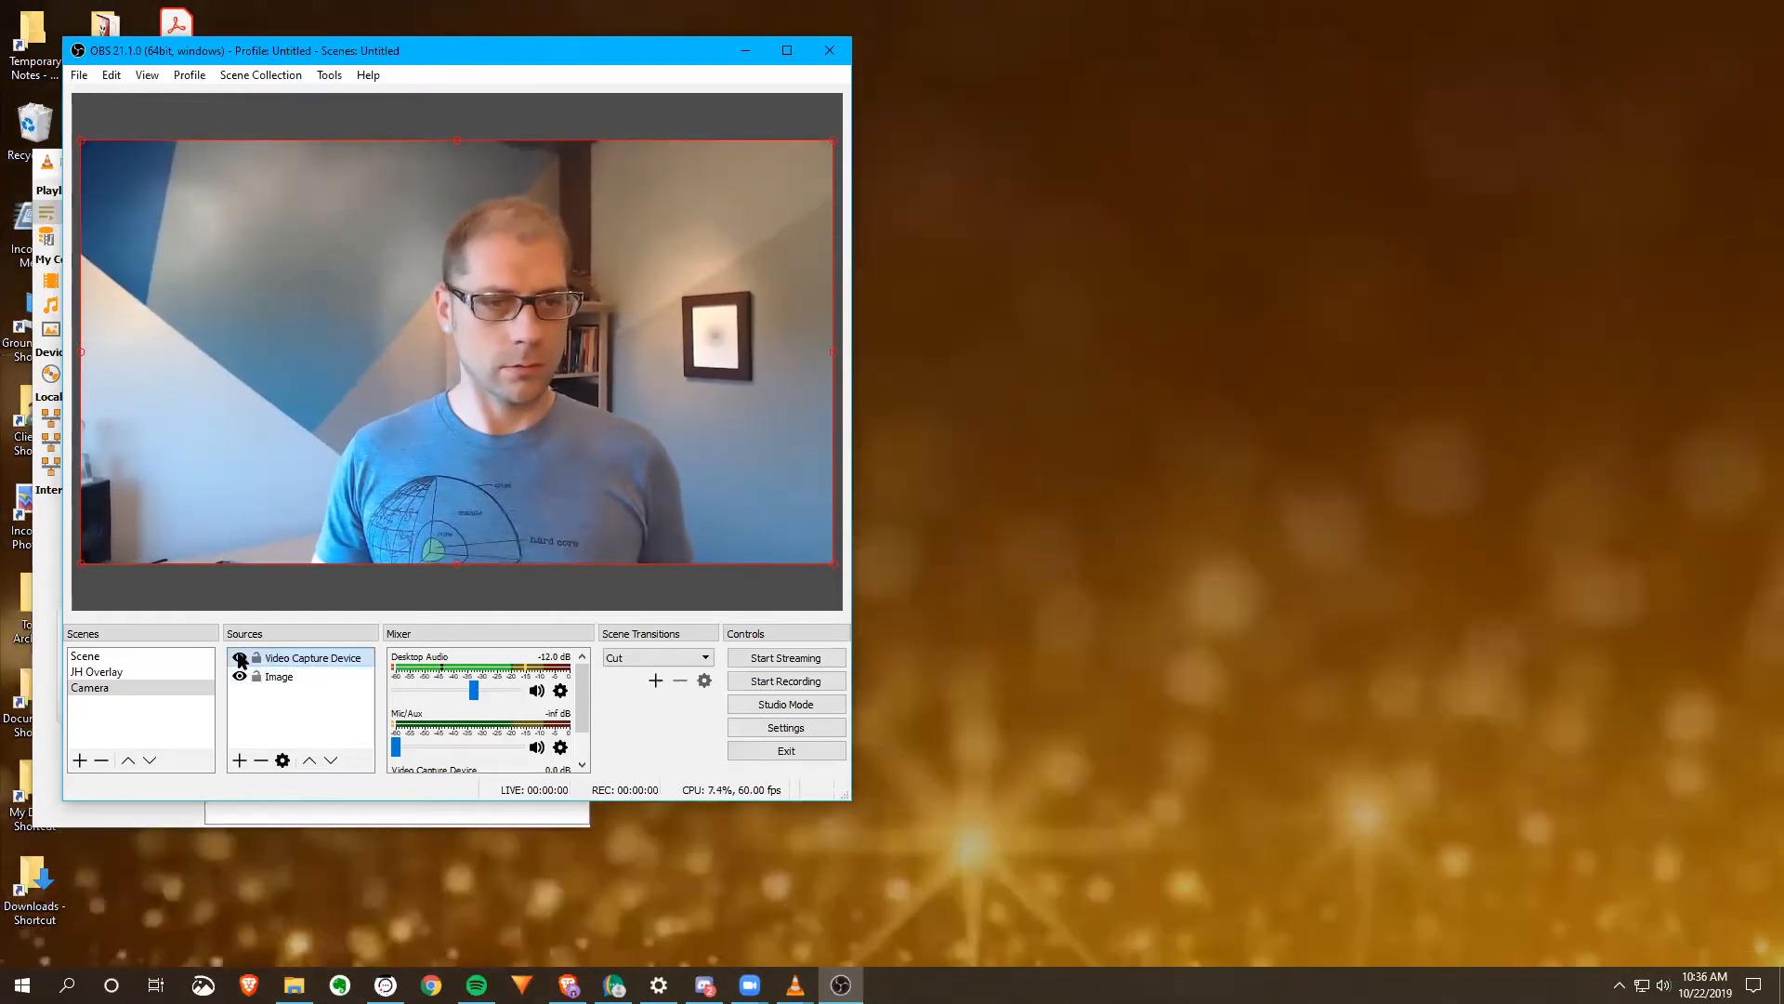
click(240, 658)
click(240, 658)
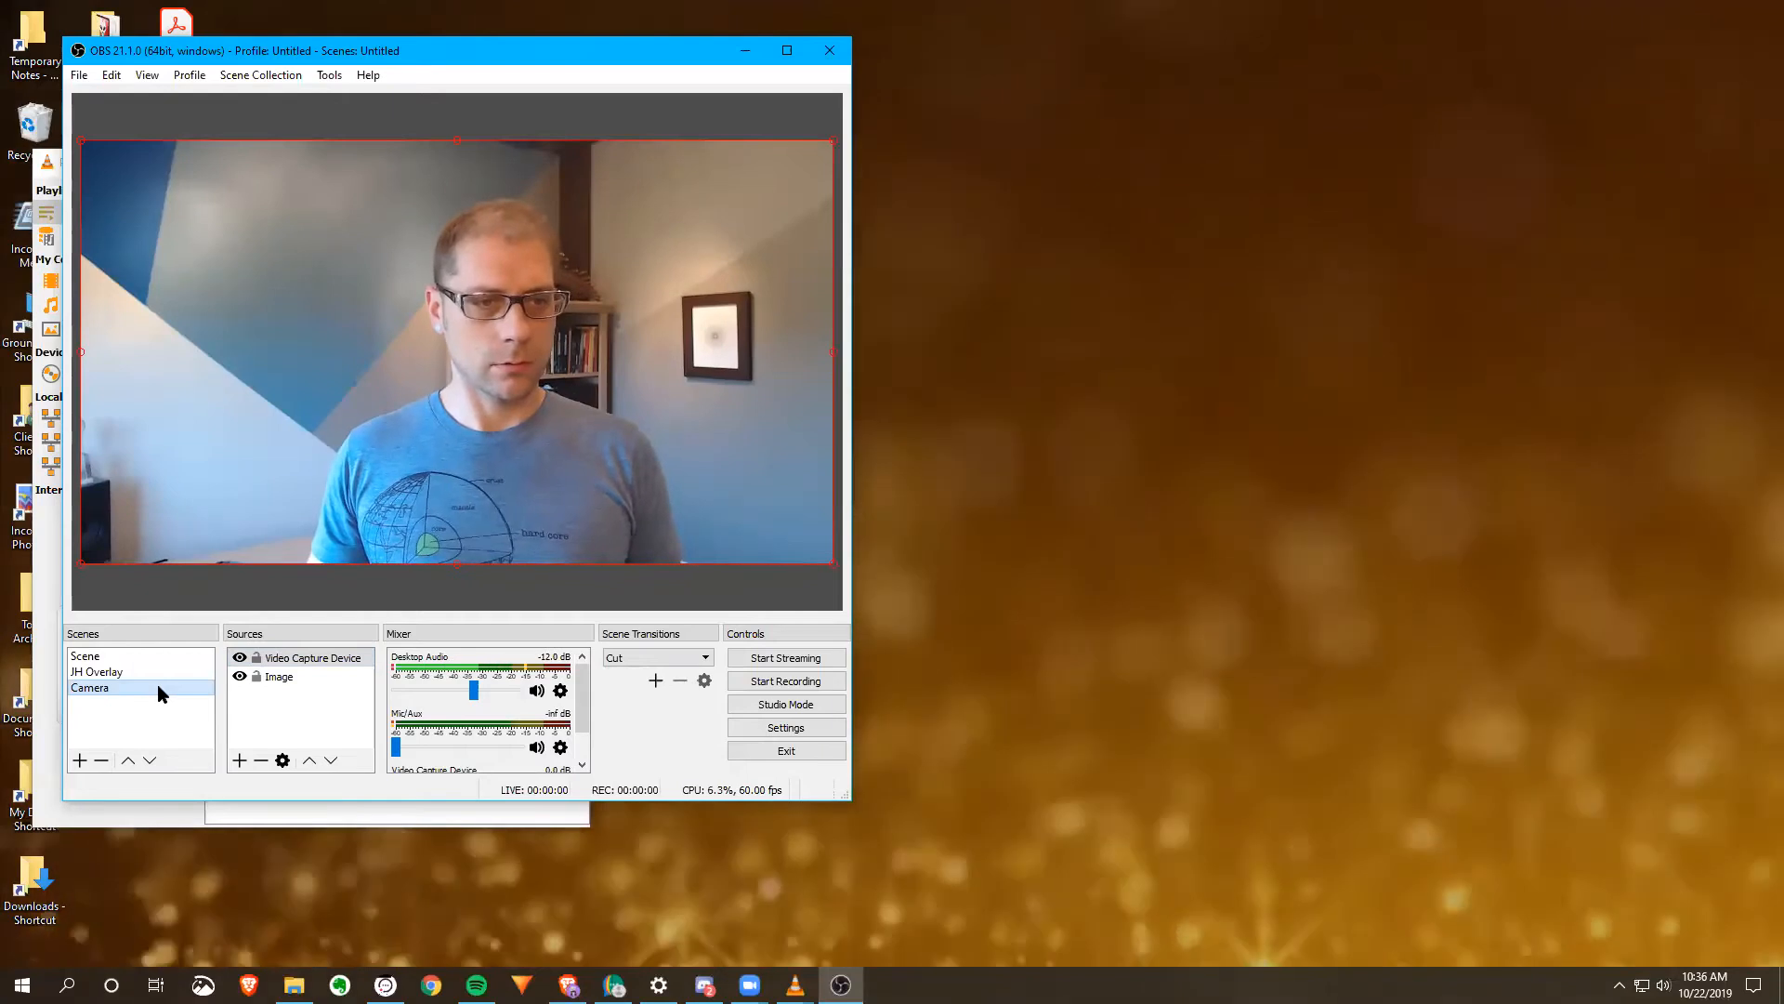
Step: Examine the Image source's file and unload setting in its properties, and leave the source unlocked
double_click(248, 683)
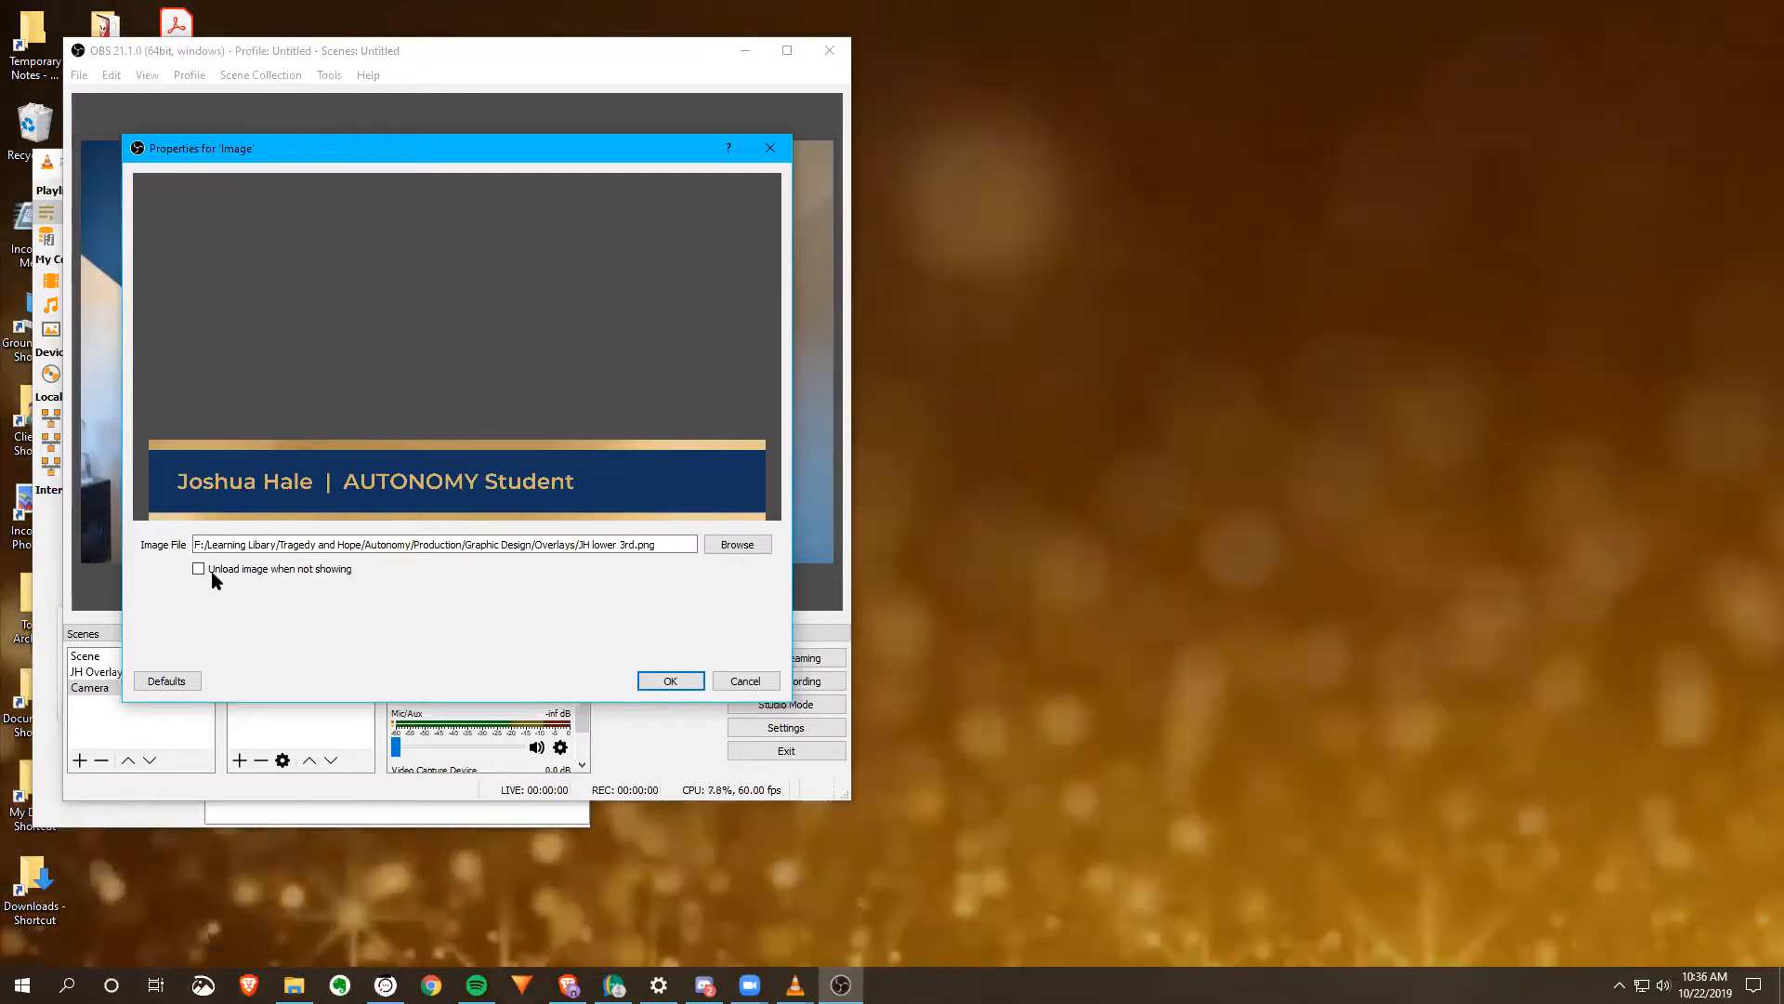
click(673, 683)
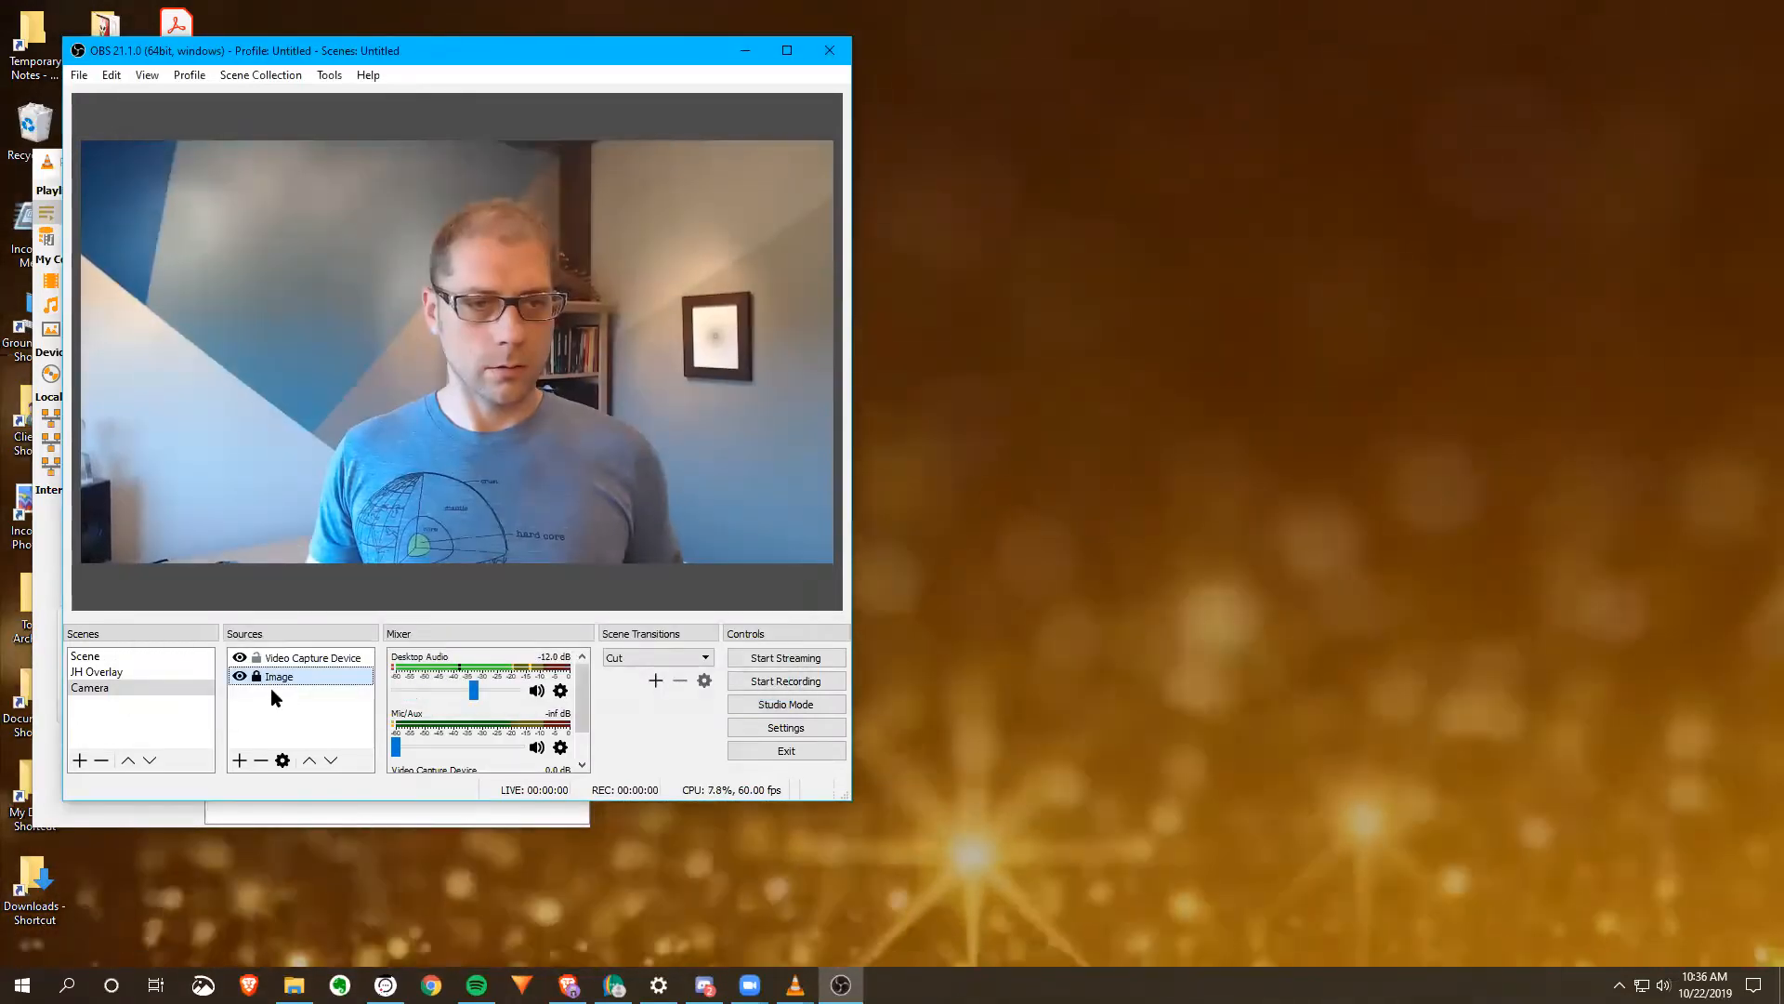
click(310, 461)
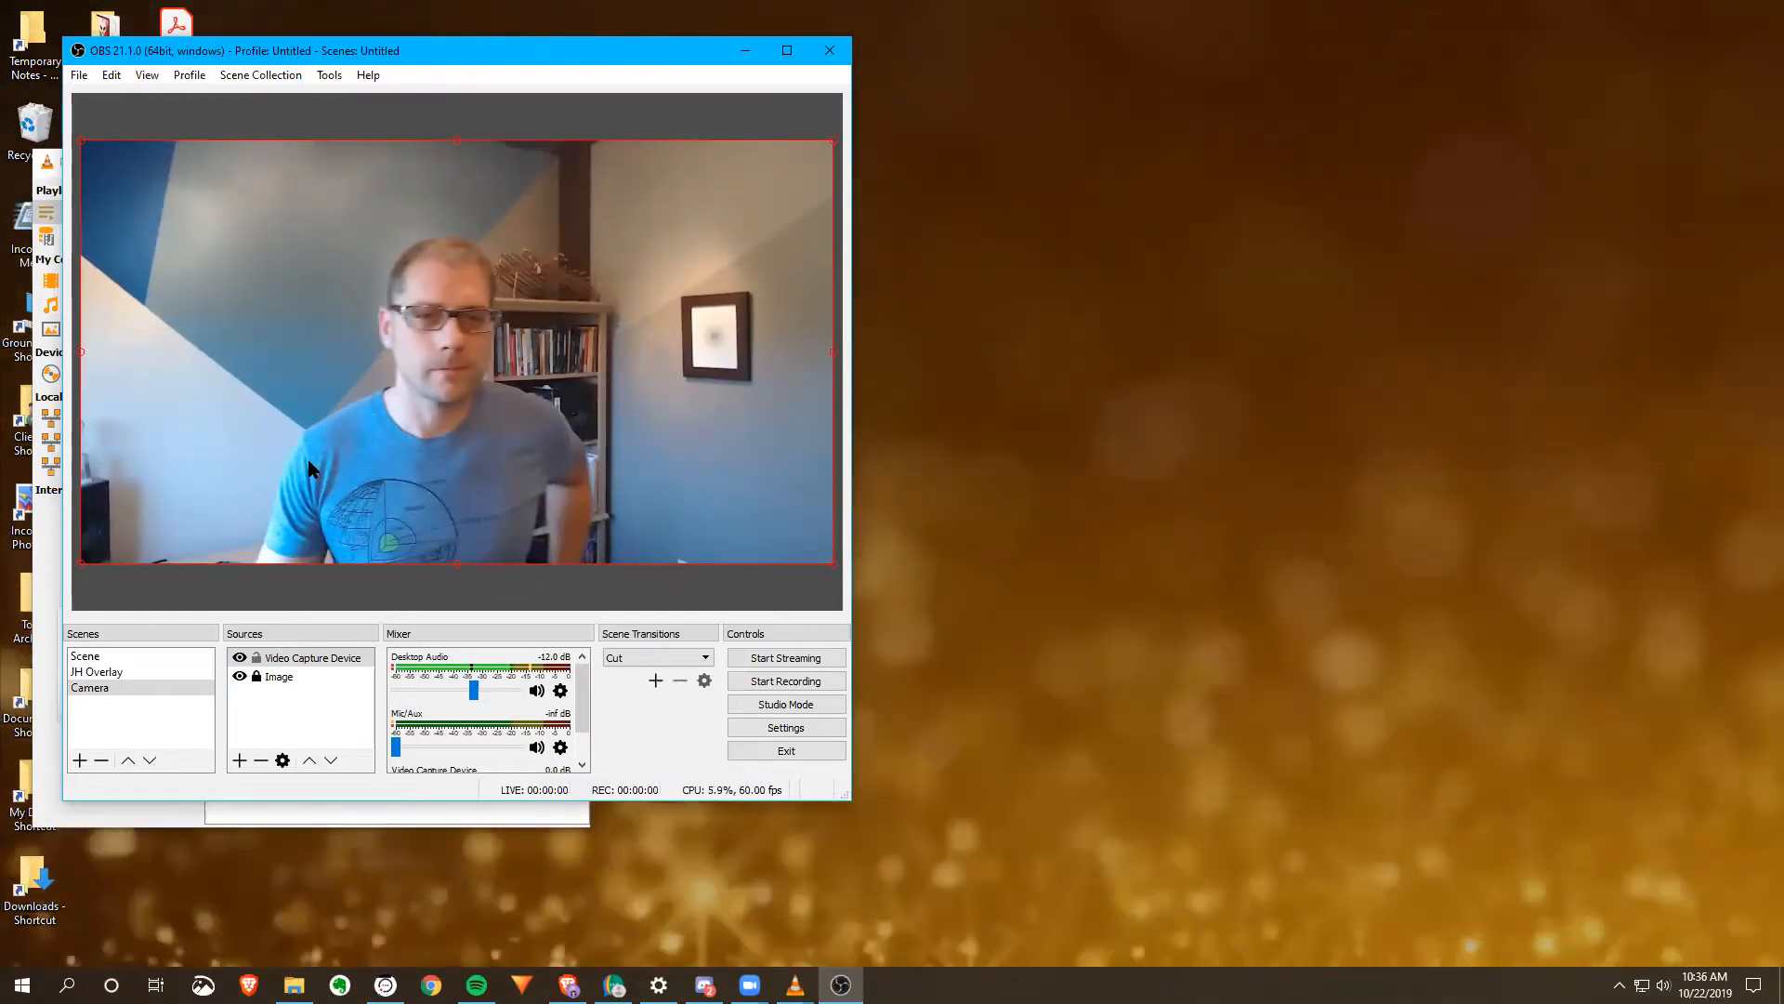
double_click(279, 677)
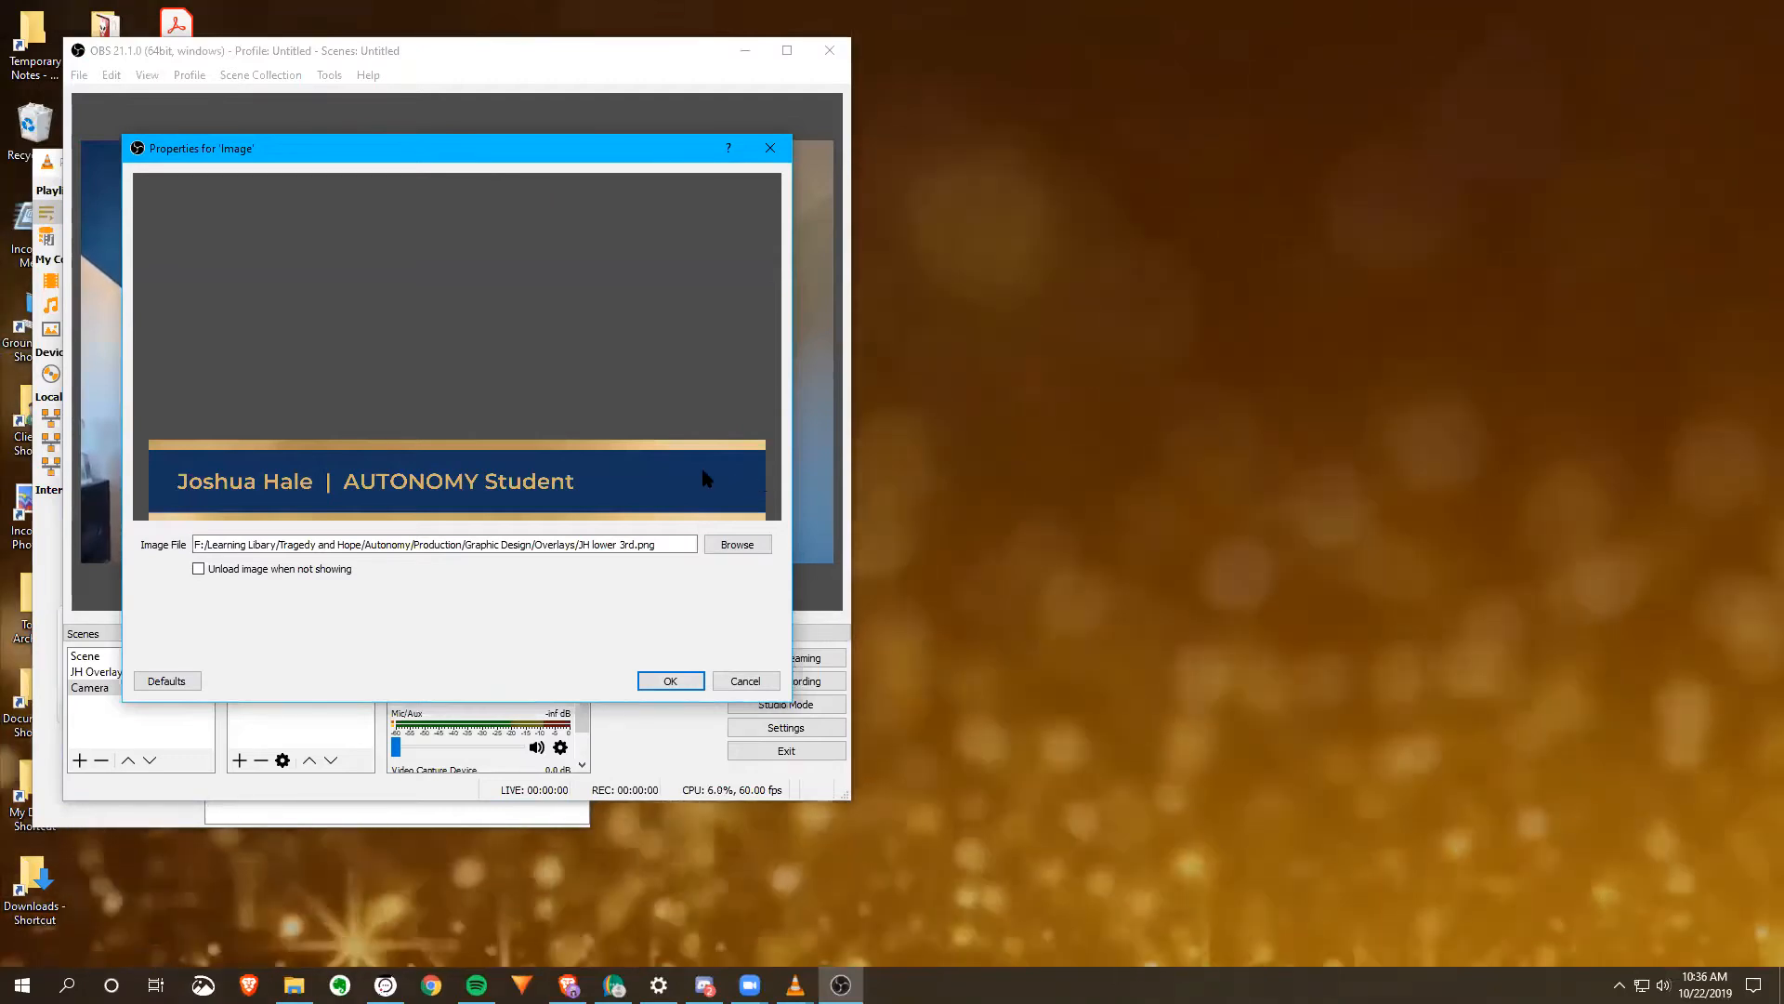
click(667, 681)
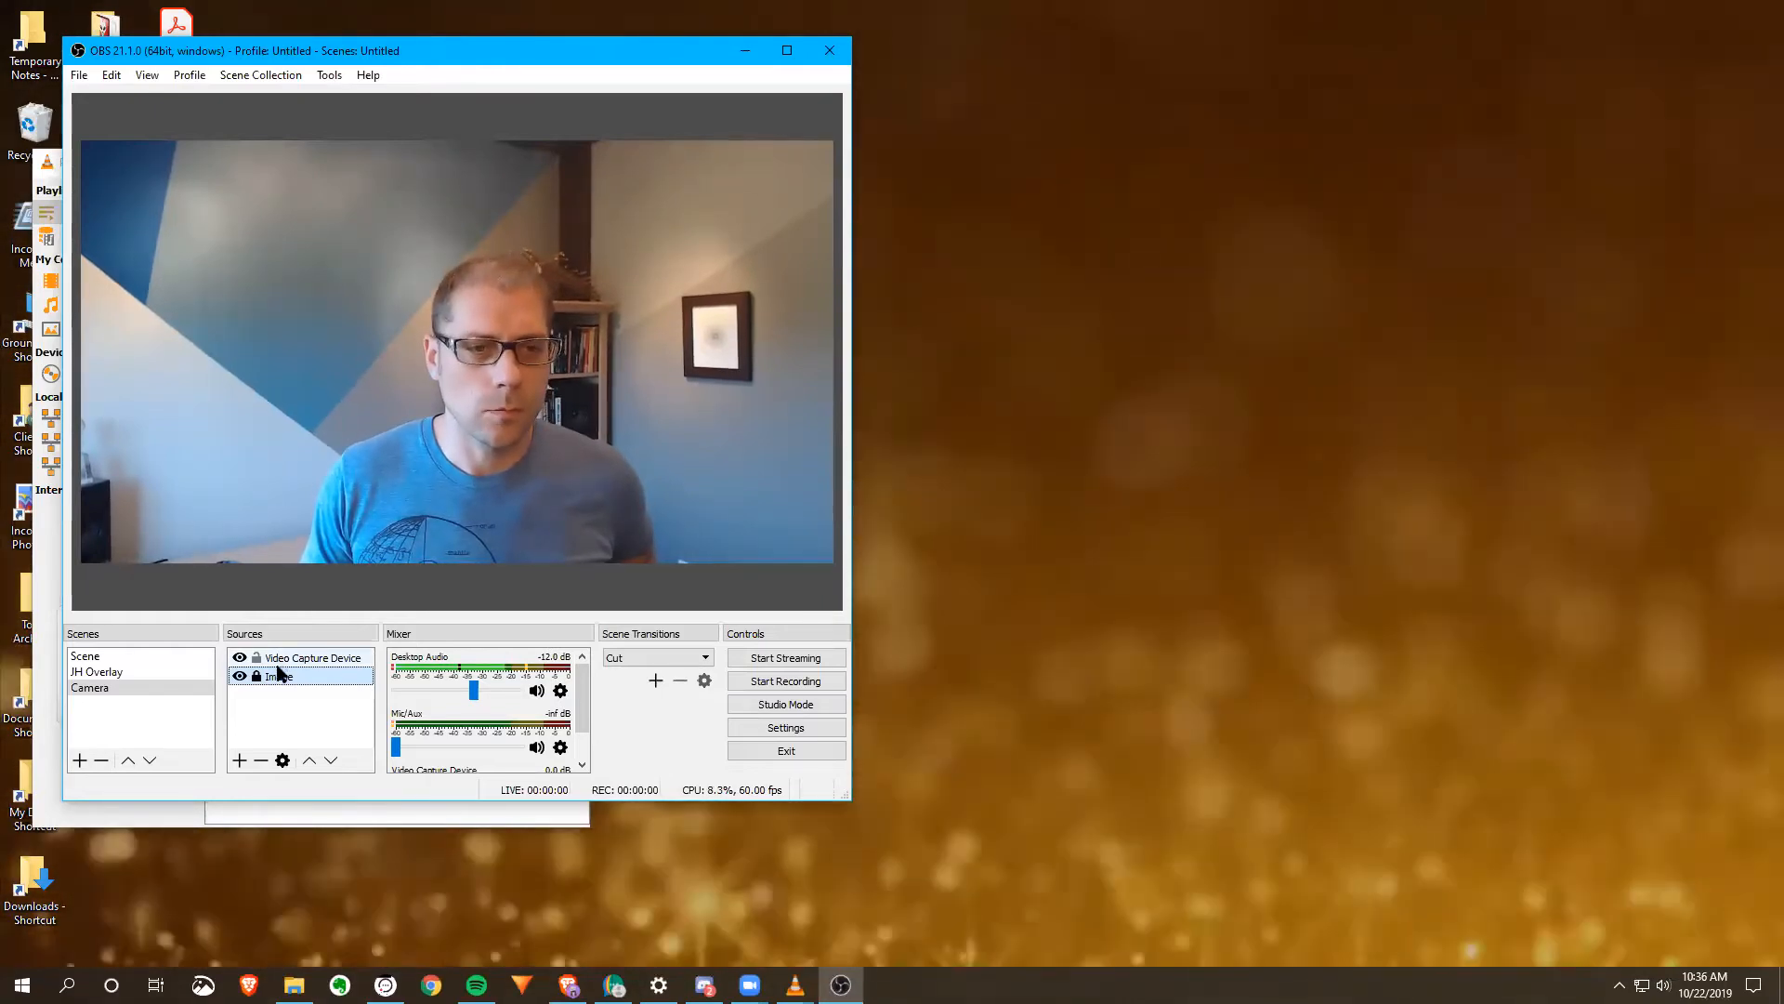
click(113, 685)
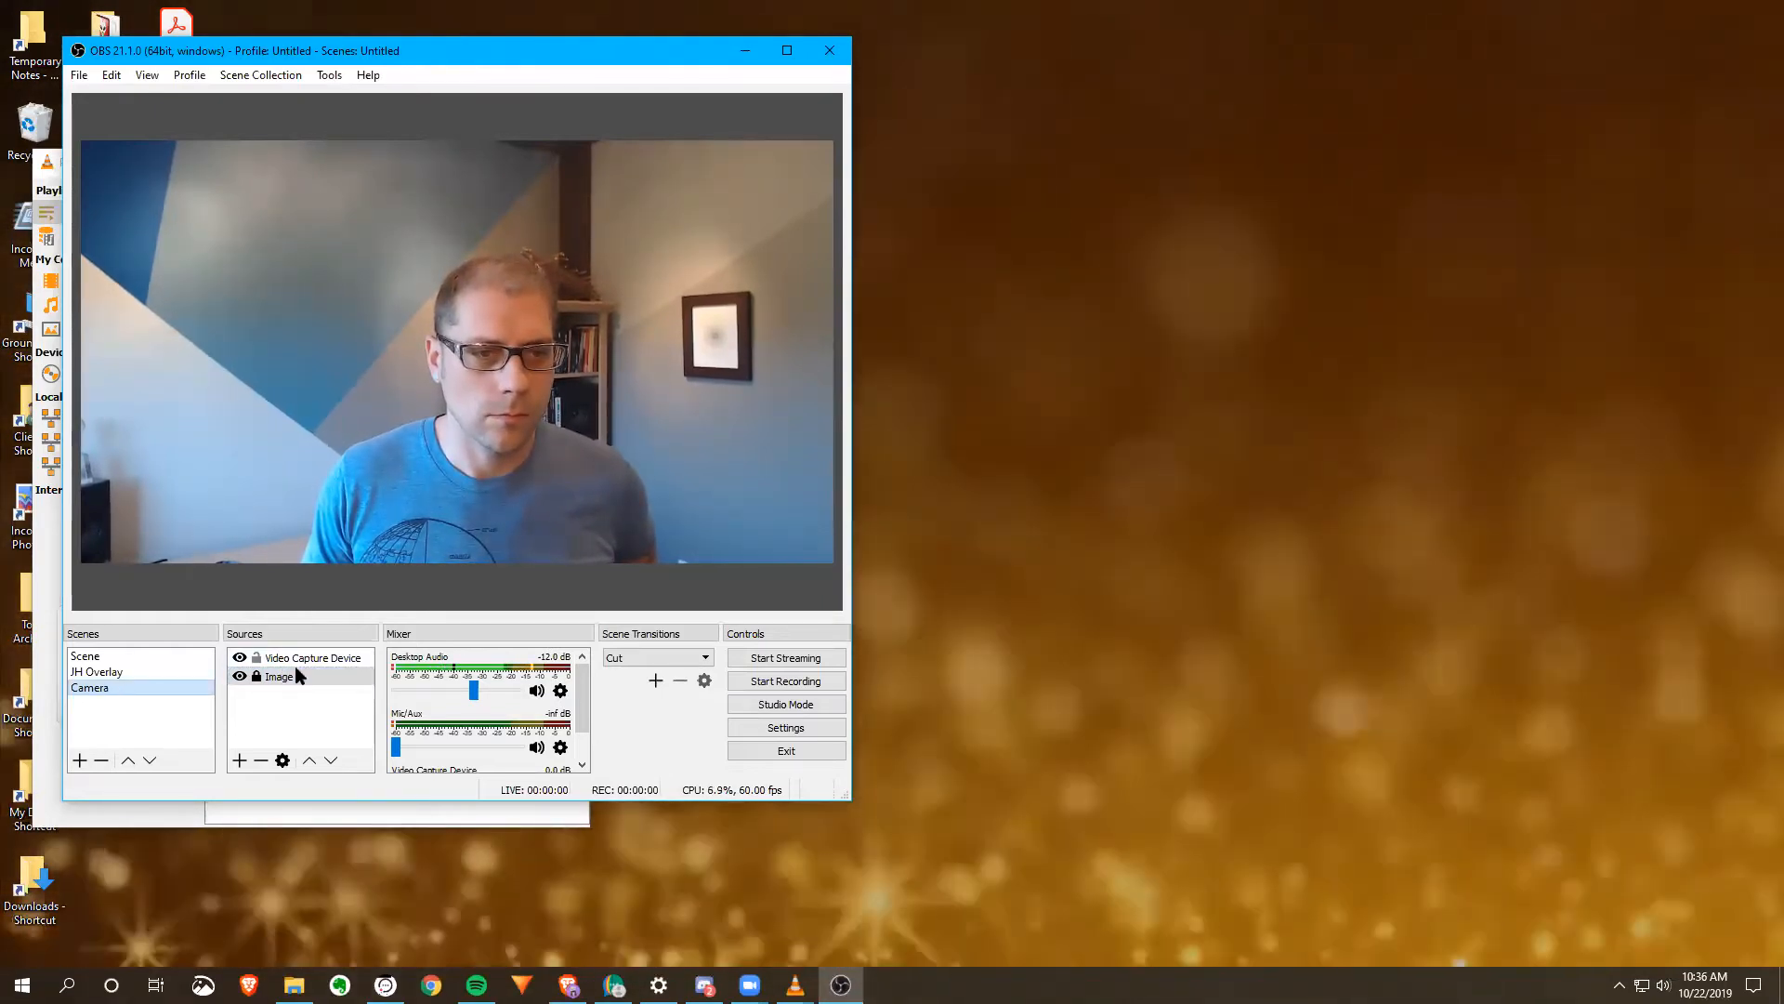
click(290, 678)
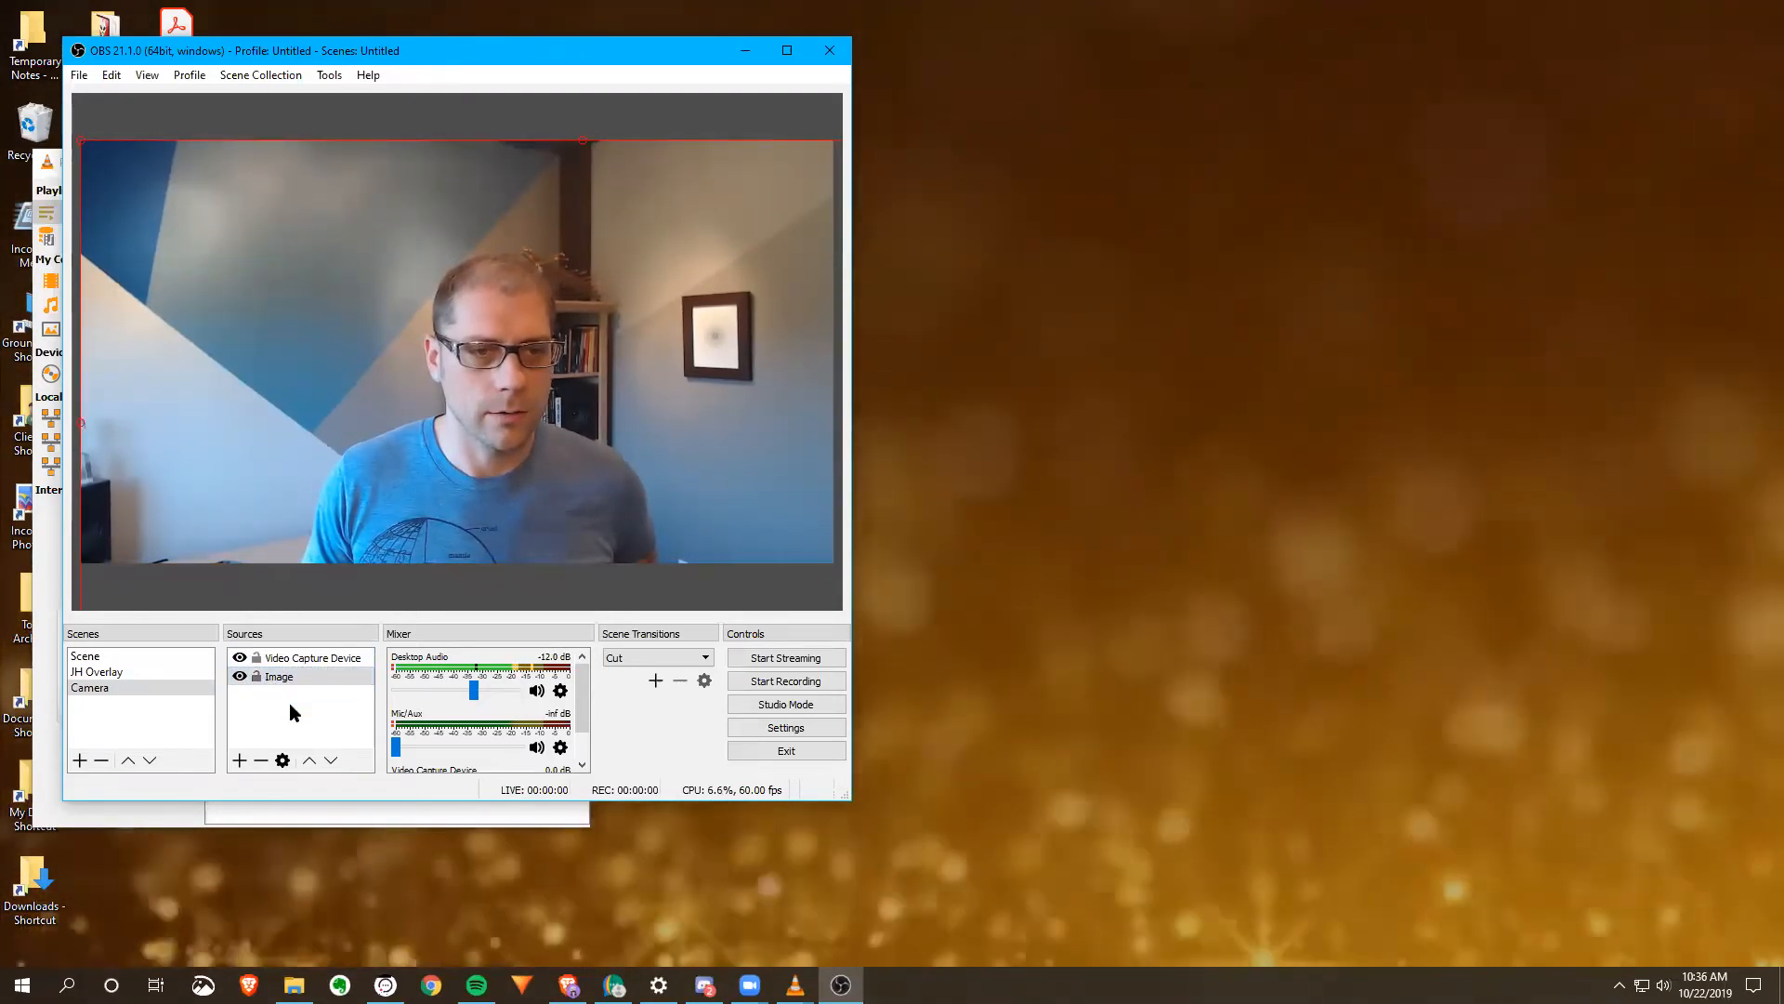
click(288, 702)
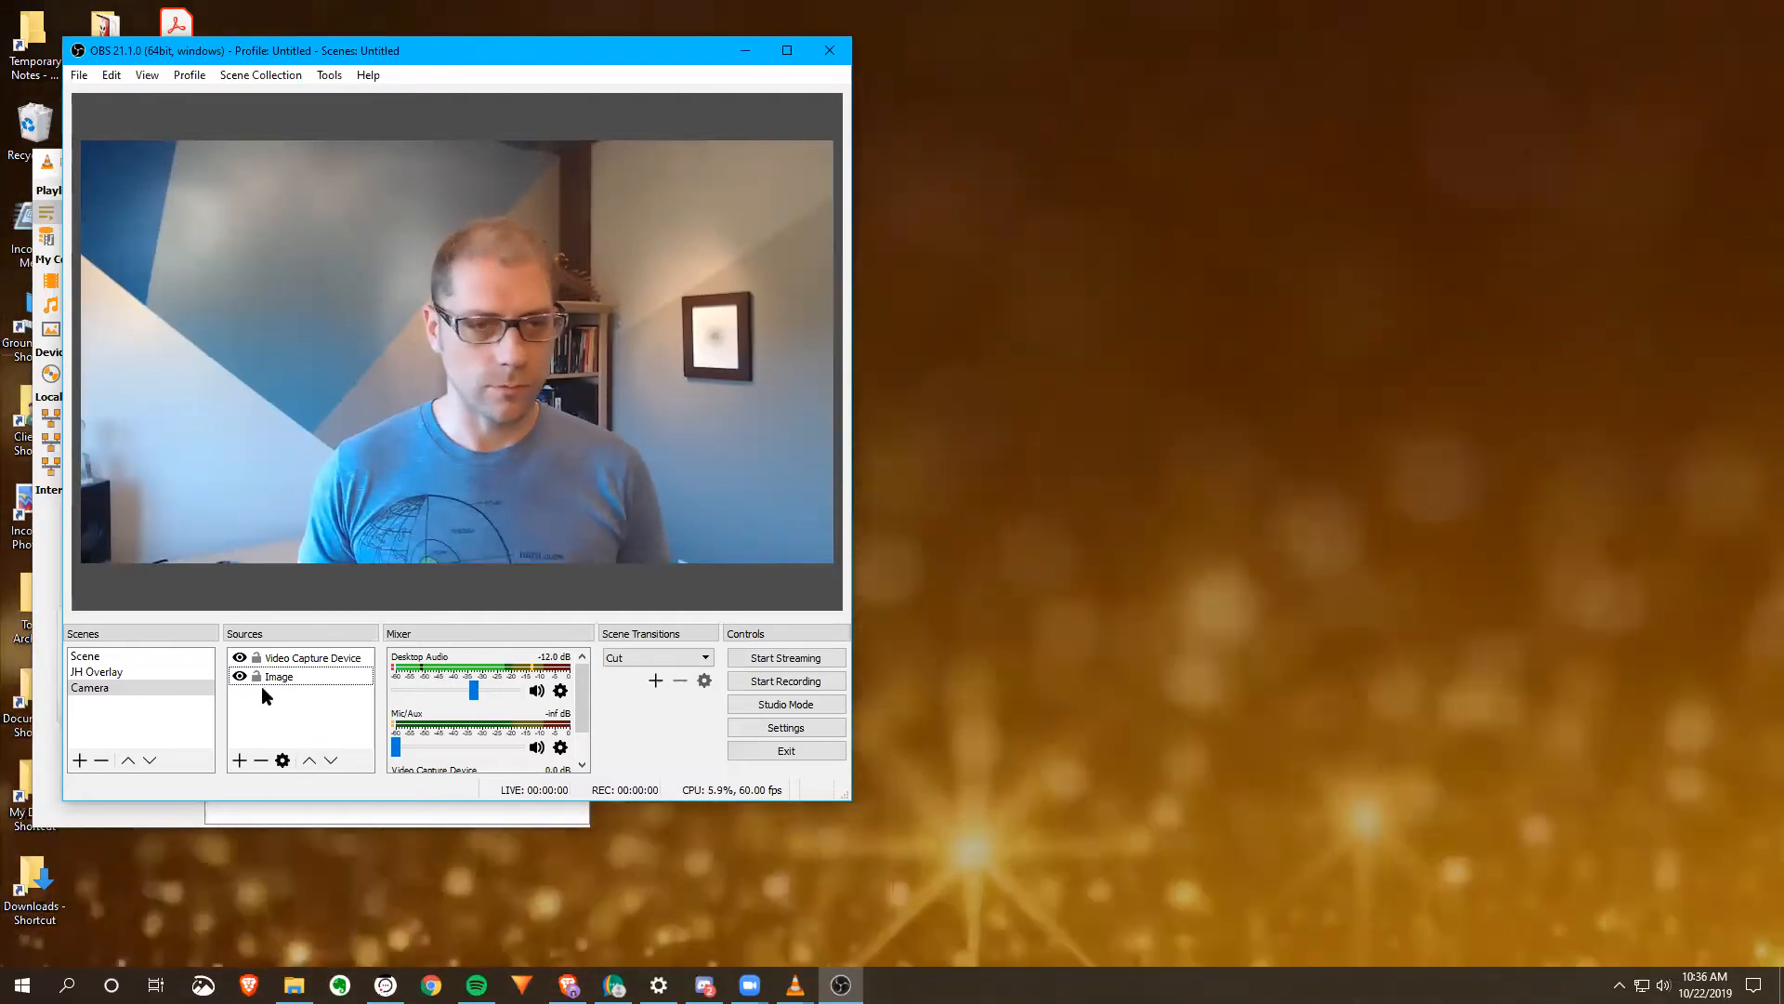
double_click(264, 683)
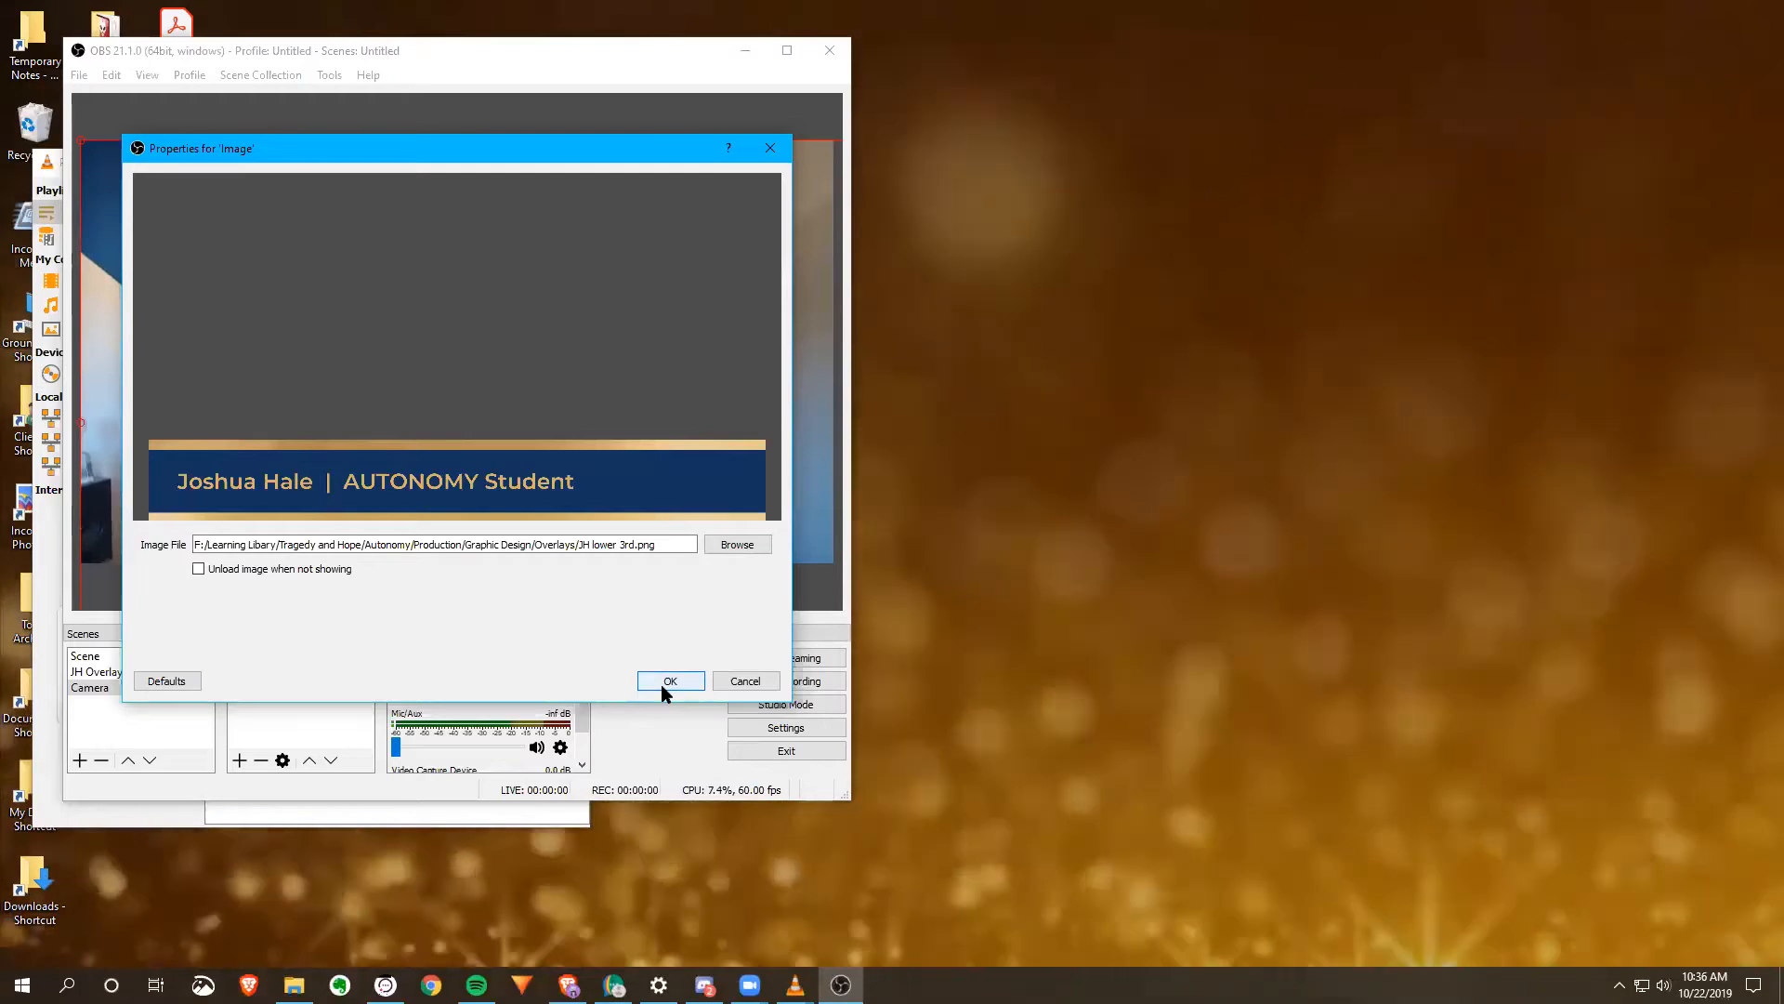
click(665, 685)
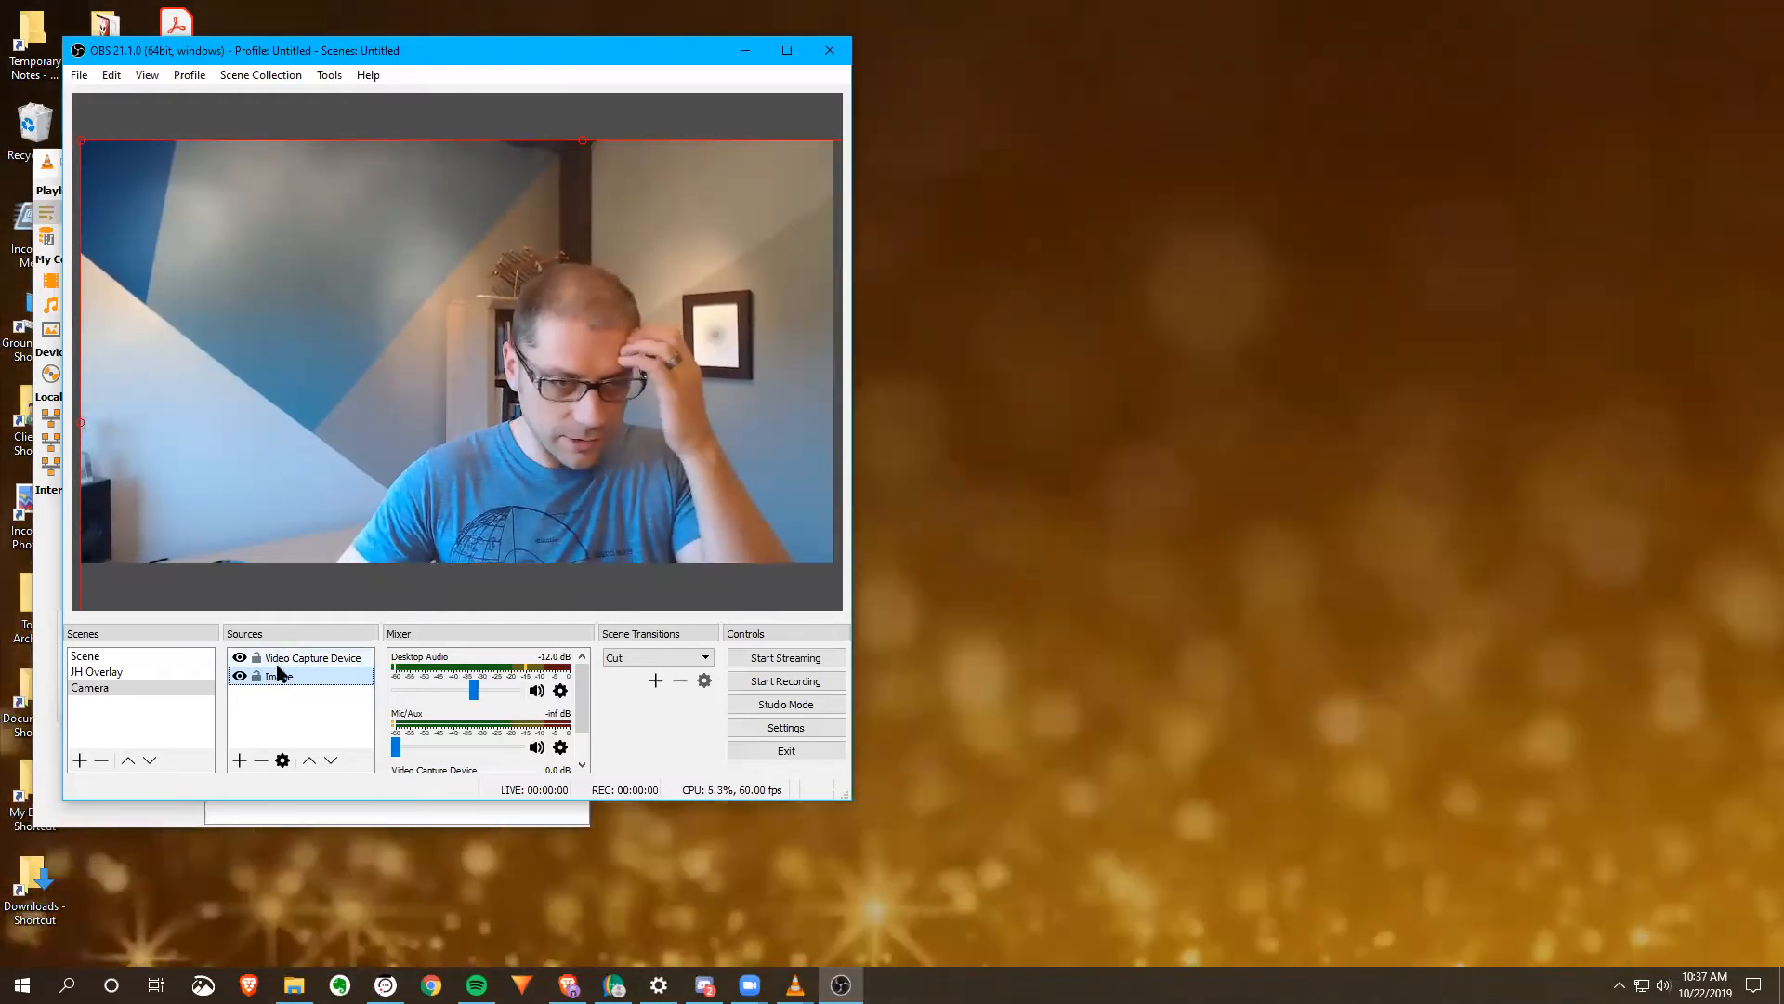
Step: Move the Image source above the Video Capture Device and shrink the lower-third overlay to nearly the canvas width, along the canvas's lower edge
drag(281, 674, 284, 651)
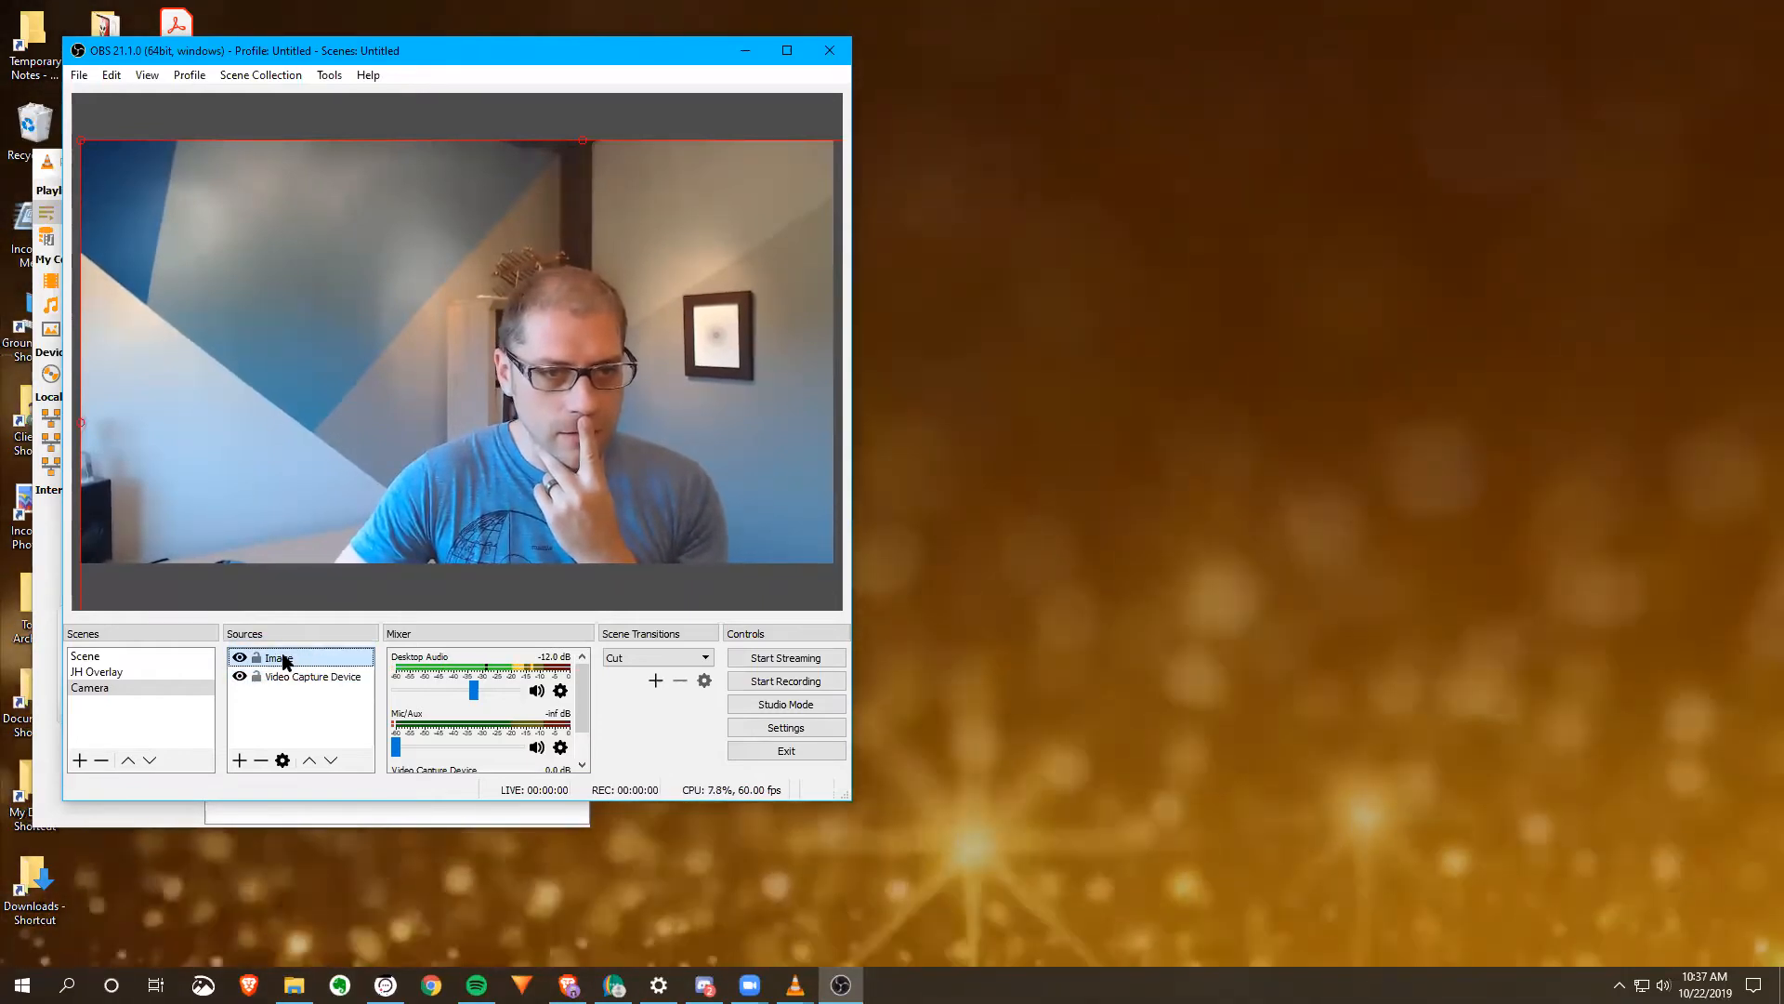
drag(297, 485, 226, 360)
drag(368, 502, 213, 518)
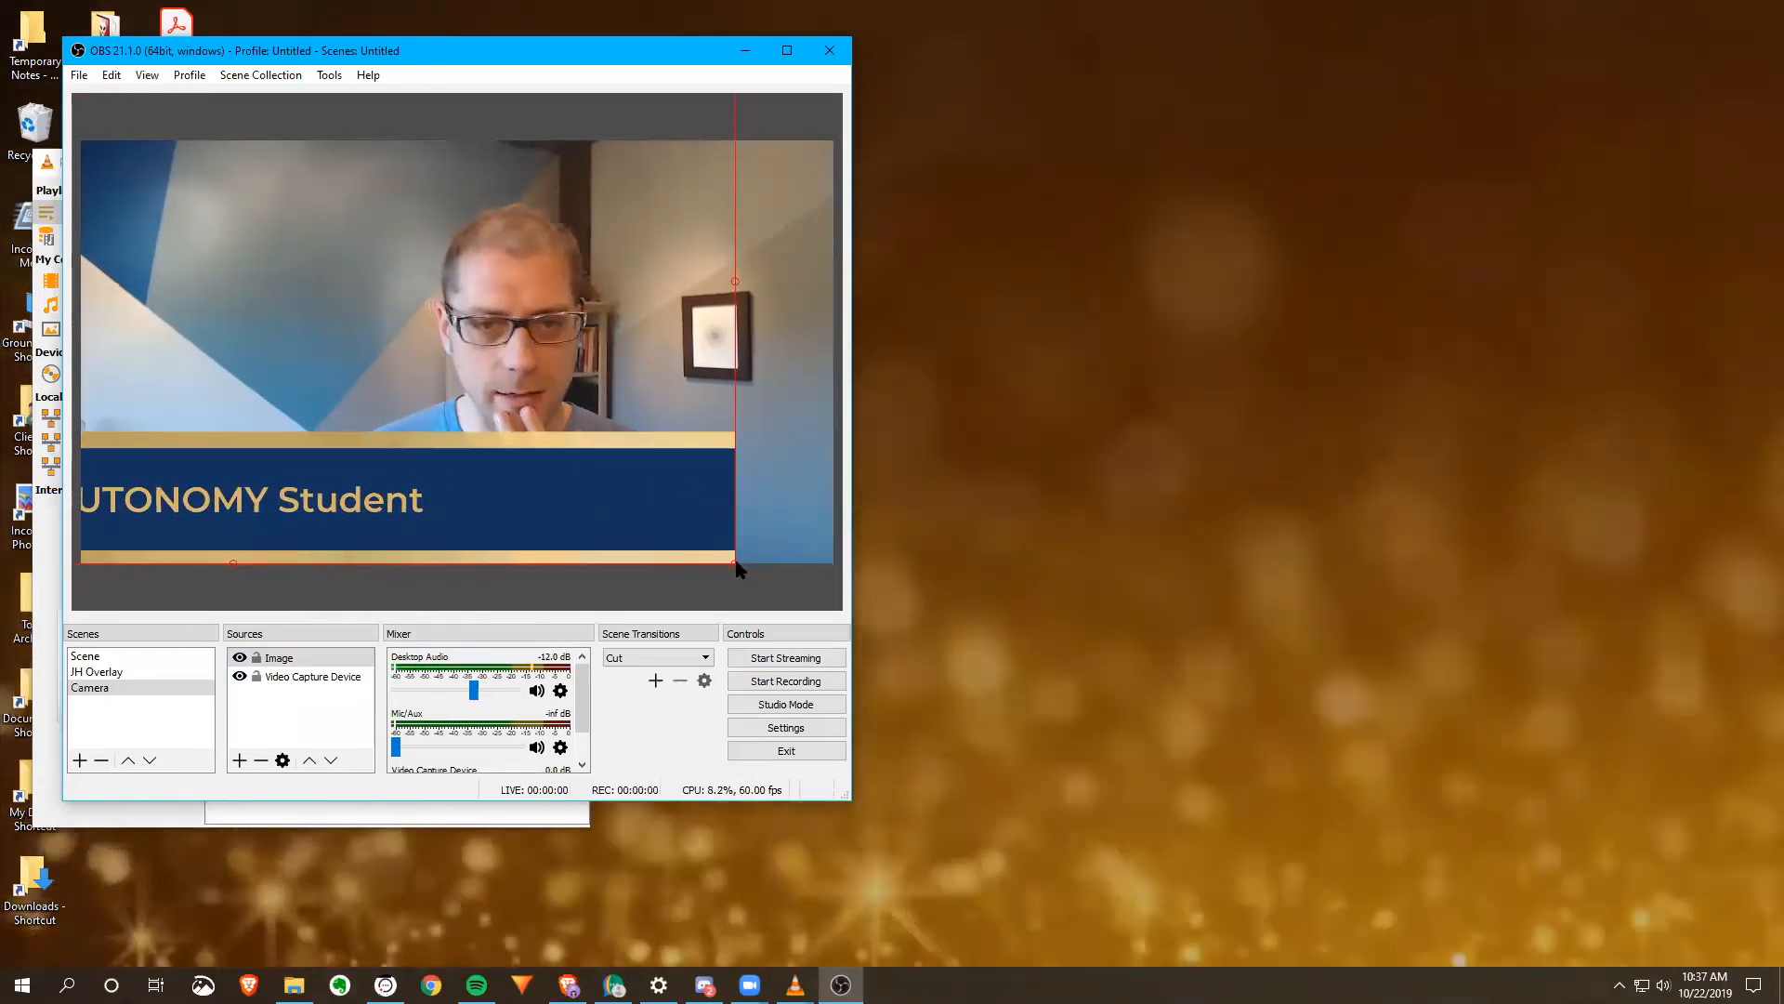
drag(736, 565, 733, 517)
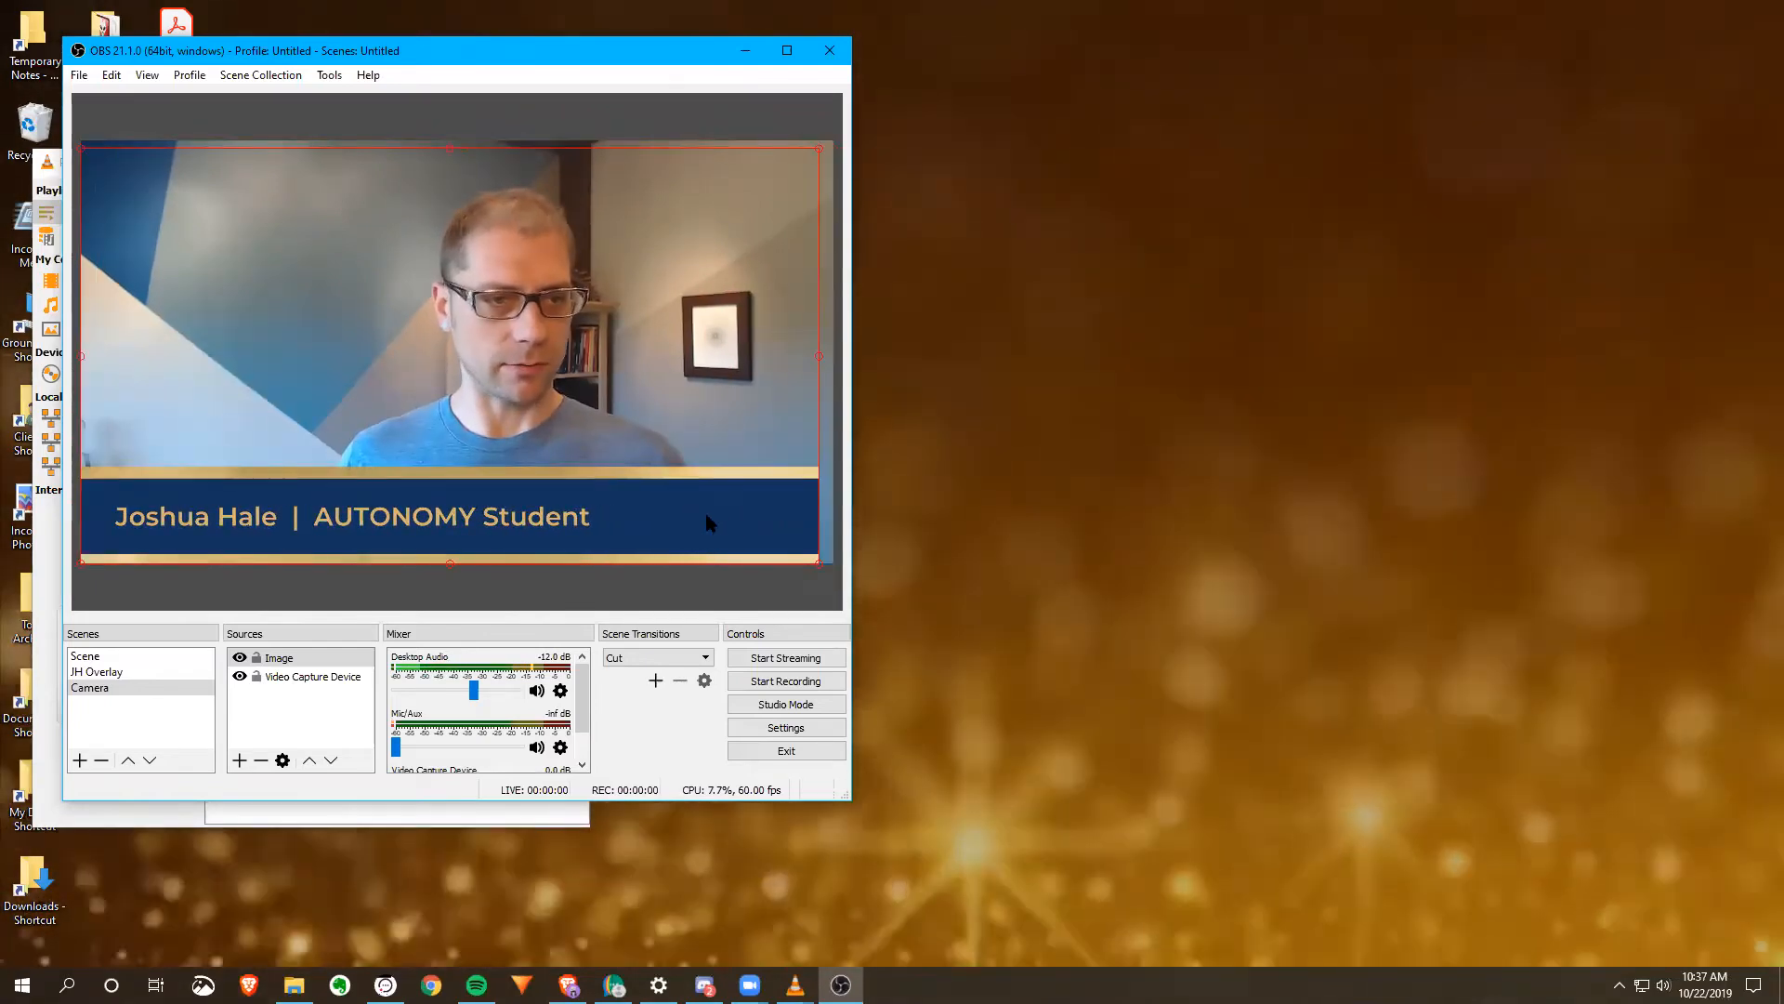
Step: Enlarge the Image overlay in the Camera scene so that it fills the full canvas width
mouse_move(818, 562)
mouse_down()
mouse_move(832, 570)
mouse_move(808, 548)
mouse_up()
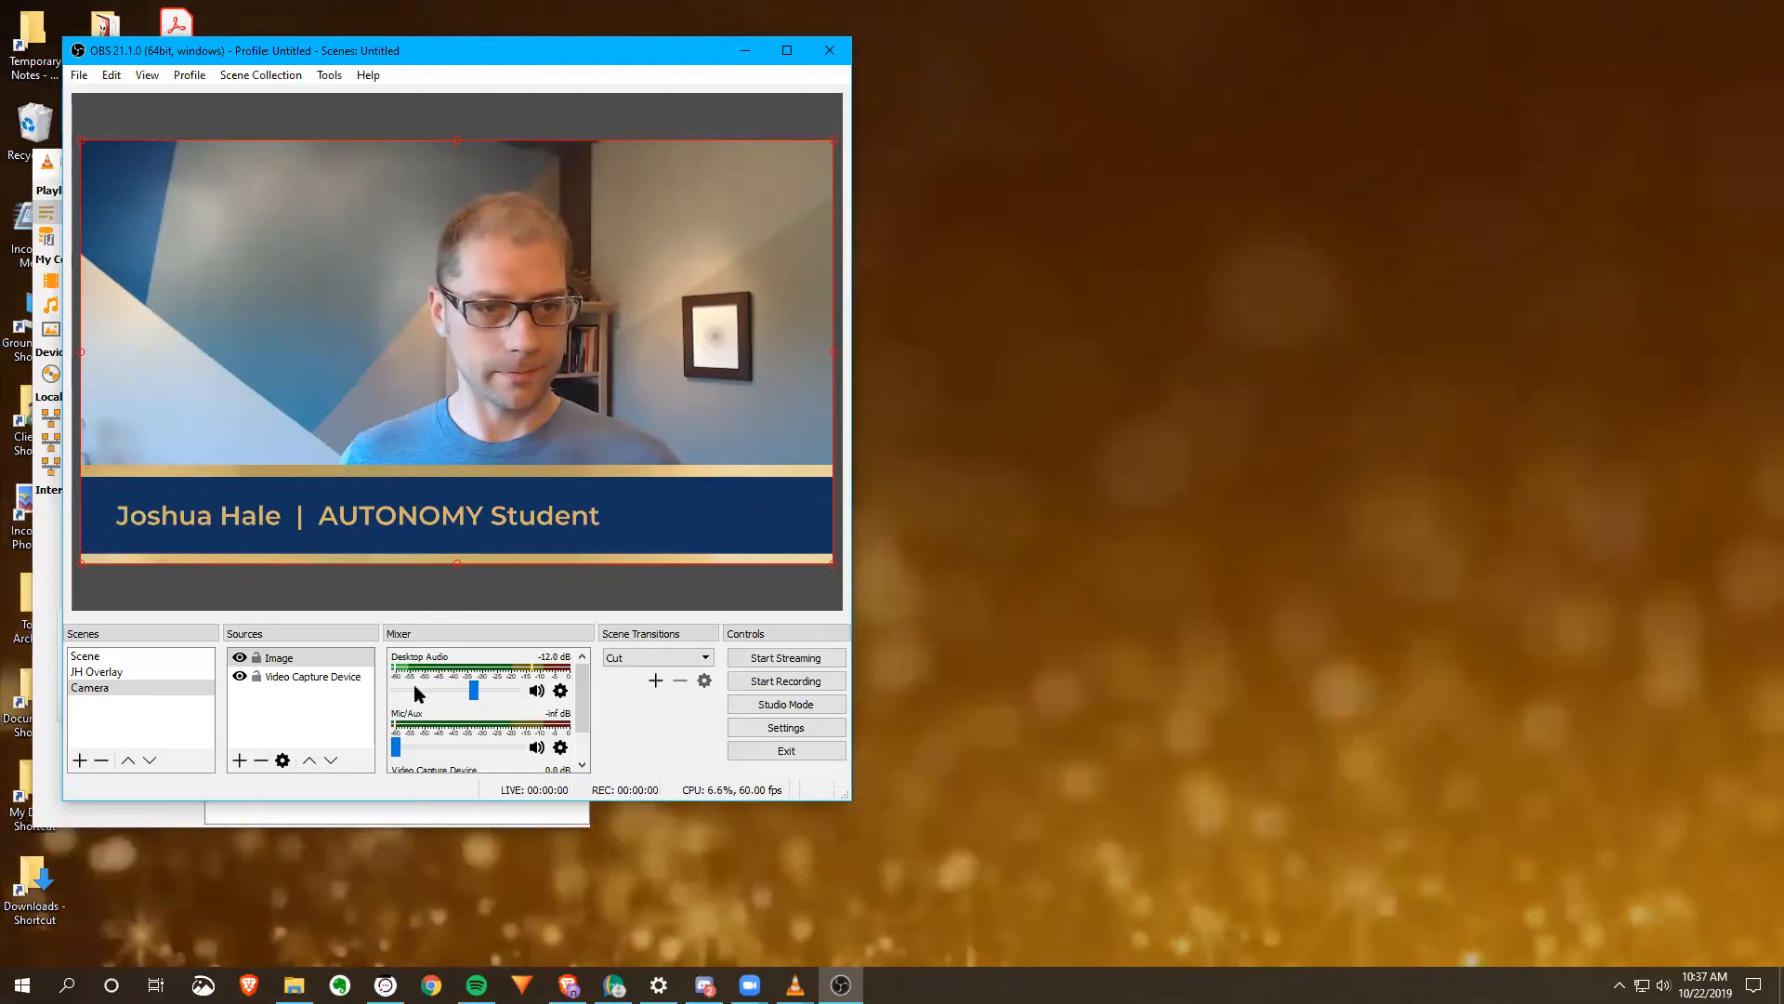
mouse_move(299, 663)
mouse_down()
mouse_move(303, 692)
mouse_move(299, 658)
mouse_up()
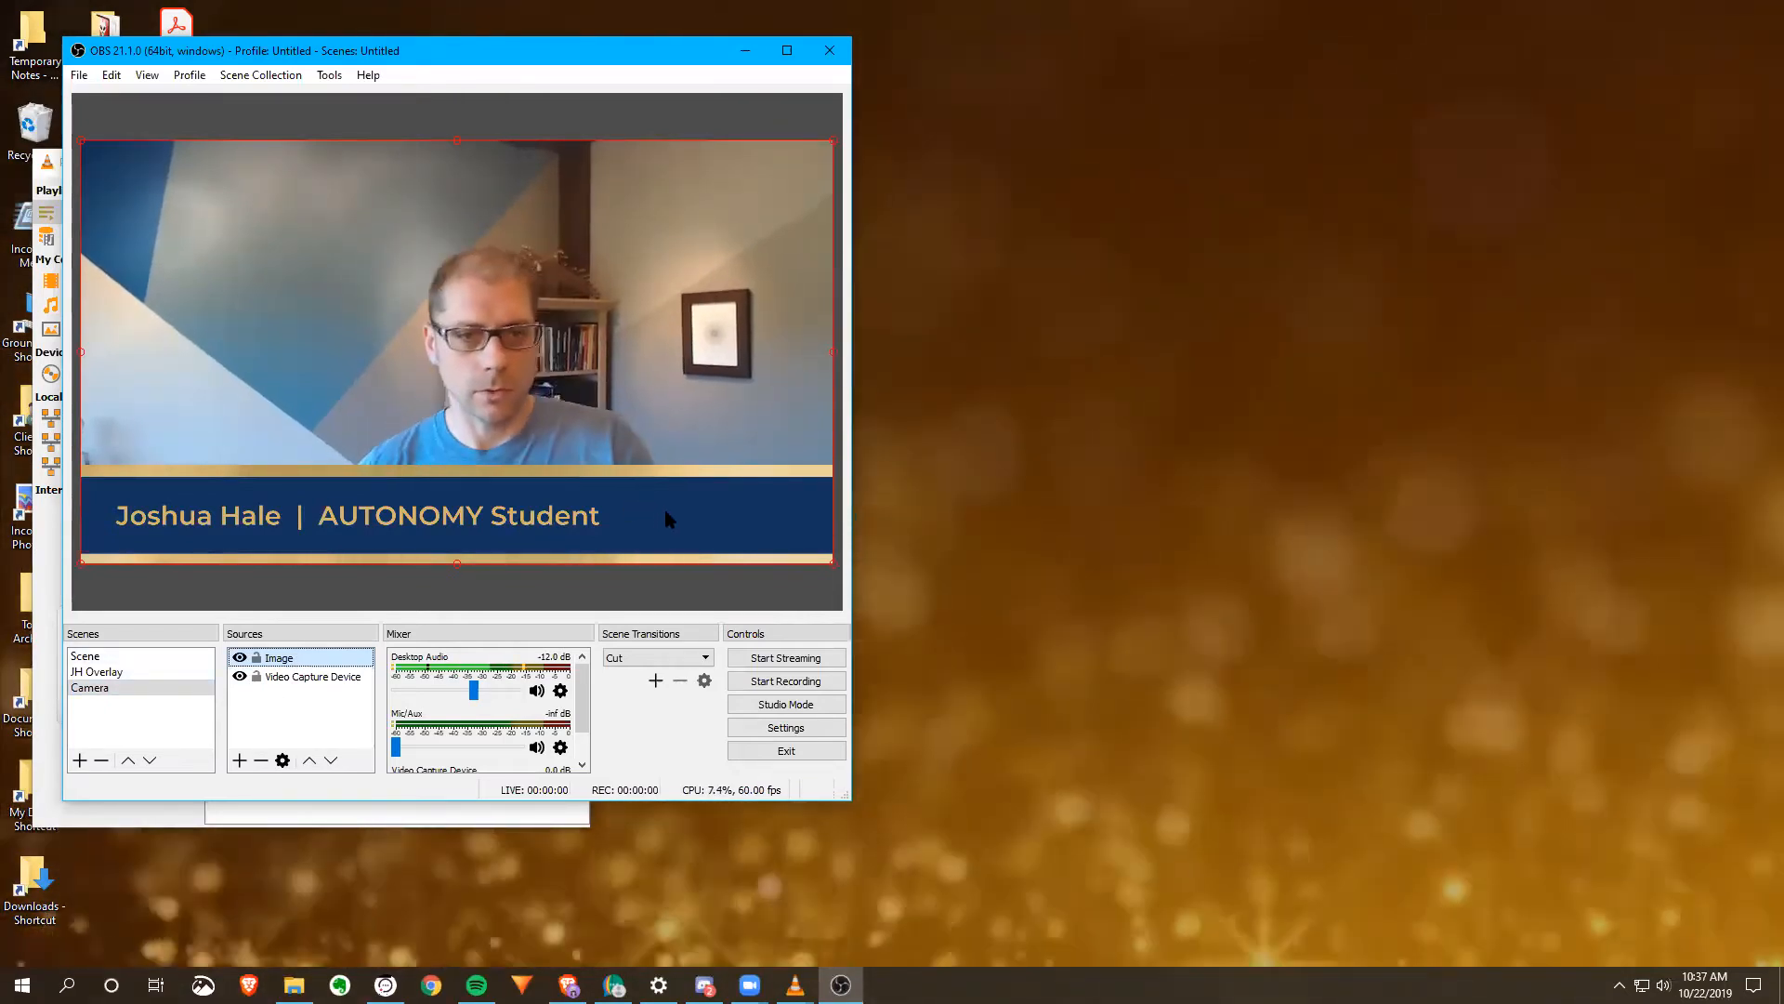
click(666, 511)
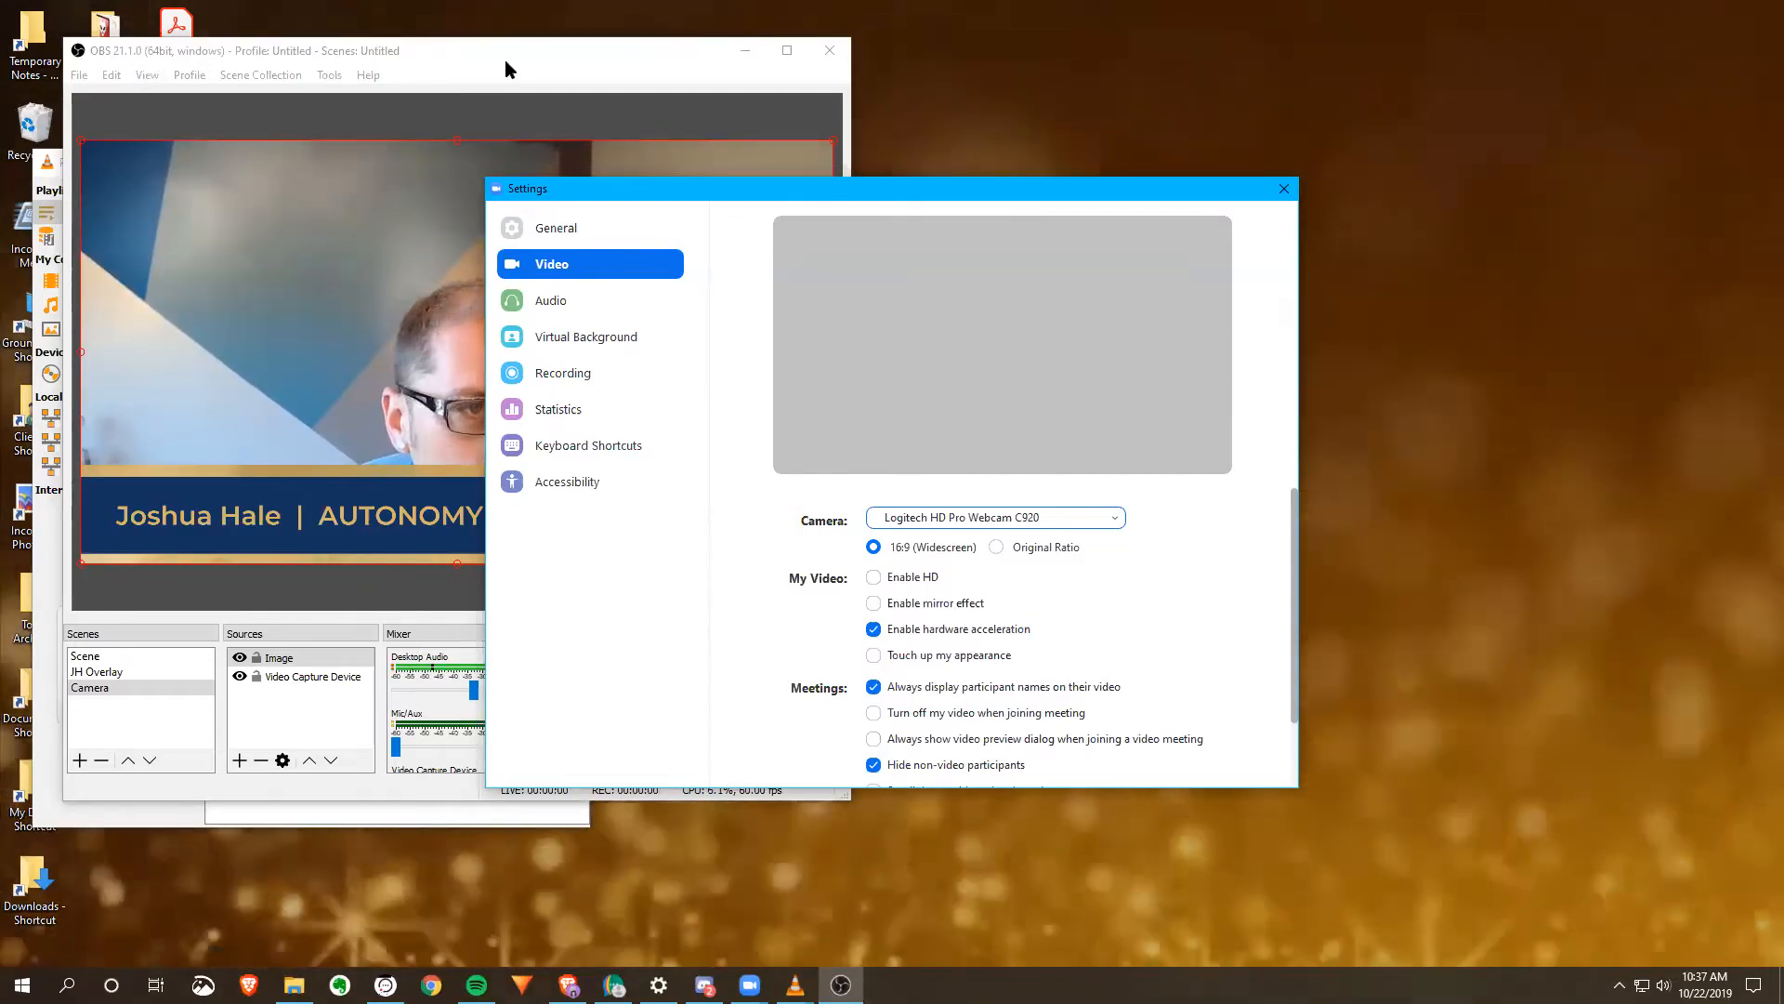
Step: Move the Zoom settings window clear of OBS, opening the Auto-Configuration Wizard and dismissing it without configuring anything
click(505, 57)
click(329, 75)
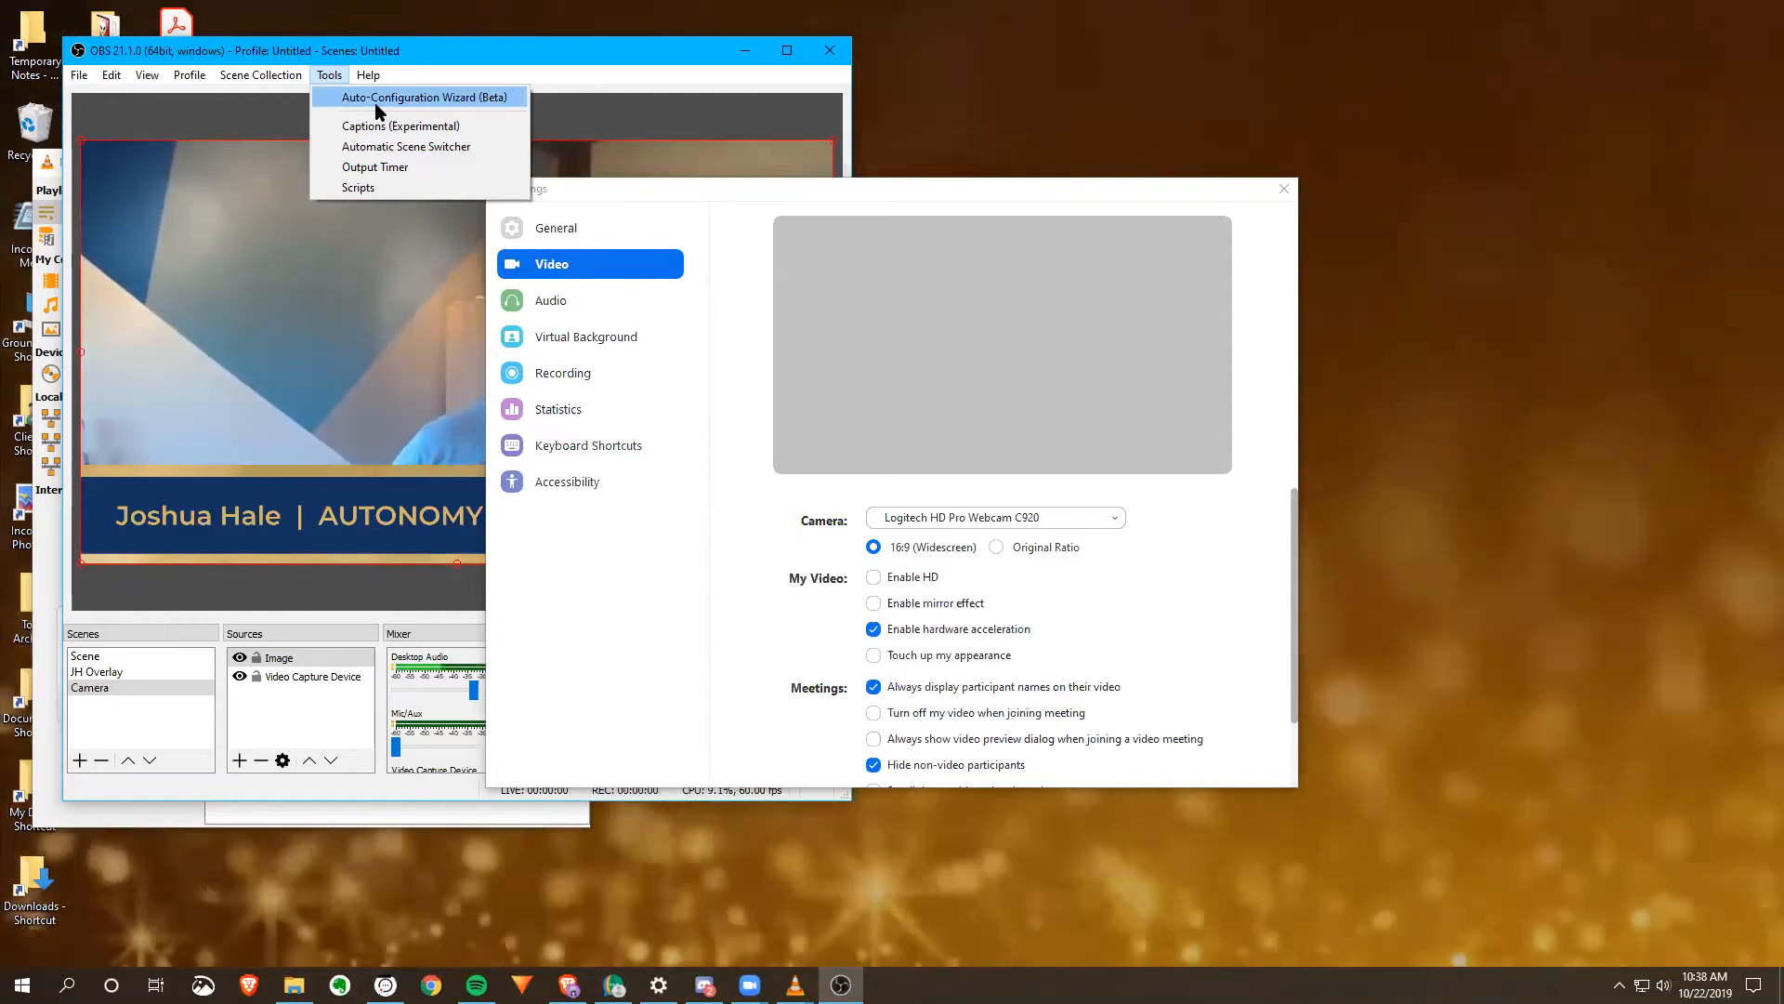
click(375, 102)
click(906, 189)
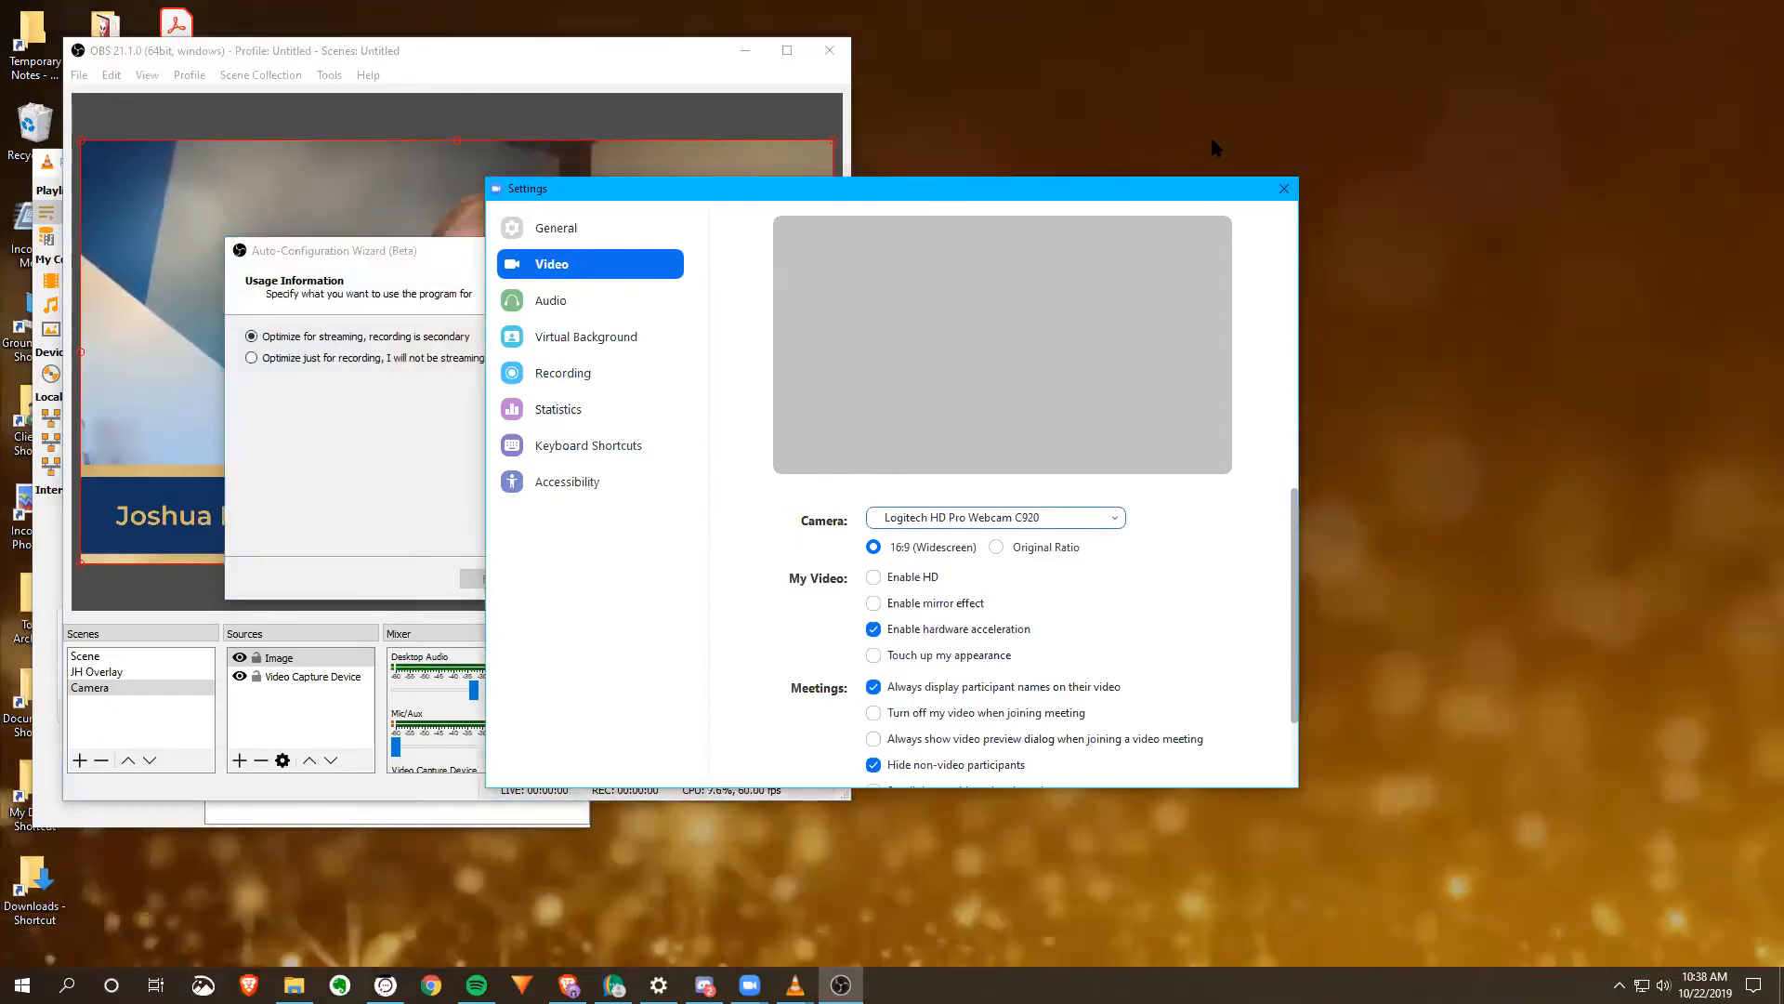
drag(1212, 141, 1409, 96)
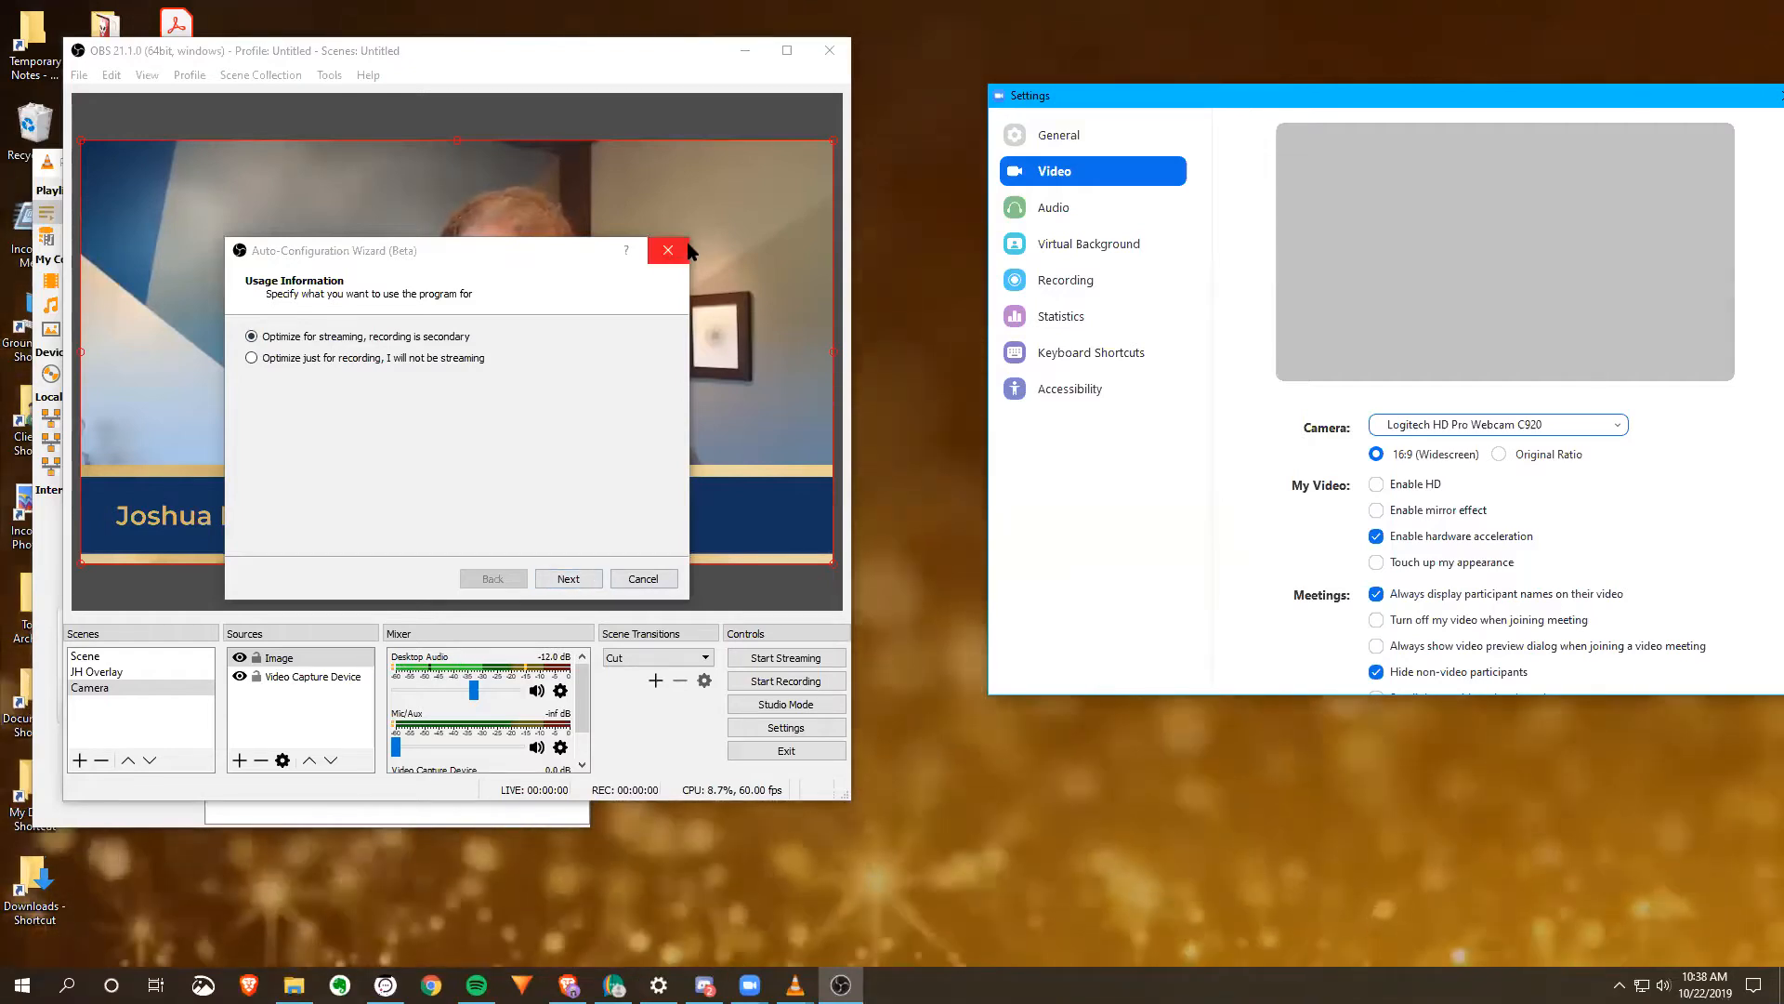
click(685, 251)
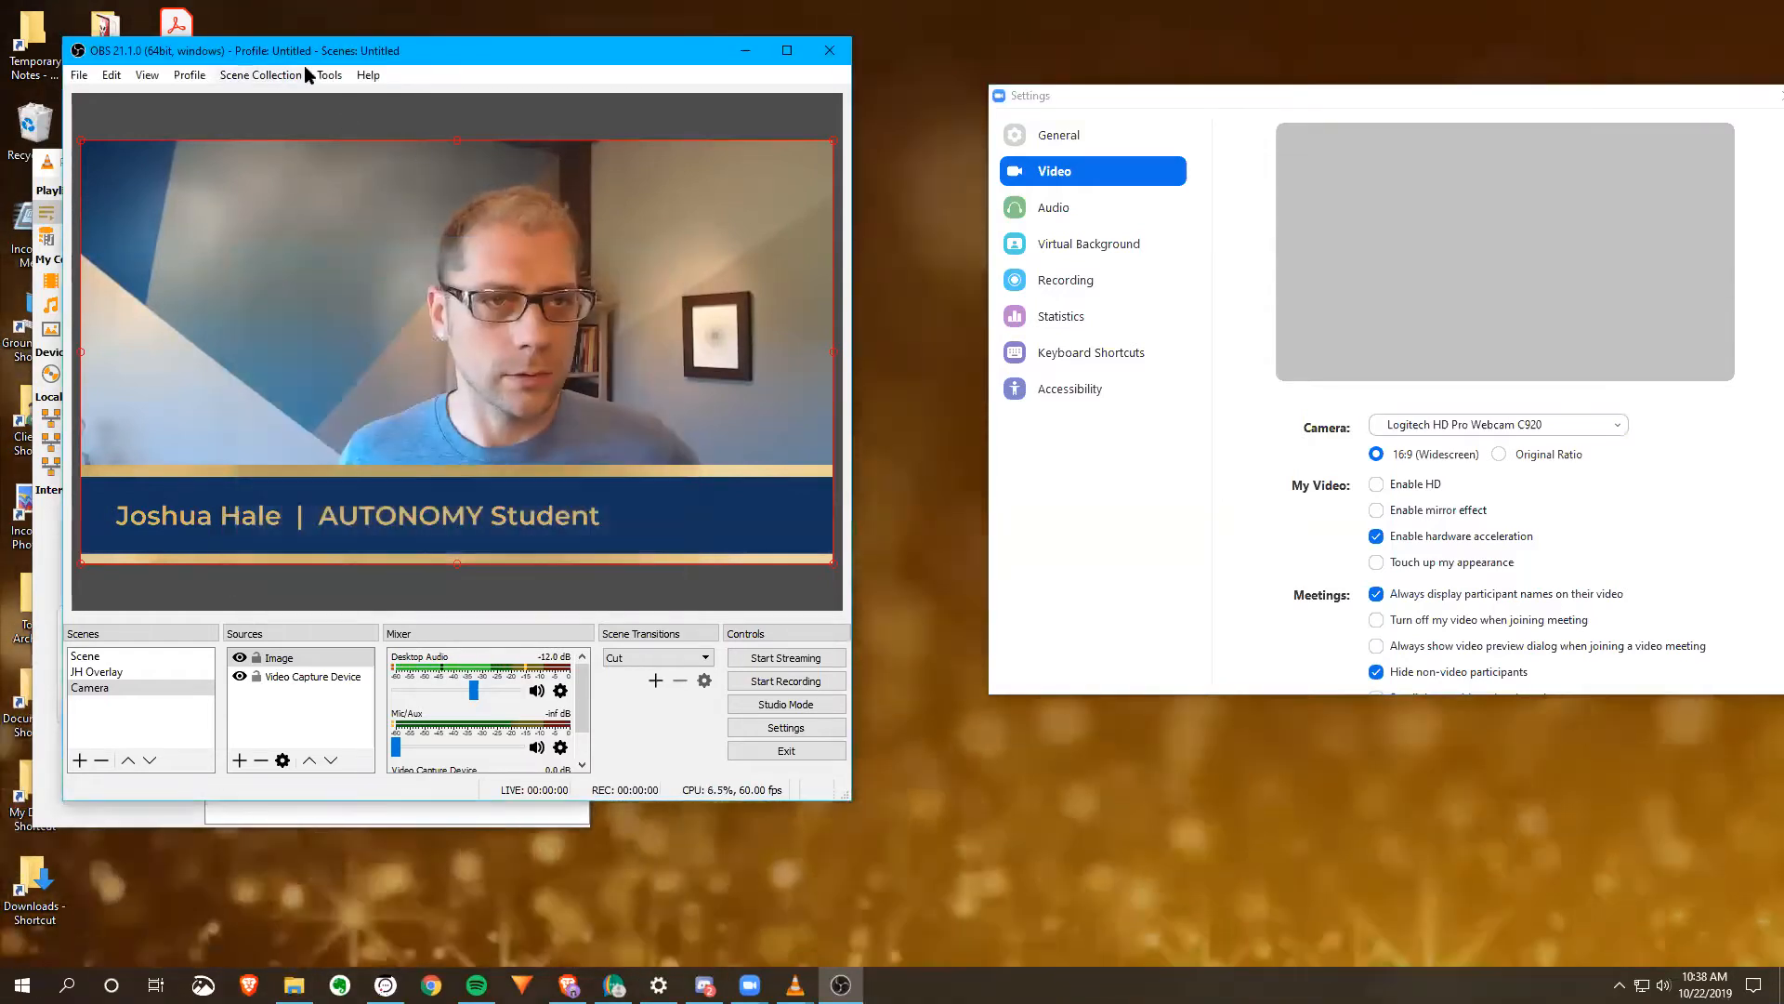
Step: View the Automatic Scene Switcher's options in OBS and close it without changes
click(329, 75)
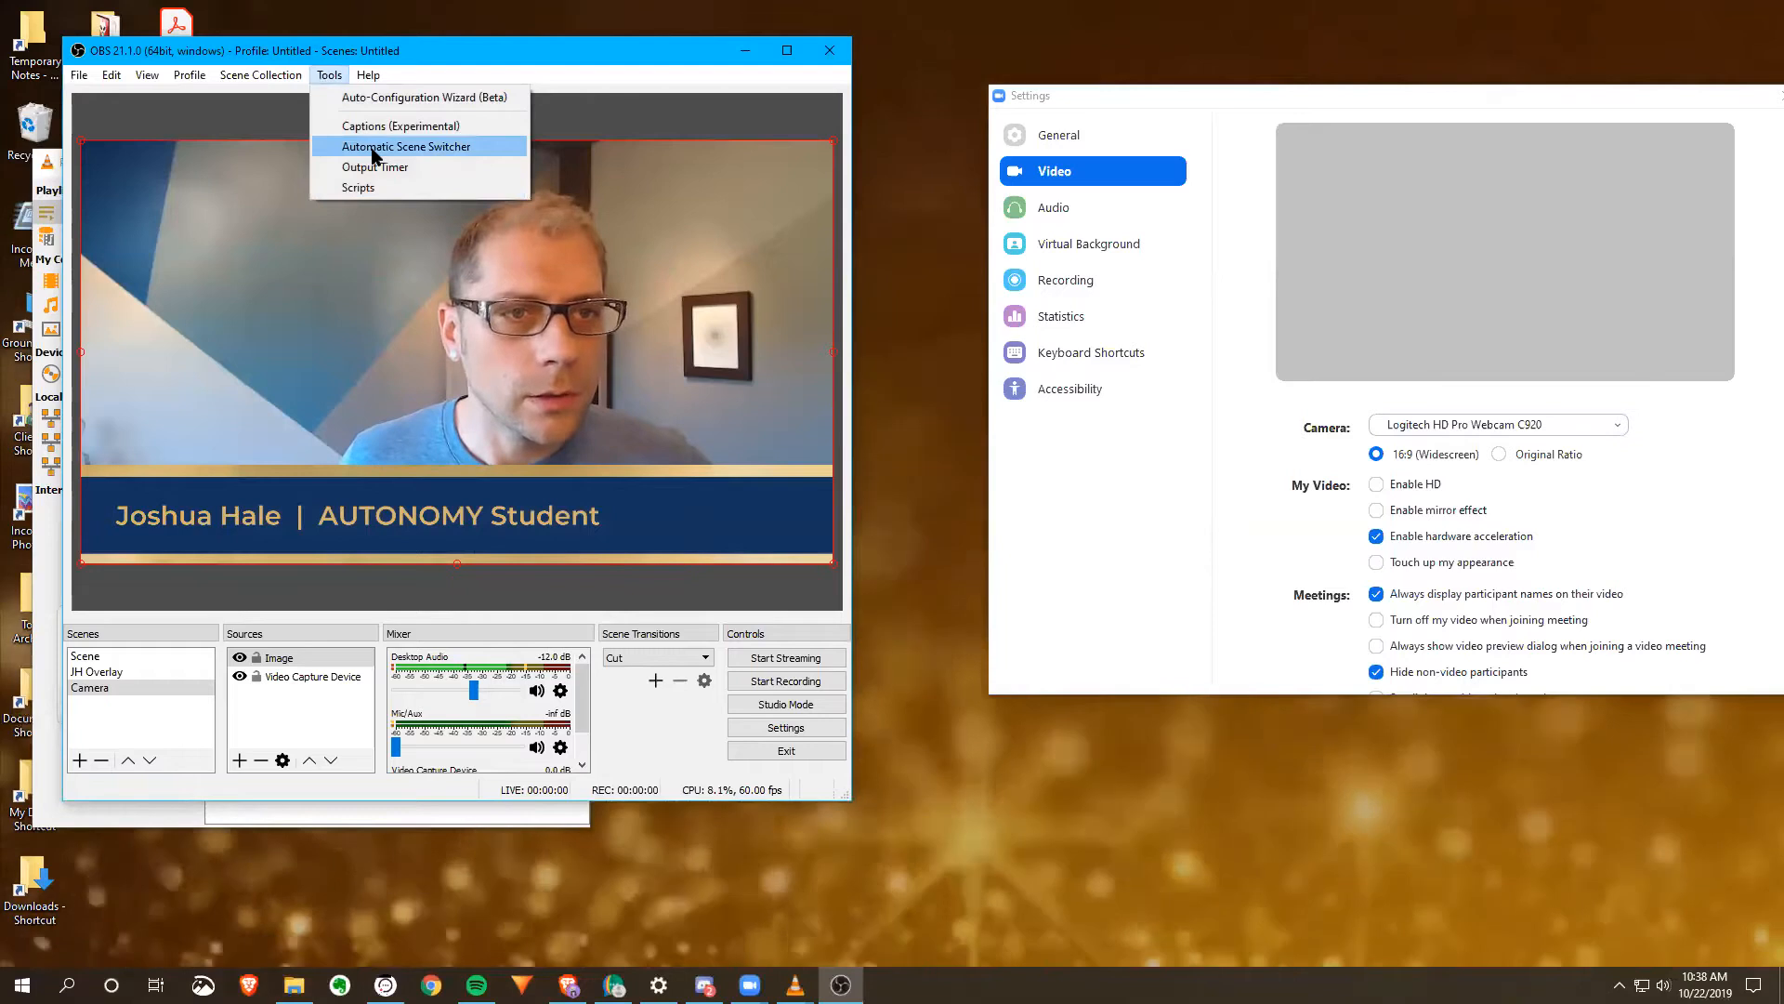
click(376, 145)
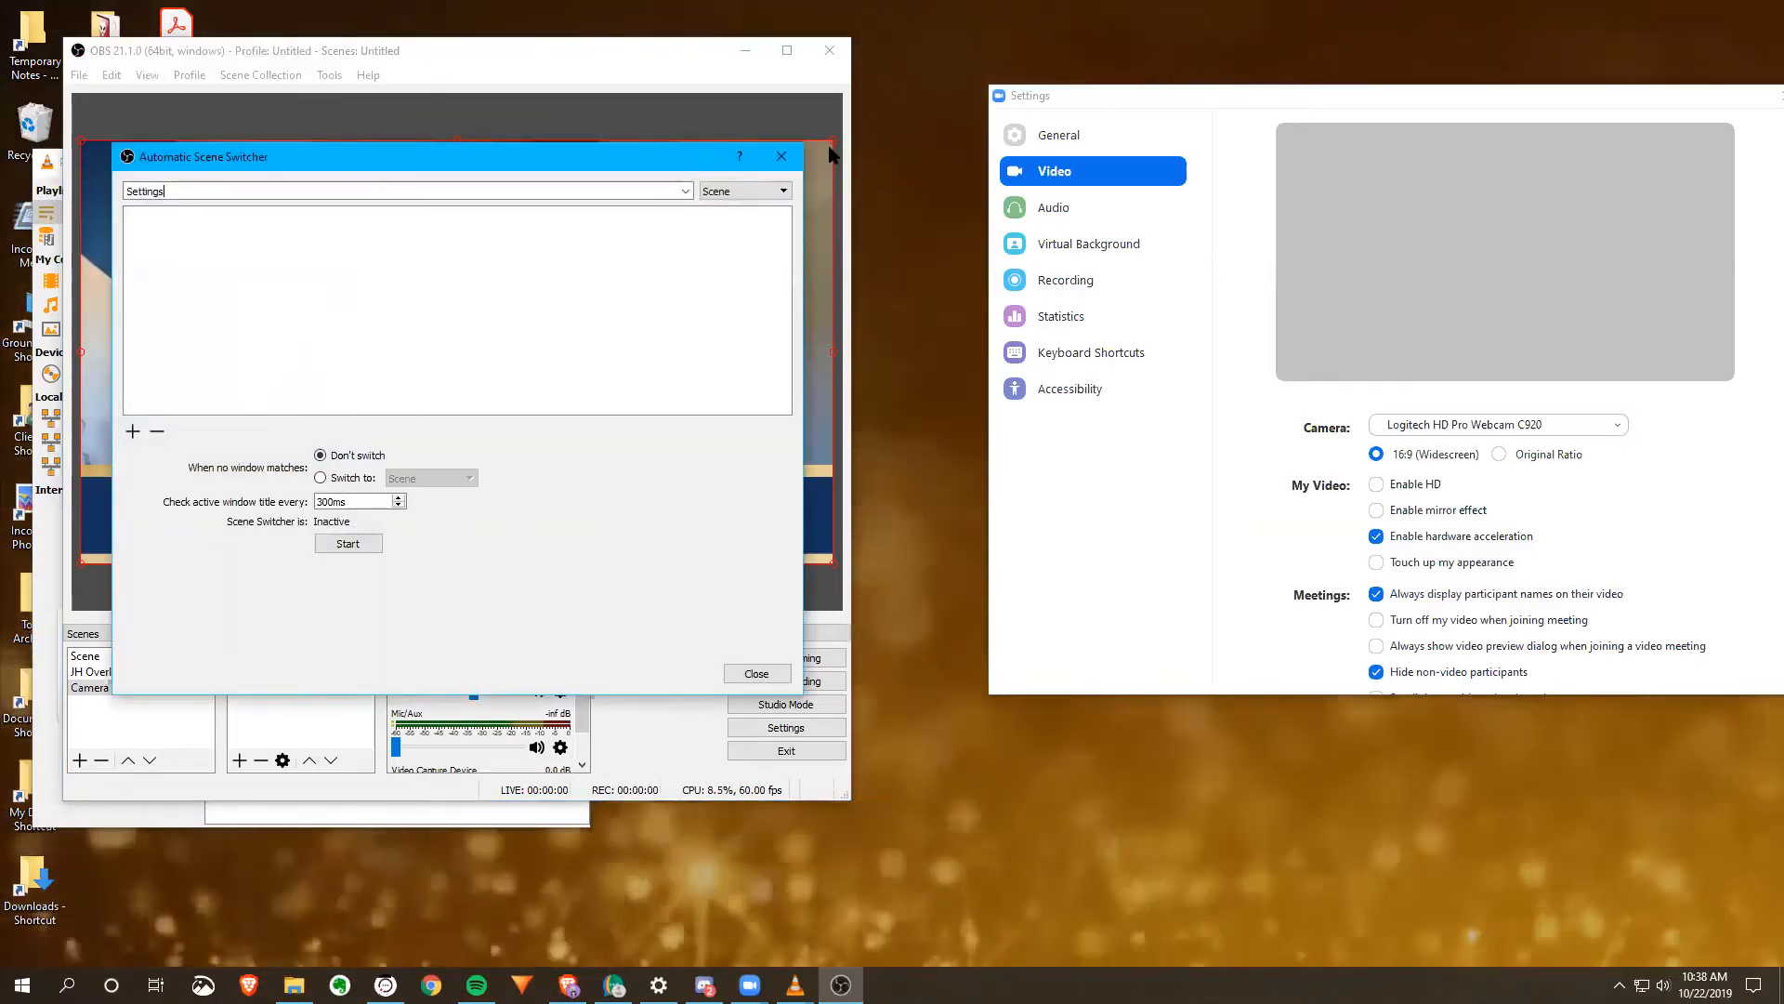
click(783, 158)
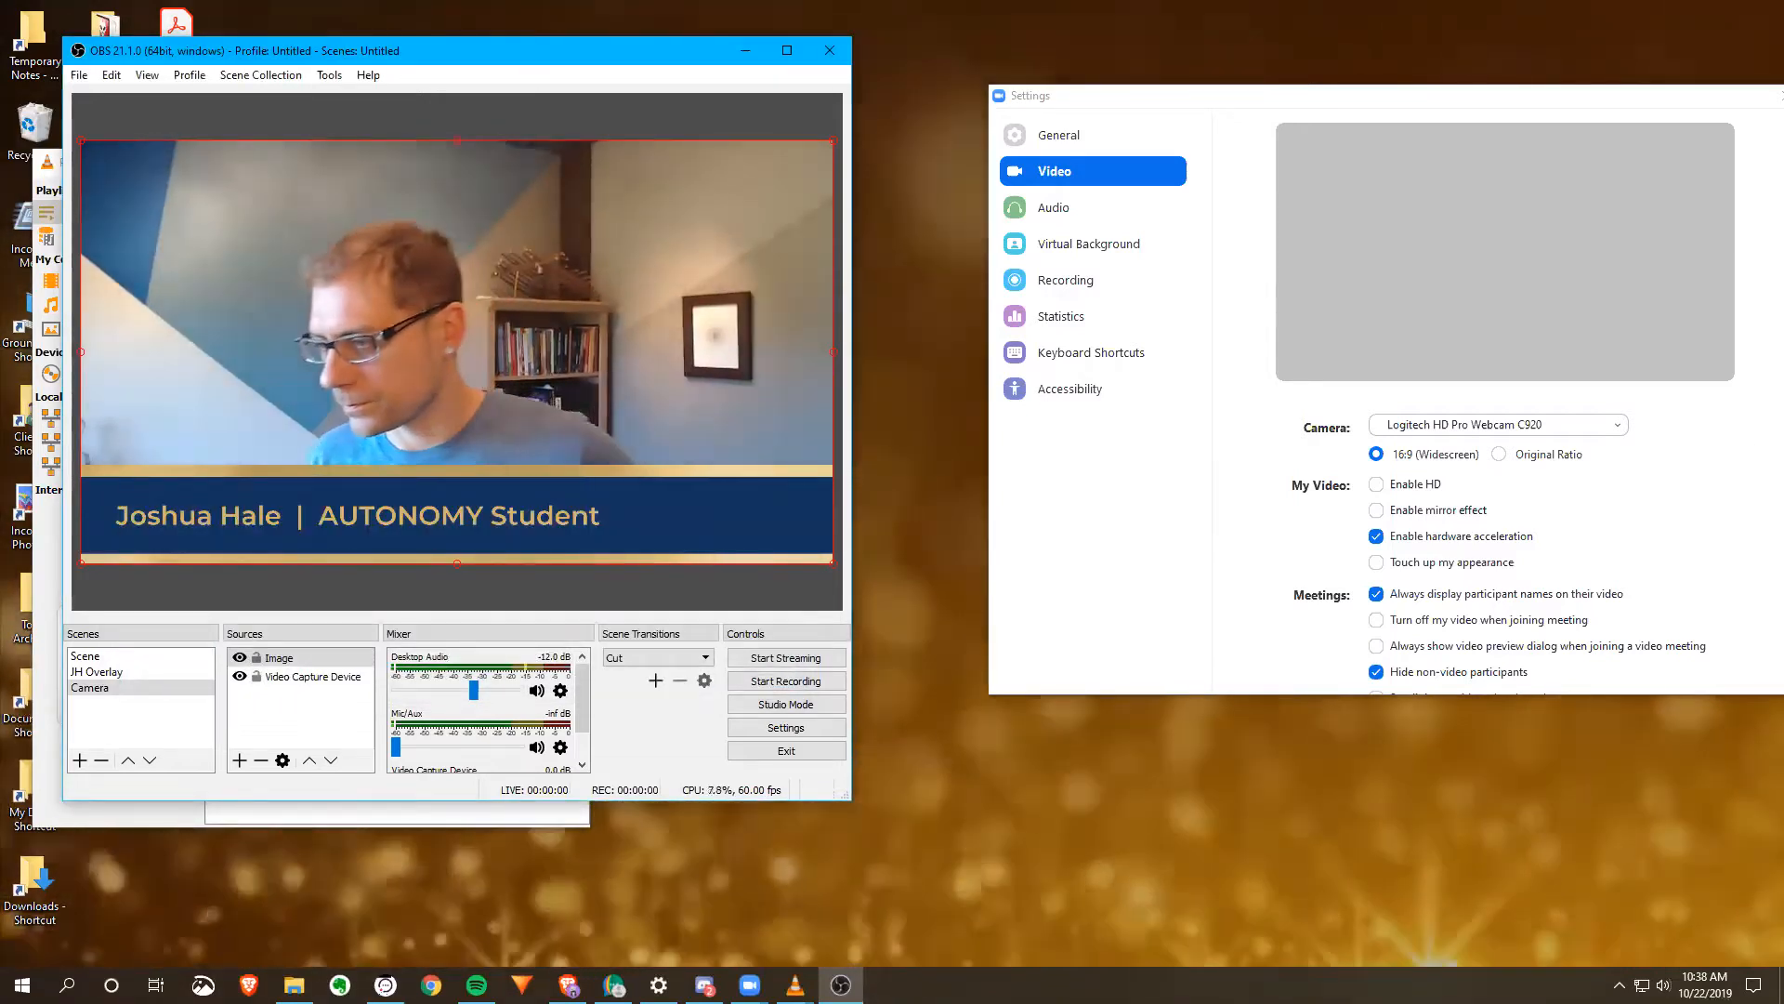
Step: In the OBS-VirtualCam installer, accept the license agreement and keep C:\Program Files (x86)\obs-studio as the destination folder
key(alt+Tab)
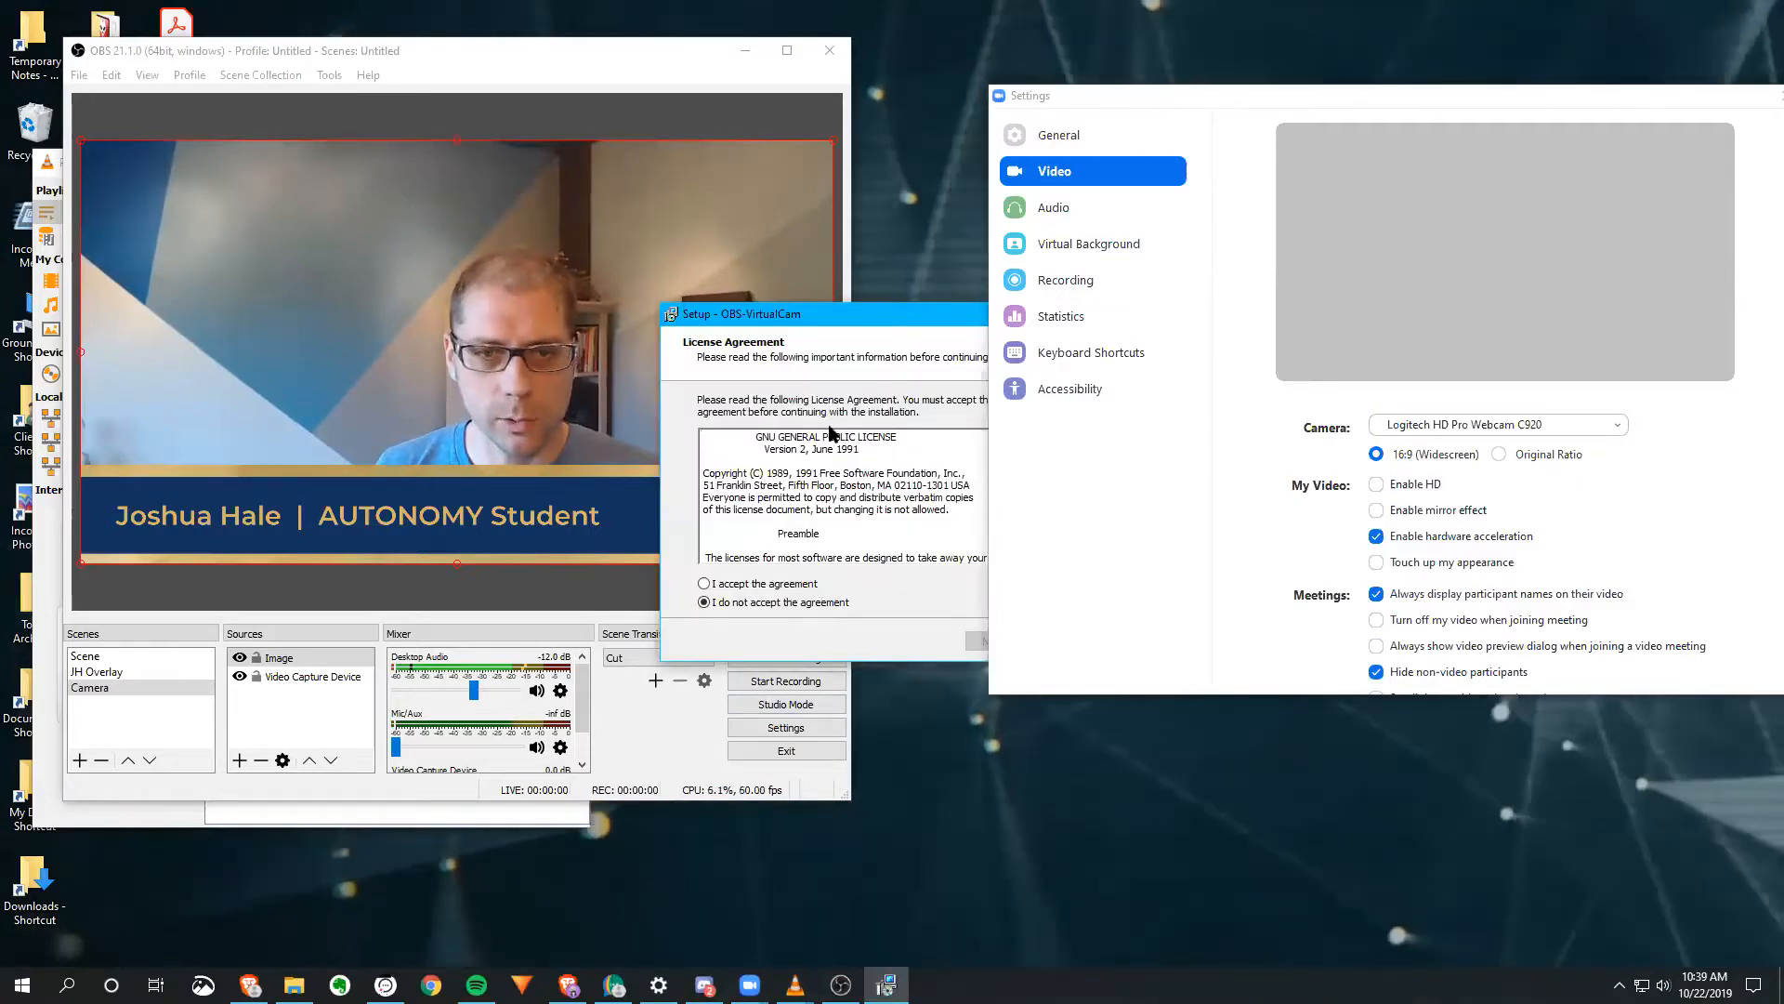
click(716, 586)
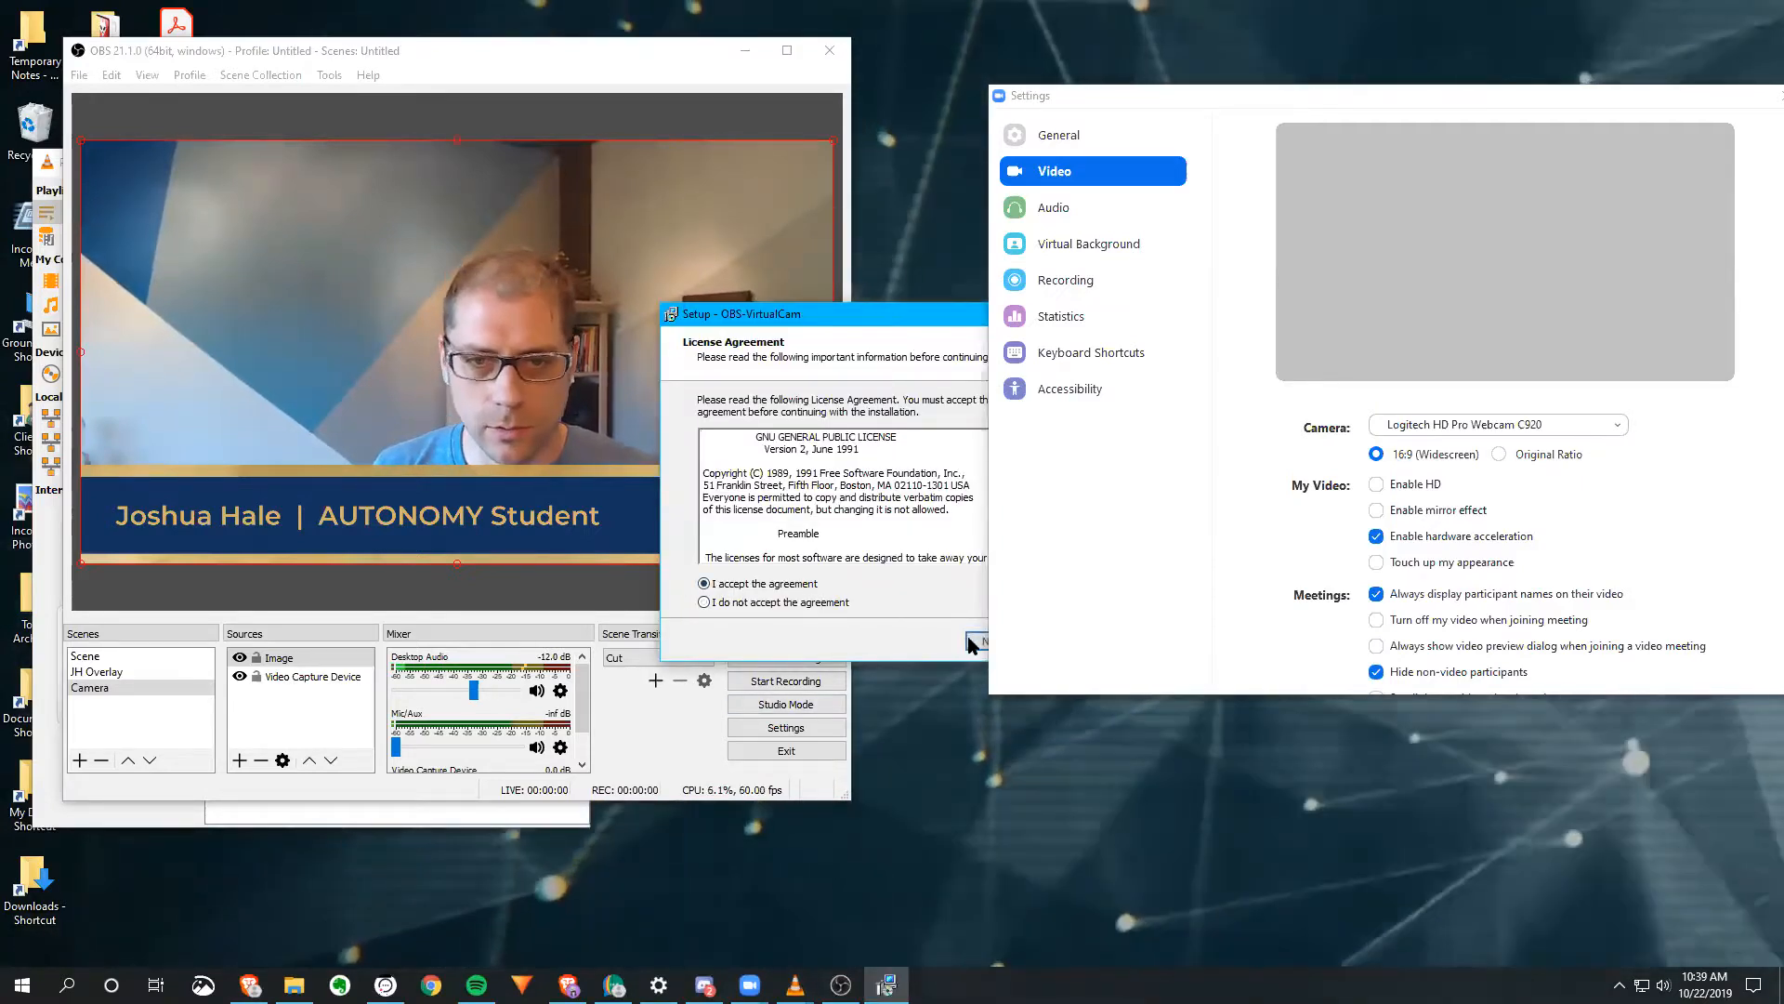
click(976, 640)
drag(883, 314, 693, 309)
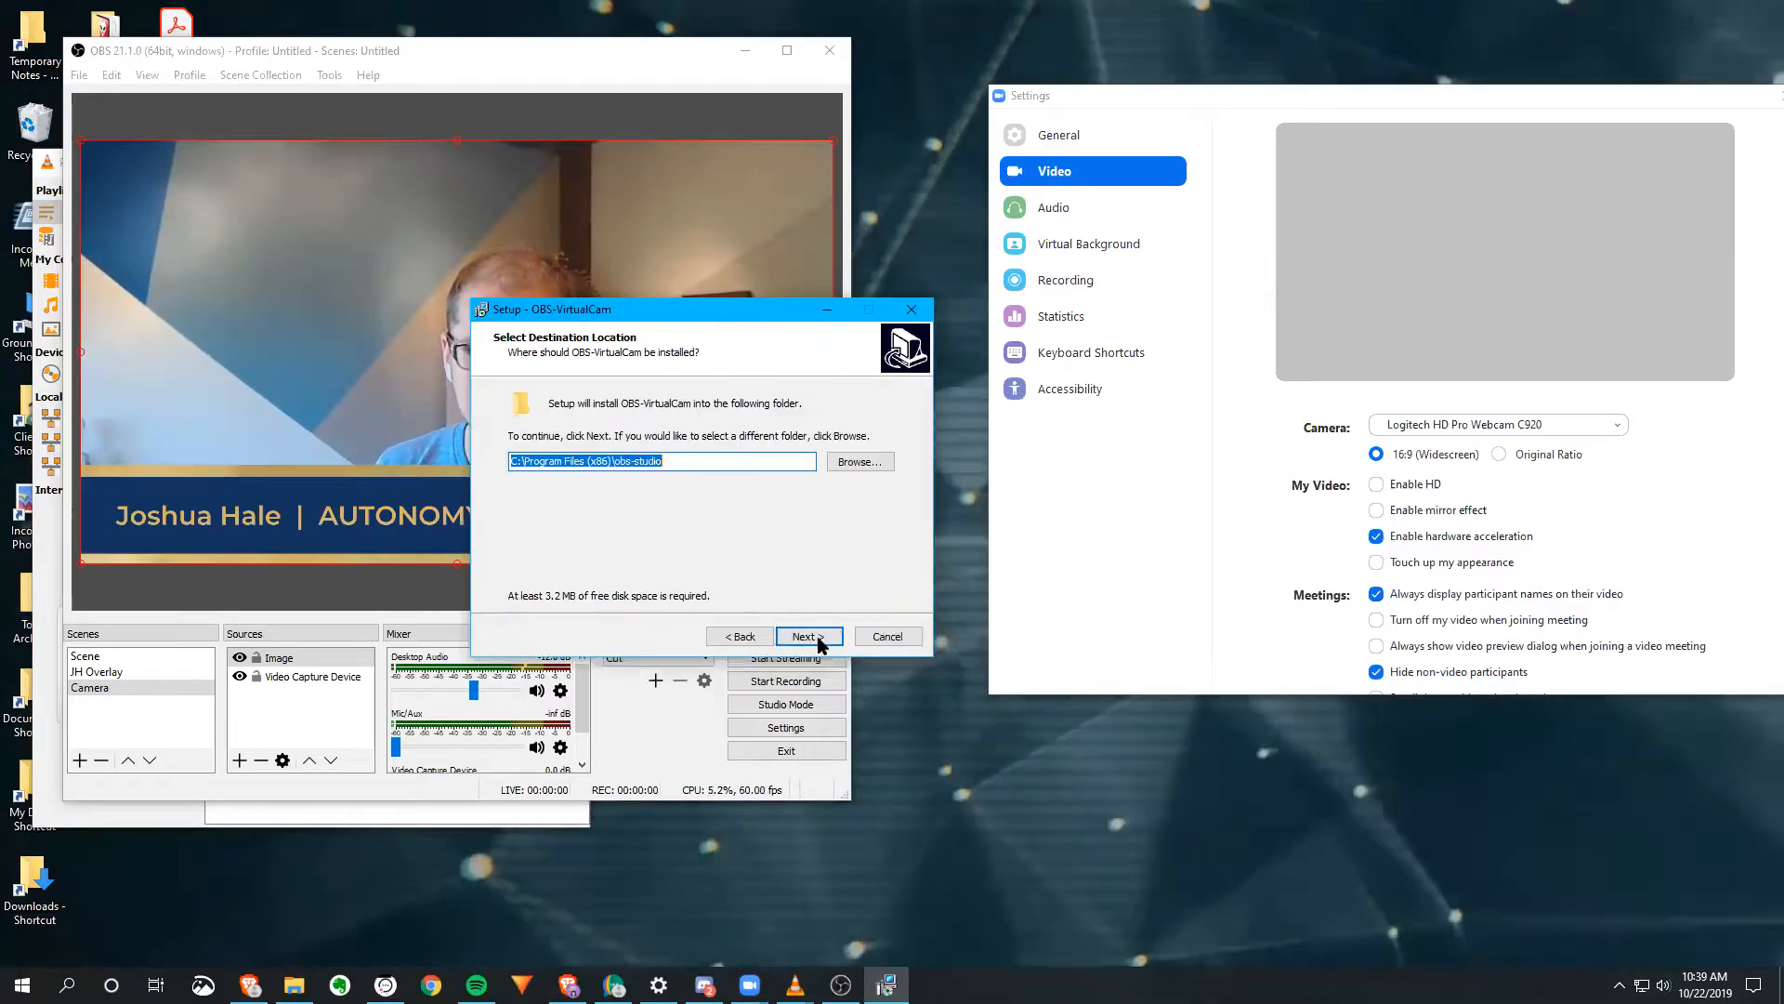
click(809, 637)
click(958, 571)
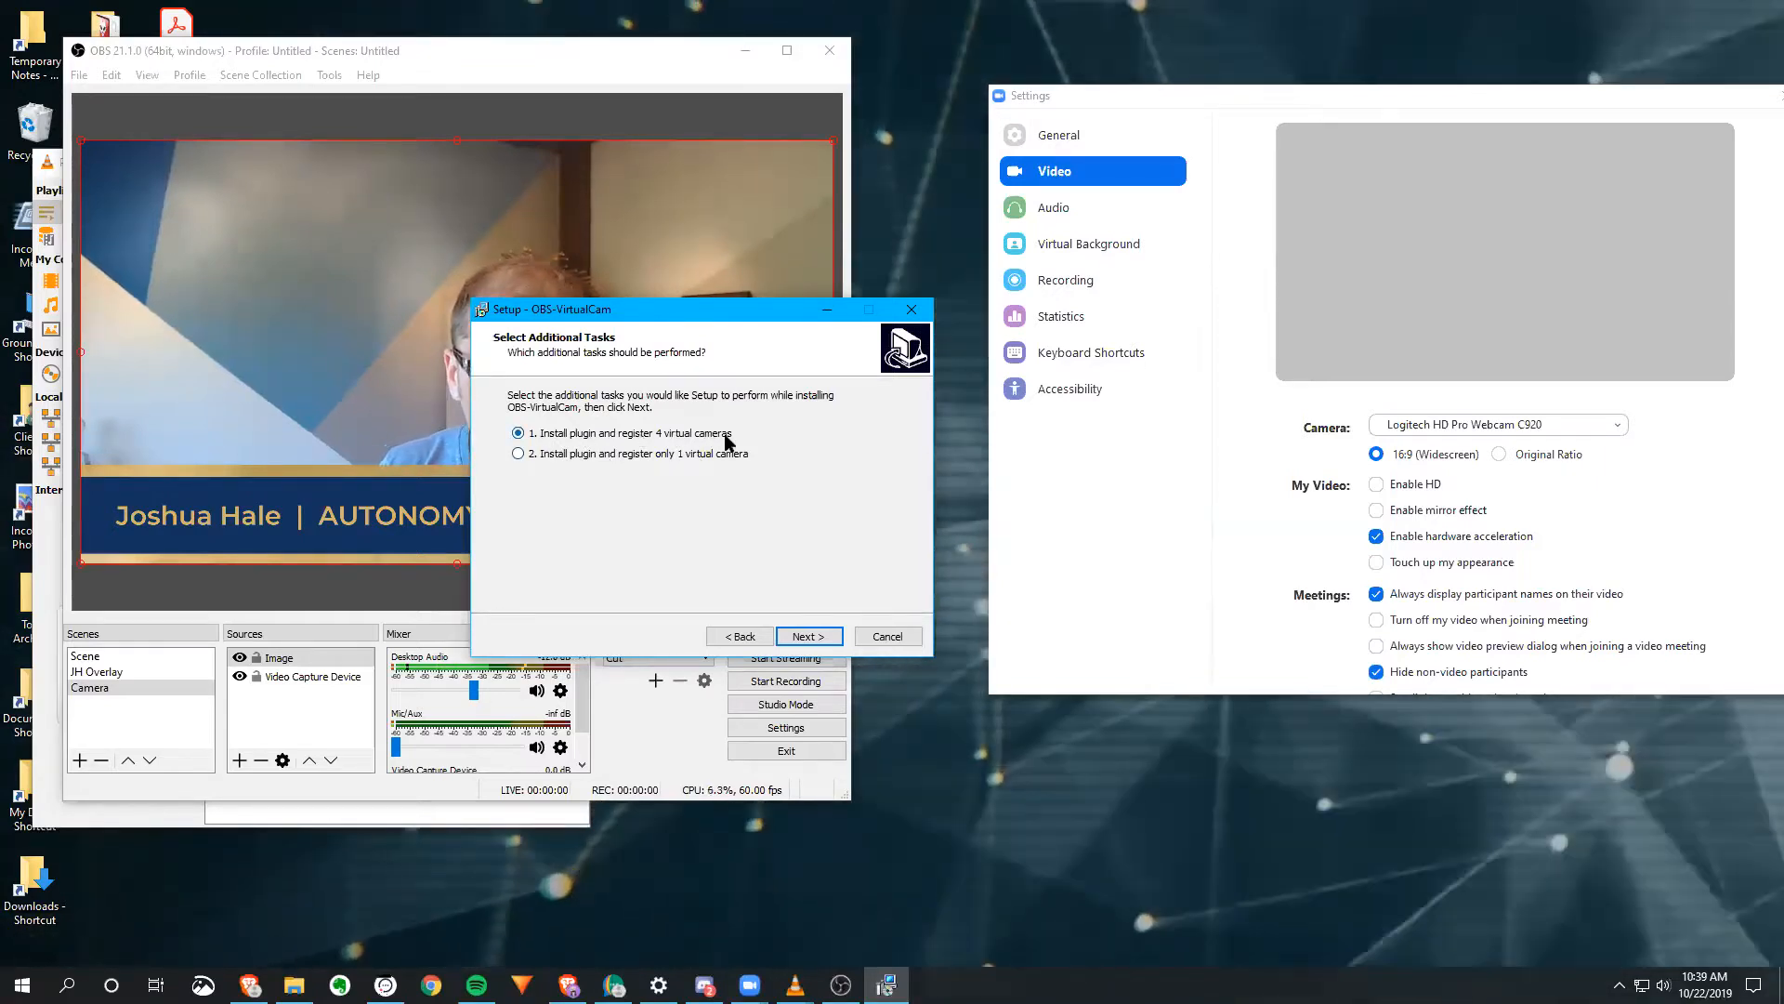
Step: Choose to install the plugin and register only 1 virtual camera, and start the installation
click(539, 456)
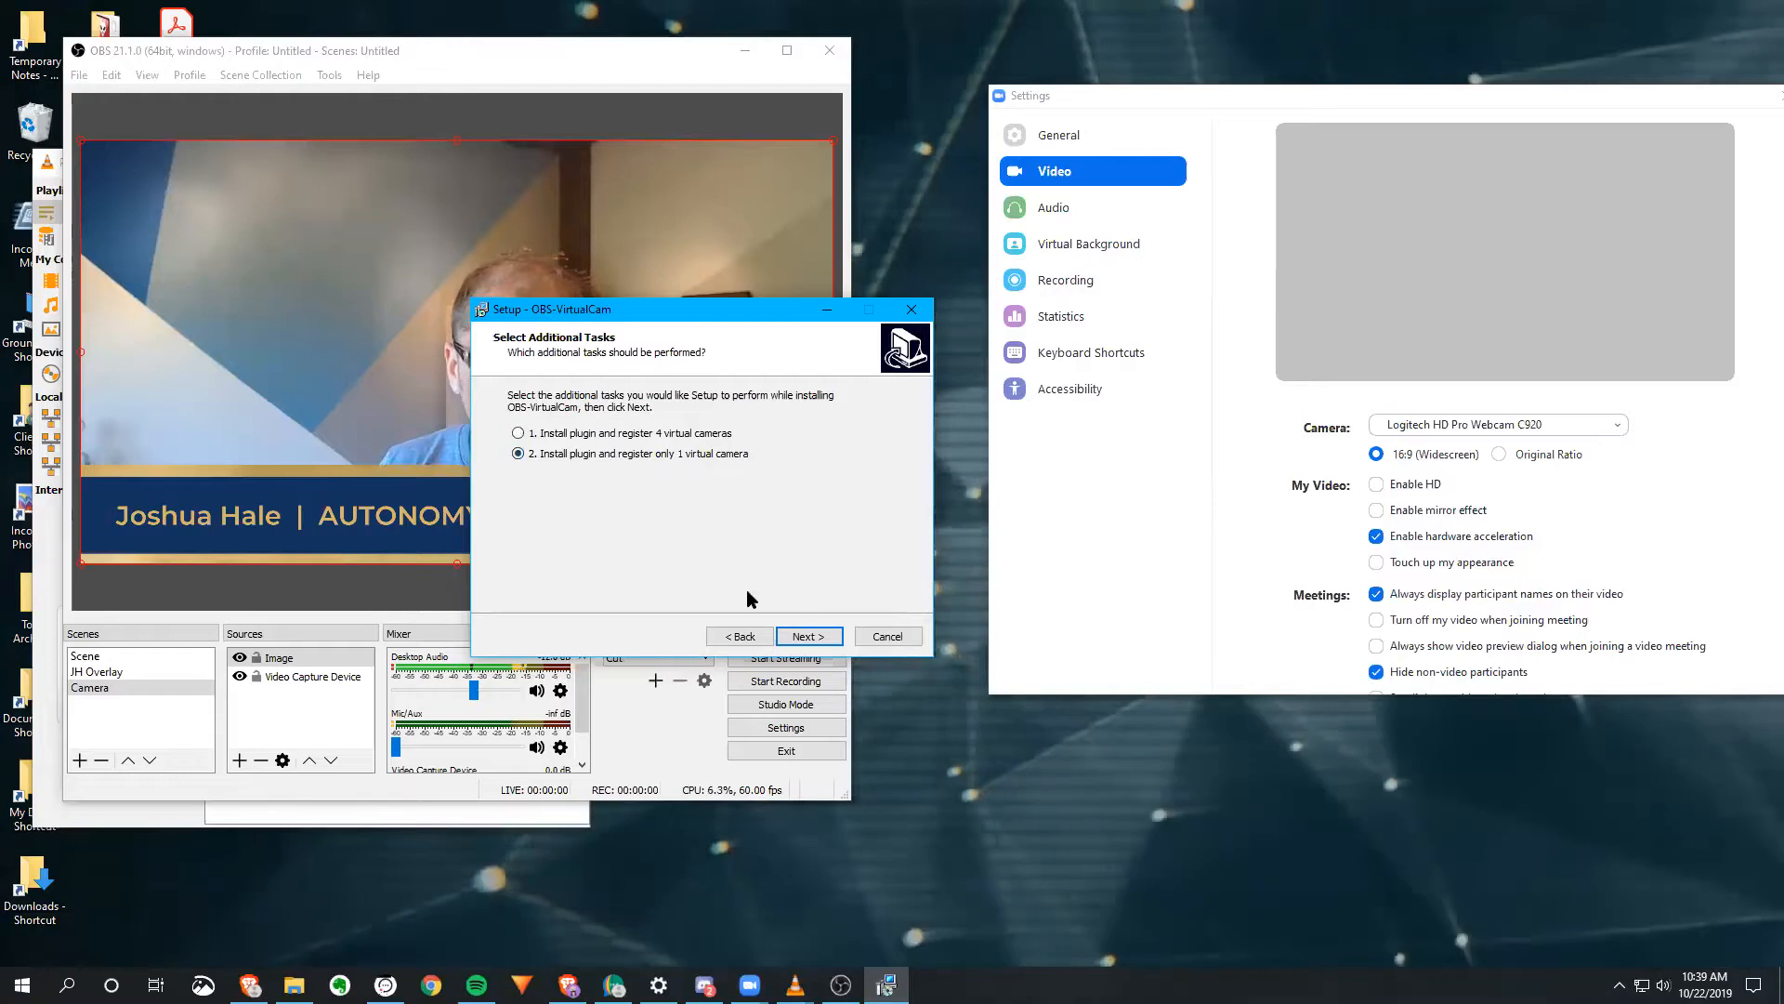
click(808, 637)
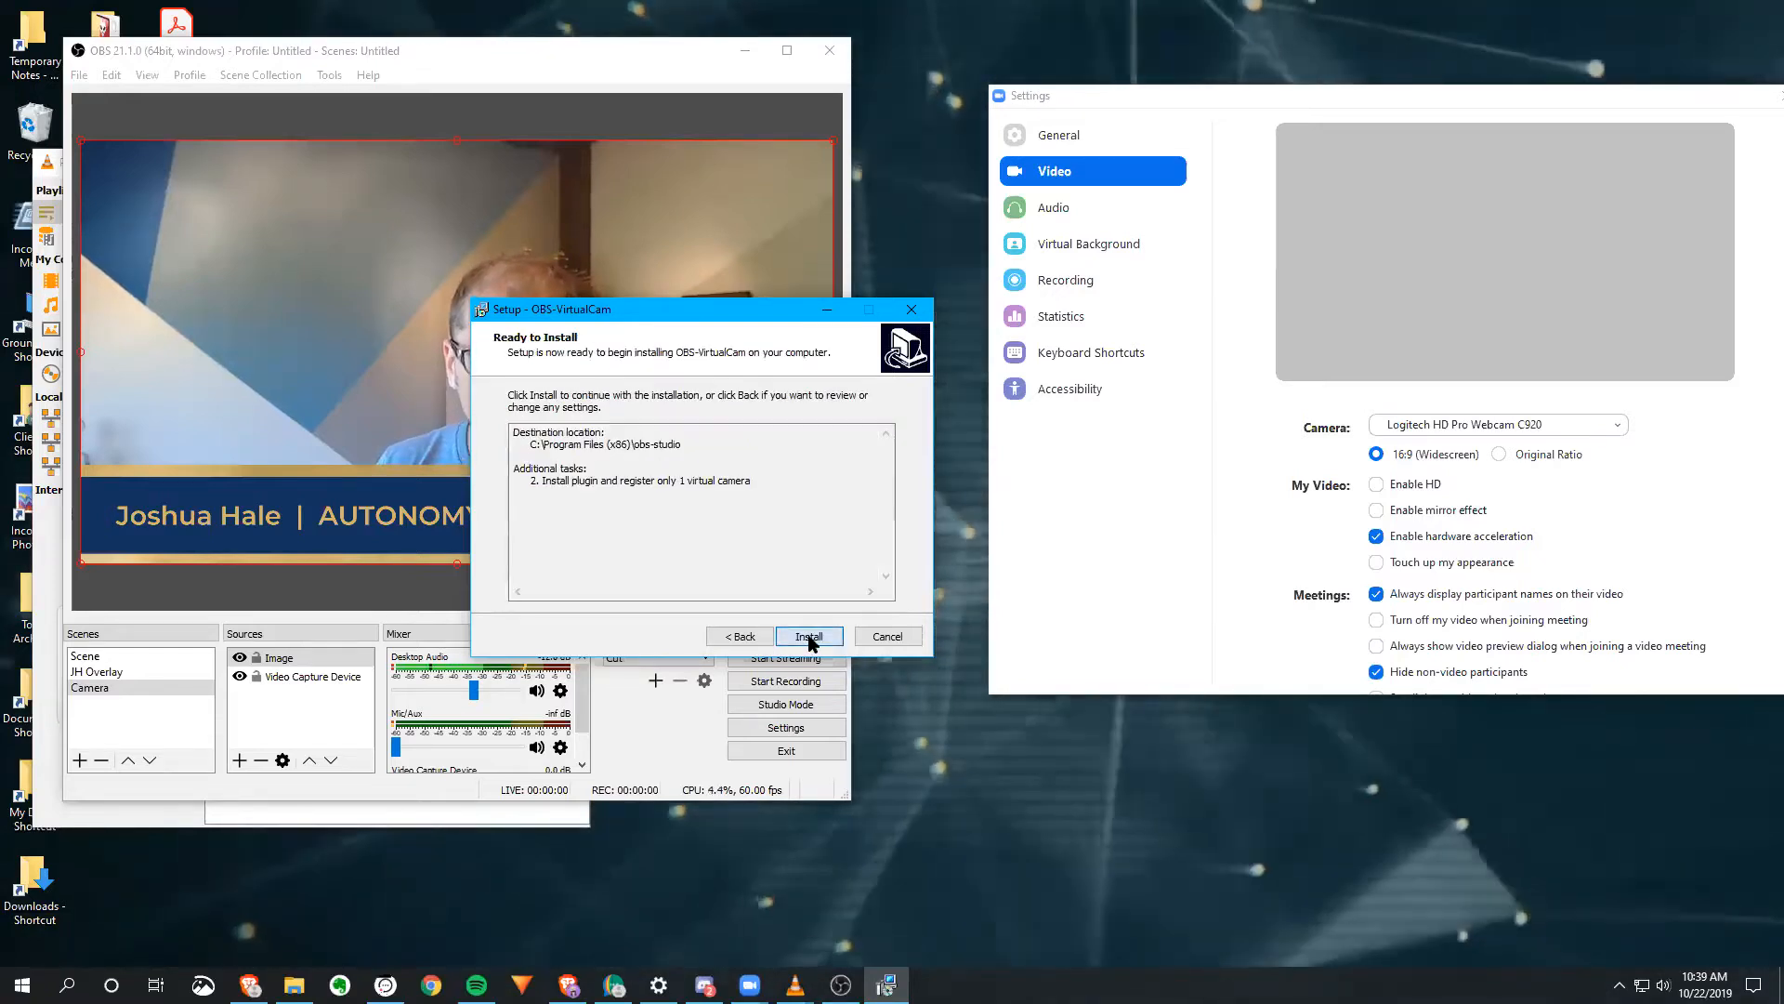
click(808, 636)
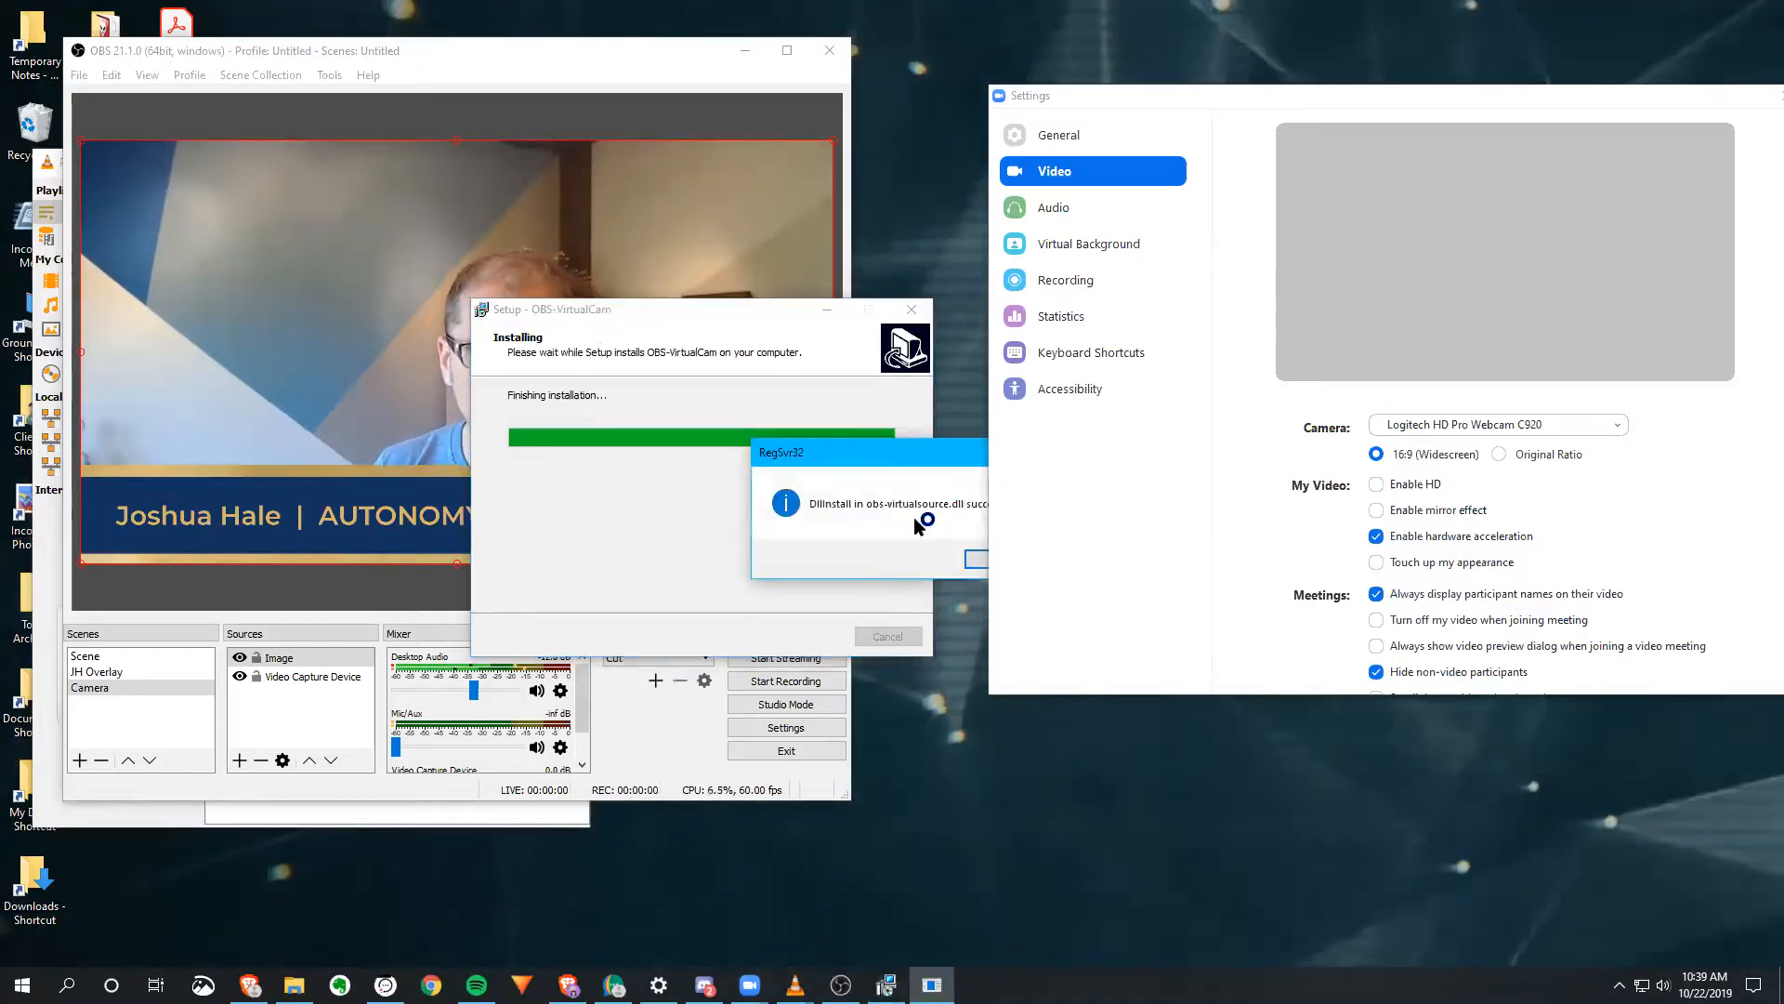
Step: Acknowledge both RegSvr32 registration messages and finish the OBS-VirtualCam setup
drag(926, 444, 773, 458)
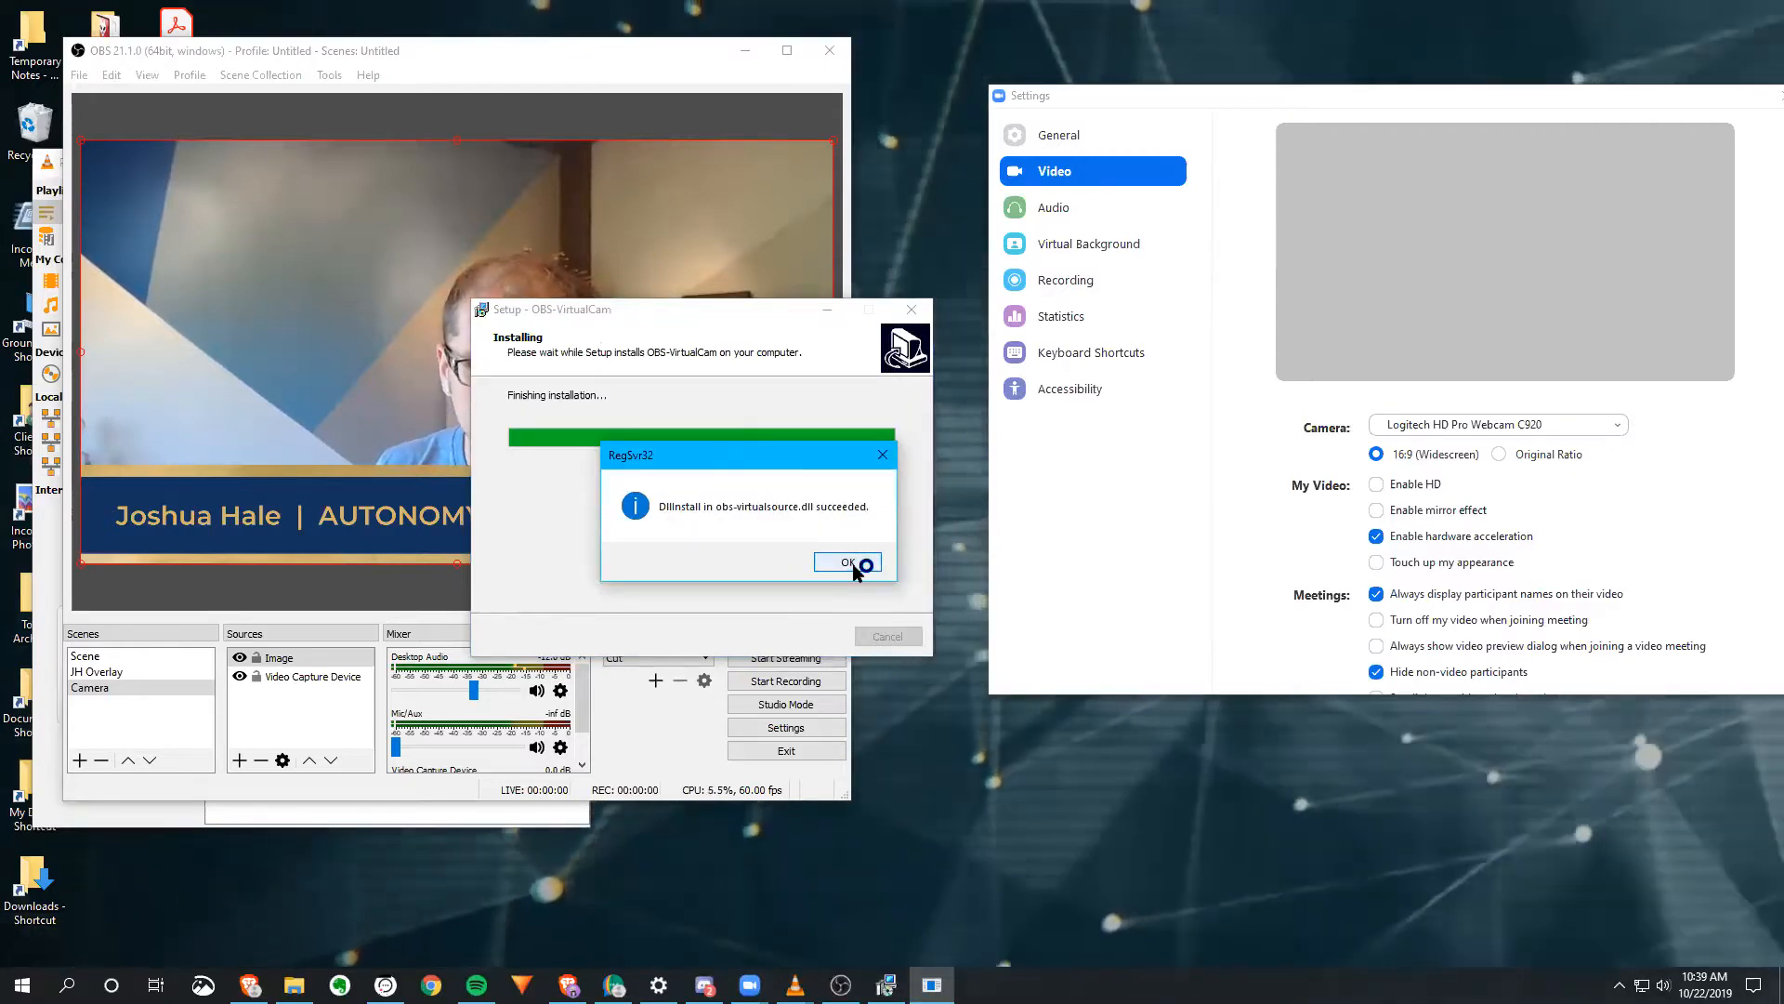
click(850, 563)
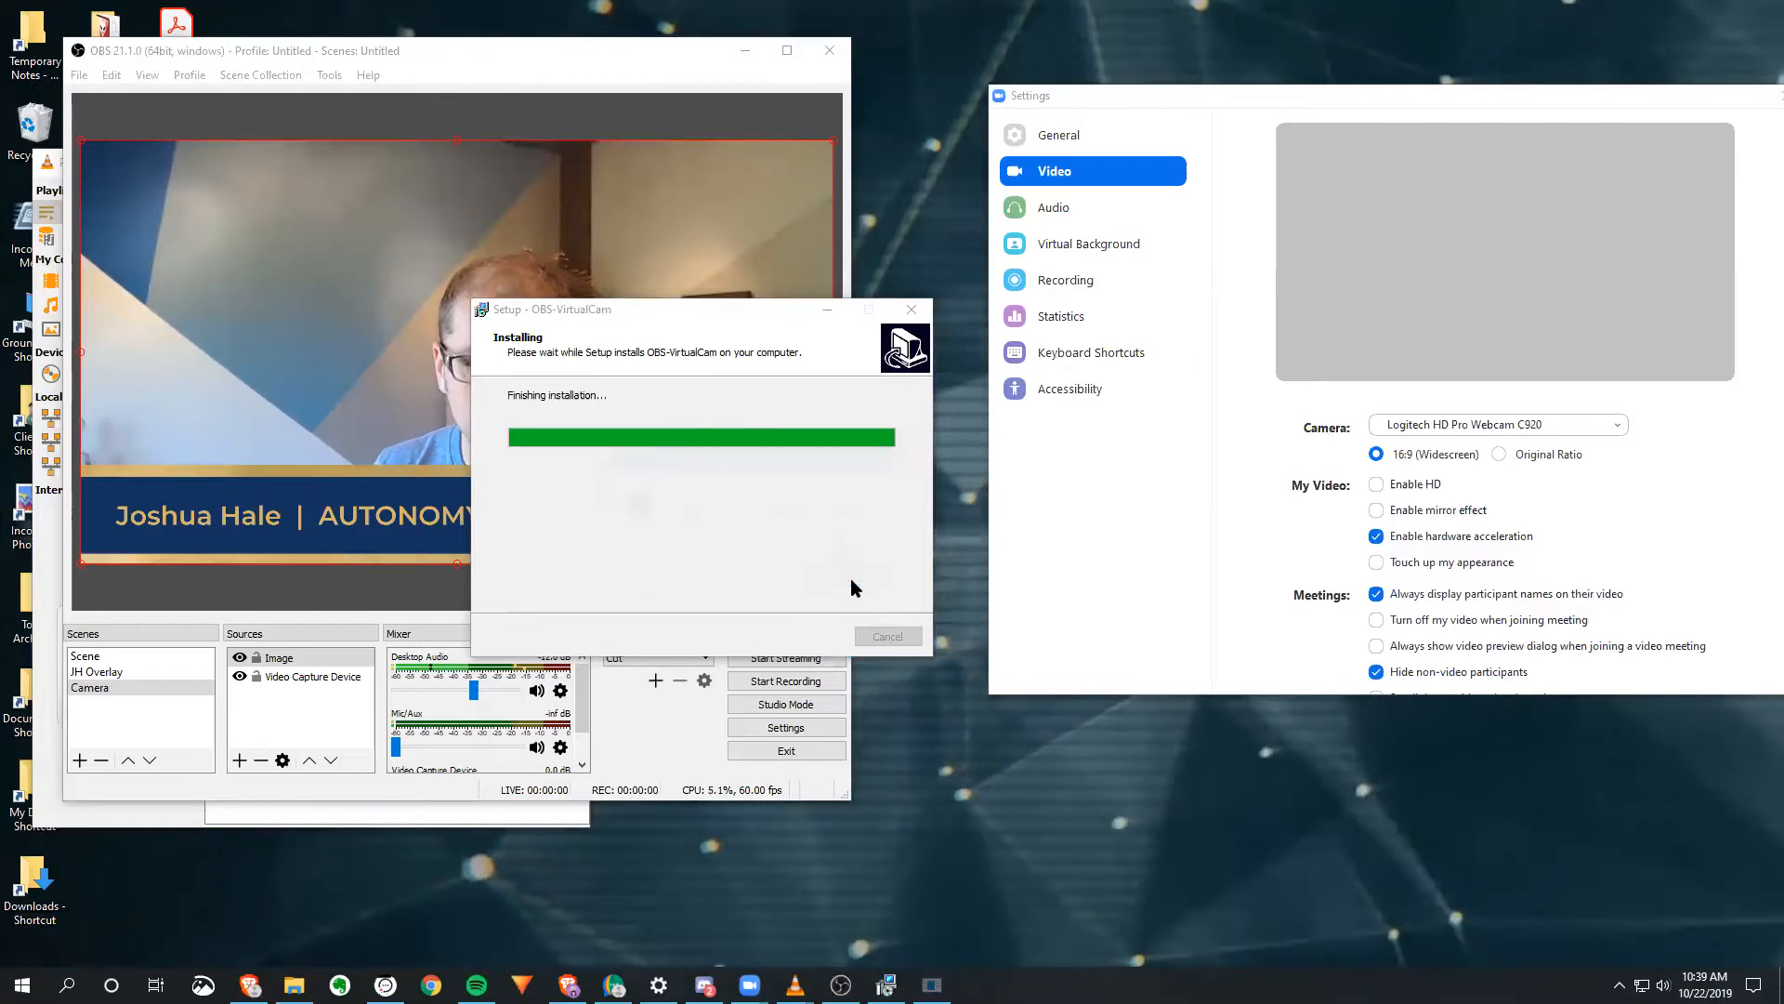
drag(906, 441, 636, 467)
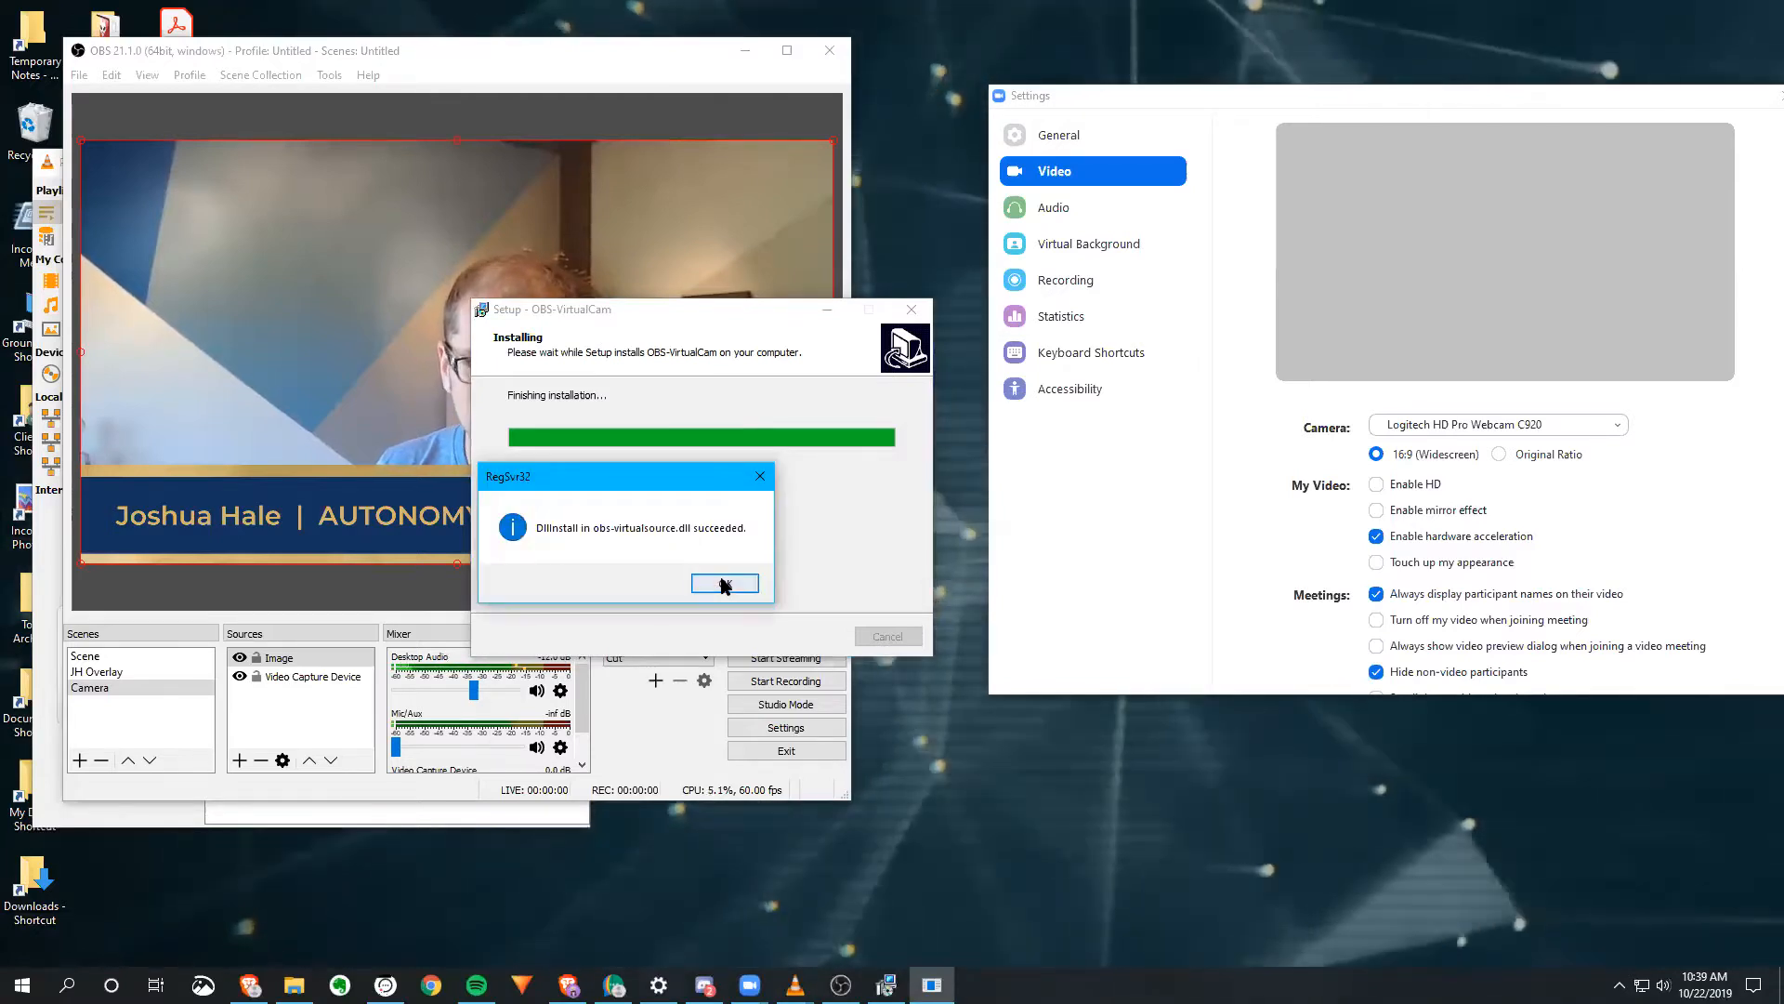
click(721, 579)
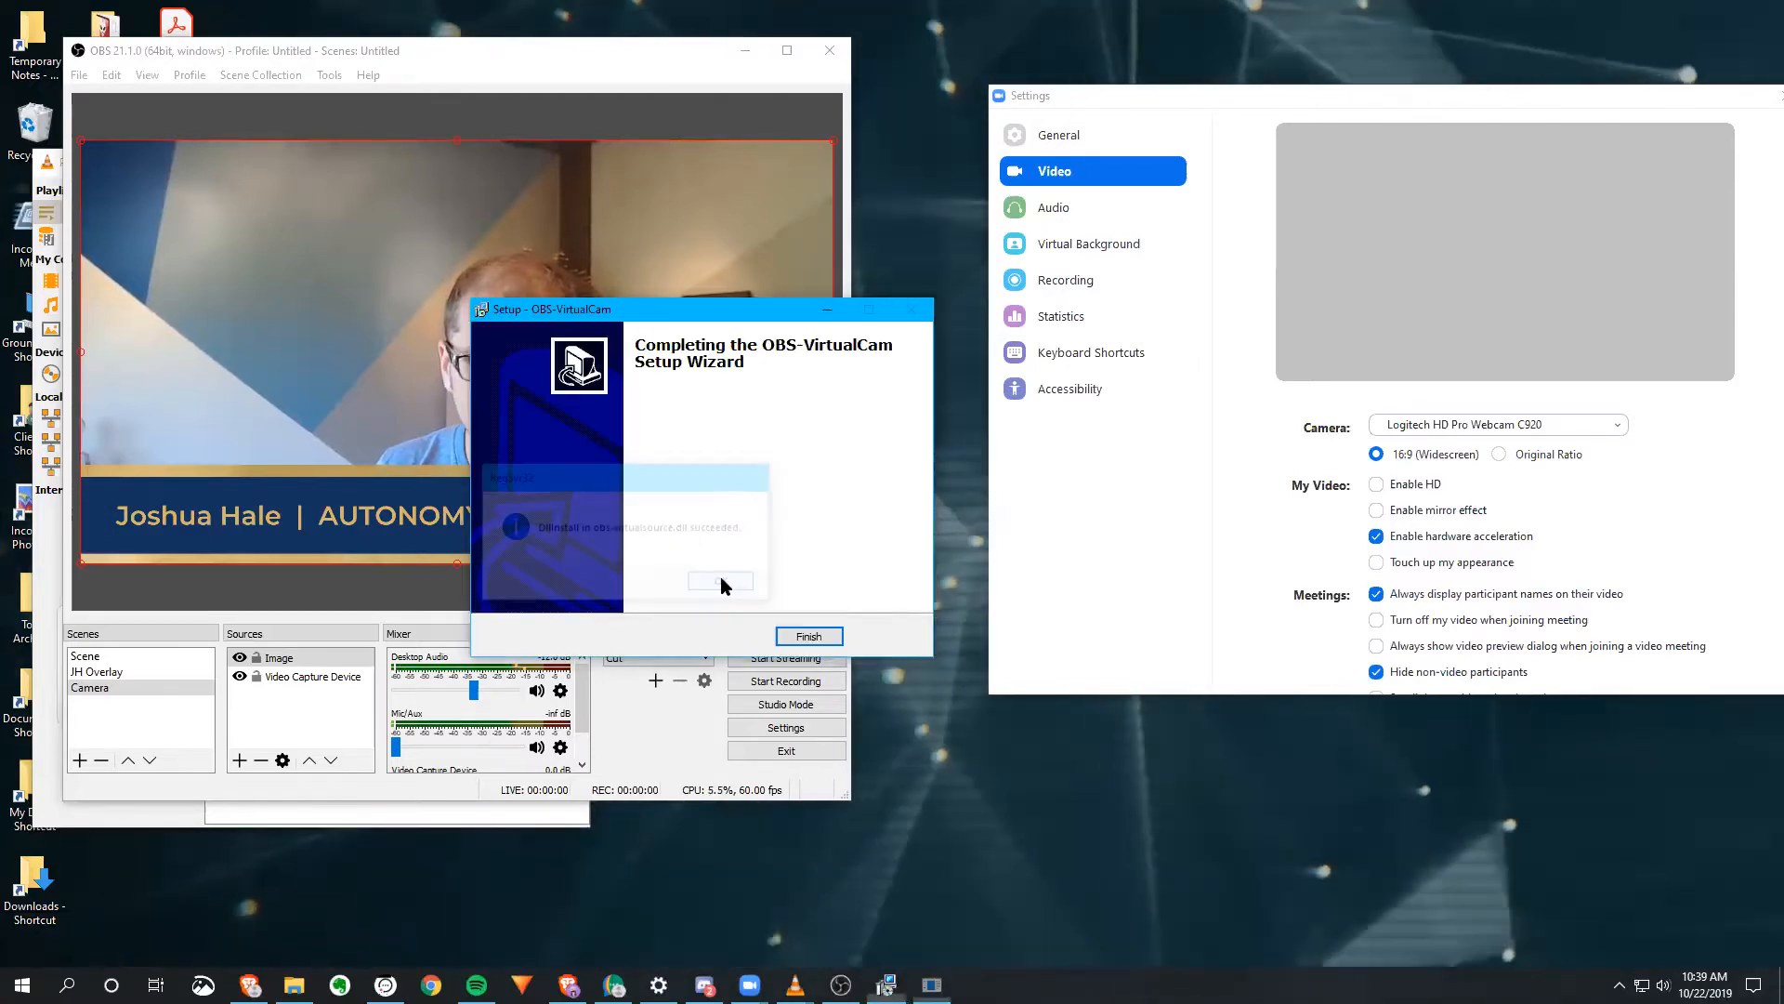
click(806, 636)
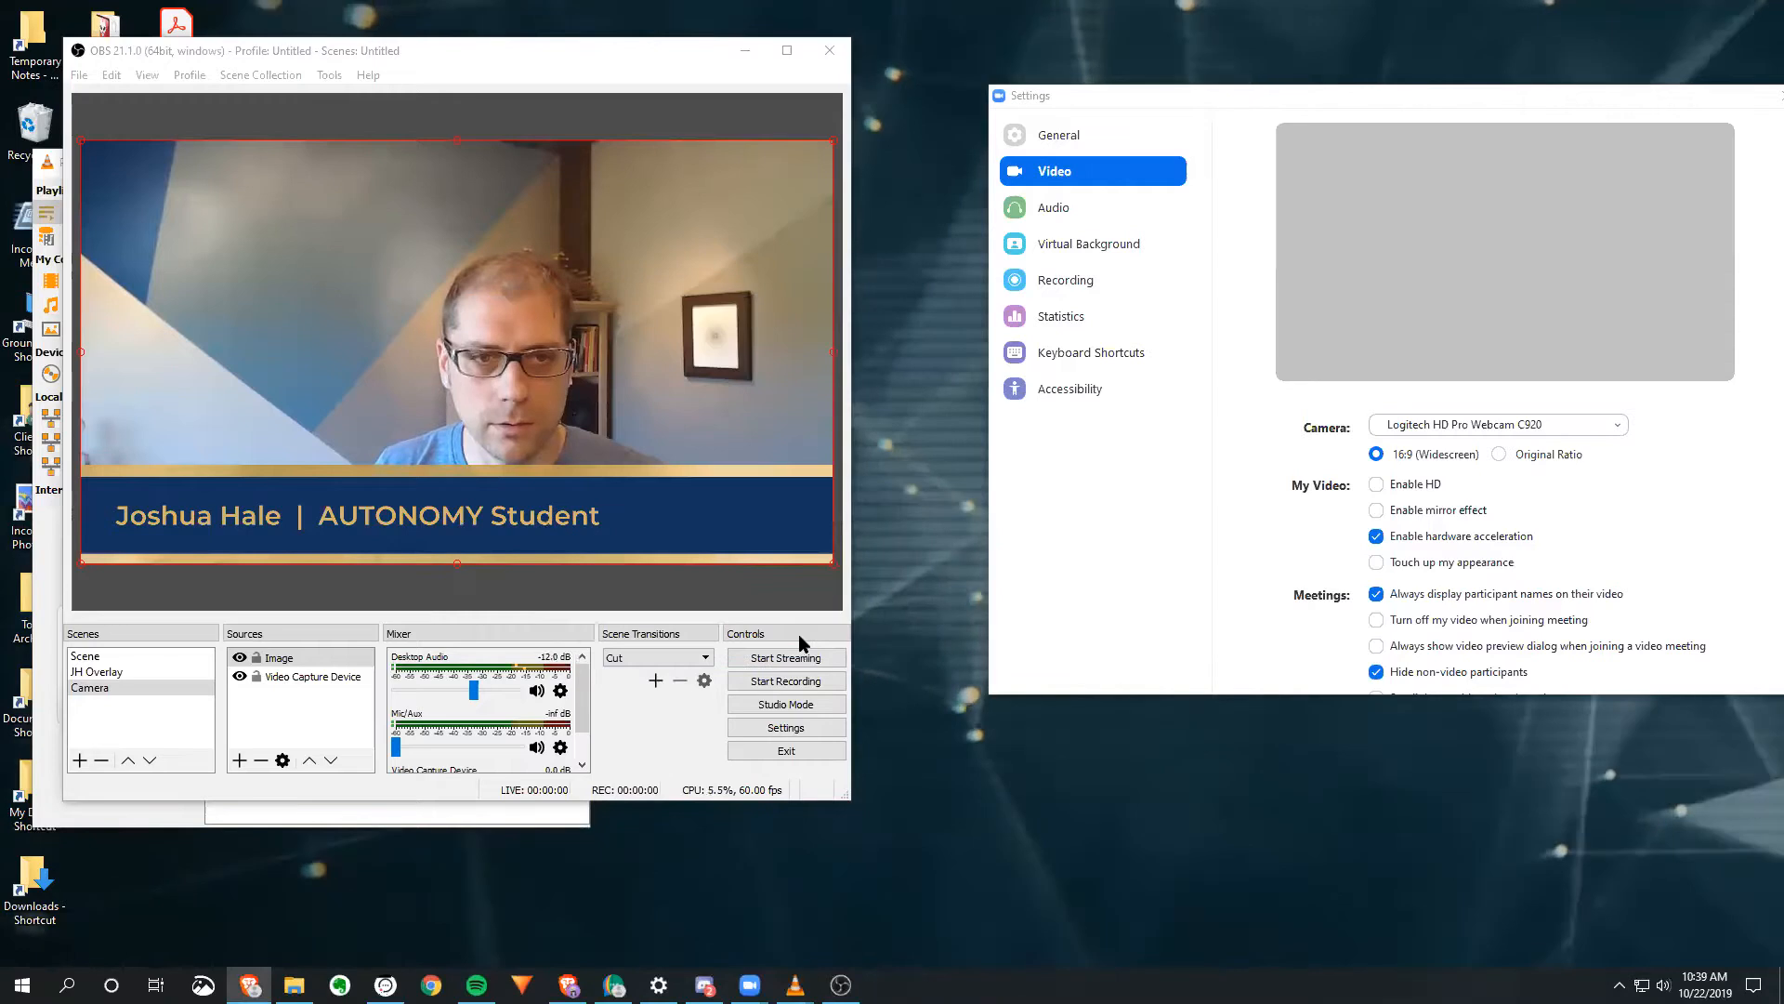
Step: Close OBS and relaunch OBS Studio (64bit) to load the new plugin
click(329, 75)
click(331, 76)
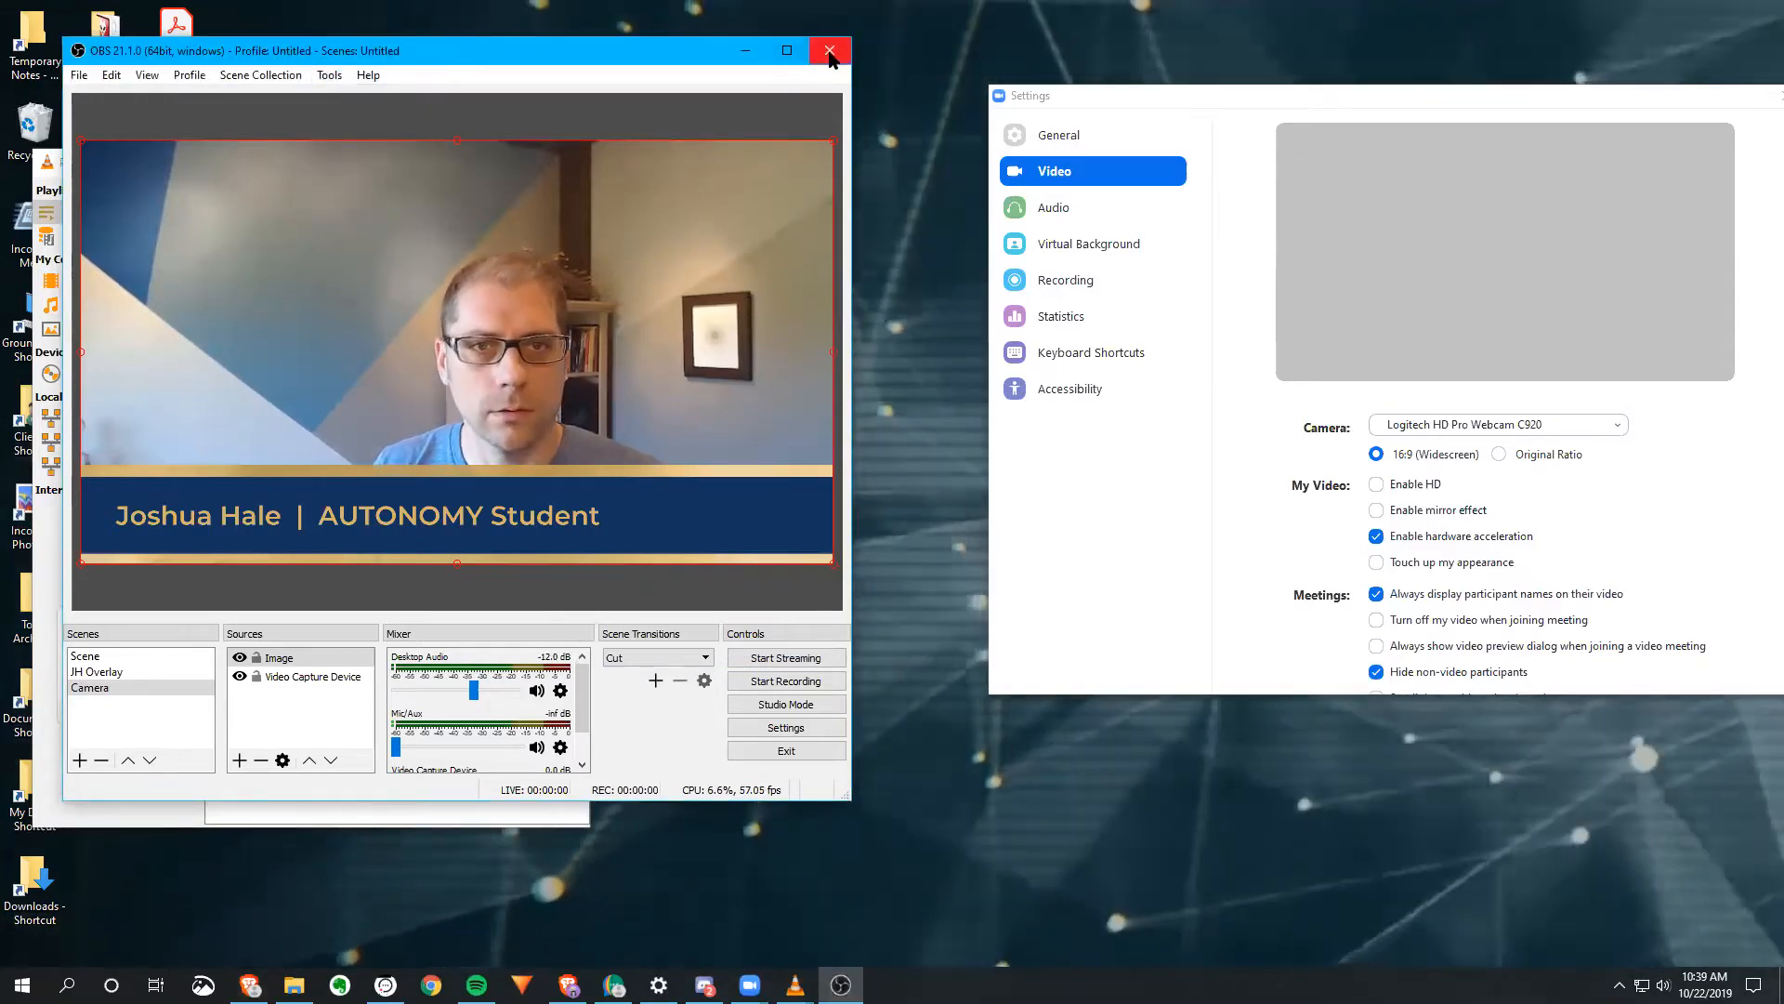
click(830, 51)
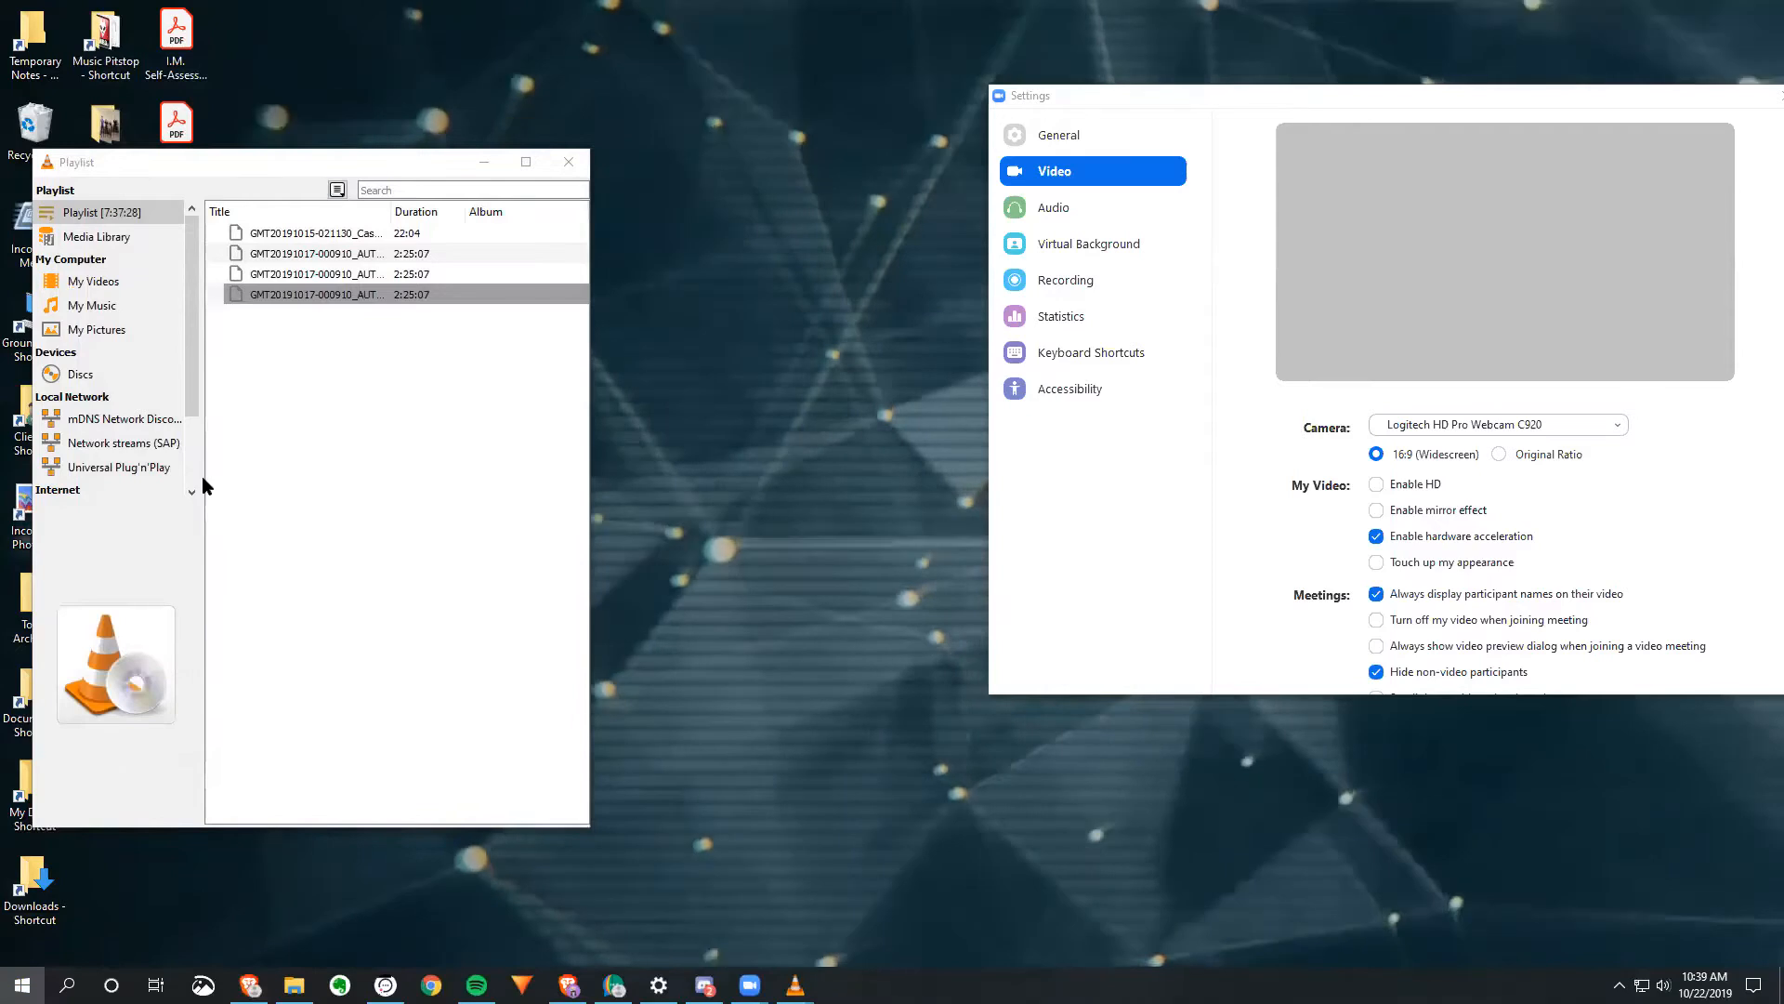
key(super)
scroll(158, 518, down, 10)
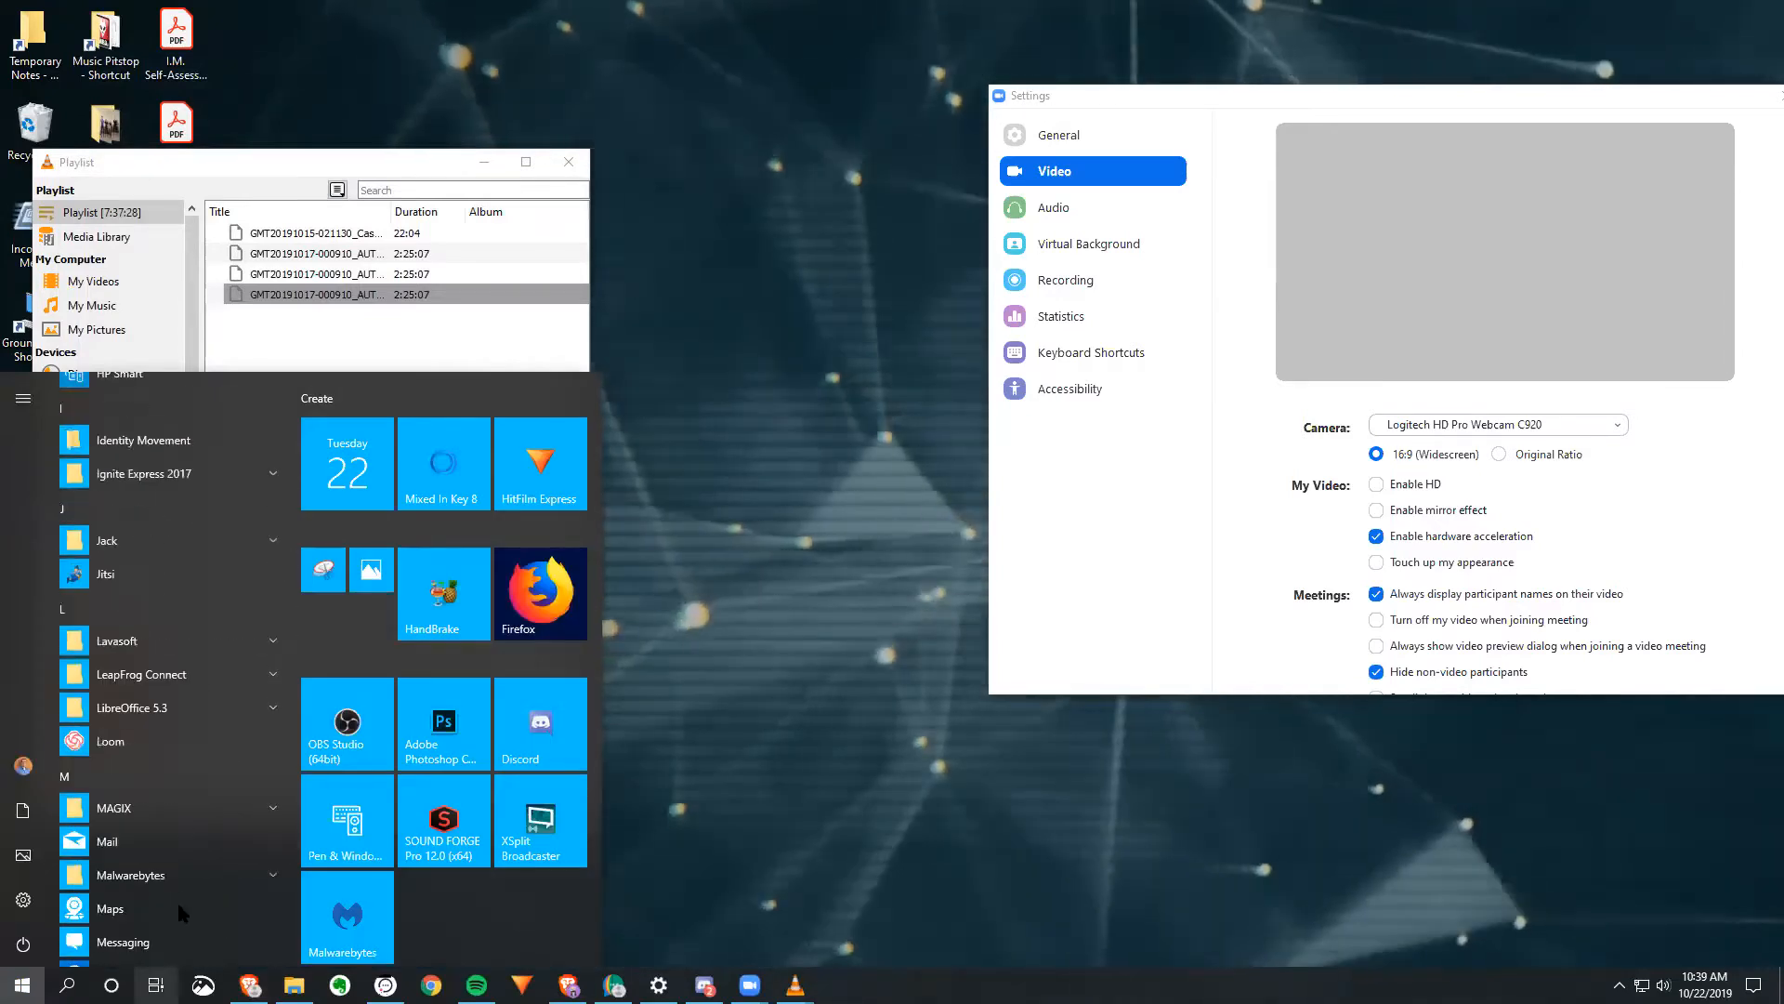
click(67, 986)
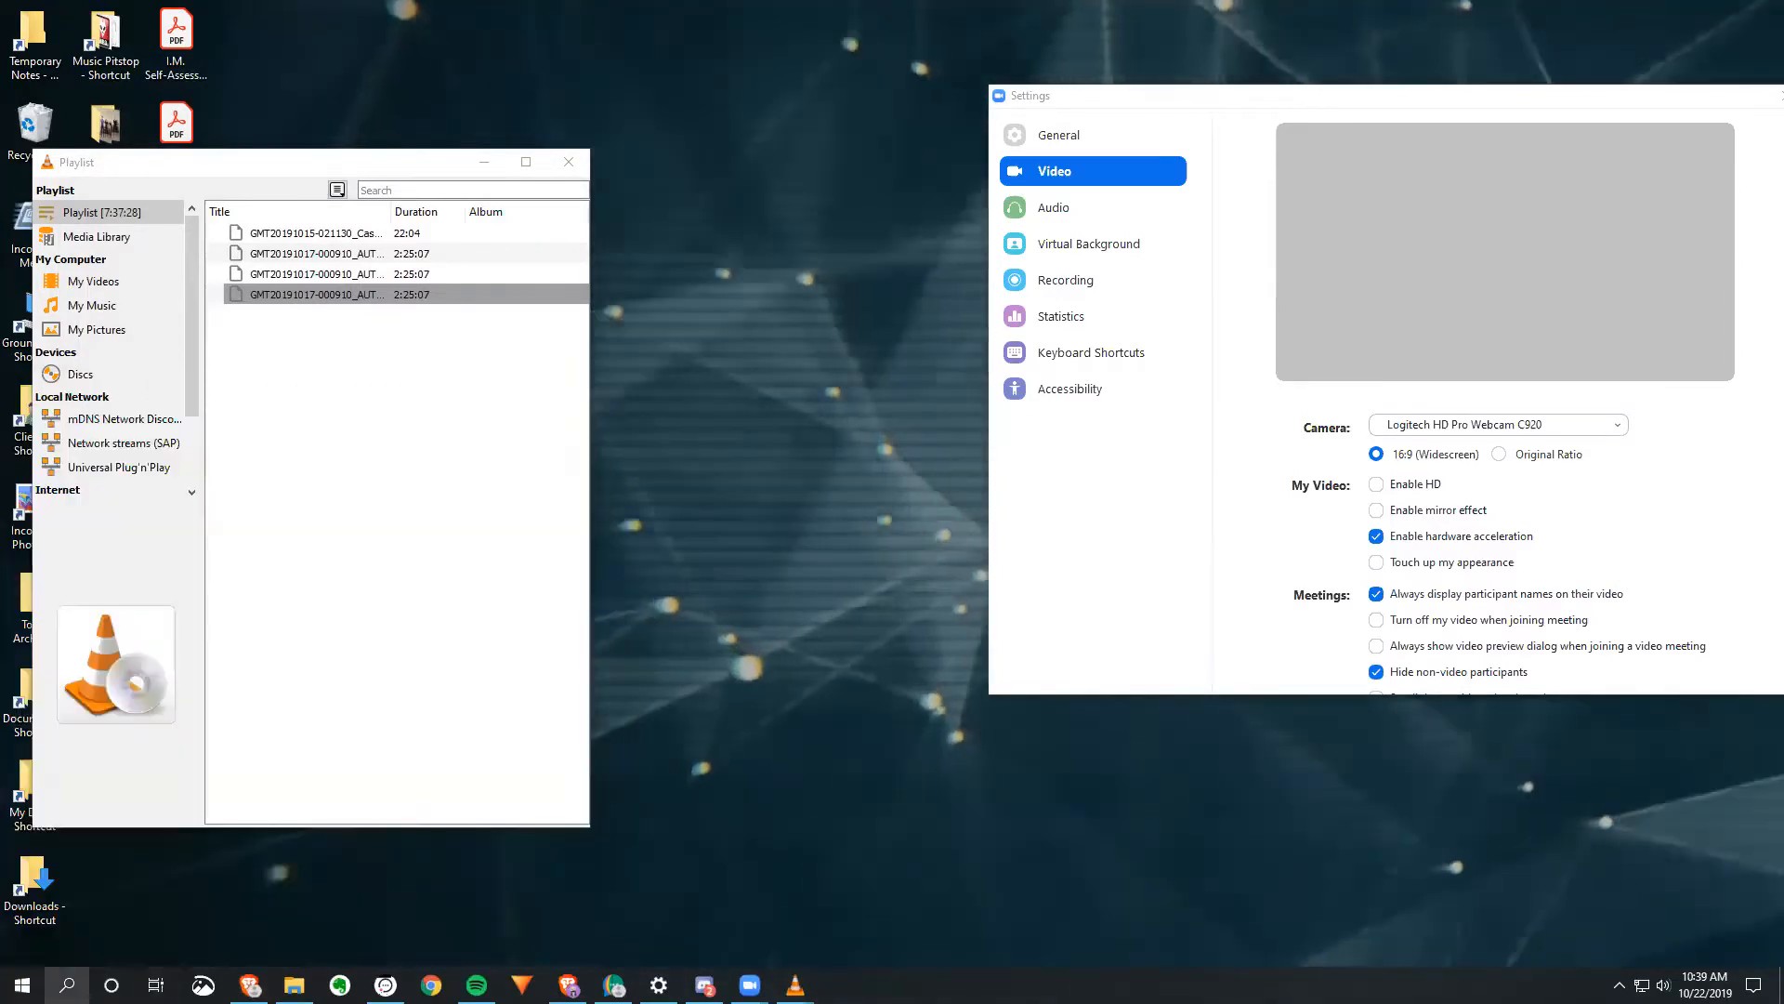
text(obs)
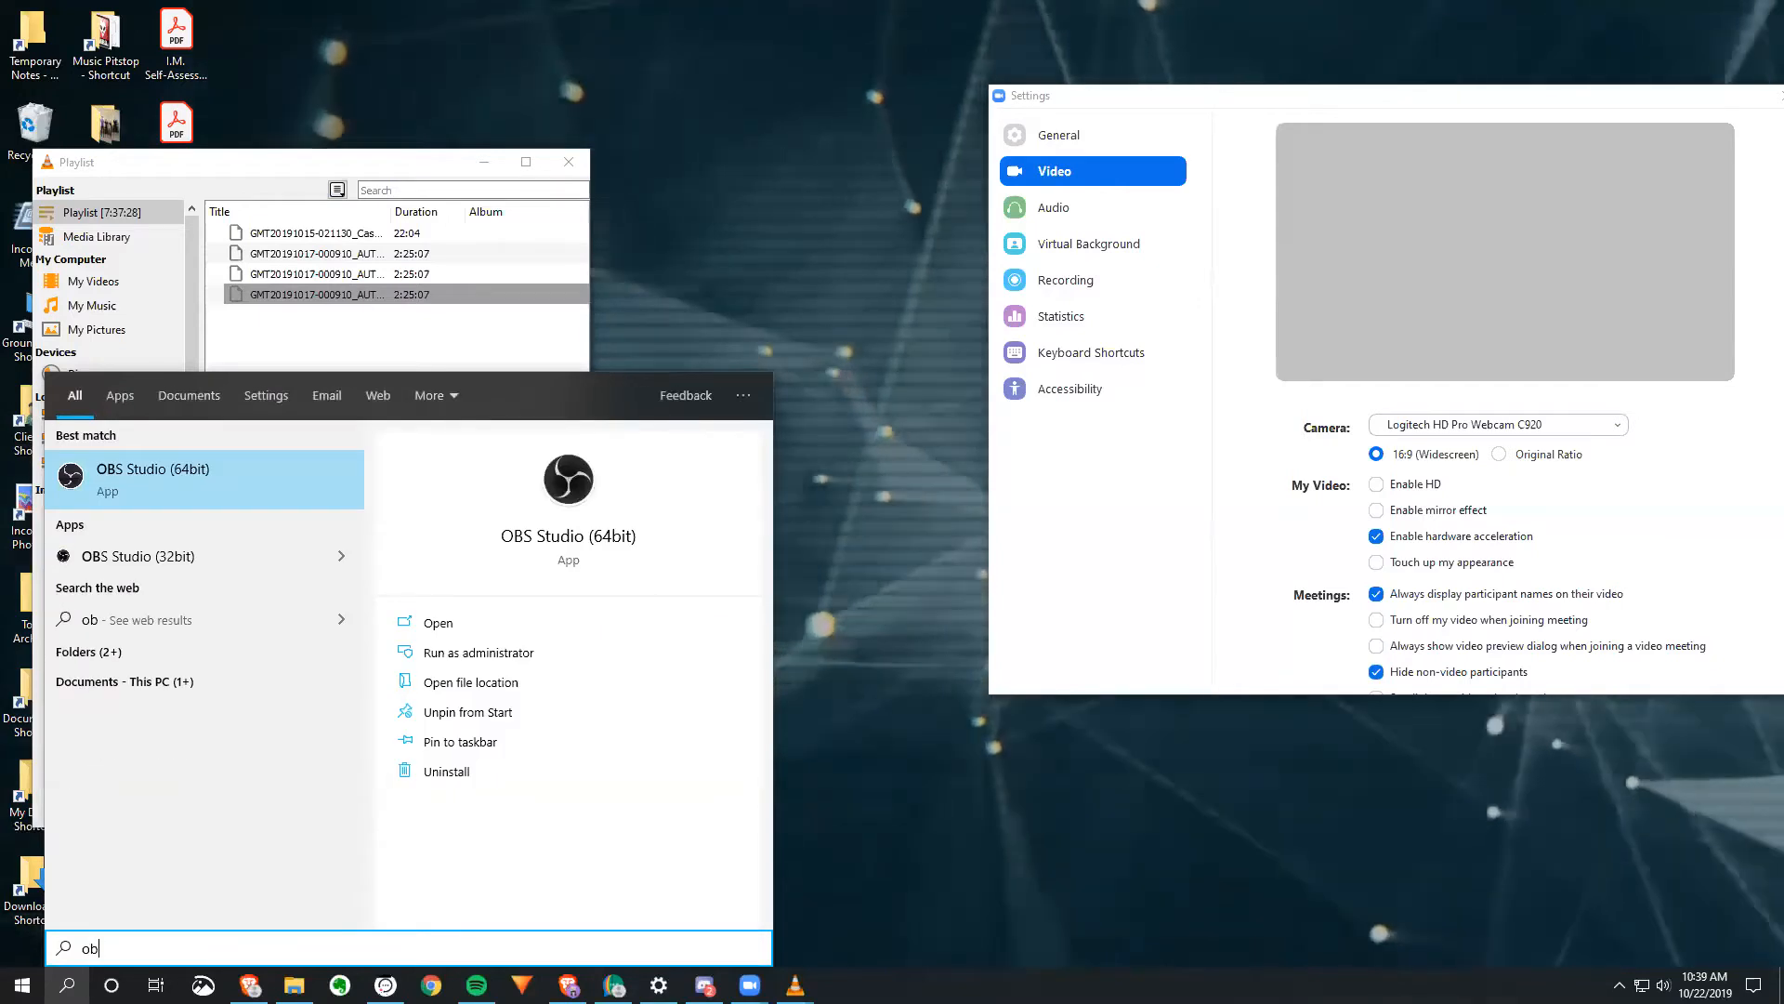
key(Return)
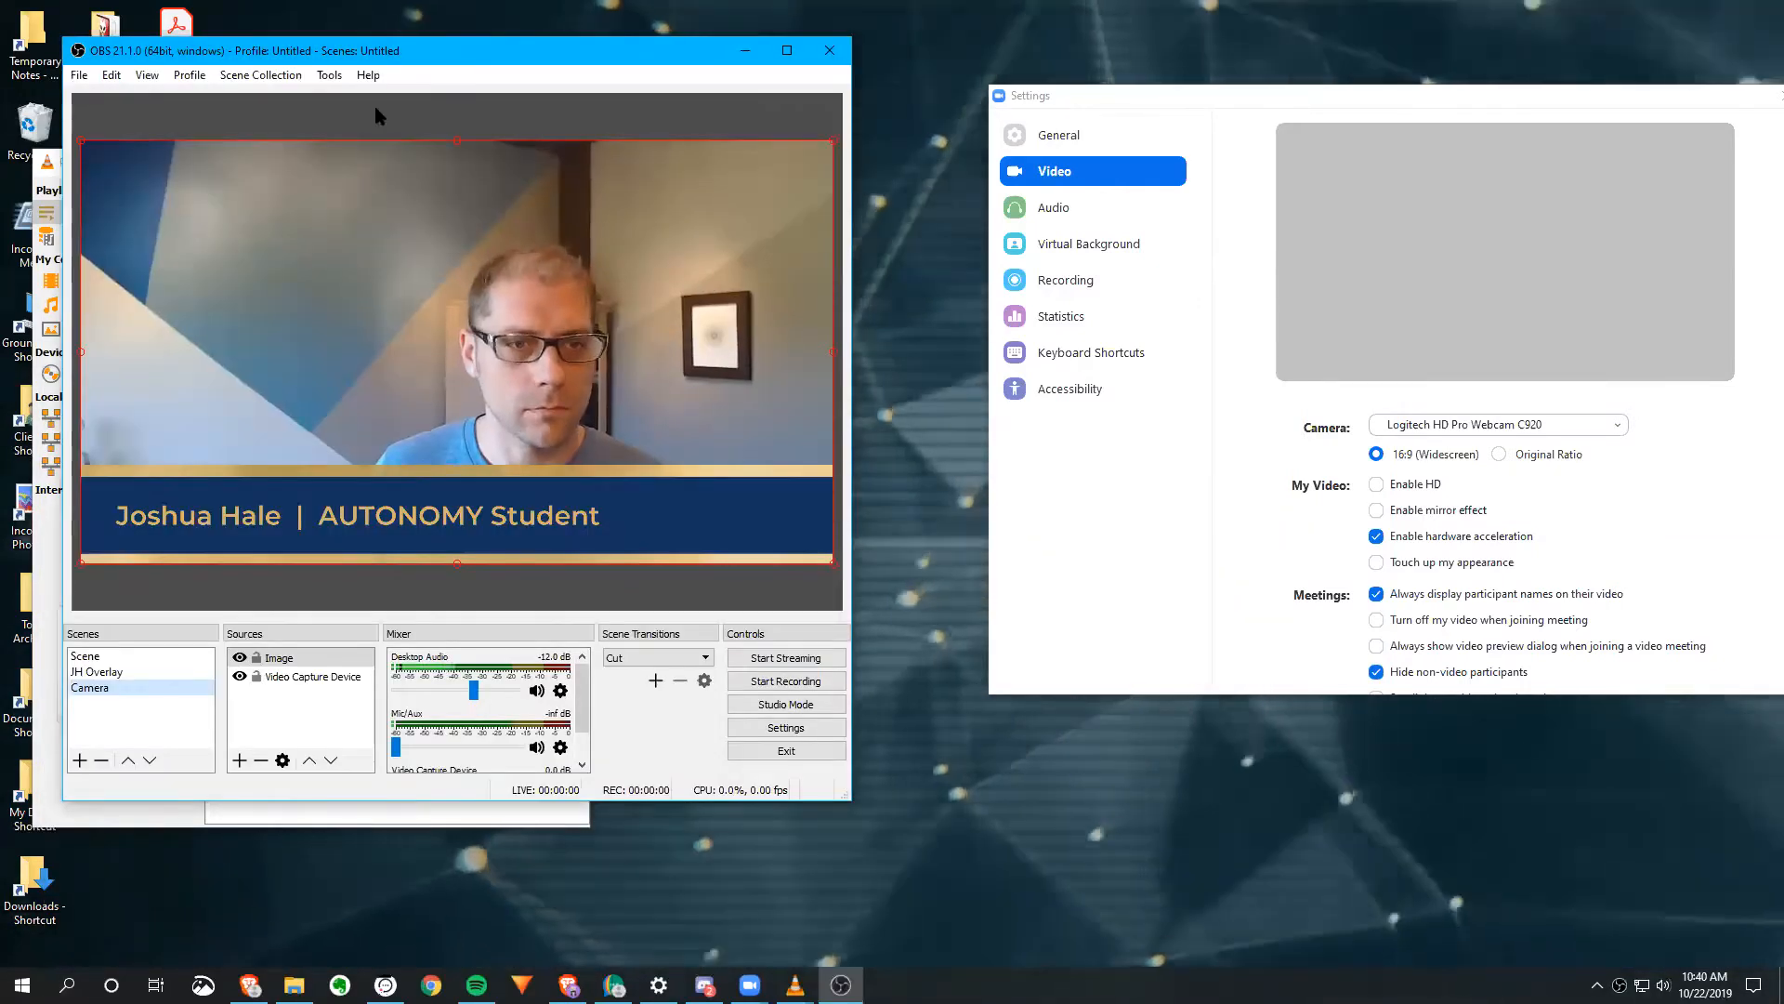
Step: Look for the virtual camera among the OBS tools, closing the Automatic Scene Switcher, and check Zoom's camera selection
click(330, 78)
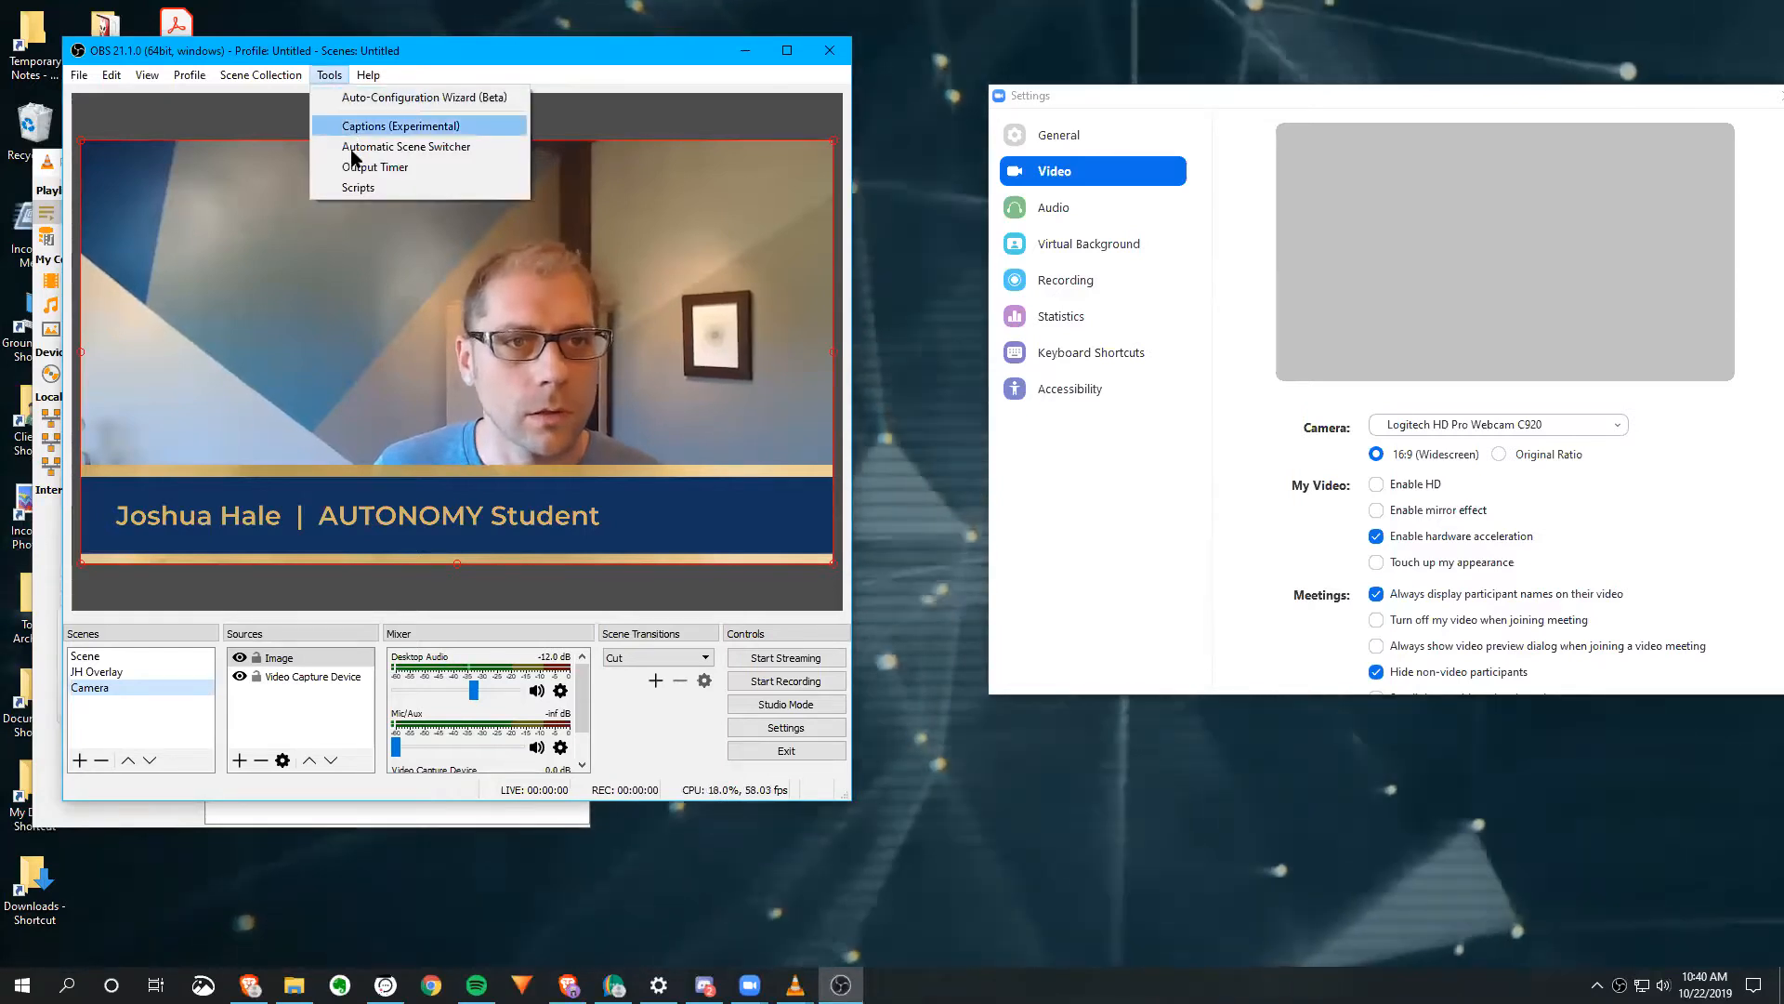
click(464, 153)
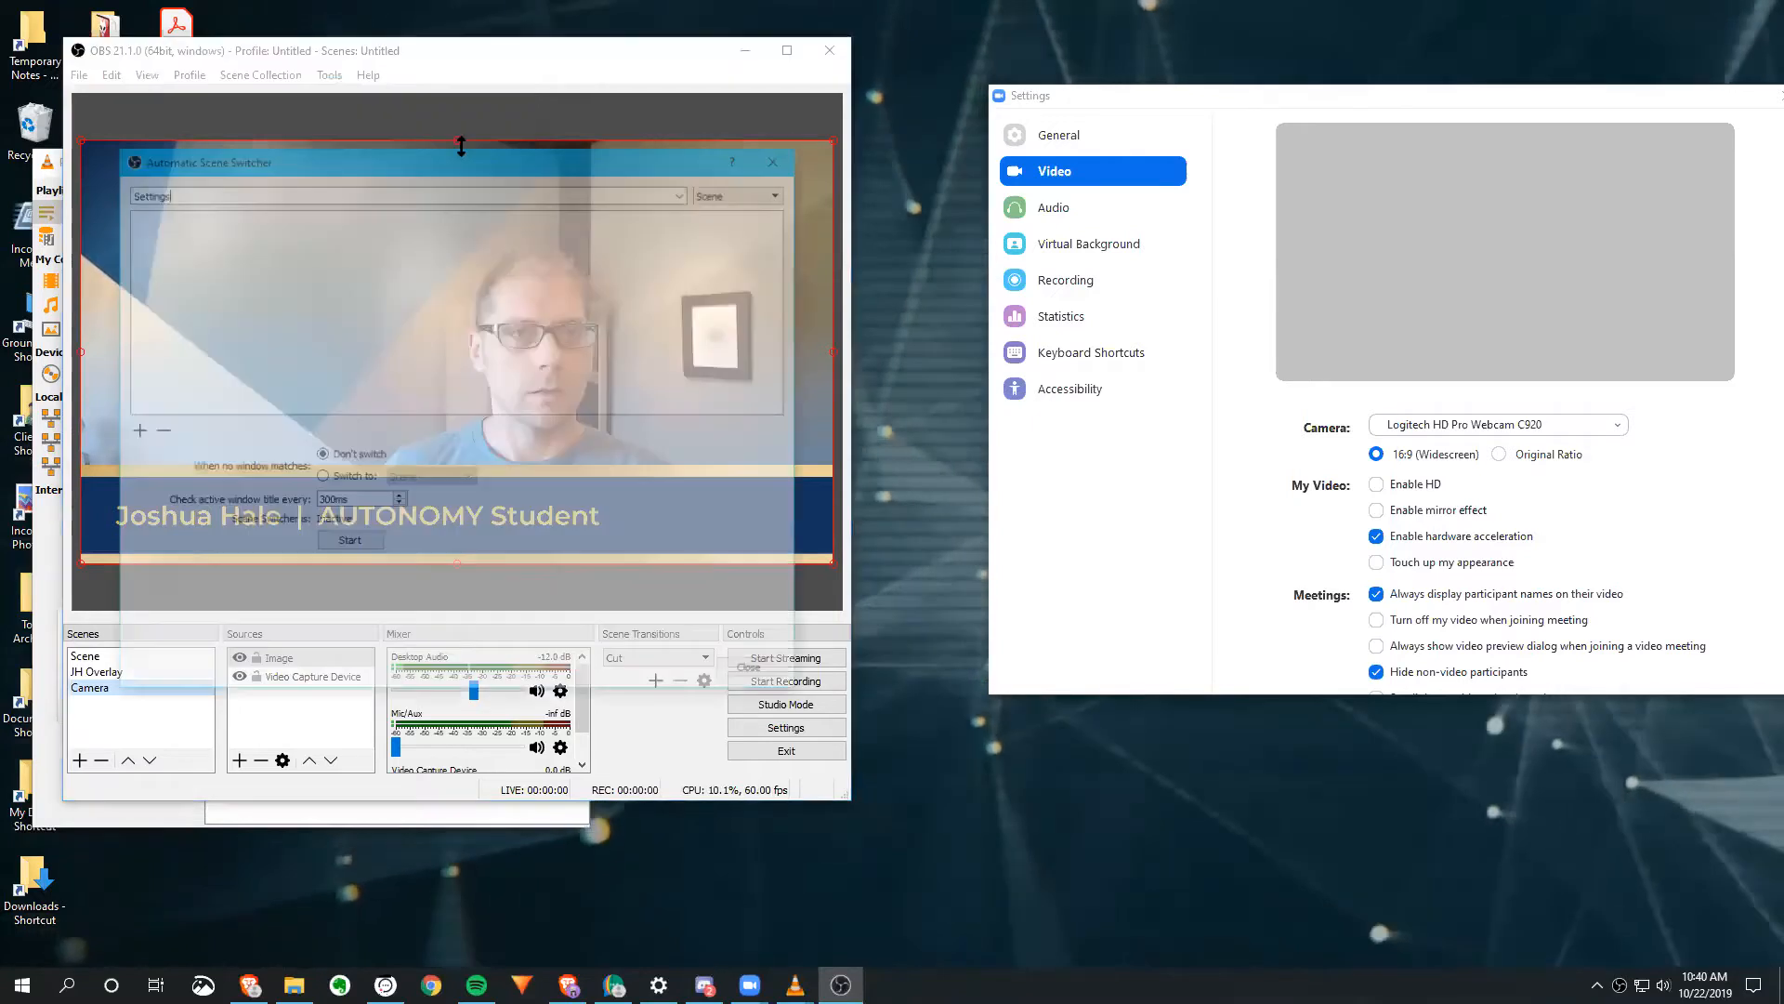
click(791, 161)
click(329, 75)
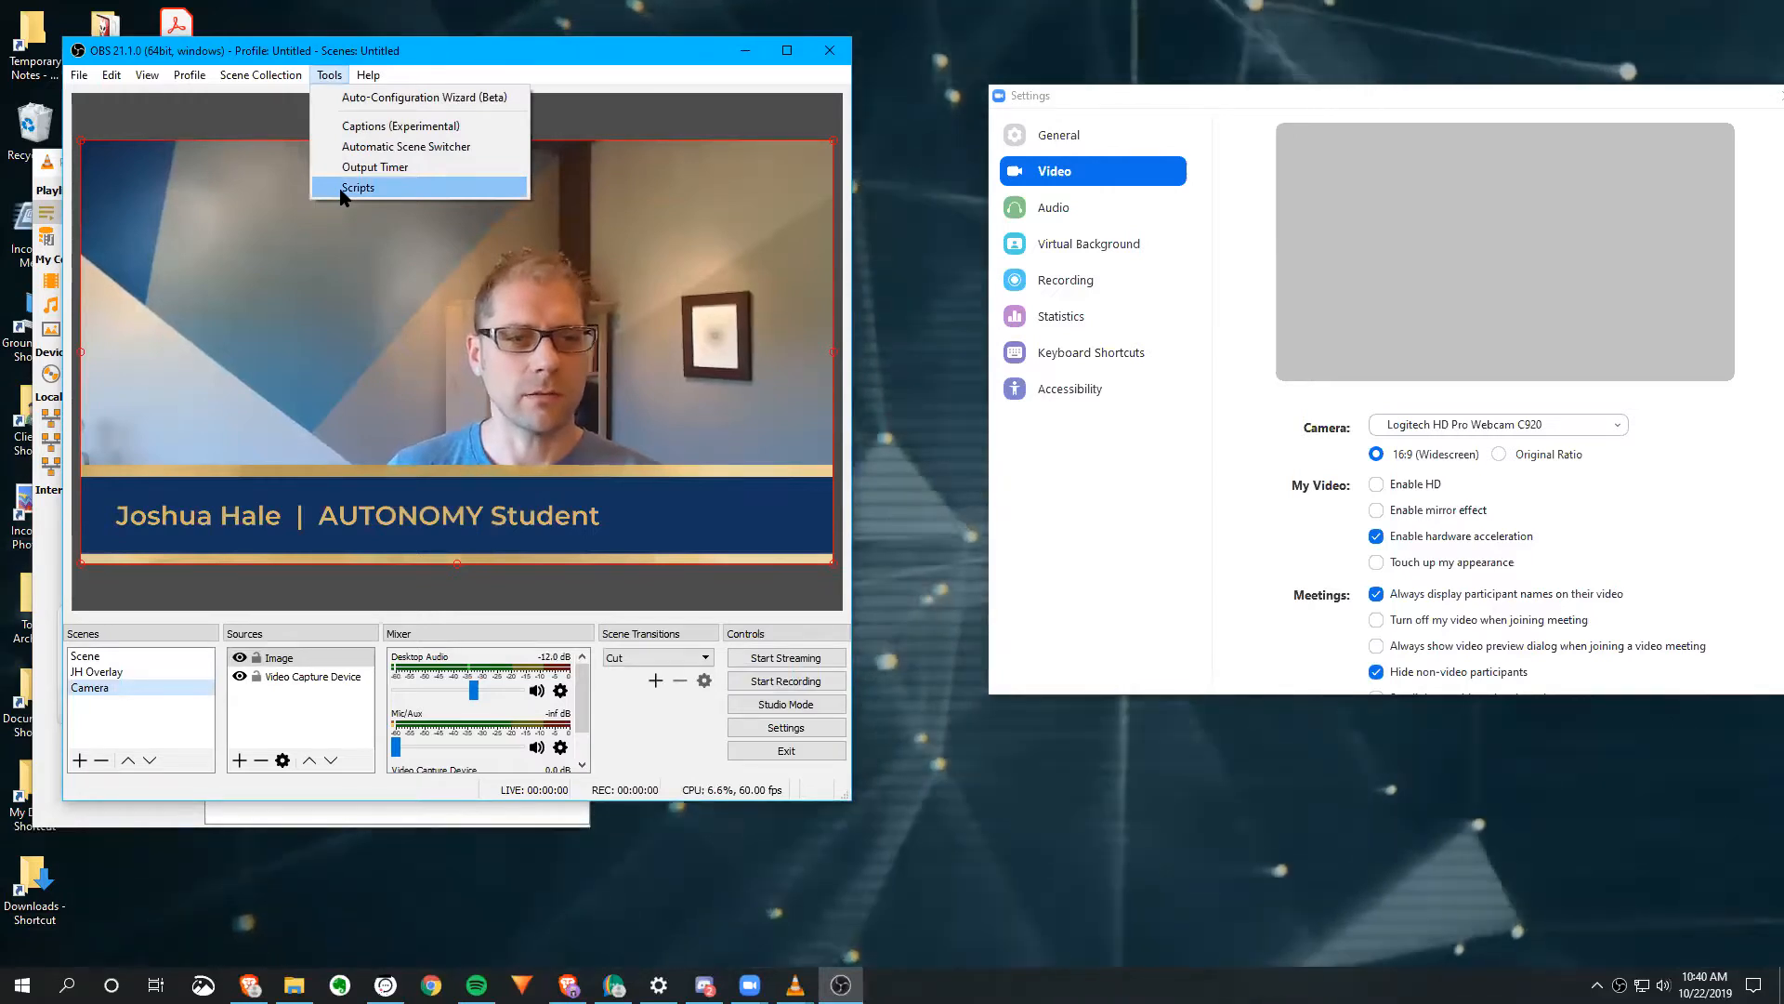
click(1502, 427)
Step: Recheck the OBS tools for the virtual camera and open the Scripts window to inspect the loaded scripts
click(322, 76)
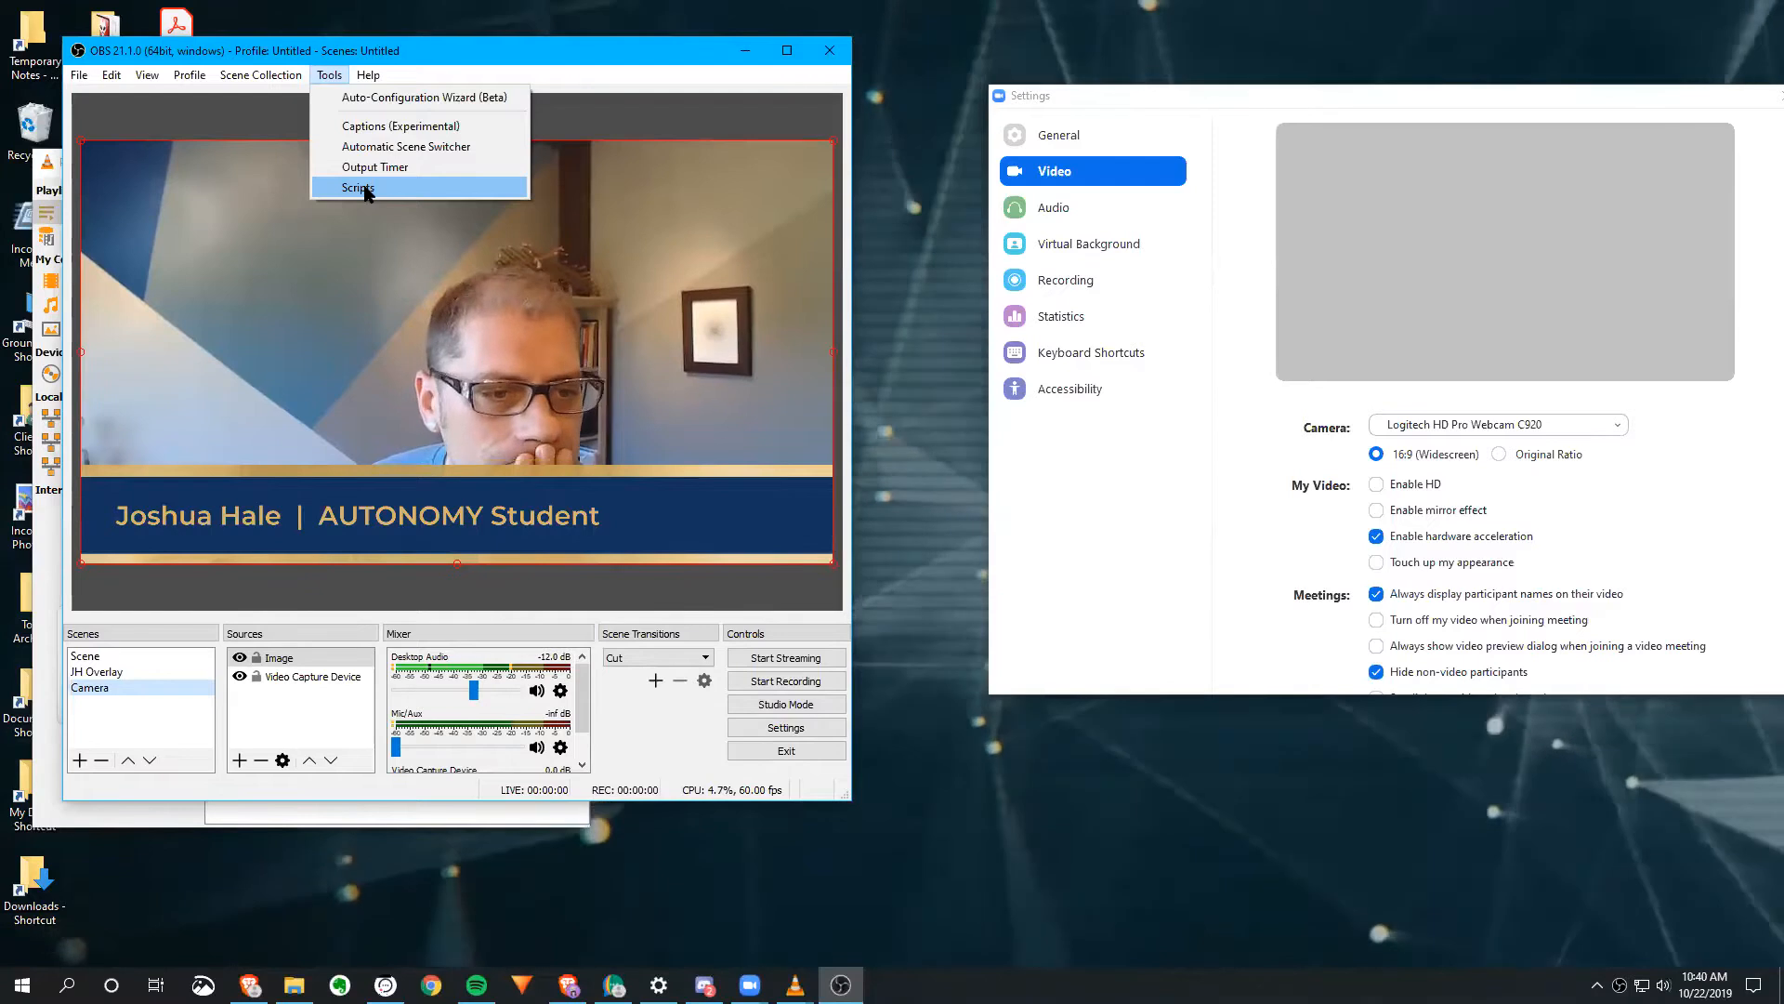
mouse_move(265, 79)
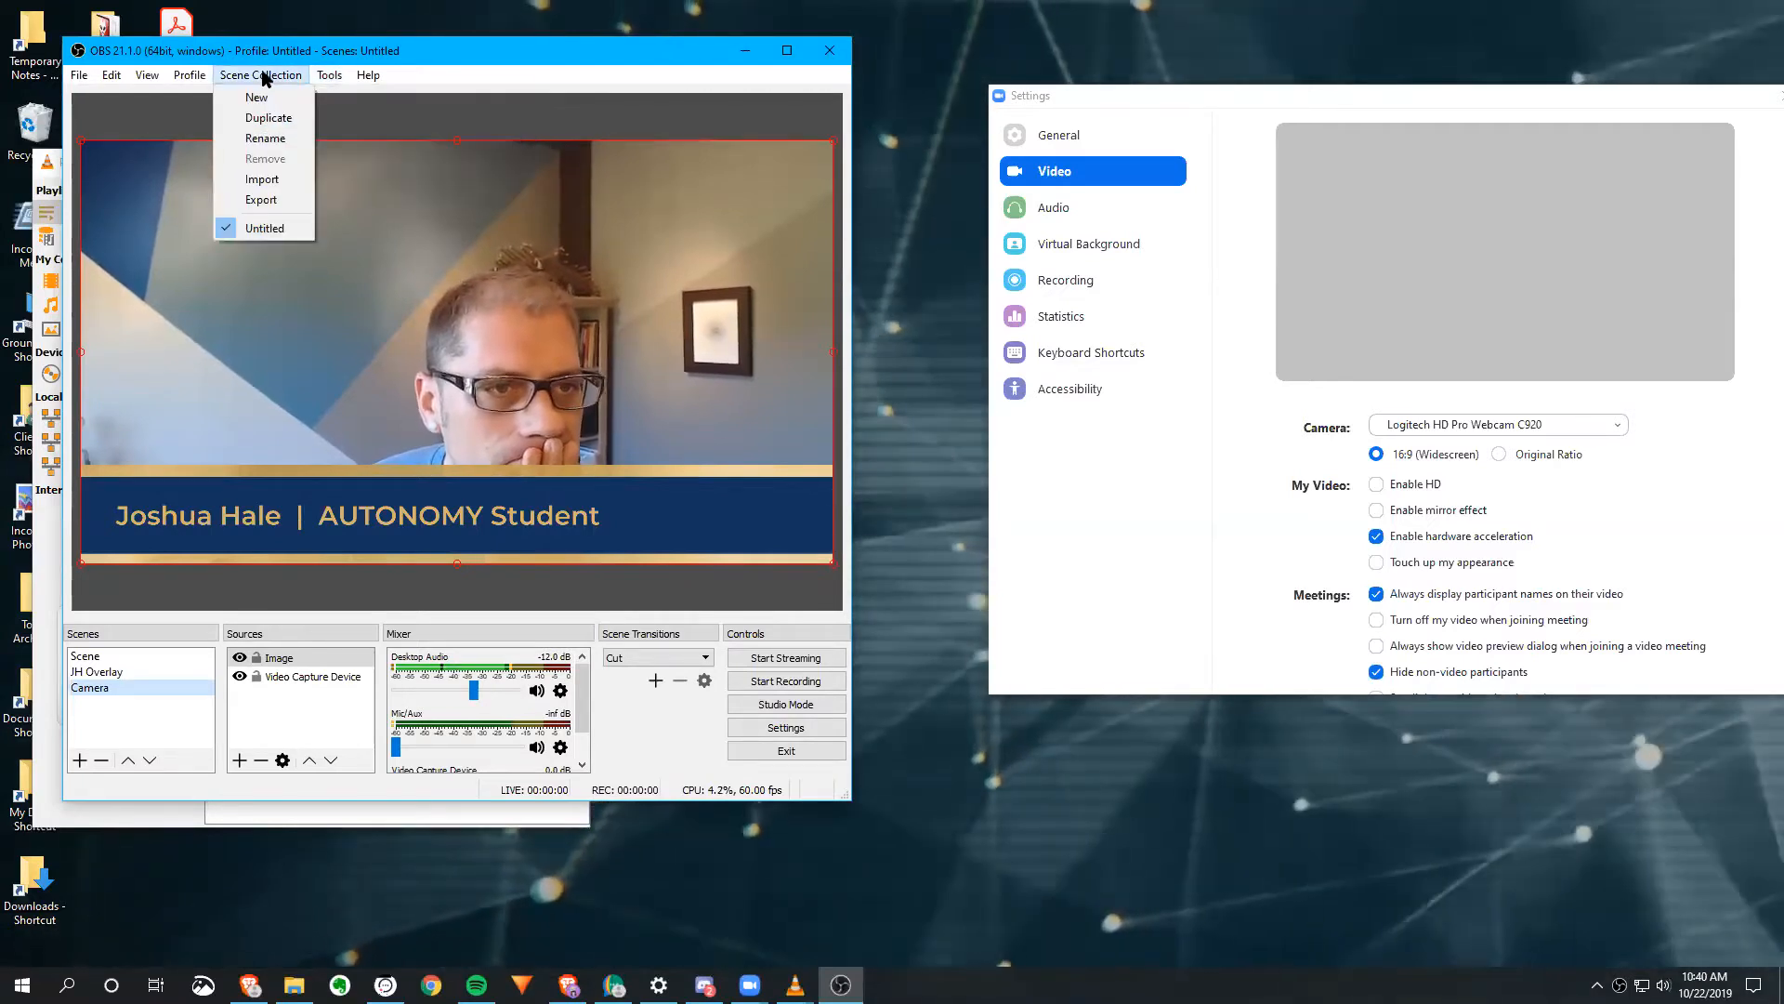
mouse_move(328, 79)
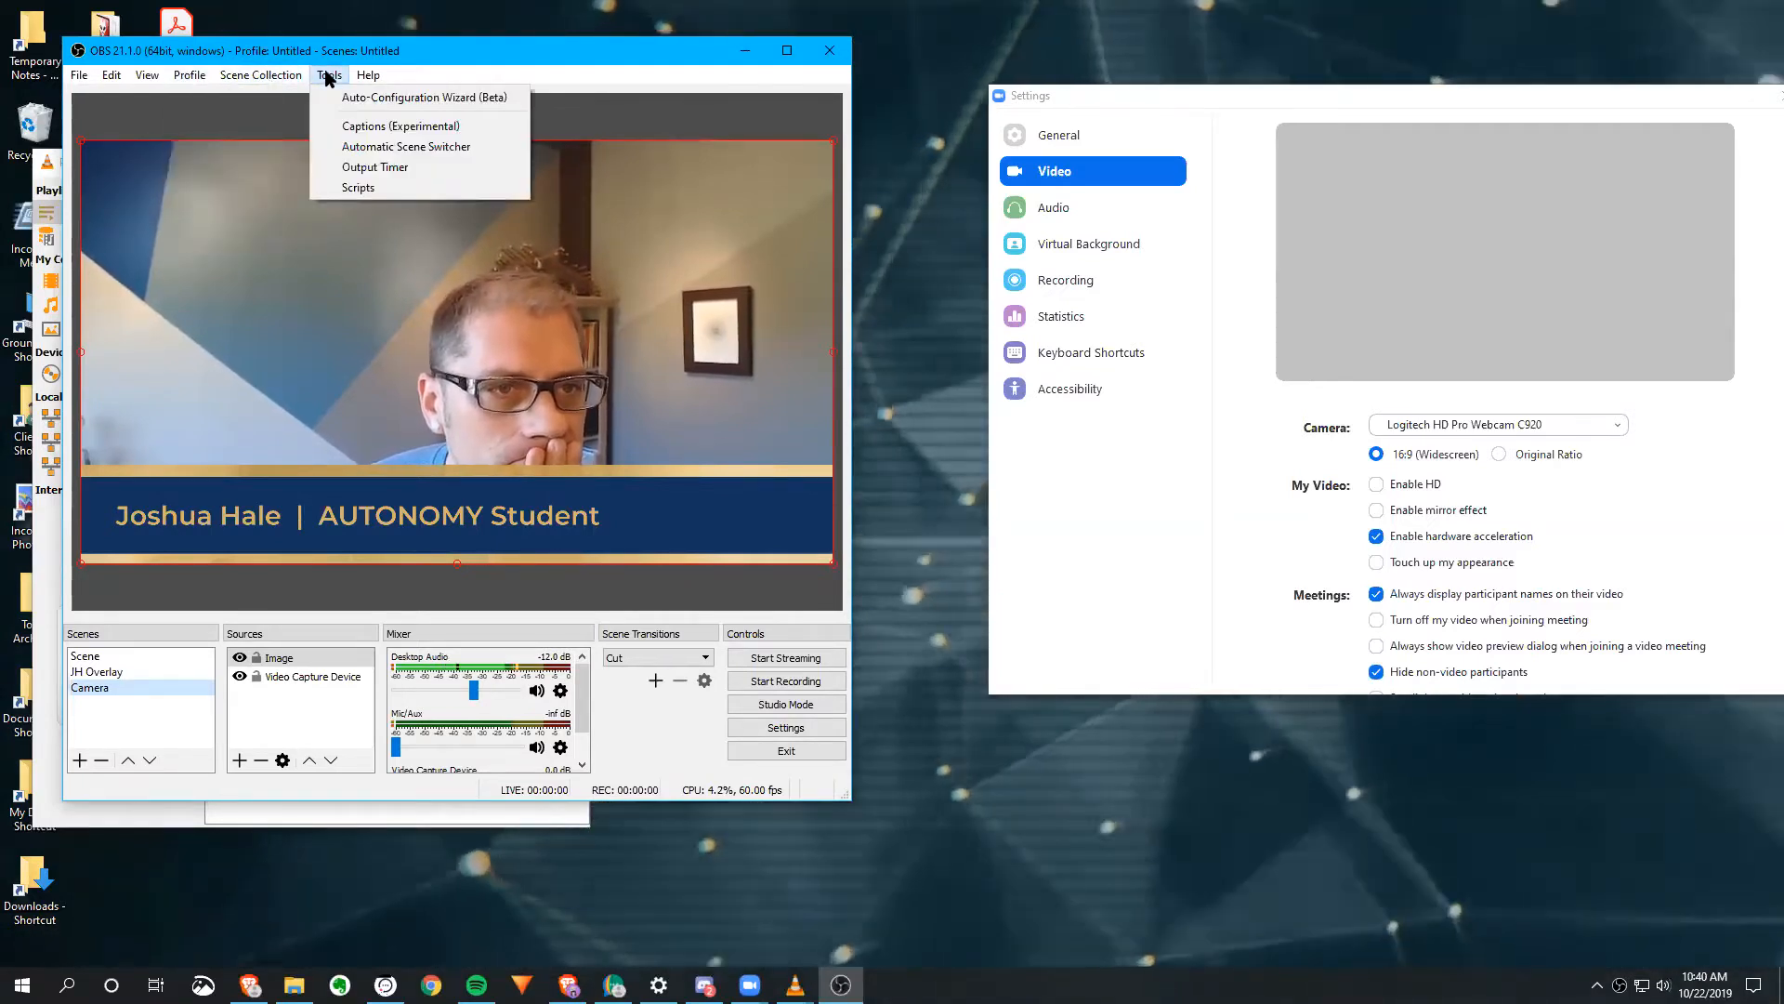
click(358, 187)
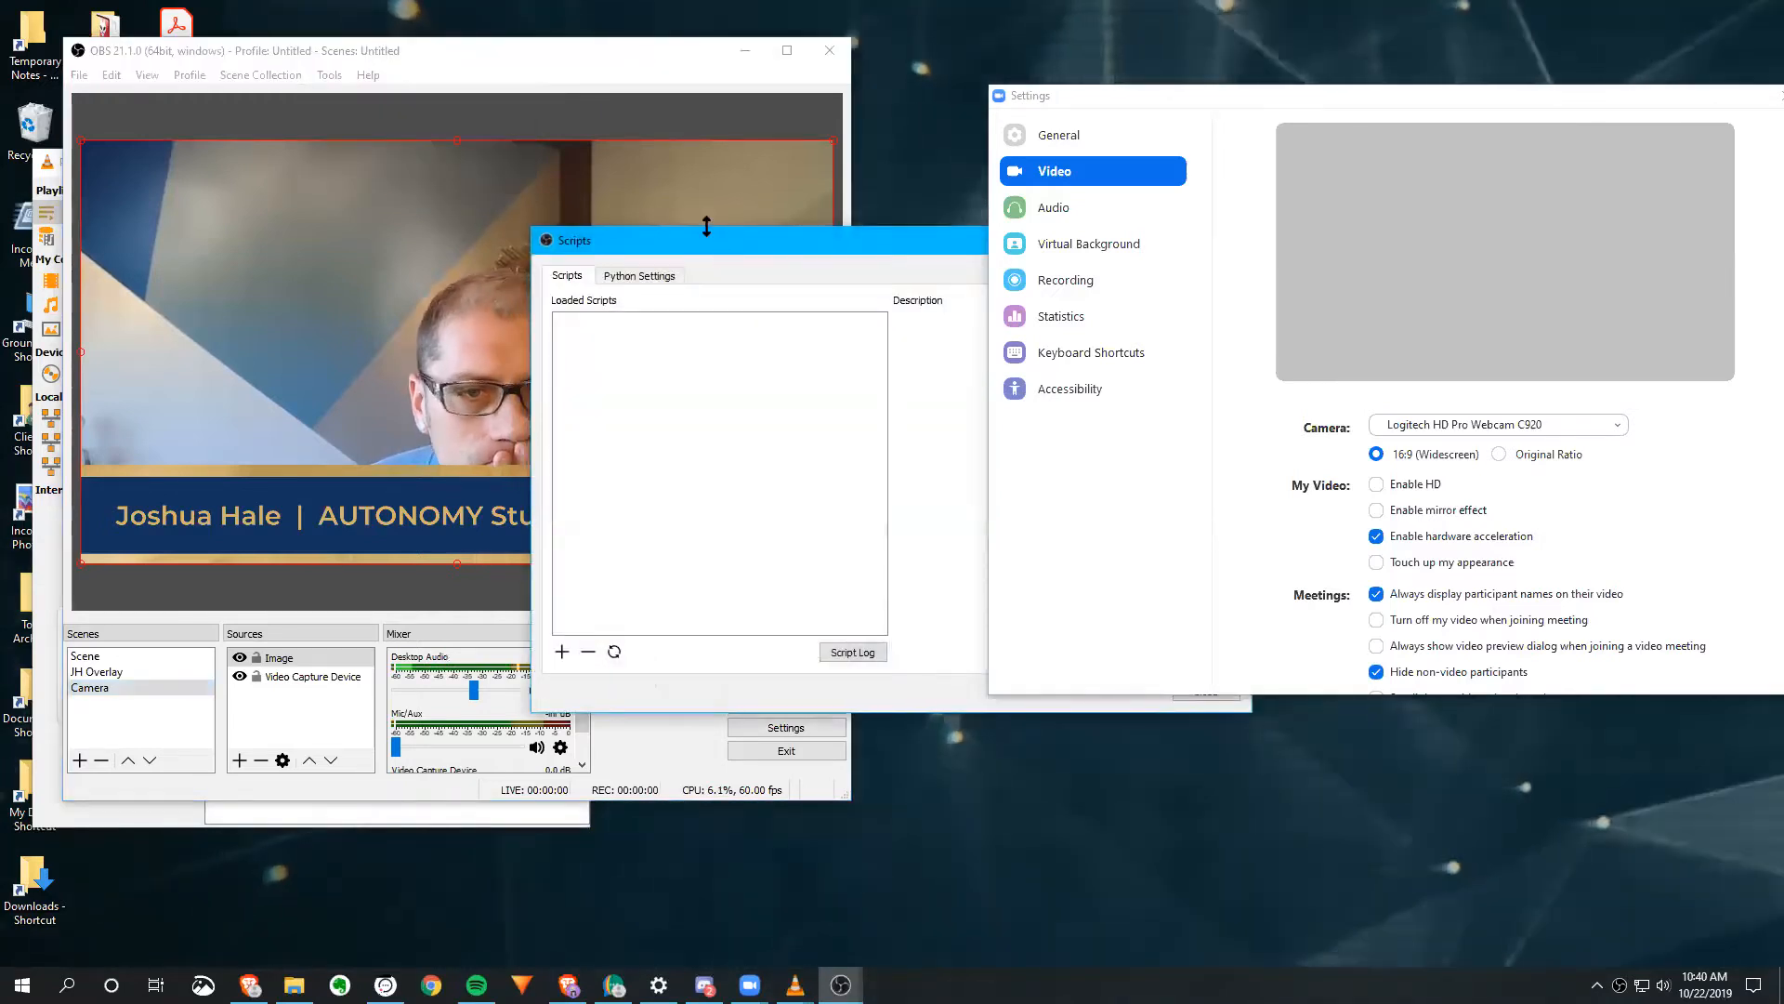
Step: Move and close the Scripts window, then check the Output Timer among the OBS tools and close it
drag(707, 226, 692, 212)
click(468, 245)
drag(493, 223, 389, 213)
click(825, 202)
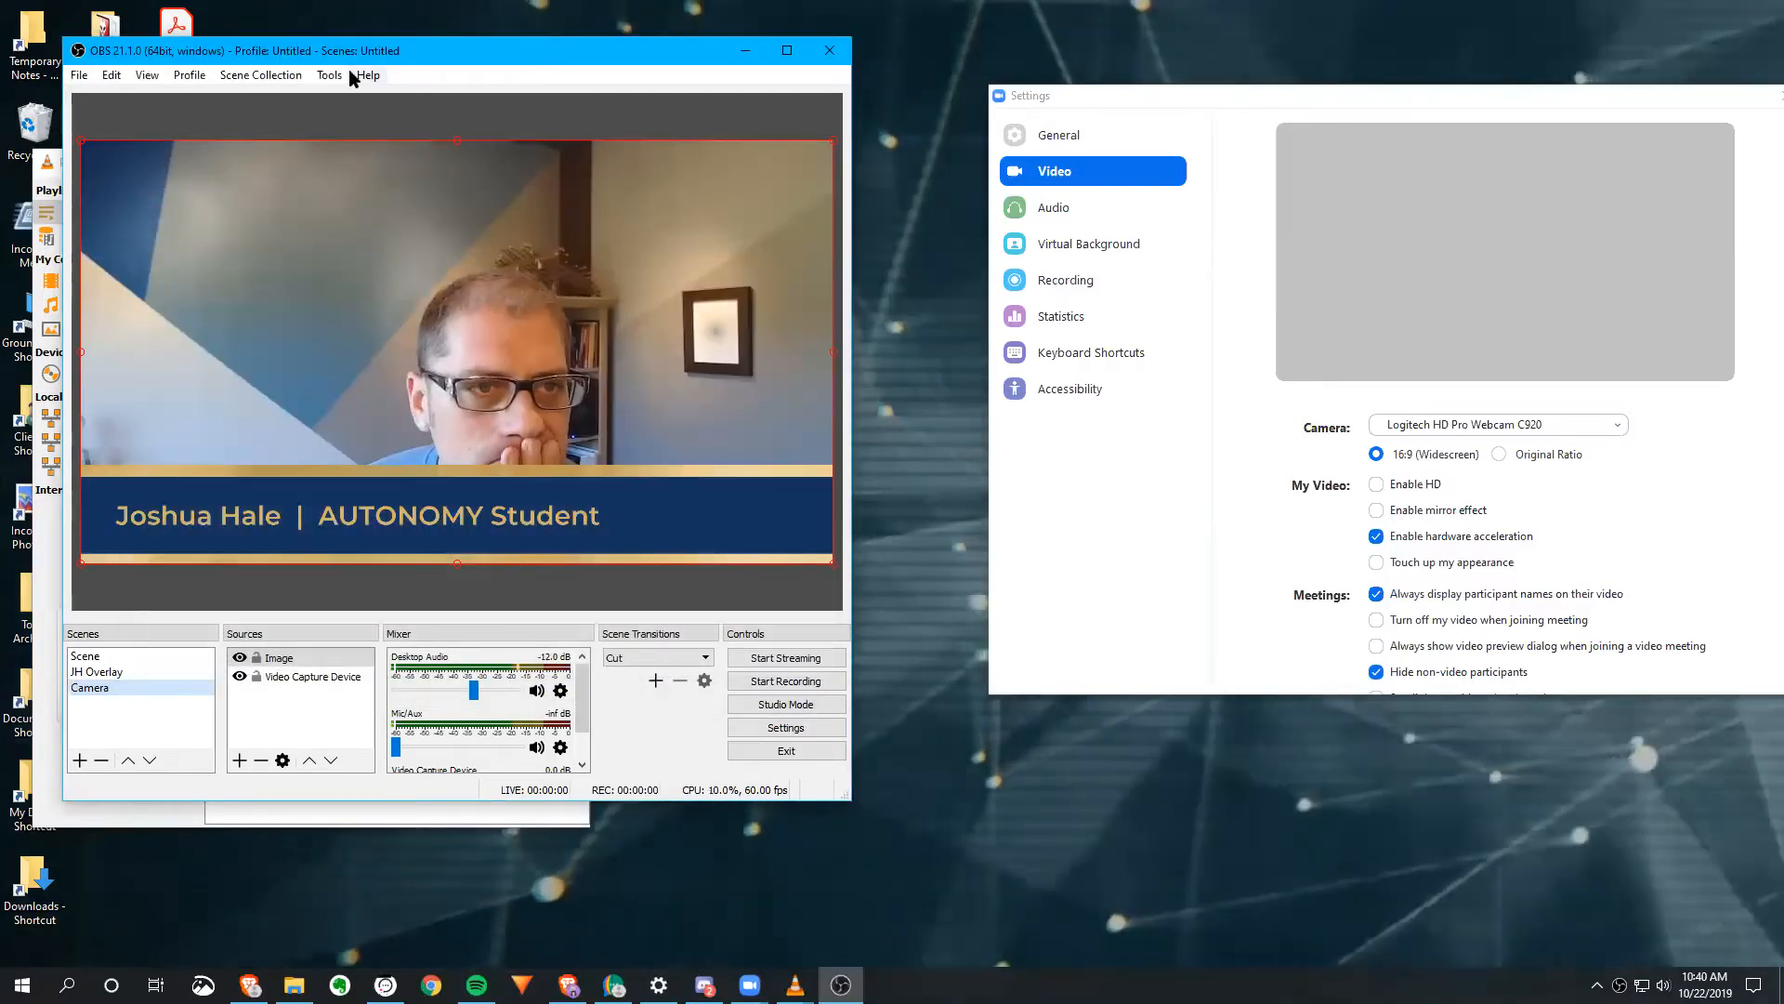
click(329, 76)
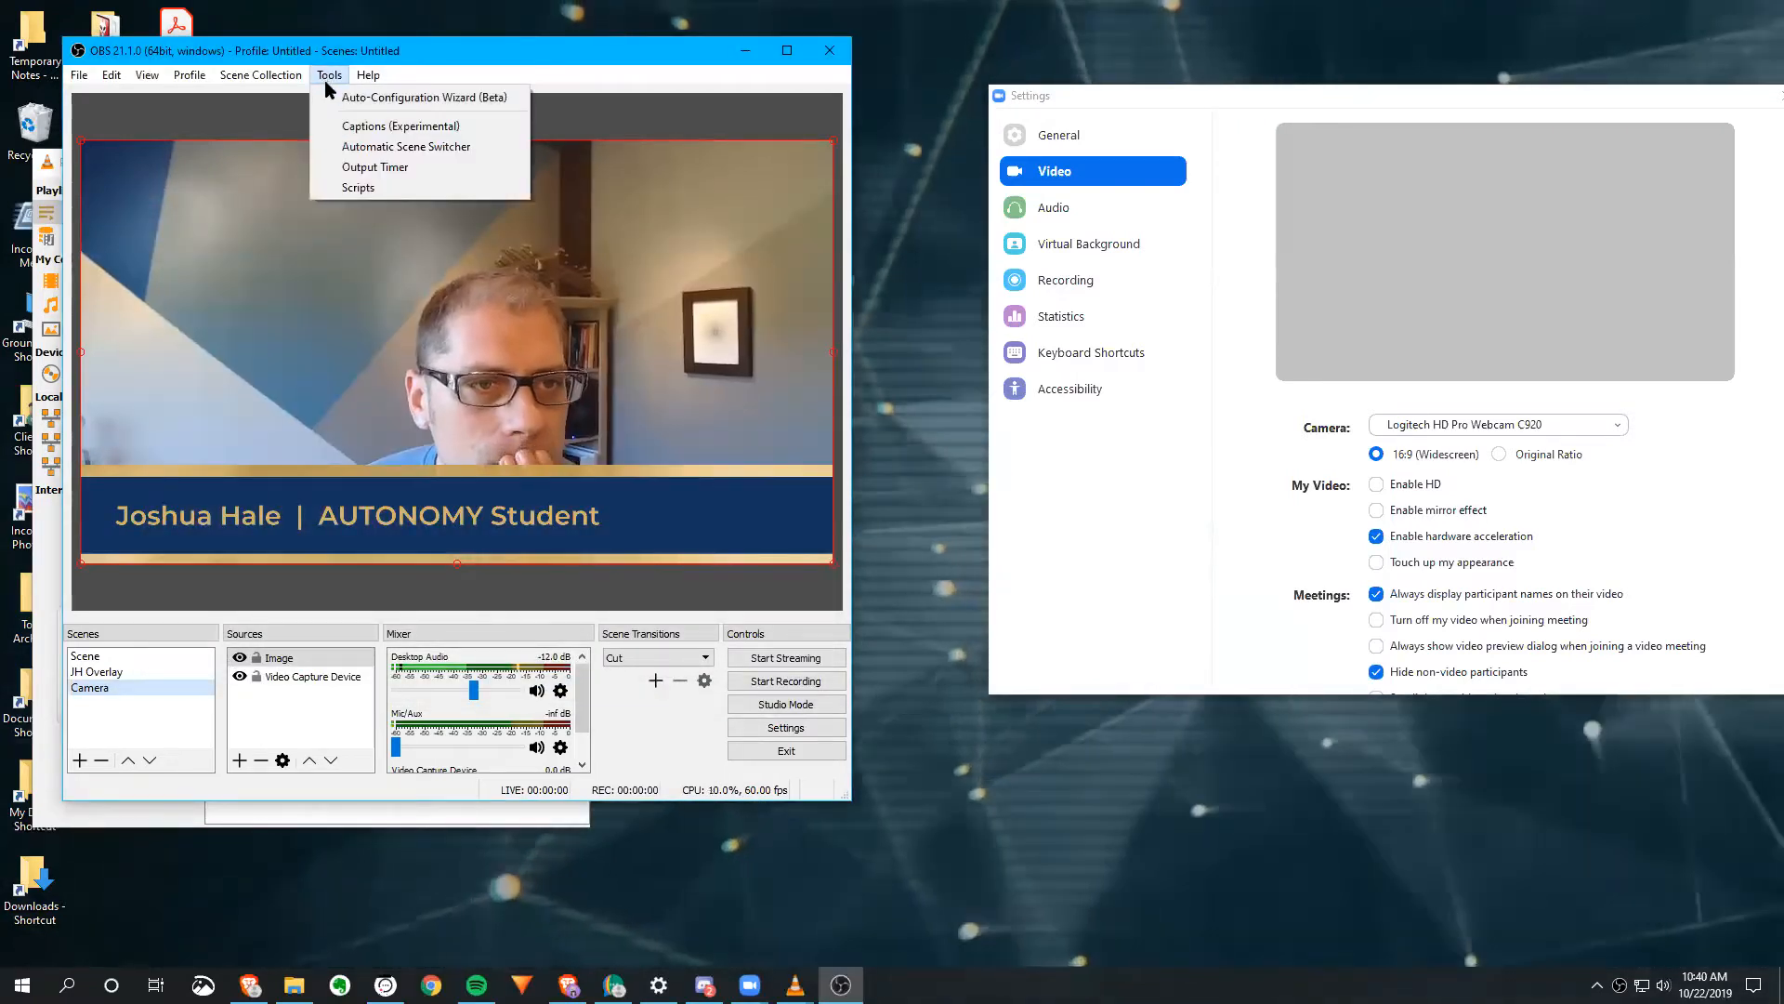
click(360, 166)
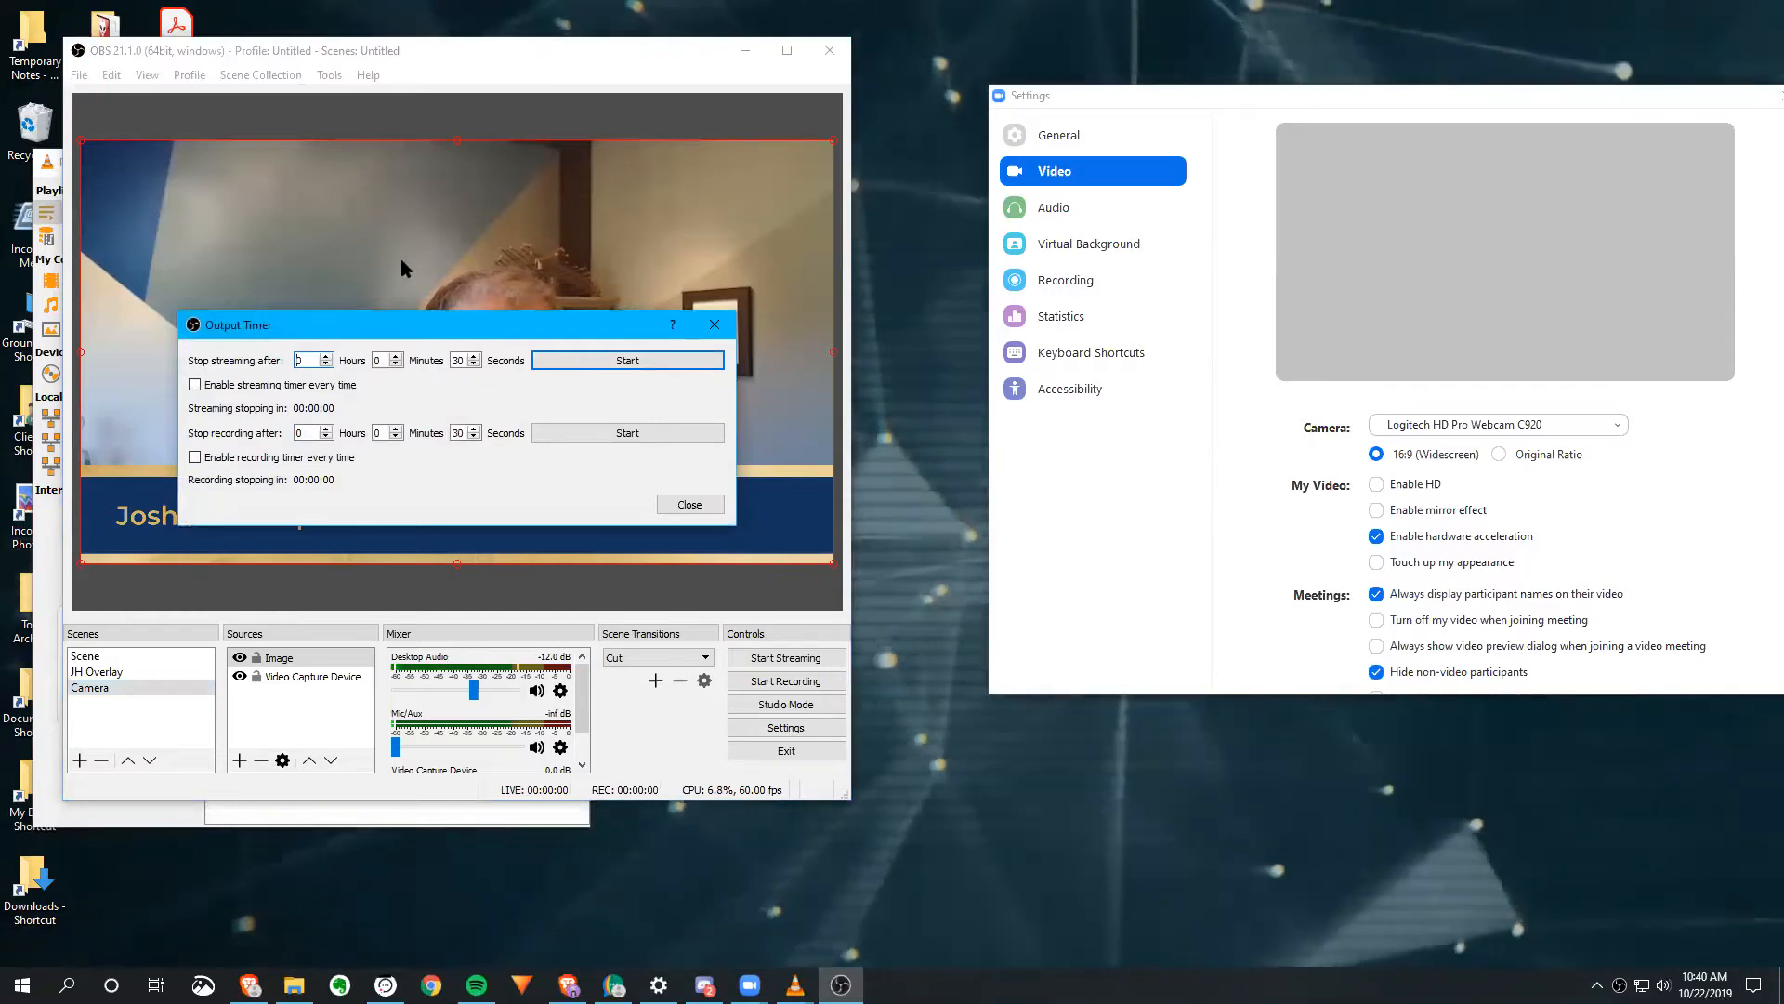
click(715, 325)
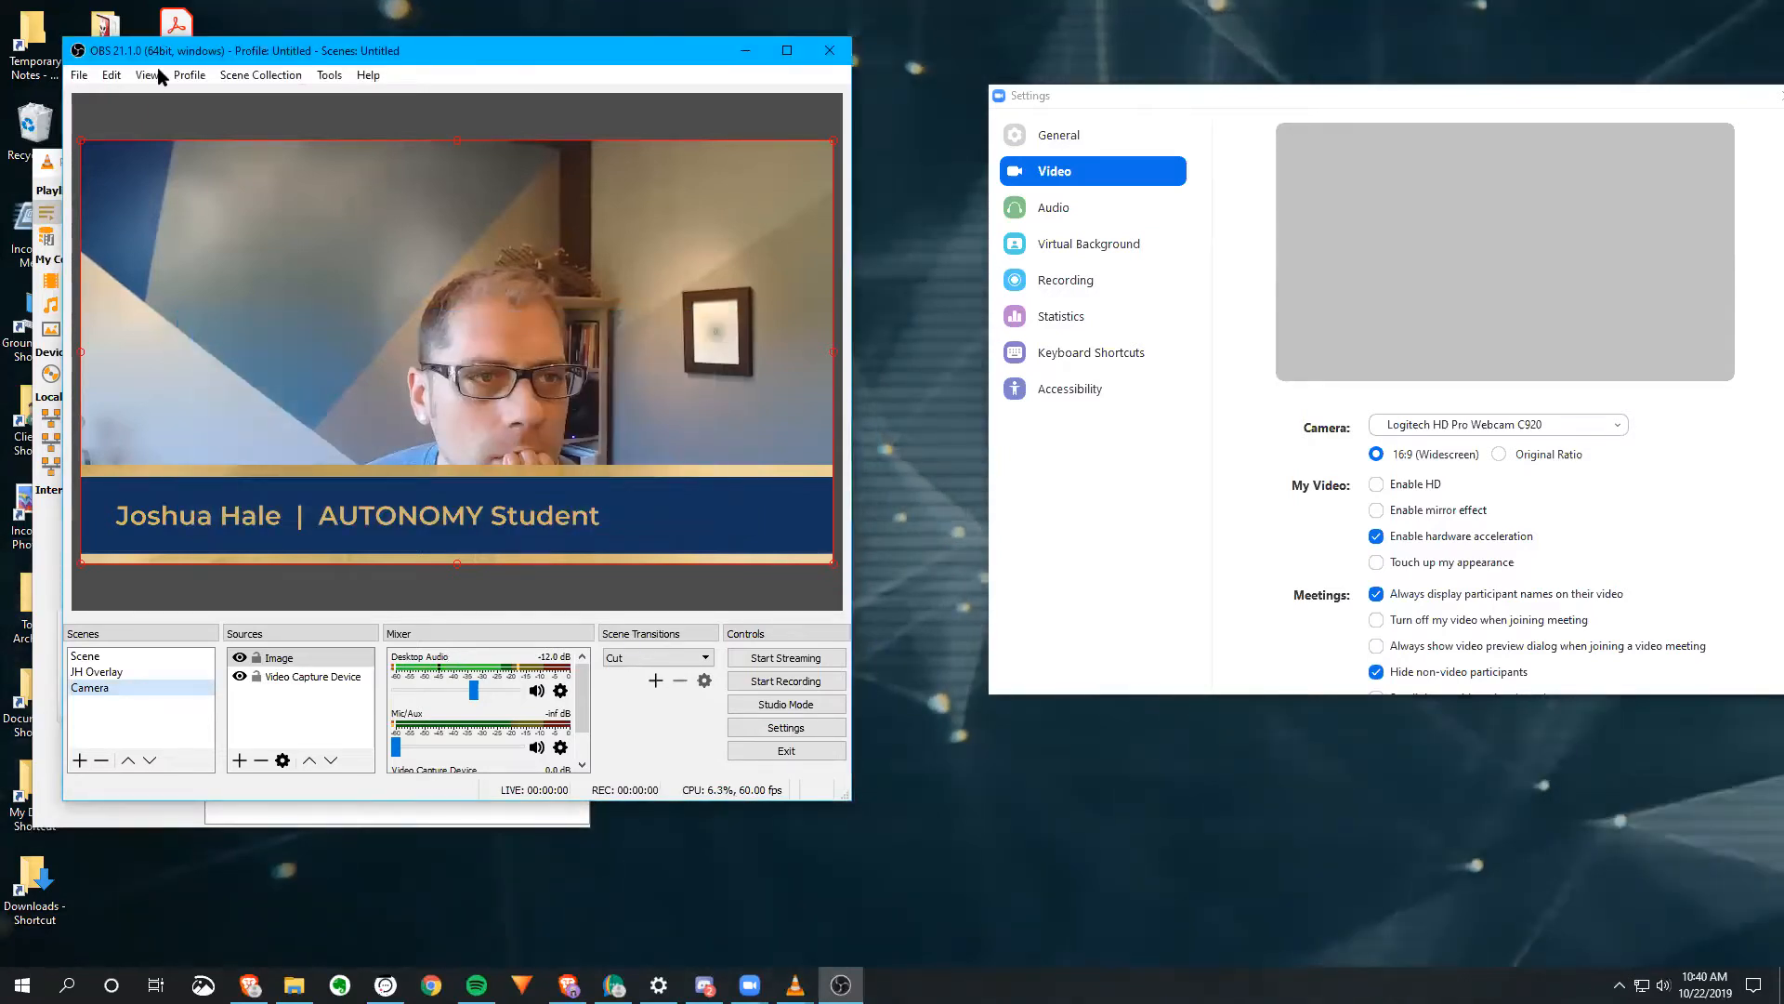
Step: Look through the OBS view, edit, profile and scene collection commands for a virtual camera option
click(147, 79)
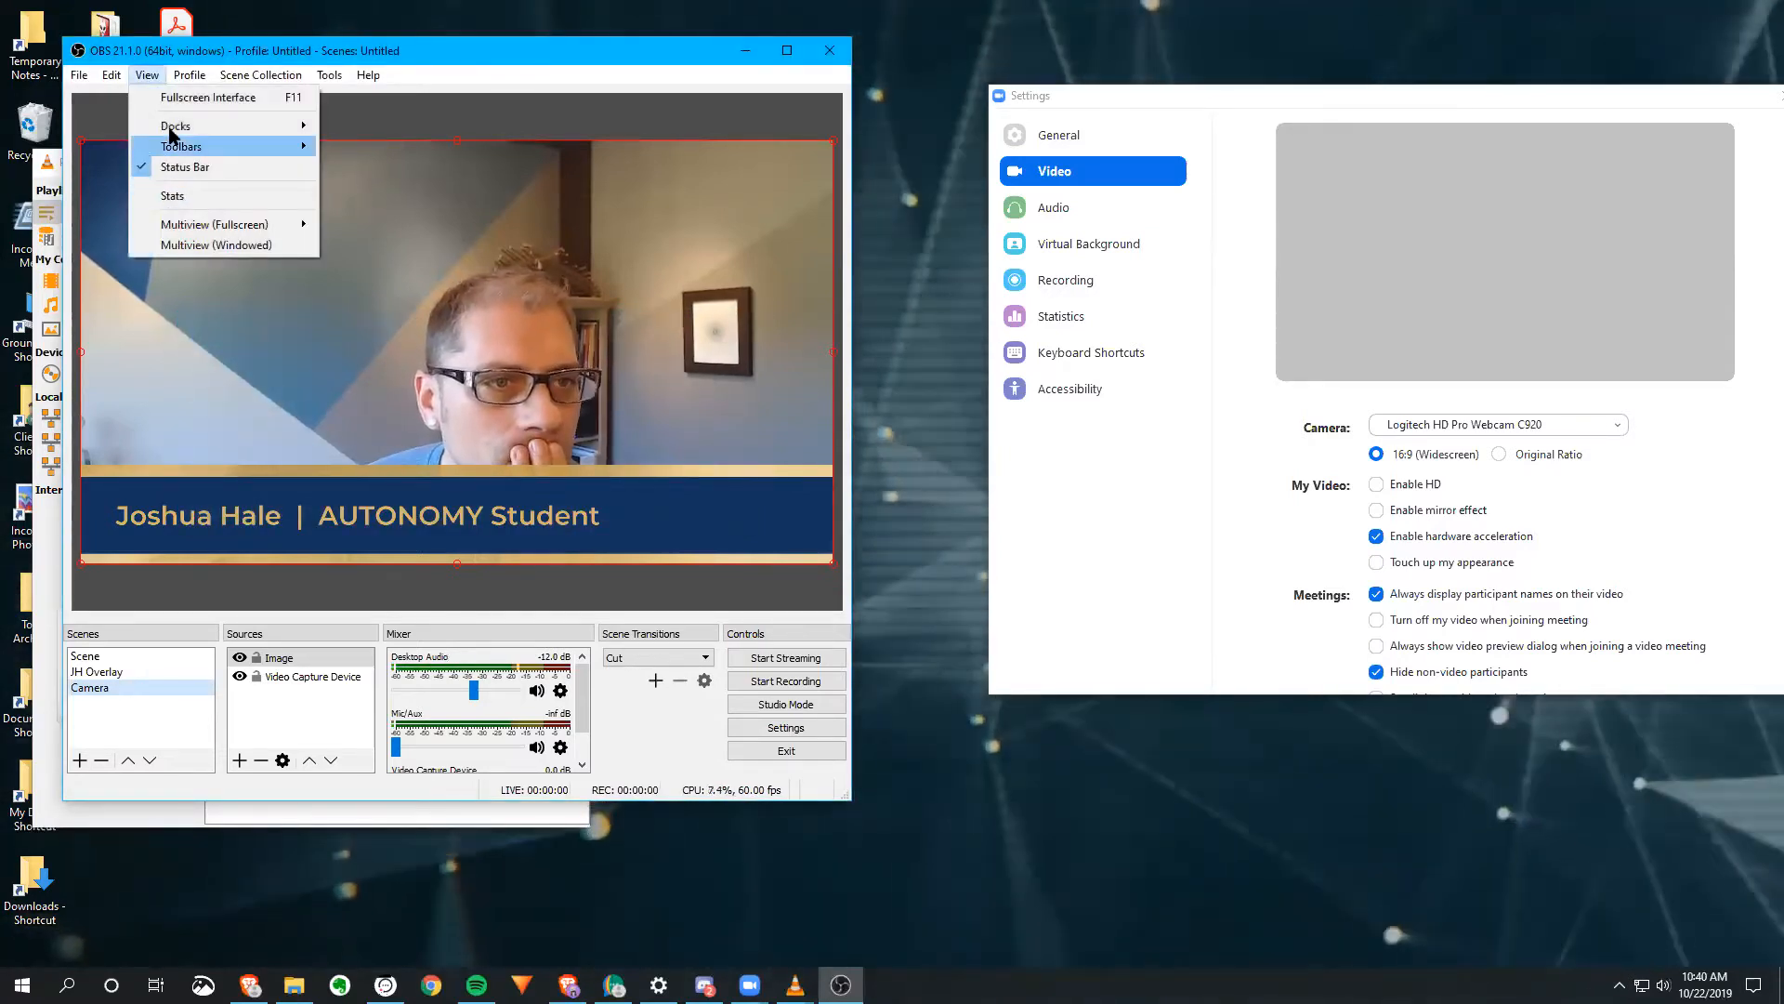
mouse_move(305, 135)
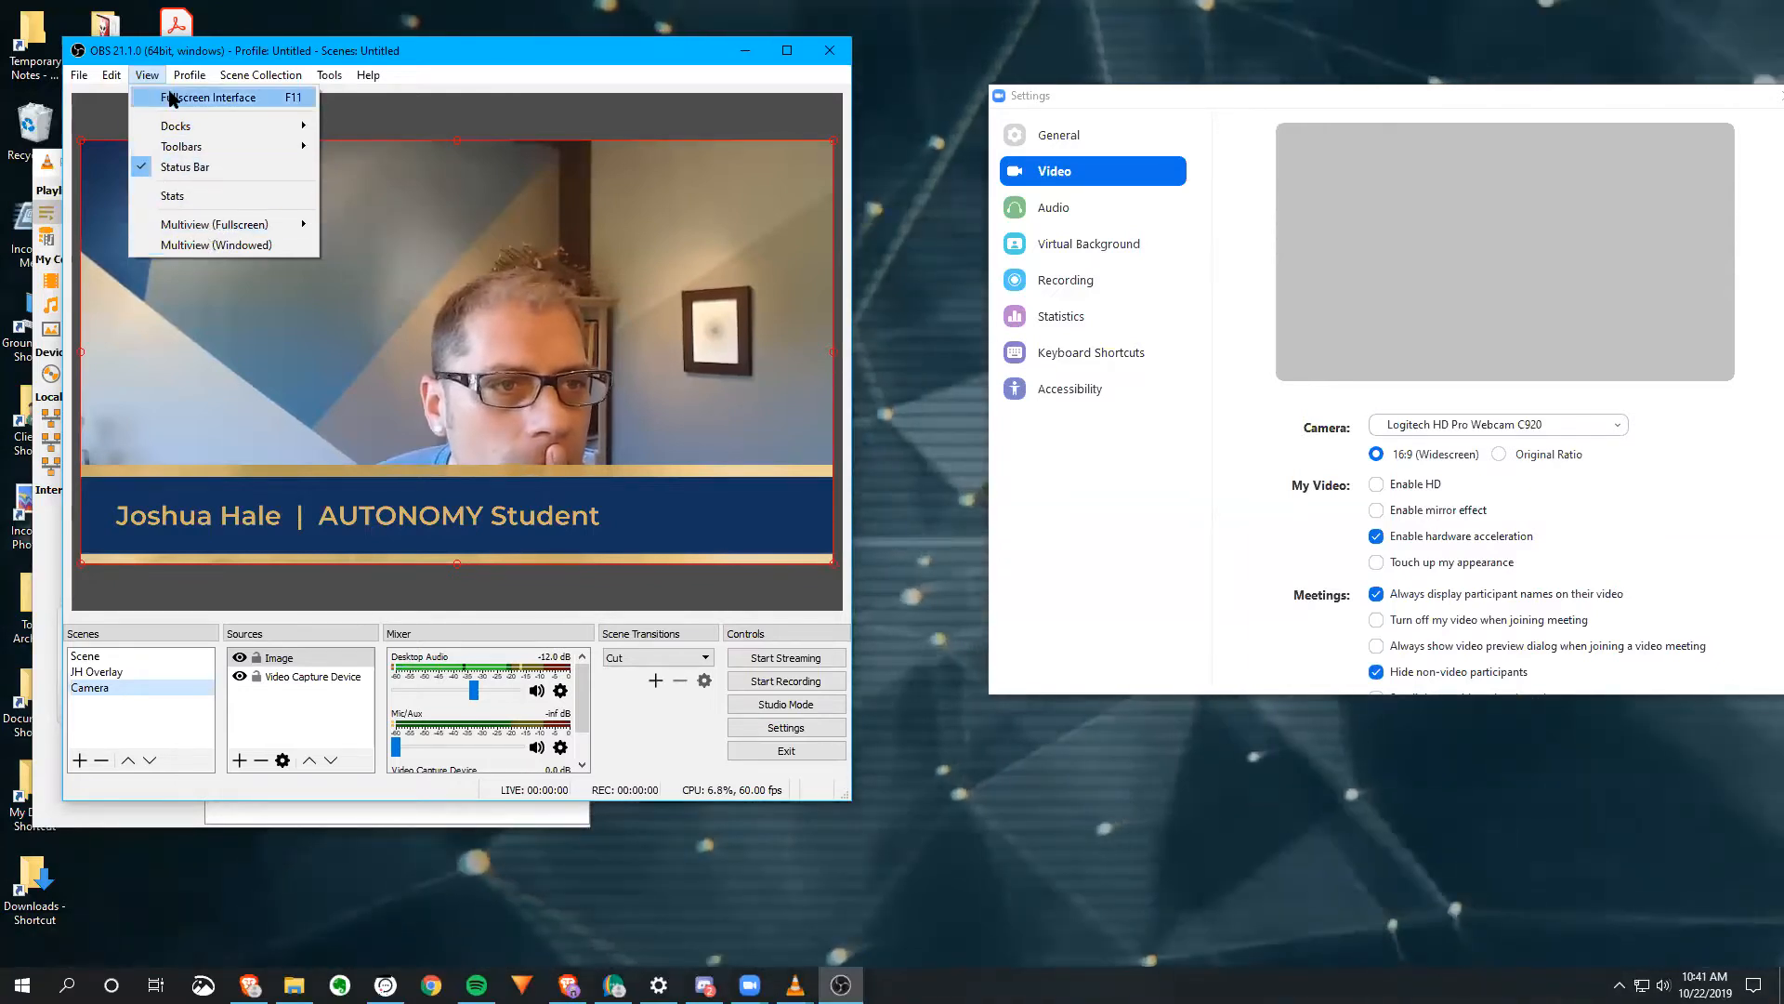
mouse_move(99, 78)
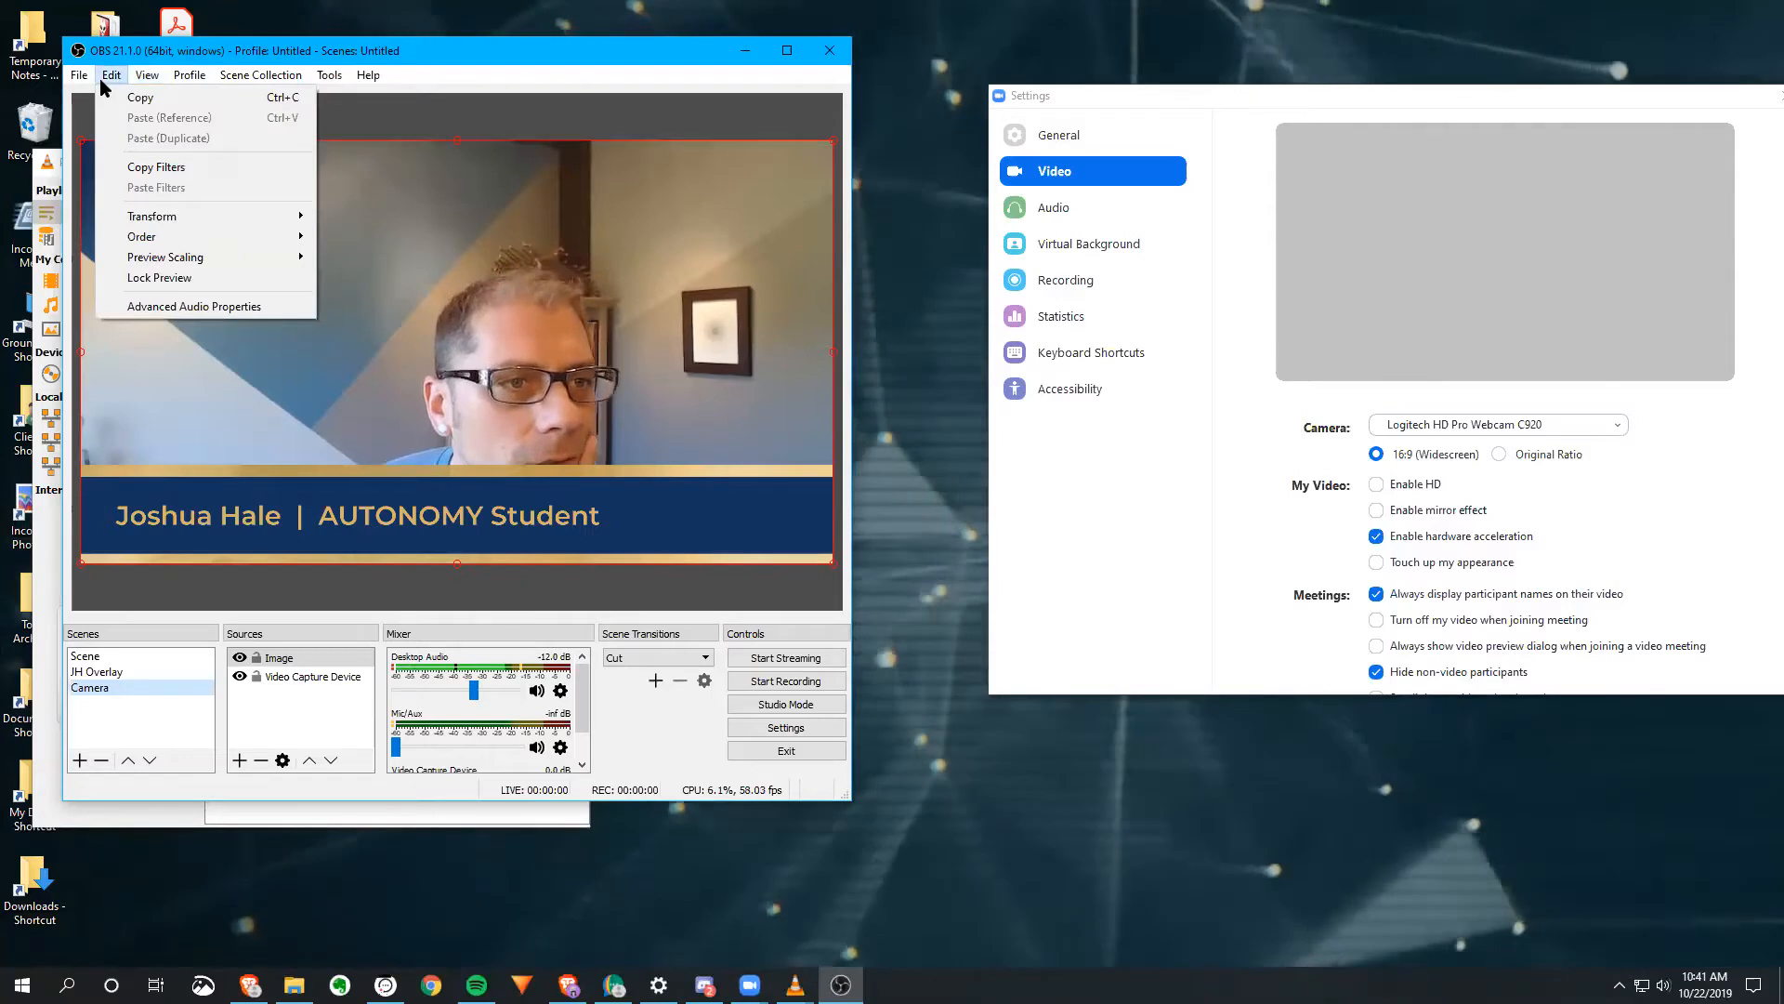
mouse_move(247, 83)
mouse_move(192, 82)
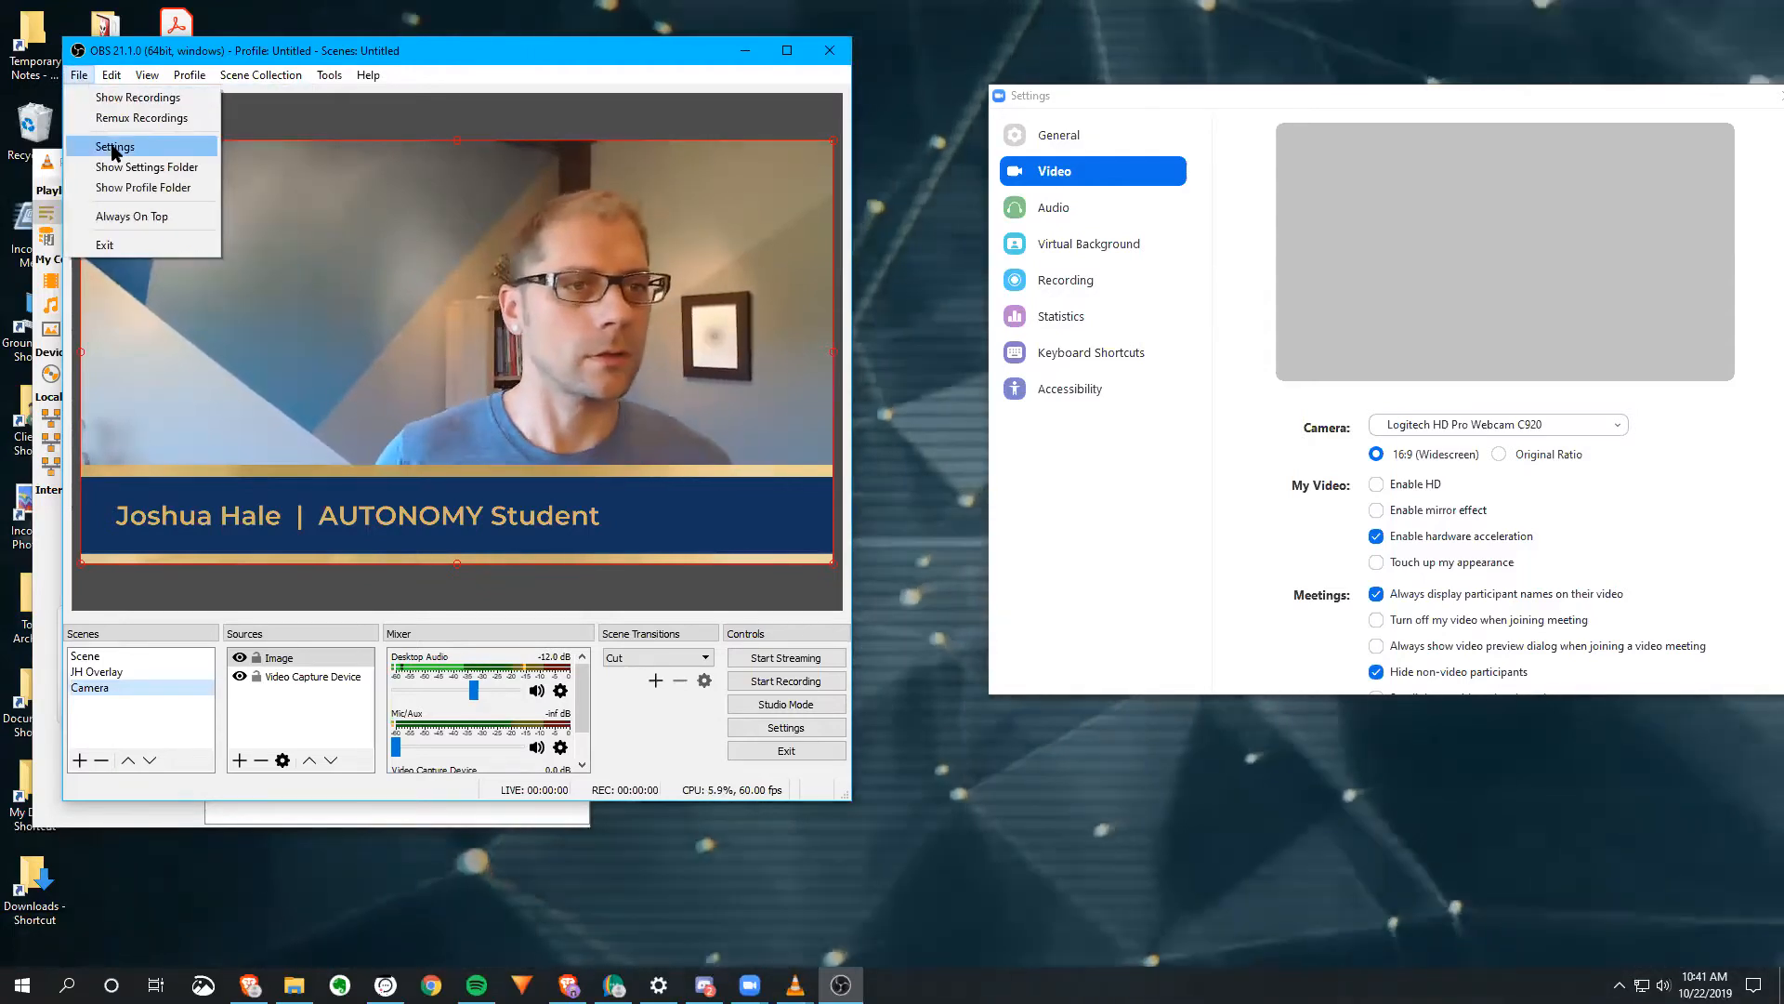
Step: Open the OBS settings and inspect the Stream, Output, Audio and Video pages for virtual camera options
click(114, 148)
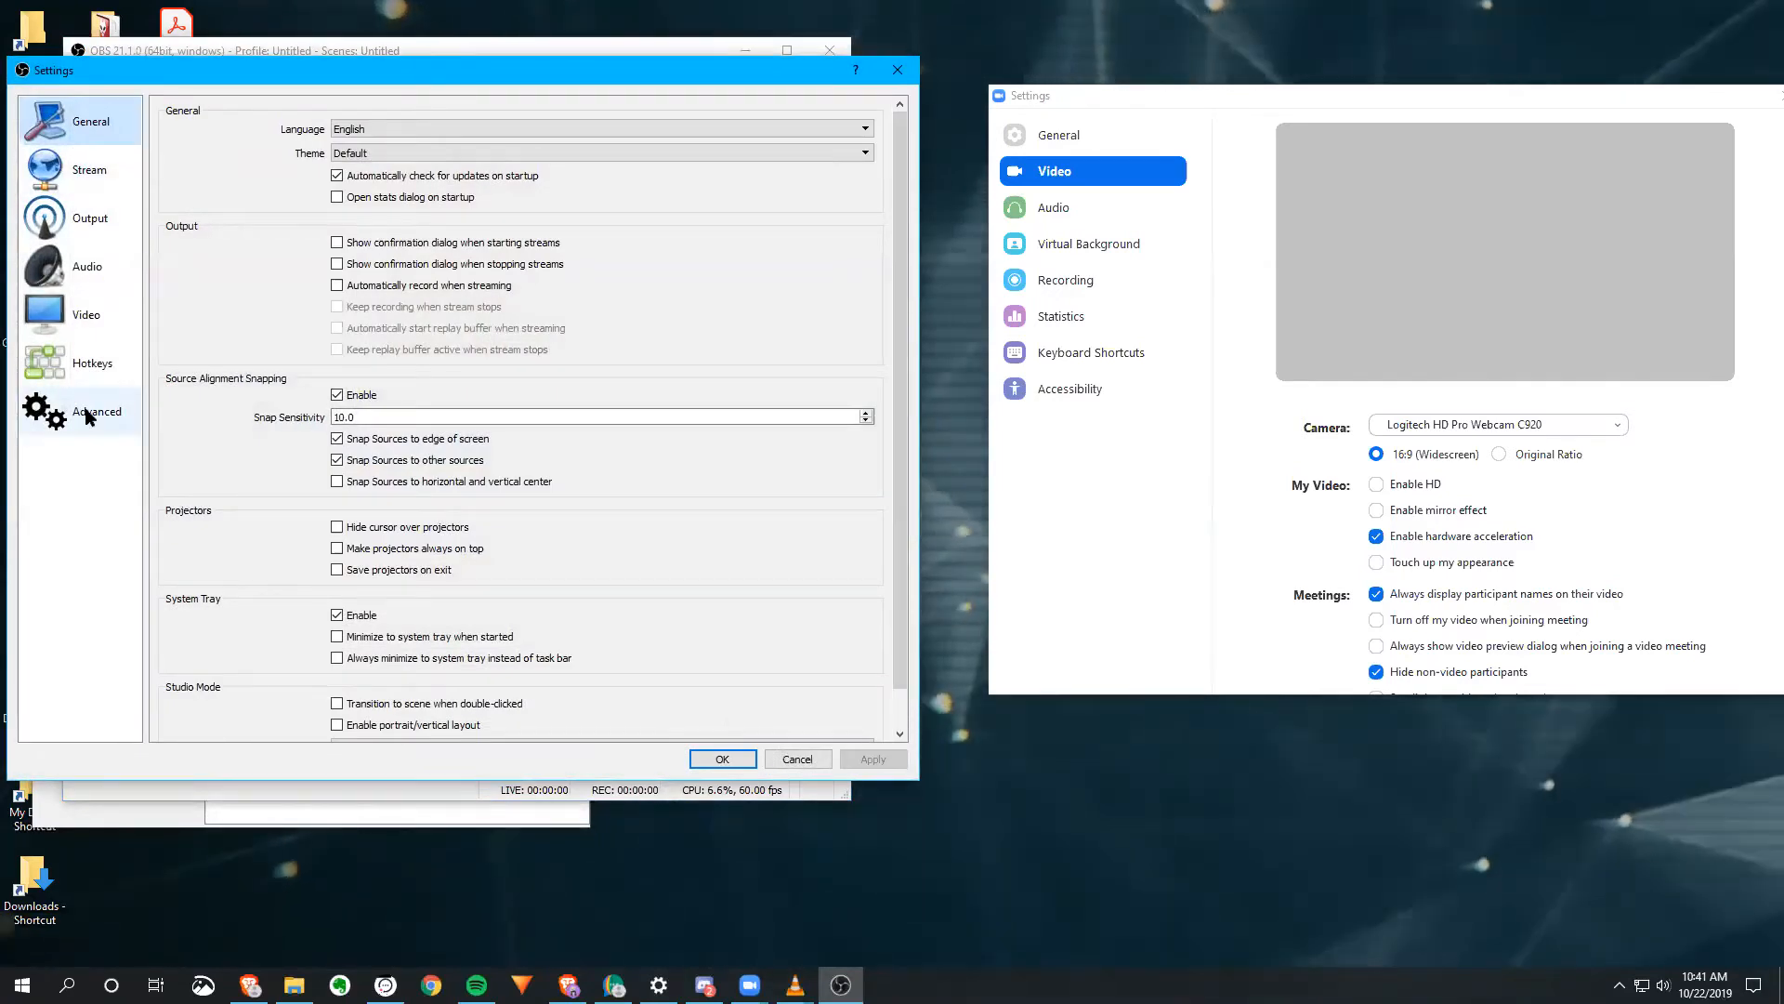
click(92, 169)
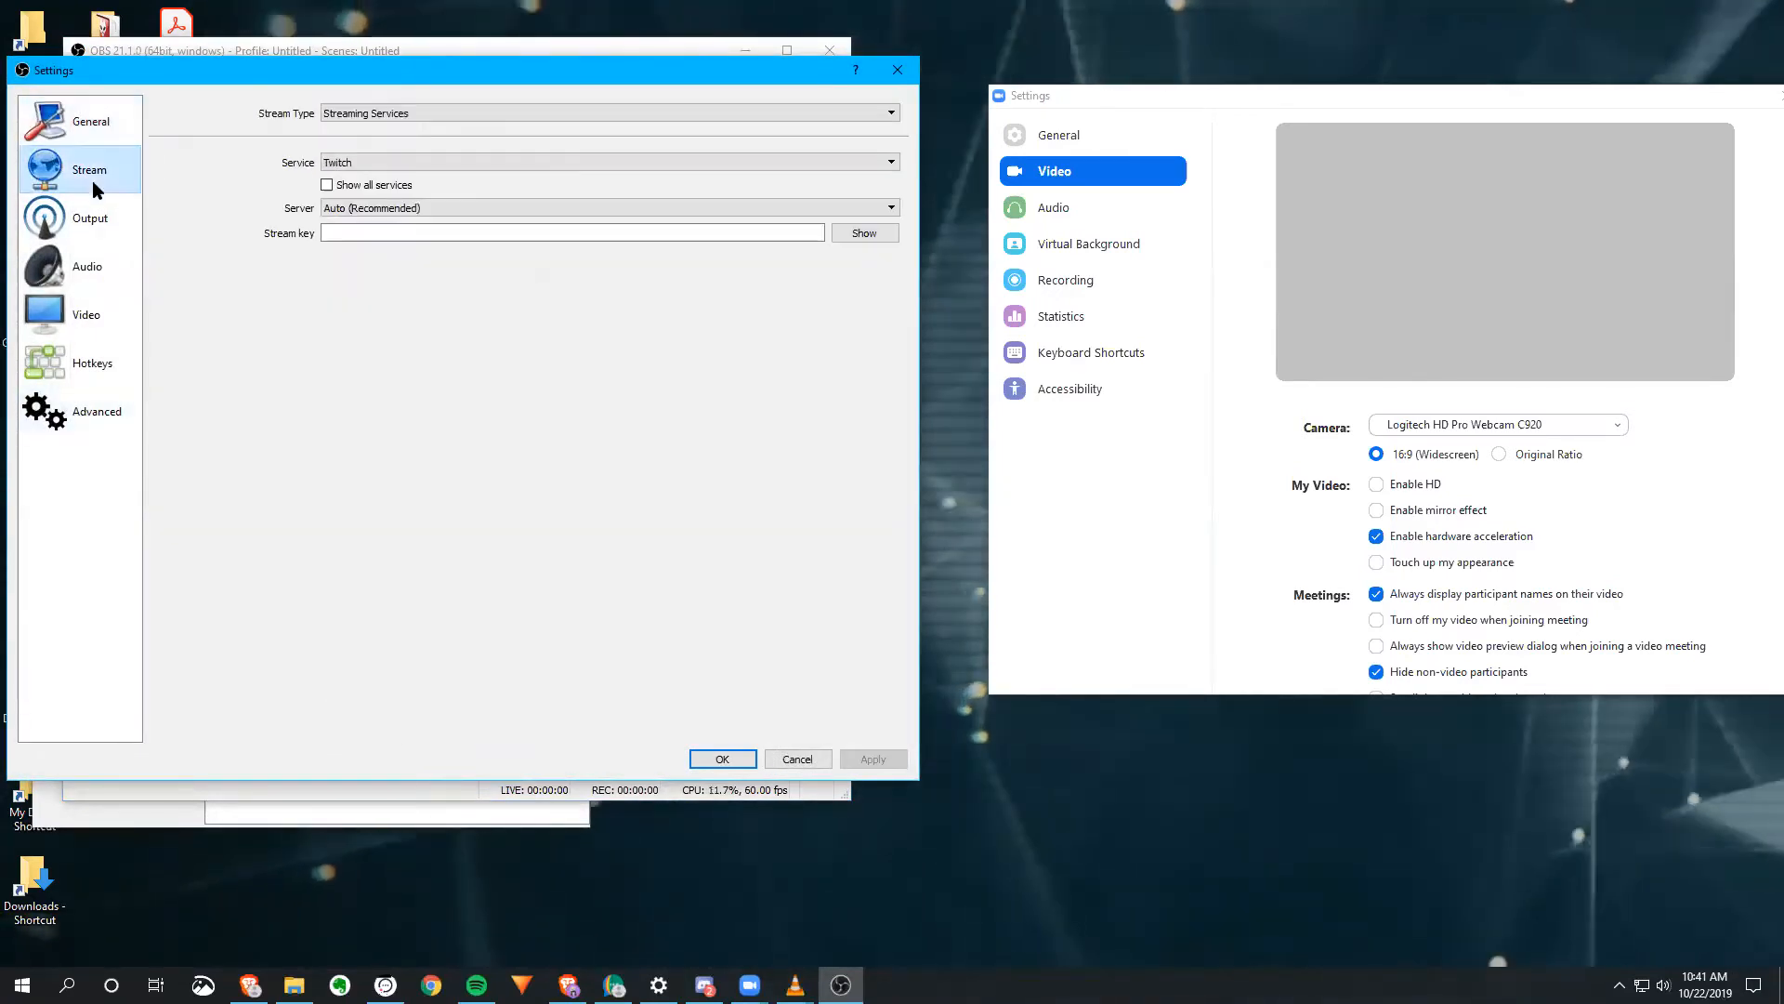
click(90, 231)
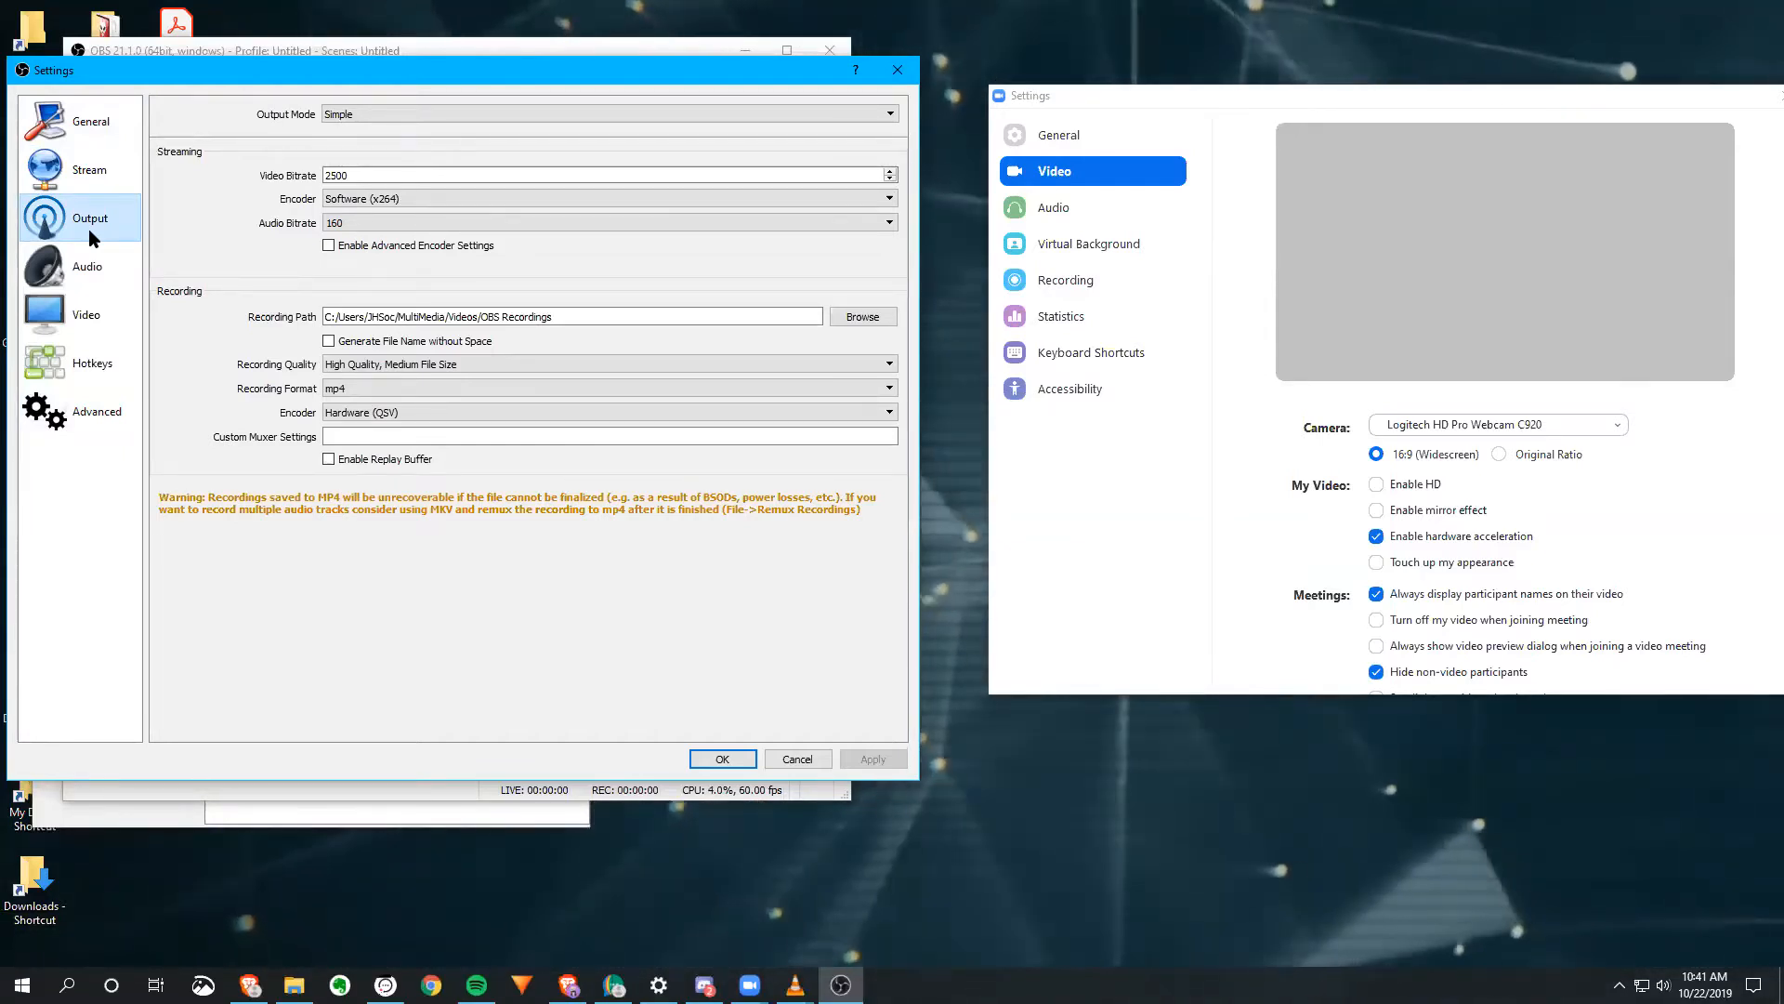
click(88, 279)
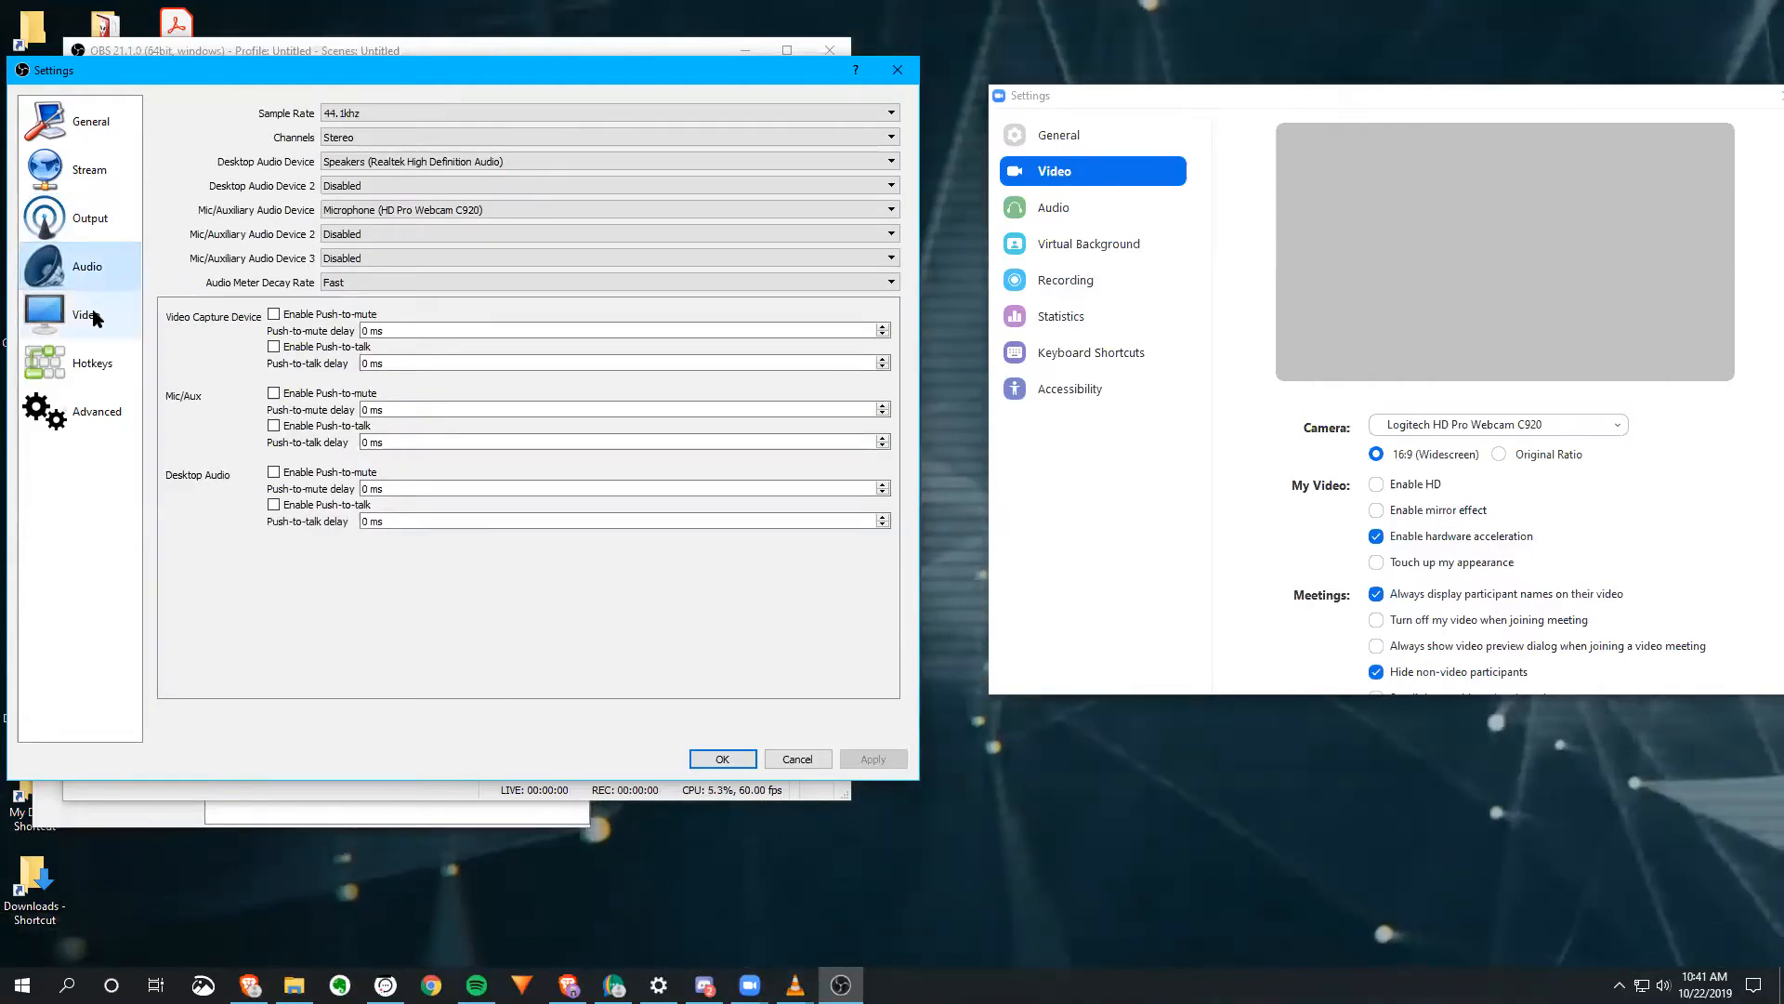
click(88, 316)
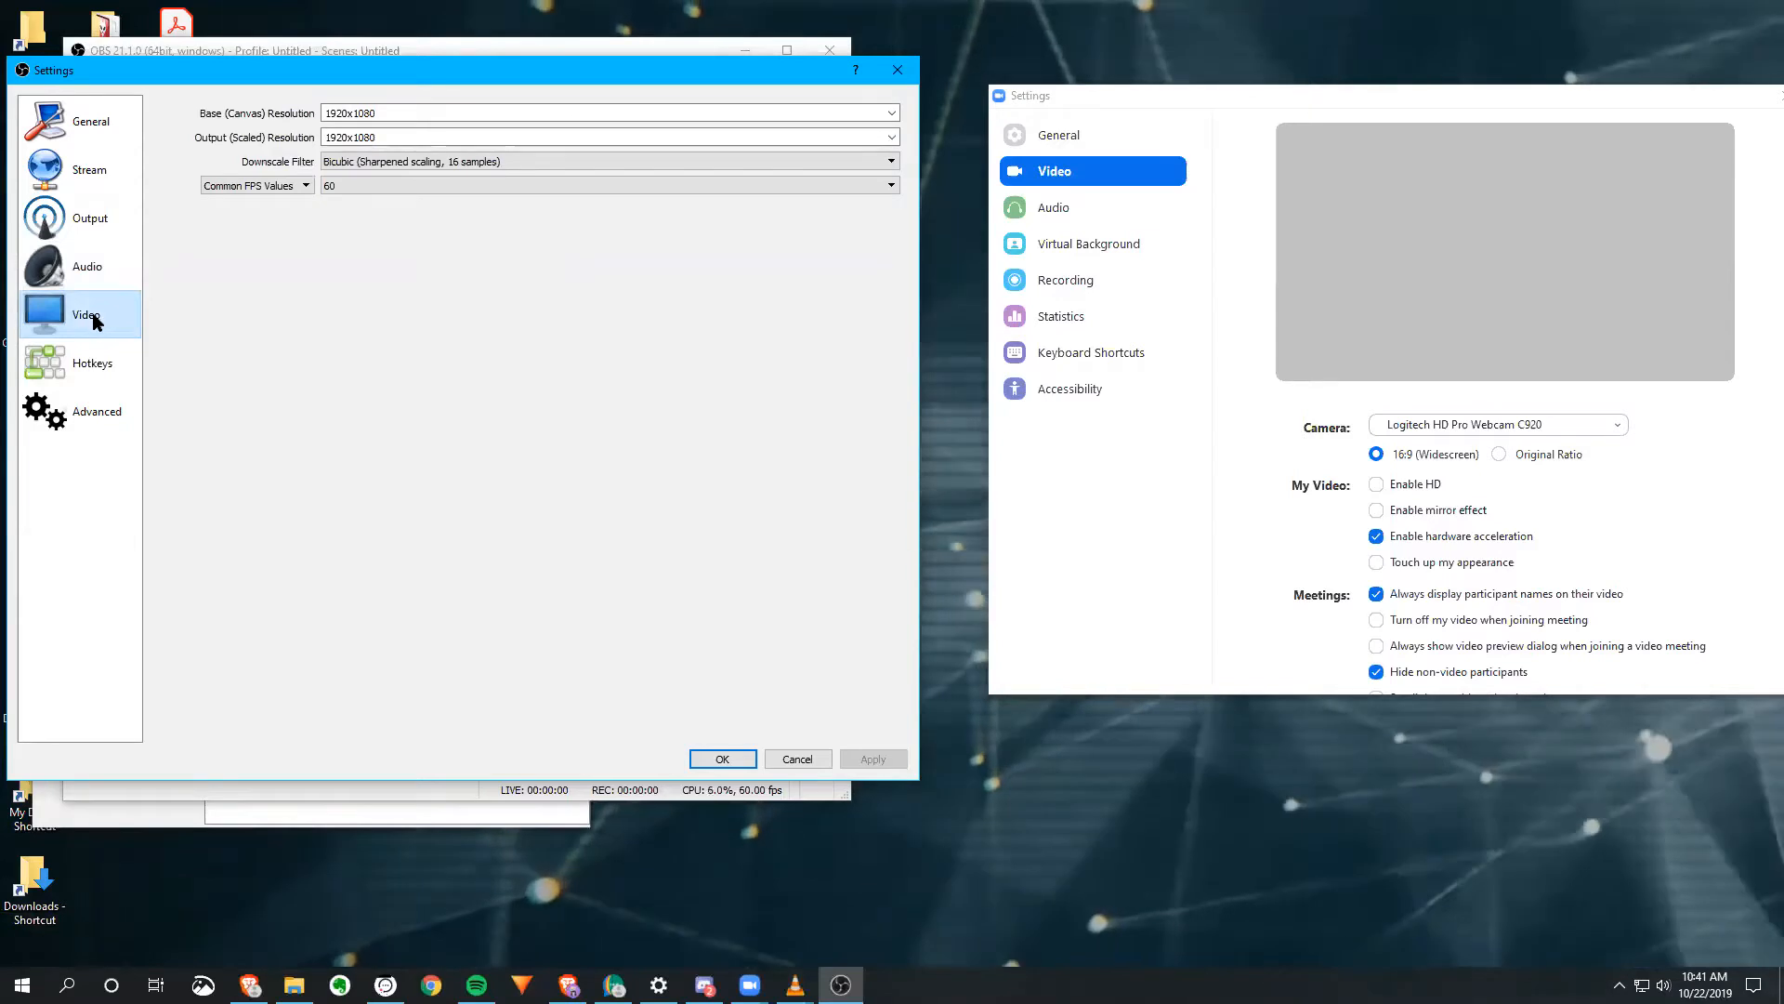
Step: Examine the Hotkeys list and the Advanced and General settings for virtual camera options, and close the settings
click(92, 365)
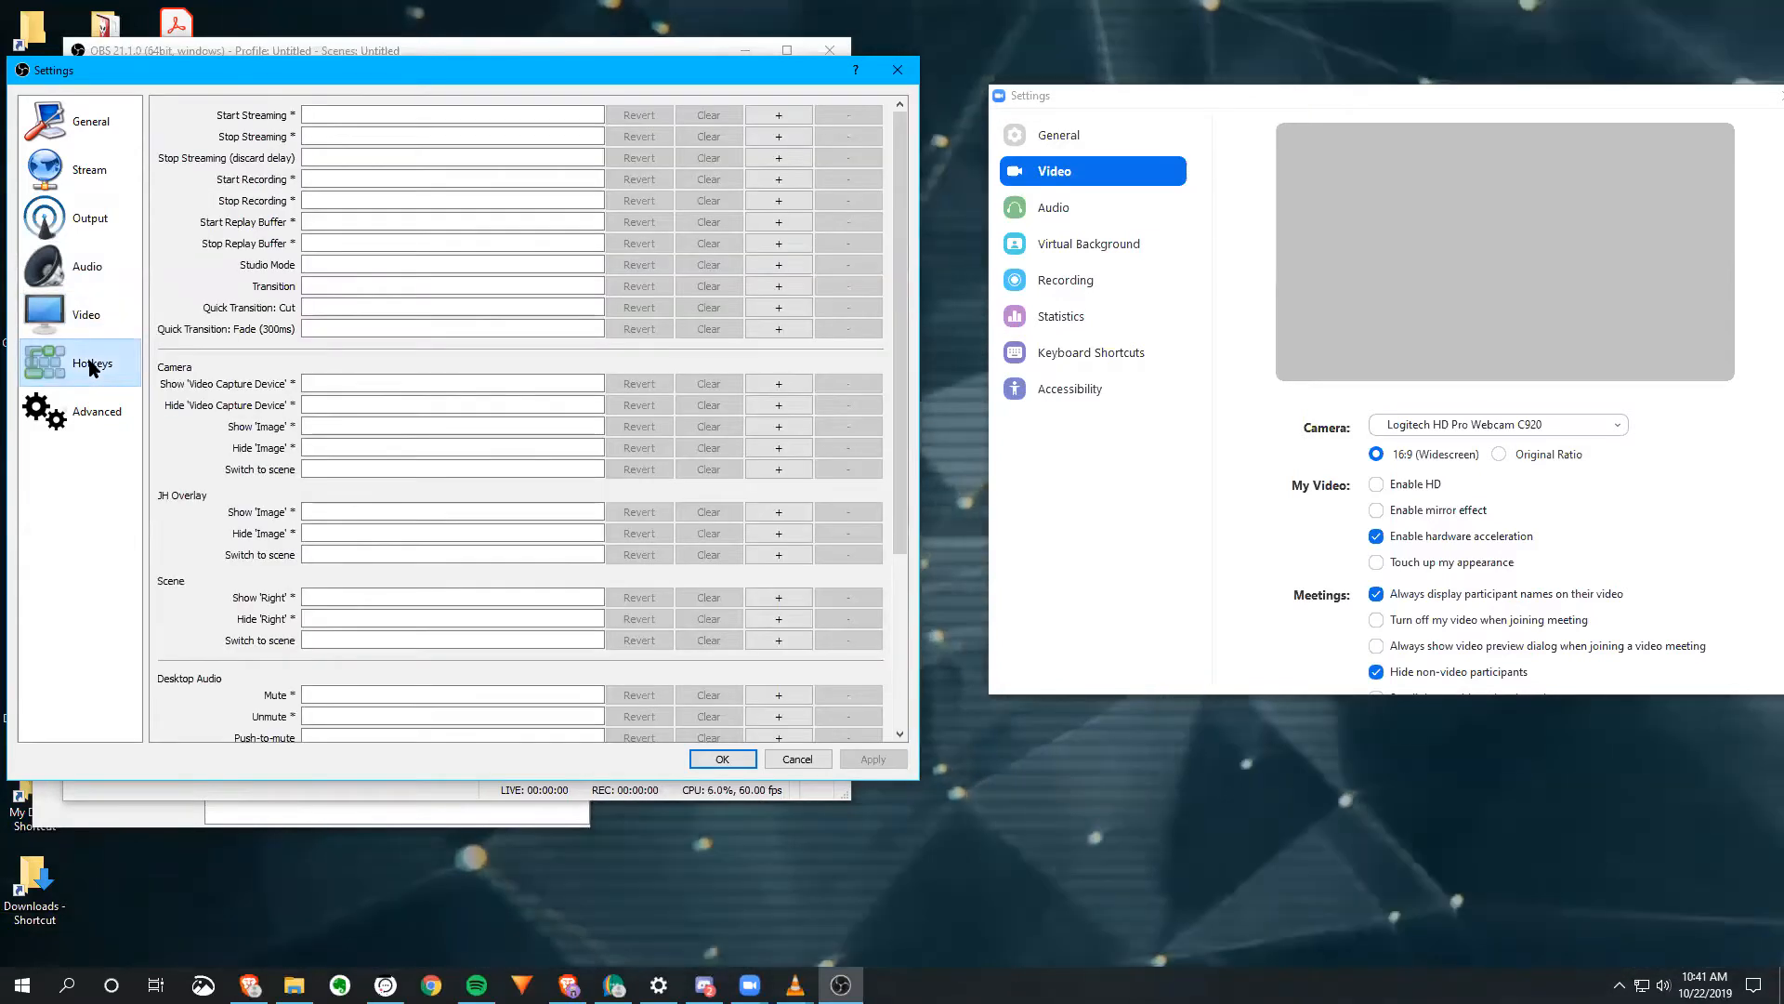
scroll(412, 443, down, 4)
scroll(413, 444, up, 3)
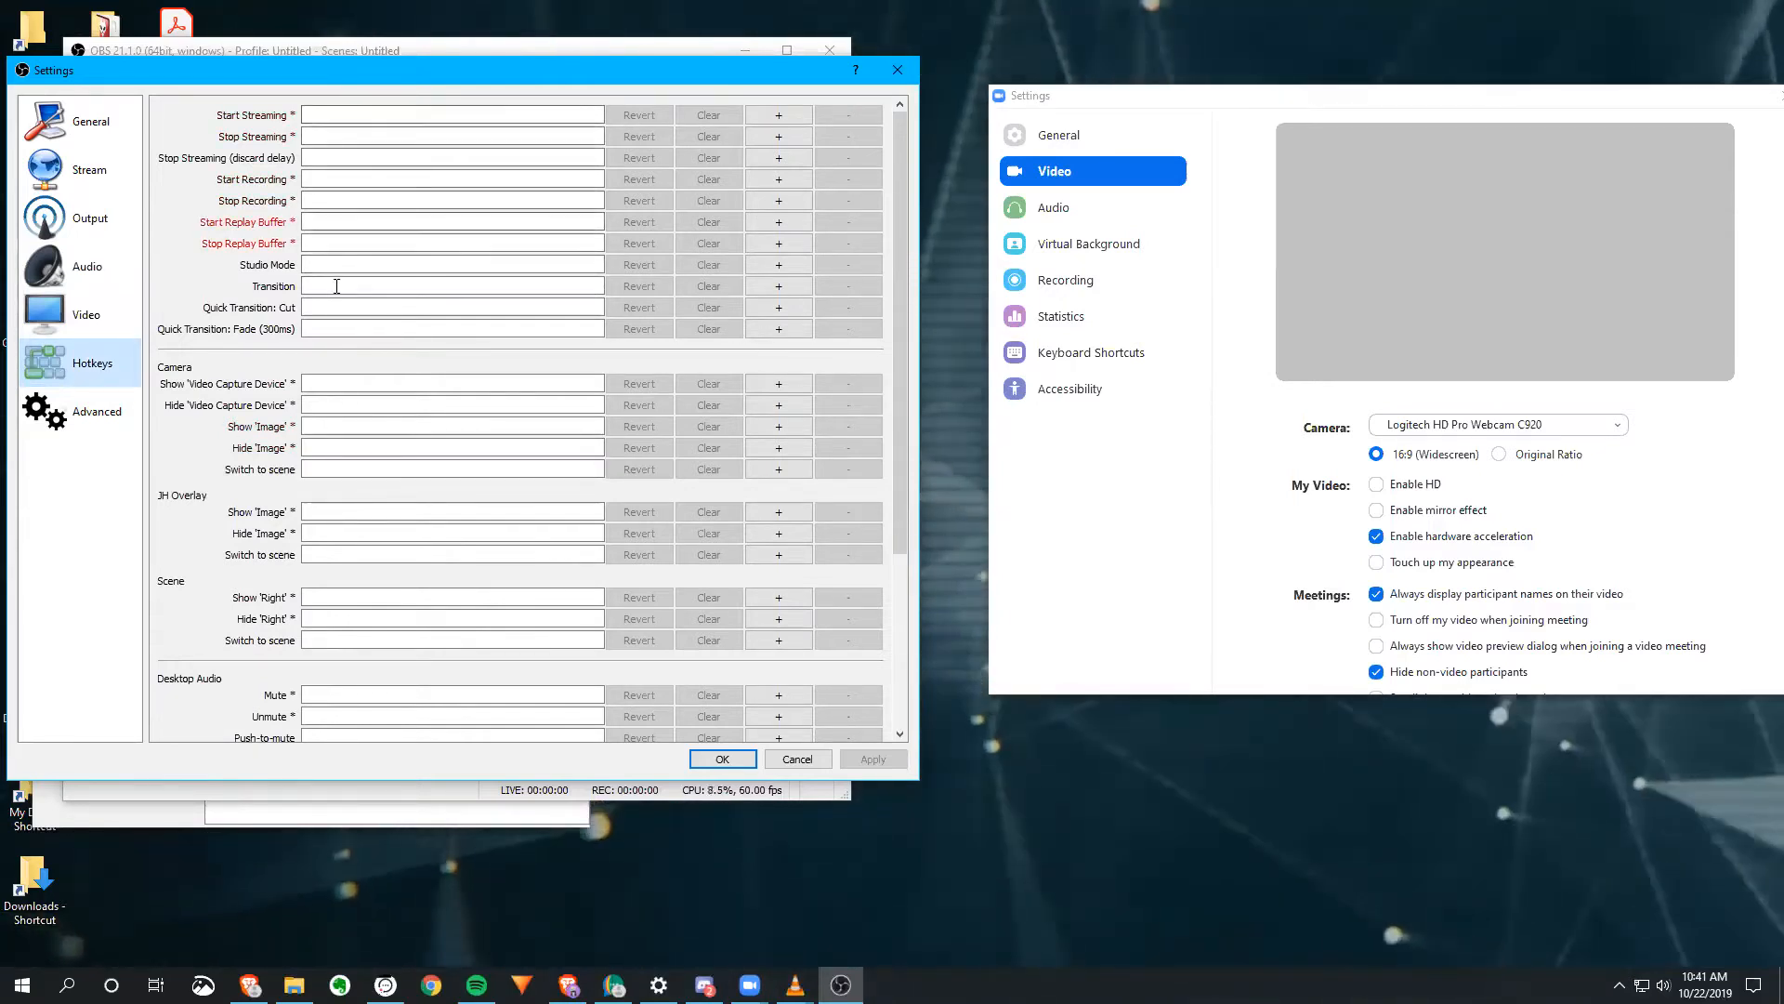
scroll(351, 526, down, 3)
scroll(350, 526, up, 3)
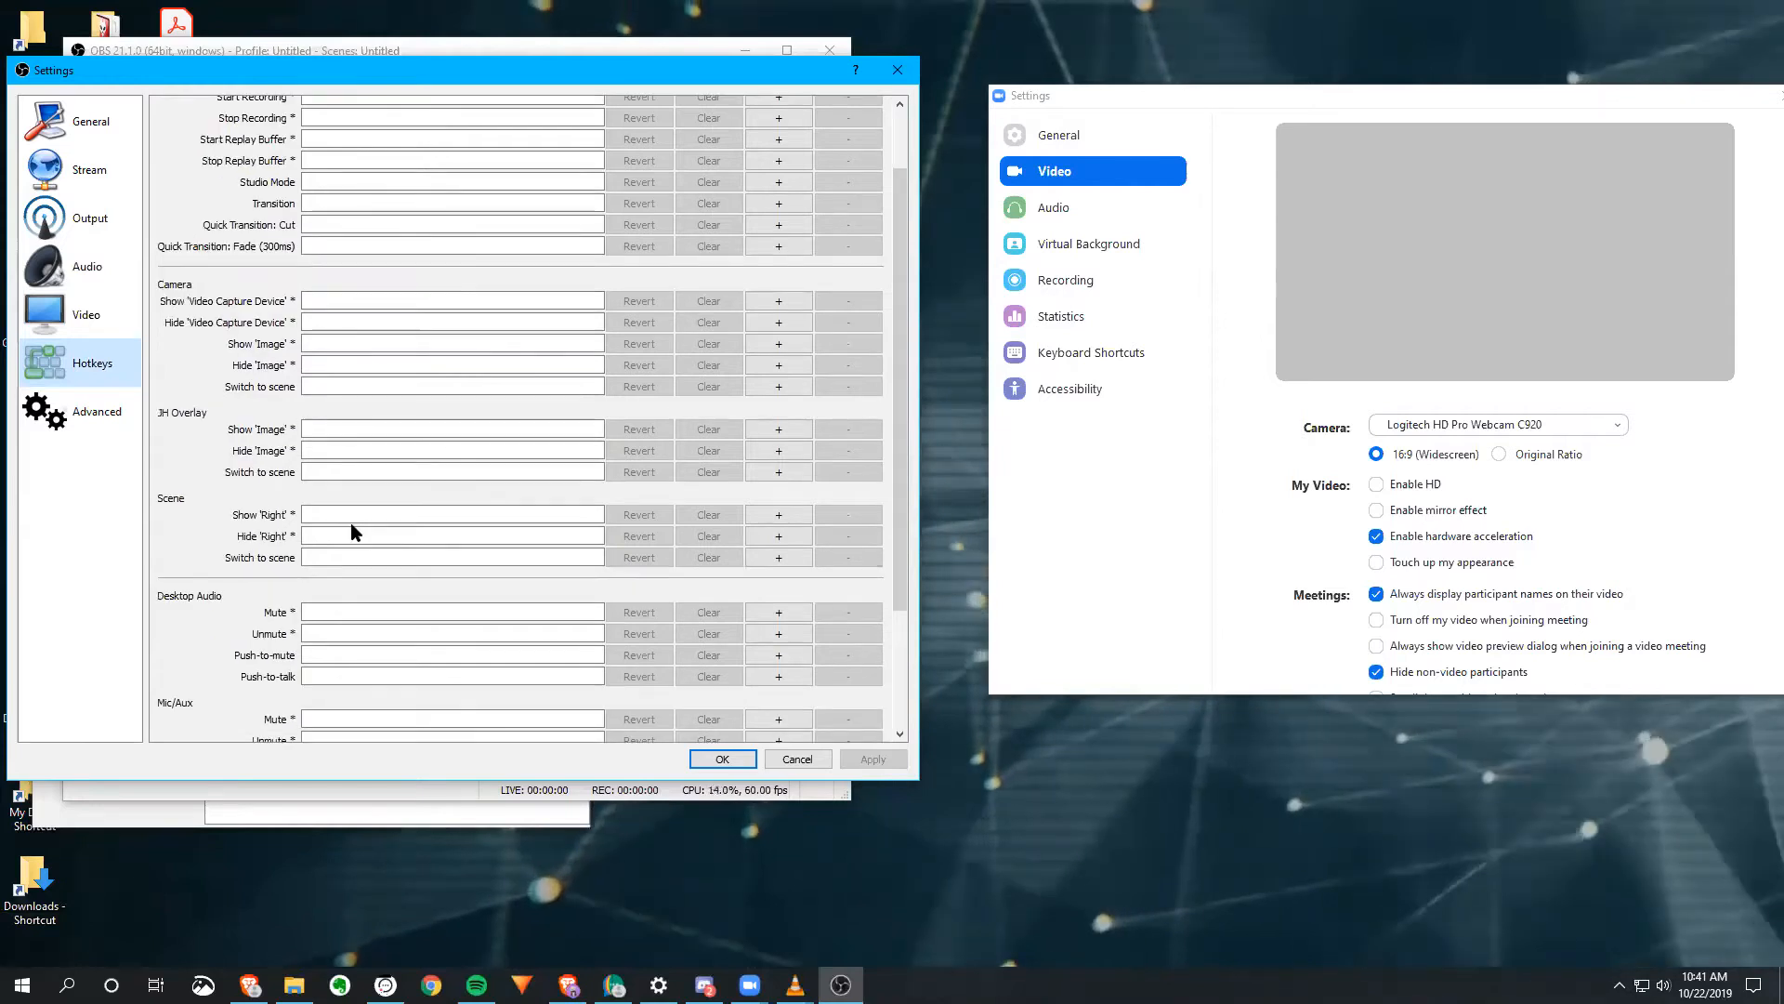
click(78, 419)
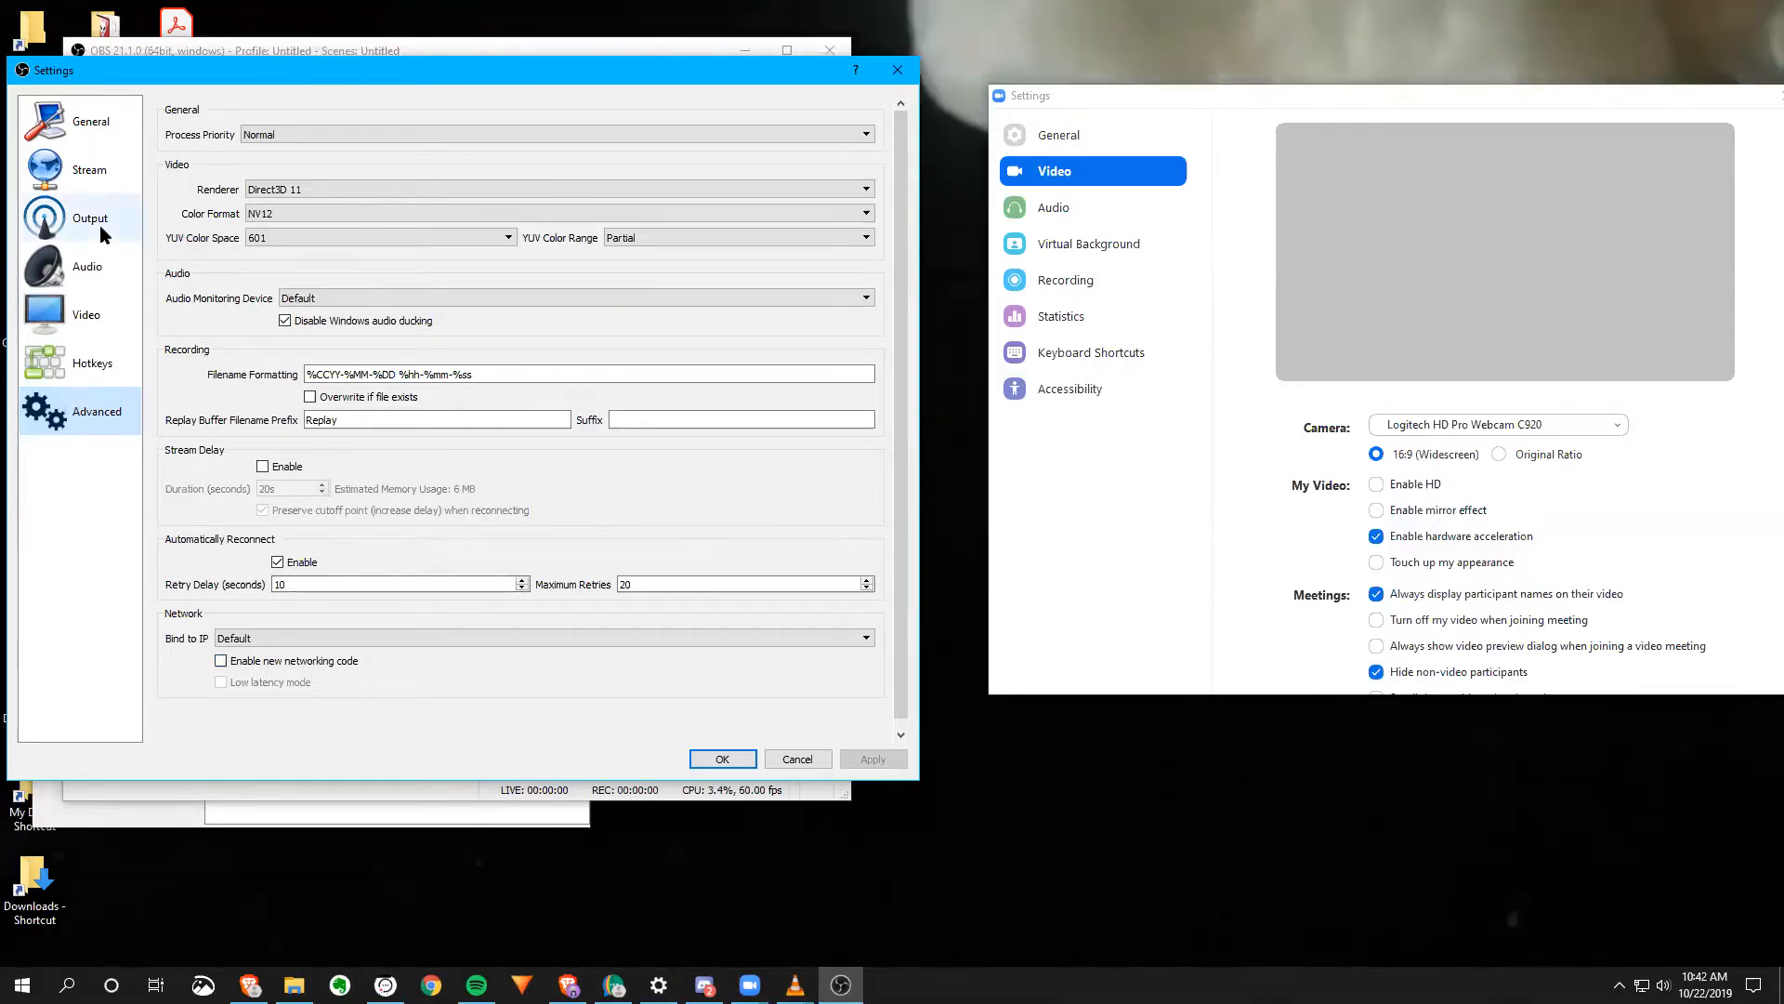
click(88, 121)
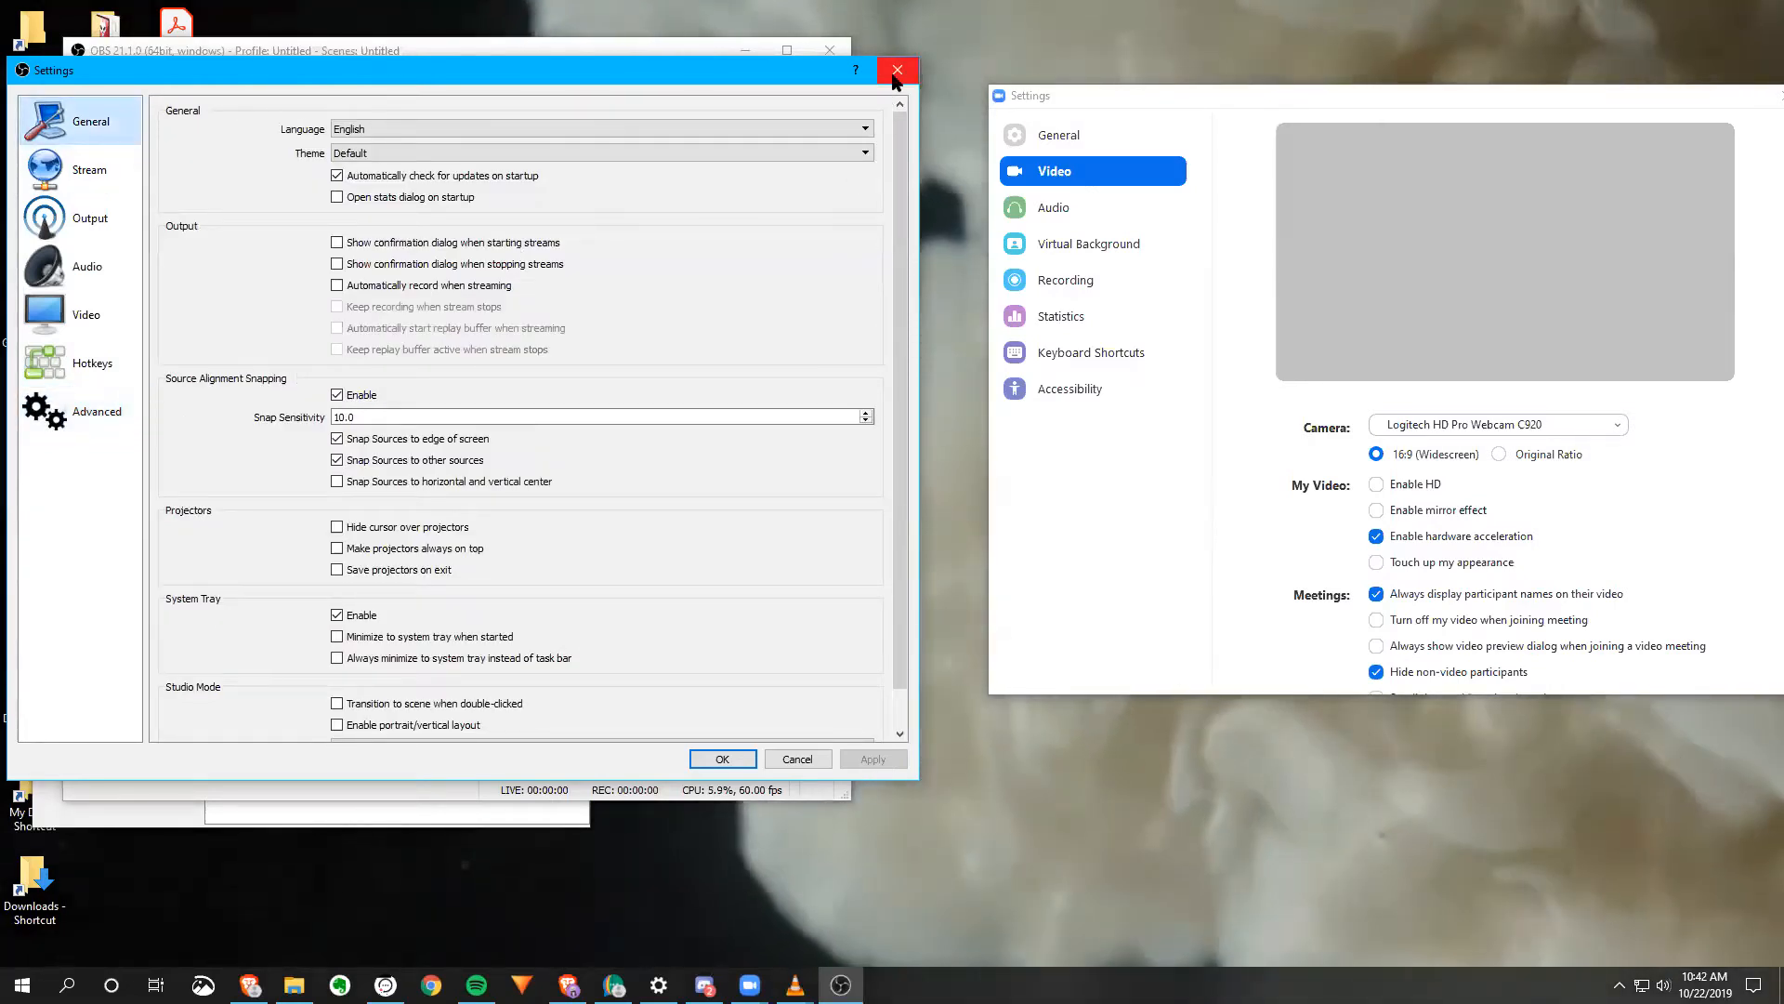
click(897, 71)
Step: Check the OBS tools and scene collection commands once more for the virtual camera
click(329, 75)
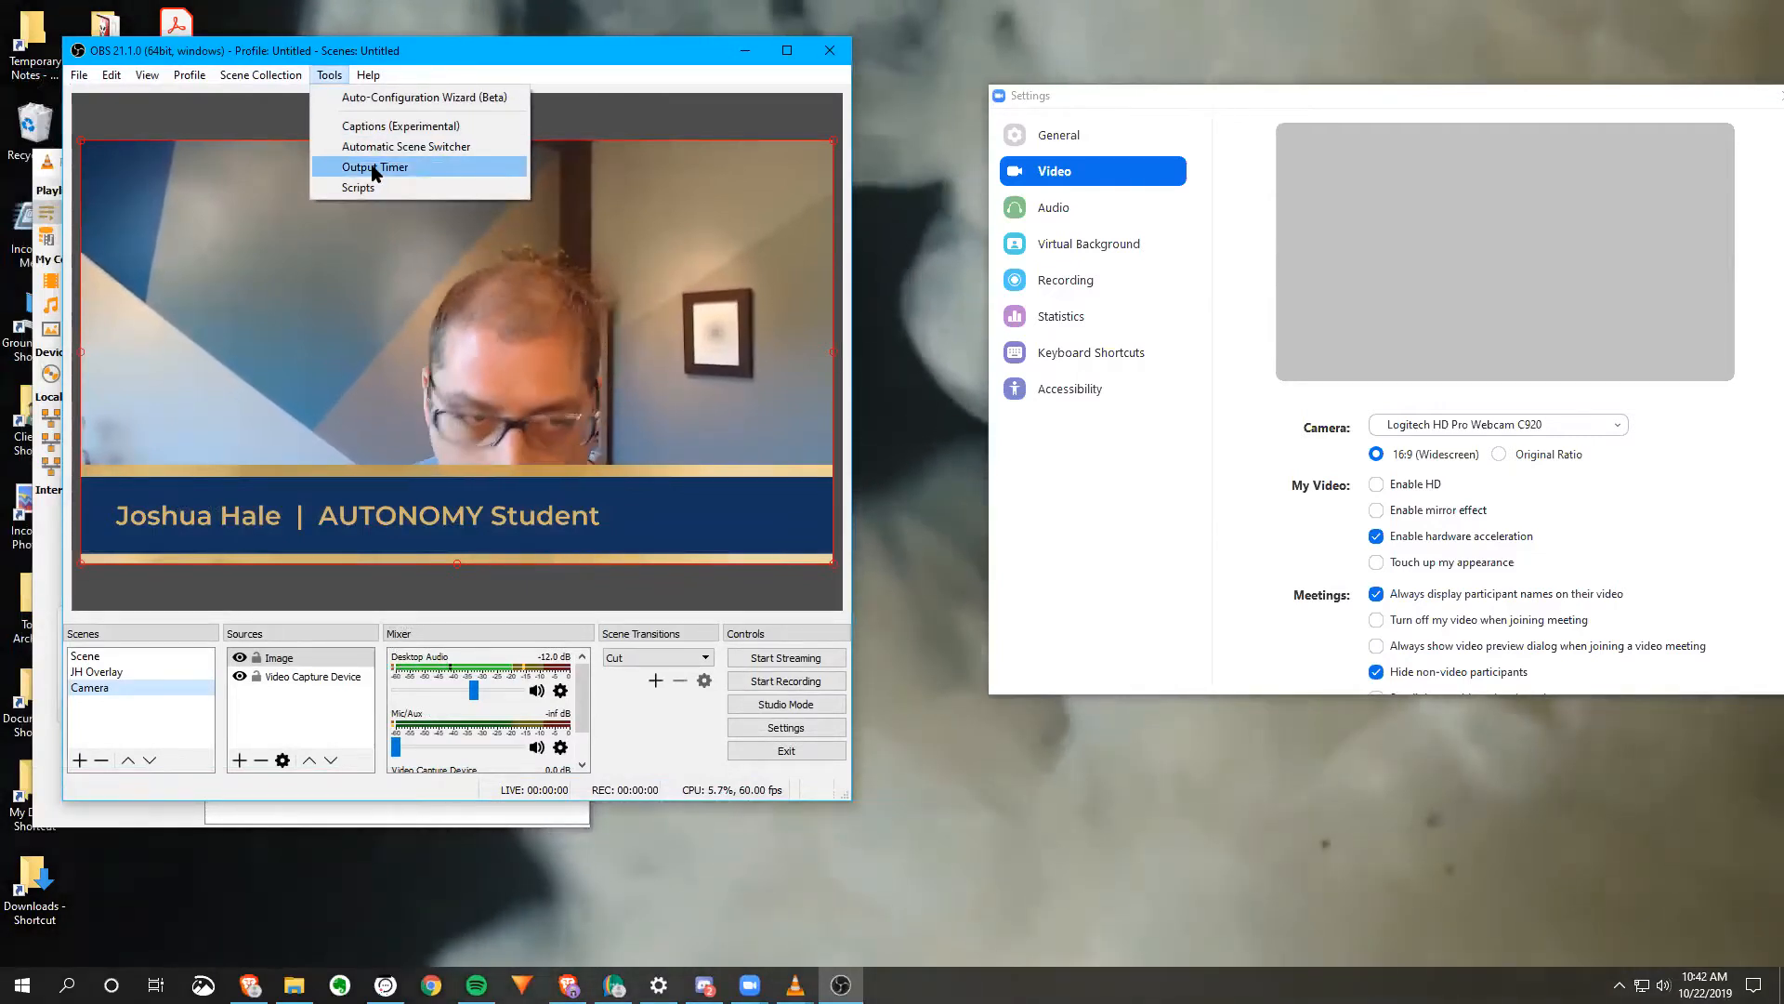
mouse_move(261, 74)
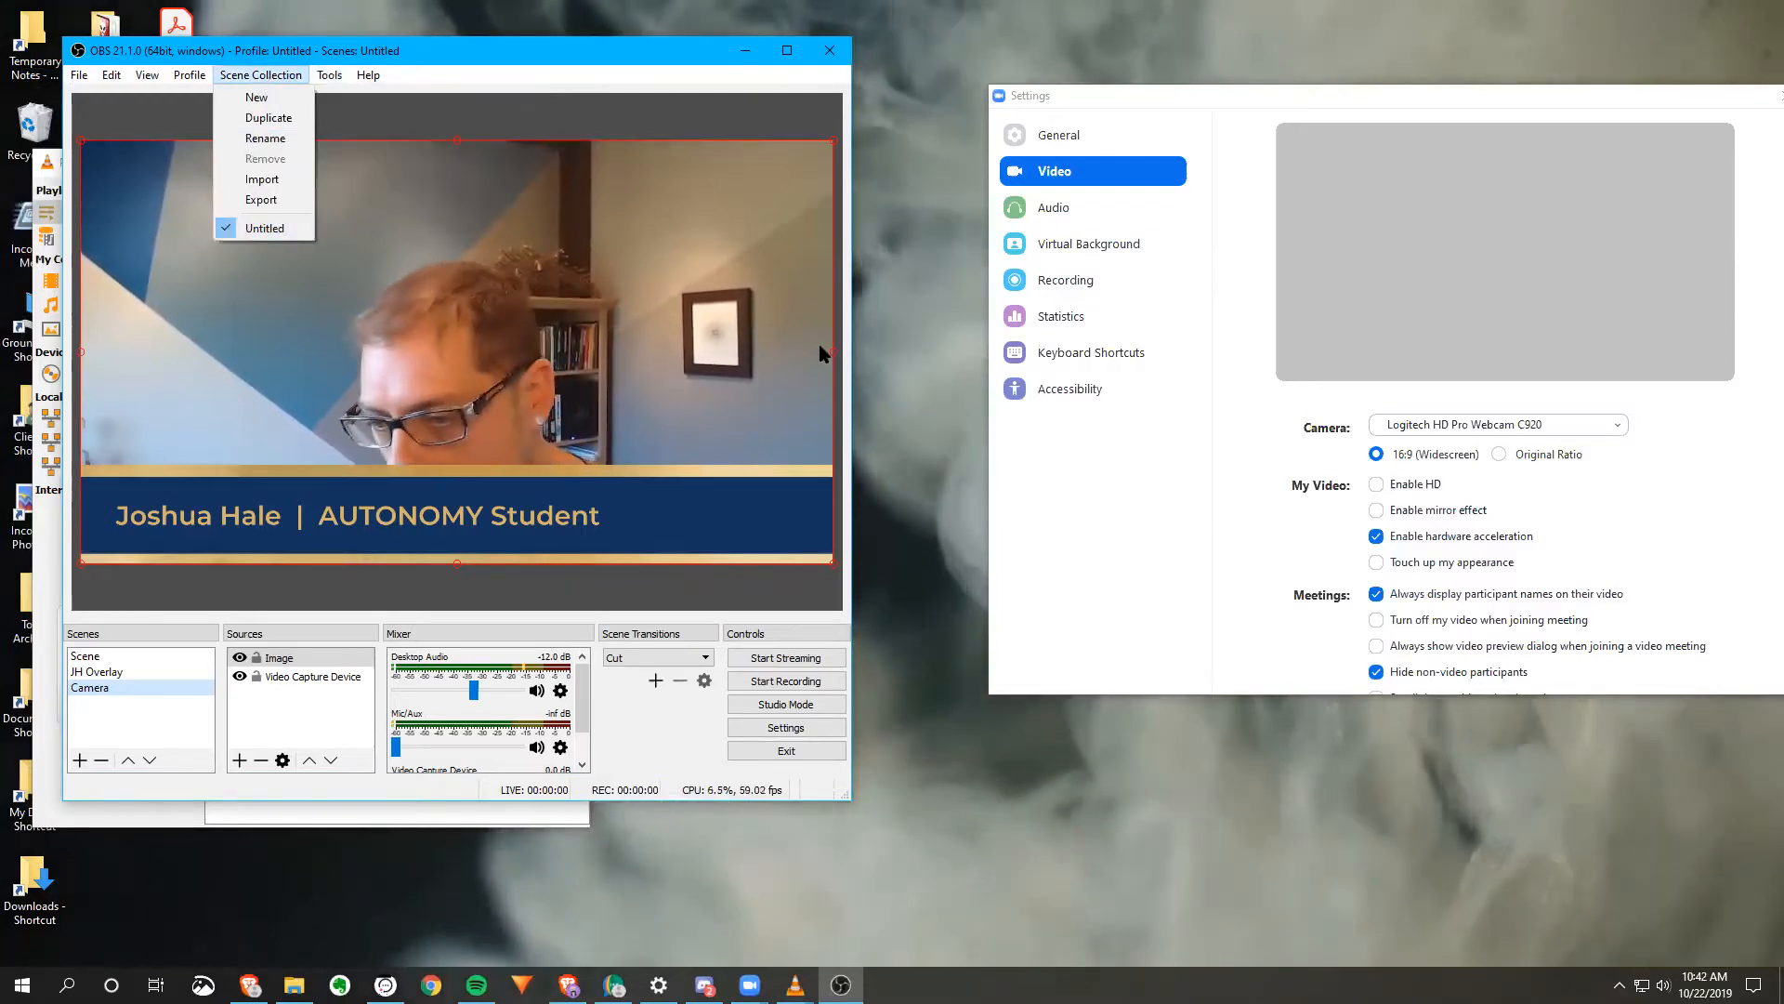
click(613, 56)
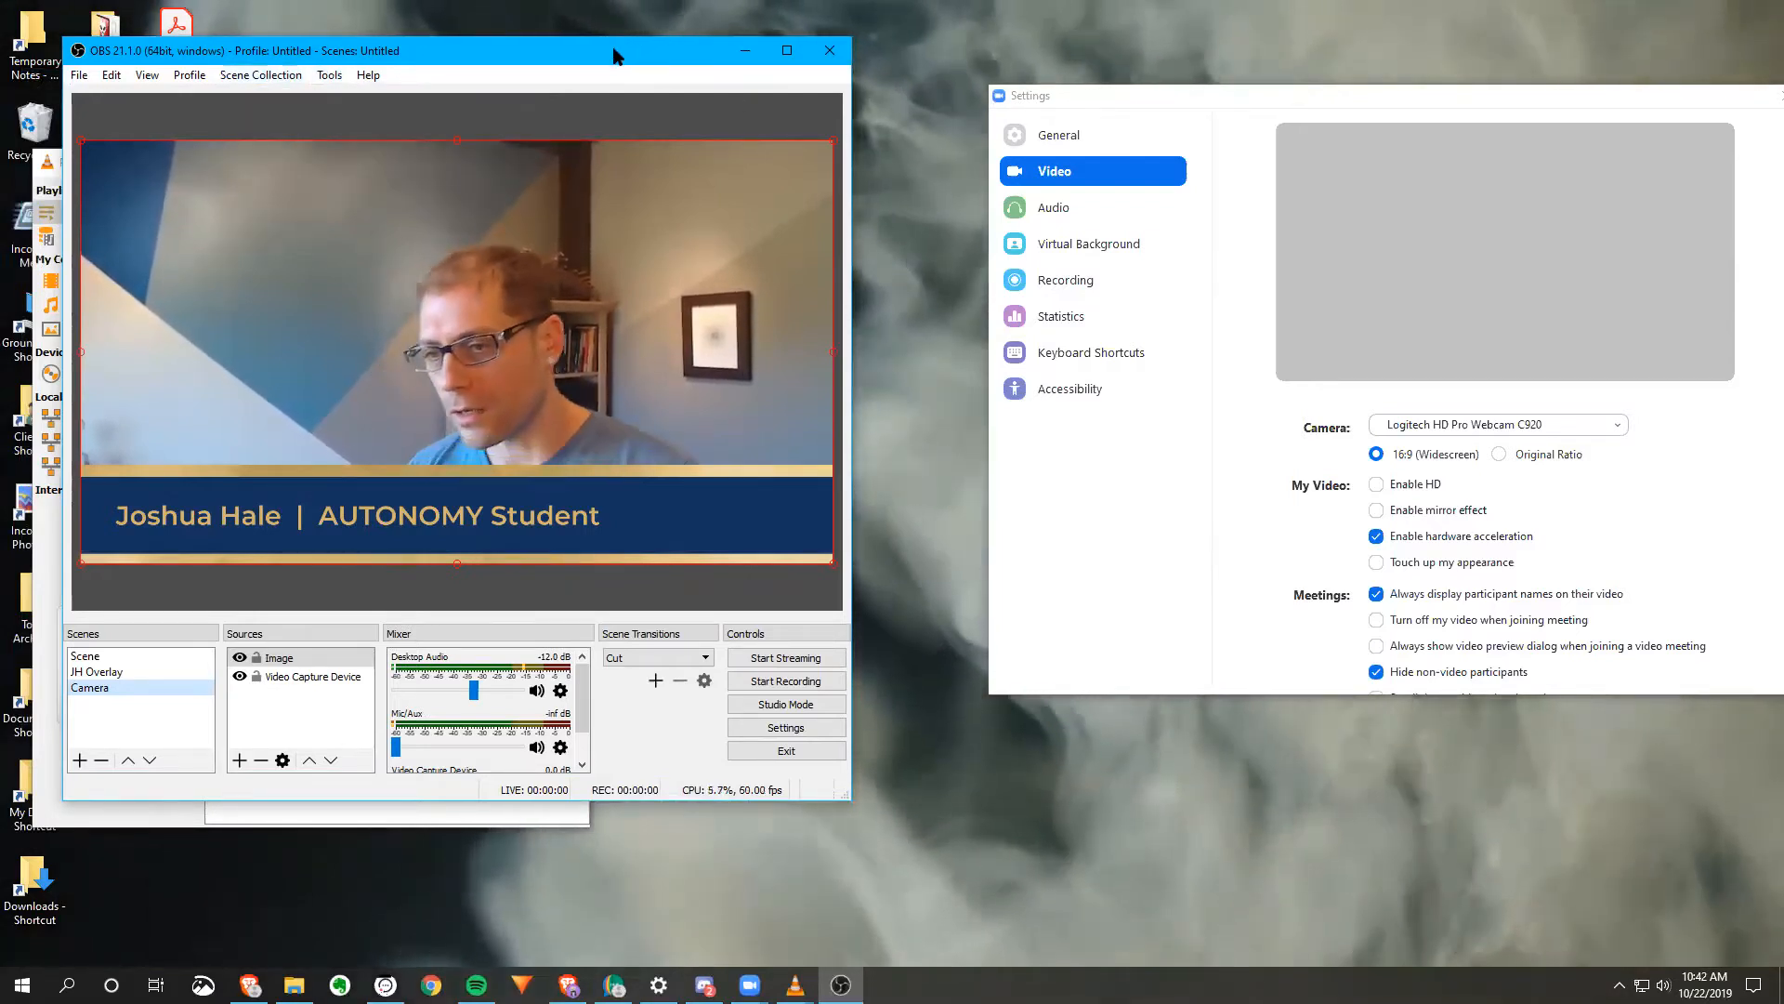
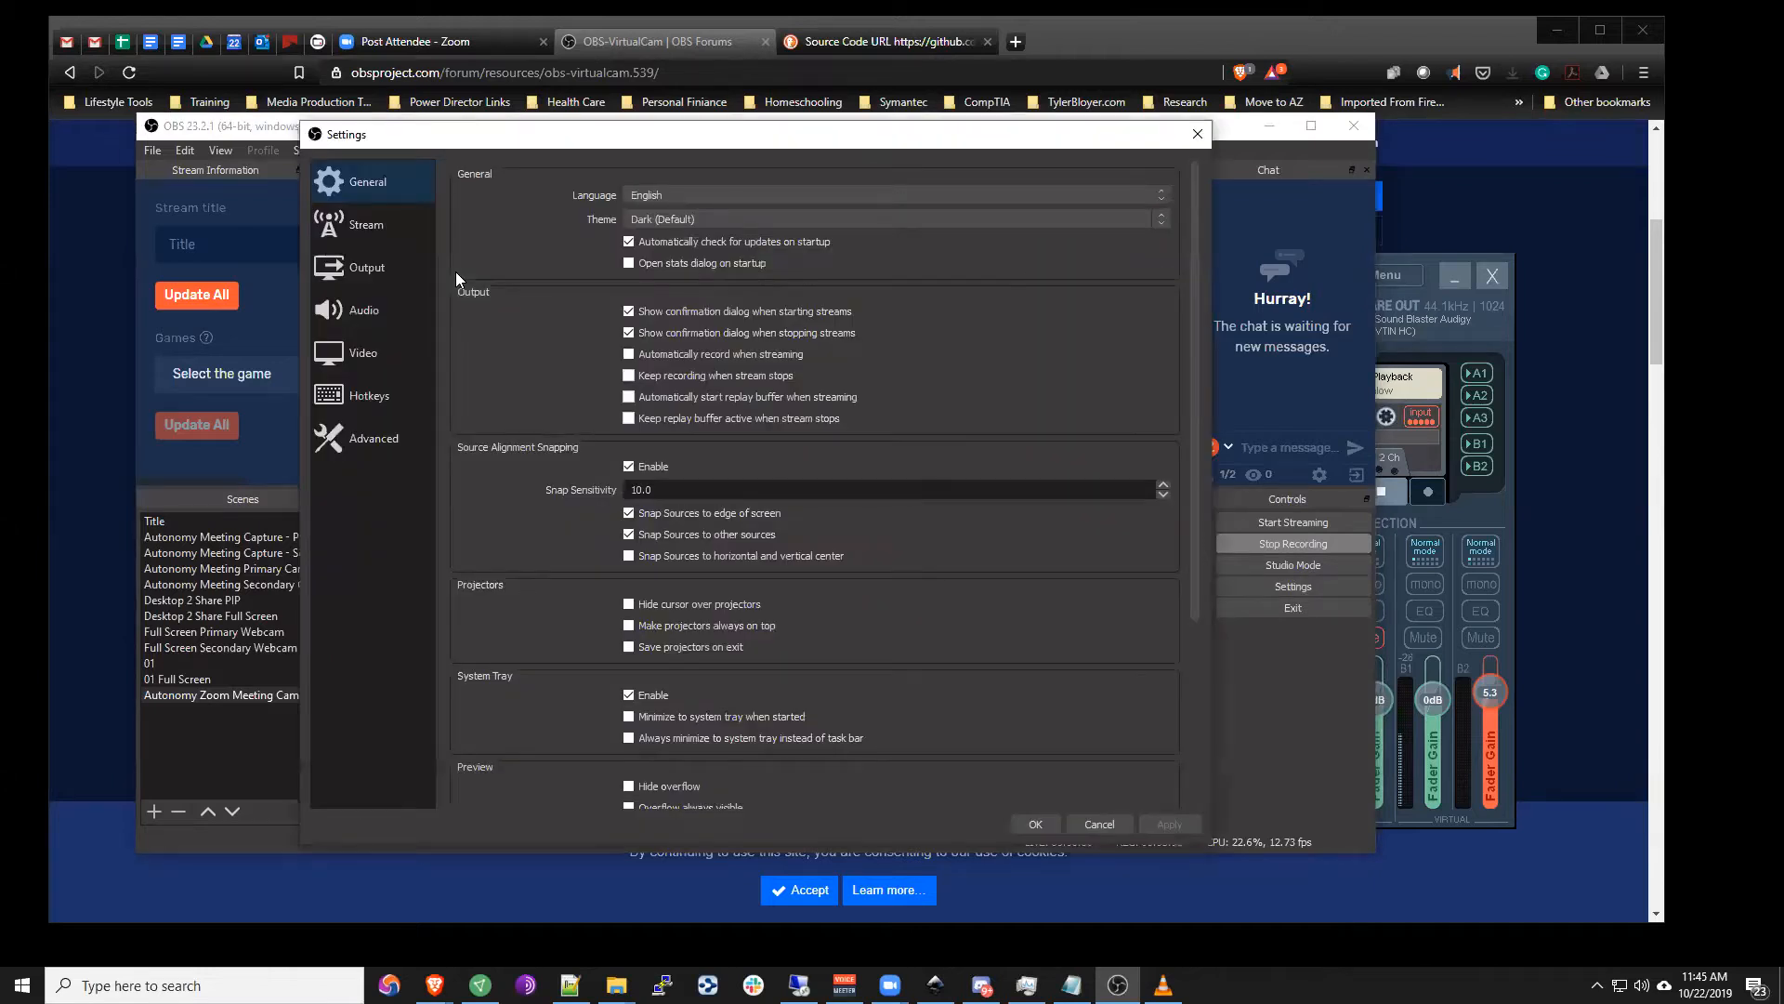
Step: Show the Stream settings and review the available streaming services without changing the selected service
click(360, 227)
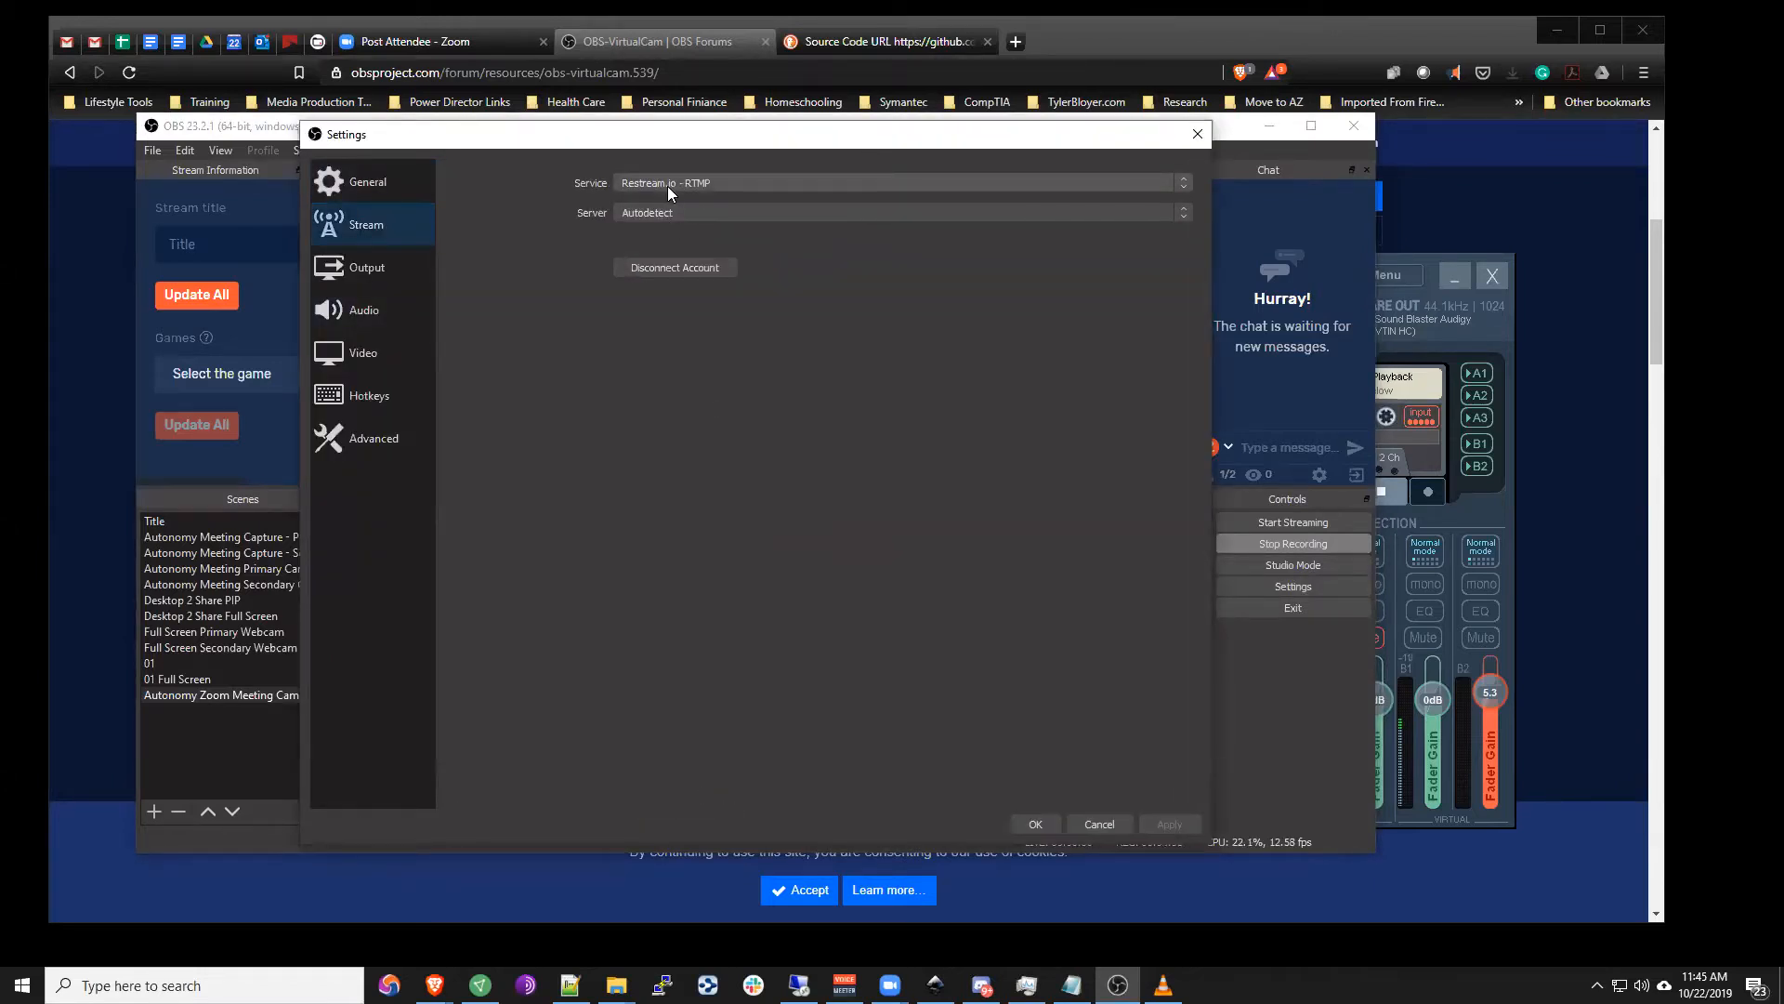
click(668, 185)
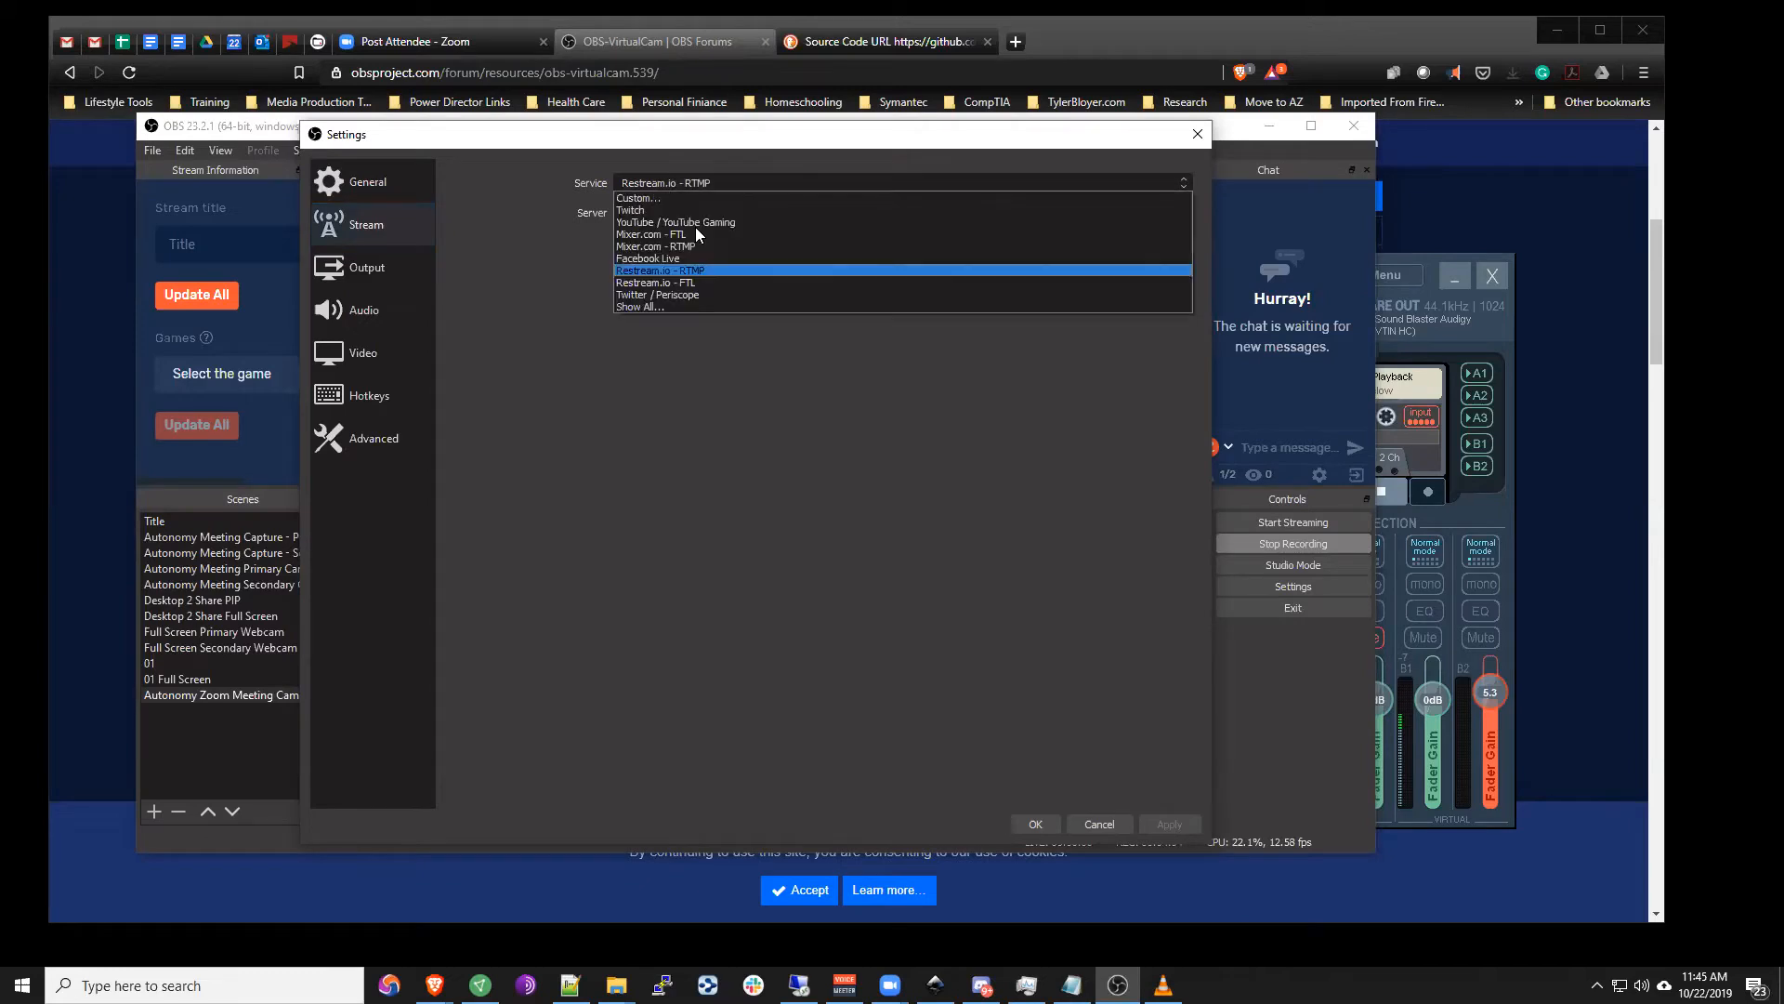
click(495, 189)
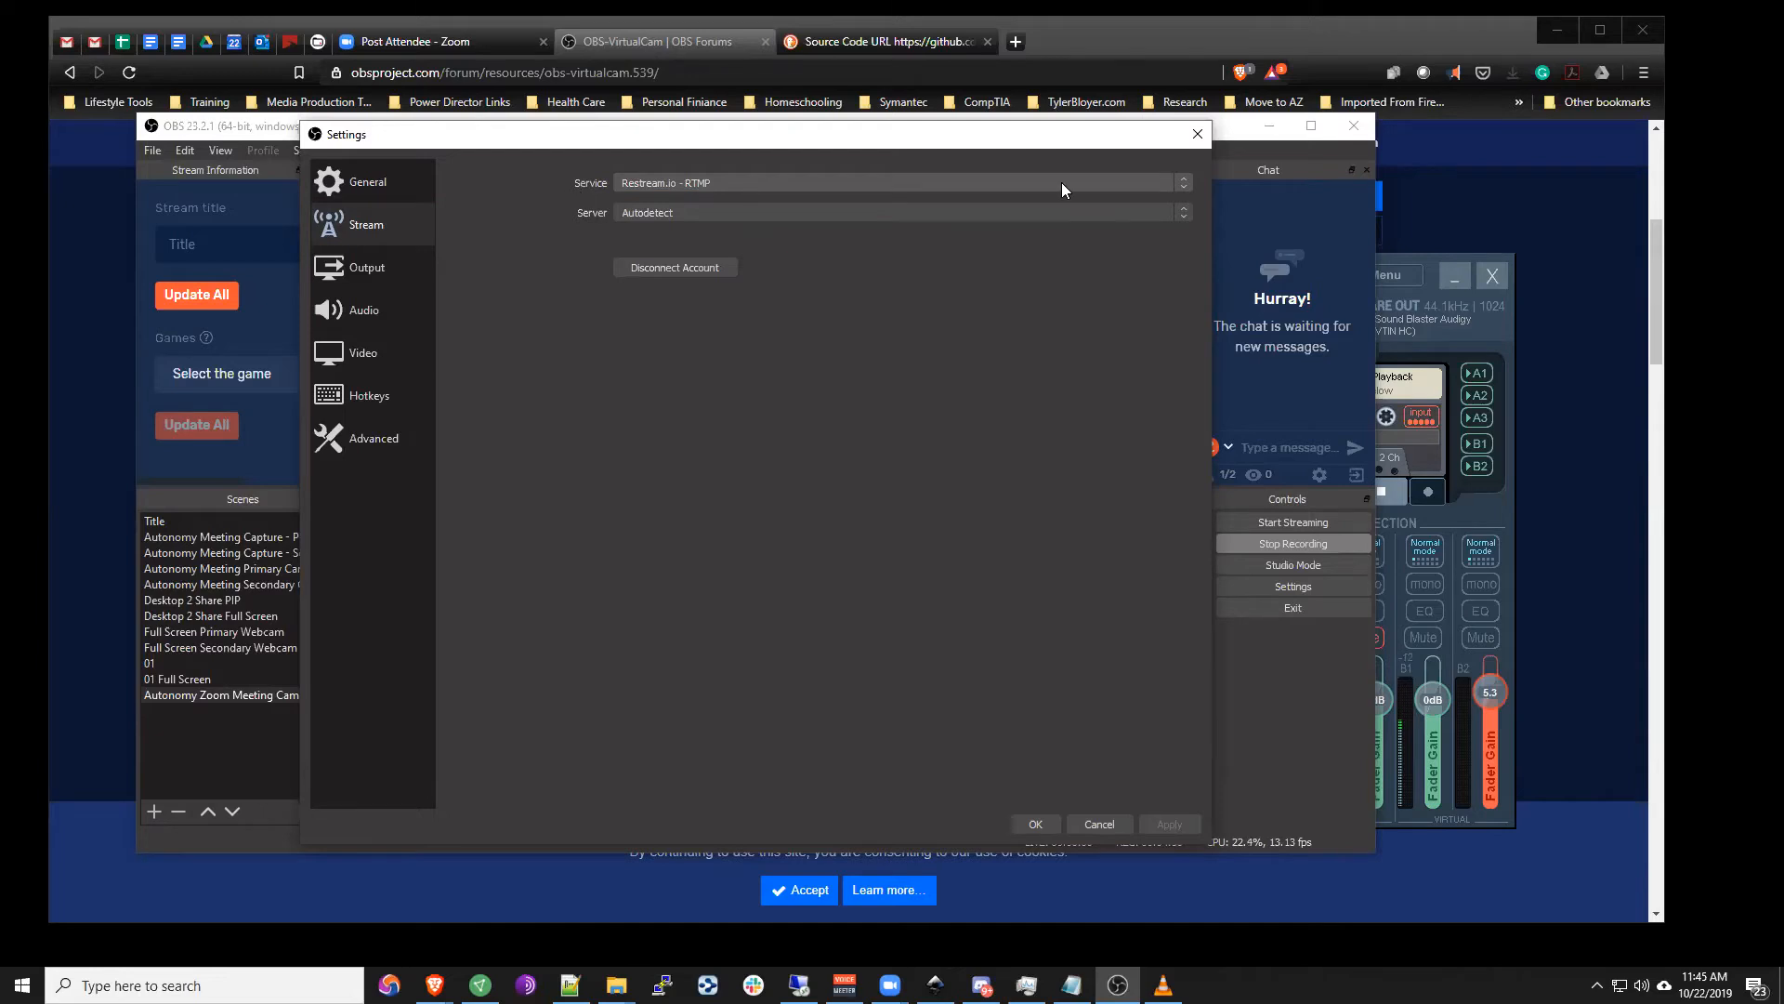
click(1167, 184)
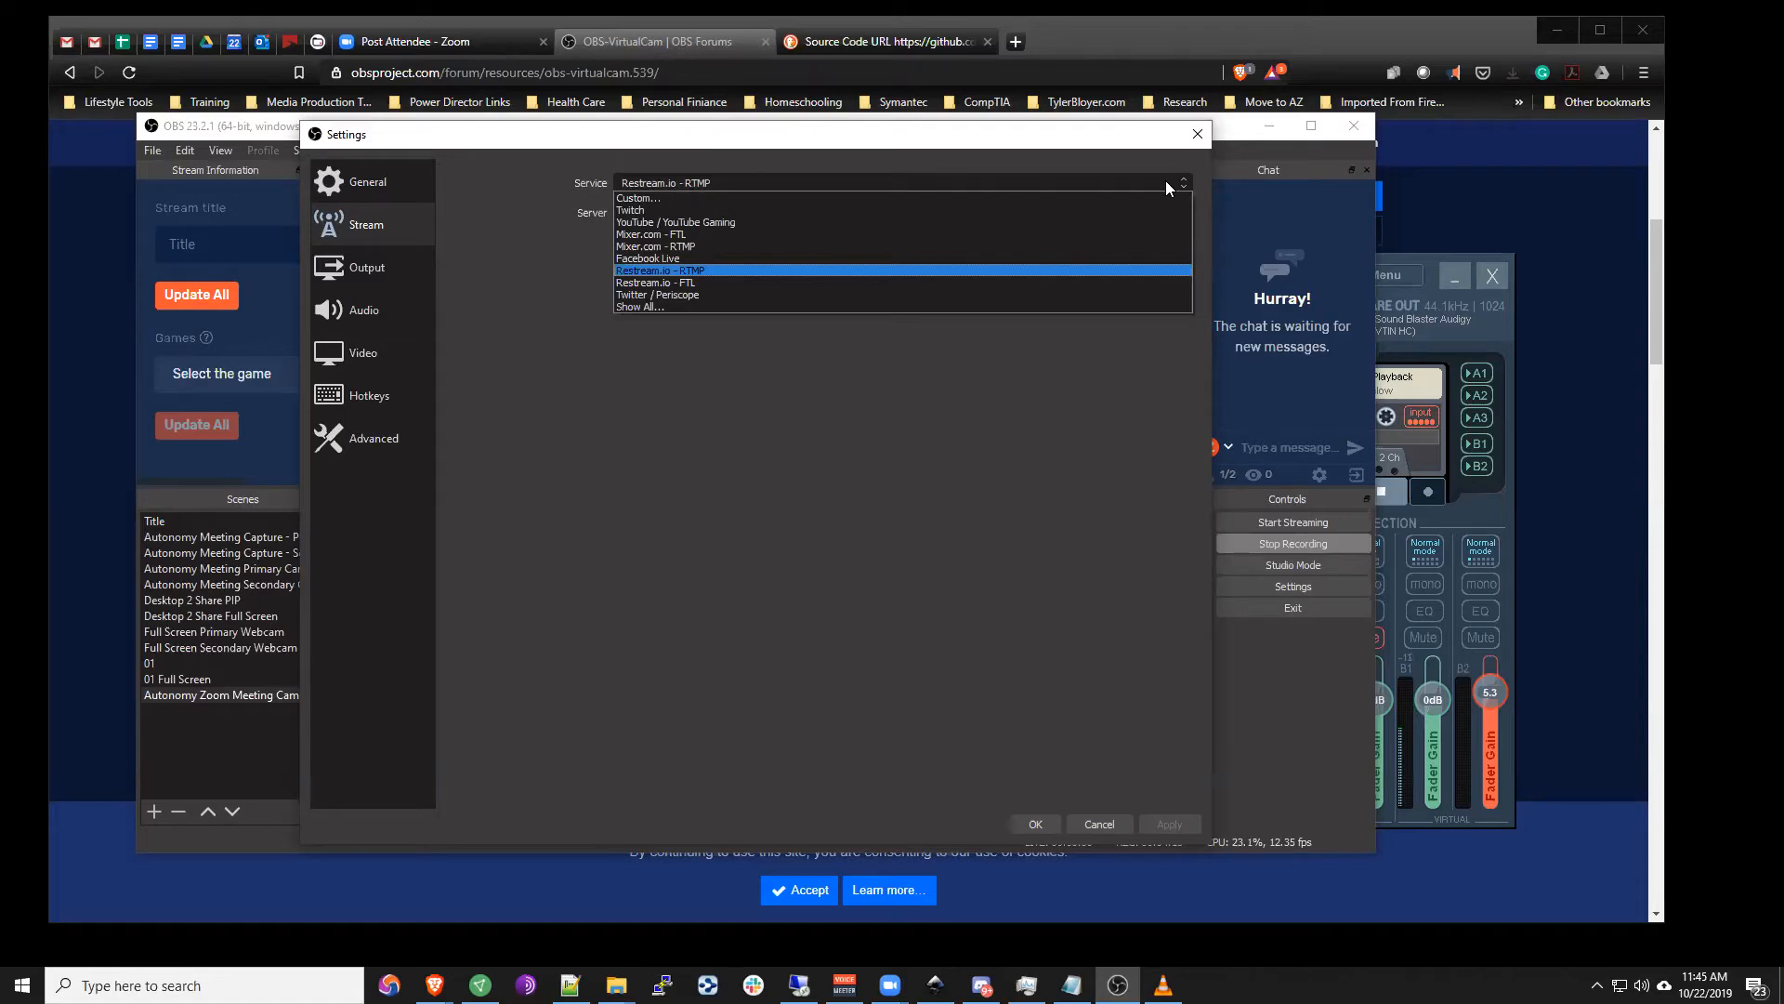
click(1089, 472)
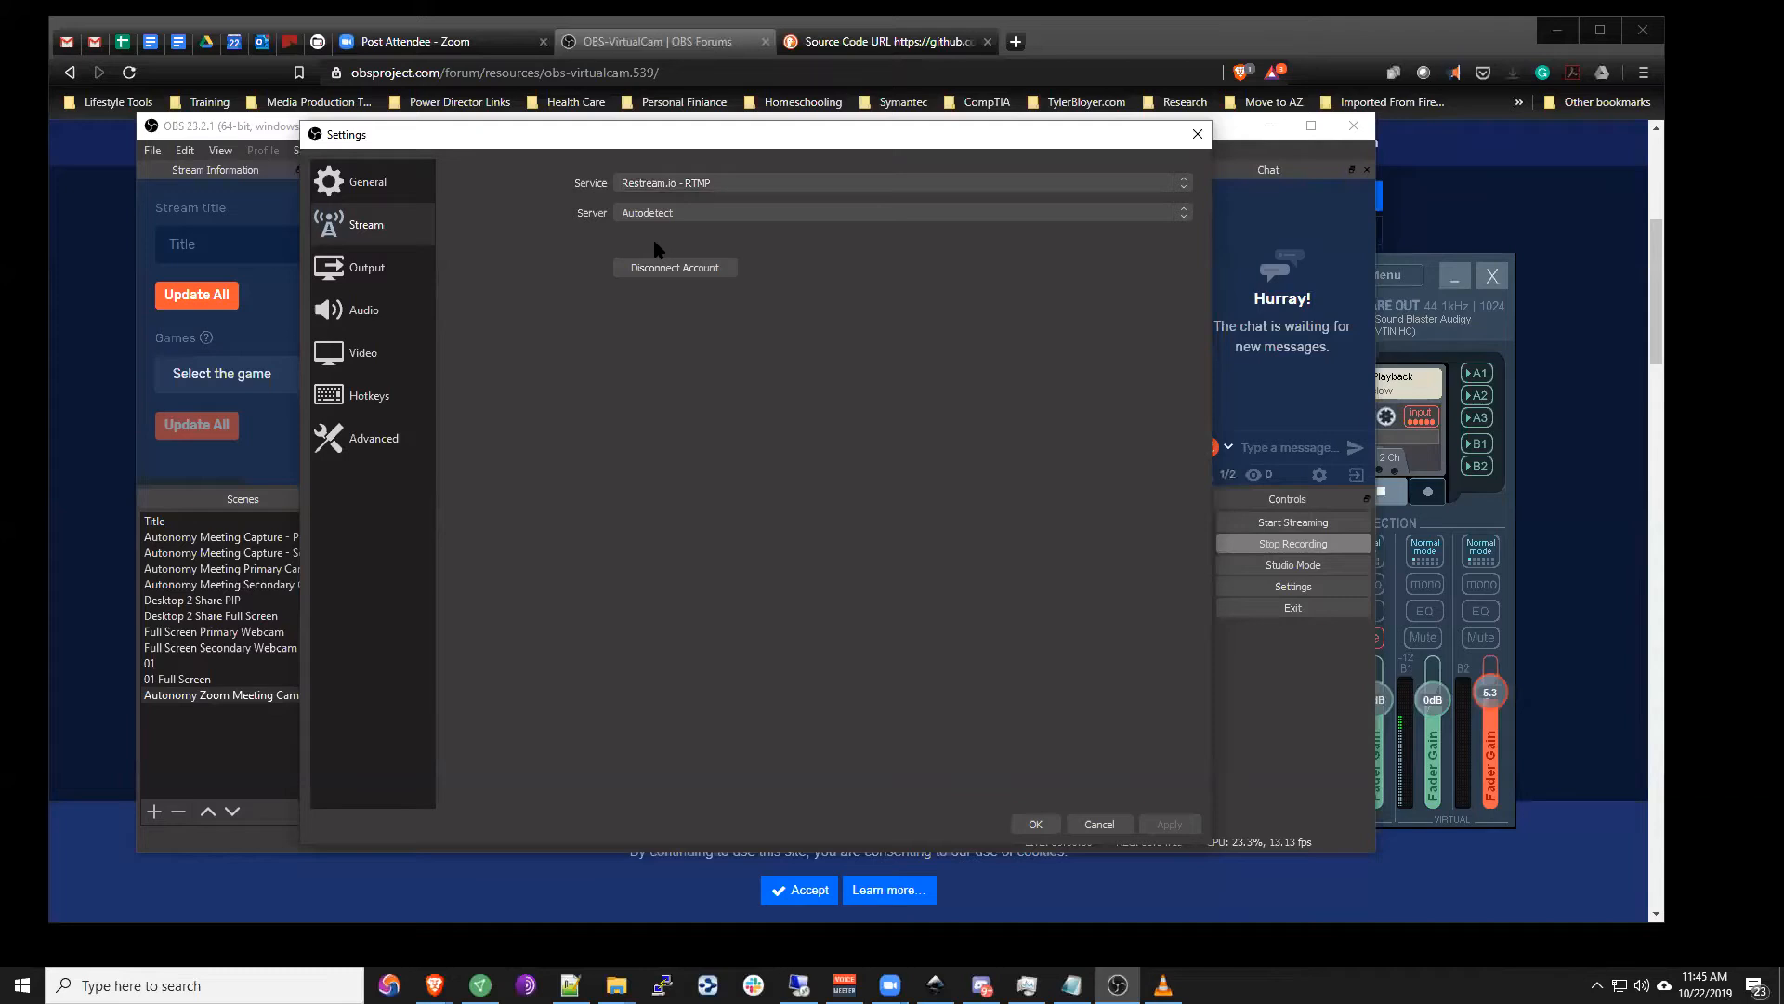
Step: Open restream.io/channel in a new browser tab
click(1015, 41)
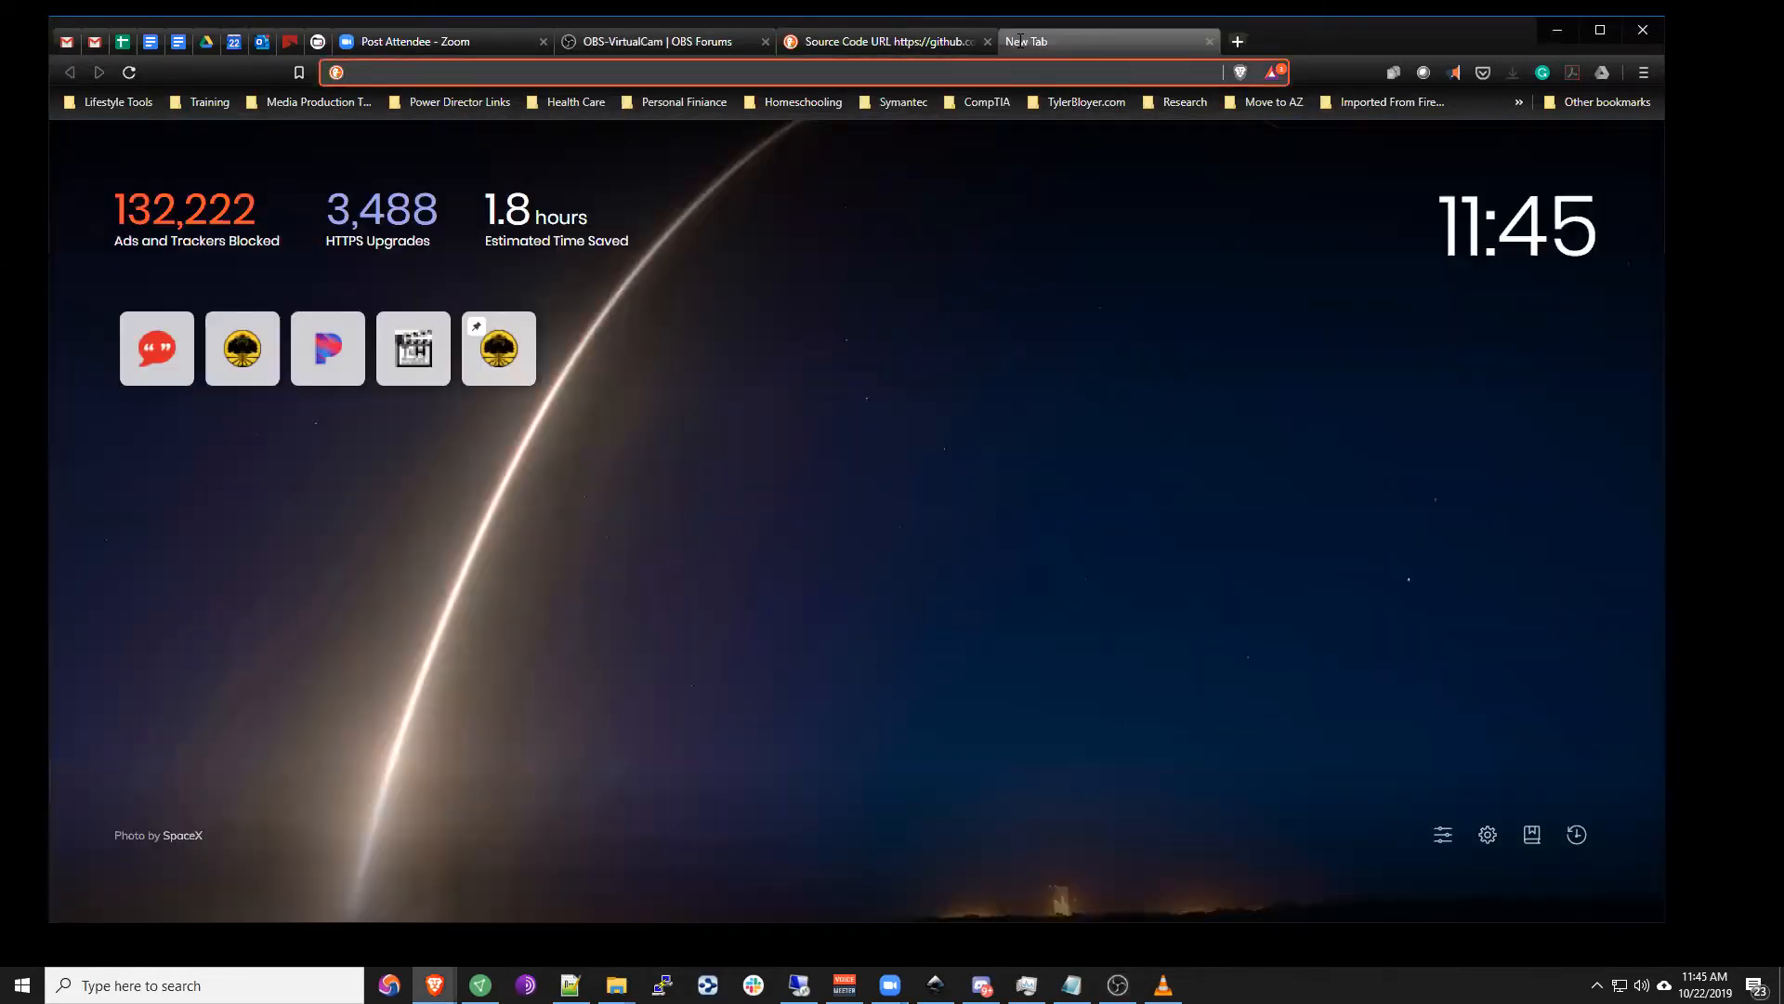
text(restream.io/channel)
key(Return)
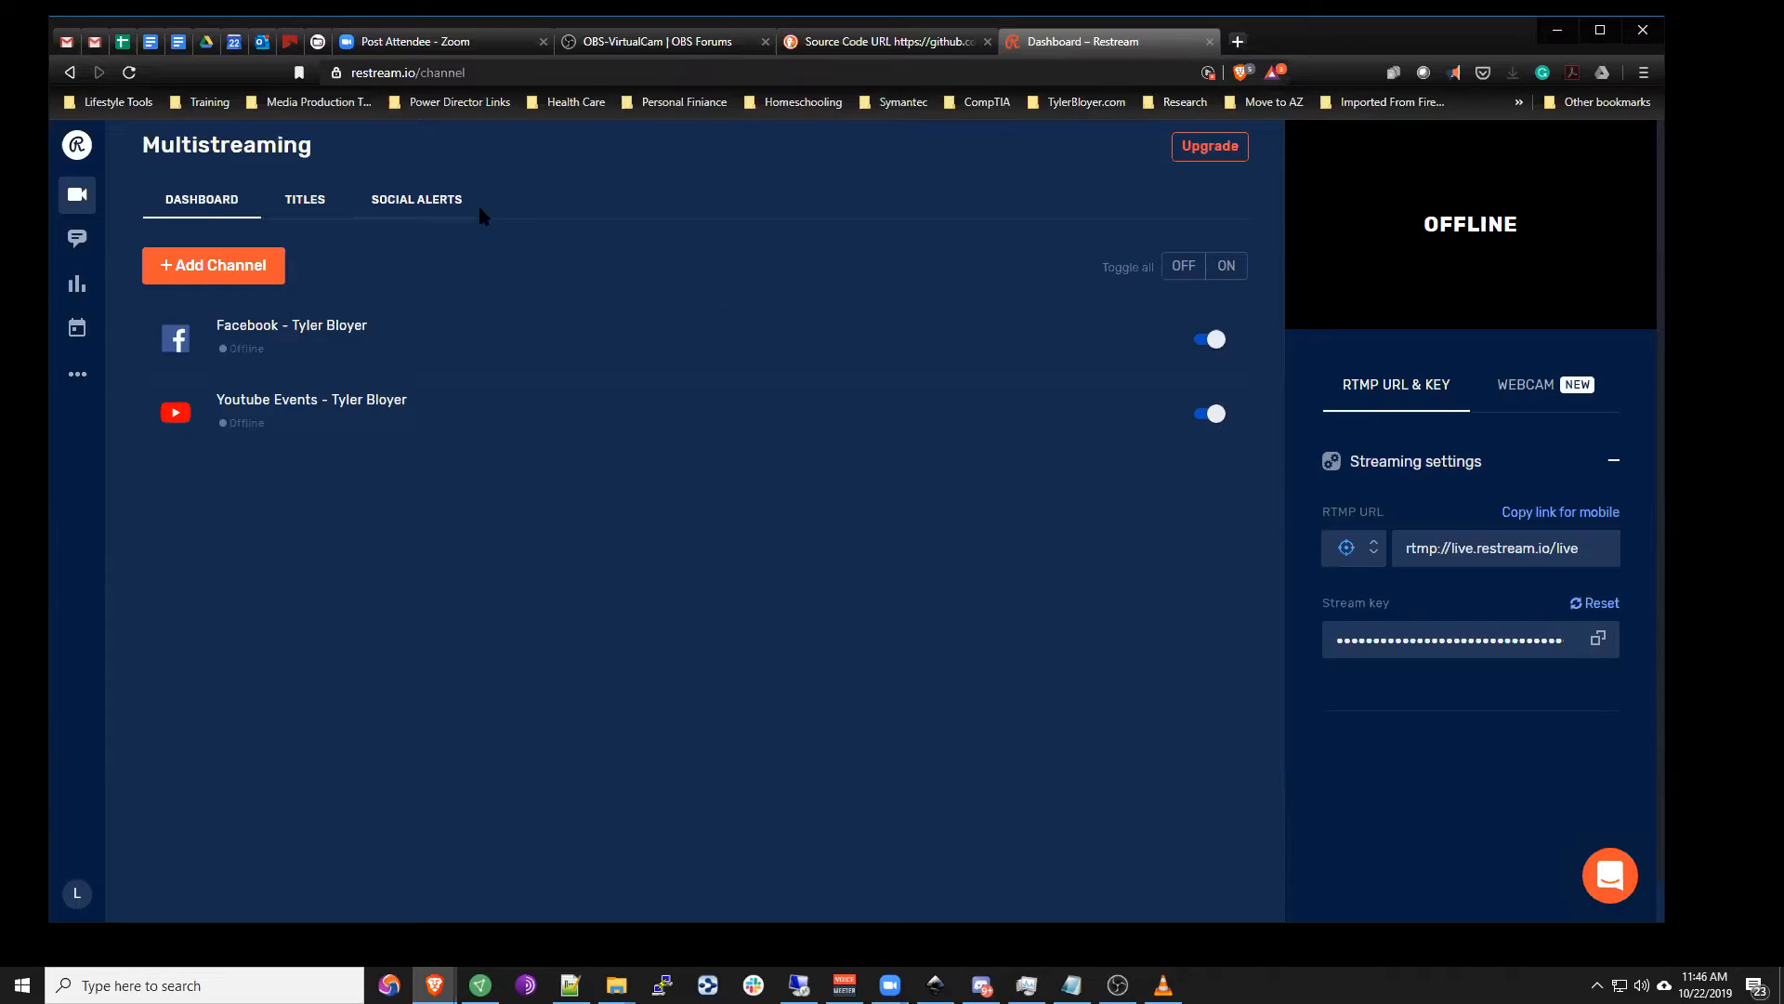
Step: Start adding a new Restream channel and browse the full range of supported streaming platforms
click(240, 264)
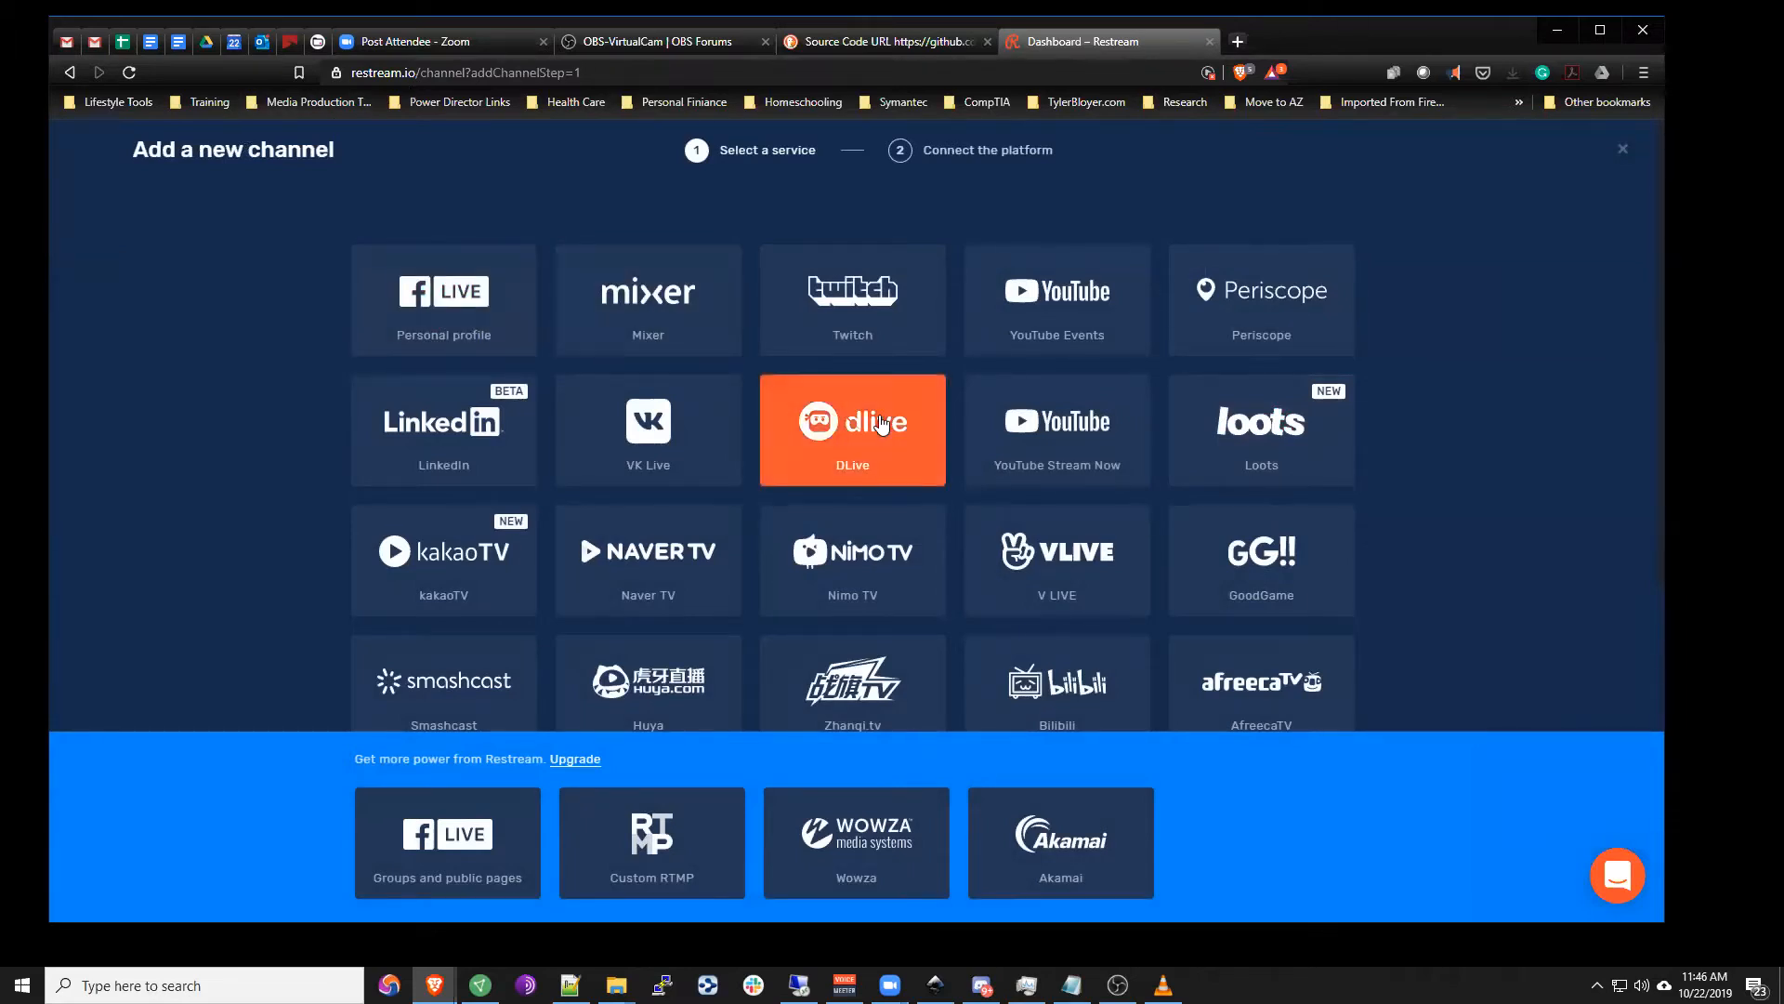
scroll(898, 429, down, 2)
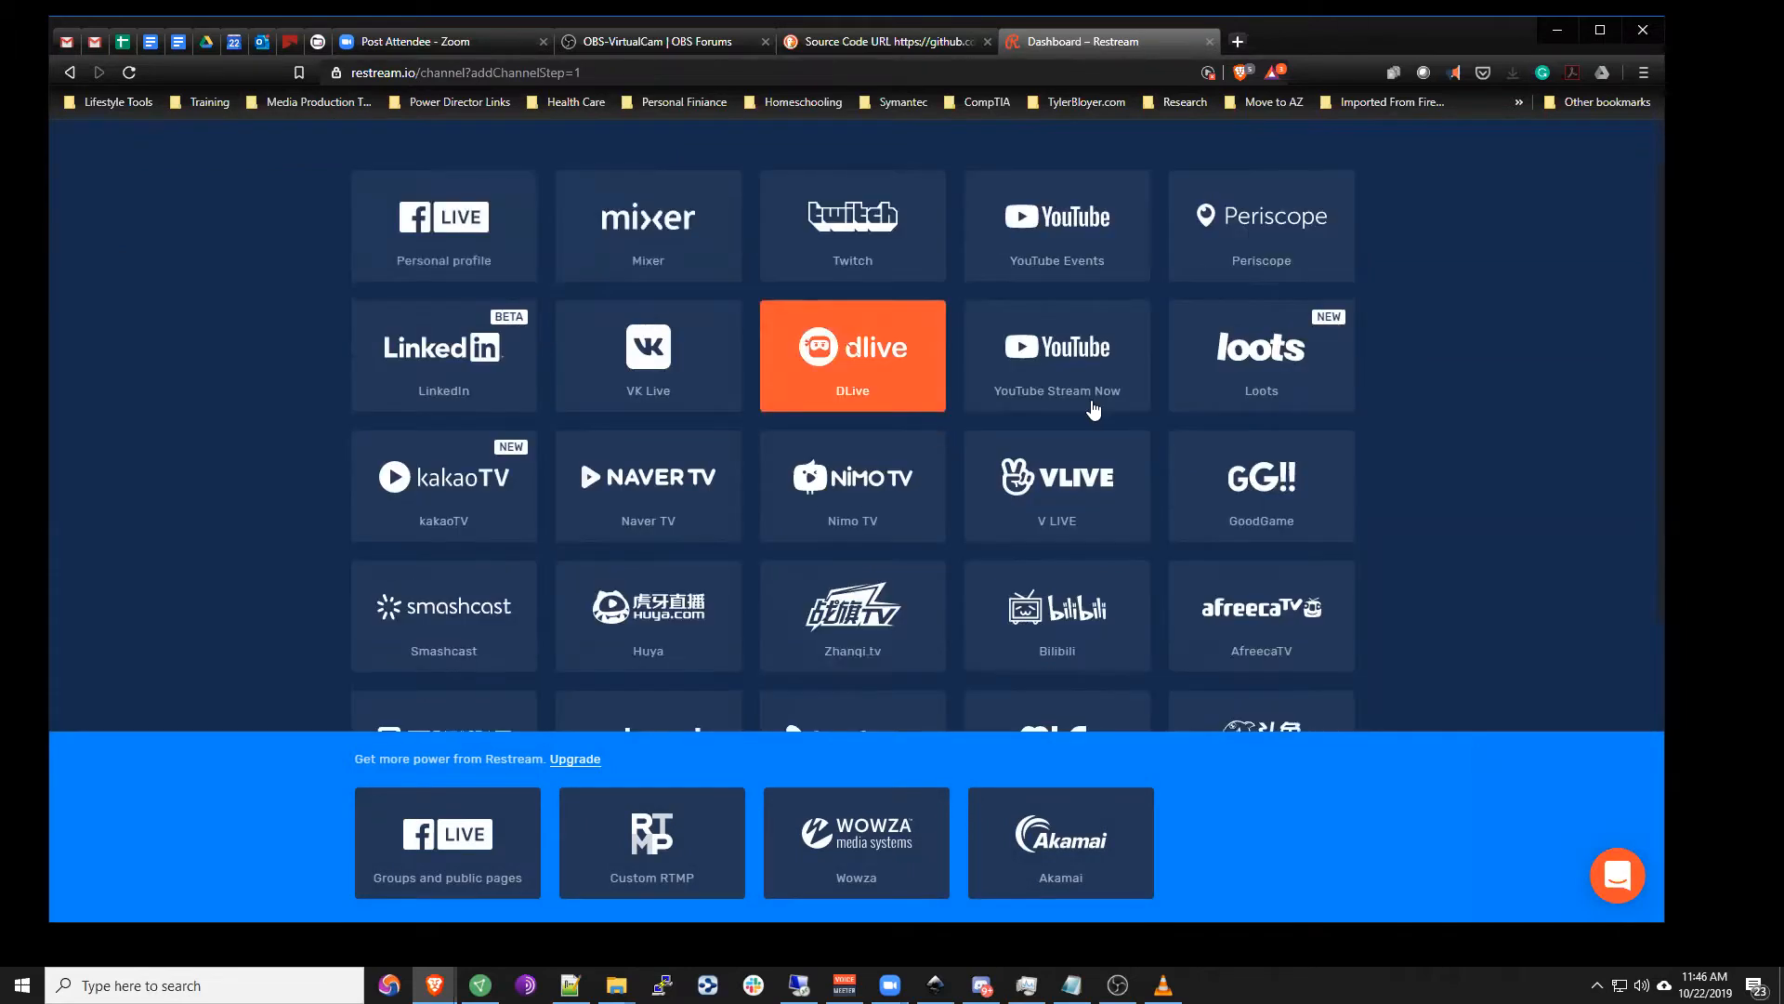
scroll(1020, 452, down, 1)
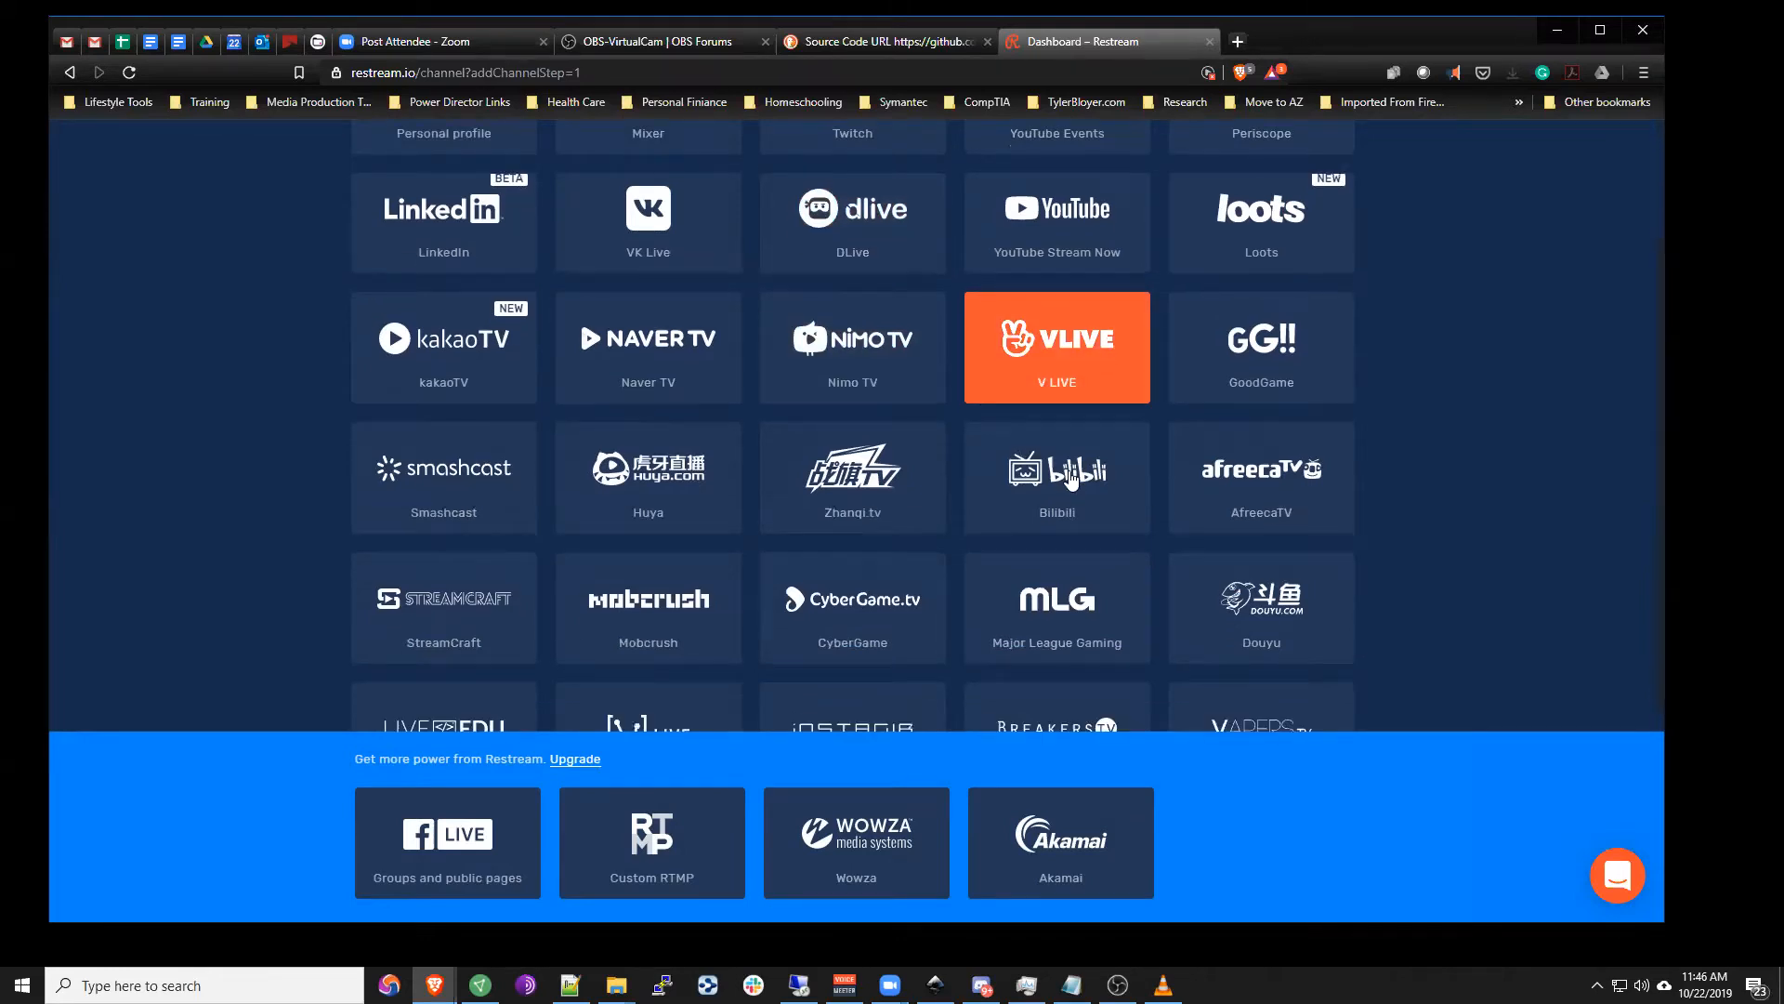
scroll(1550, 810, down, 4)
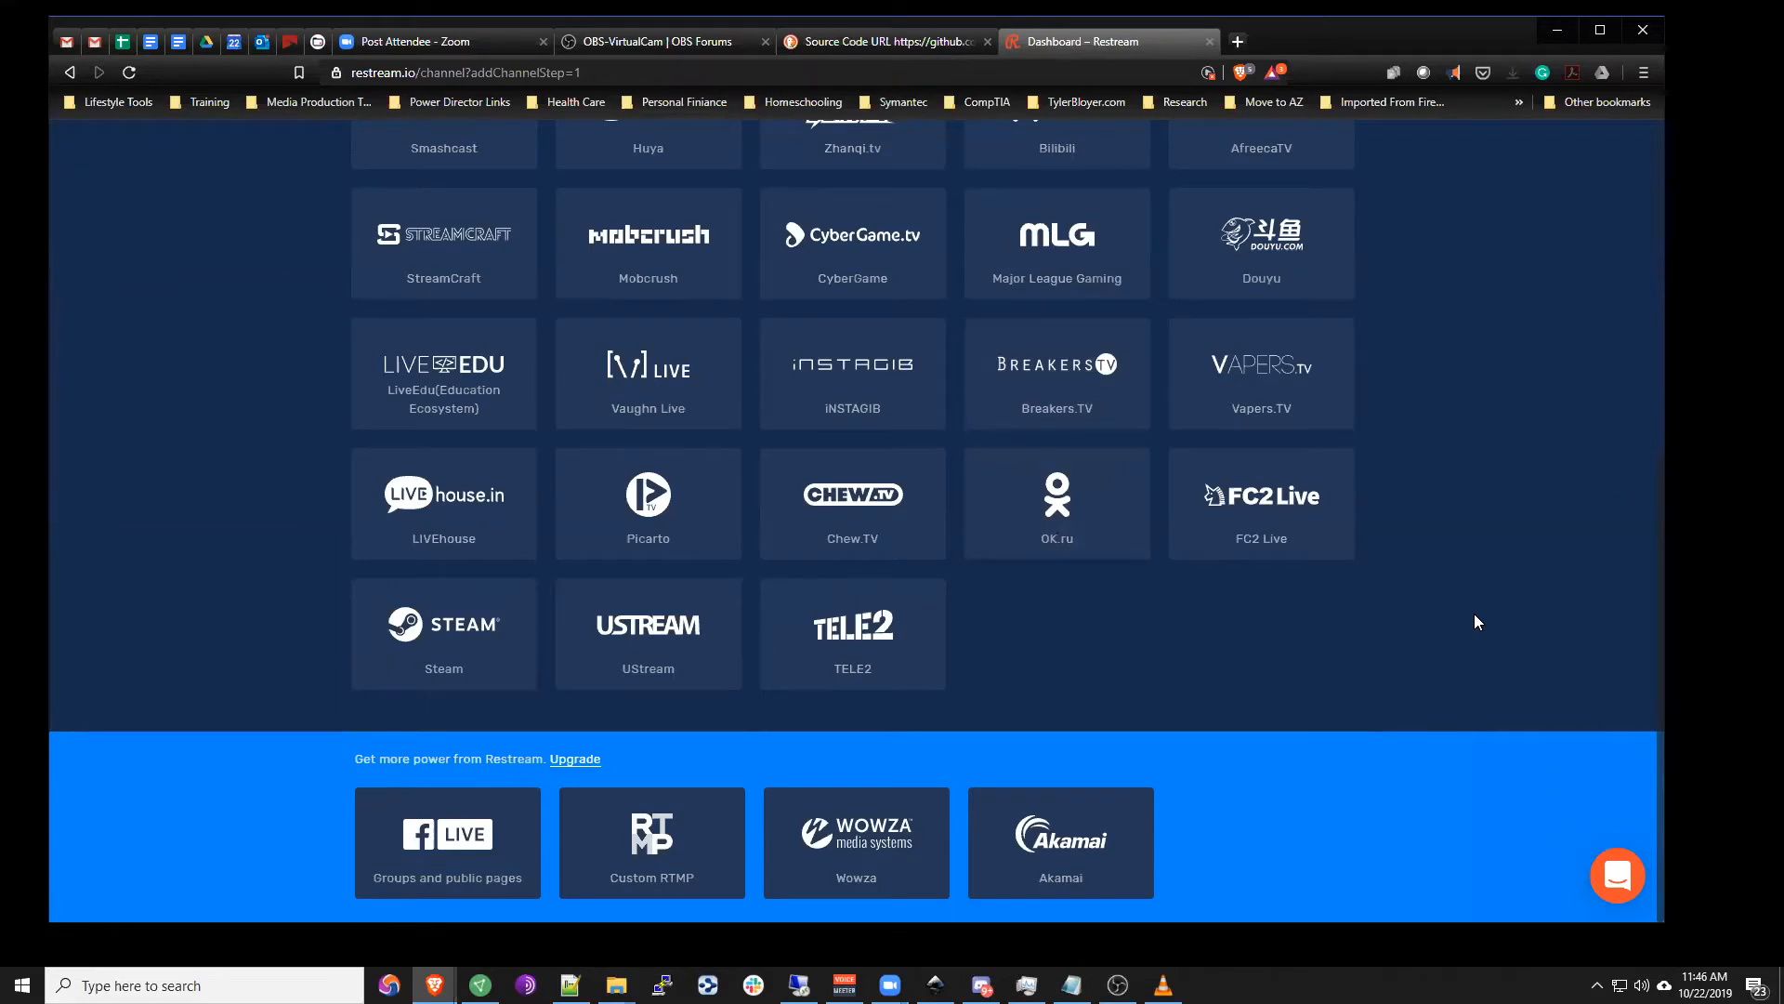
scroll(1475, 615, up, 6)
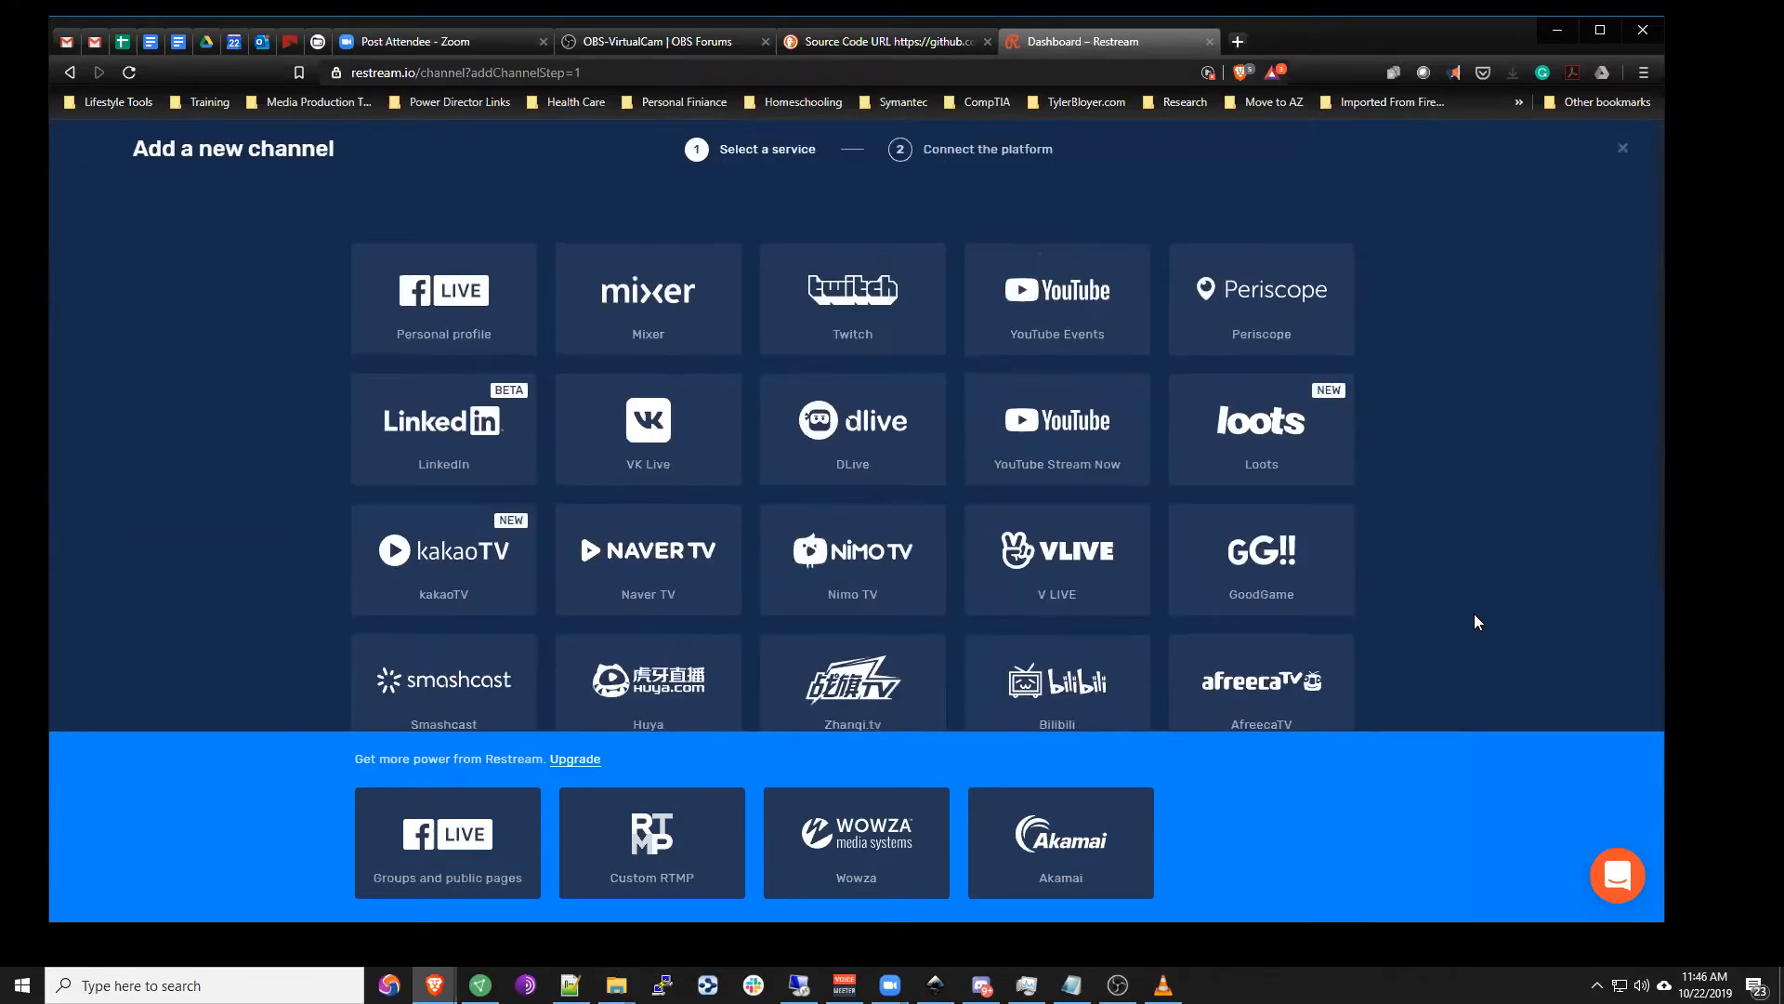
scroll(1237, 435, down, 3)
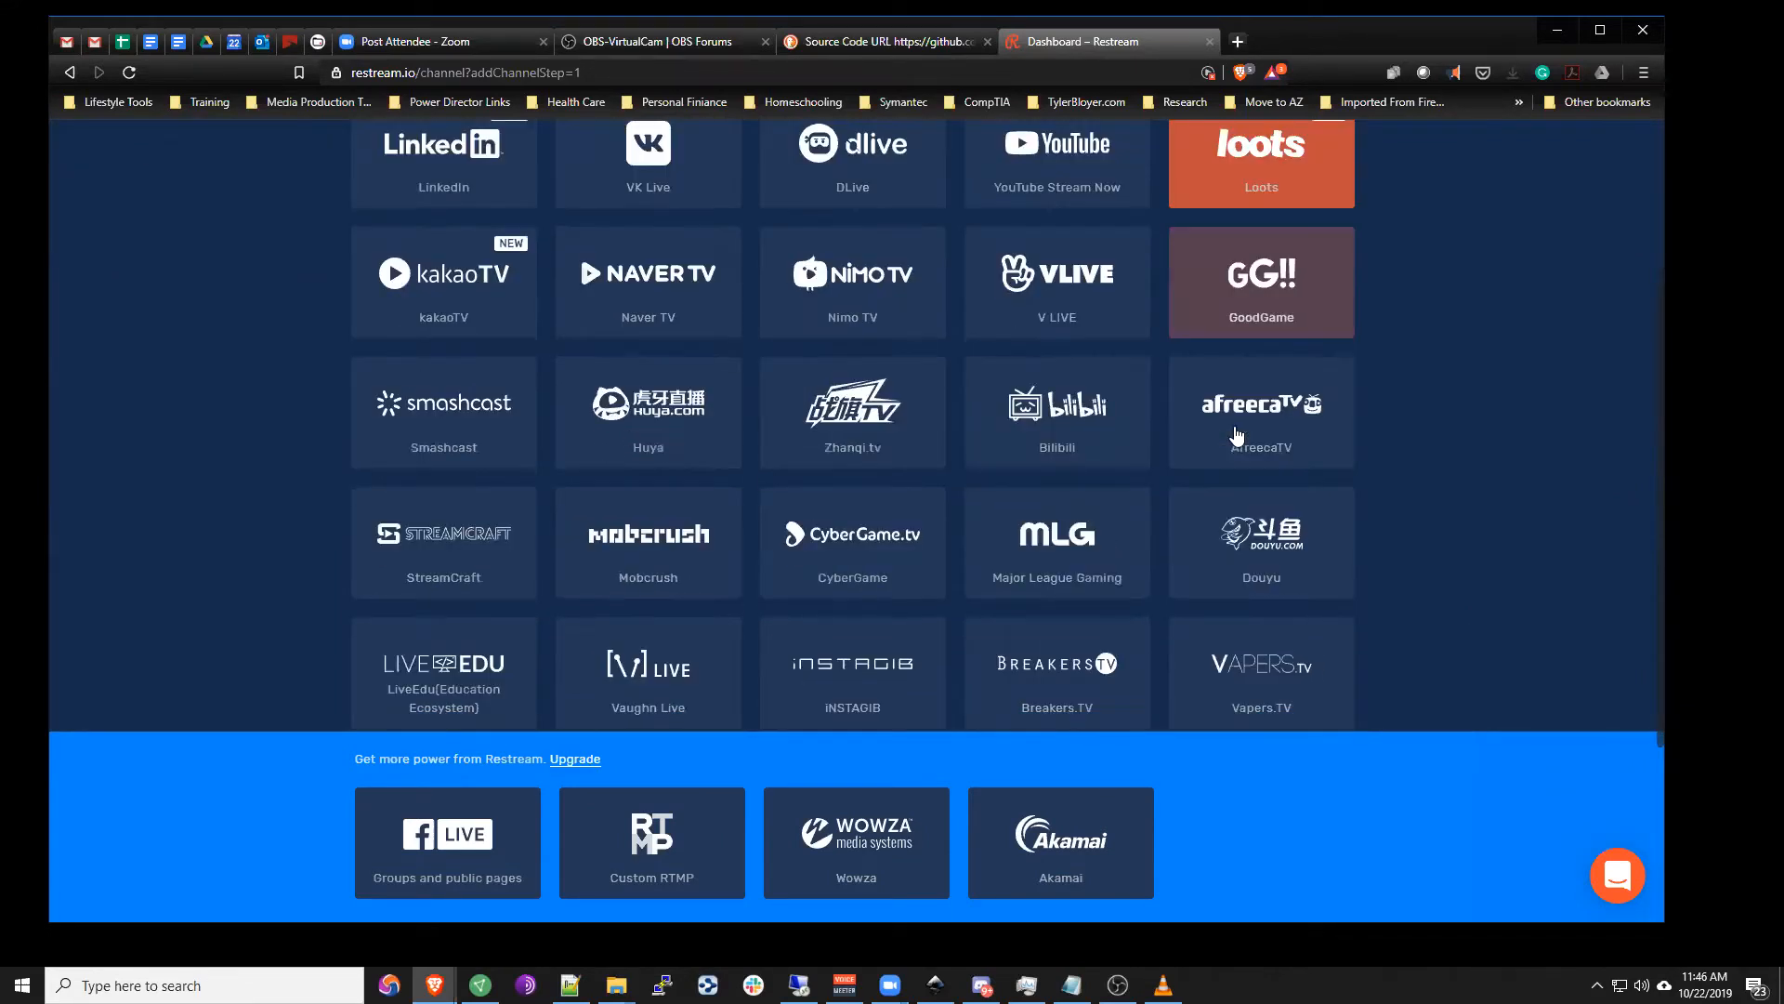
Step: Review the Restream platforms available for a new channel, including YouTube Events and the upgrade-only services, and return to the multistreaming dashboard
scroll(1237, 435, down, 3)
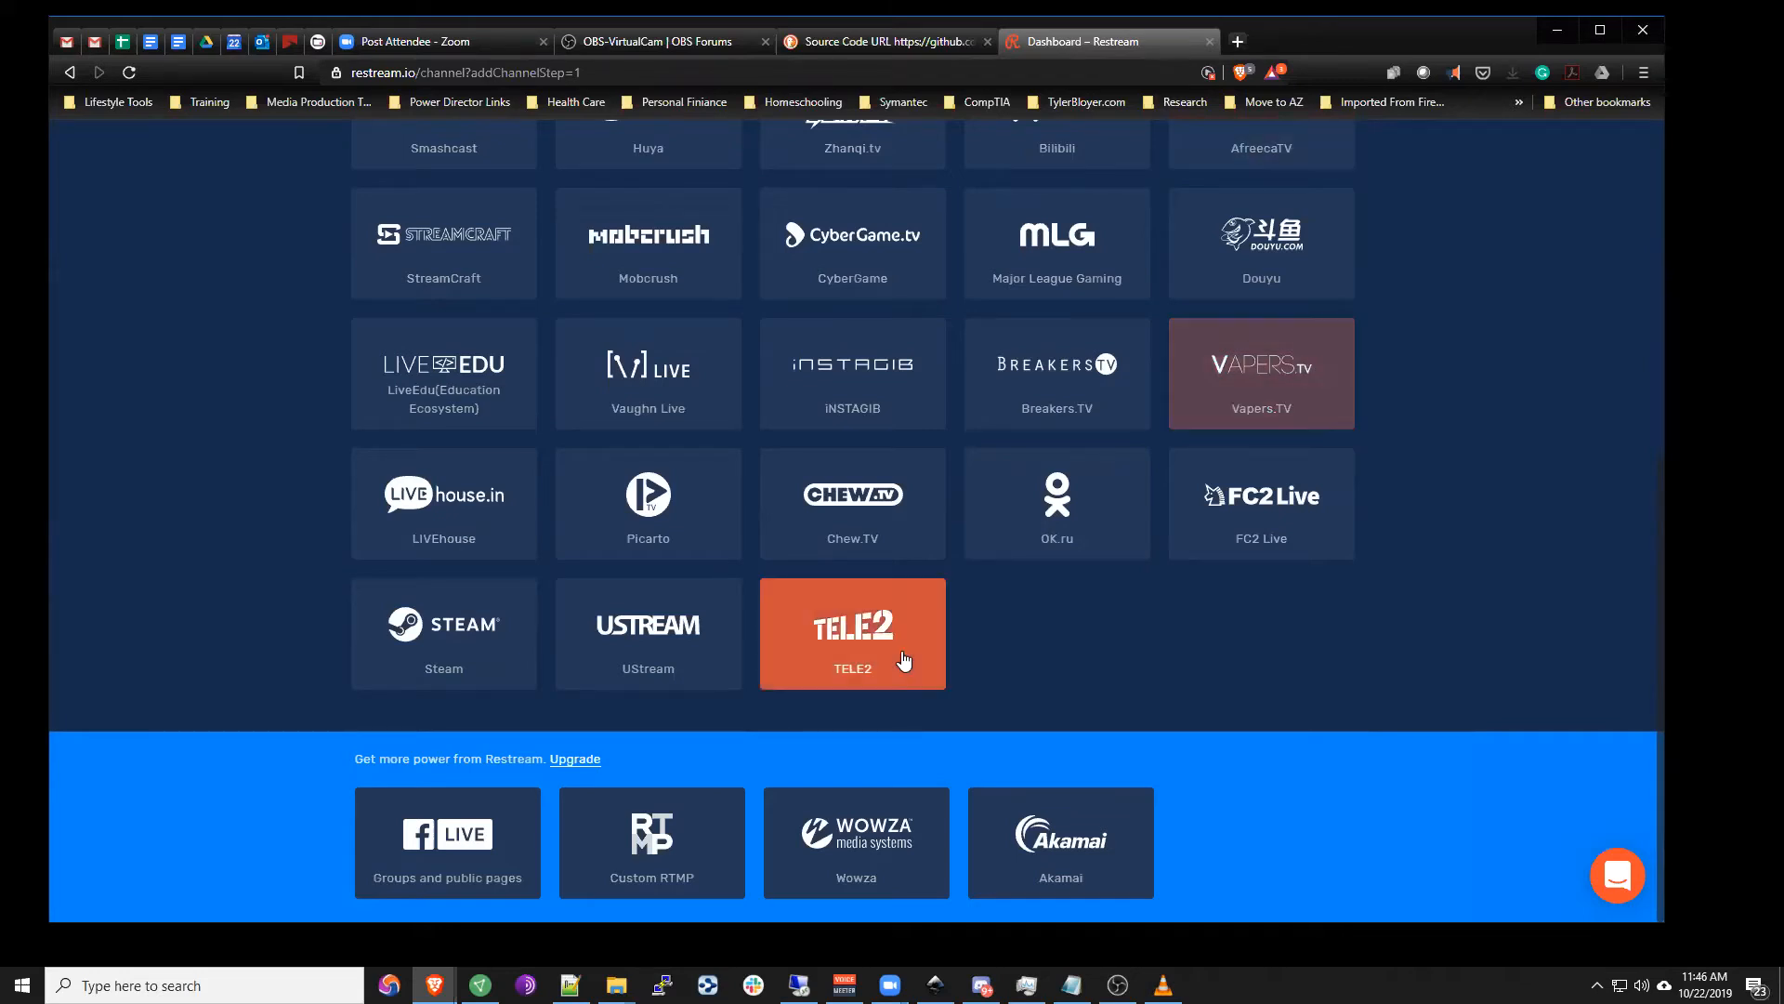
scroll(903, 660, up, 6)
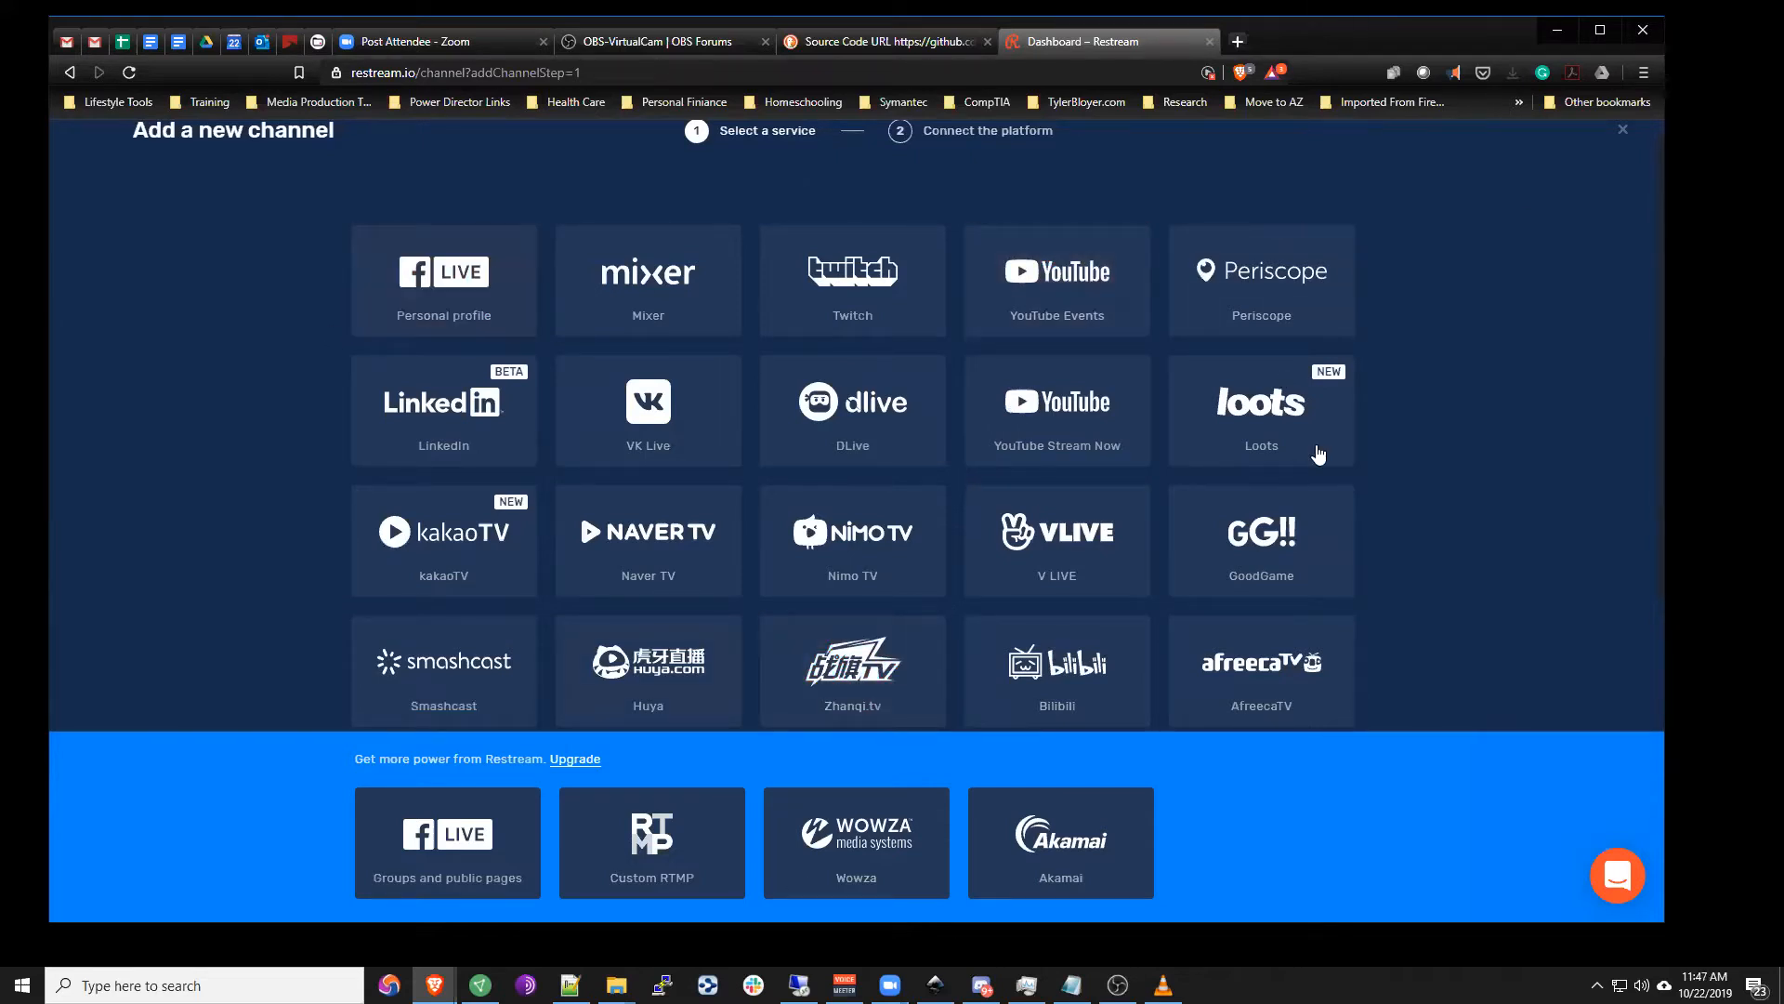
scroll(1490, 509, up, 1)
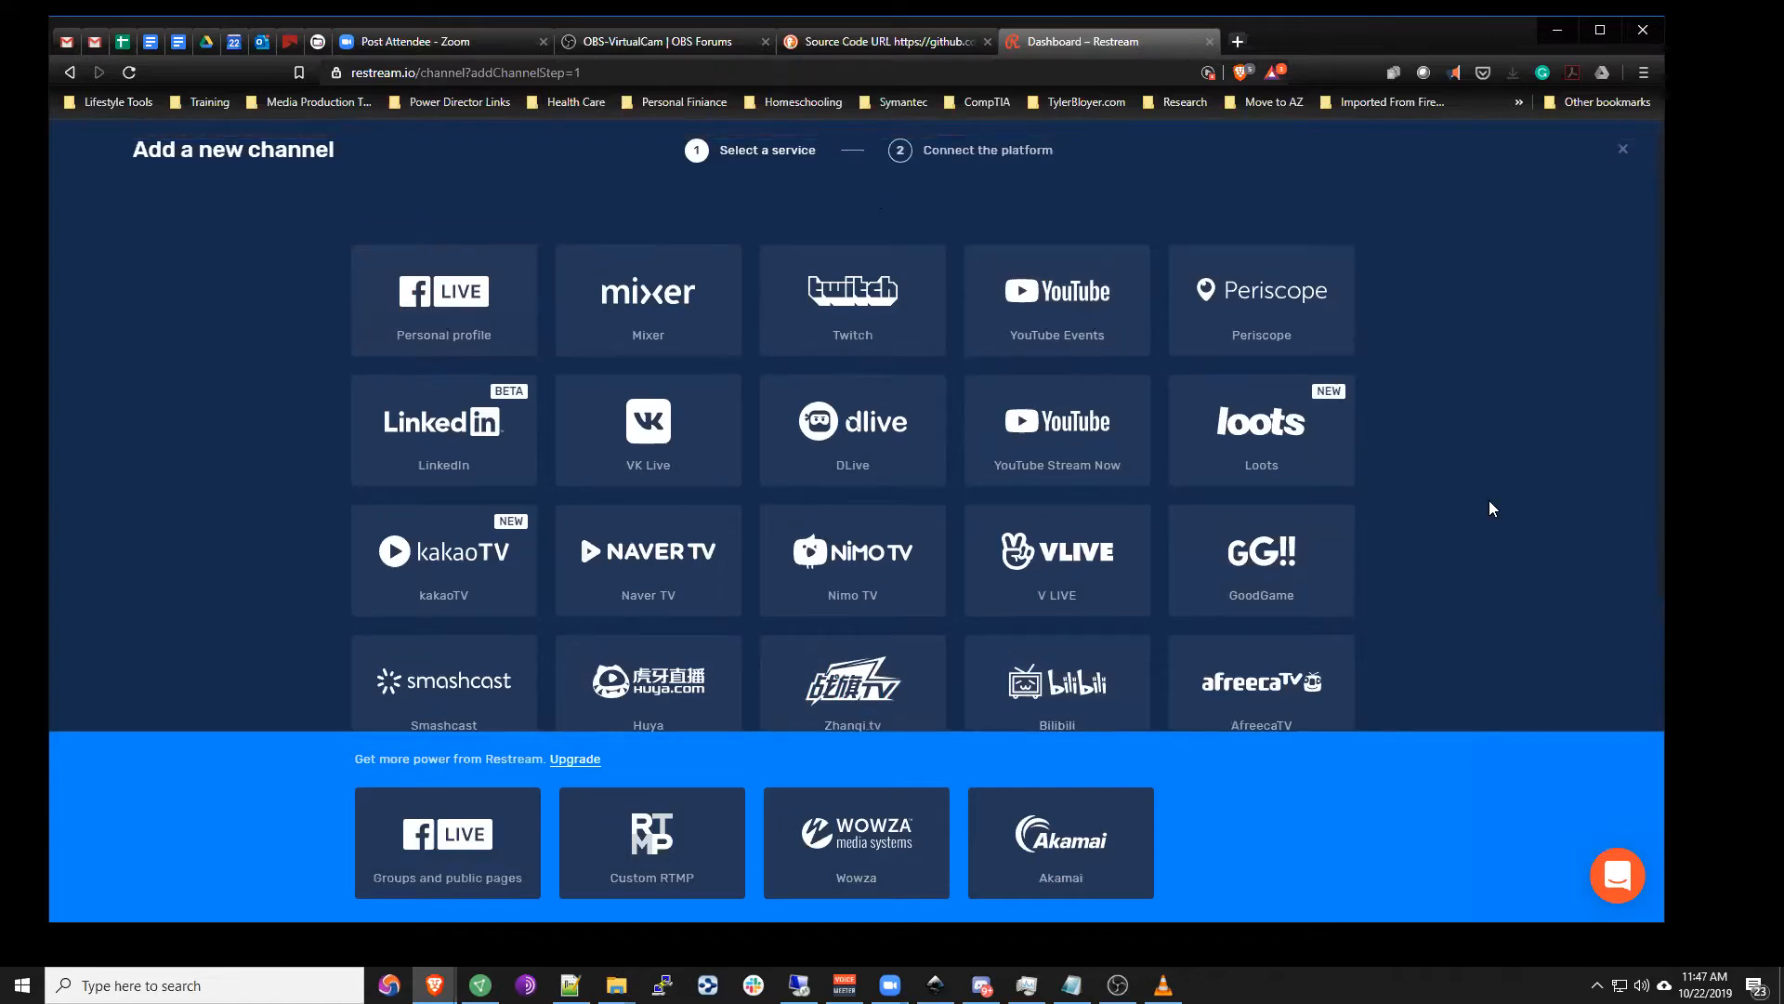
scroll(1529, 506, down, 6)
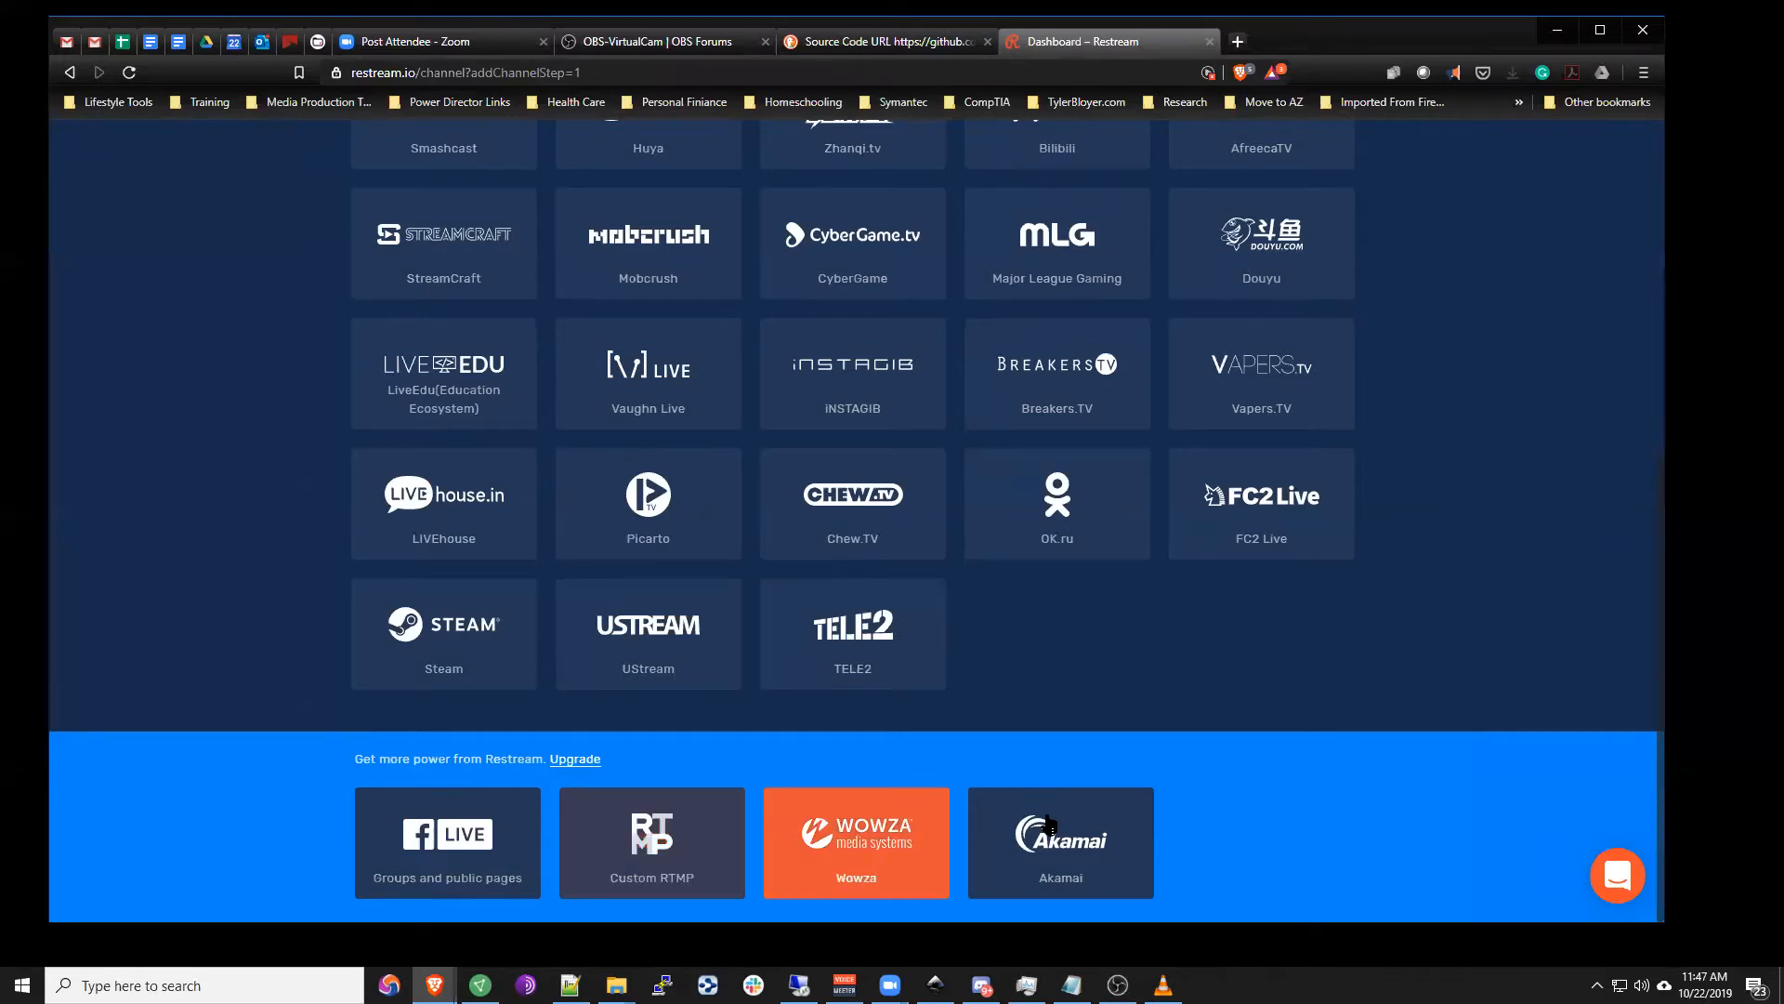
scroll(1517, 605, up, 5)
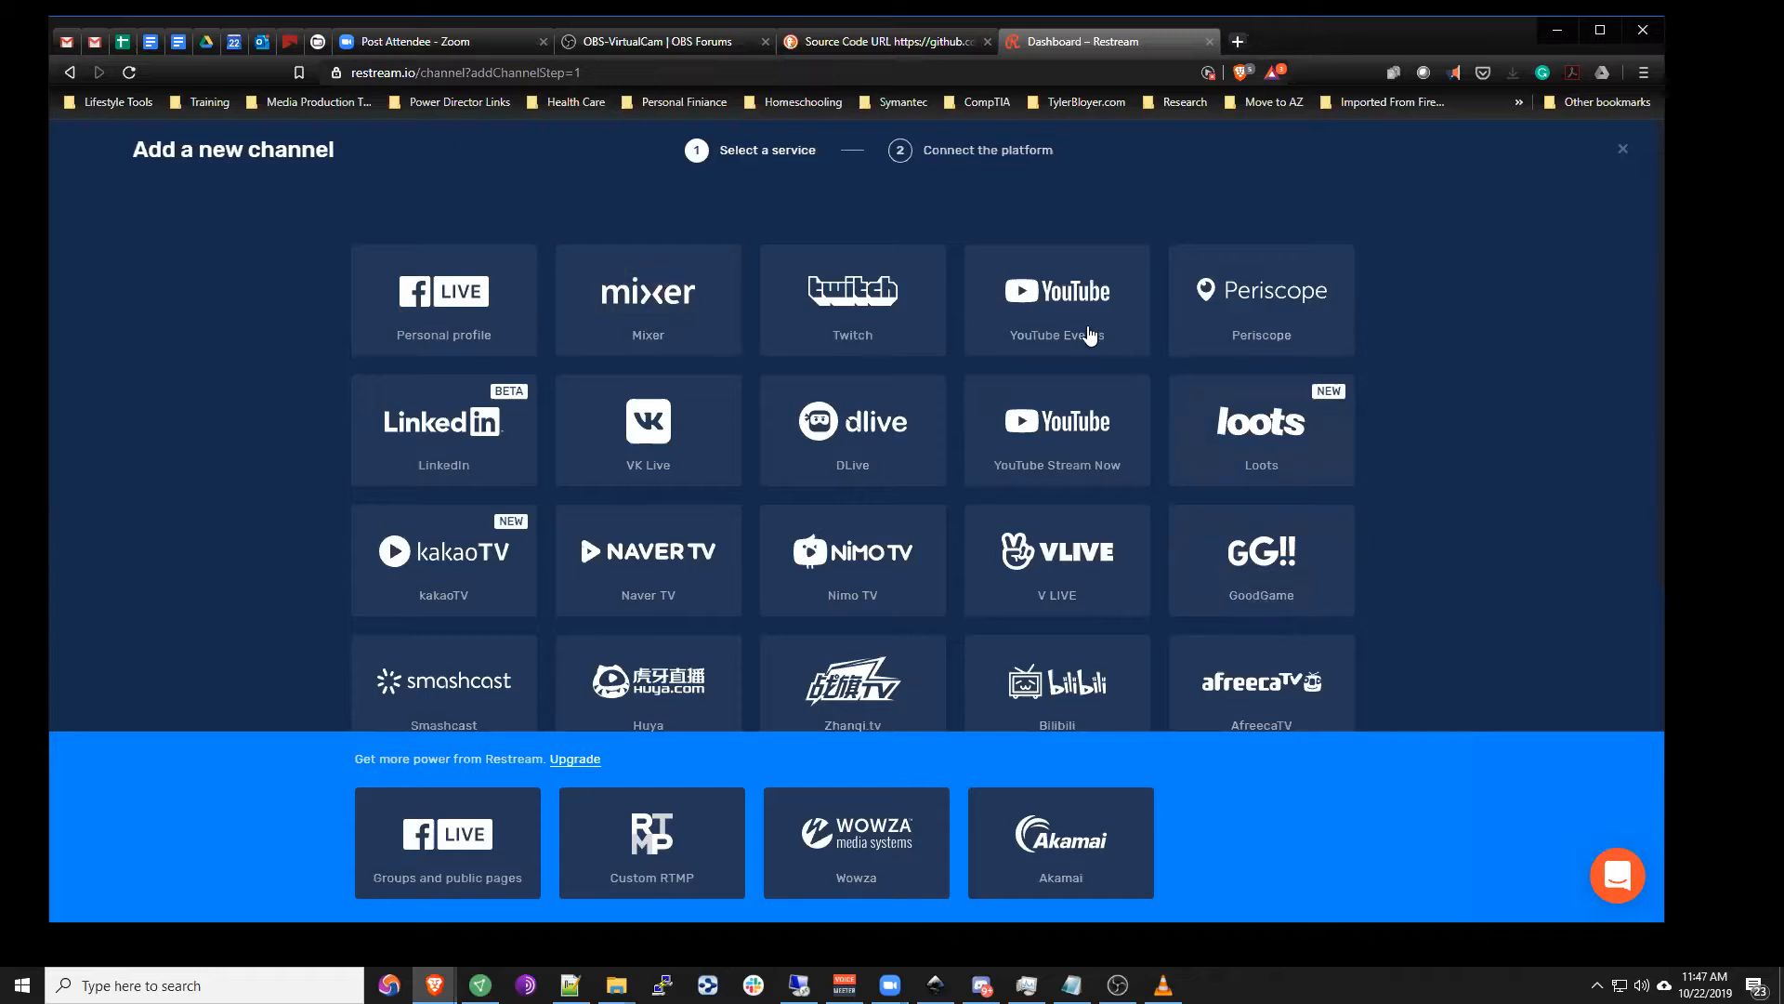
click(1043, 330)
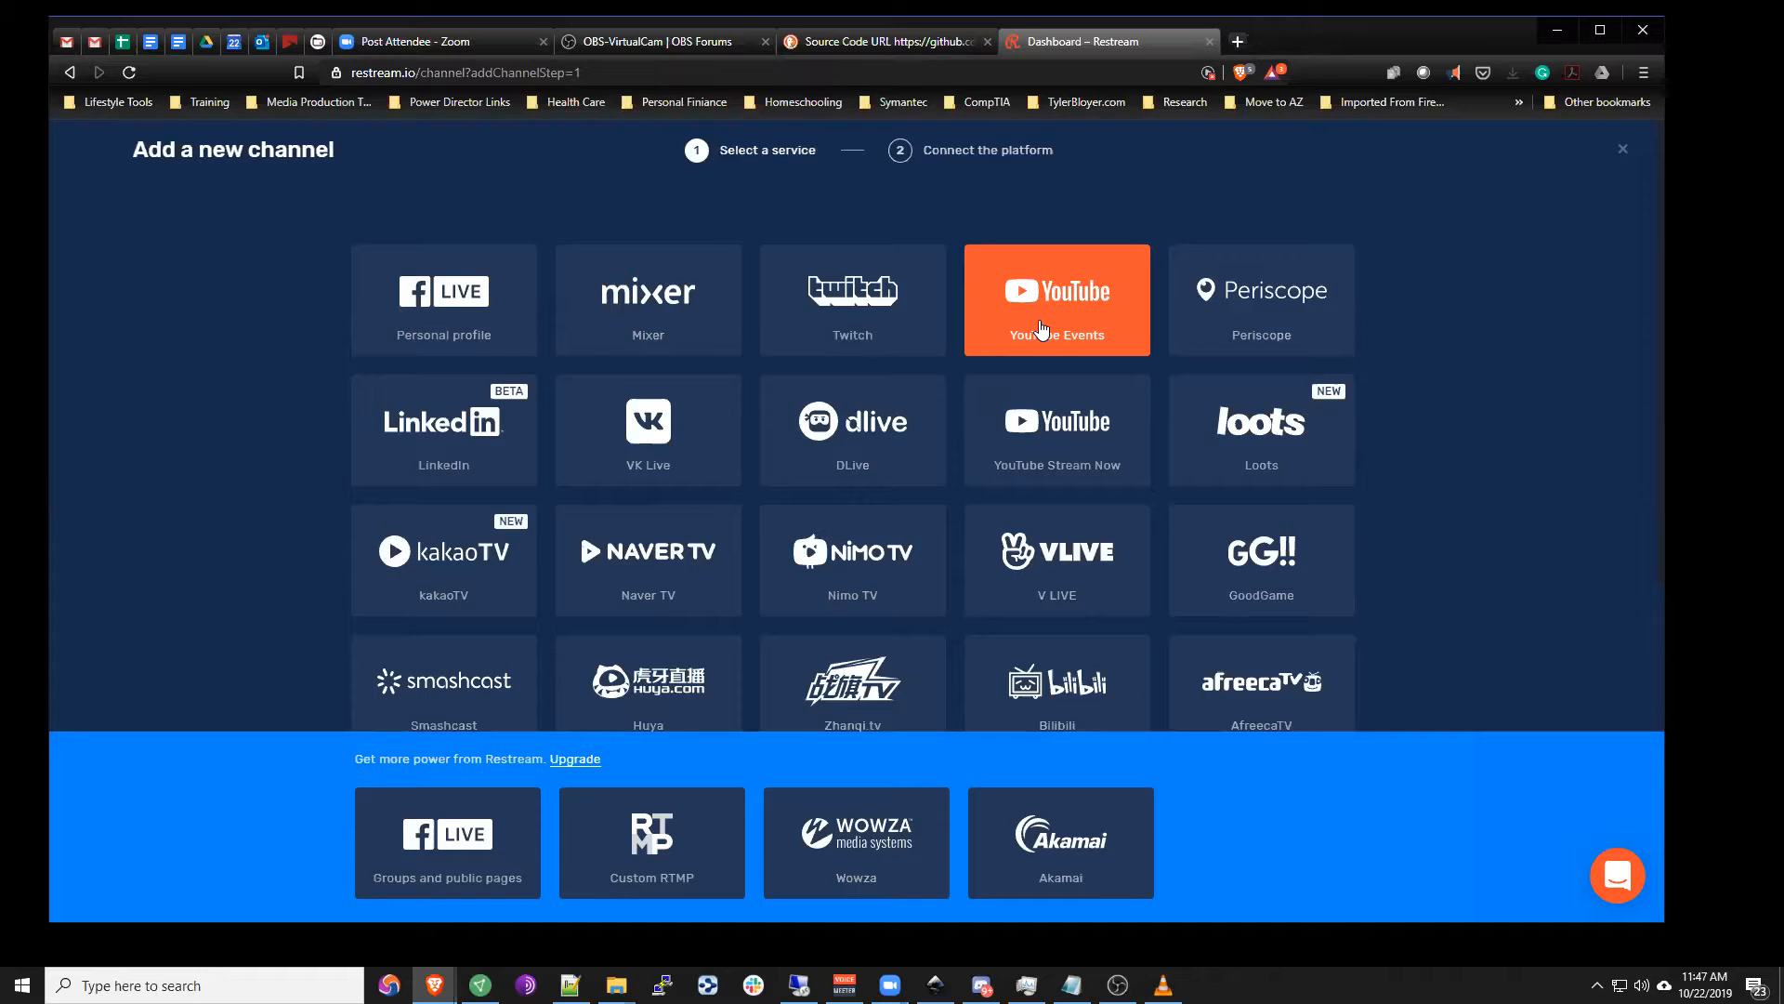
click(1039, 322)
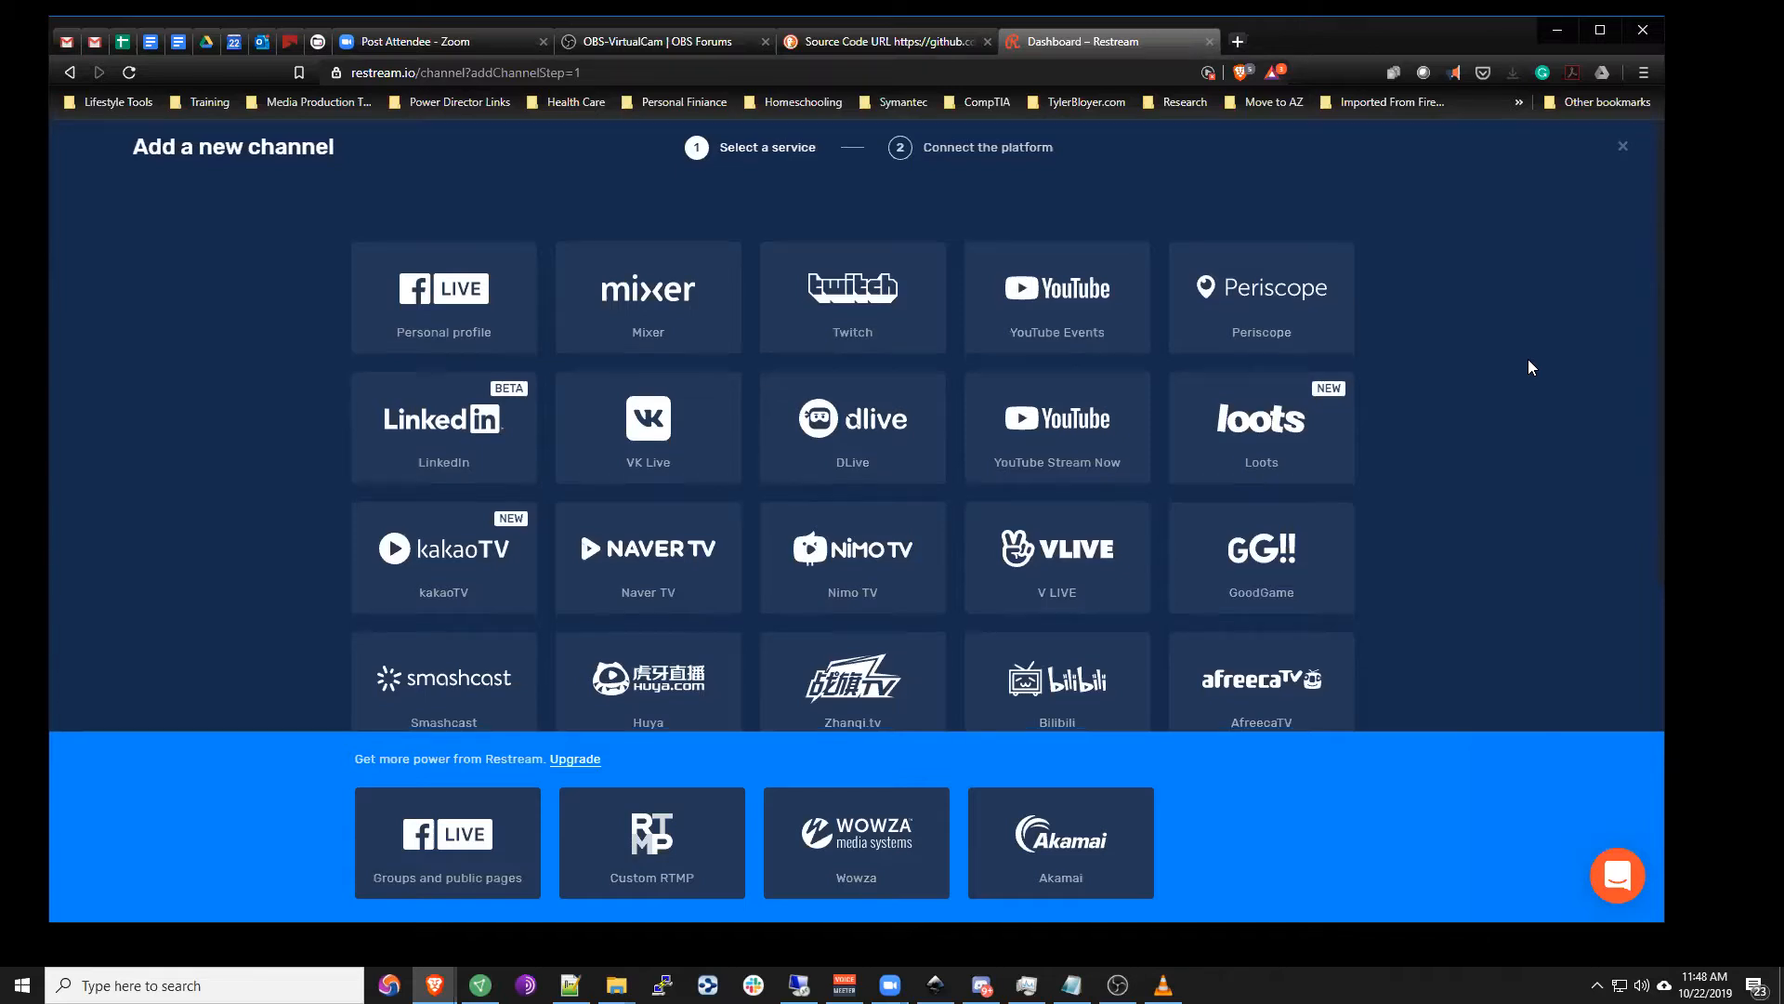
scroll(1529, 361, down, 2)
scroll(1476, 281, up, 2)
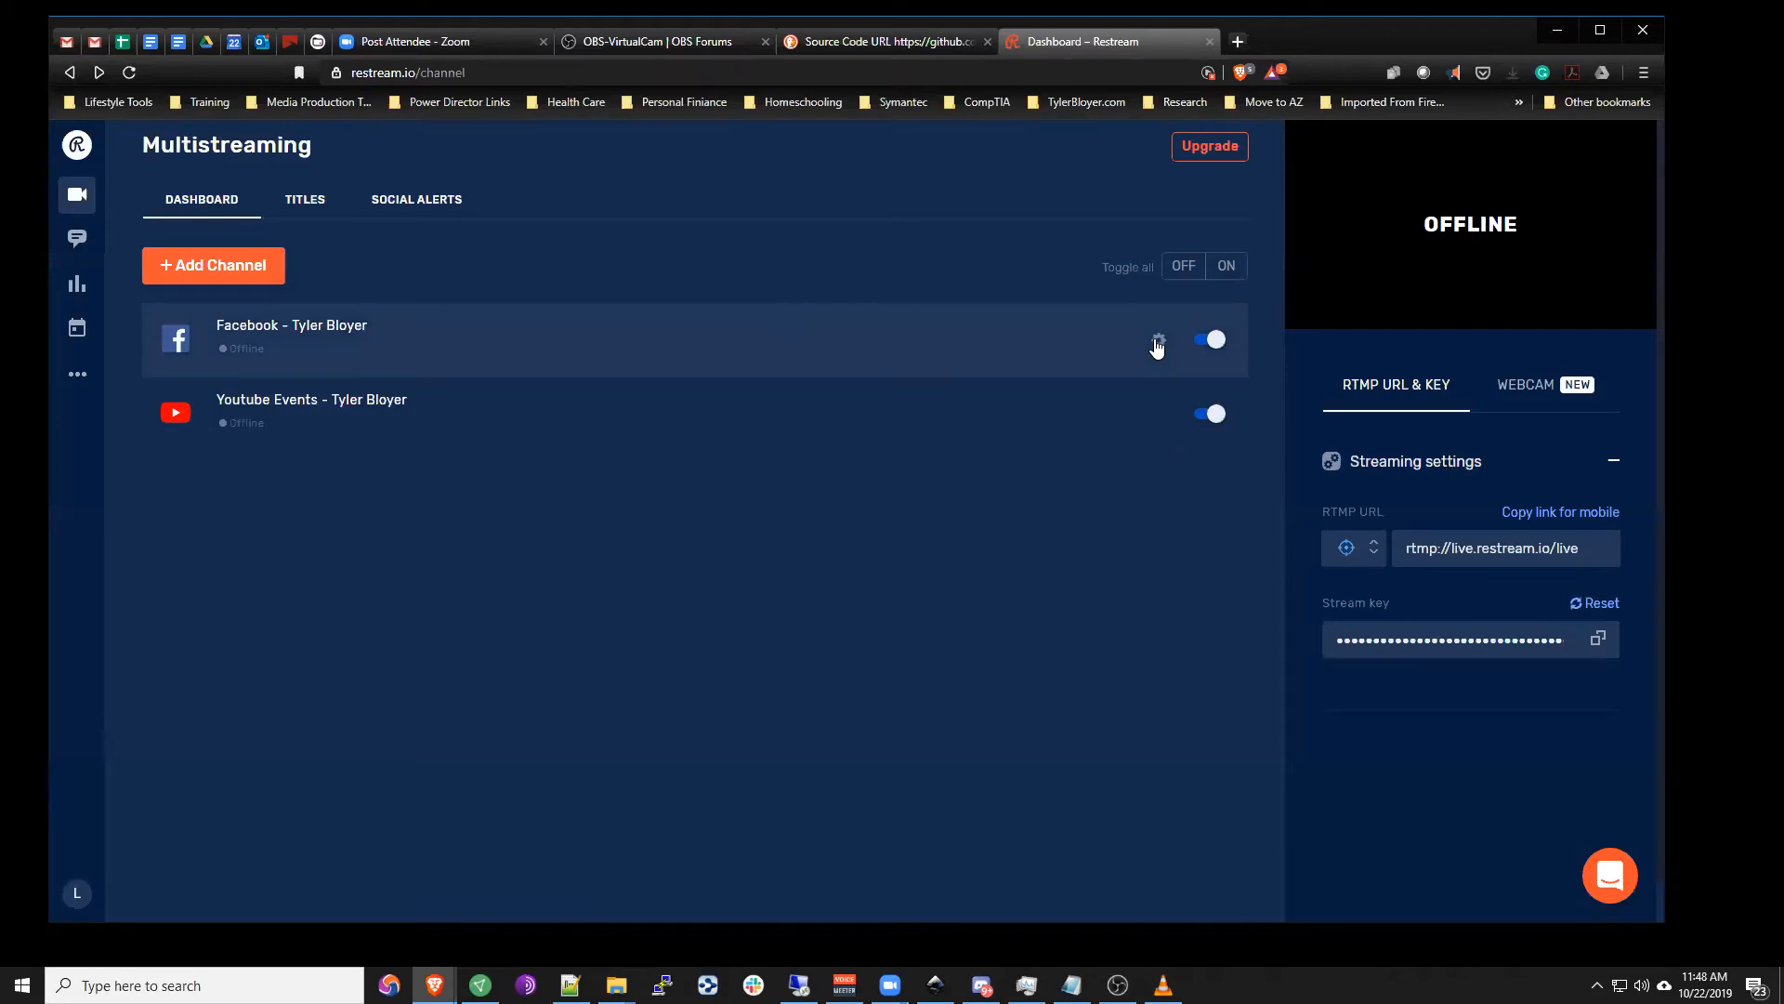
Step: Show the options of the Facebook channel and inspect the YouTube Events channel settings without saving any changes
click(1157, 343)
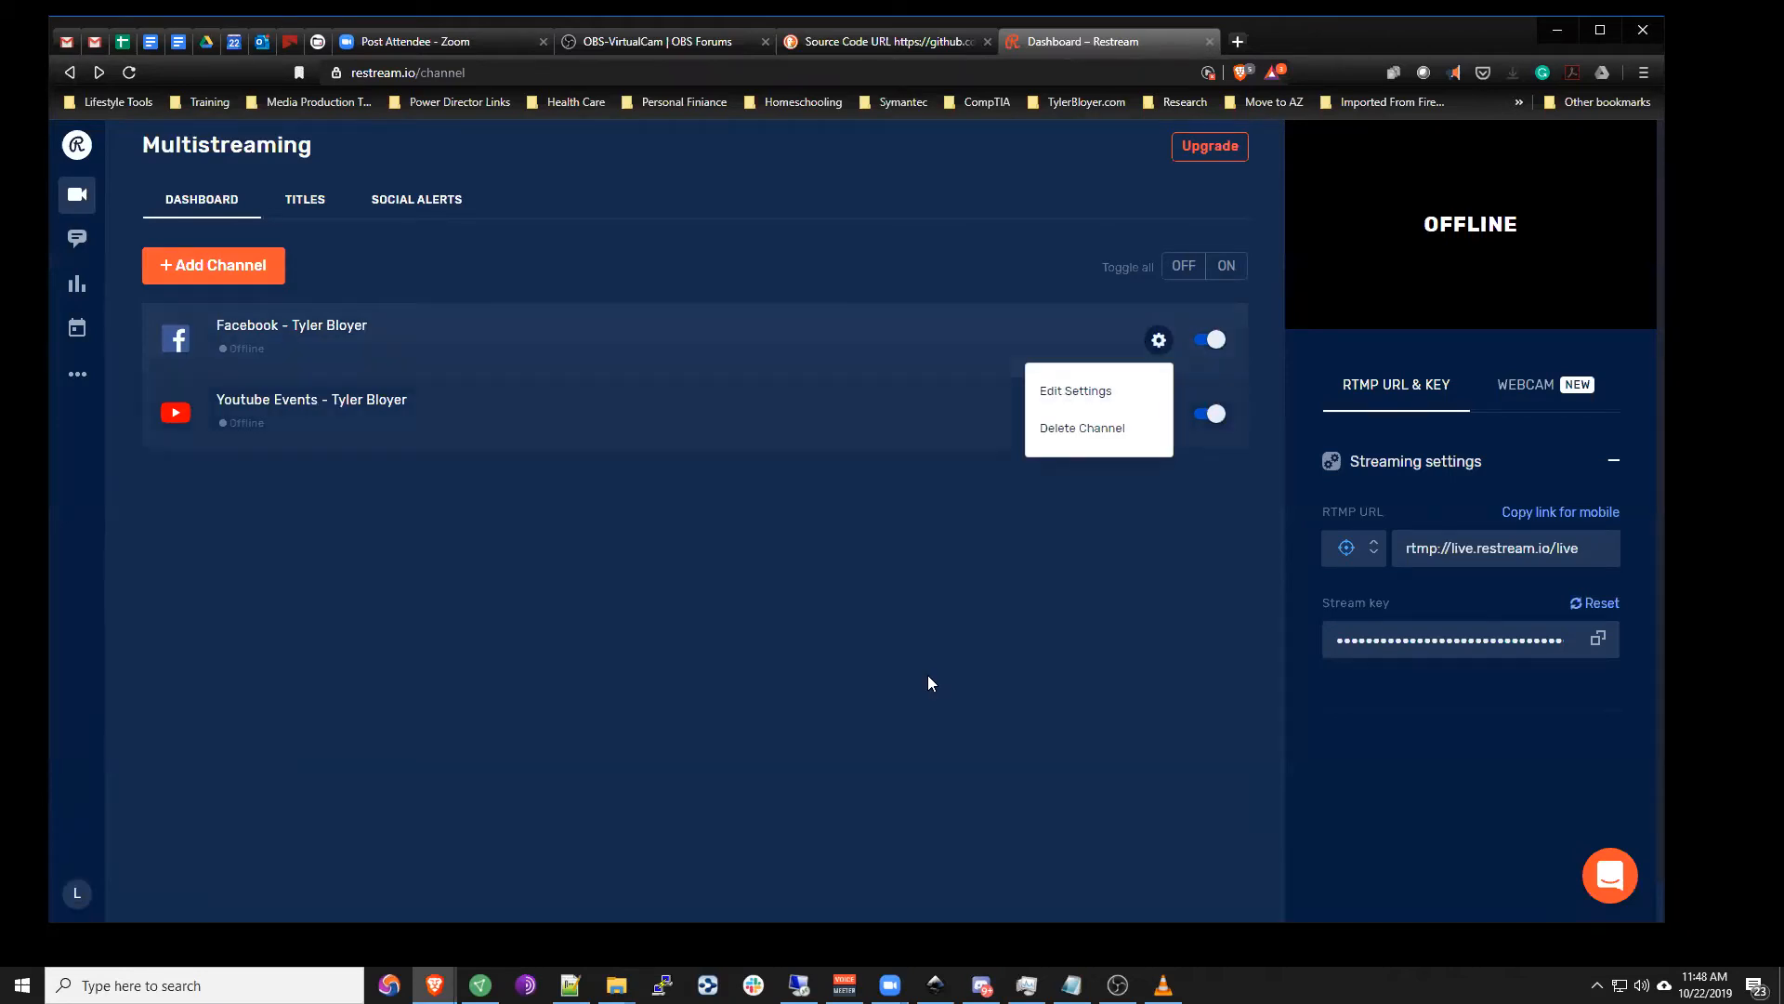
click(1061, 563)
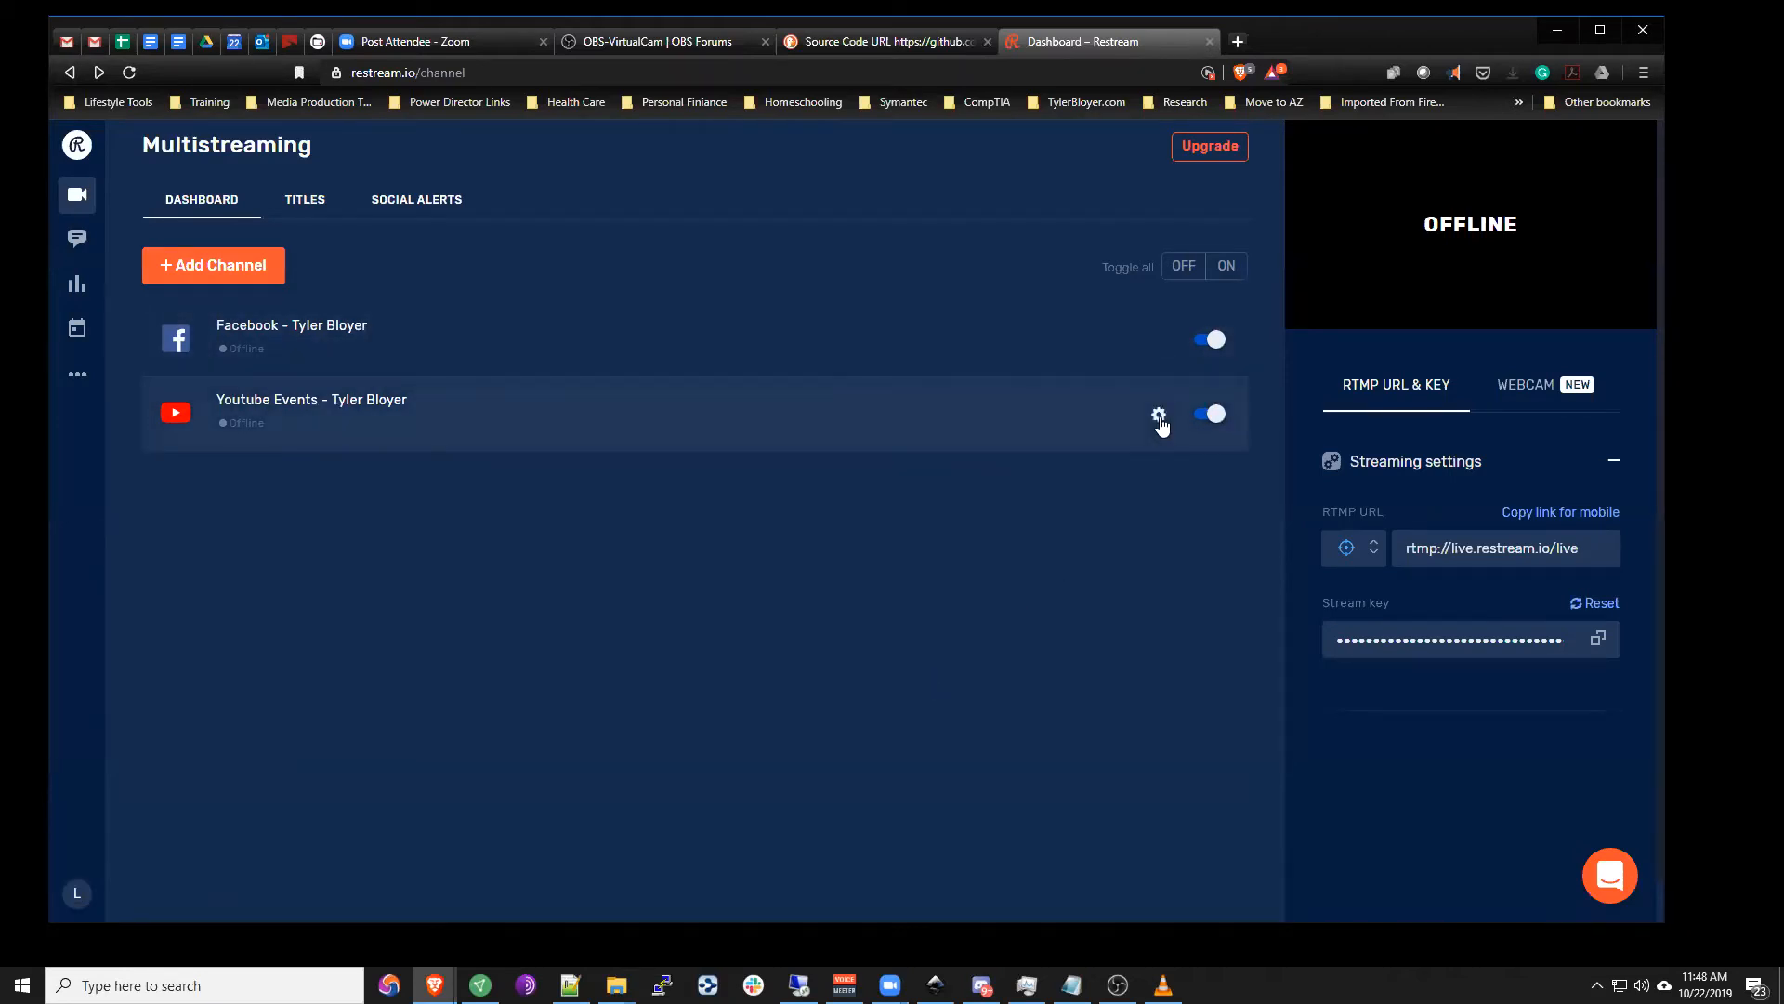
click(1160, 418)
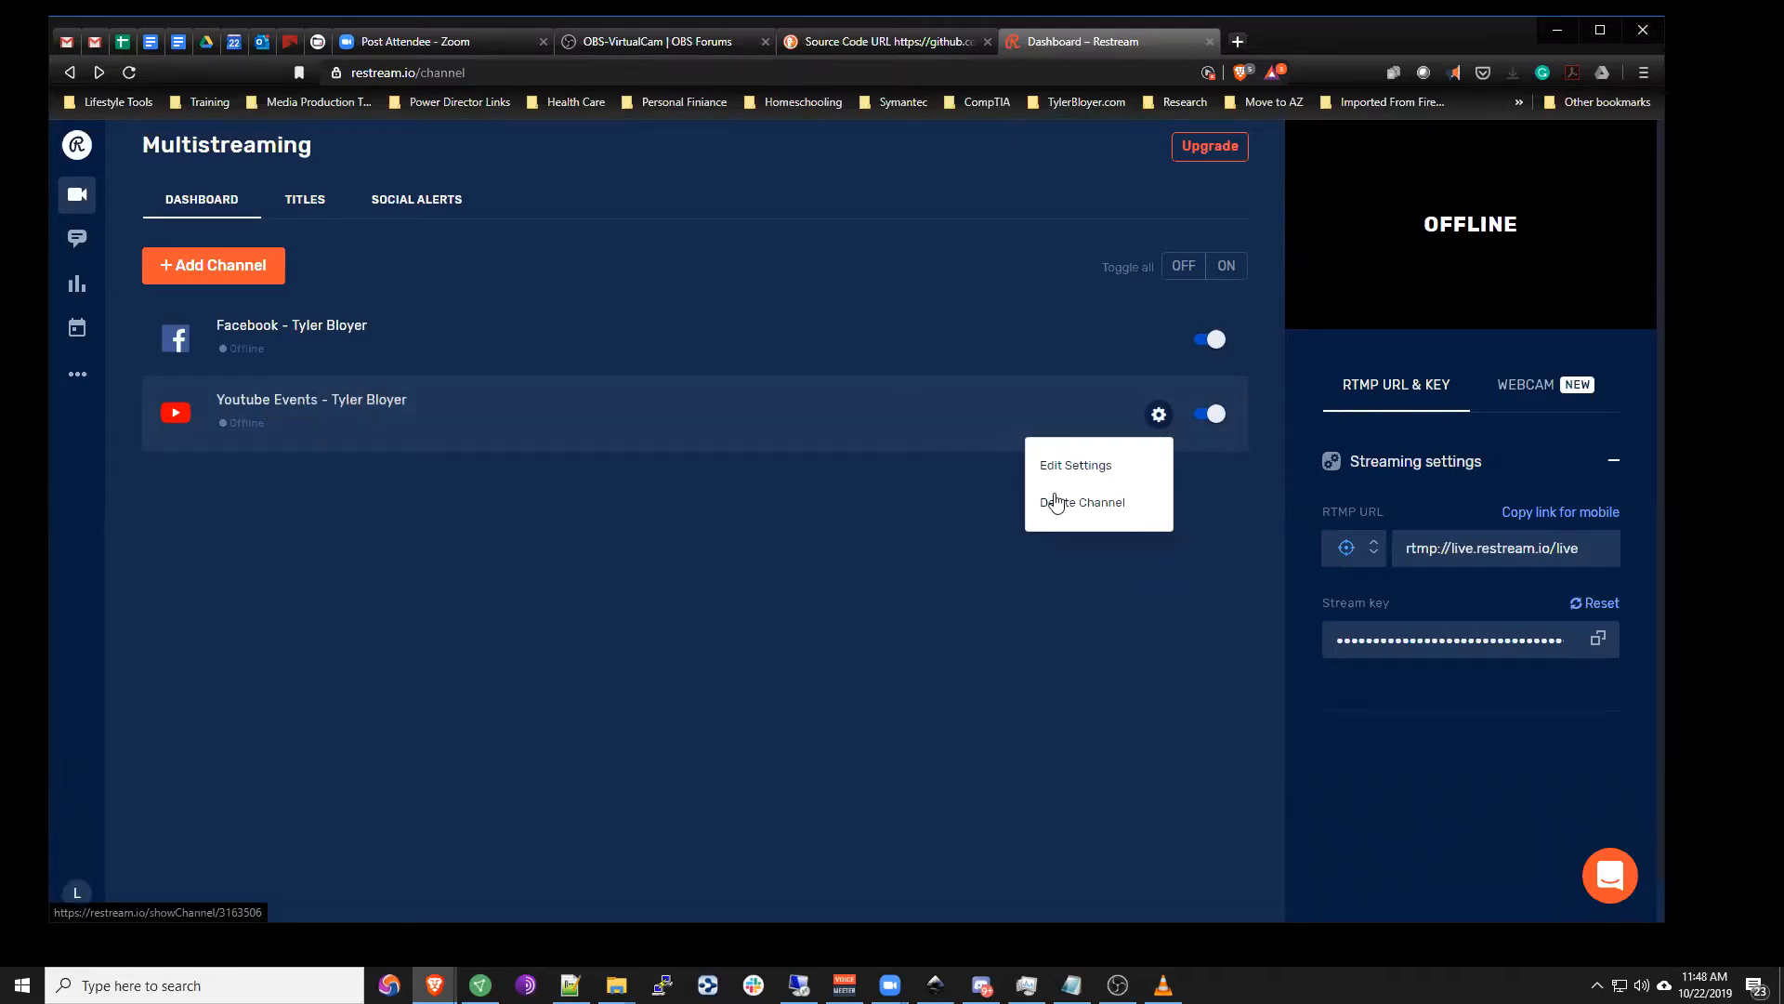
click(1021, 464)
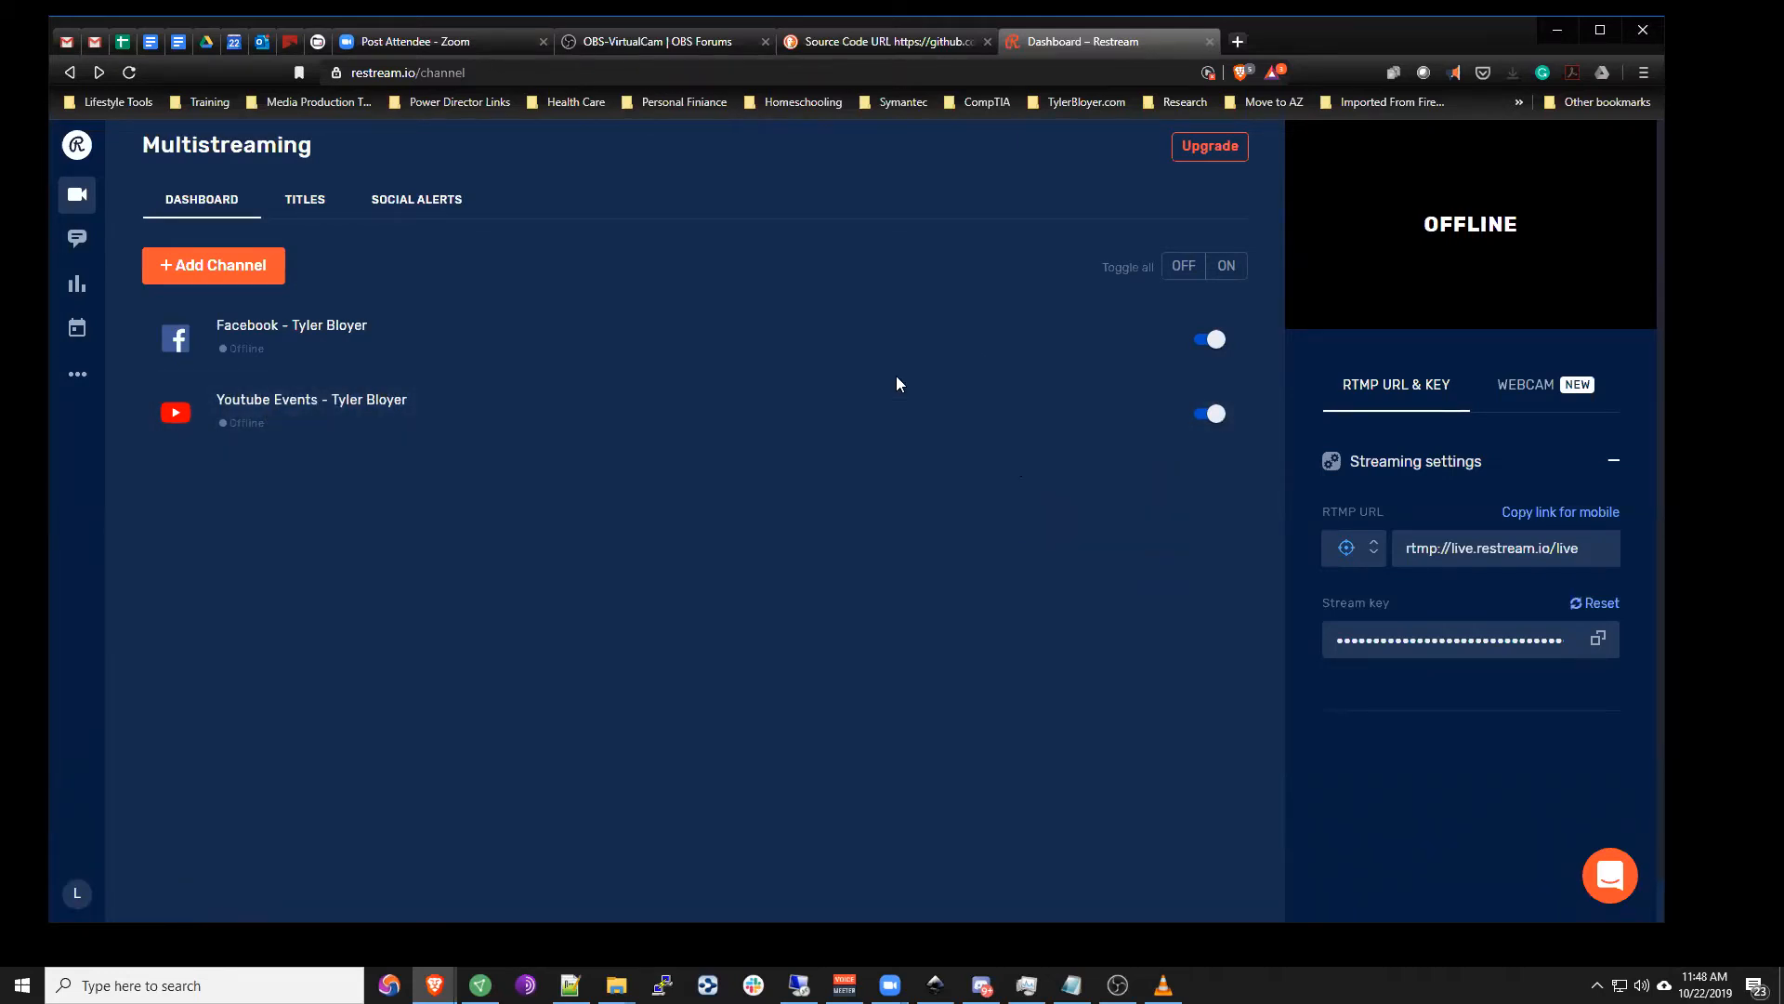
click(805, 409)
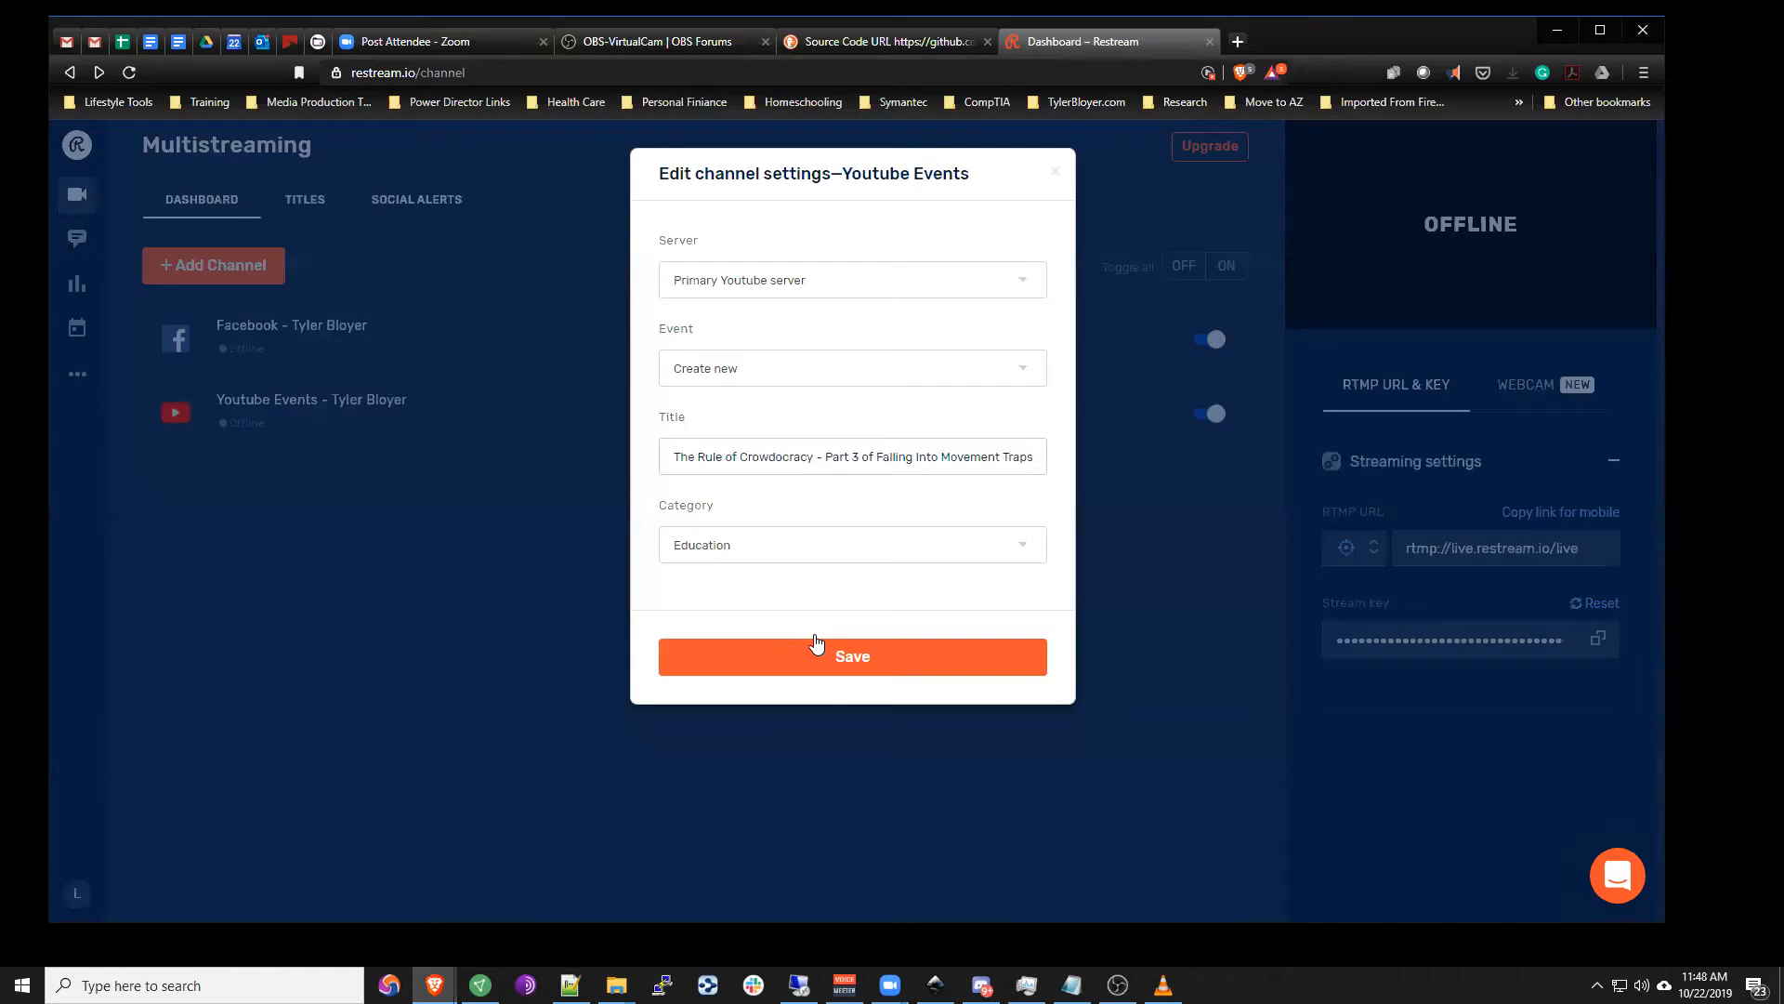
click(1162, 703)
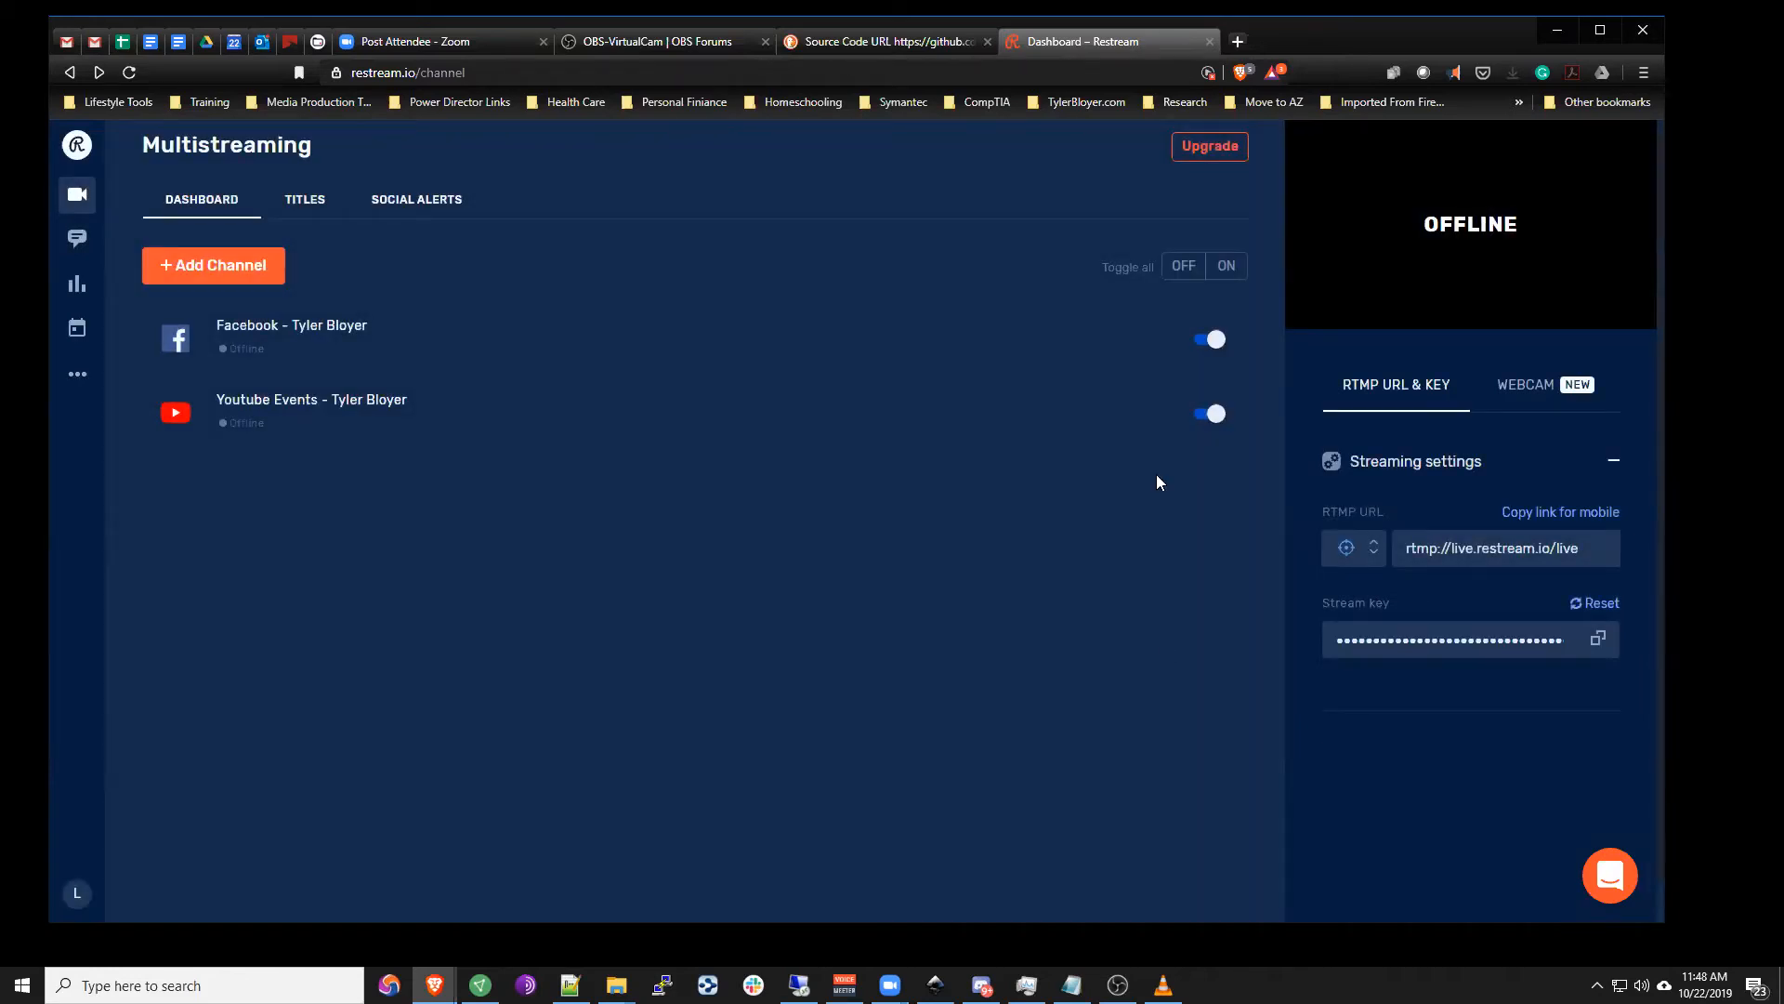
Step: Search the web for "youtube even schedule" in a new browser tab
click(1237, 42)
text(youtube e)
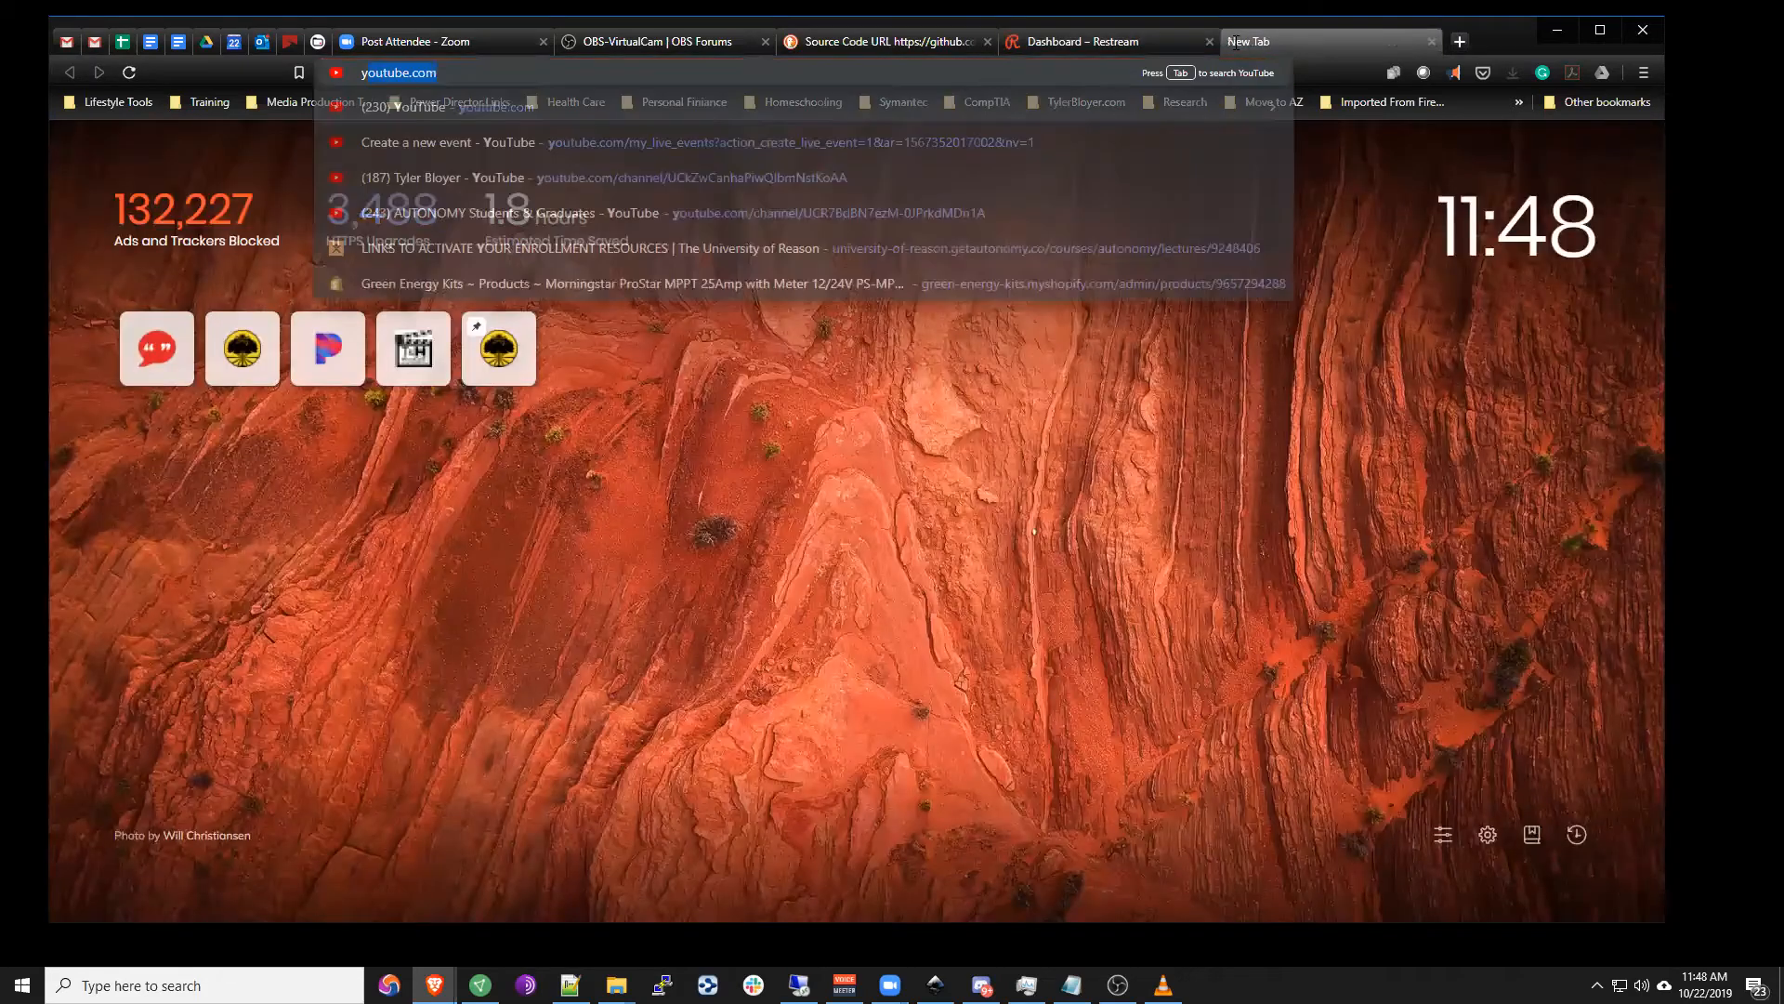
text(ven sche)
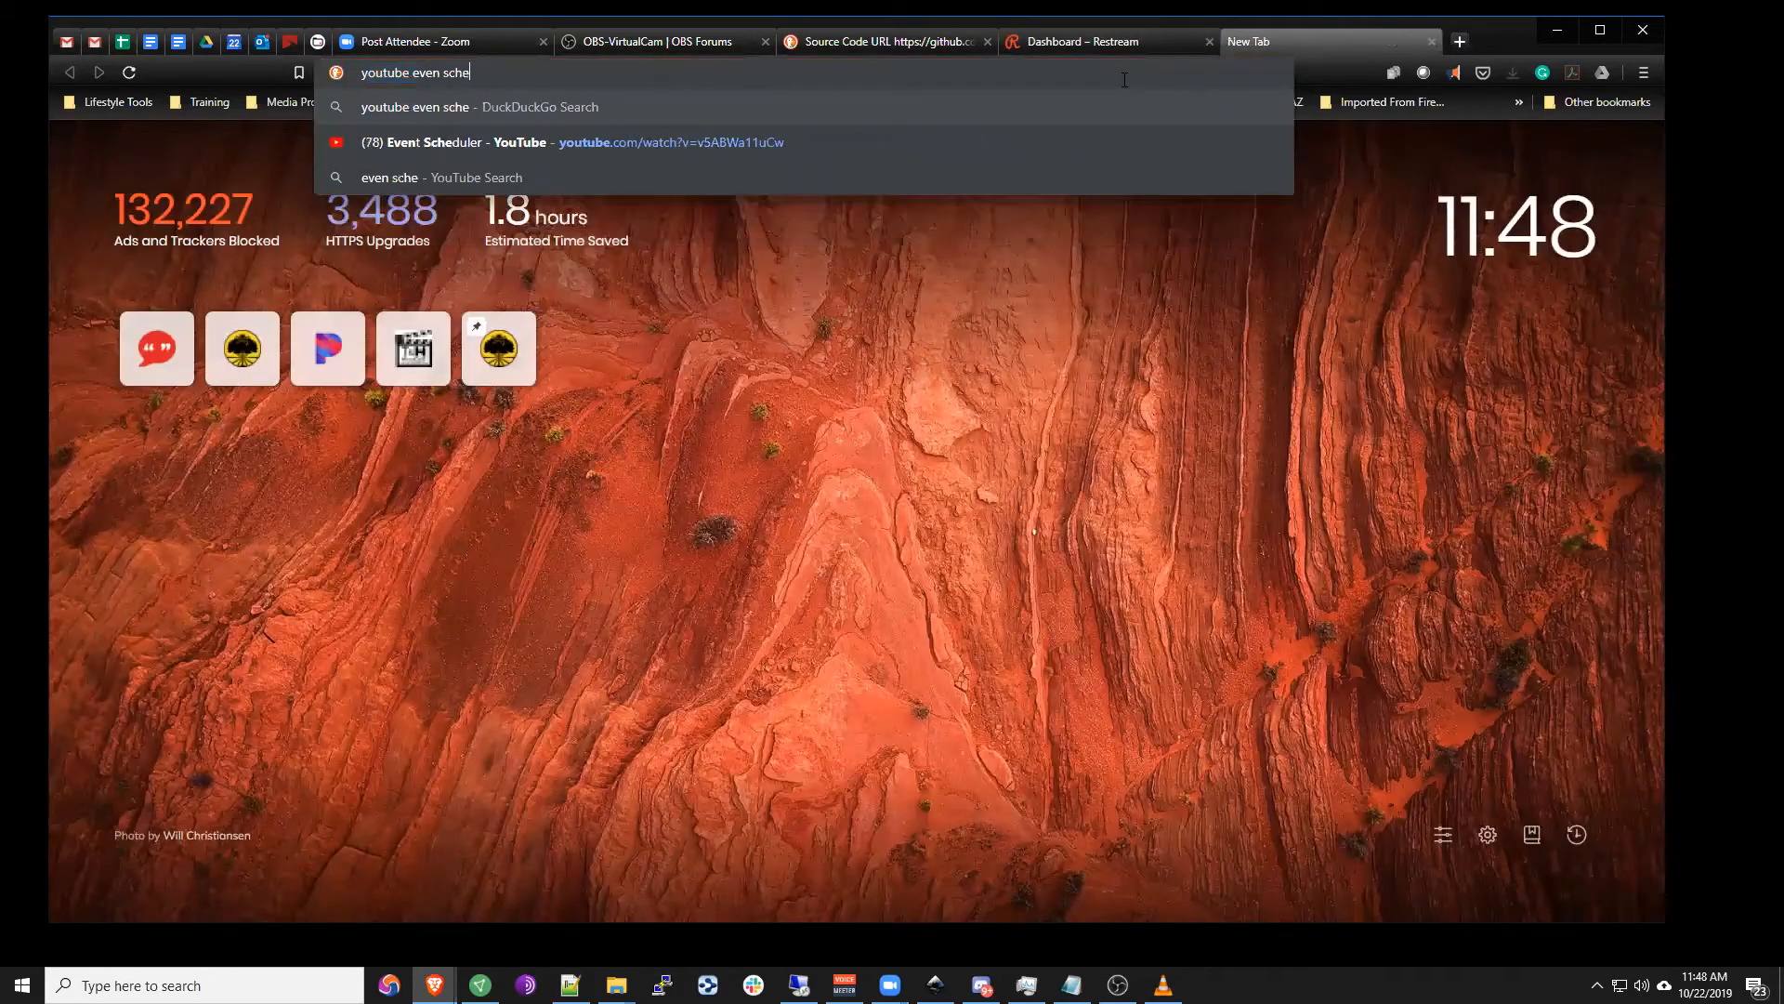
text(dule)
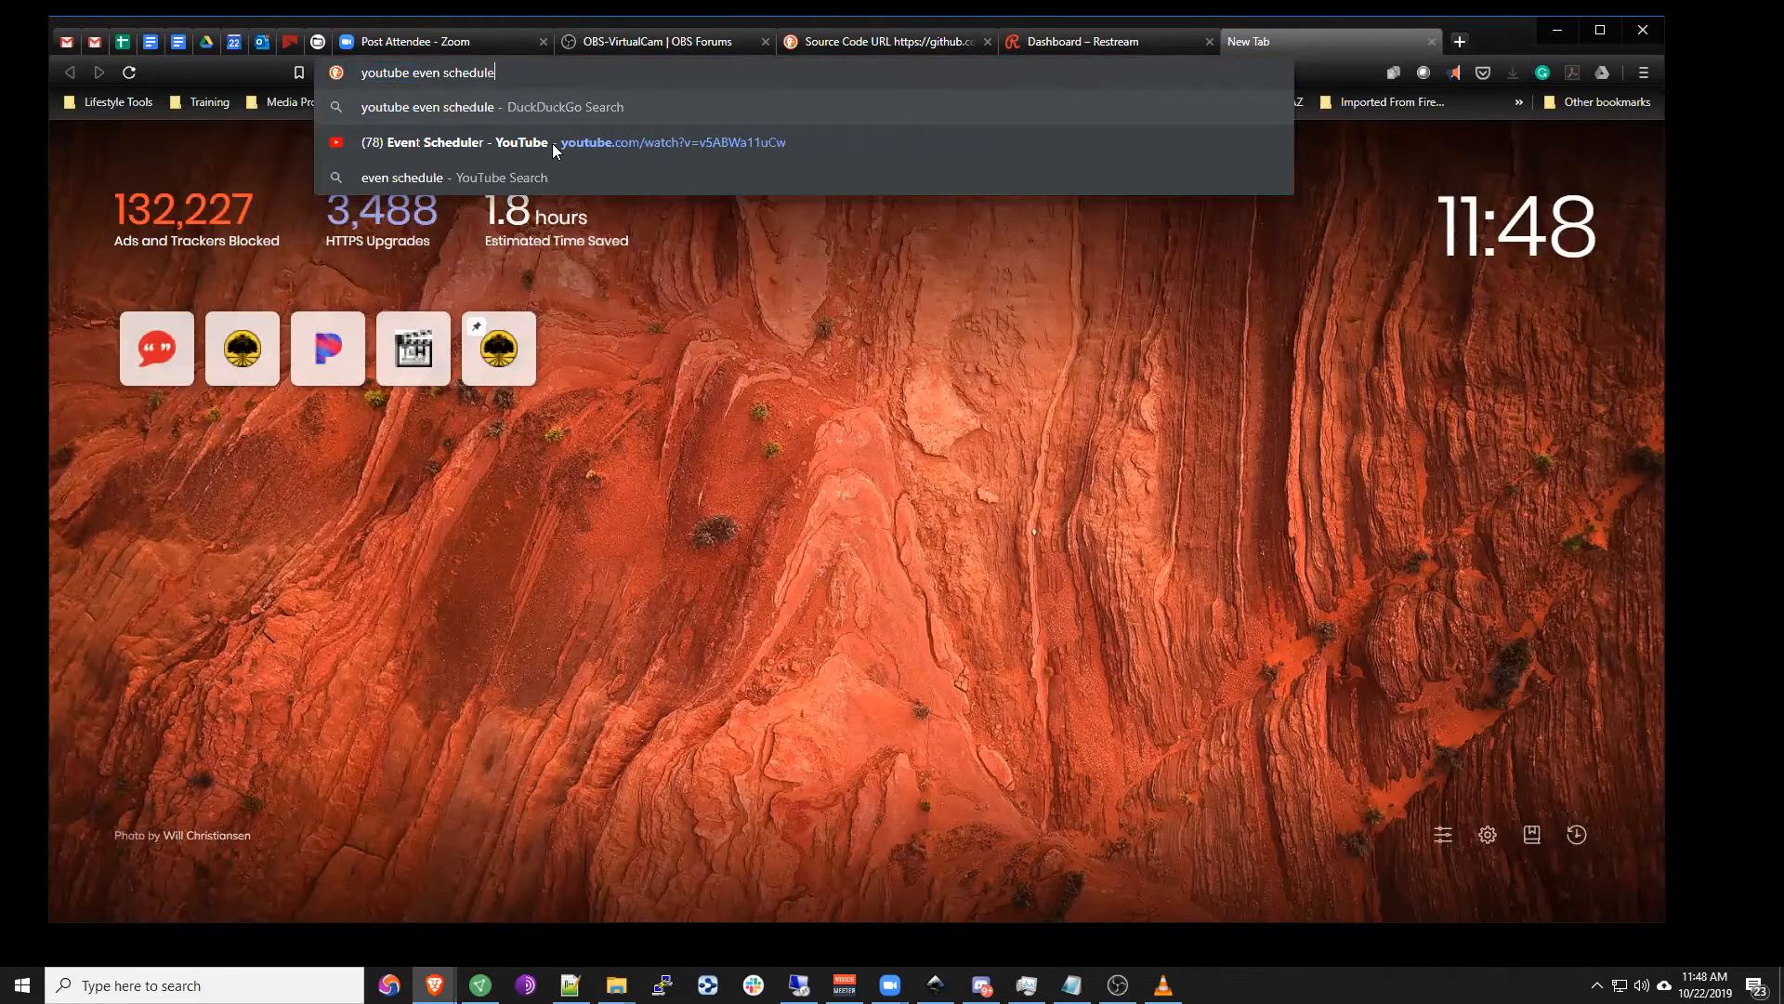
key(Return)
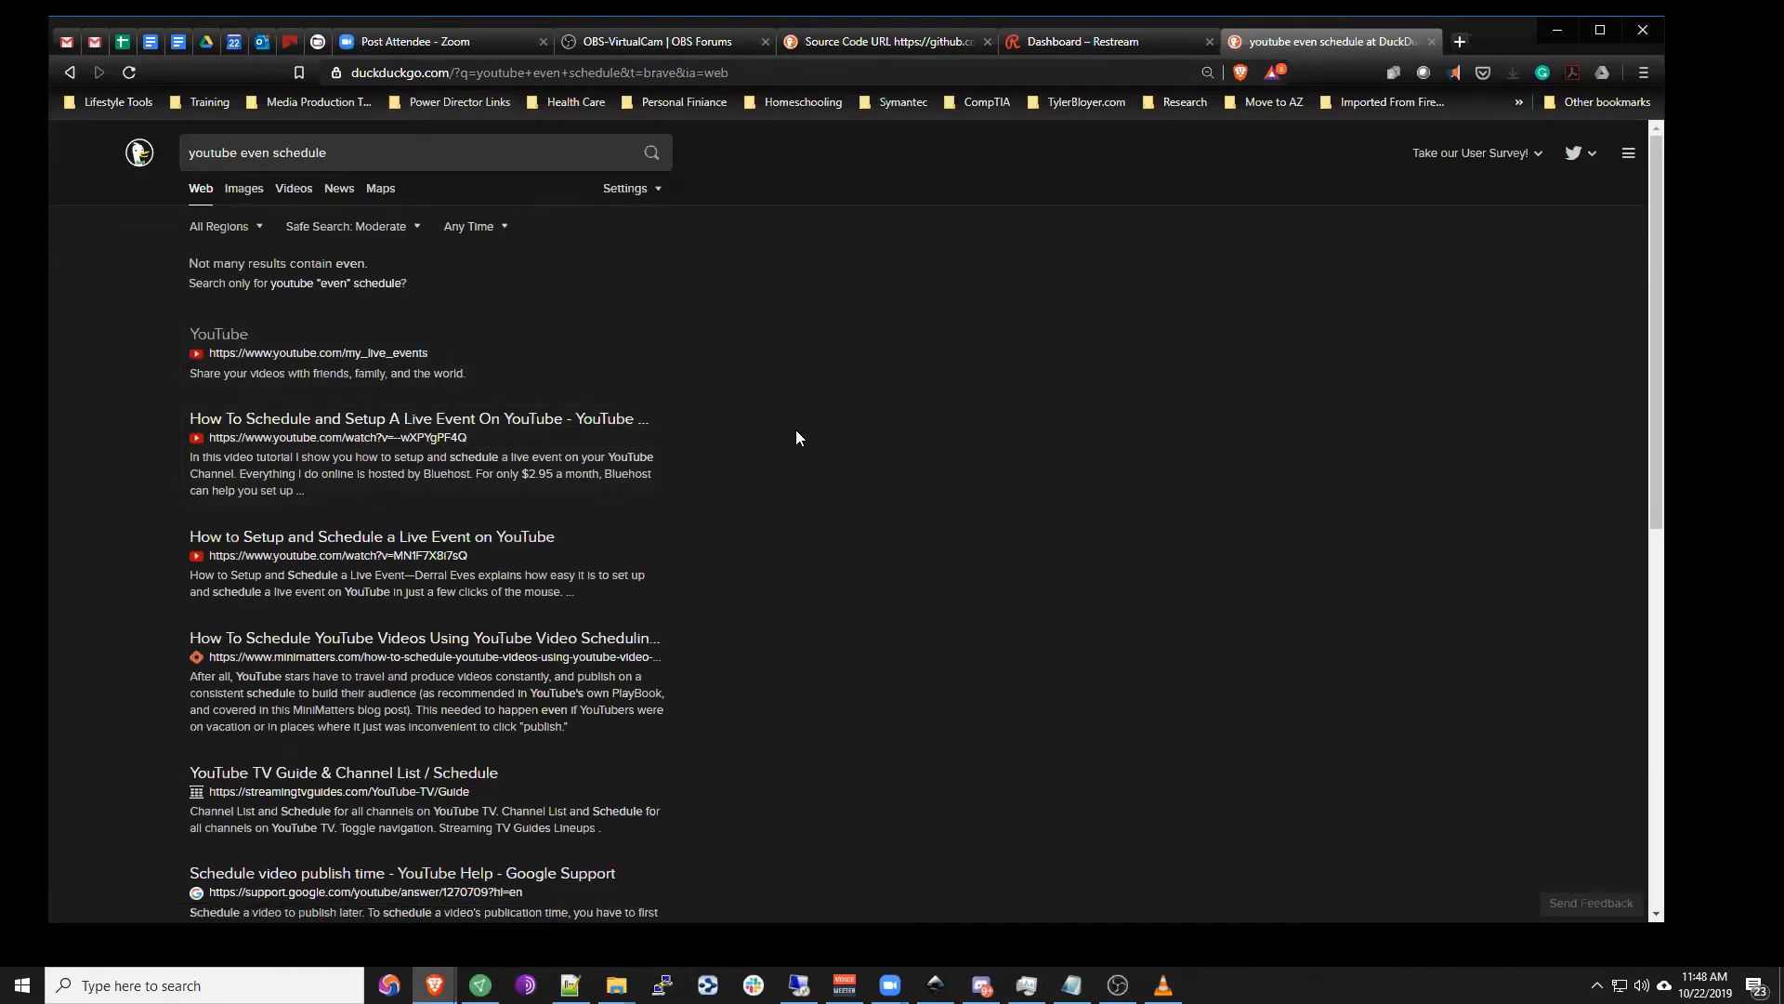
Step: Return to the Restream dashboard, check the event choices in the YouTube Events channel settings, and close them without saving
click(1084, 49)
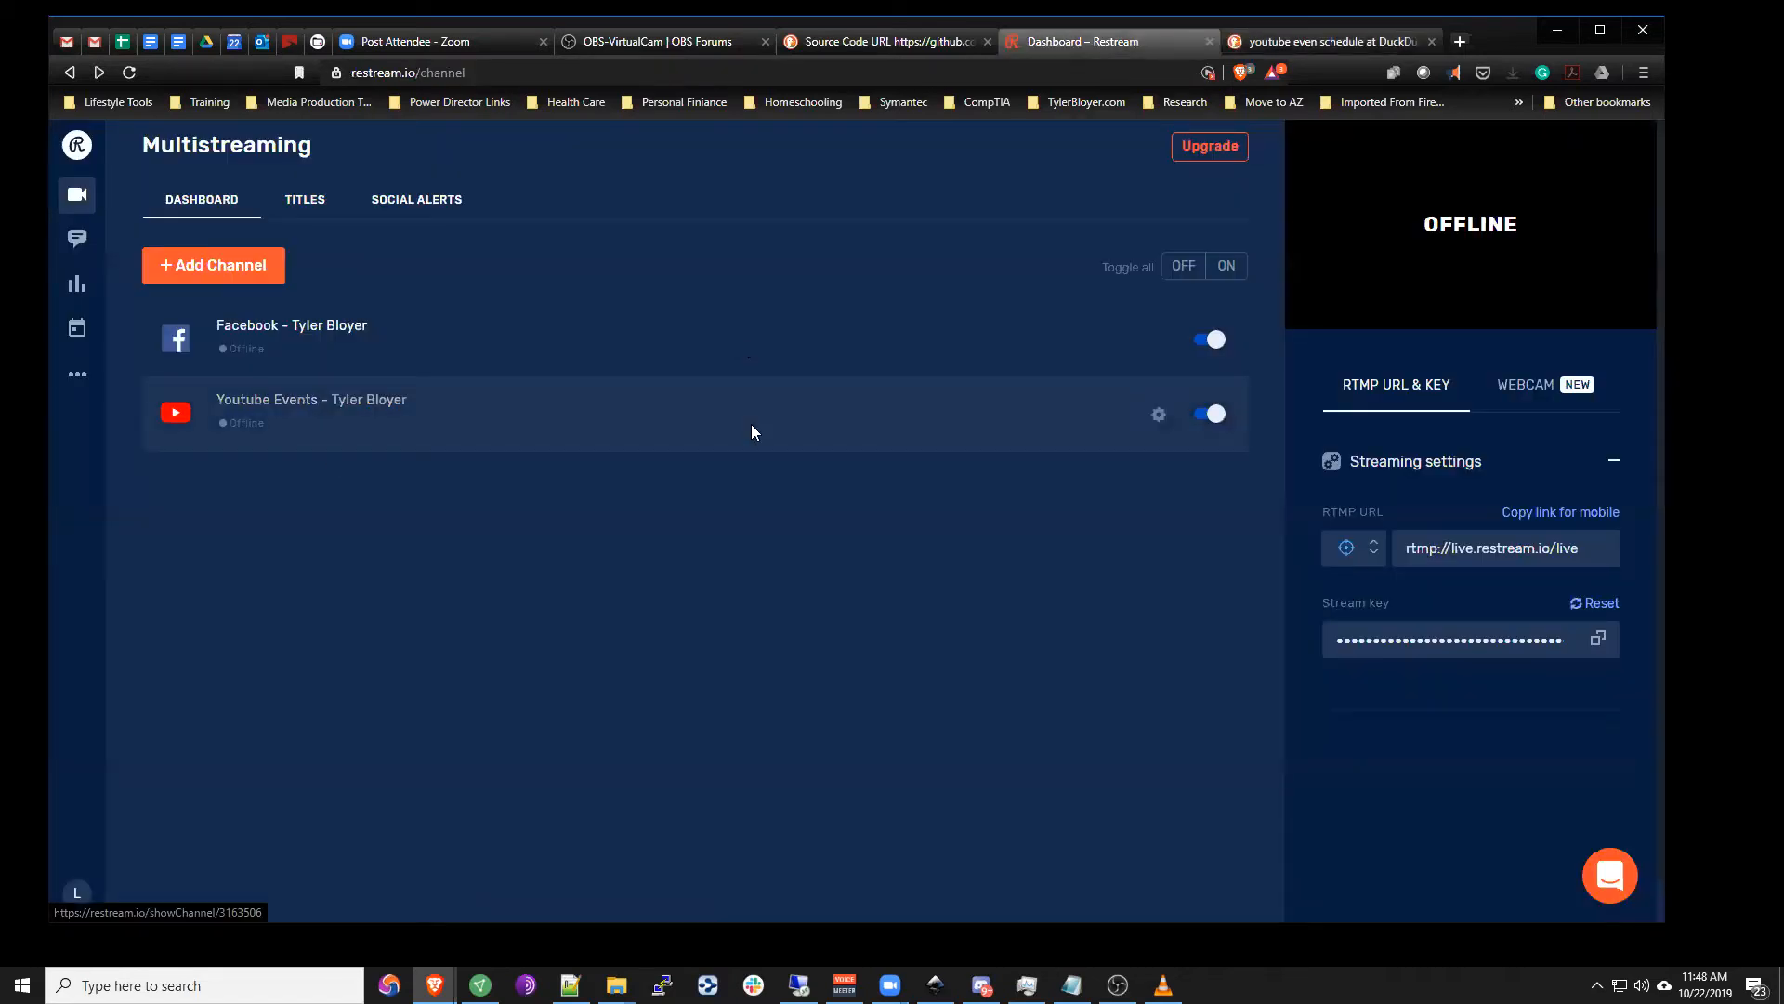
click(1157, 415)
click(1075, 472)
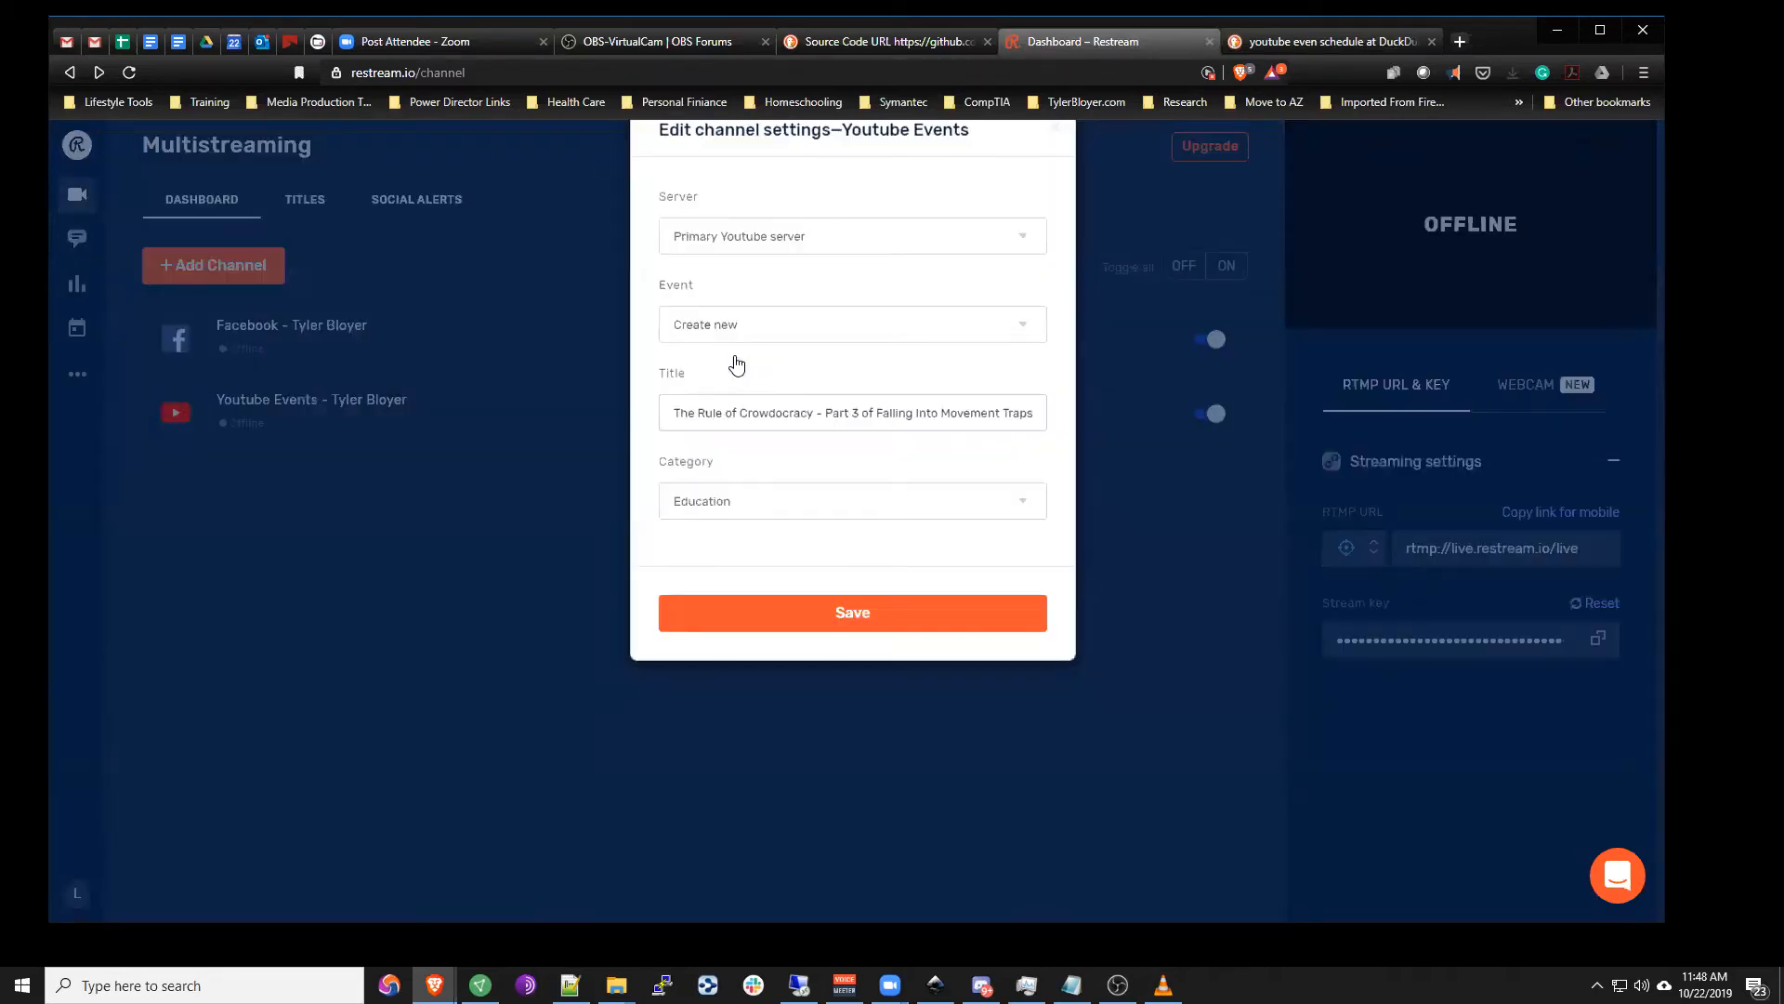
click(842, 379)
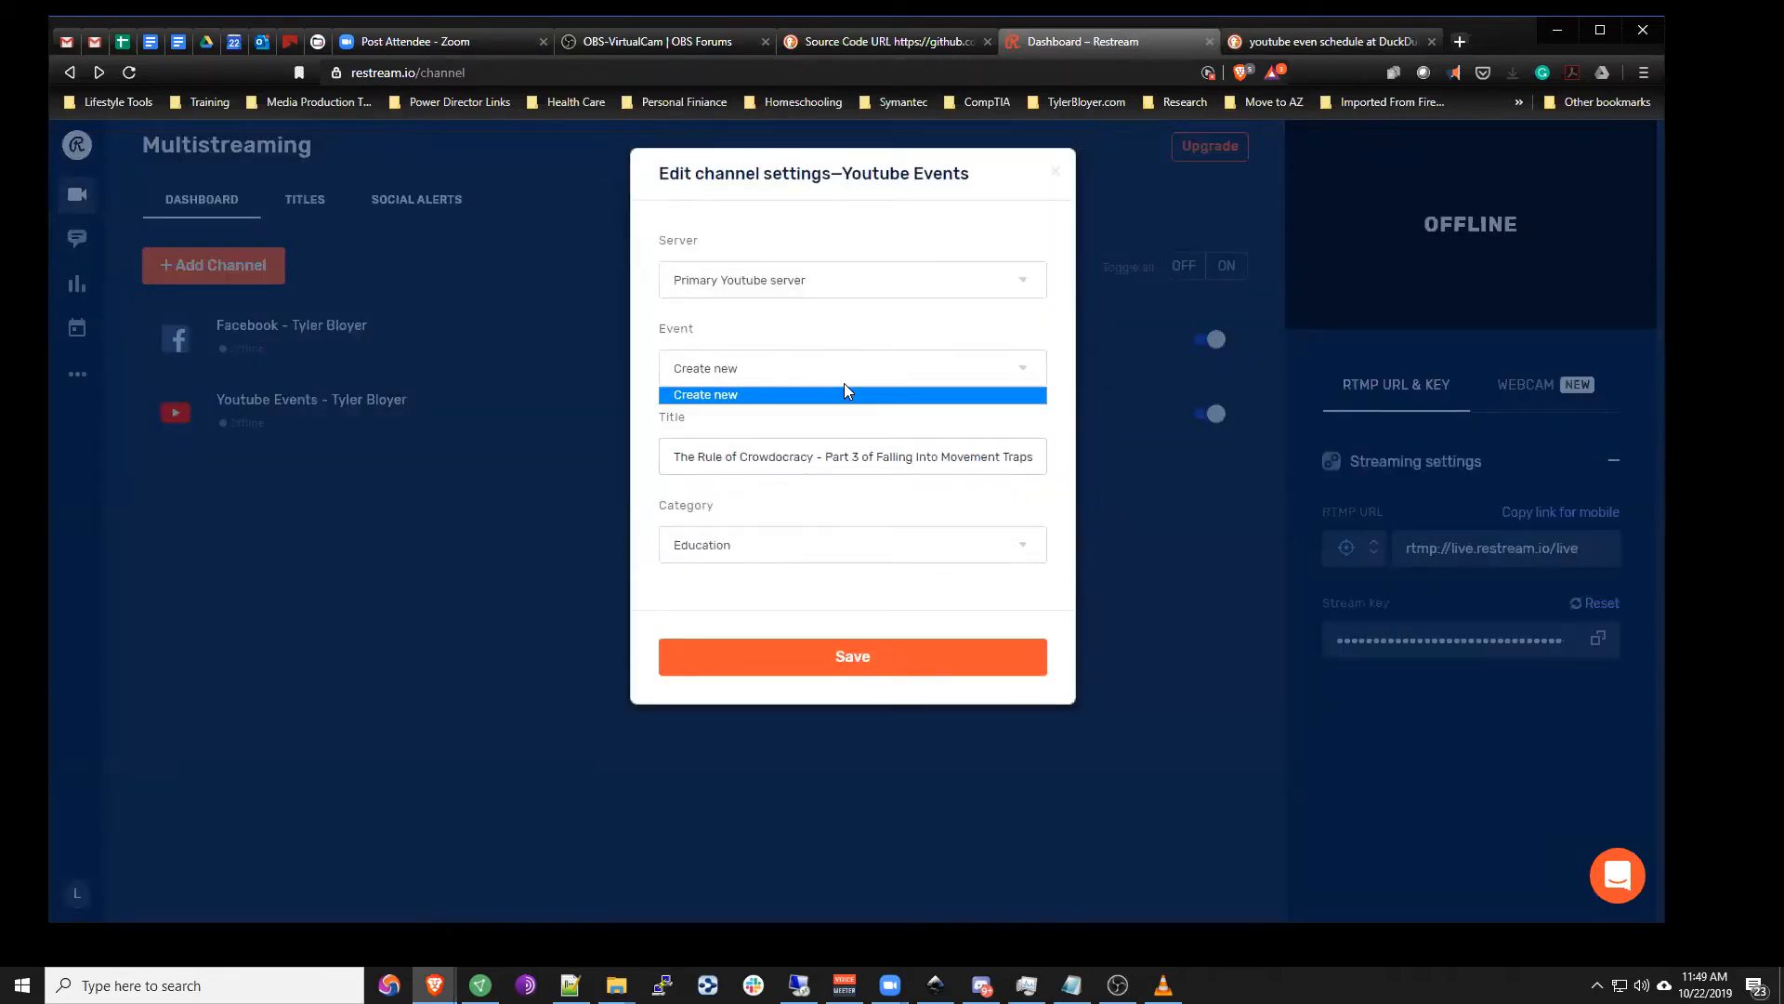
click(775, 348)
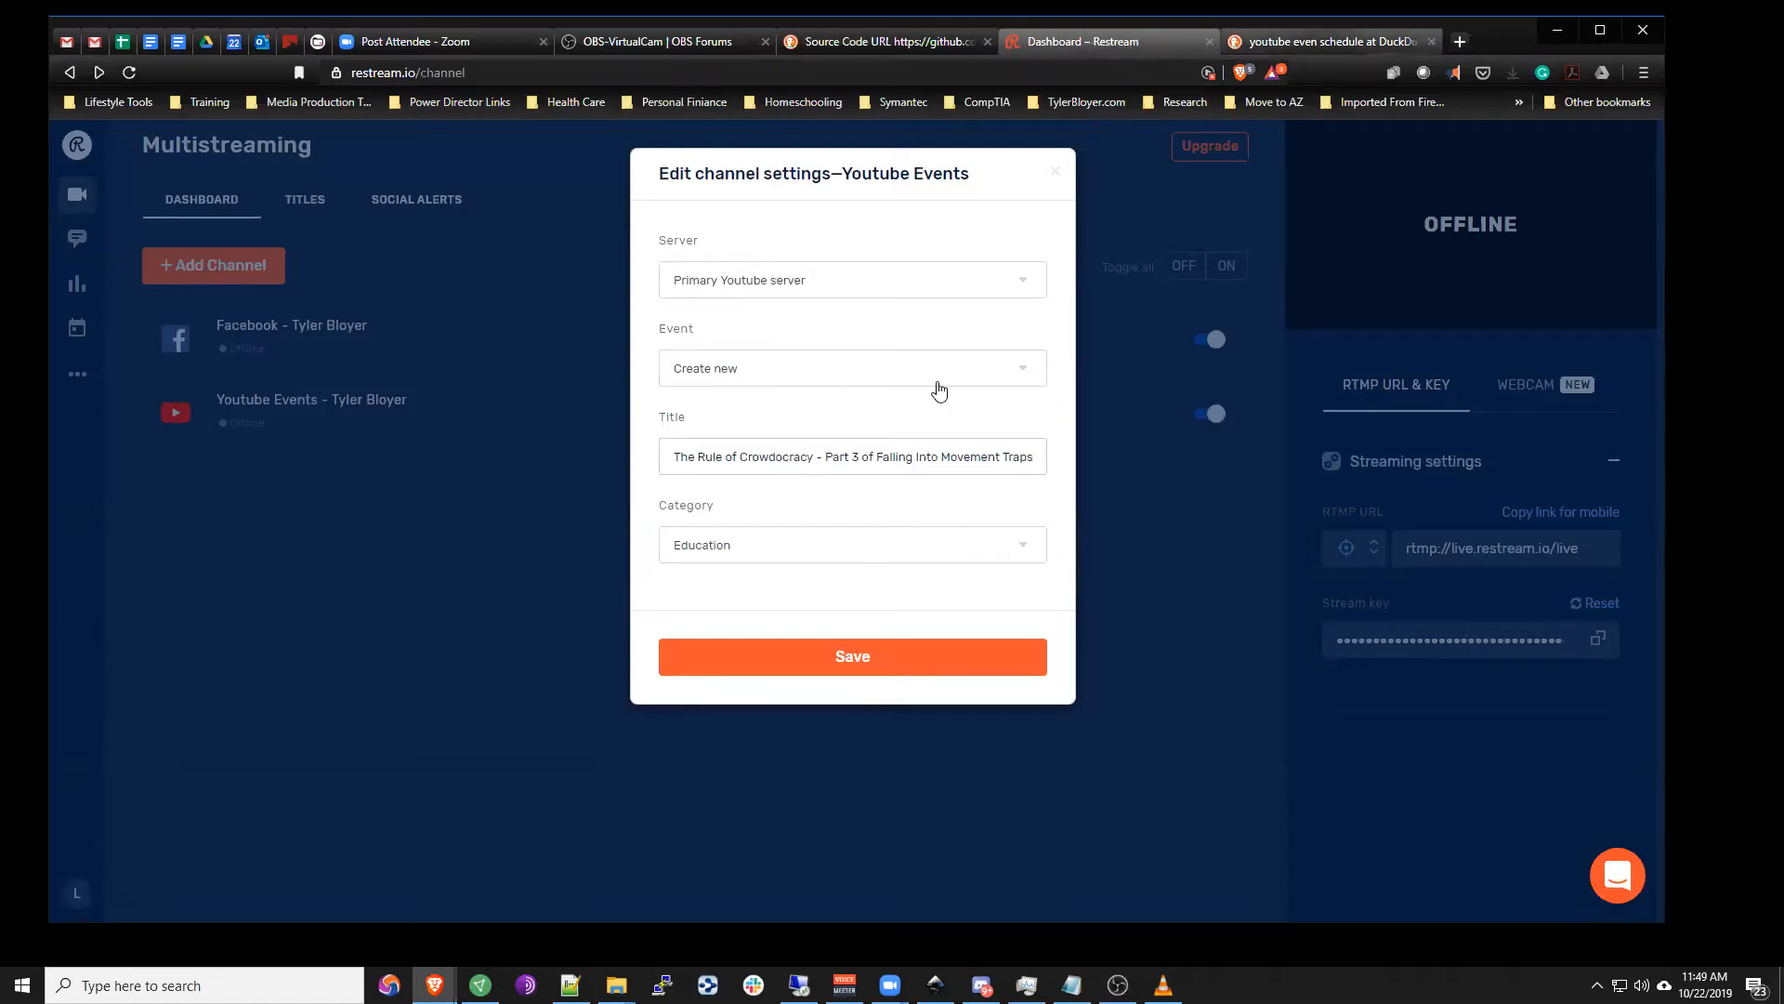
click(1010, 374)
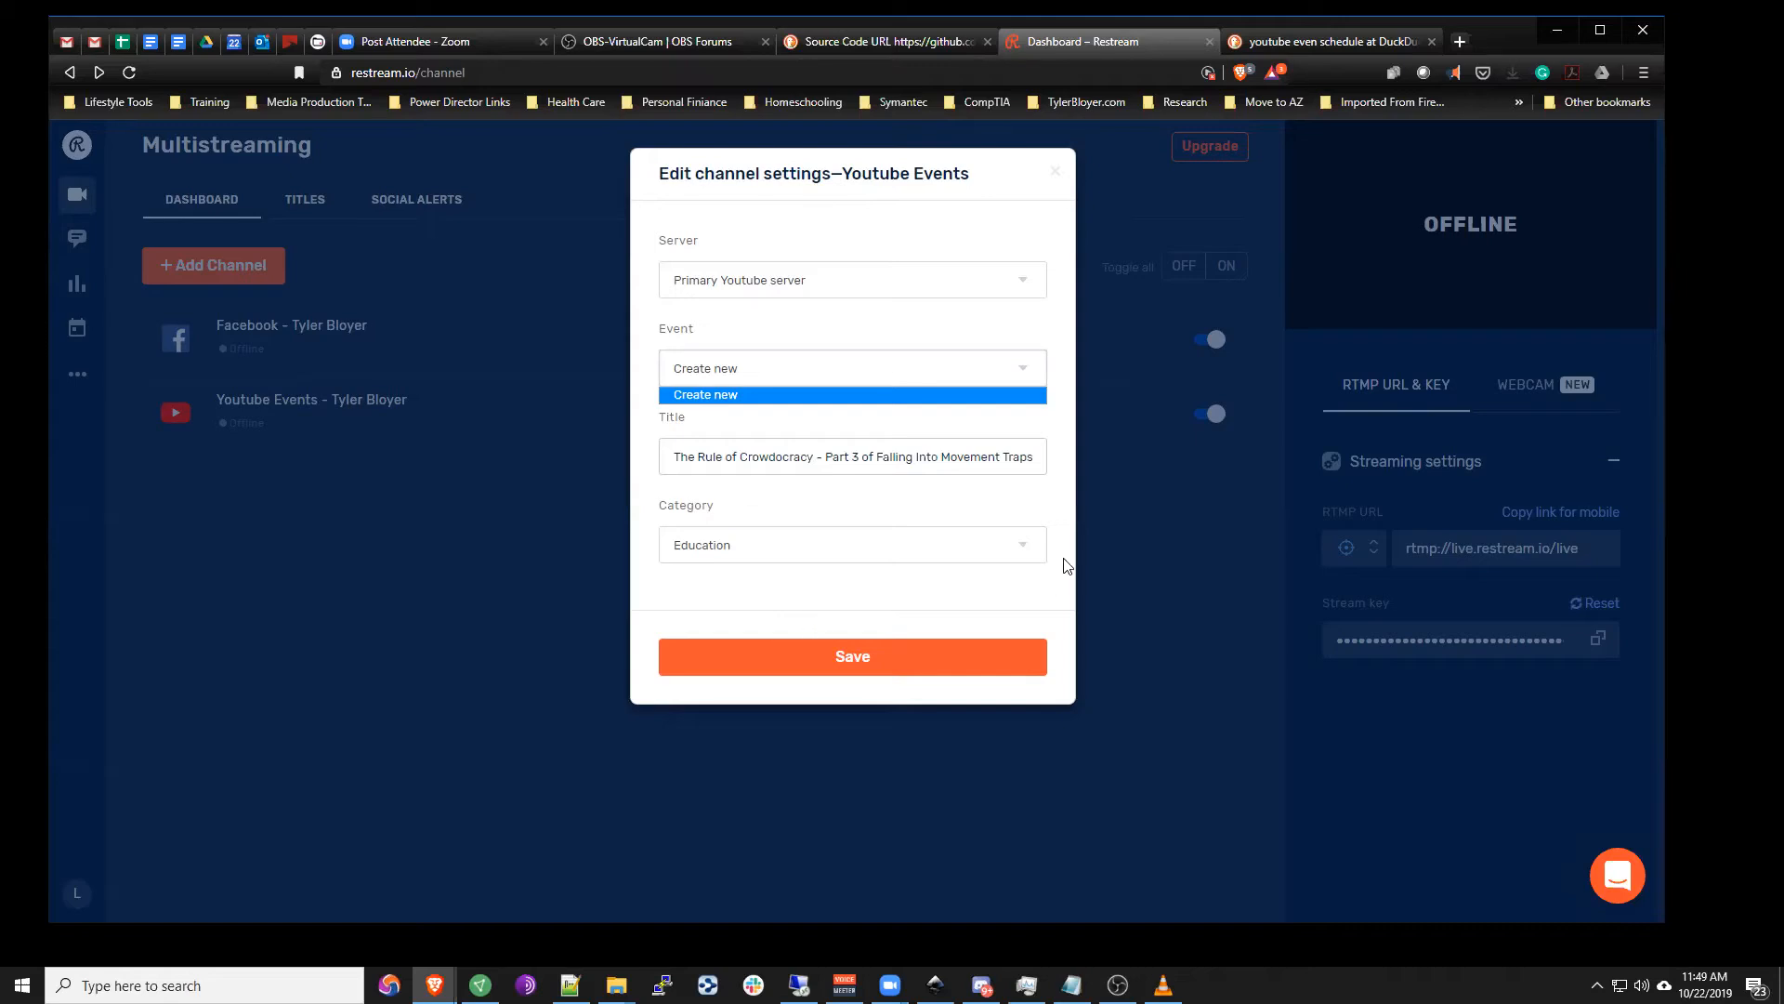
click(1097, 549)
click(1166, 554)
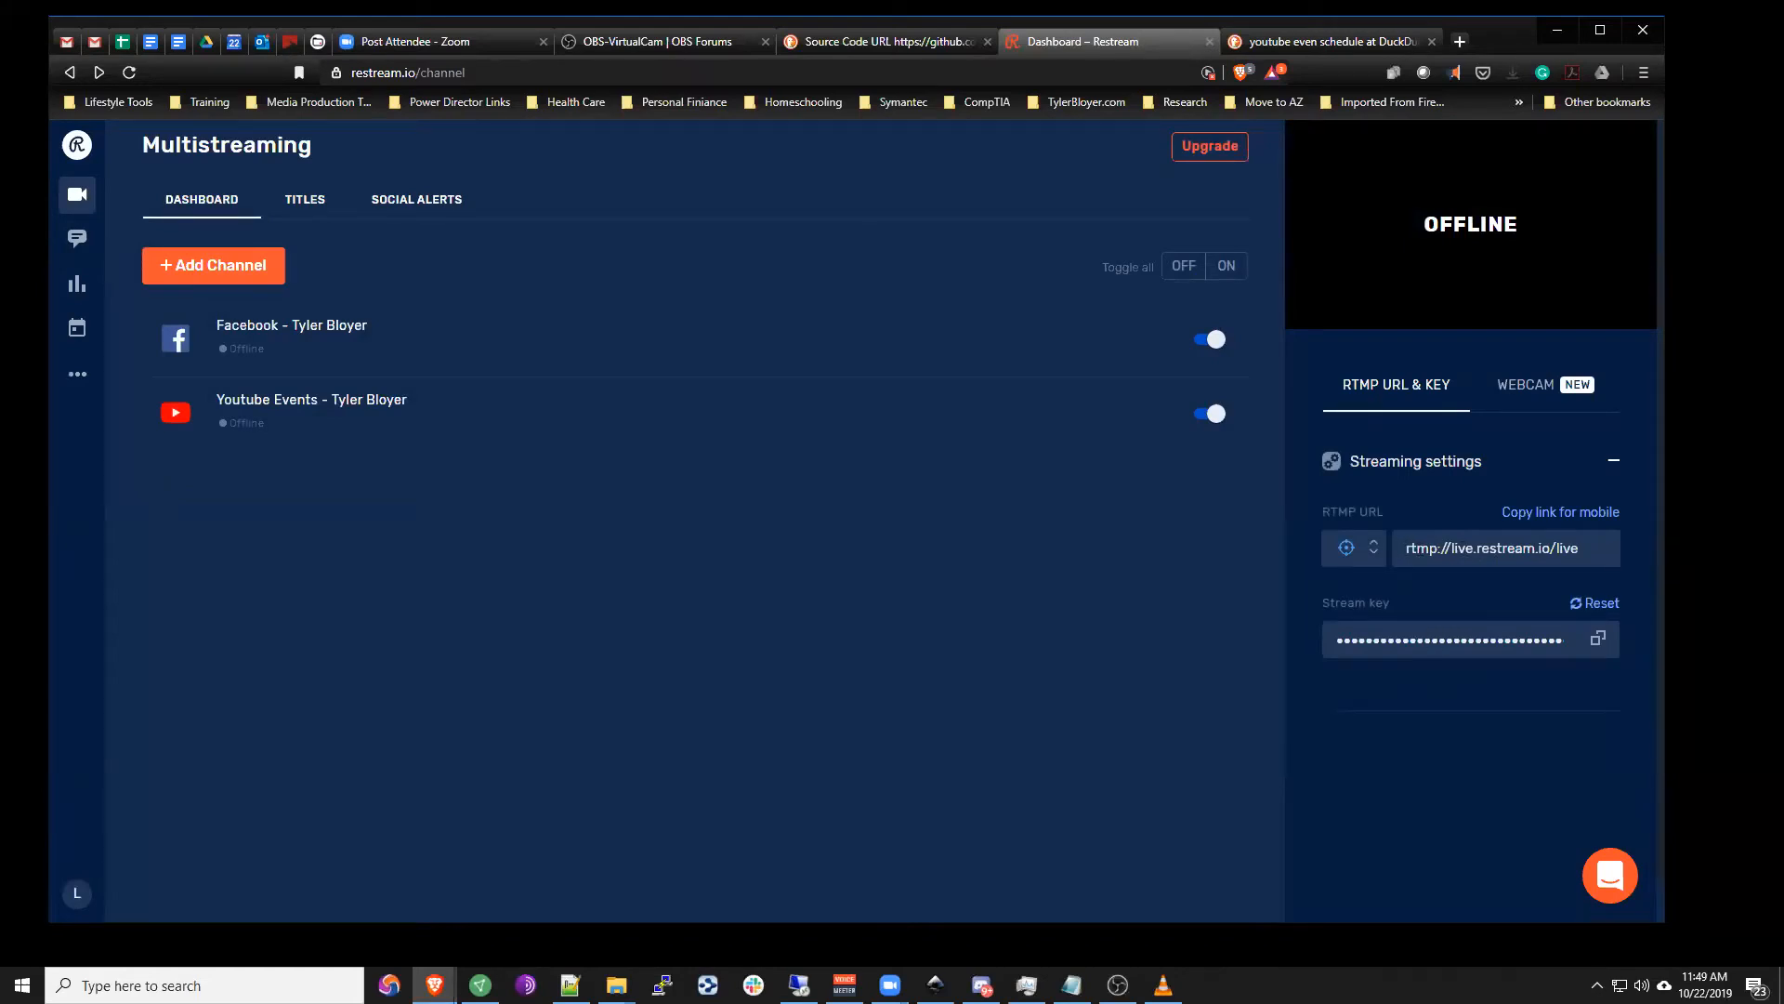
Step: Switch to OBS Studio, compare its Stream settings with Restream's RTMP URL and stream key section, and close the settings
click(1118, 985)
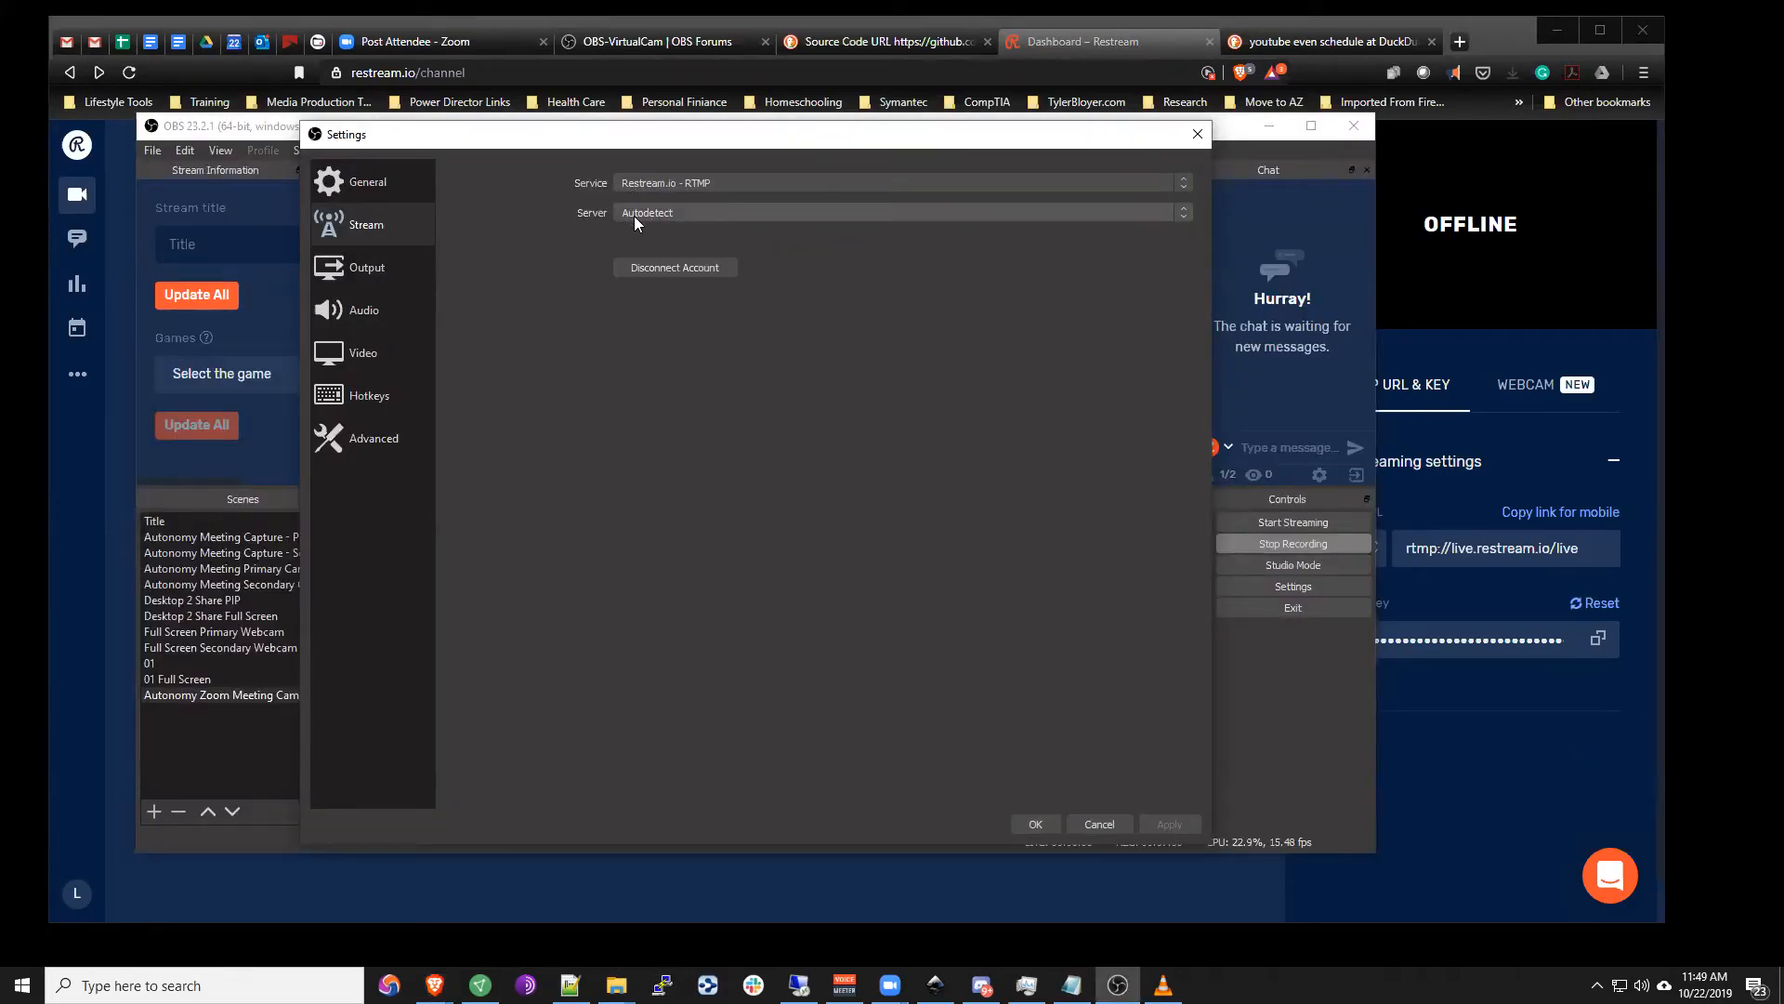
click(1549, 751)
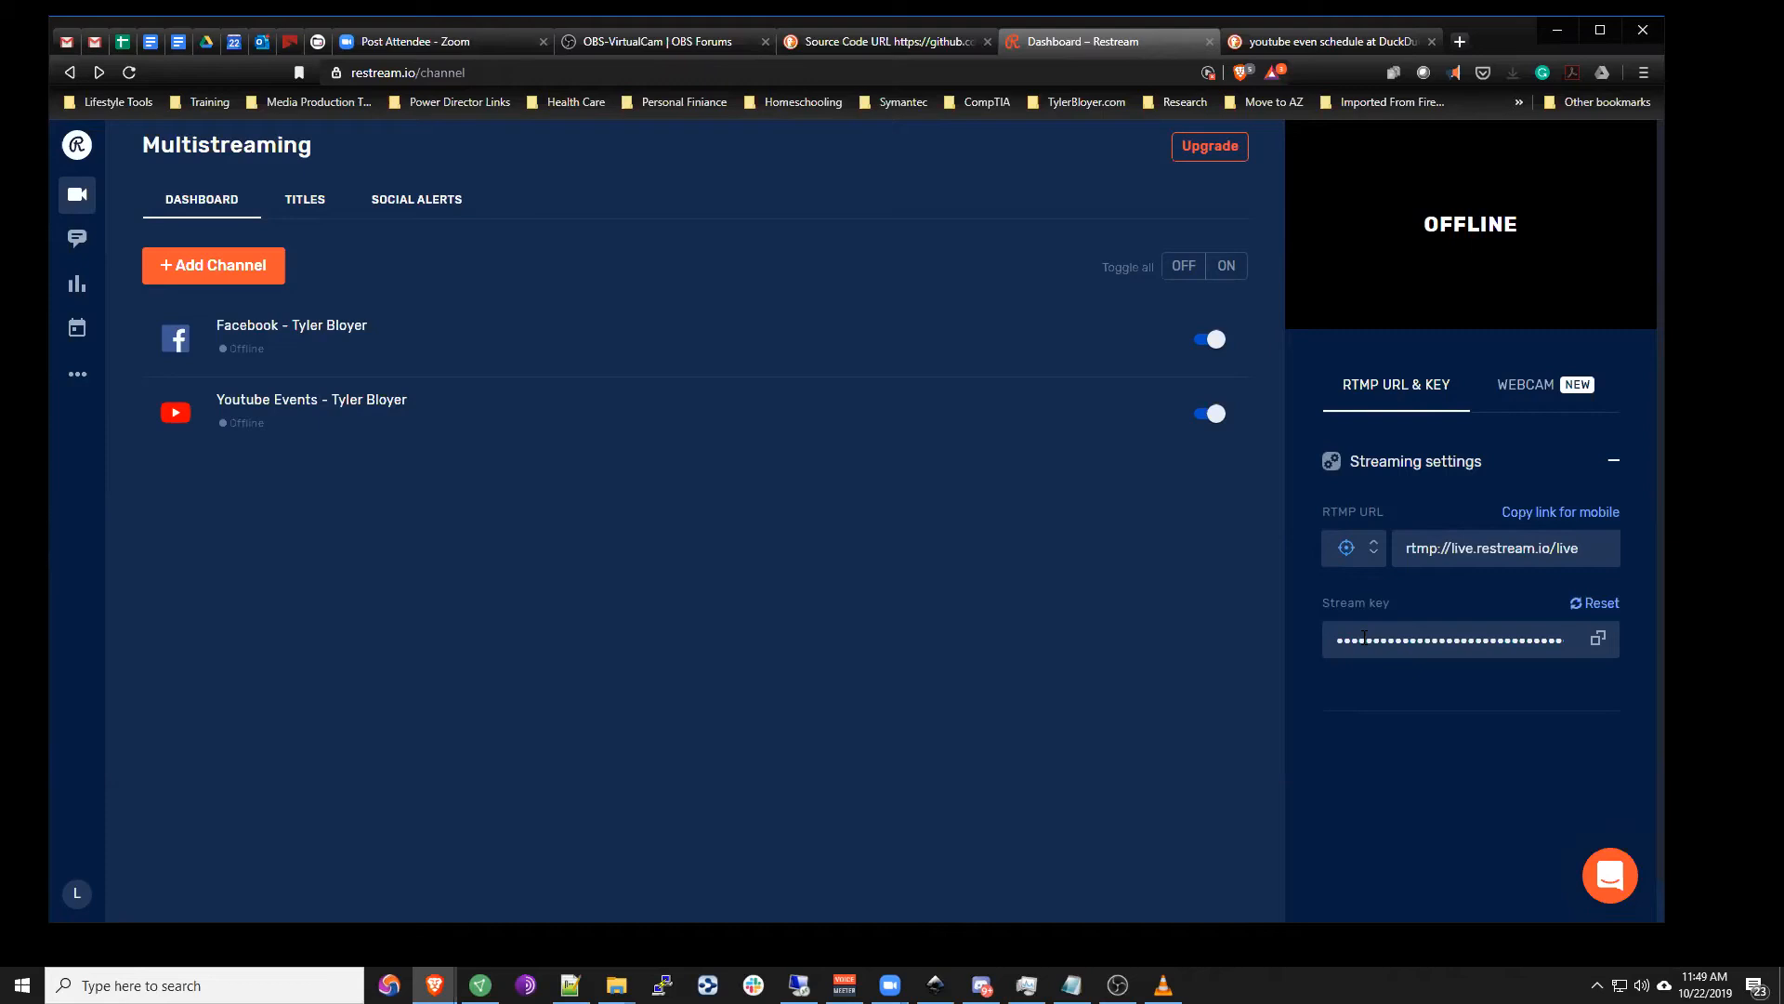
click(1117, 986)
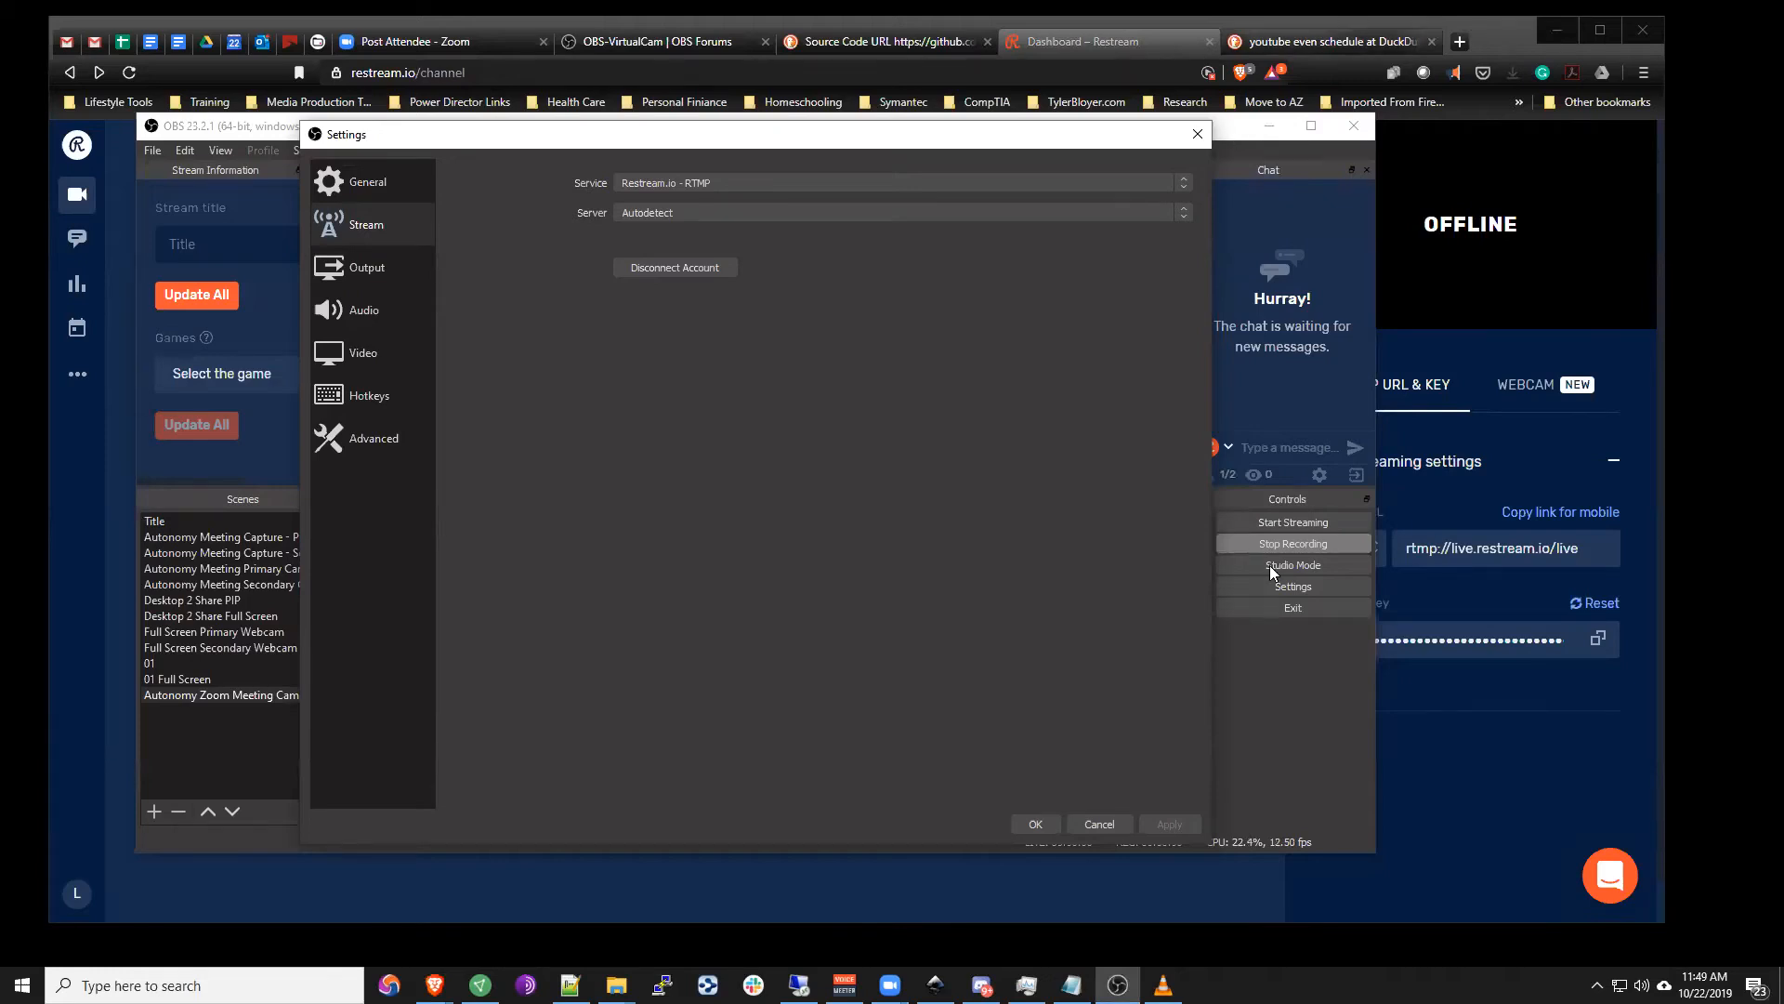
click(1197, 135)
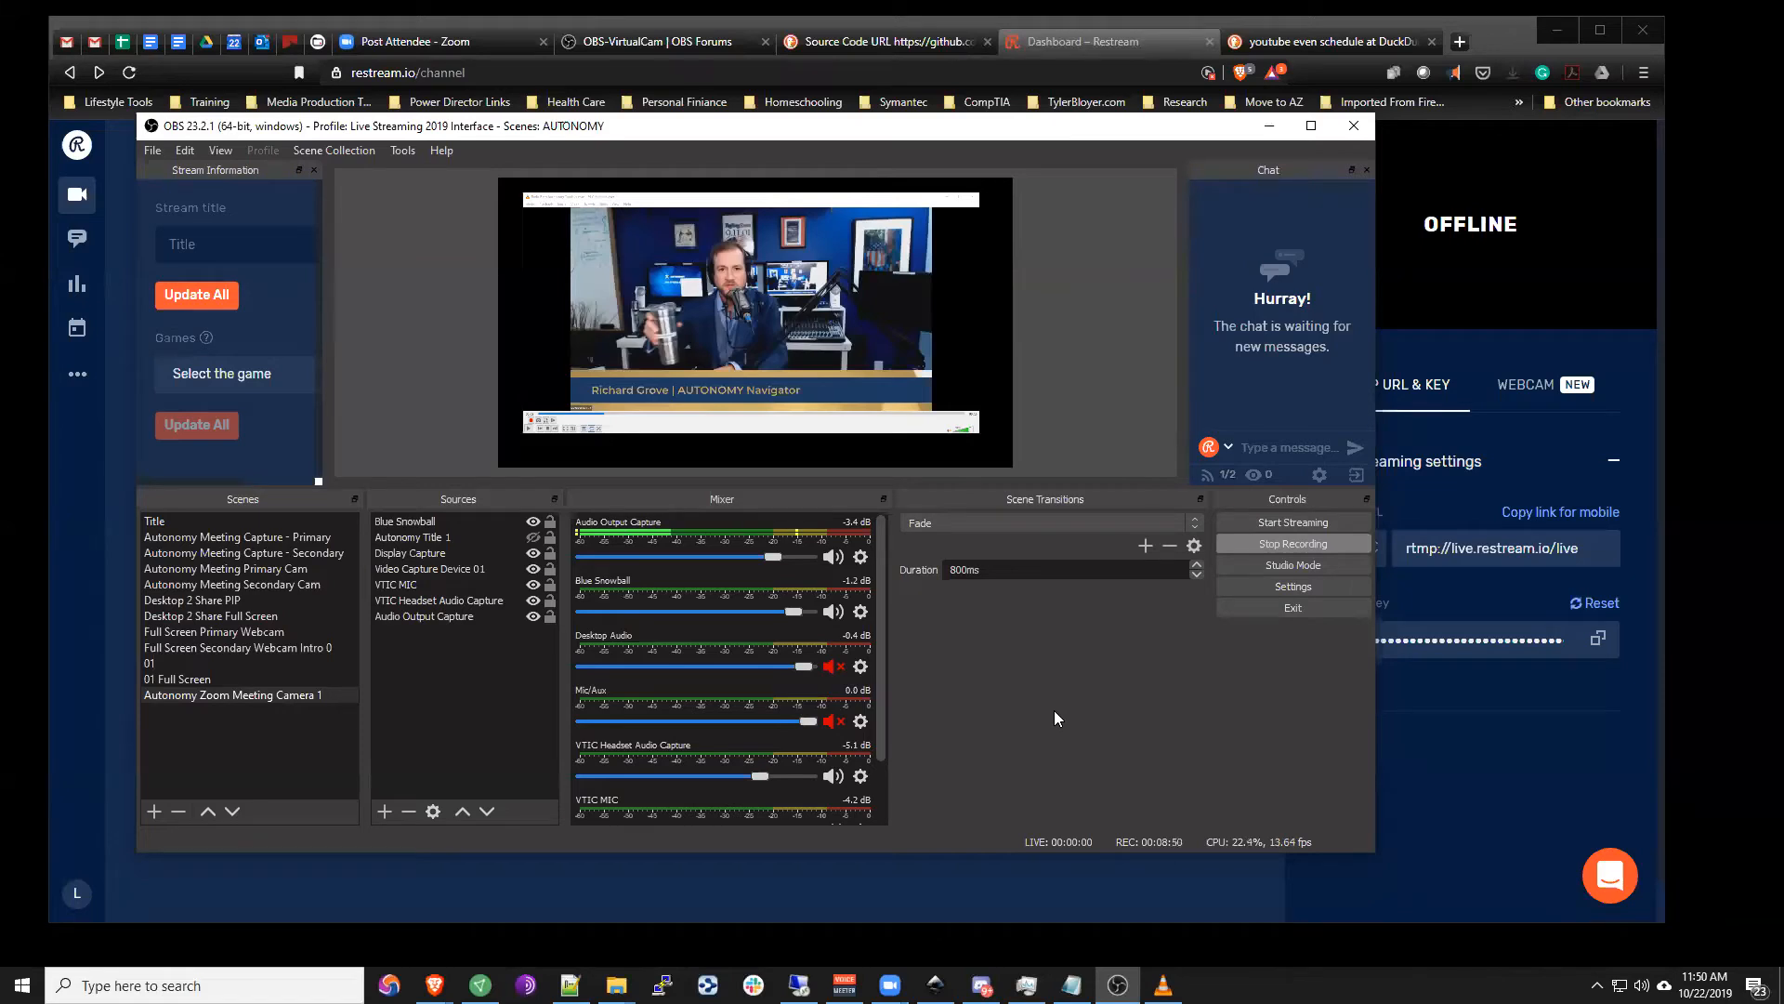
Step: Switch to the 01 Full Screen scene and reopen the Stream settings
drag(303, 681, 1200, 619)
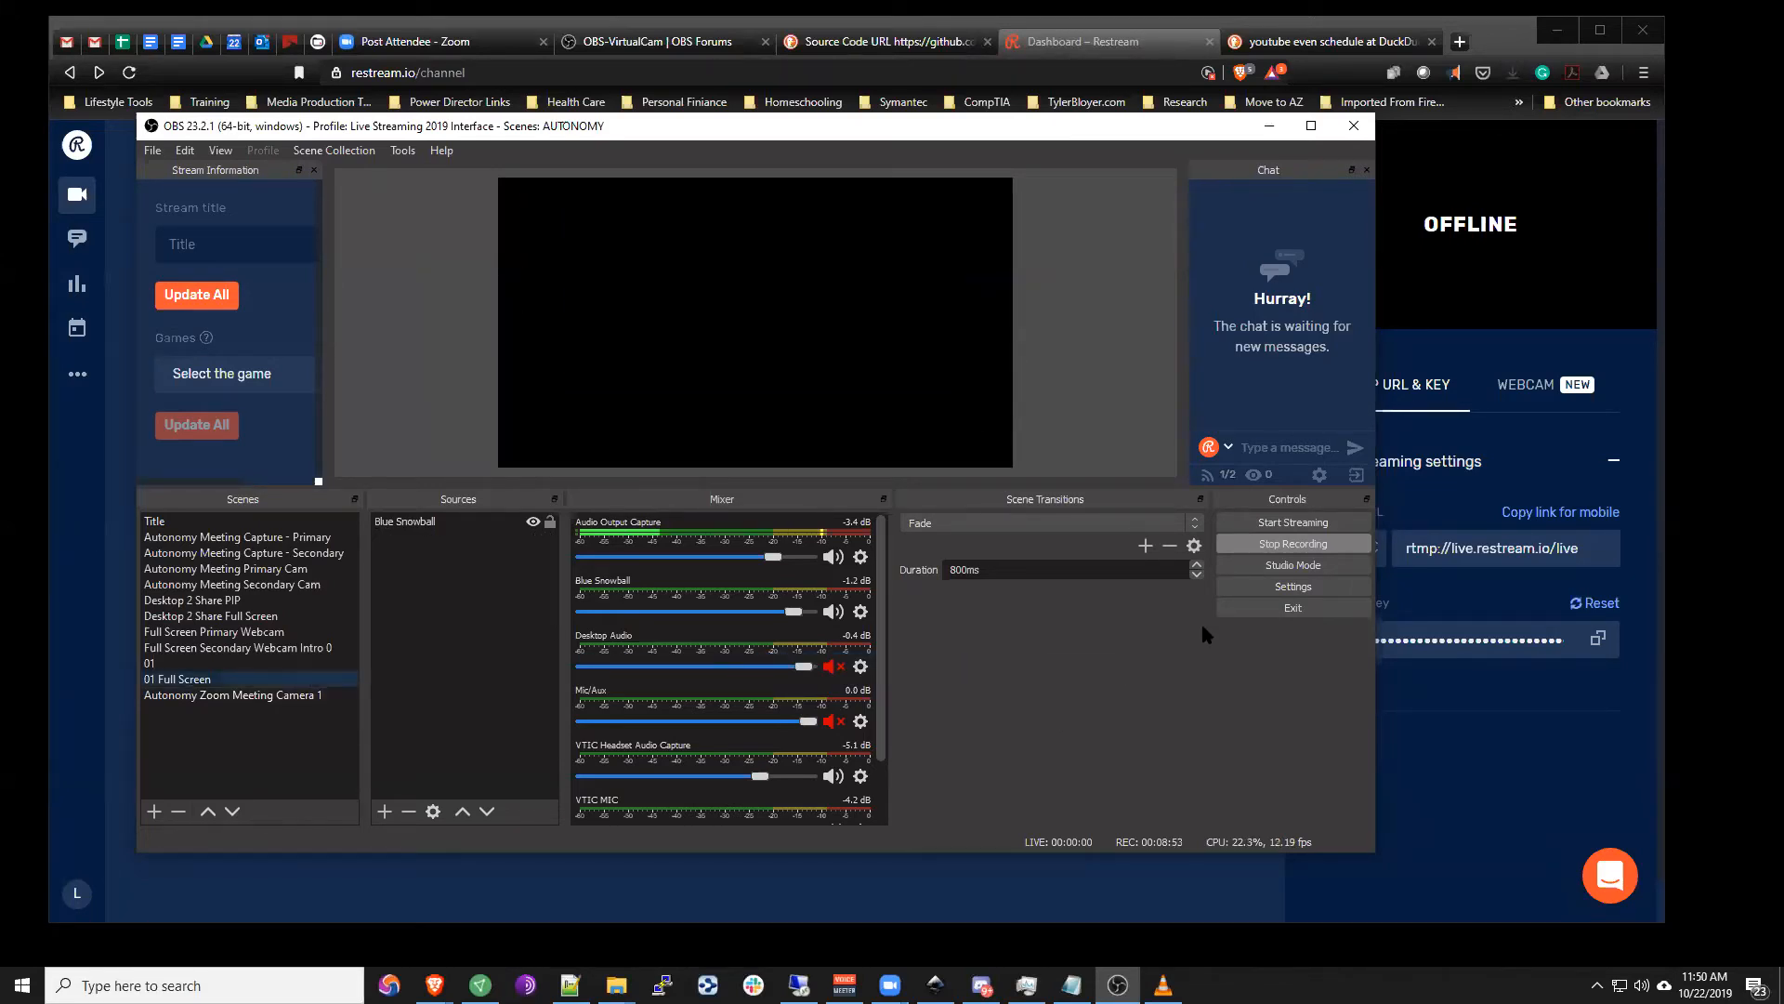
click(1269, 592)
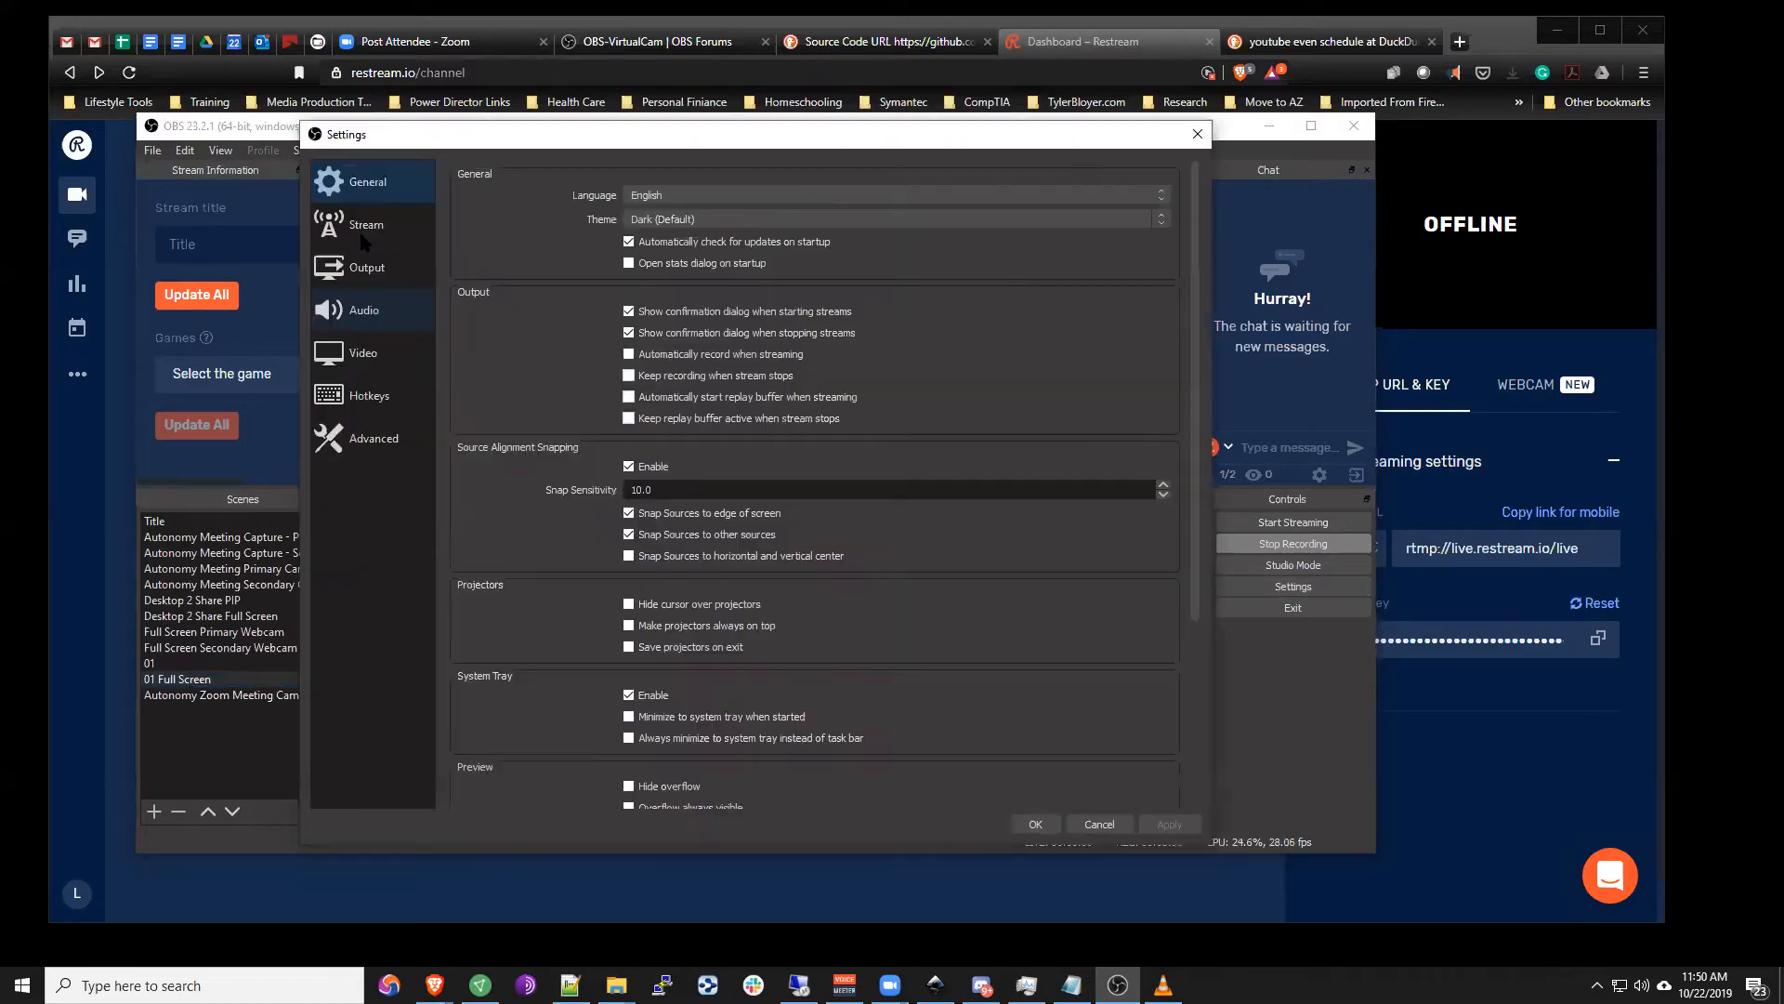
click(363, 240)
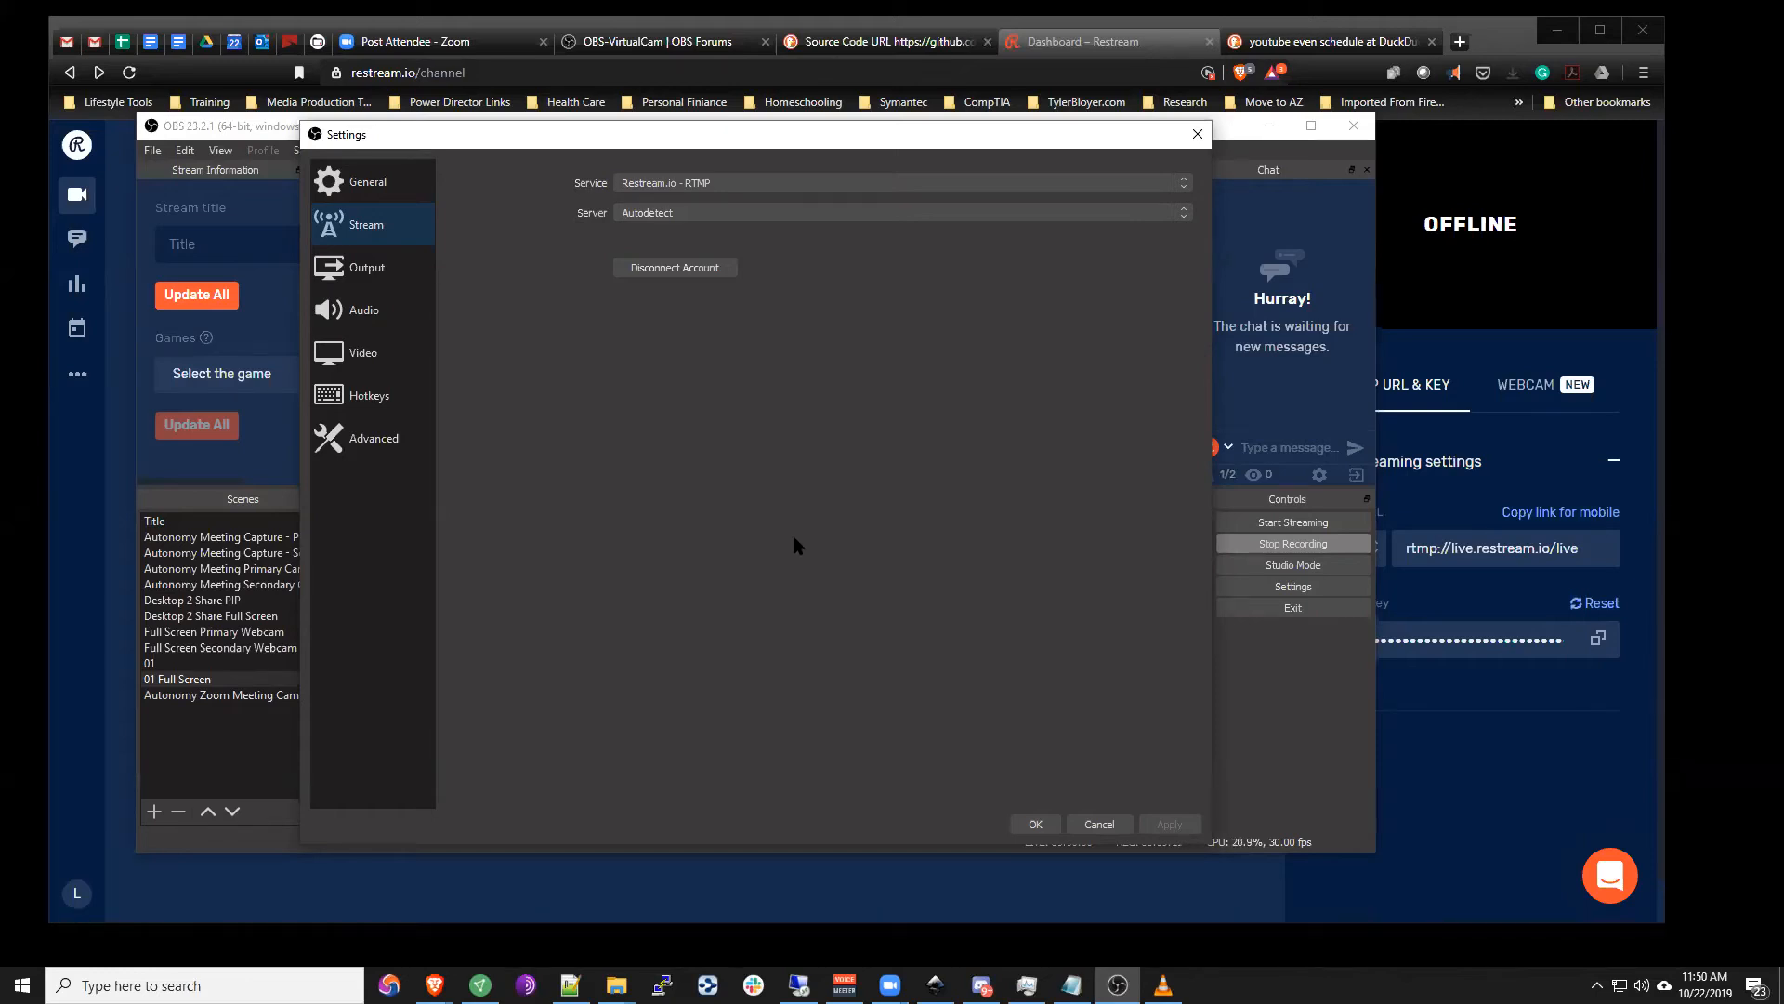
Step: Compare the Restream dashboard's channels and streaming settings with the OBS Stream service and server options again, ending in OBS Studio
click(1486, 710)
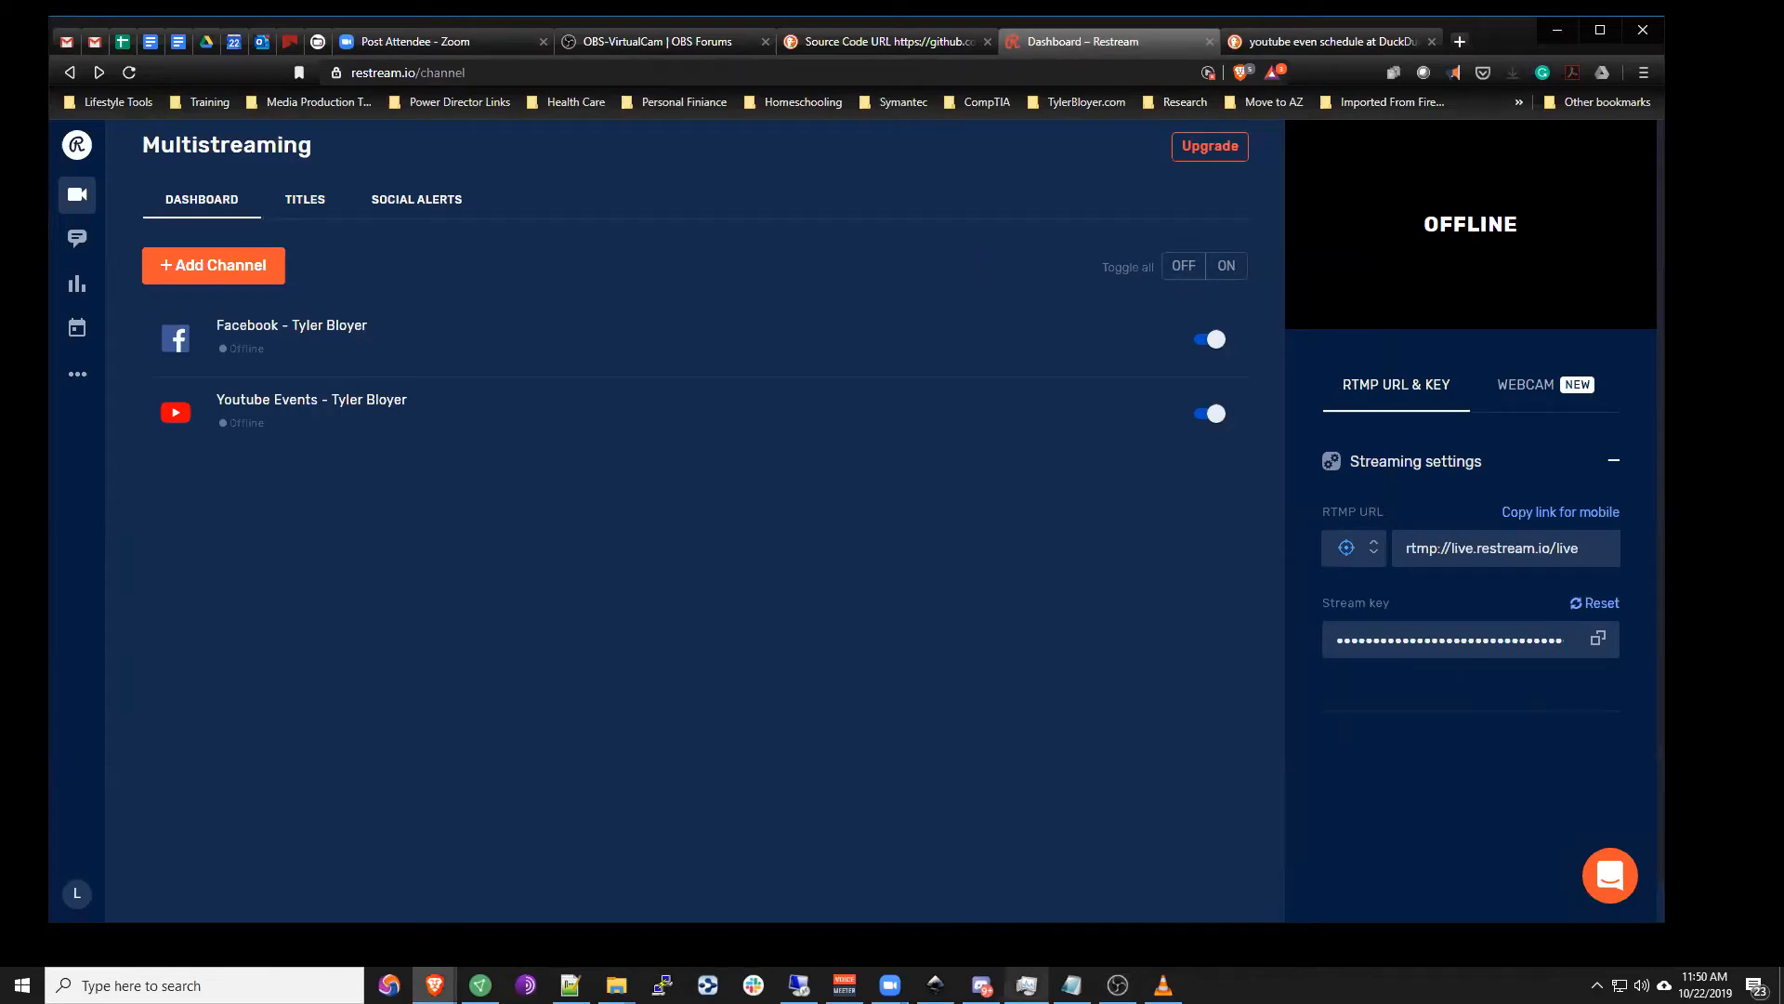
click(1118, 985)
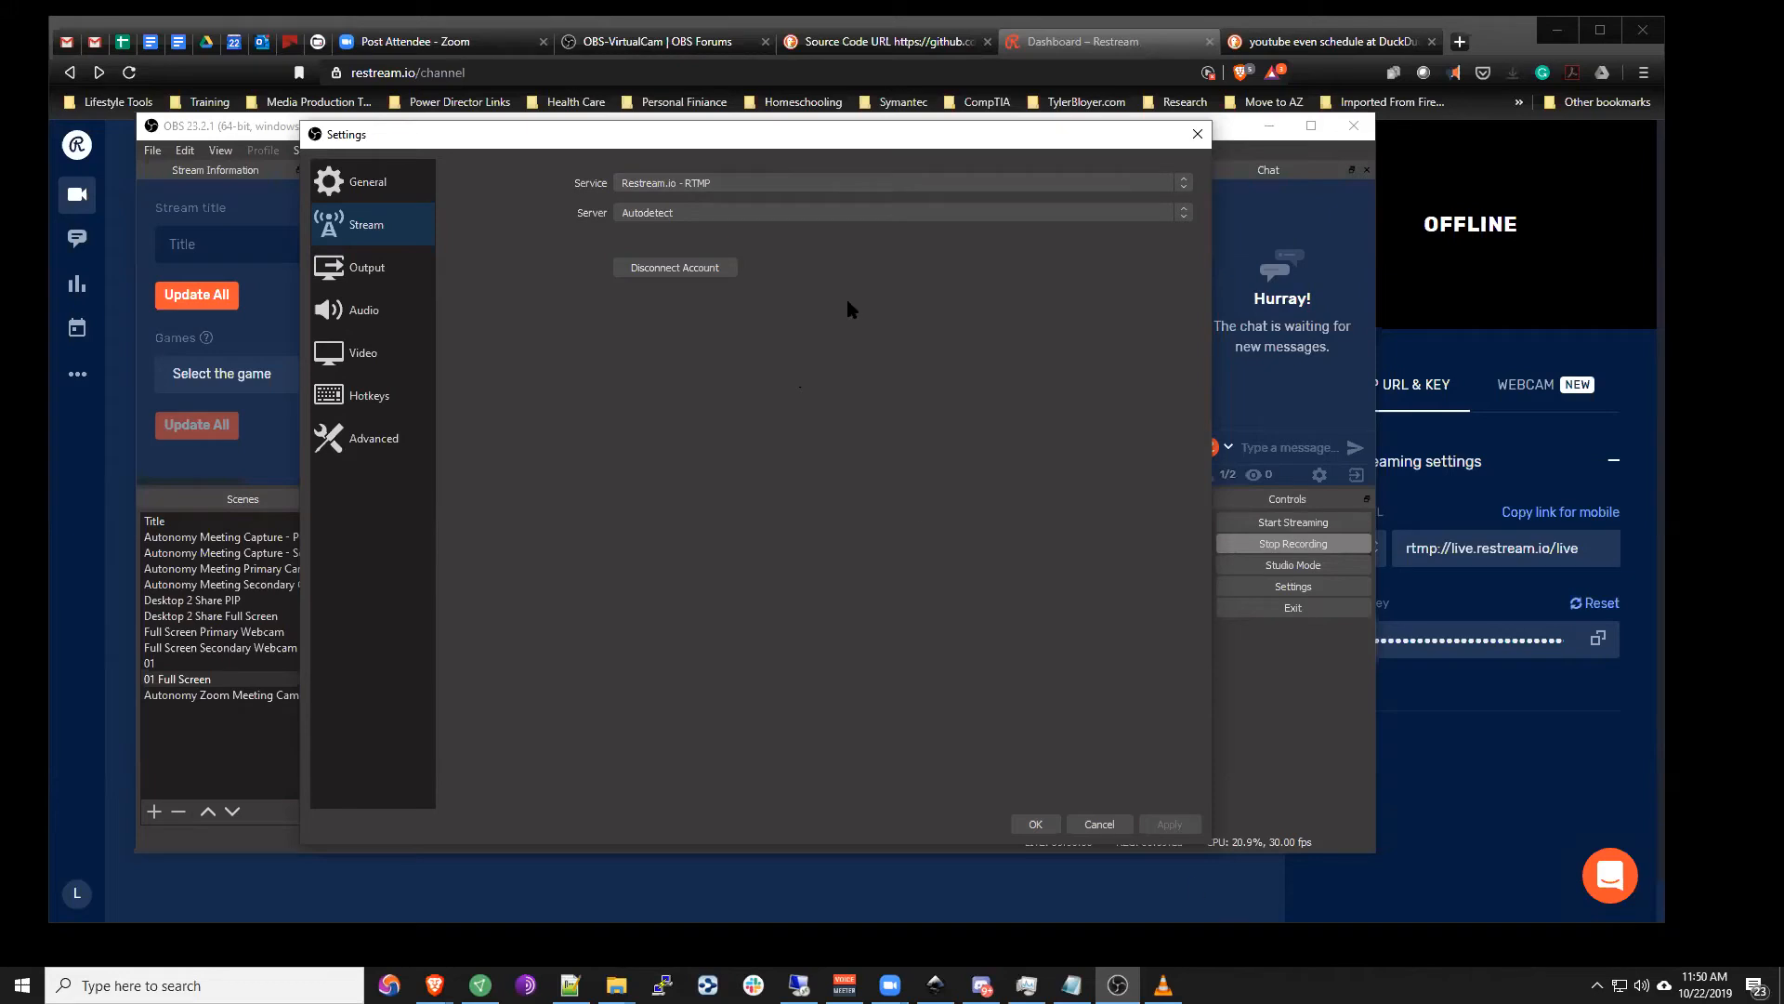
click(1535, 732)
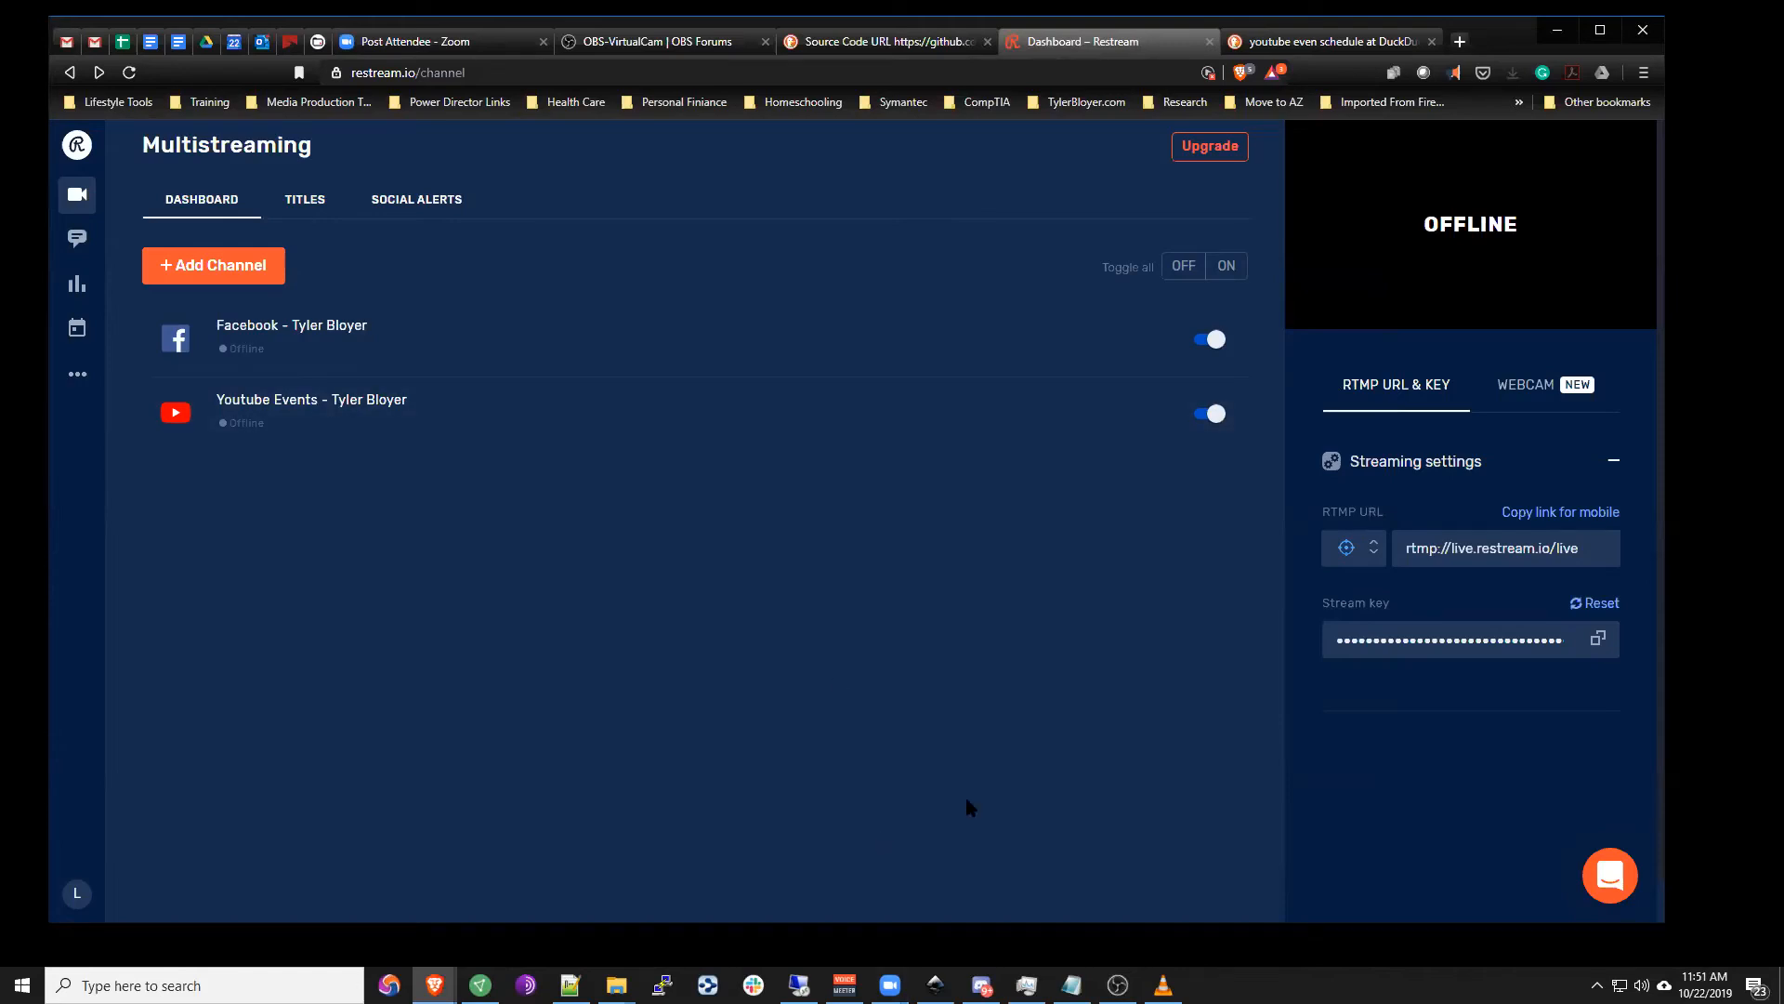
click(1118, 985)
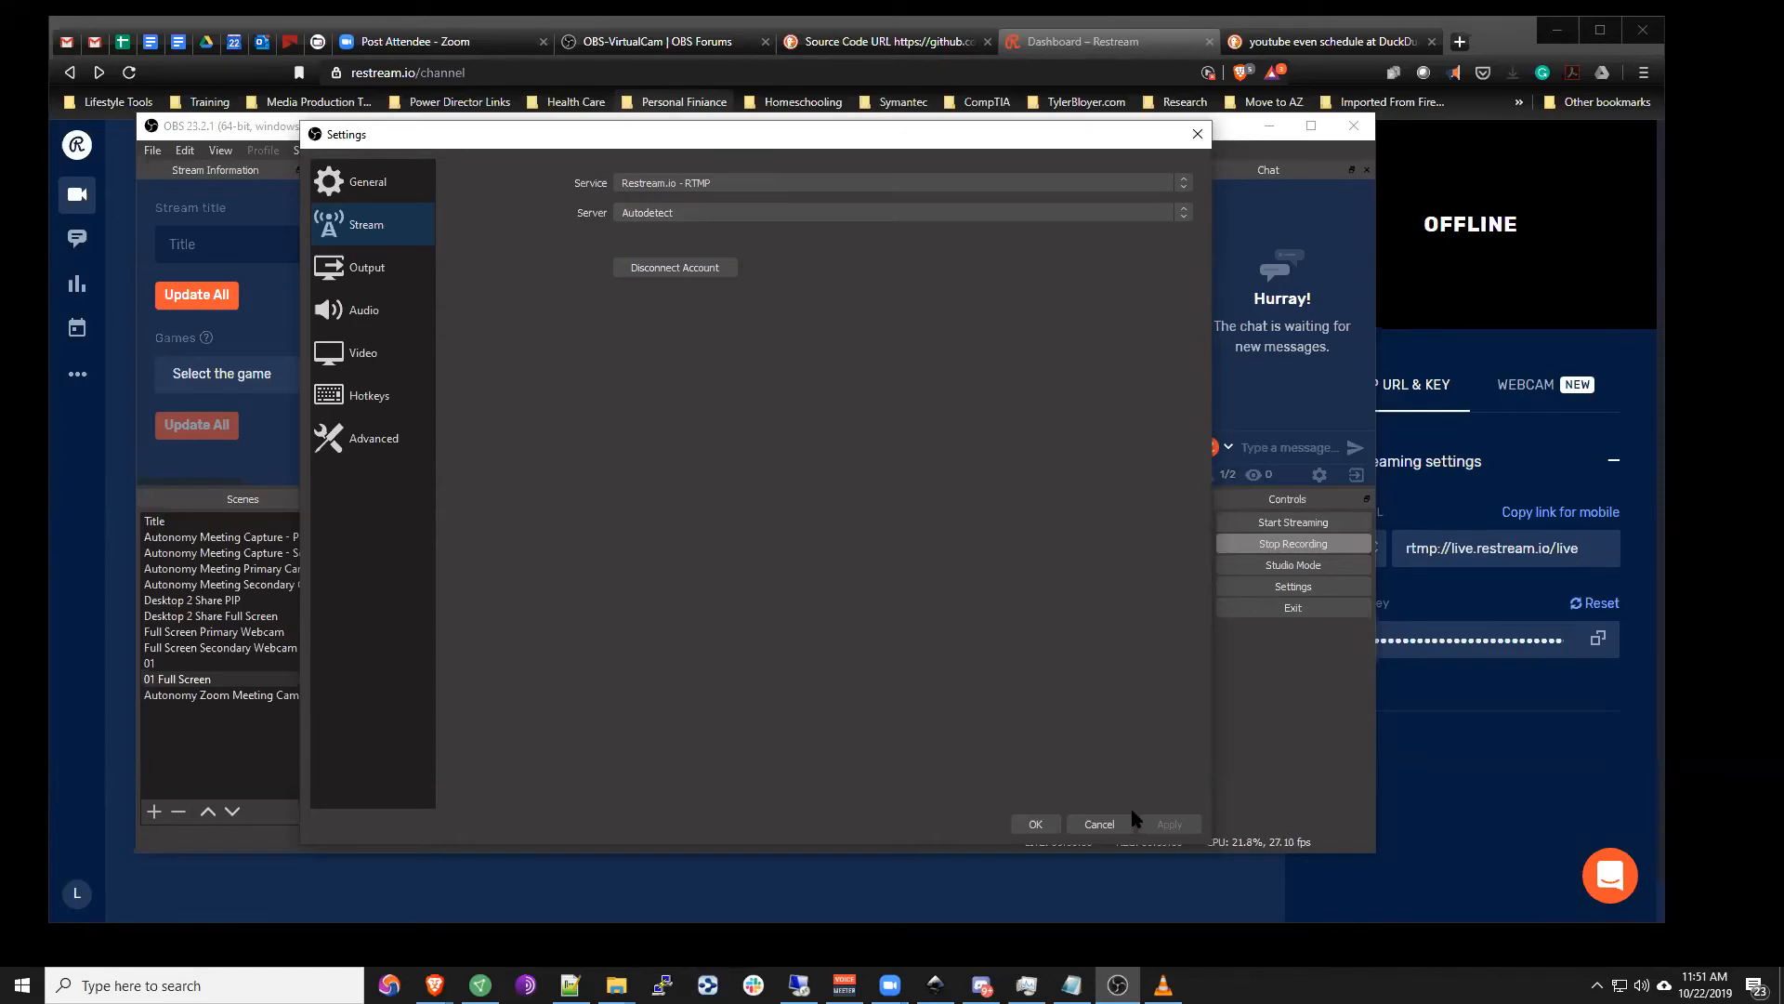
Step: Close the OBS Studio settings without changes, review Restream's Social Alerts page, and return to the Multistreaming dashboard
click(1100, 825)
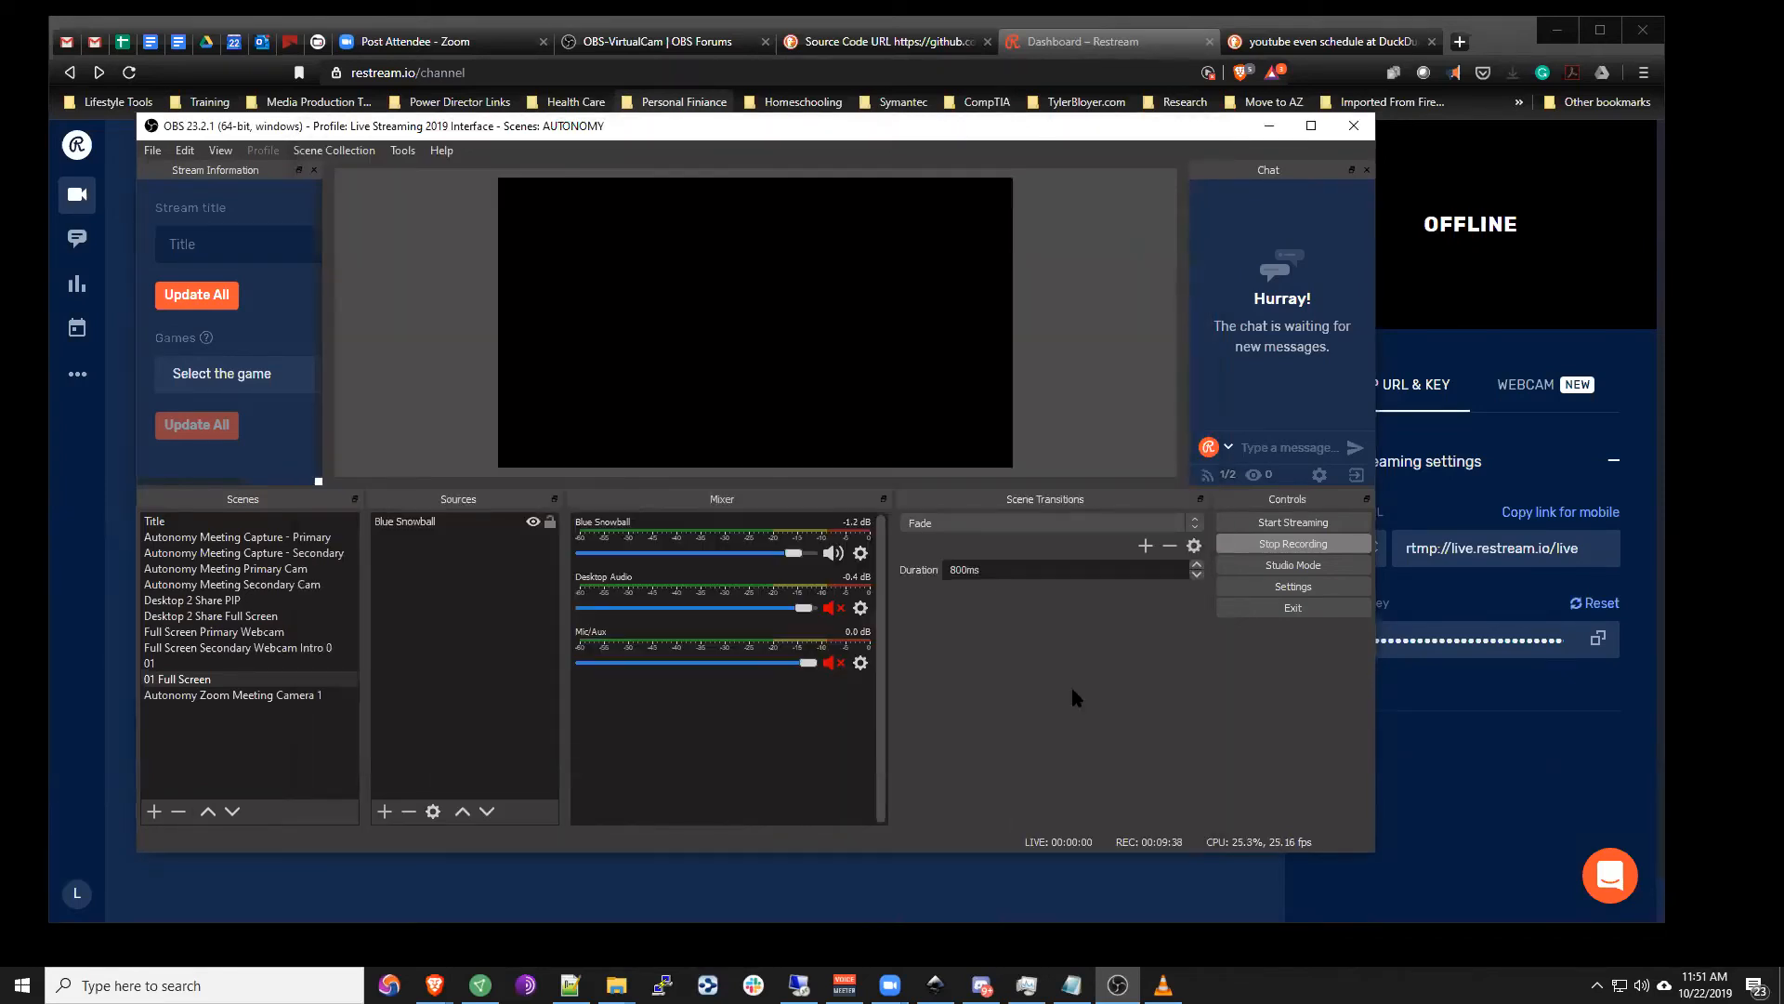
click(1516, 778)
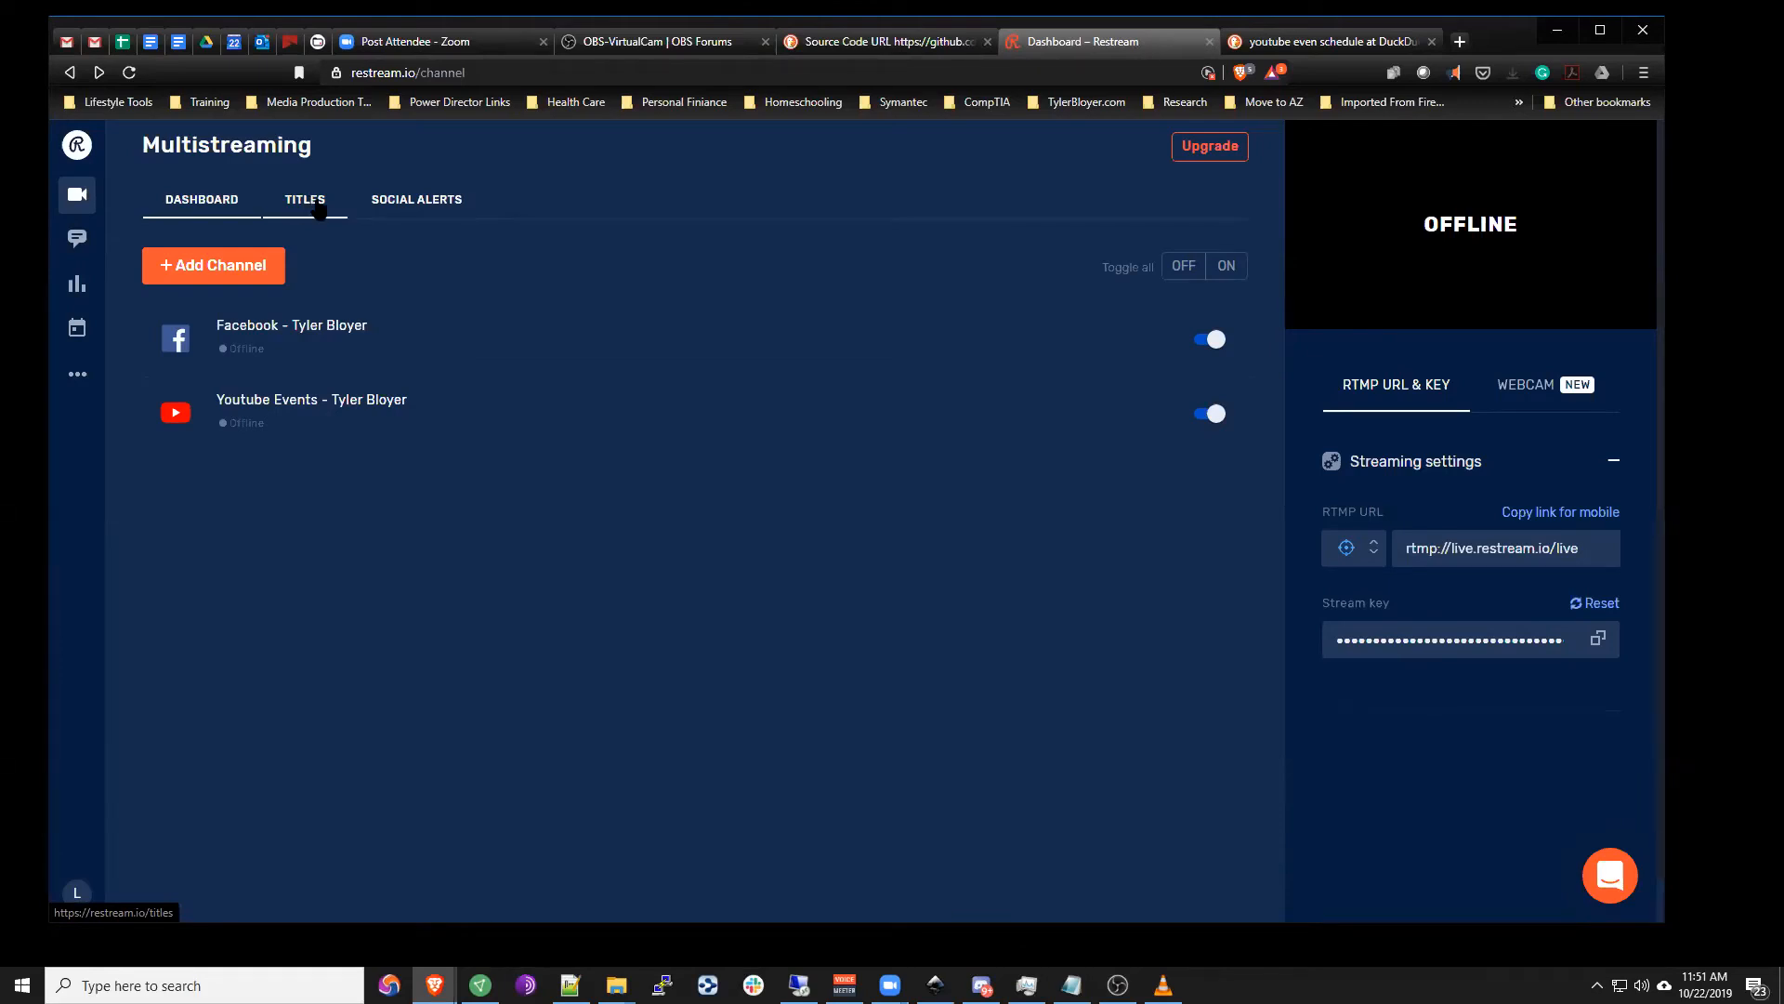
click(377, 206)
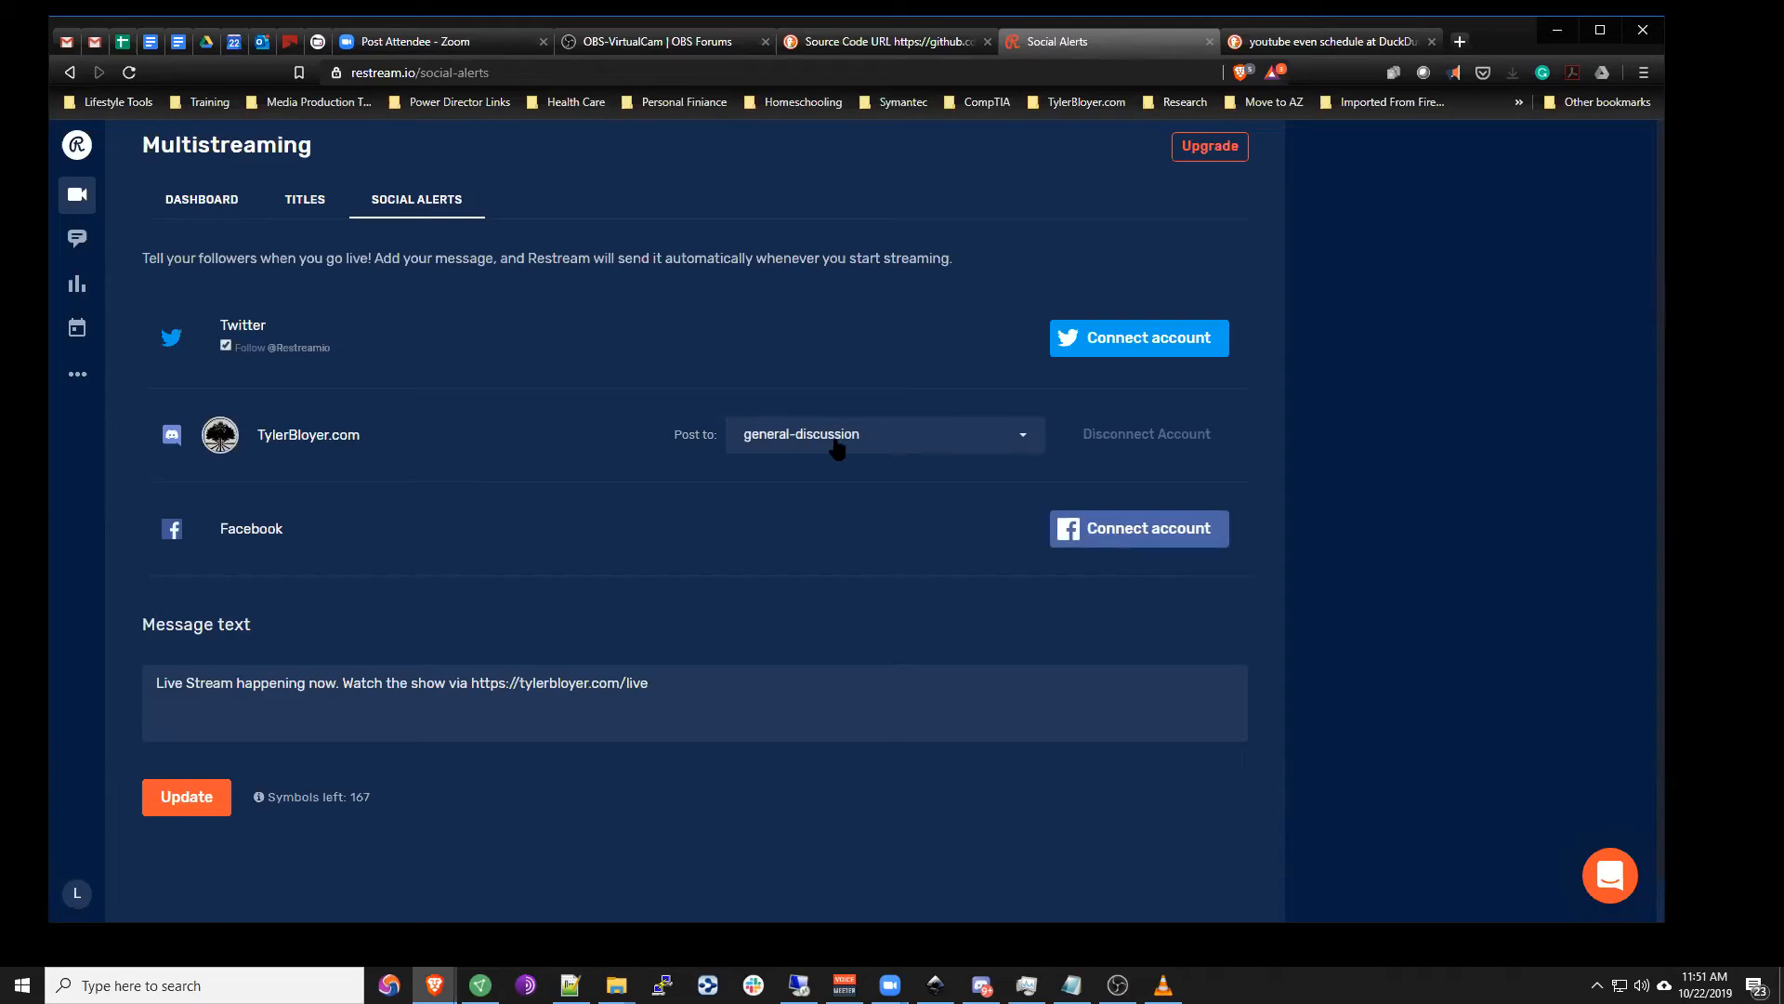
click(232, 205)
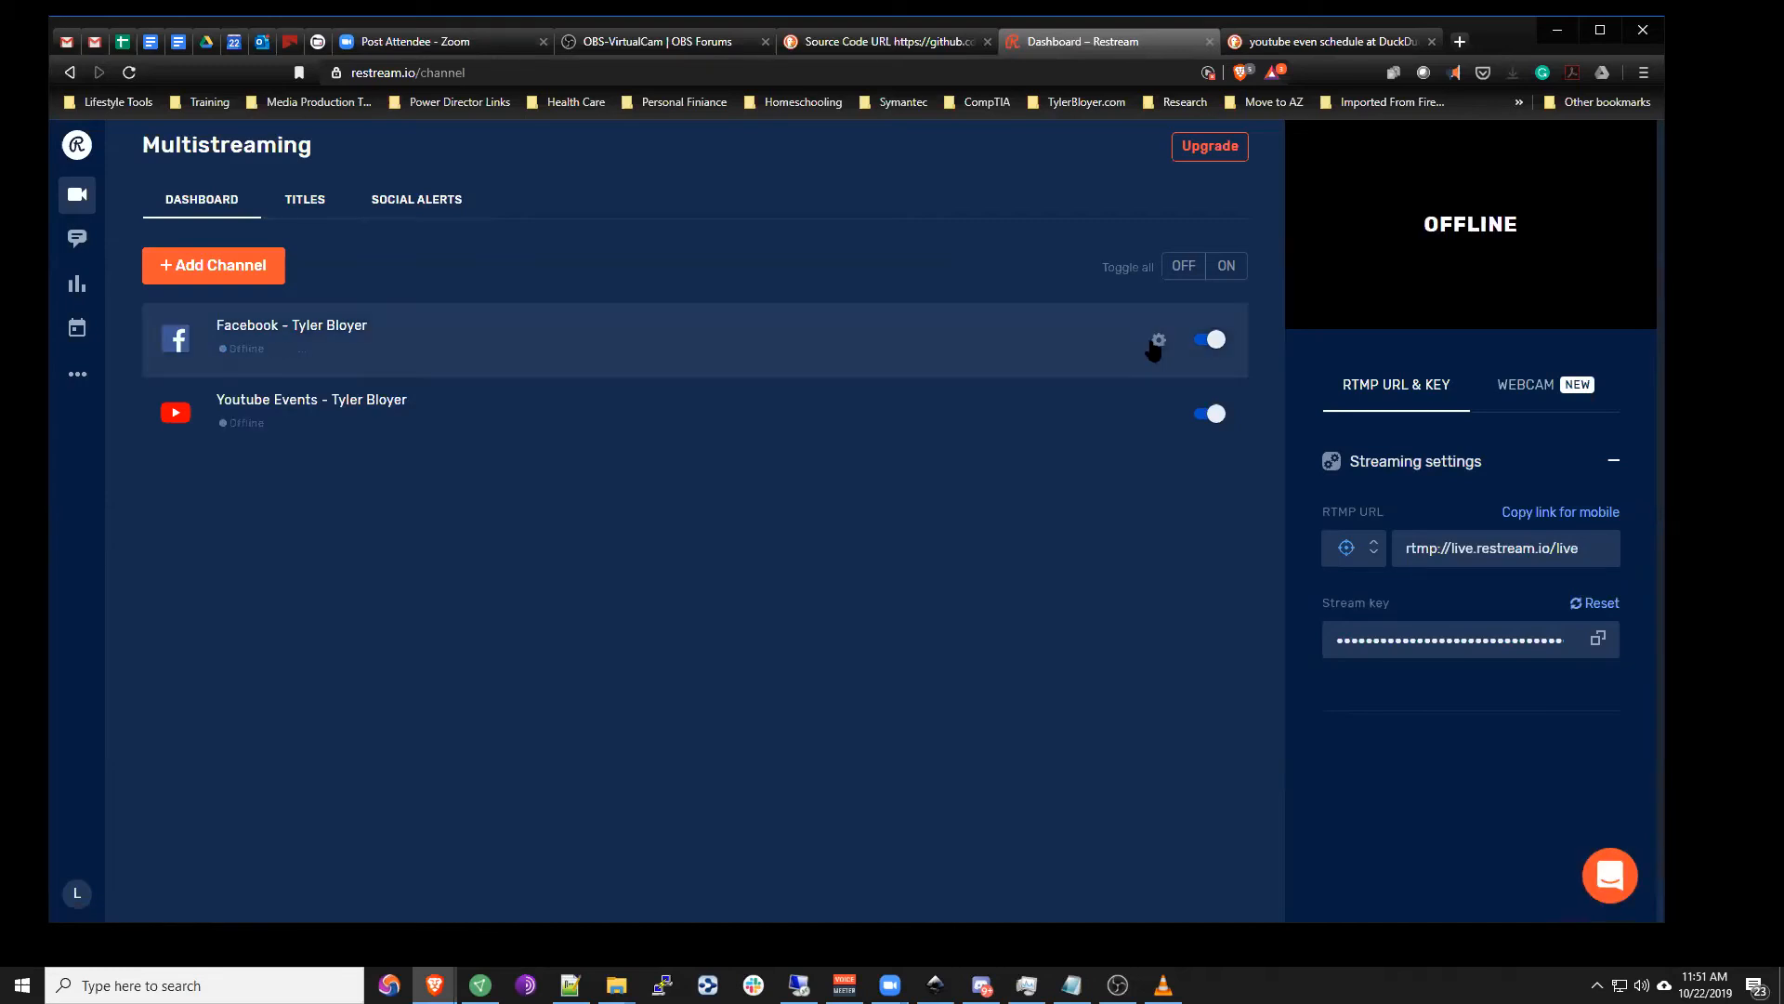
Step: Check the available Stream to destinations in the Facebook channel settings and close them without saving
click(1157, 341)
click(1083, 398)
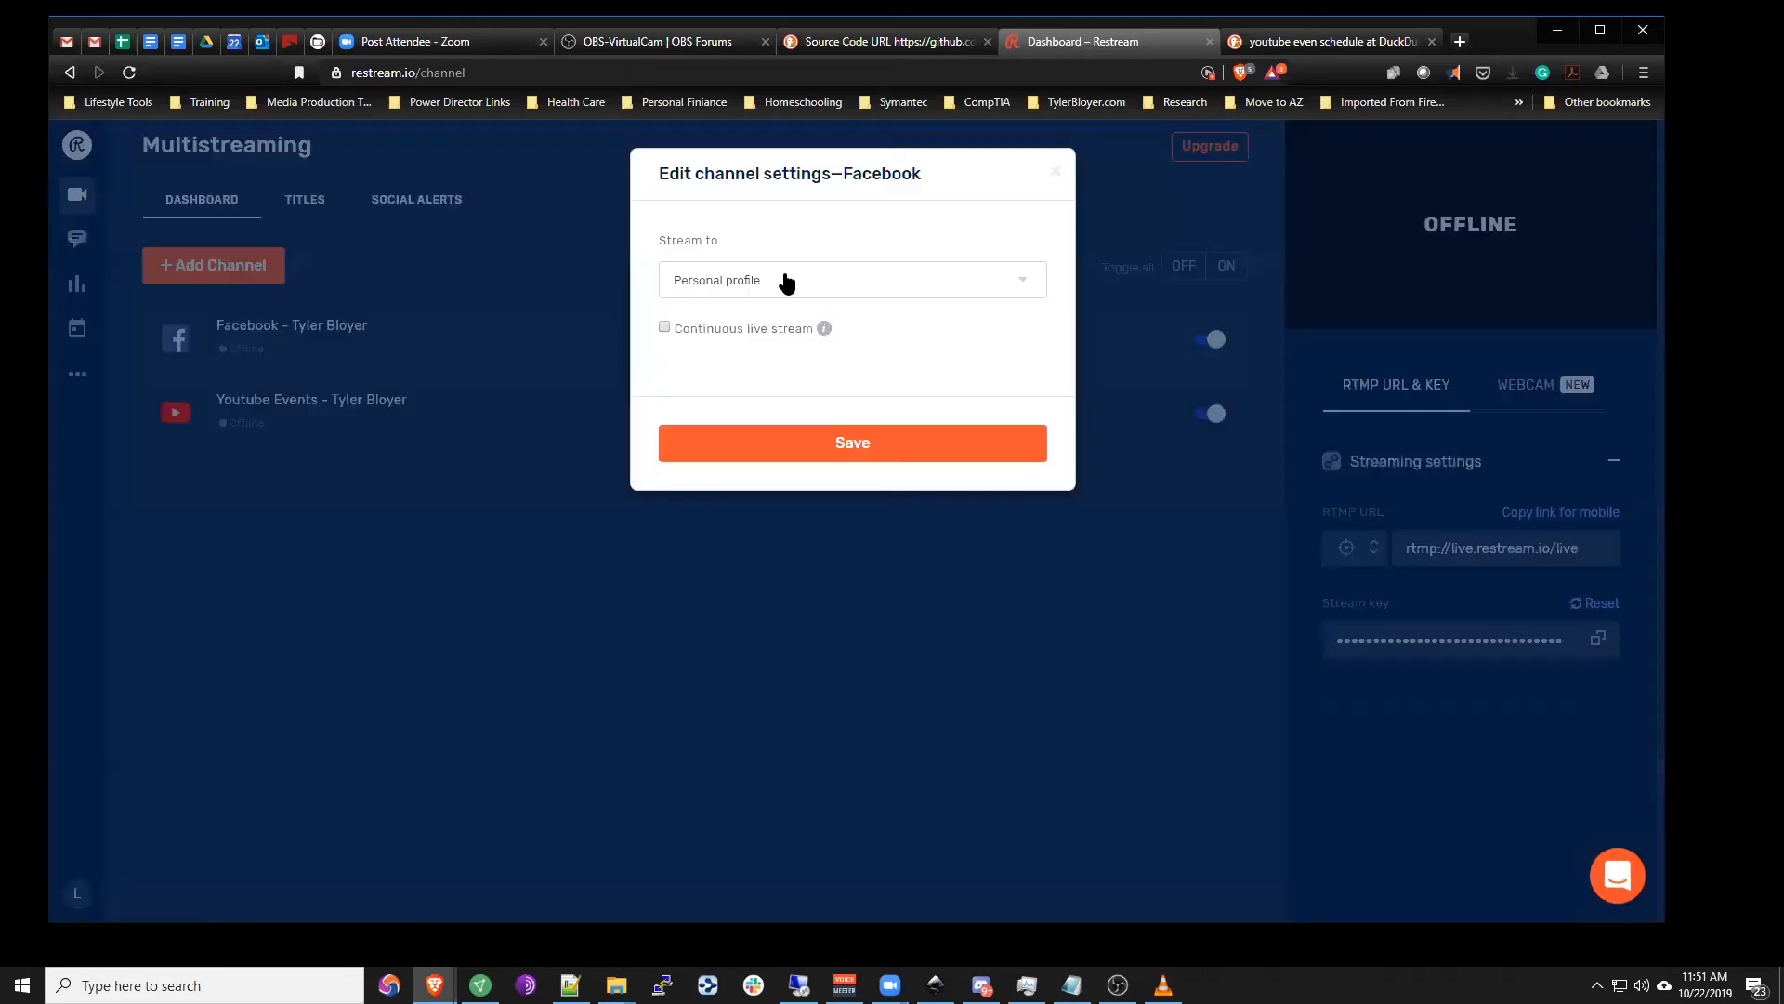
click(786, 281)
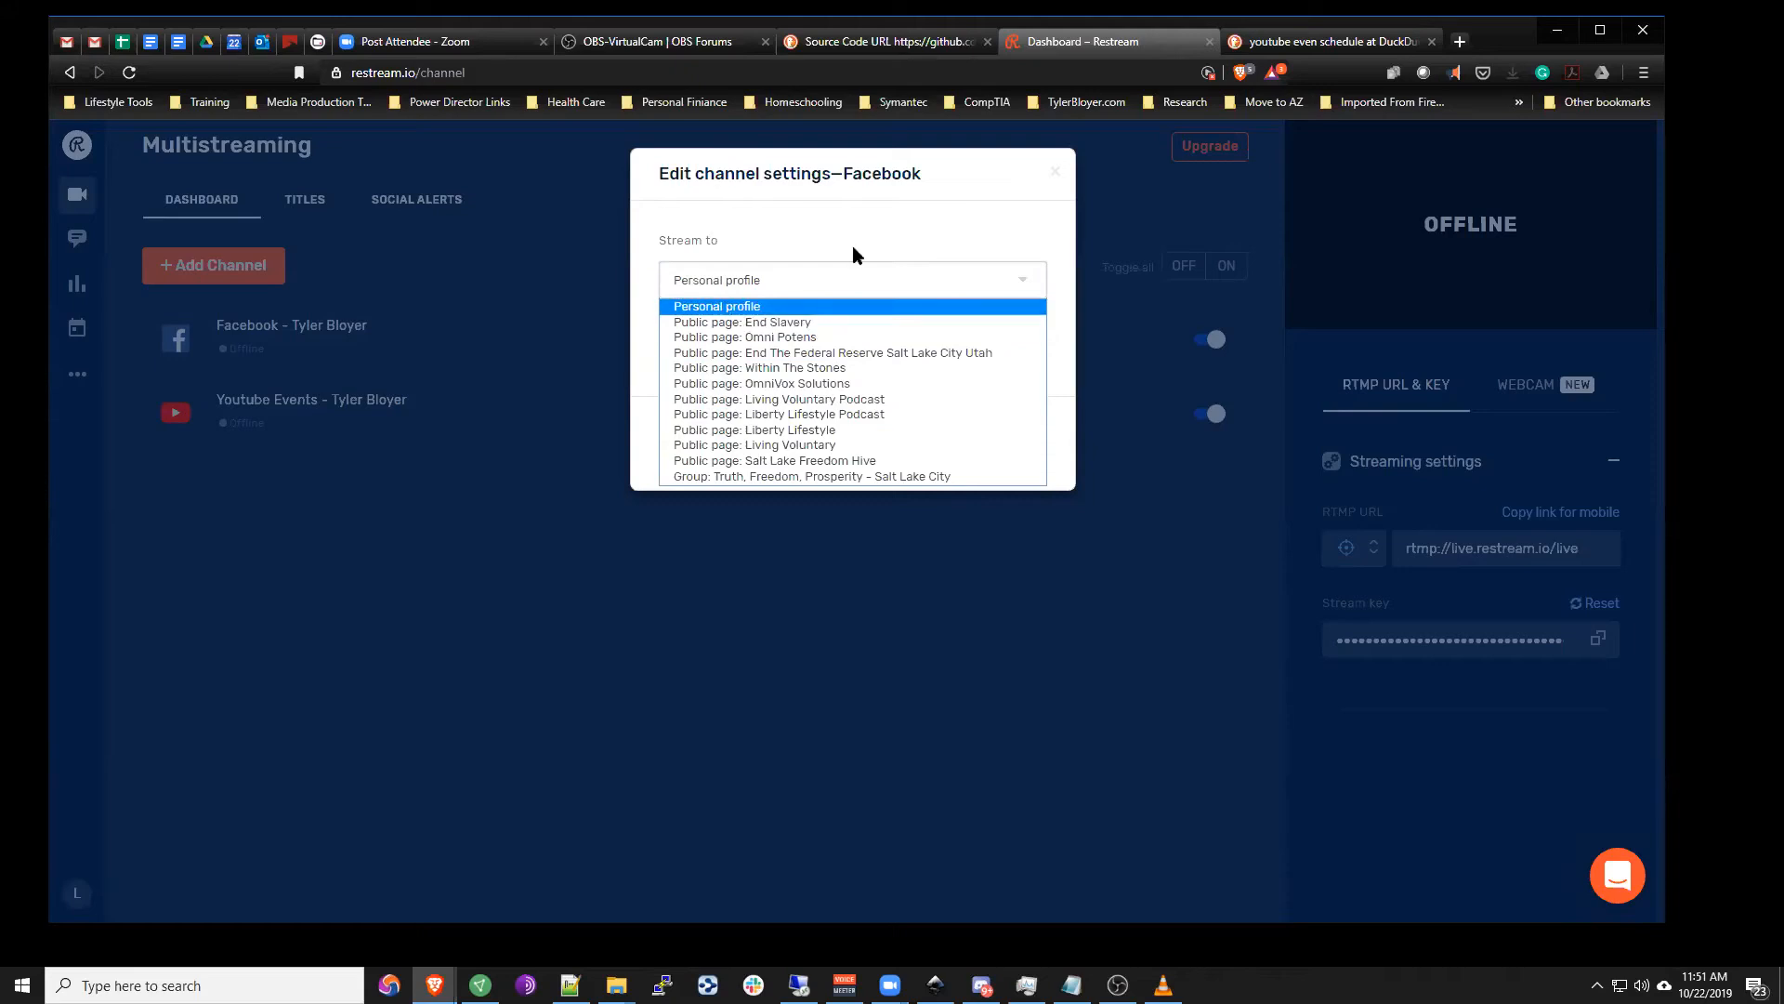
click(788, 279)
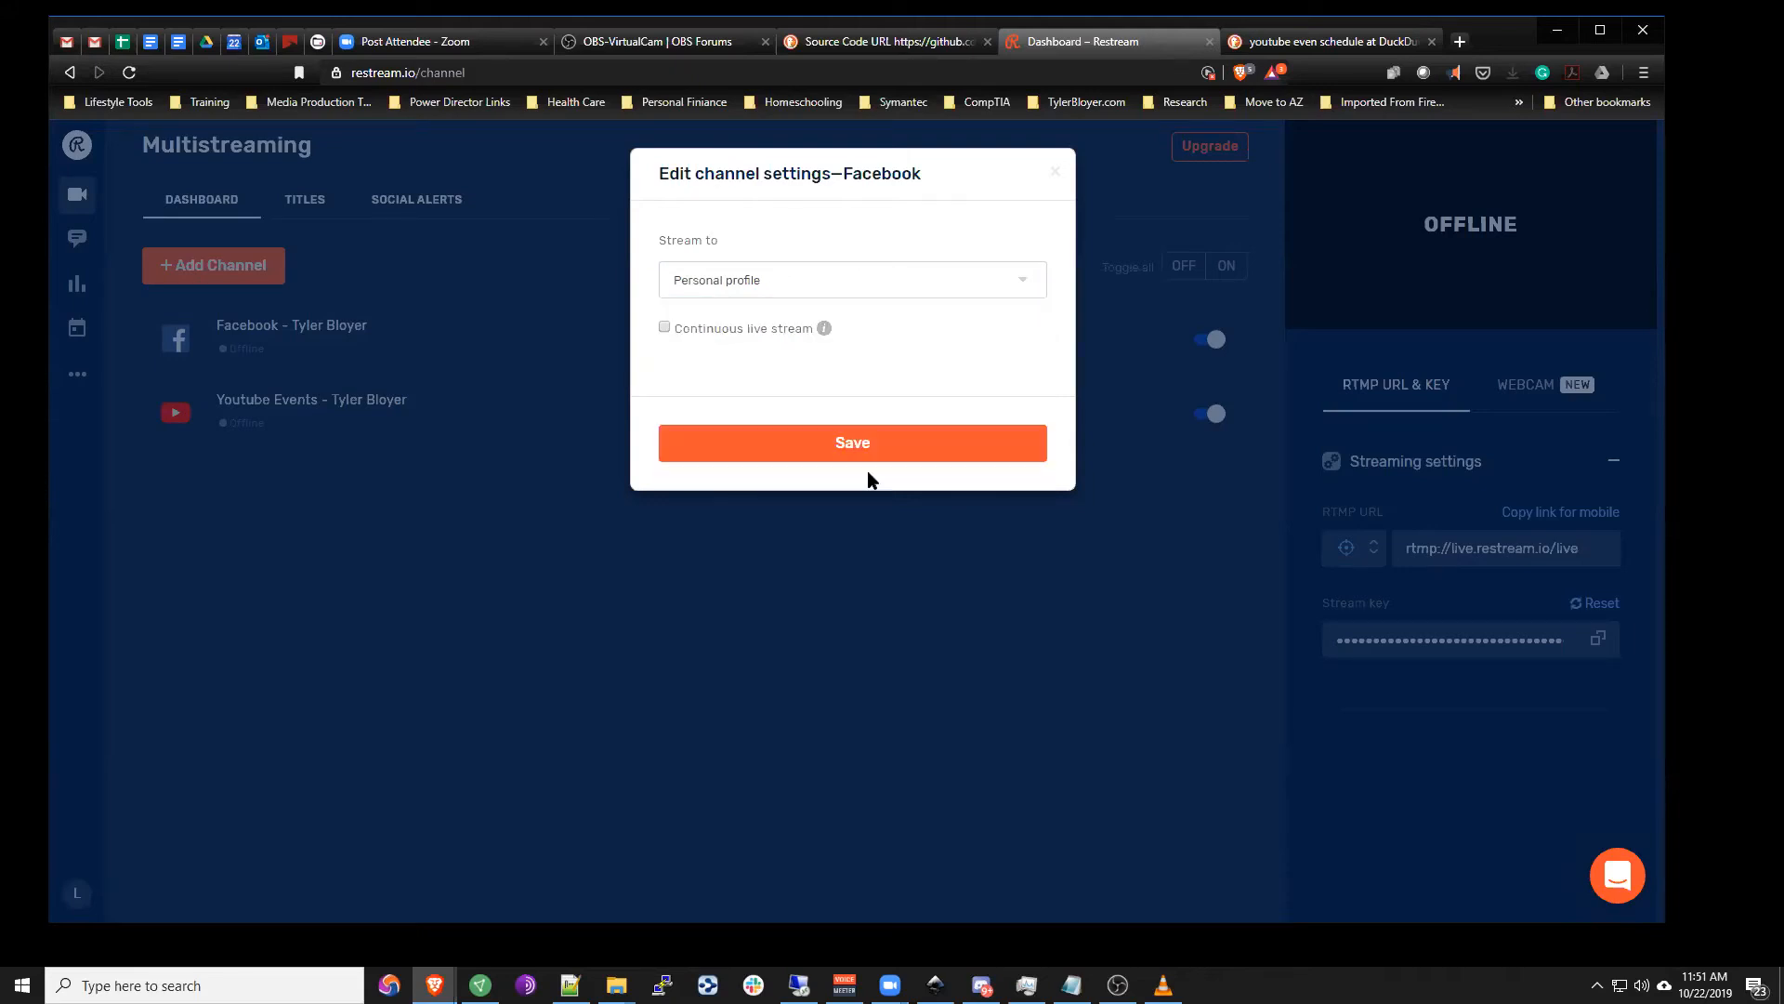
click(1053, 179)
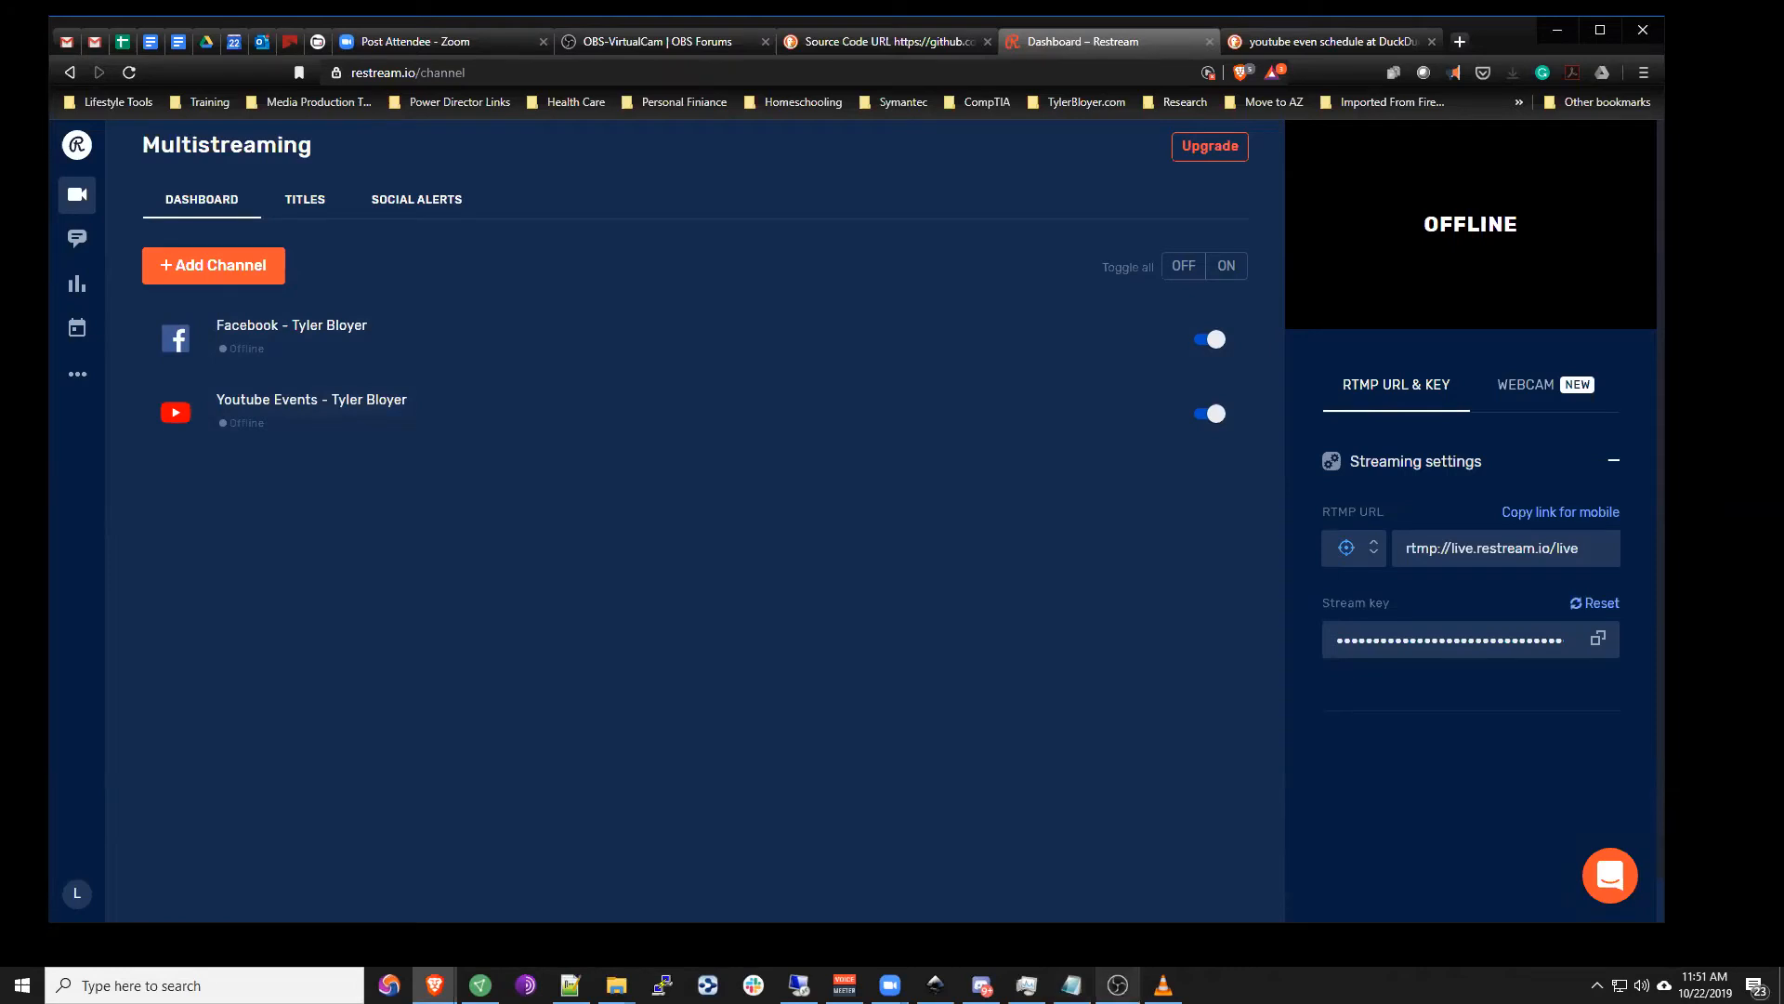
Step: Switch to OBS Studio, load the 19-09-22 The Struggle for Freedom scene collection, and show its Discord Call In Primary scene
click(1117, 985)
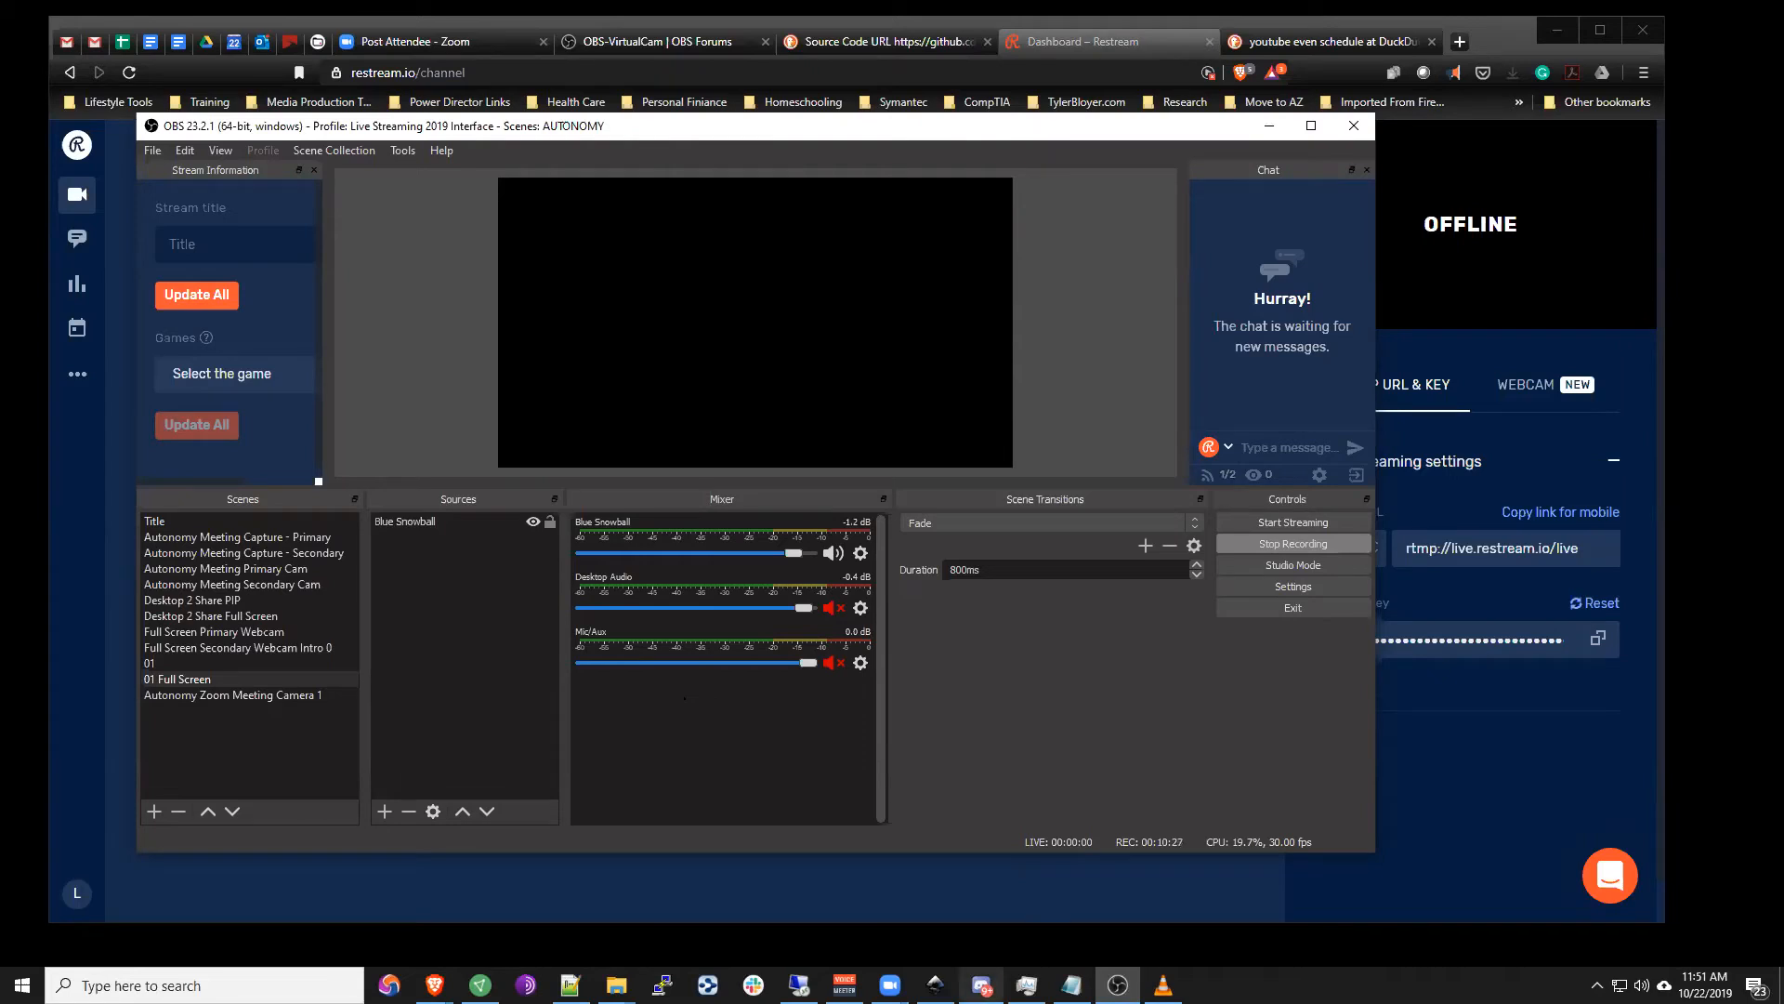
click(307, 152)
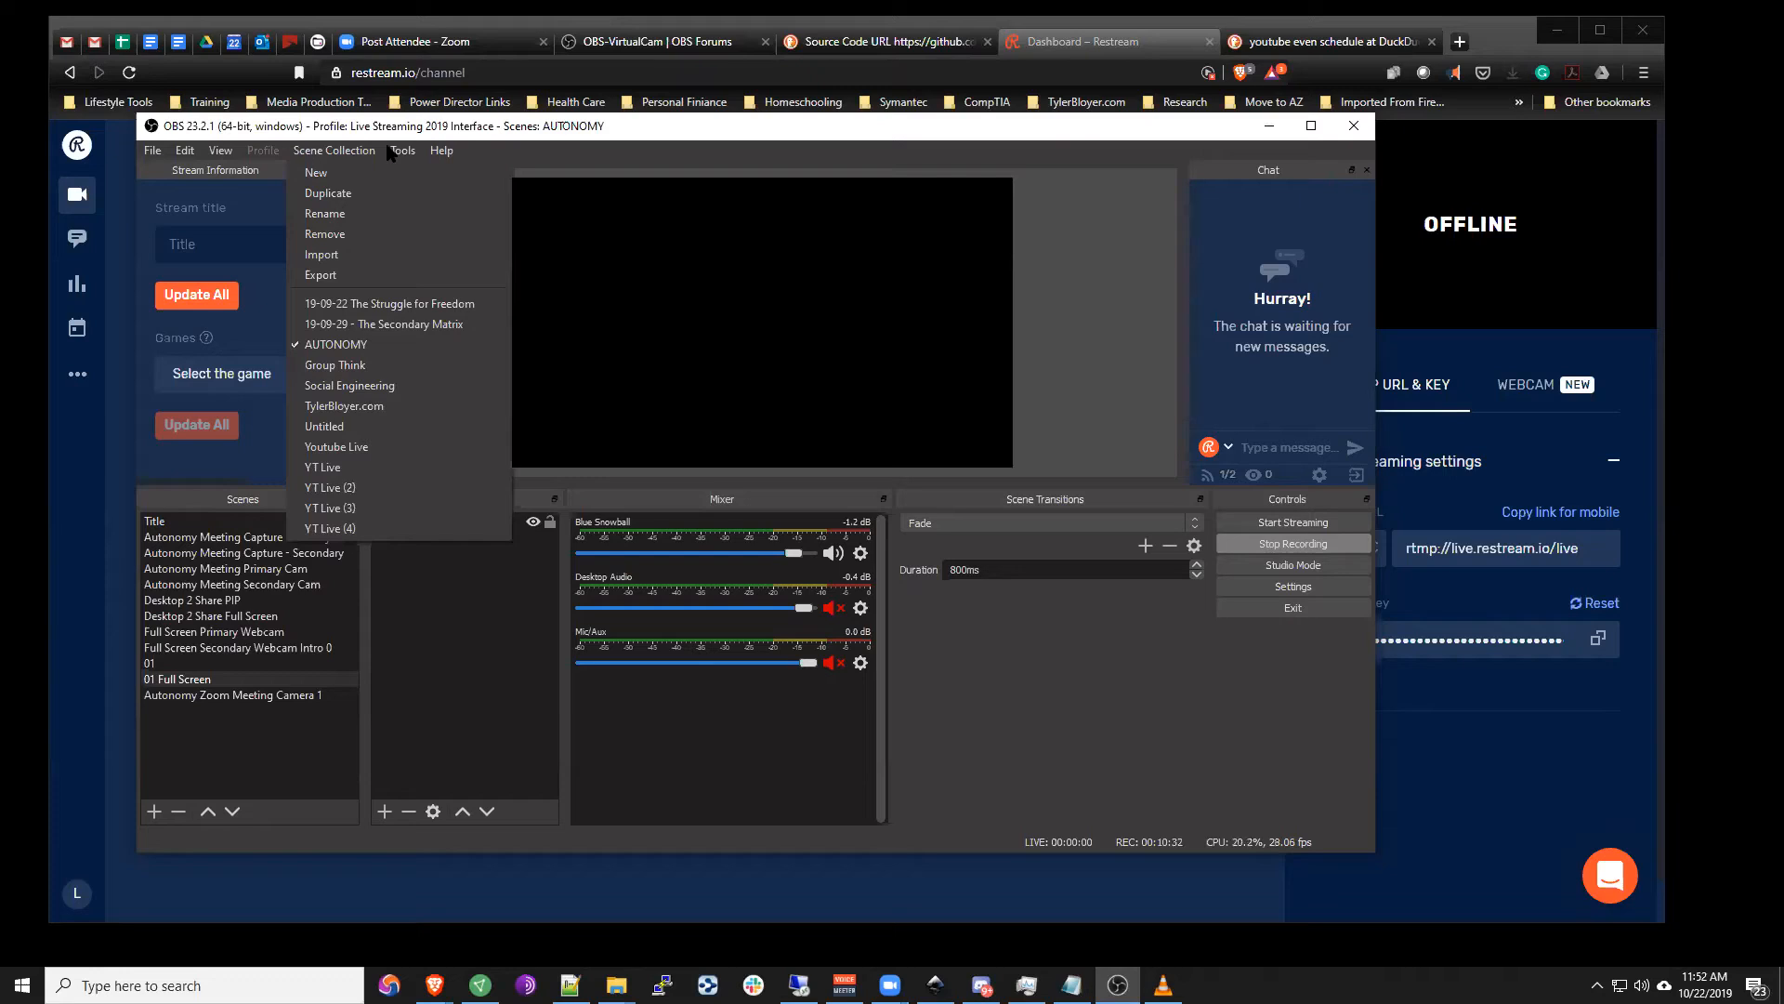
mouse_move(395, 152)
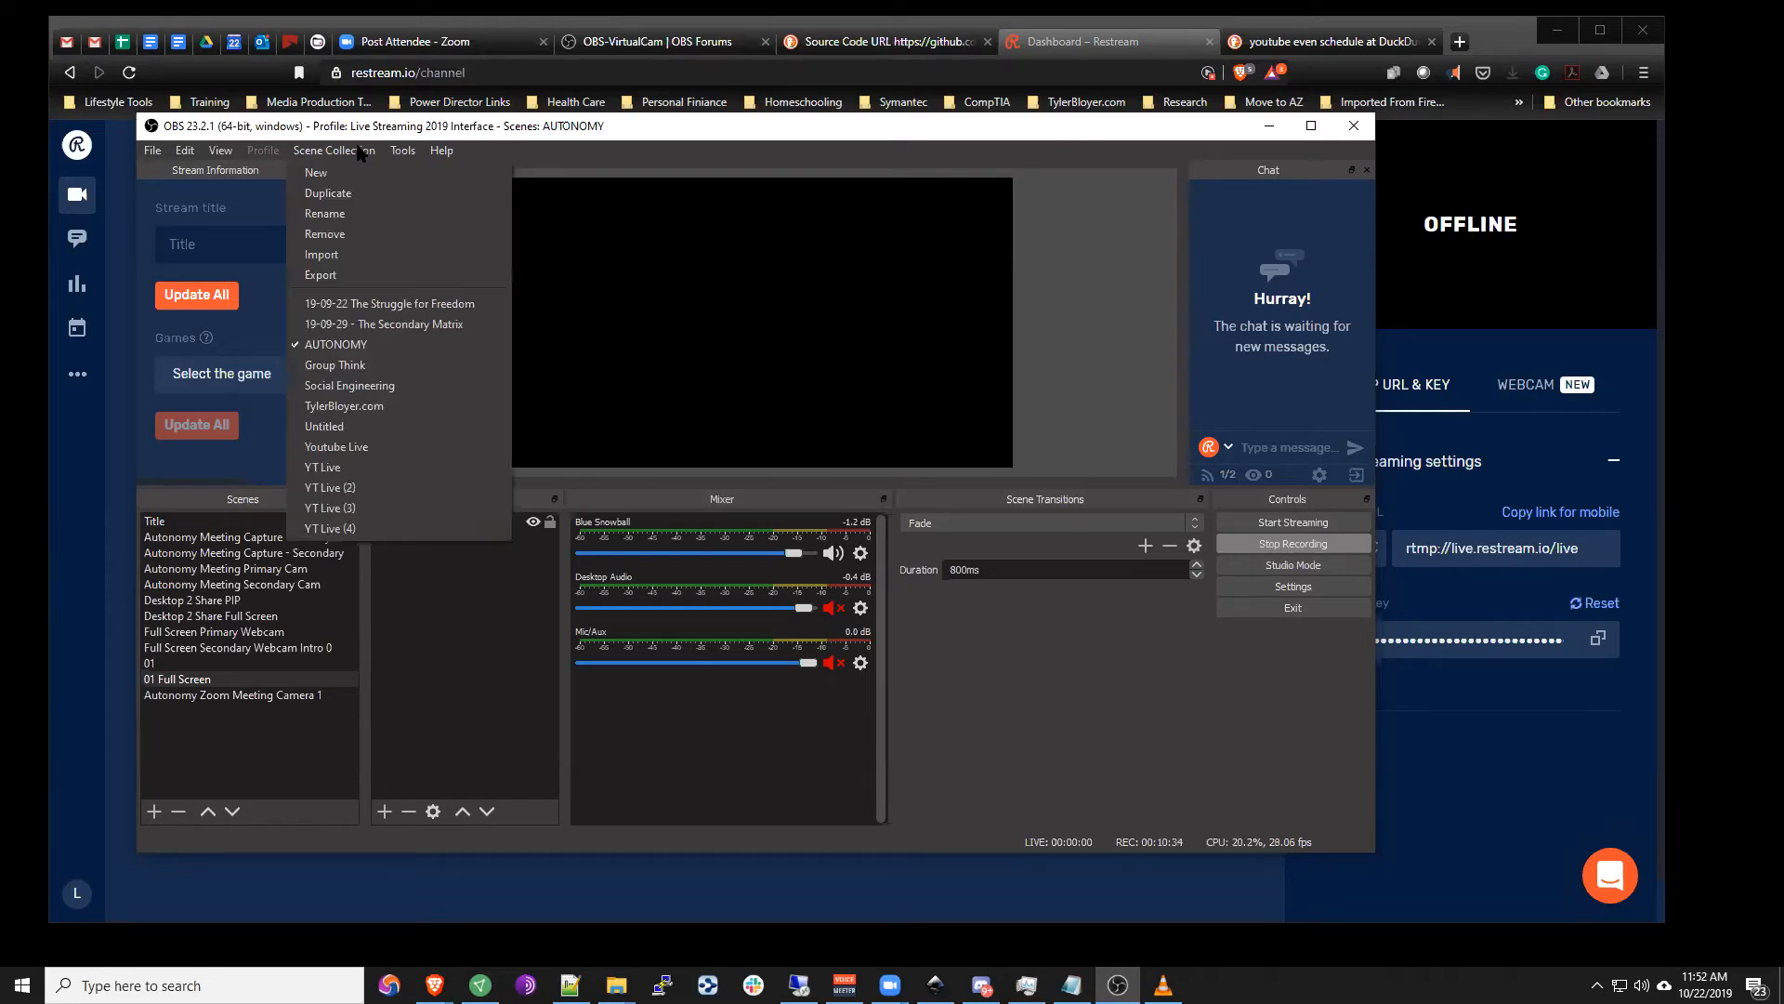
click(390, 304)
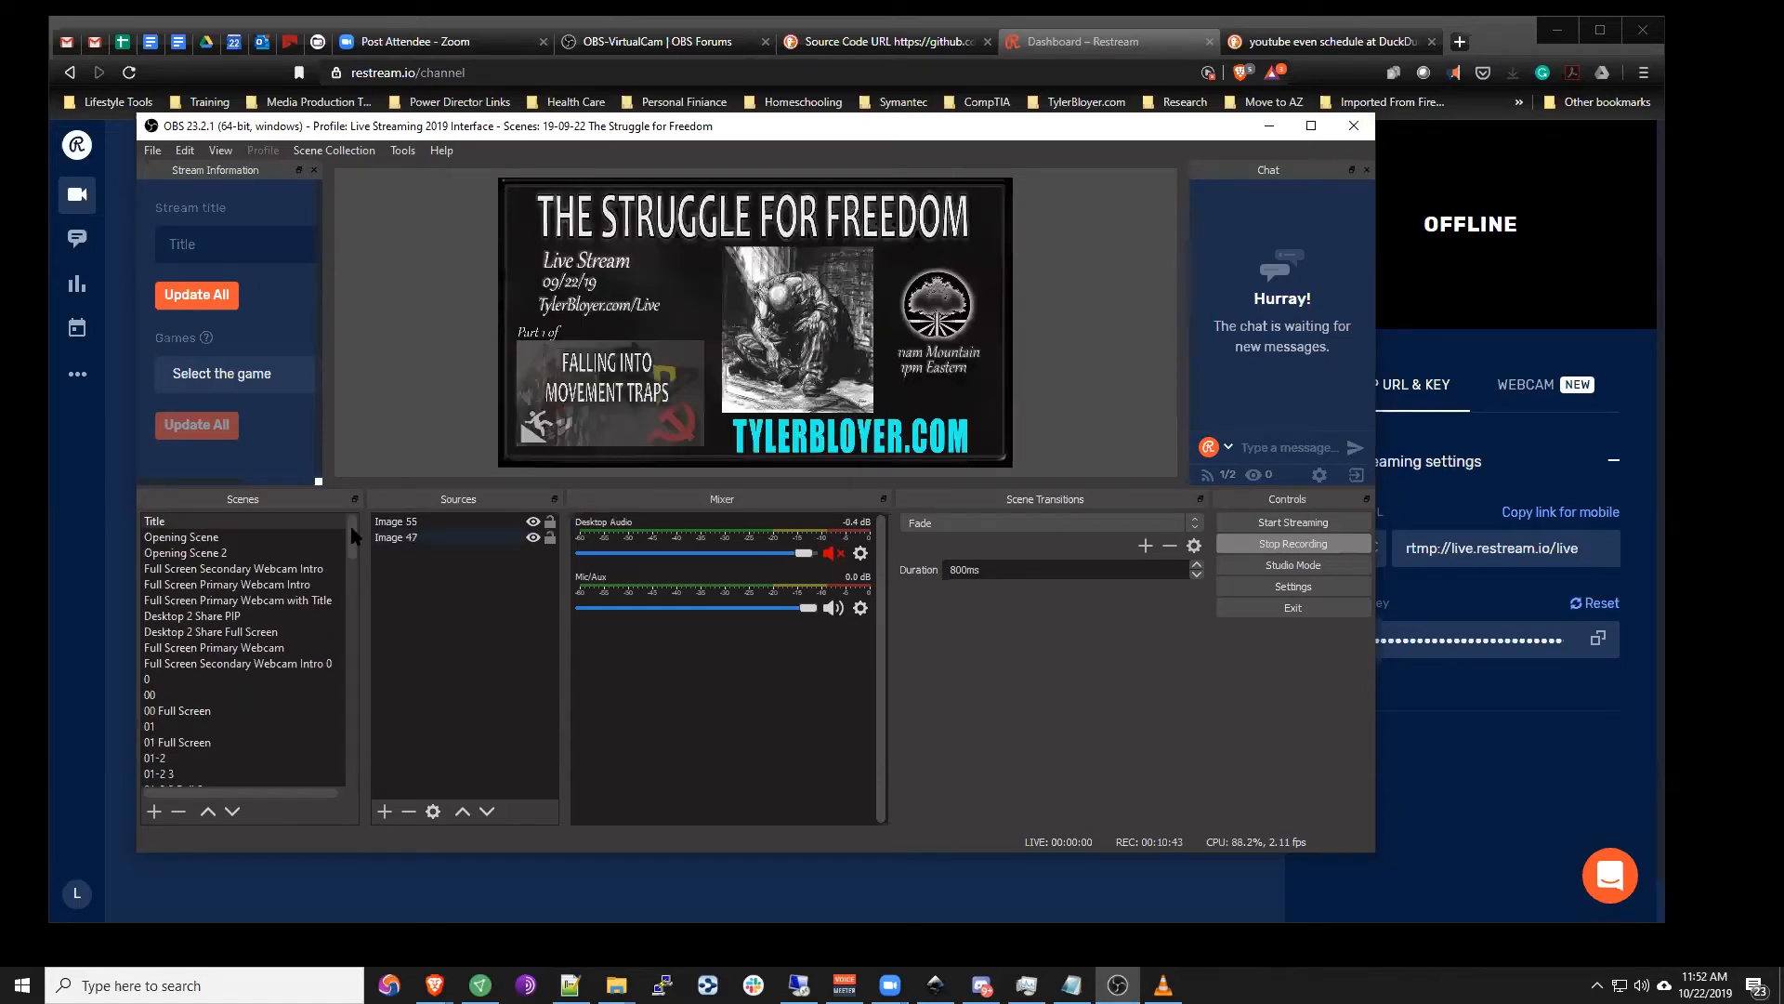
scroll(355, 790, down, 10)
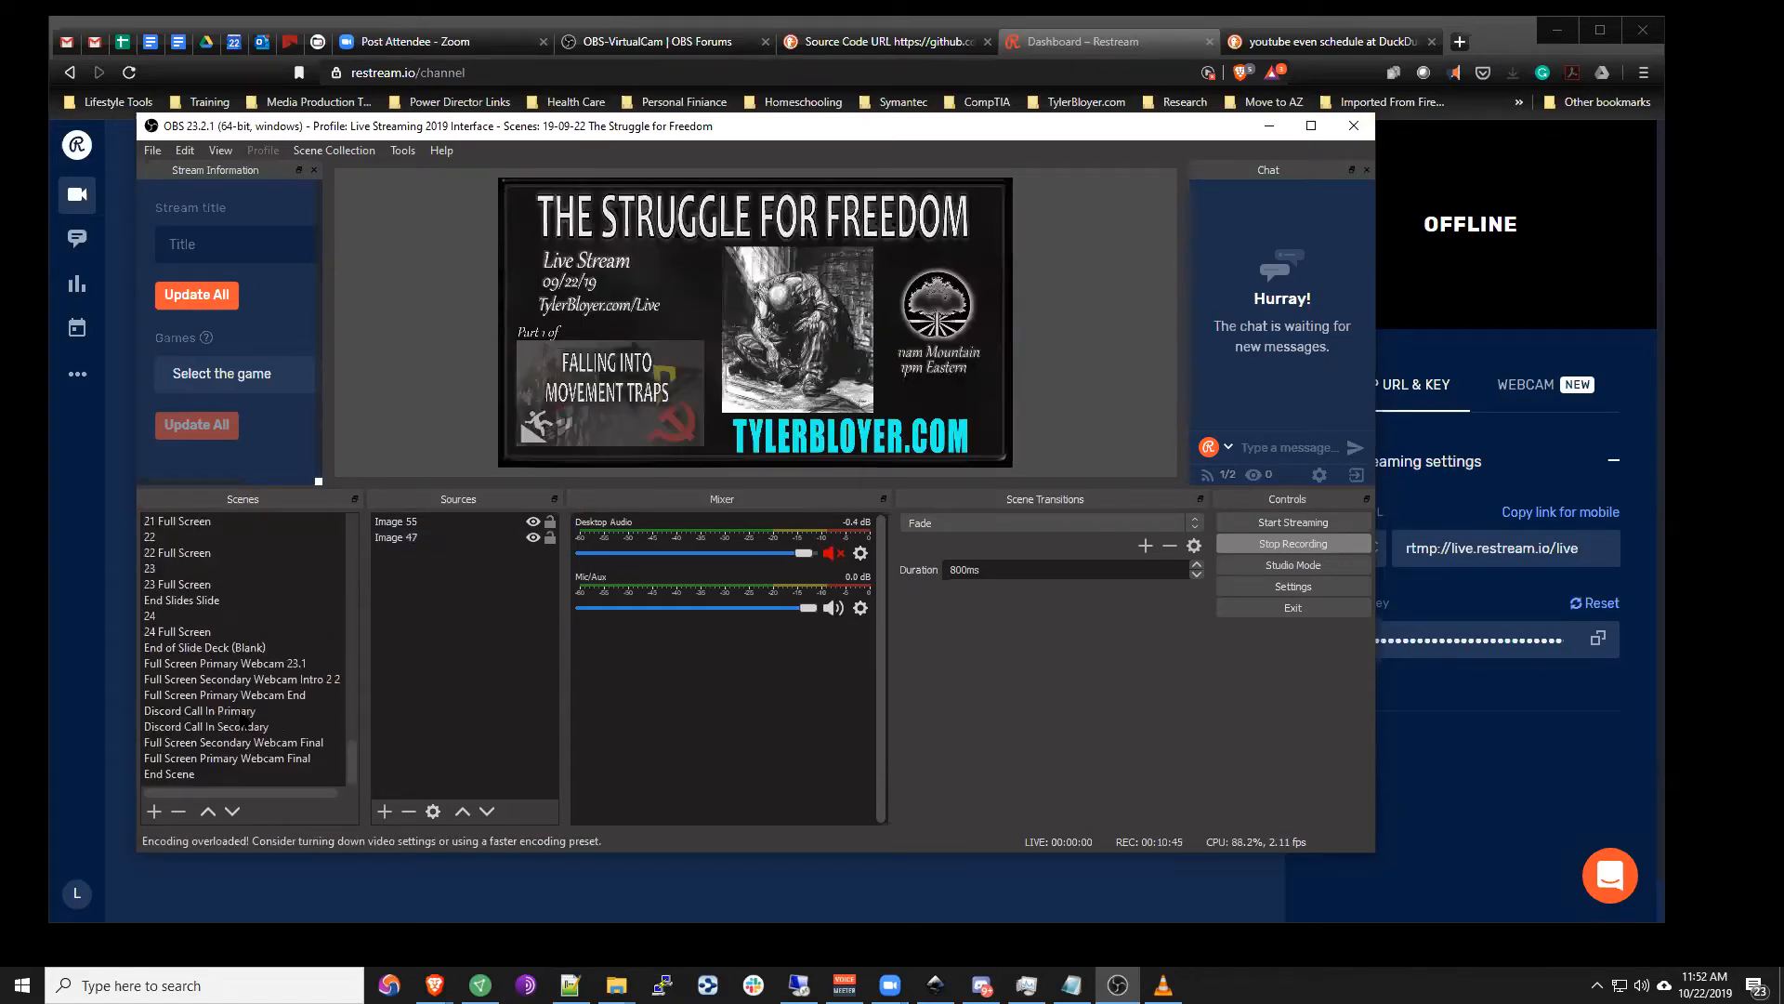
click(256, 711)
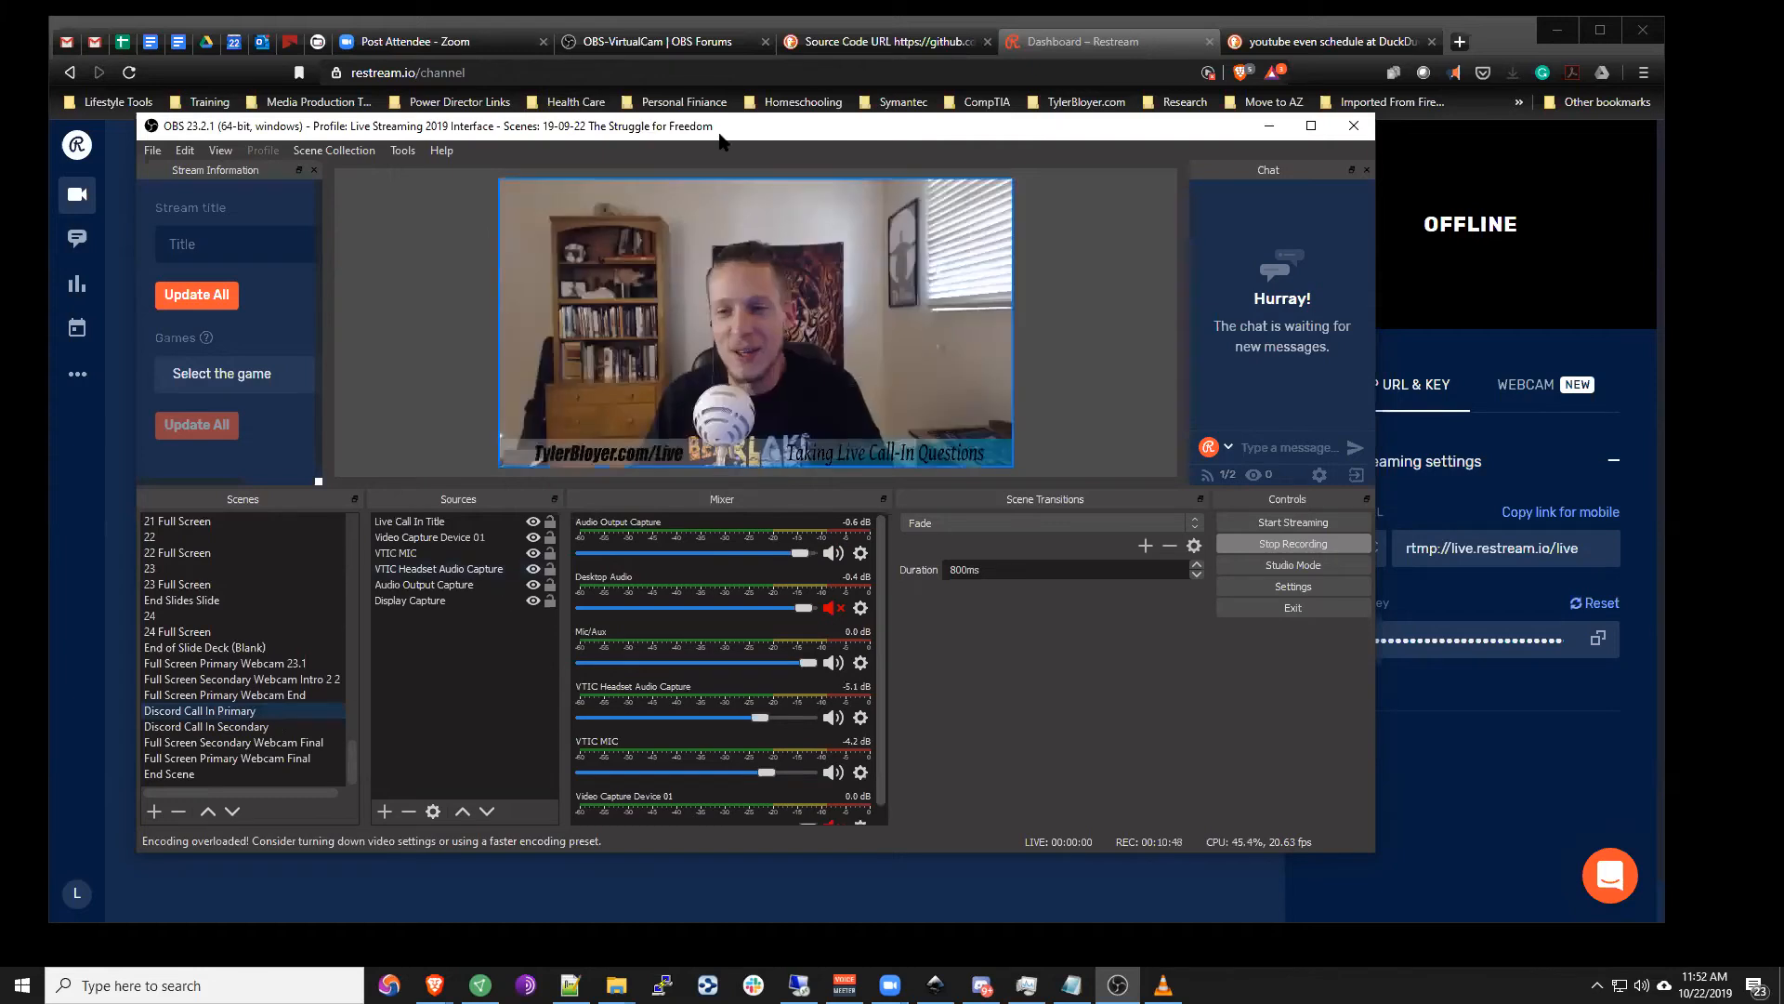
Step: Move the OBS Studio window higher on the desktop and enlarge it in height and width
drag(720, 134, 733, 85)
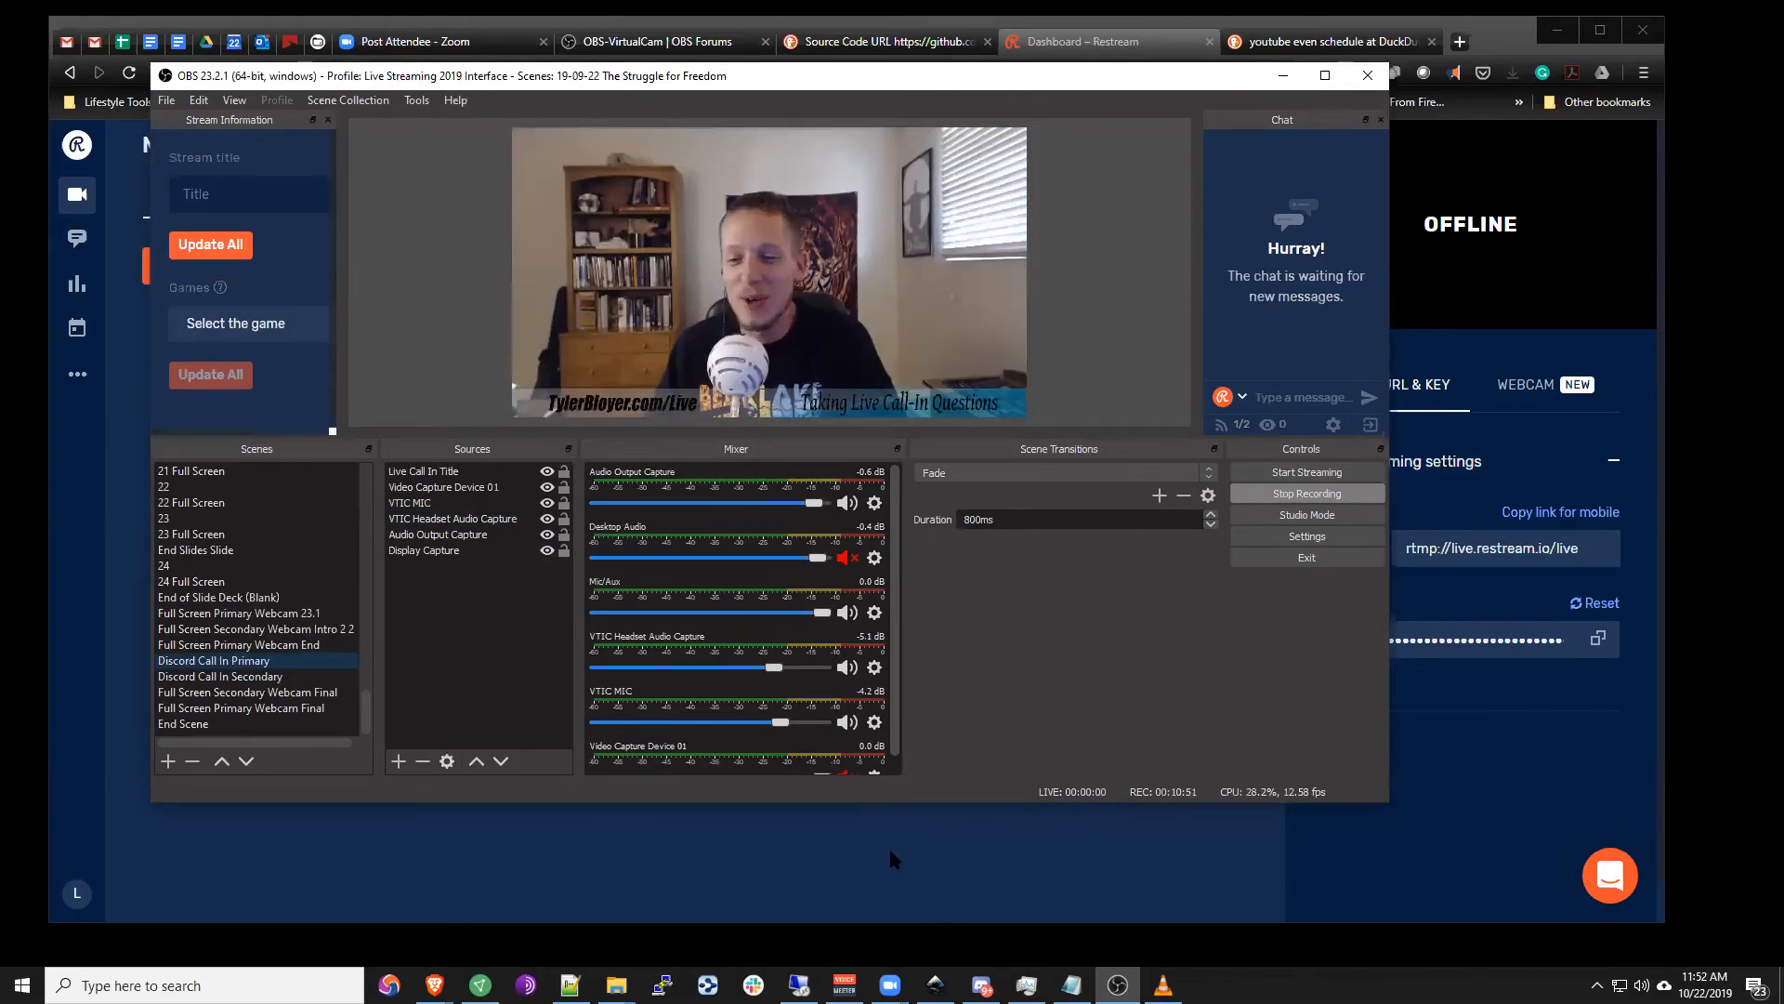
drag(890, 857, 890, 879)
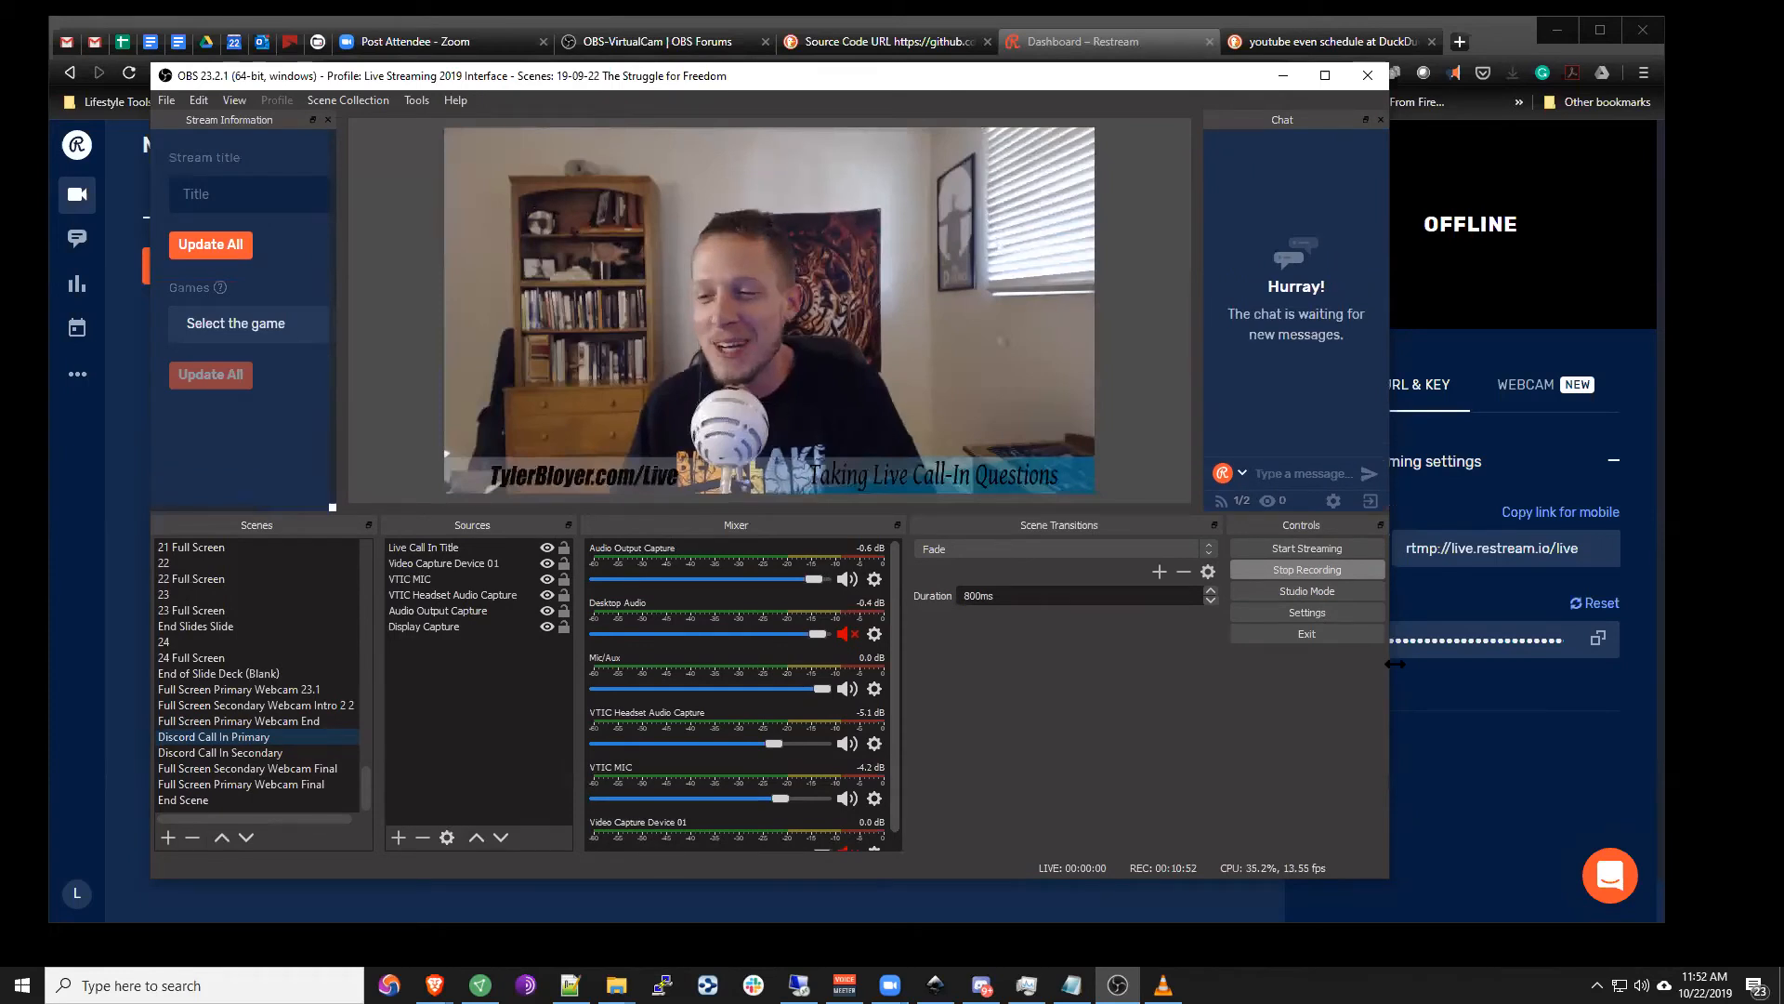
drag(1396, 664, 1508, 663)
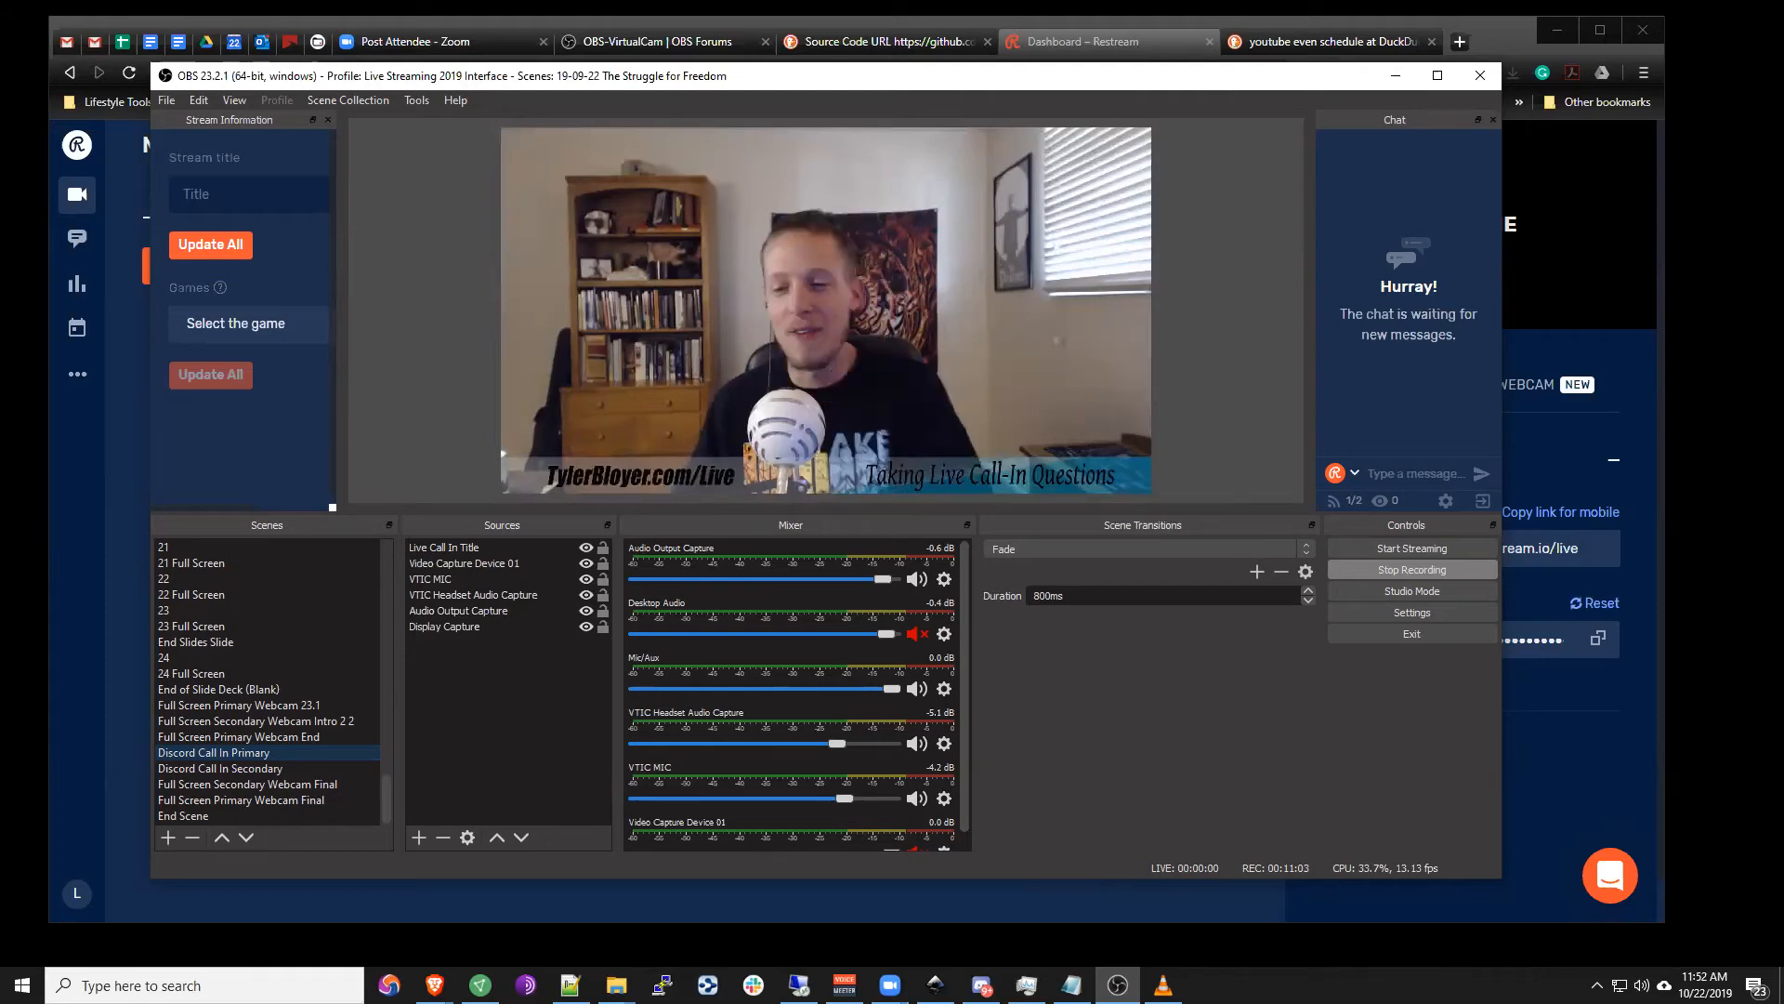
Step: Switch briefly to Discord, and back in OBS Studio select the VTIC MIC source followed by VTIC Headset Audio Capture
mouse_move(982, 985)
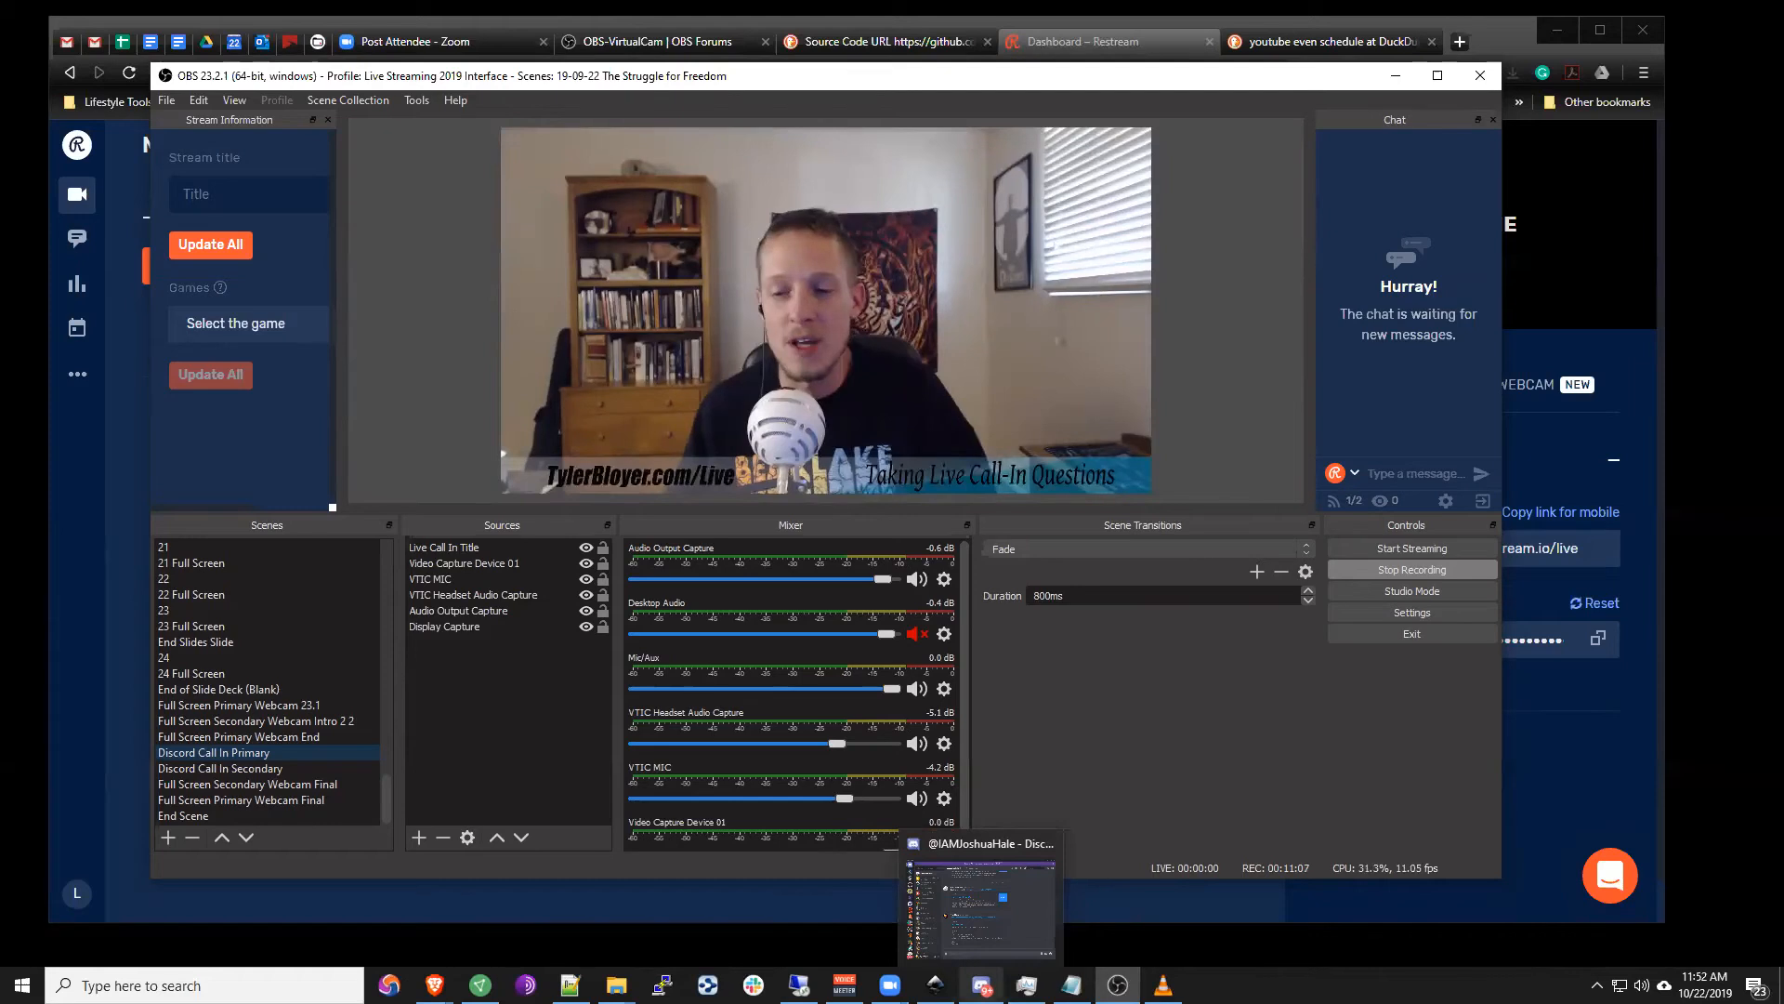
click(982, 985)
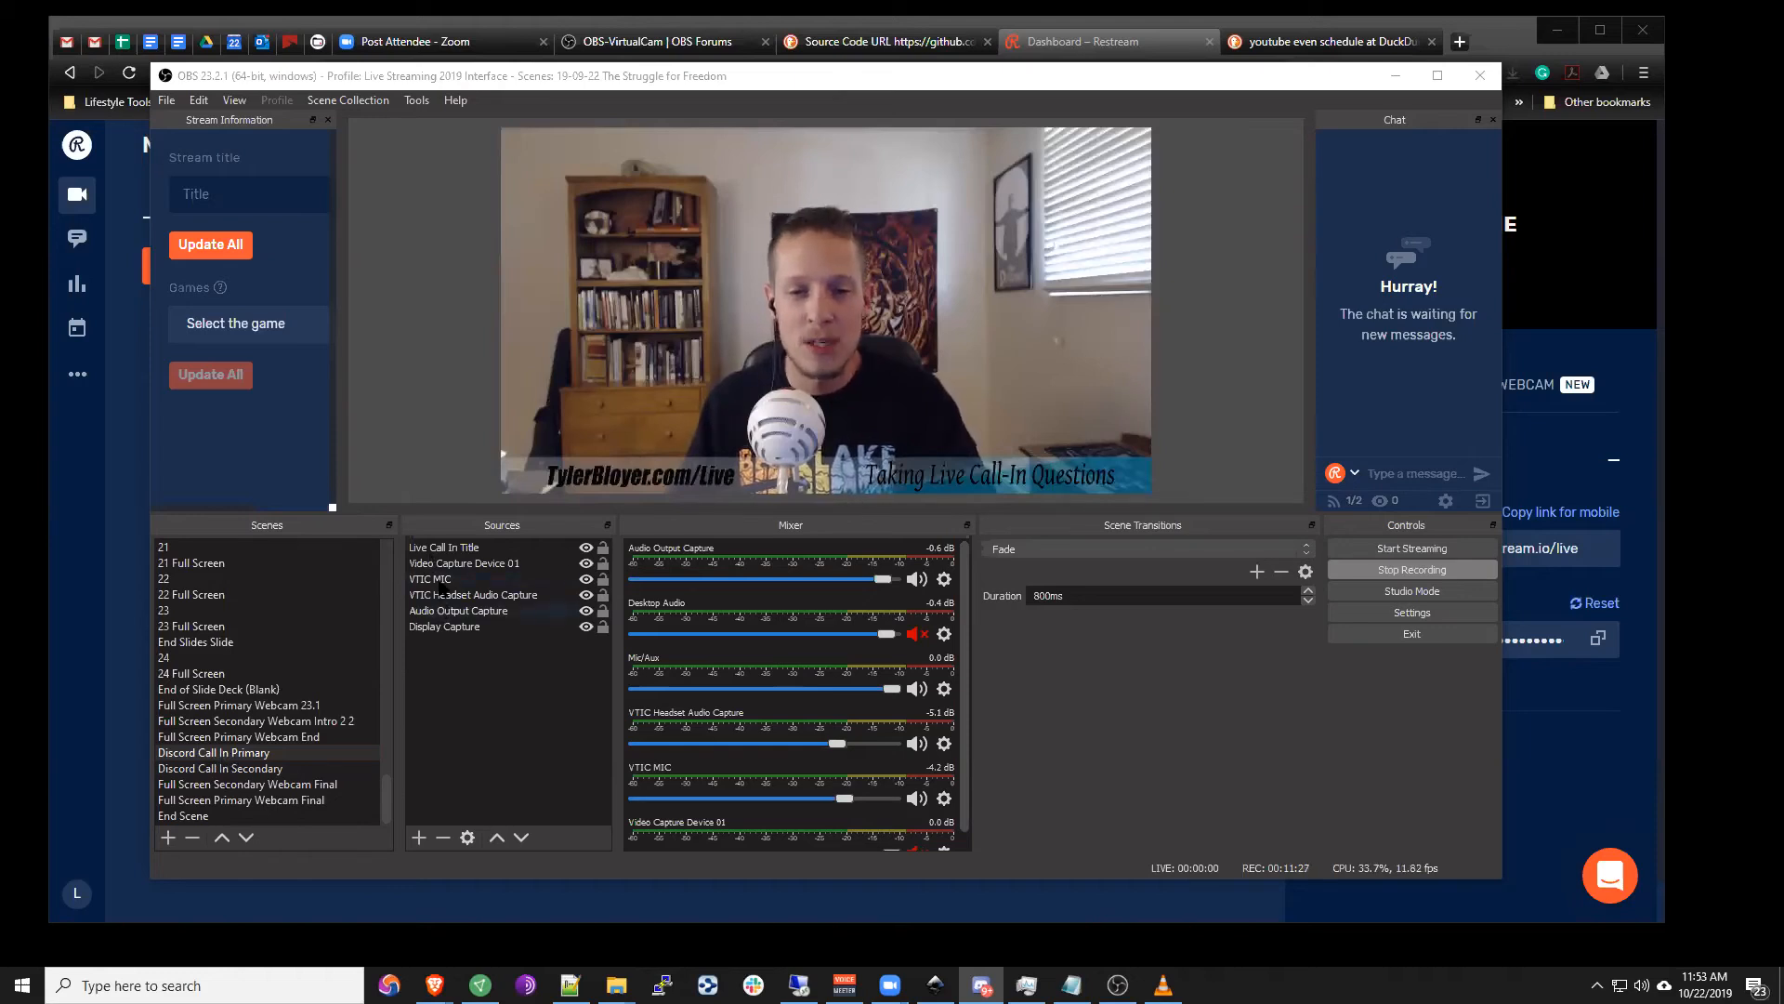
click(440, 582)
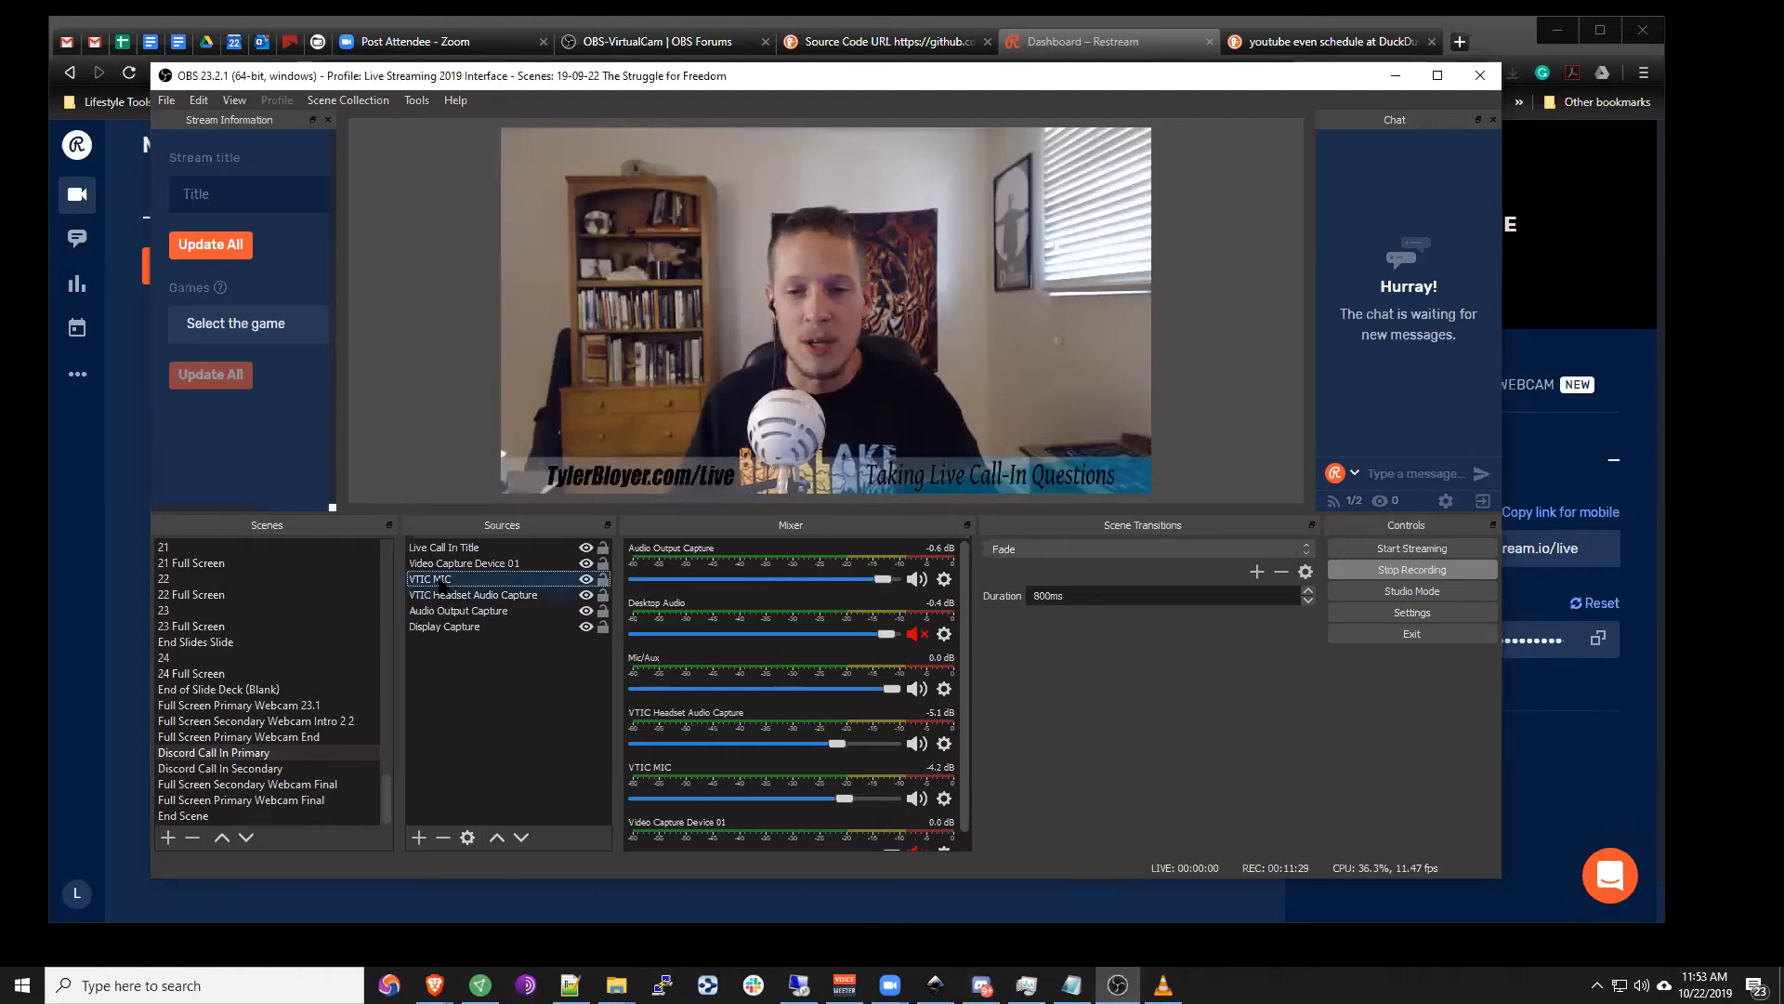
click(440, 595)
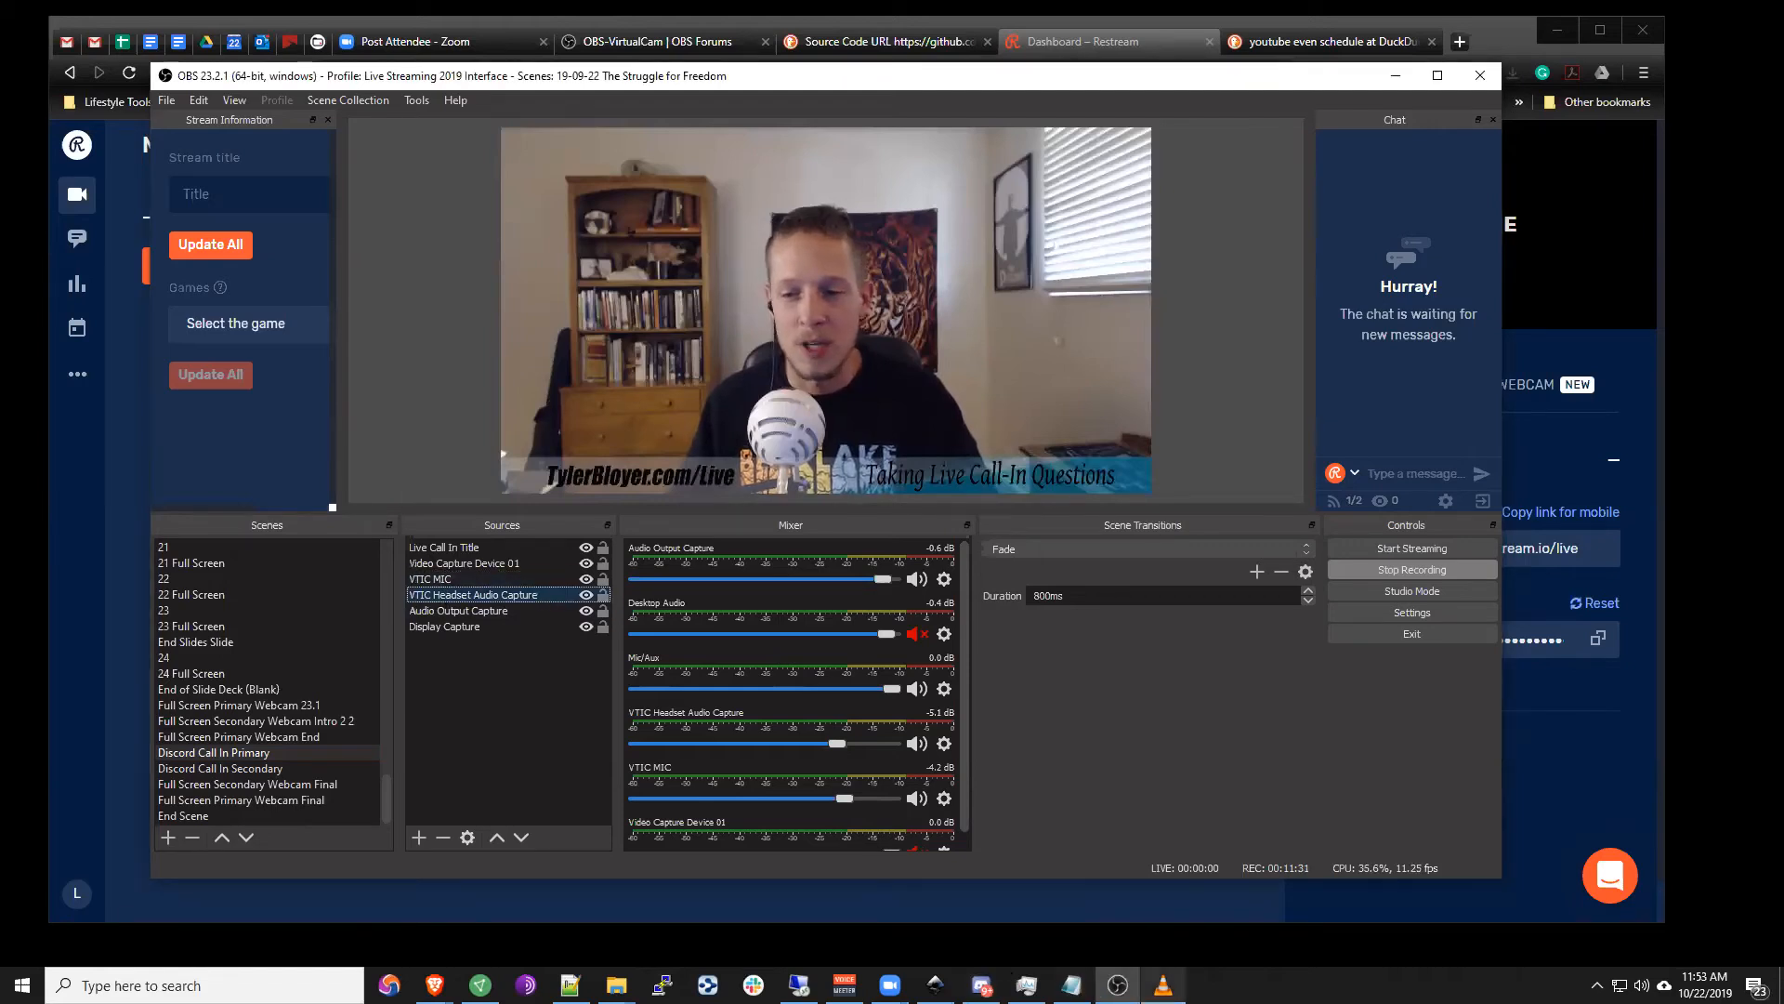
Step: Switch to Voicemeeter Banana, route the Blue Snowball input to B2, and turn that routing off again
click(844, 986)
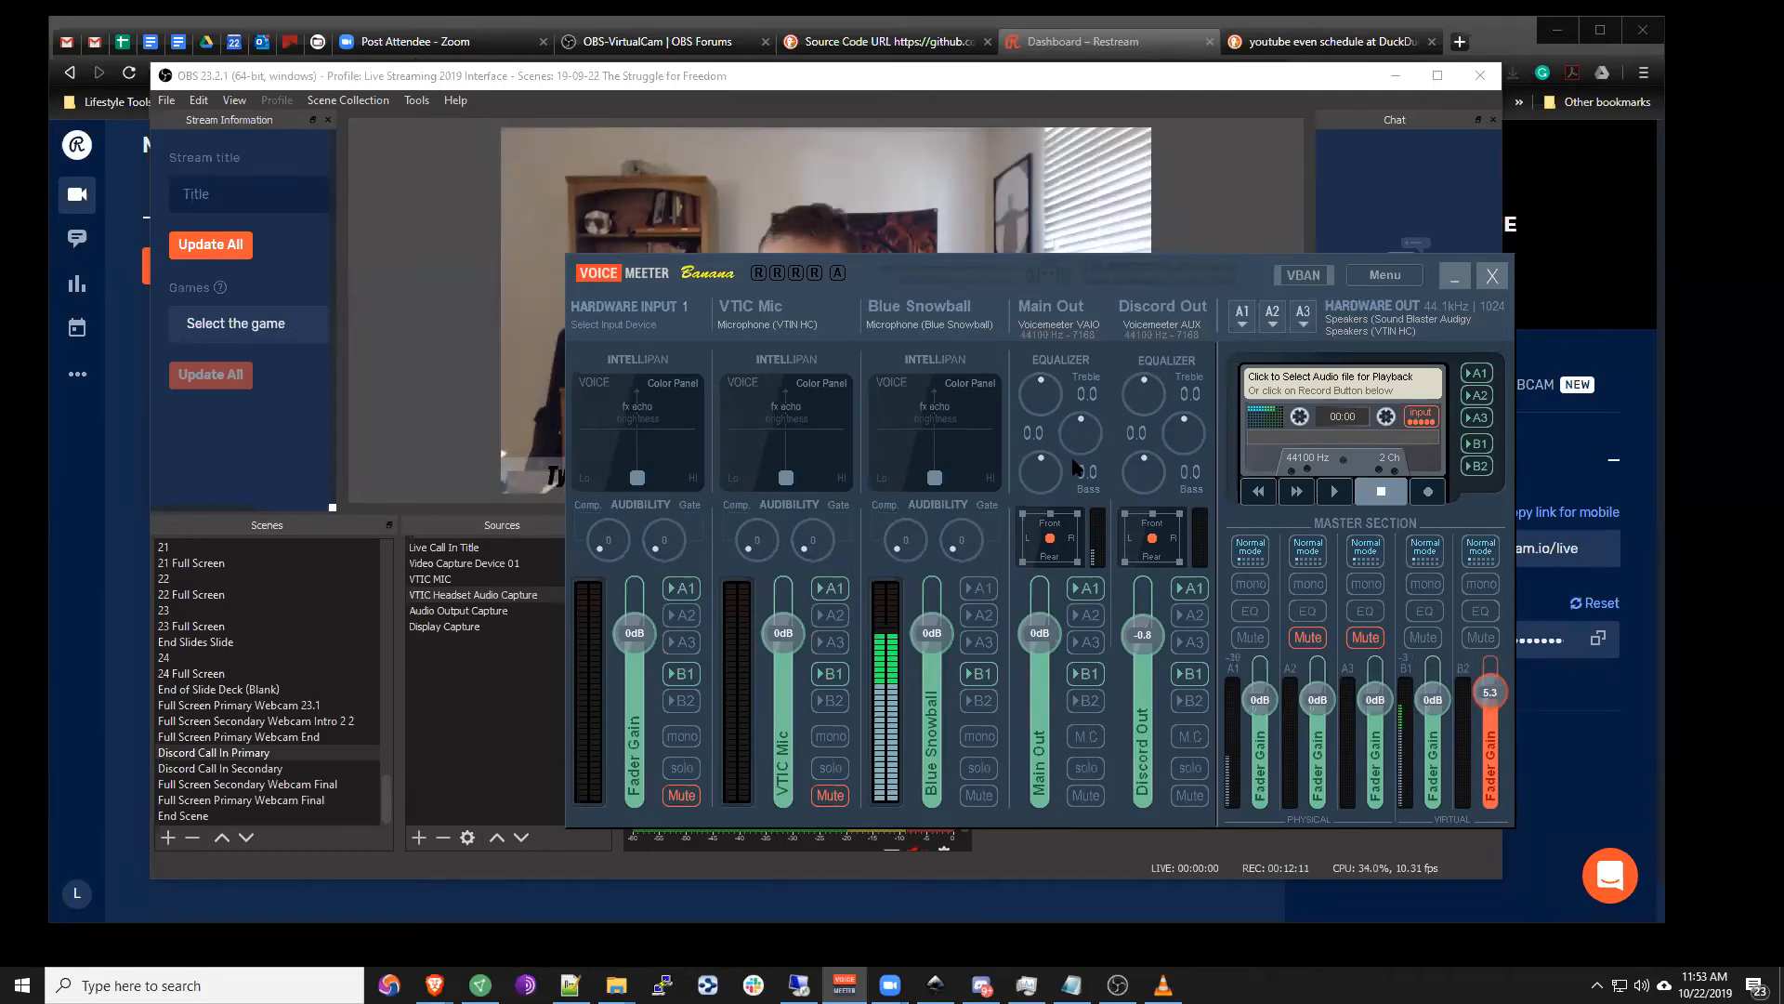
click(981, 701)
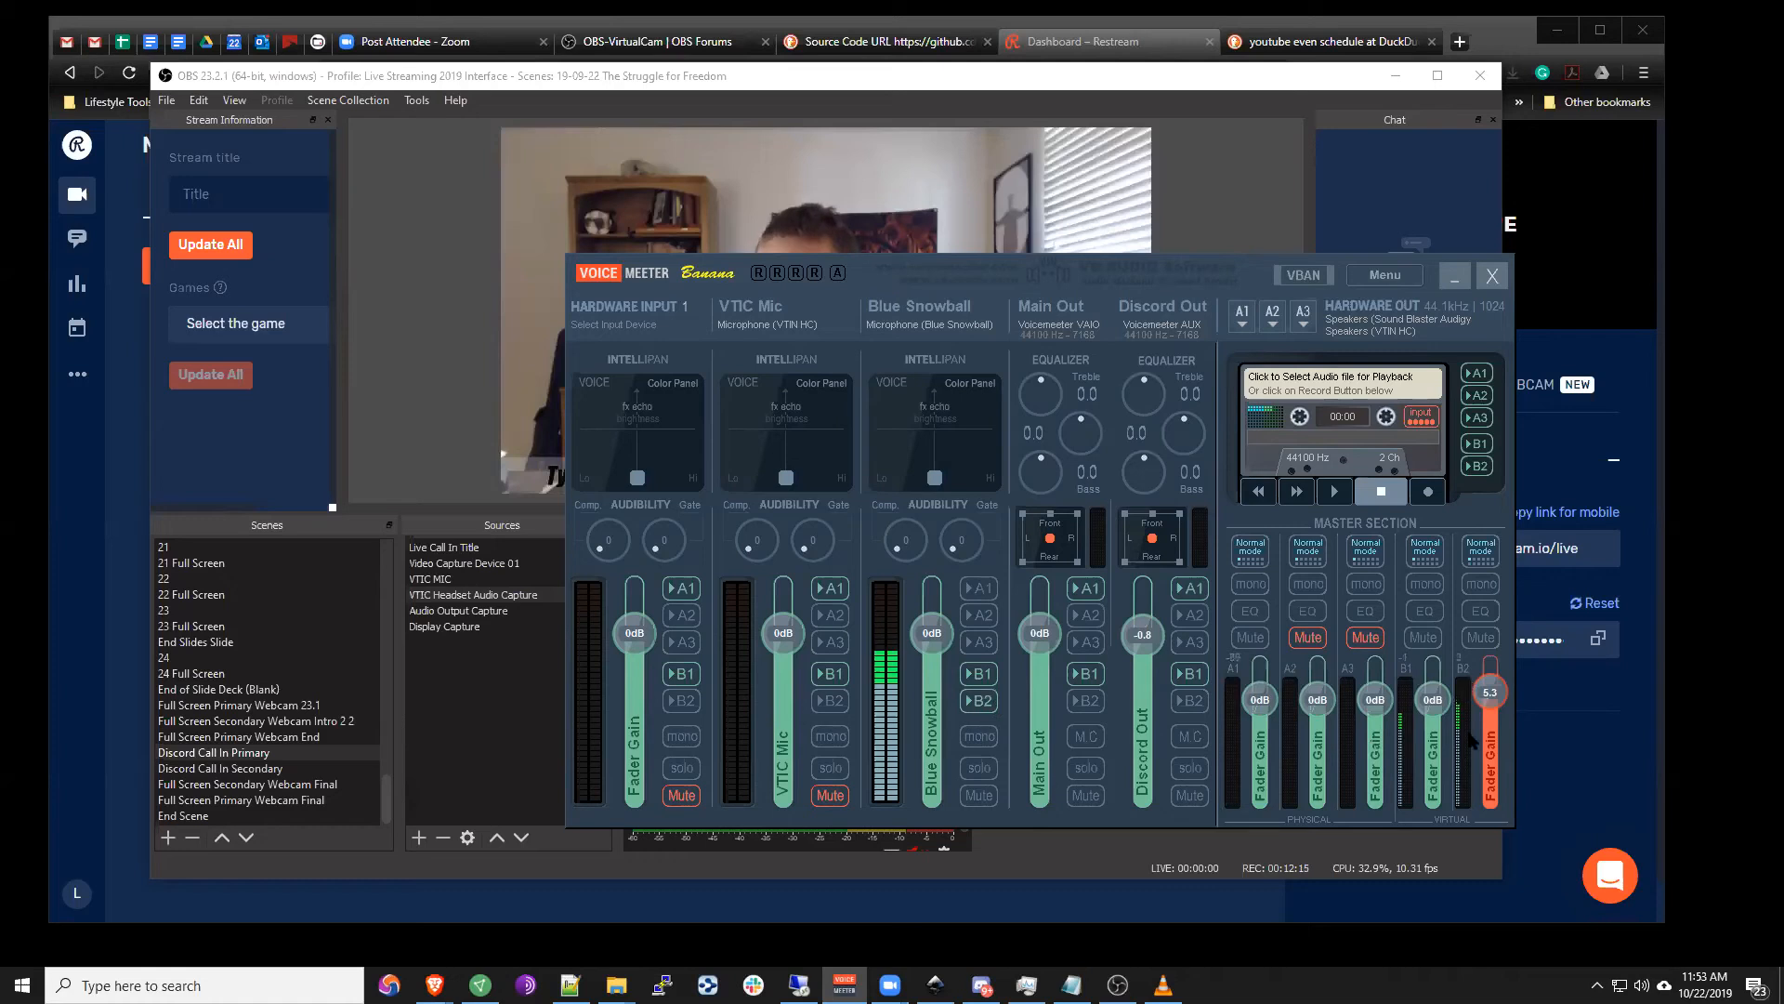
click(991, 703)
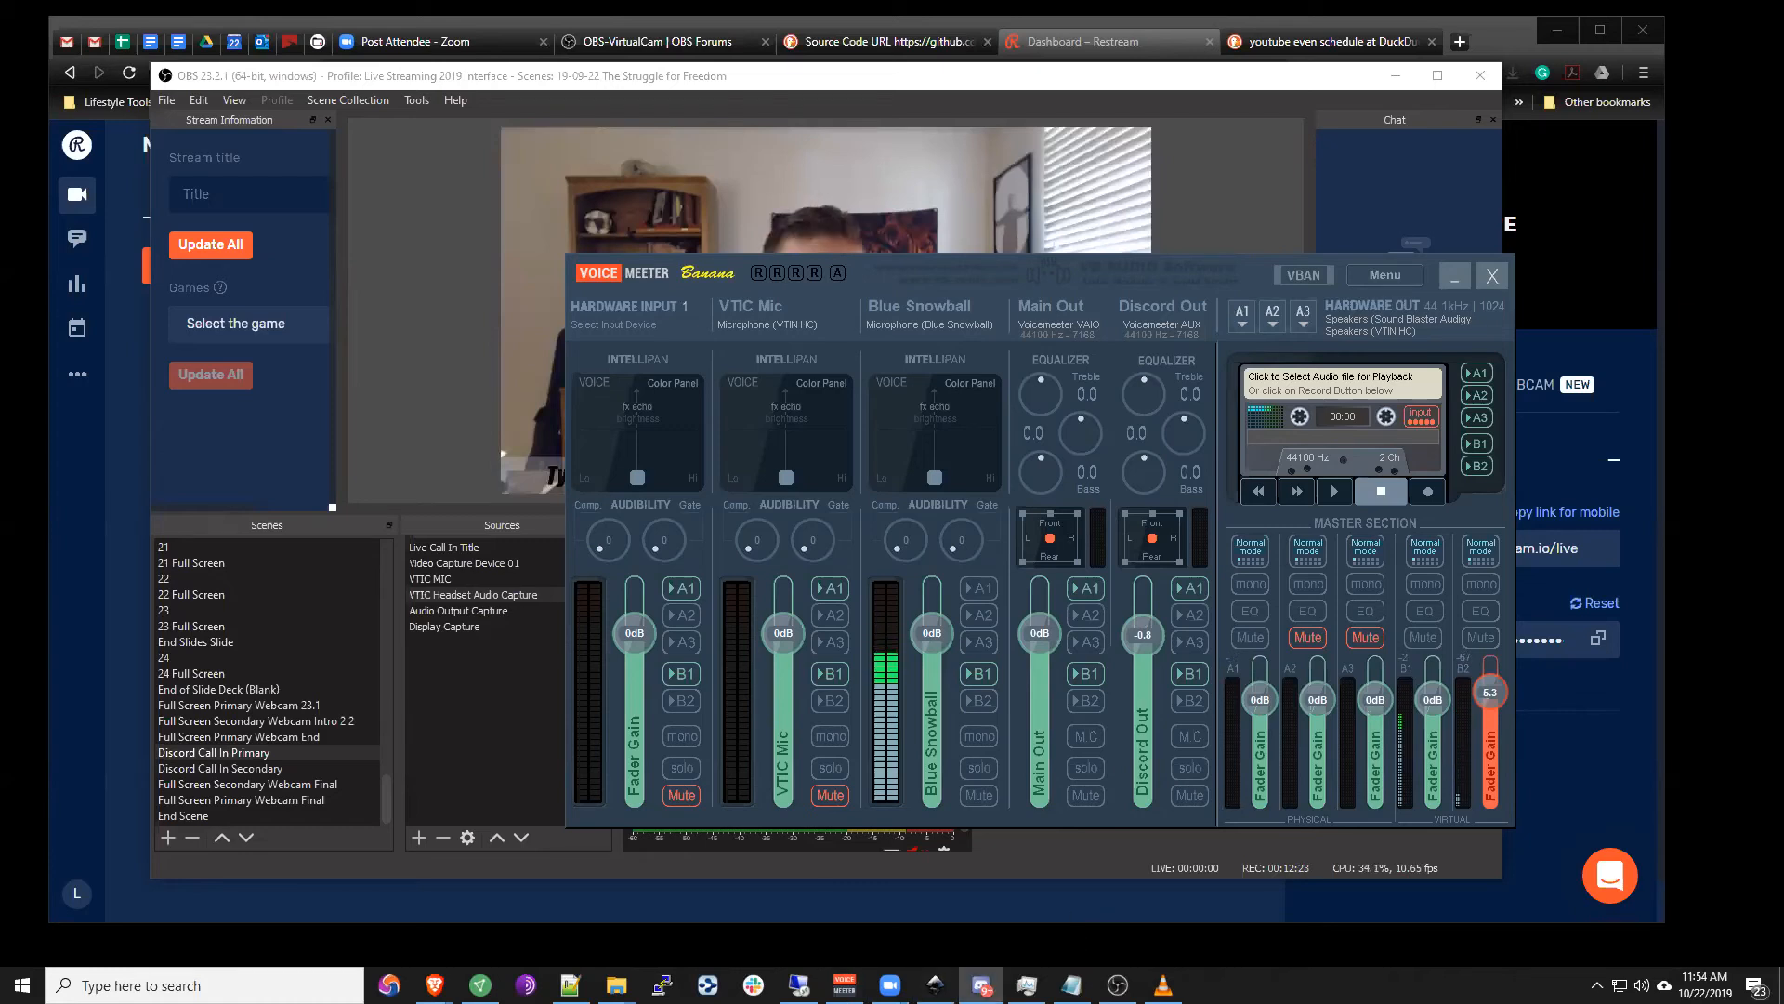
Step: Bring up Discord and send its window to the other monitor, then move the Voicemeeter window over OBS Studio's upper-left area
click(981, 985)
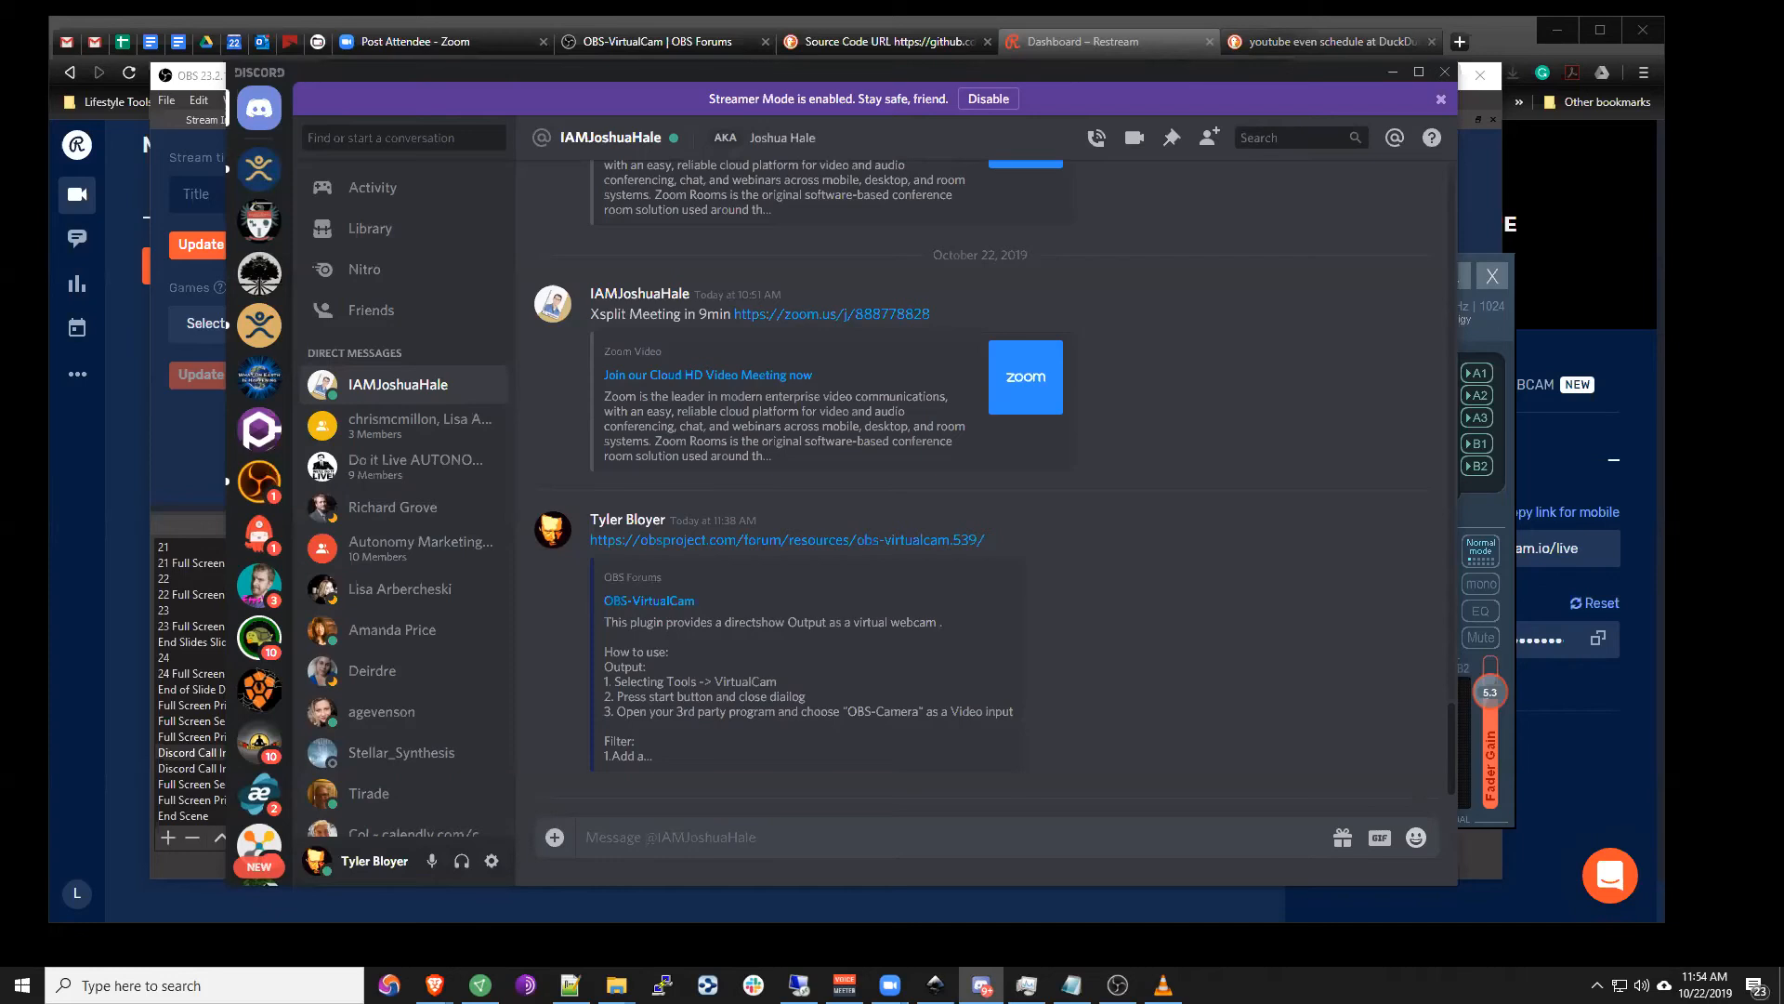
key(super+shift+Left)
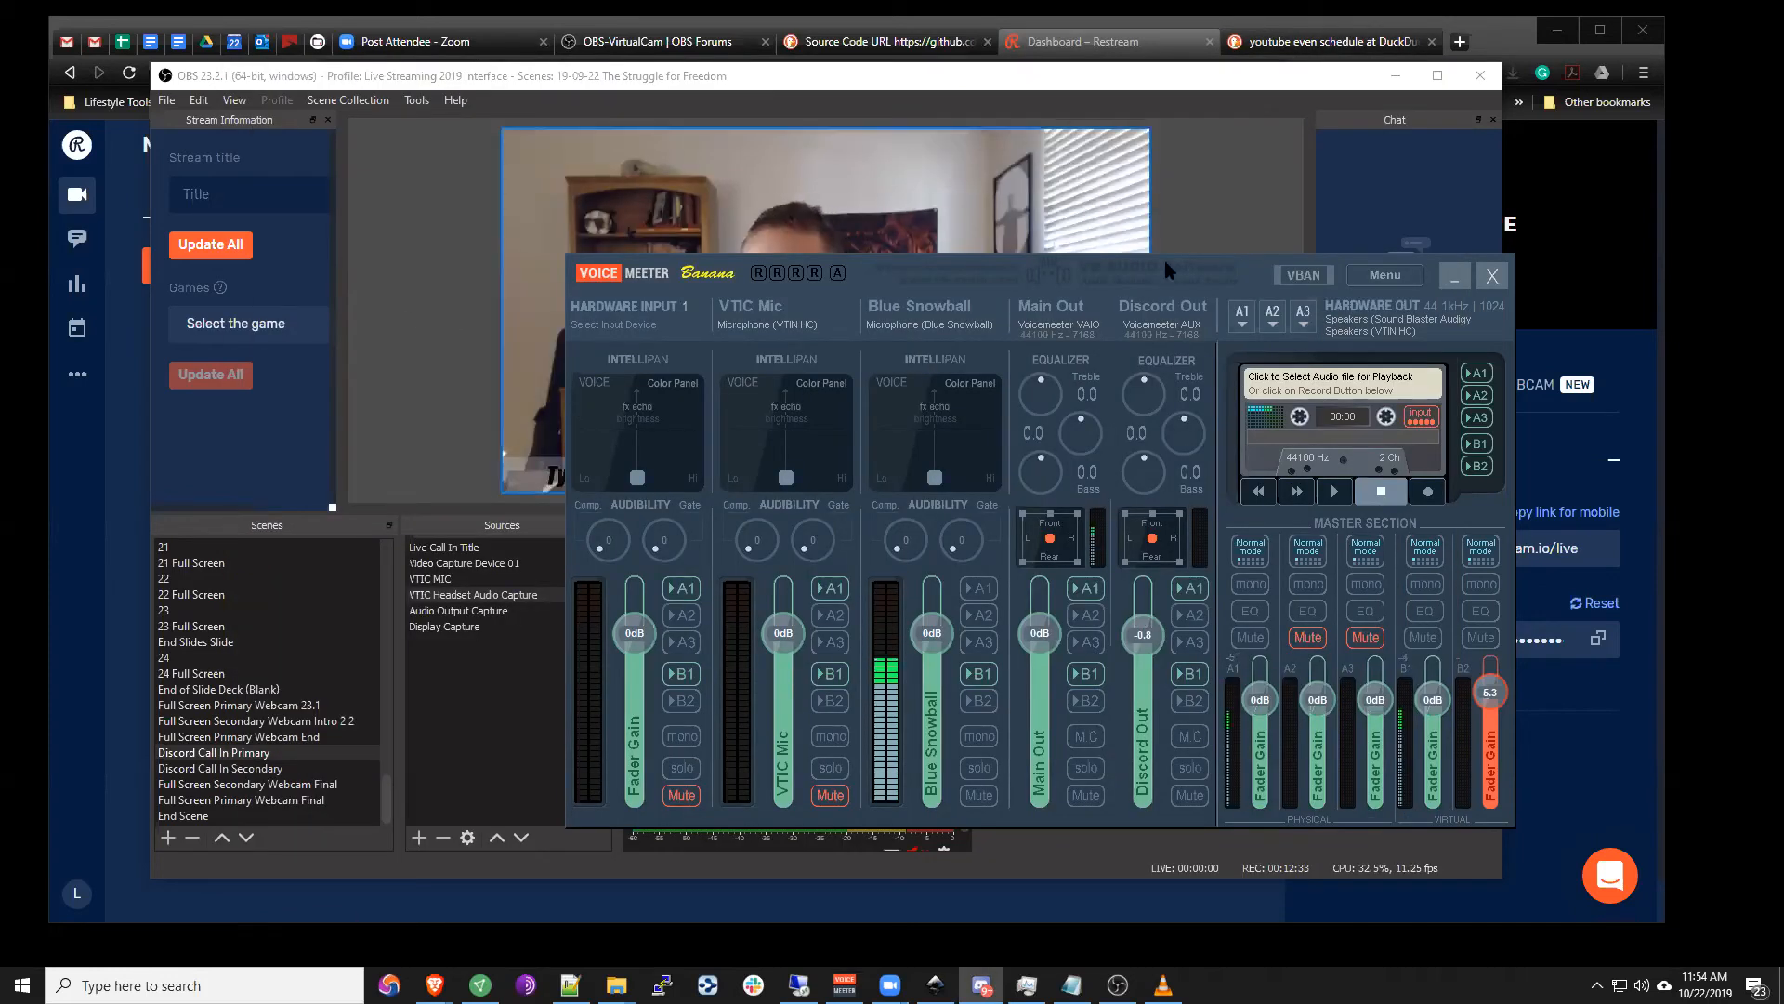
drag(1260, 283, 768, 194)
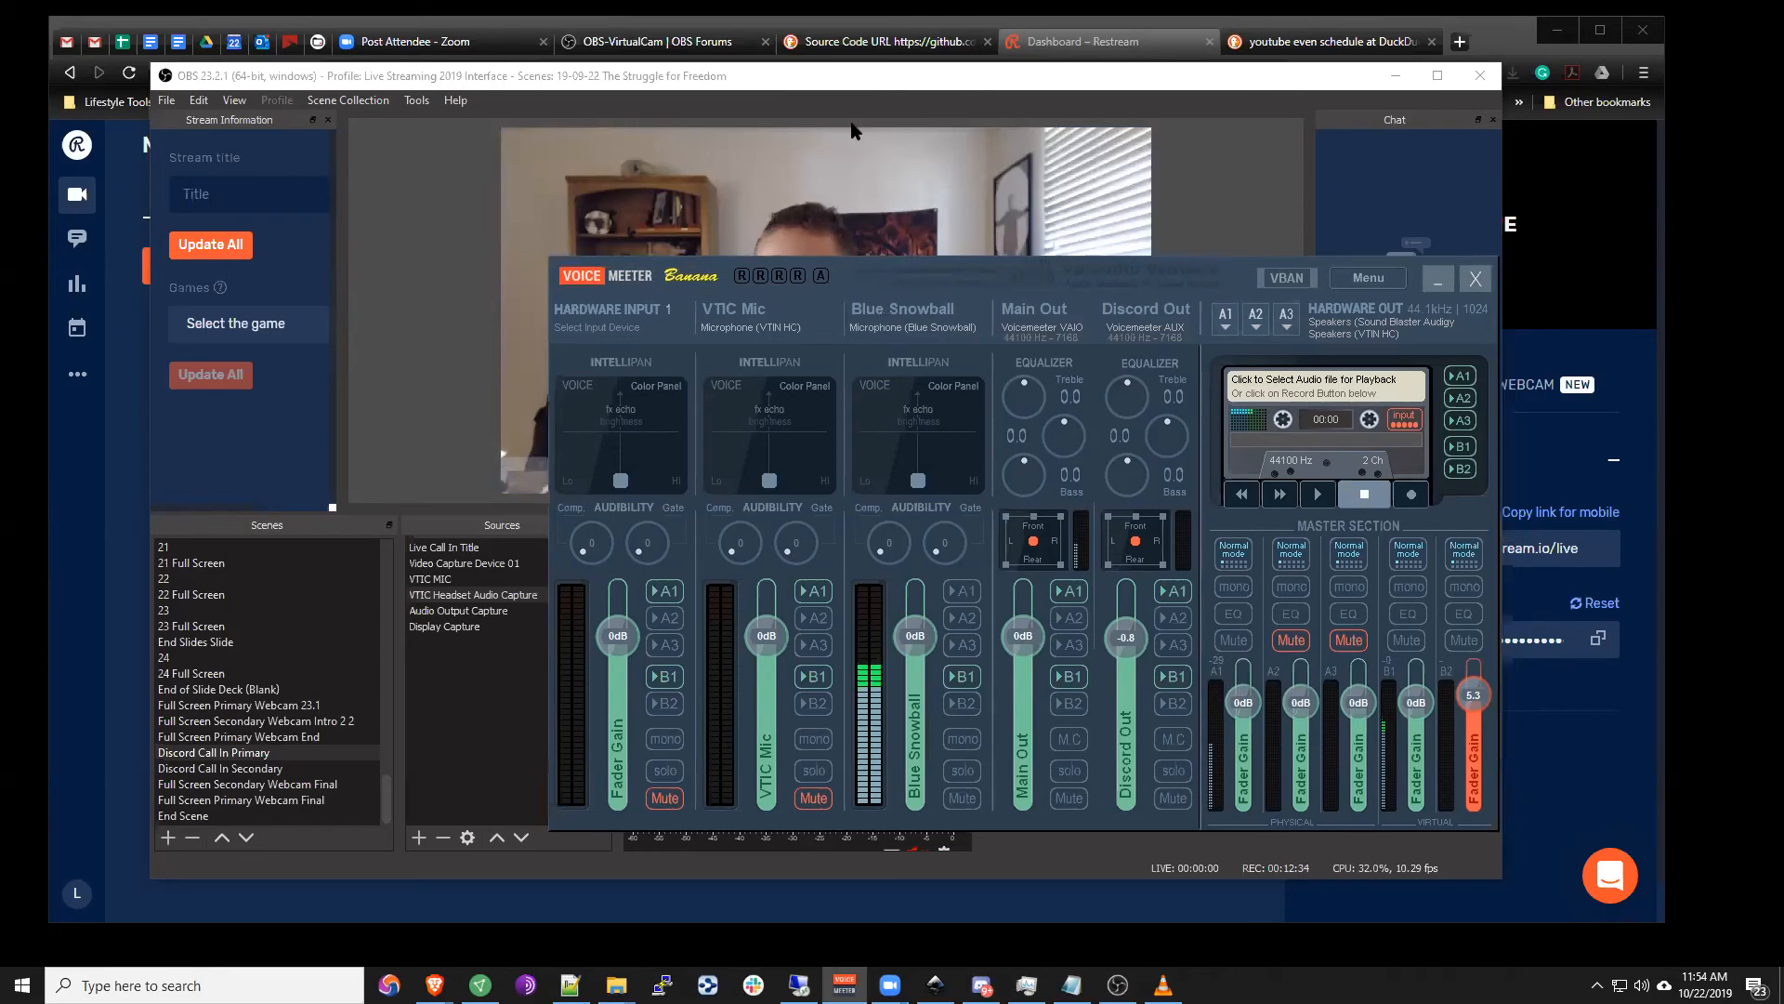
drag(849, 121, 853, 128)
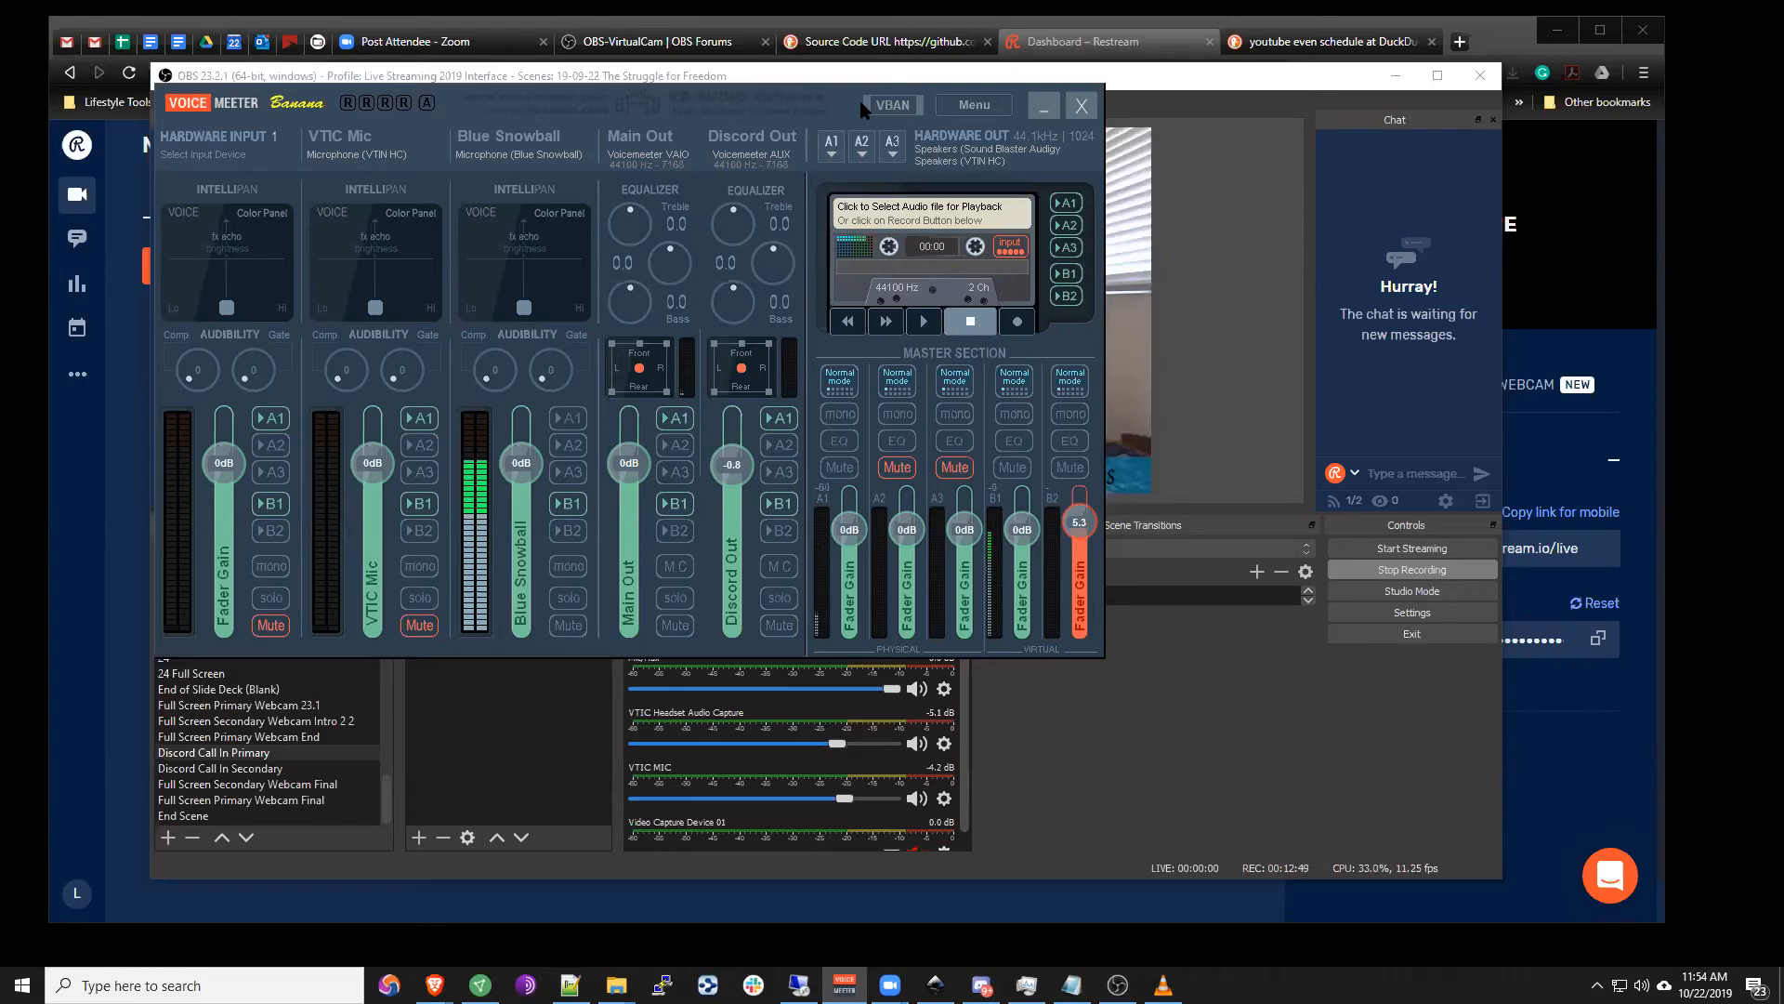
Step: Glance through the Restream, Zoom and Outlook pages in the browser, then minimize the browser and OBS Studio to leave Voicemeeter in view
click(1182, 78)
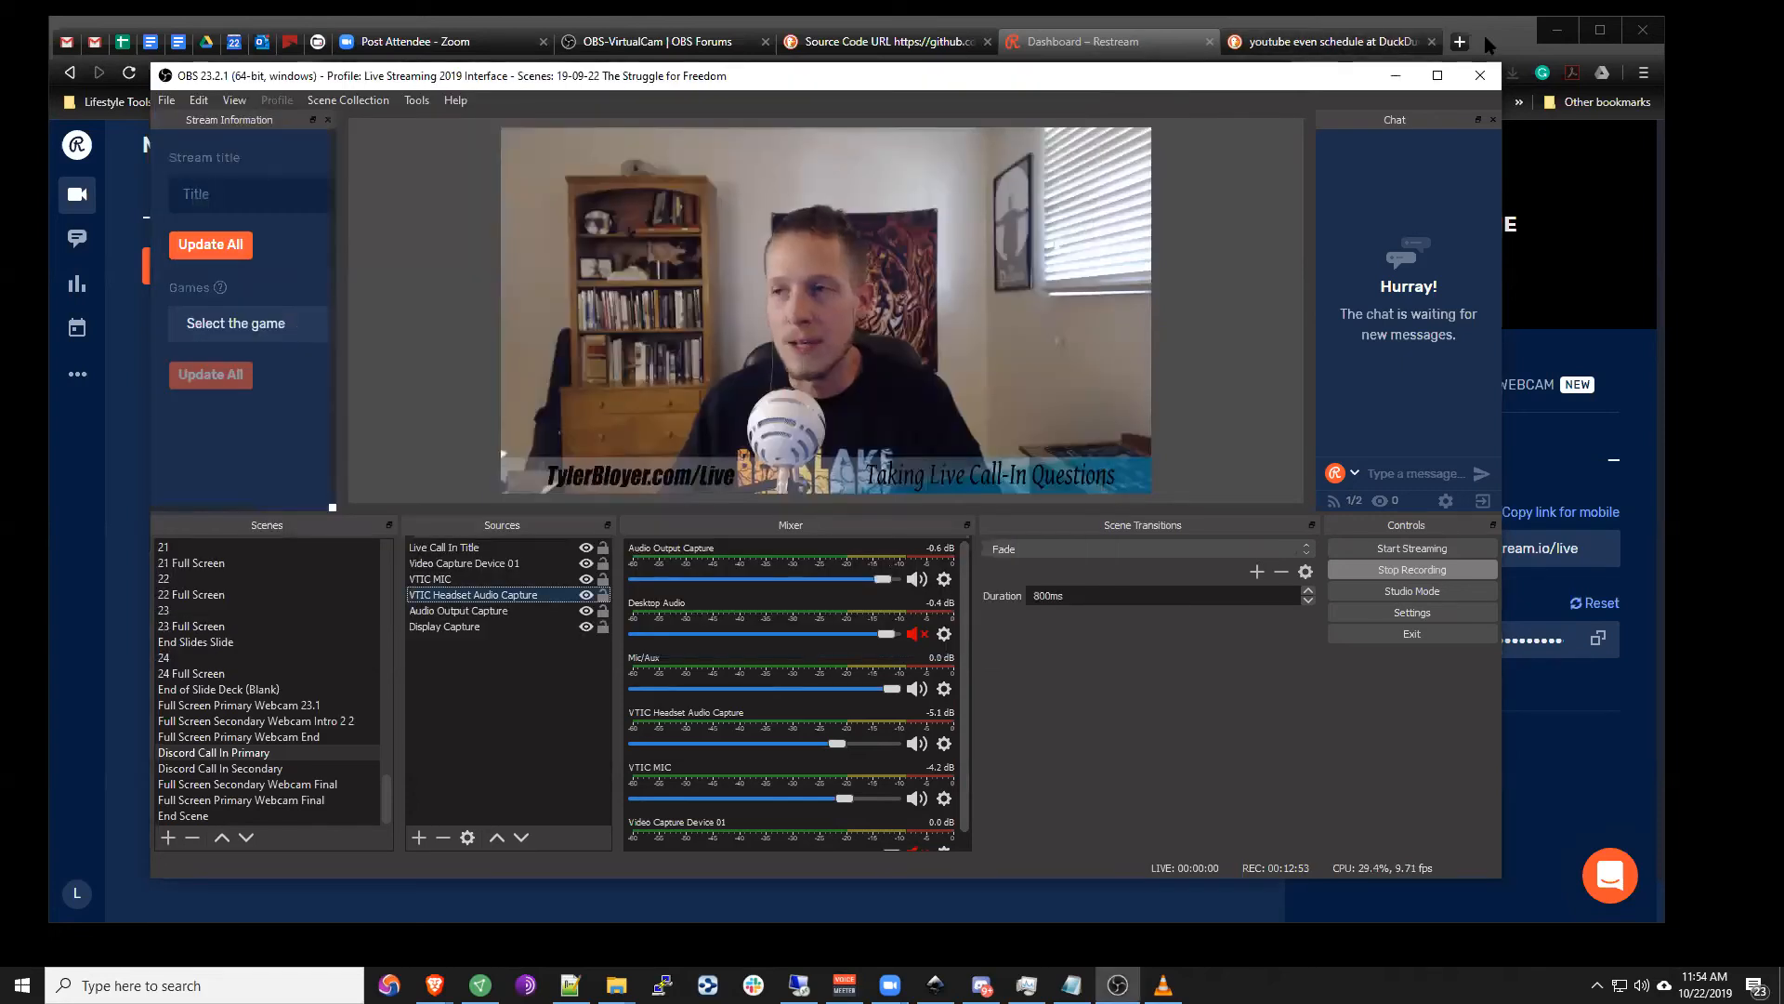
click(1490, 45)
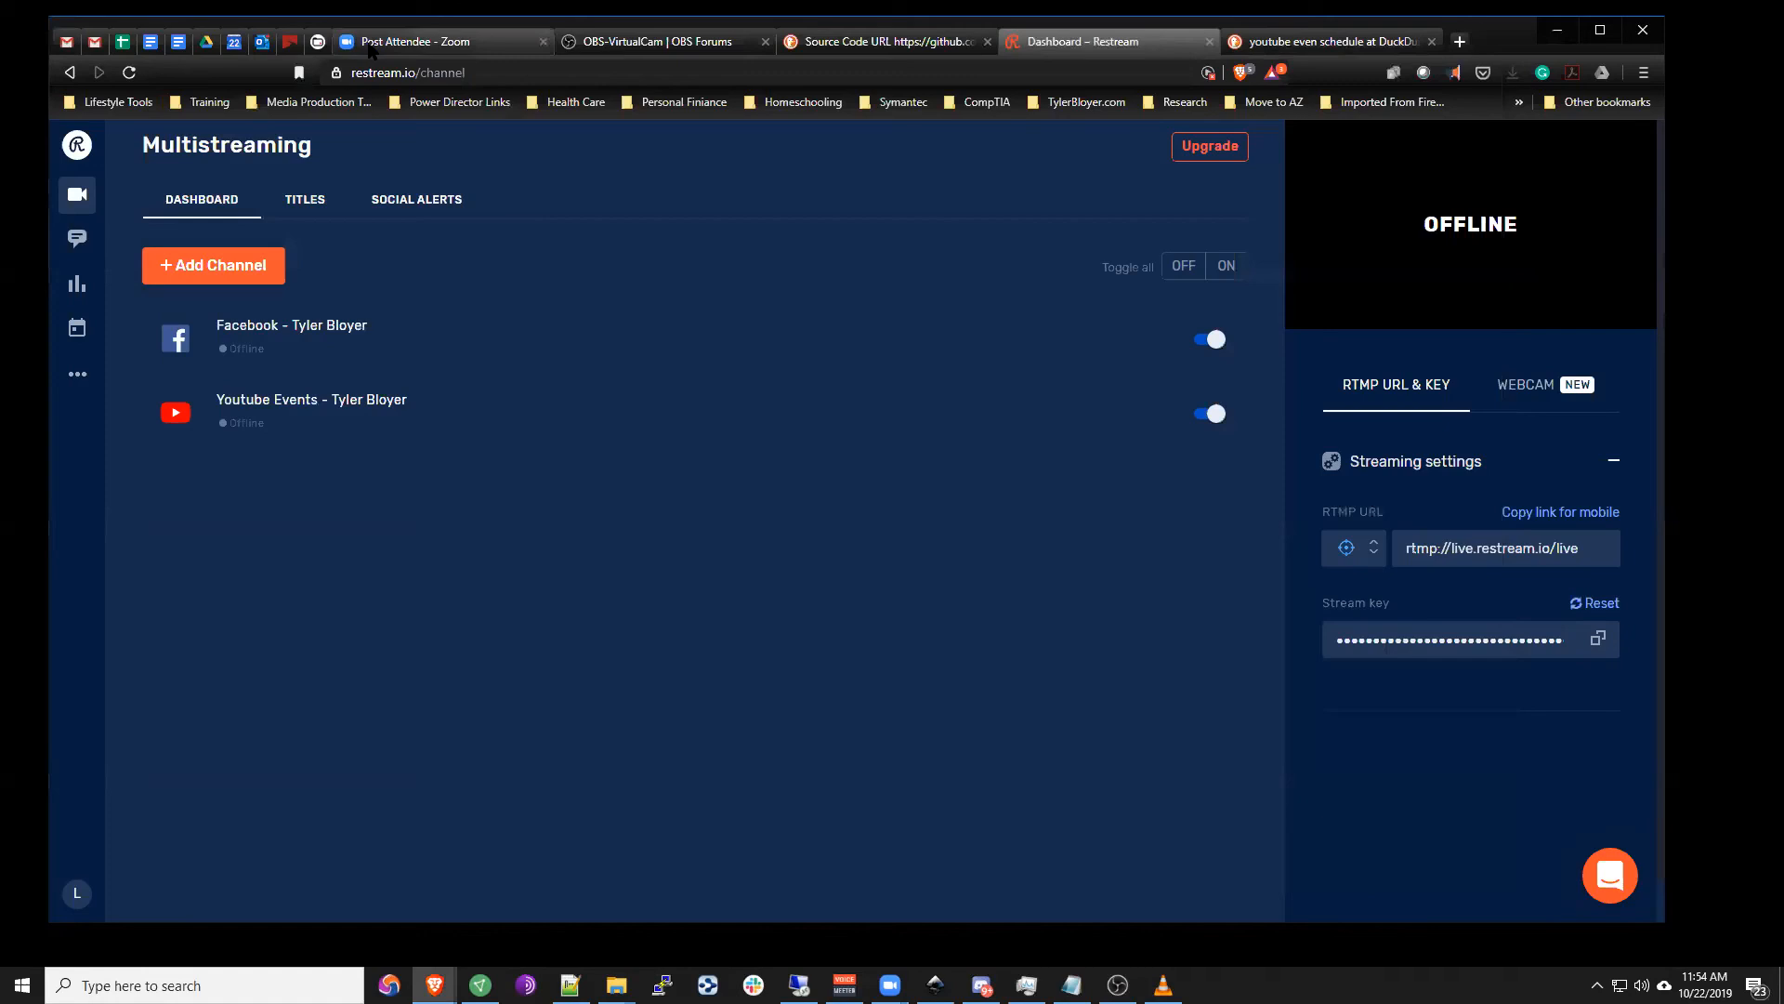
click(371, 46)
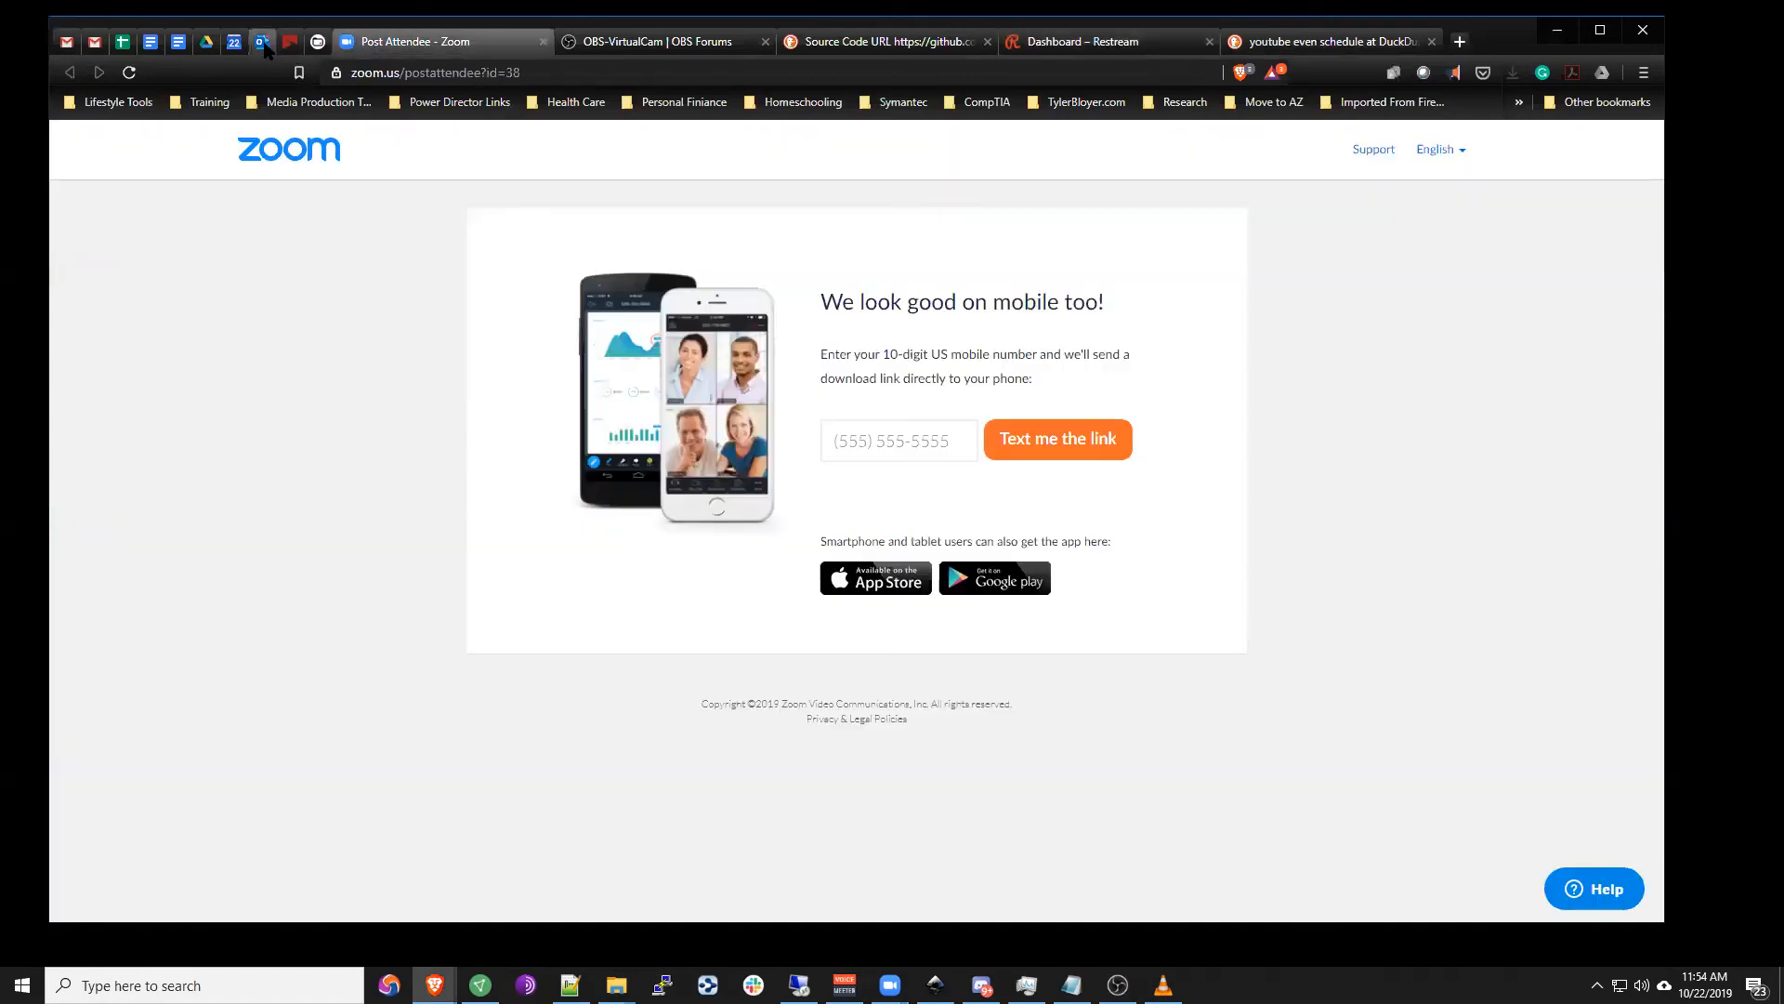
click(263, 44)
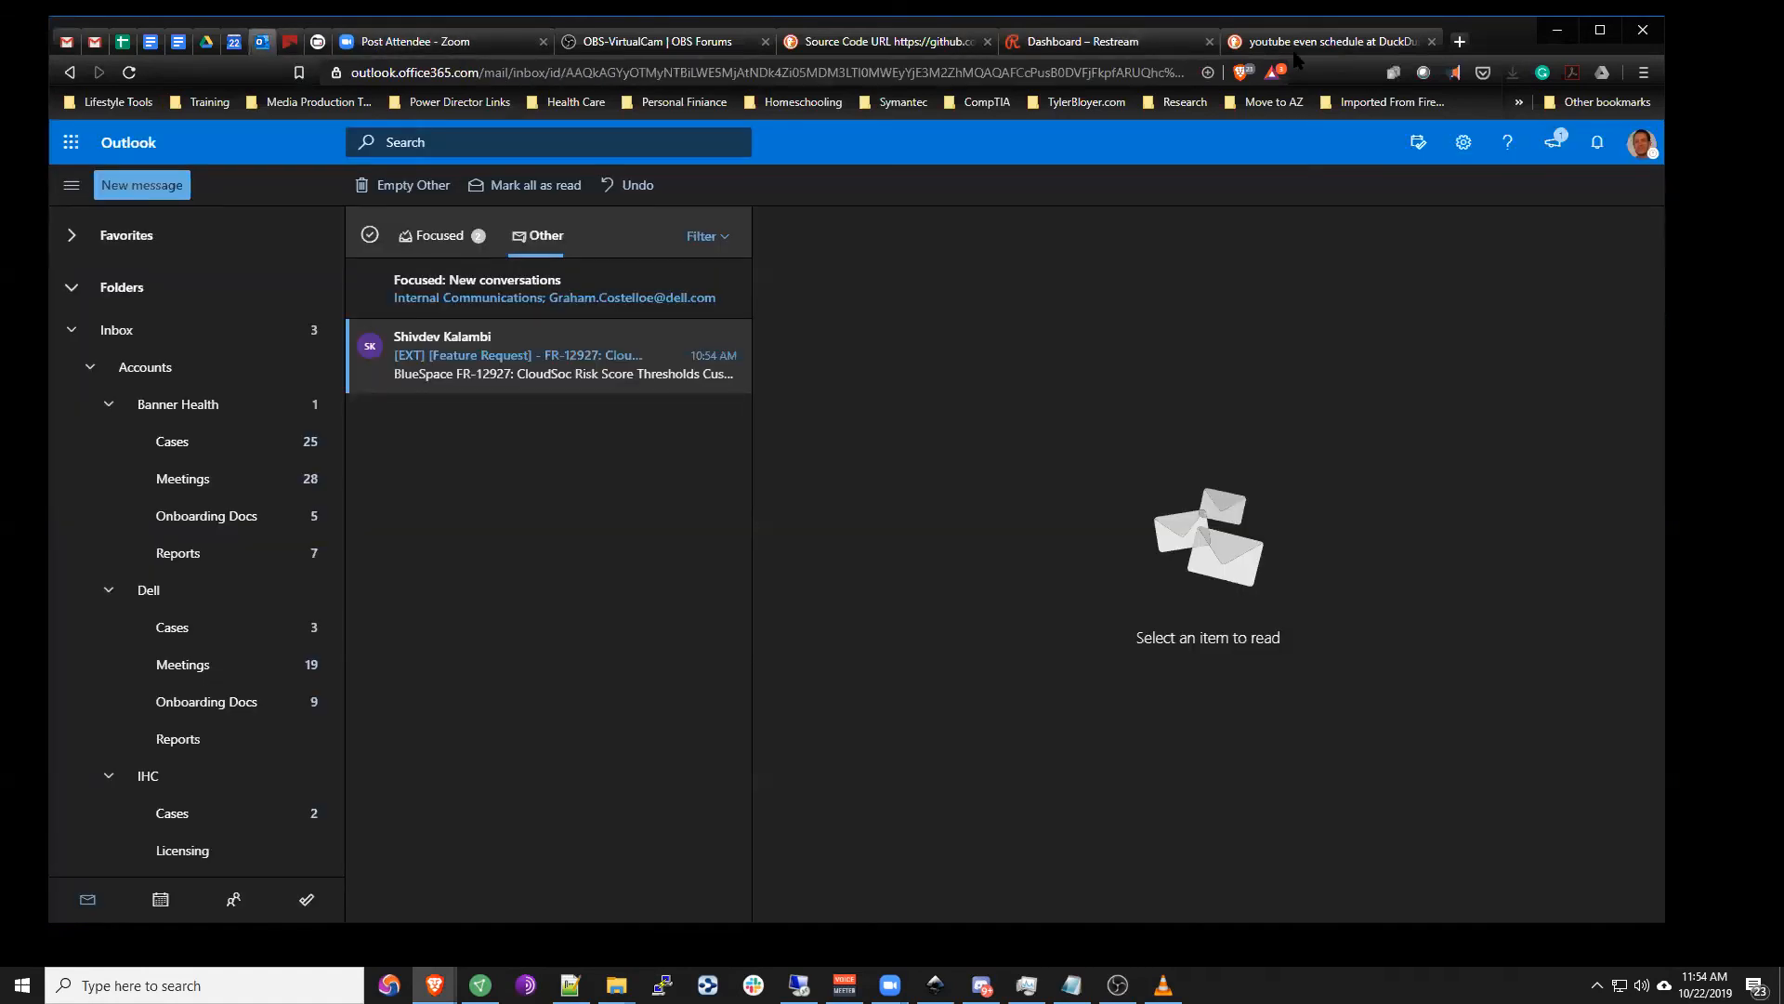
click(1557, 30)
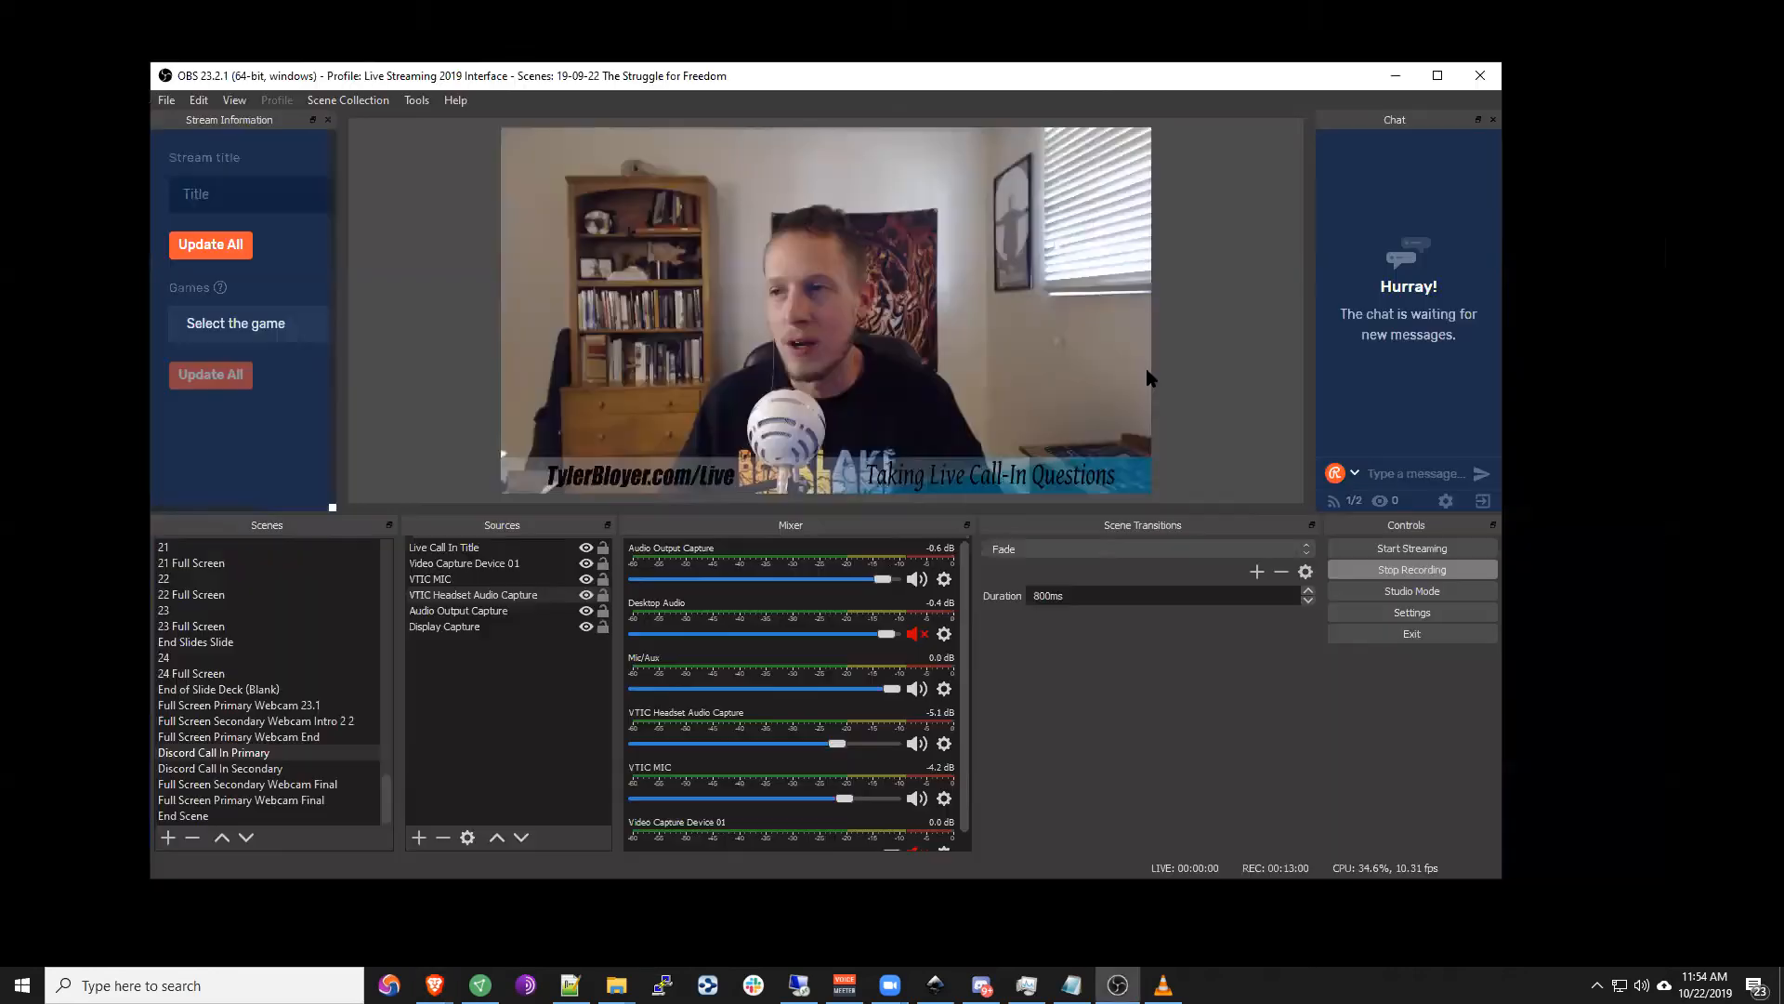
click(1395, 75)
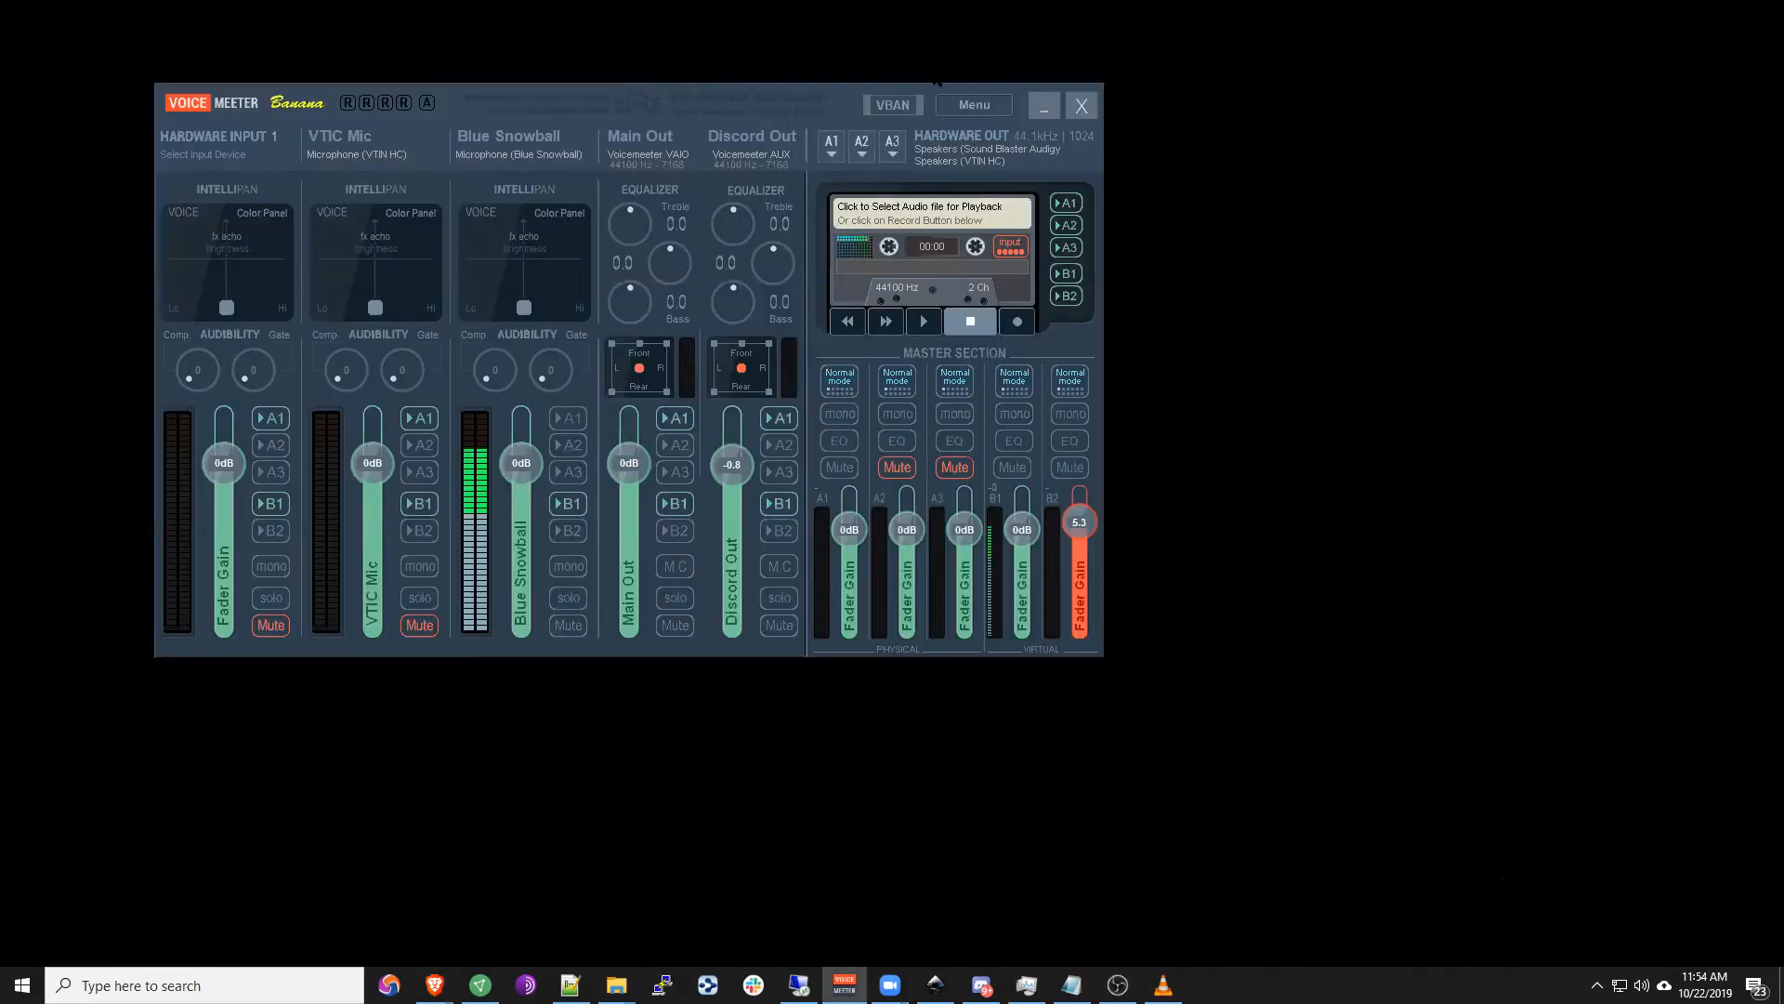